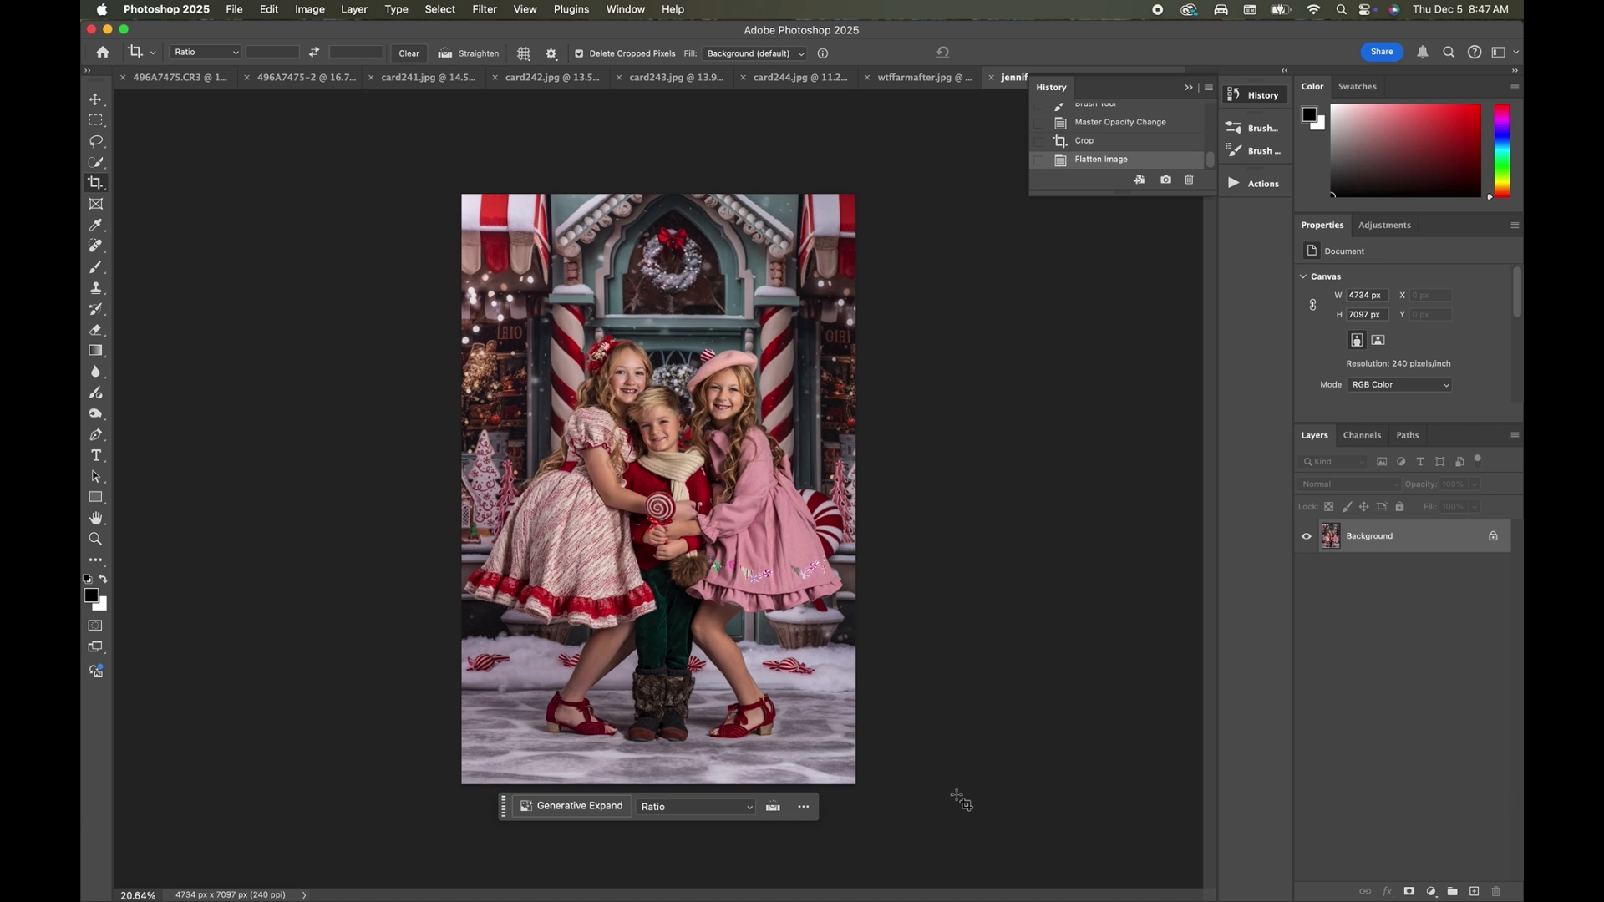
Select the three children with Select Subject, copy them onto a new layer, and duplicate the Background layer.
{"action": "key", "text": "super+j"}
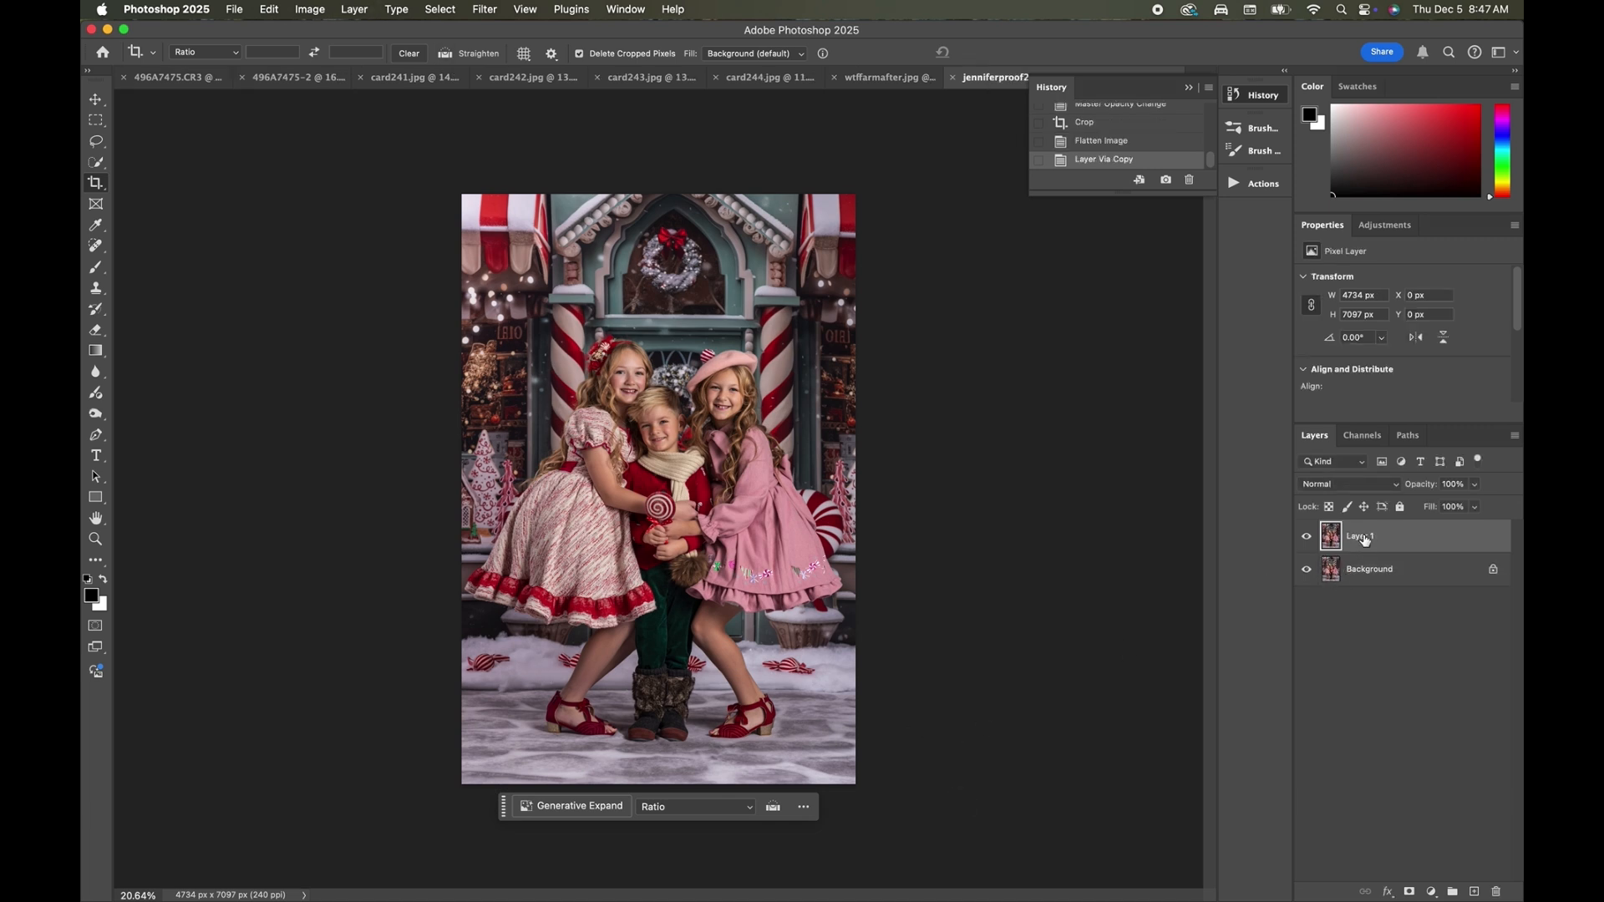
{"action": "key", "text": "super+z"}
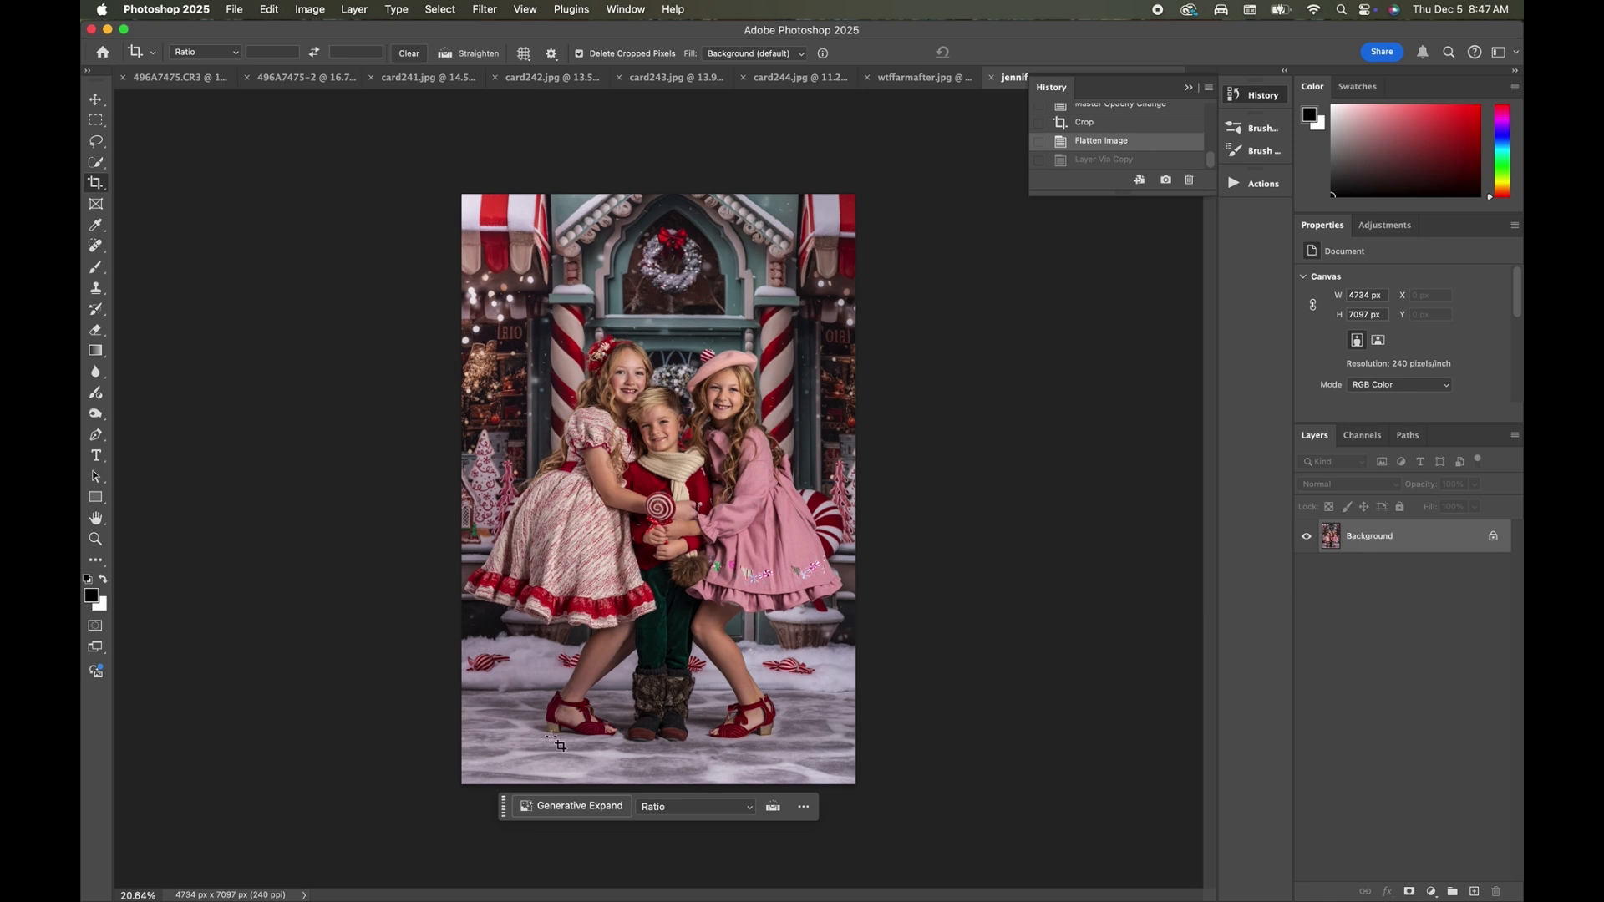
{"action": "left_click", "coordinate": [96, 266]}
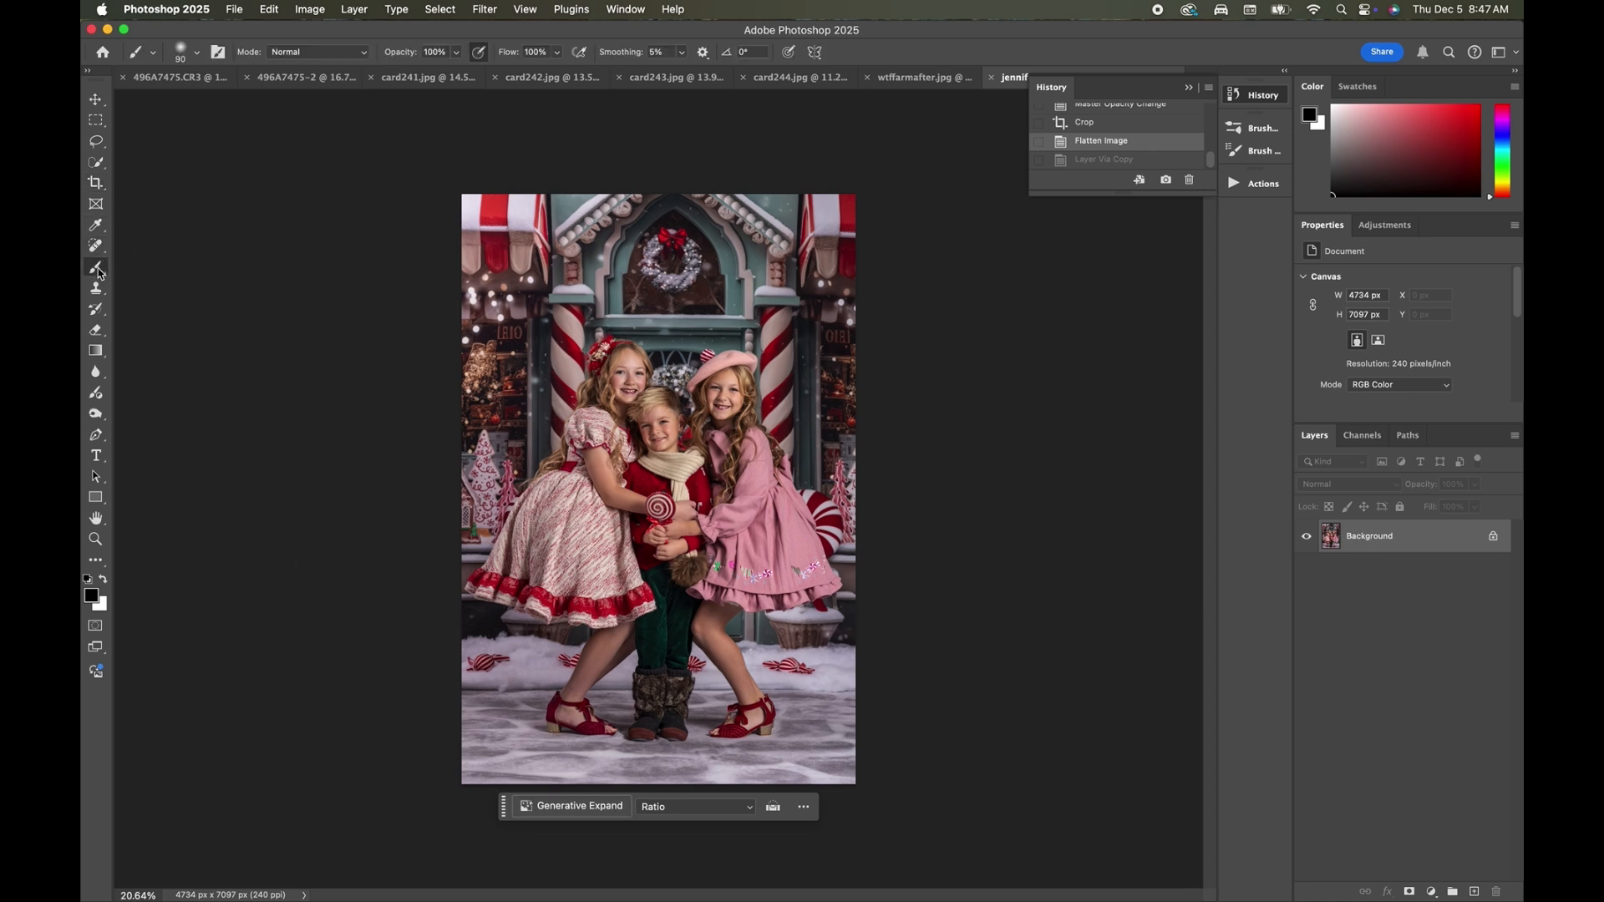
{"action": "left_click", "coordinate": [561, 807]}
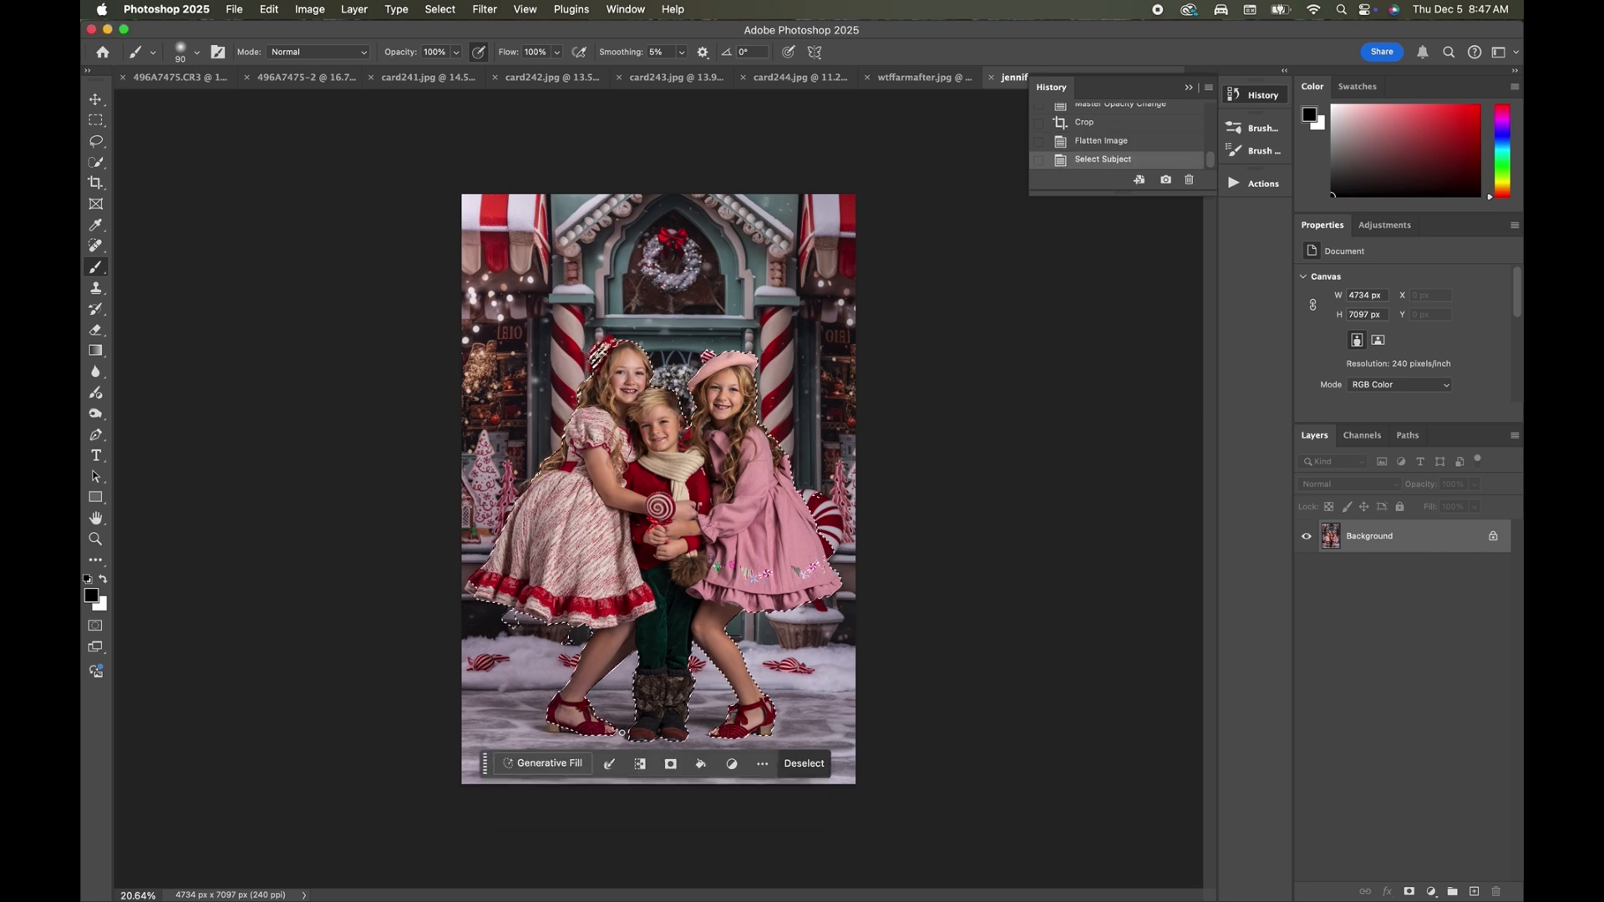
{"action": "key", "text": "super+j"}
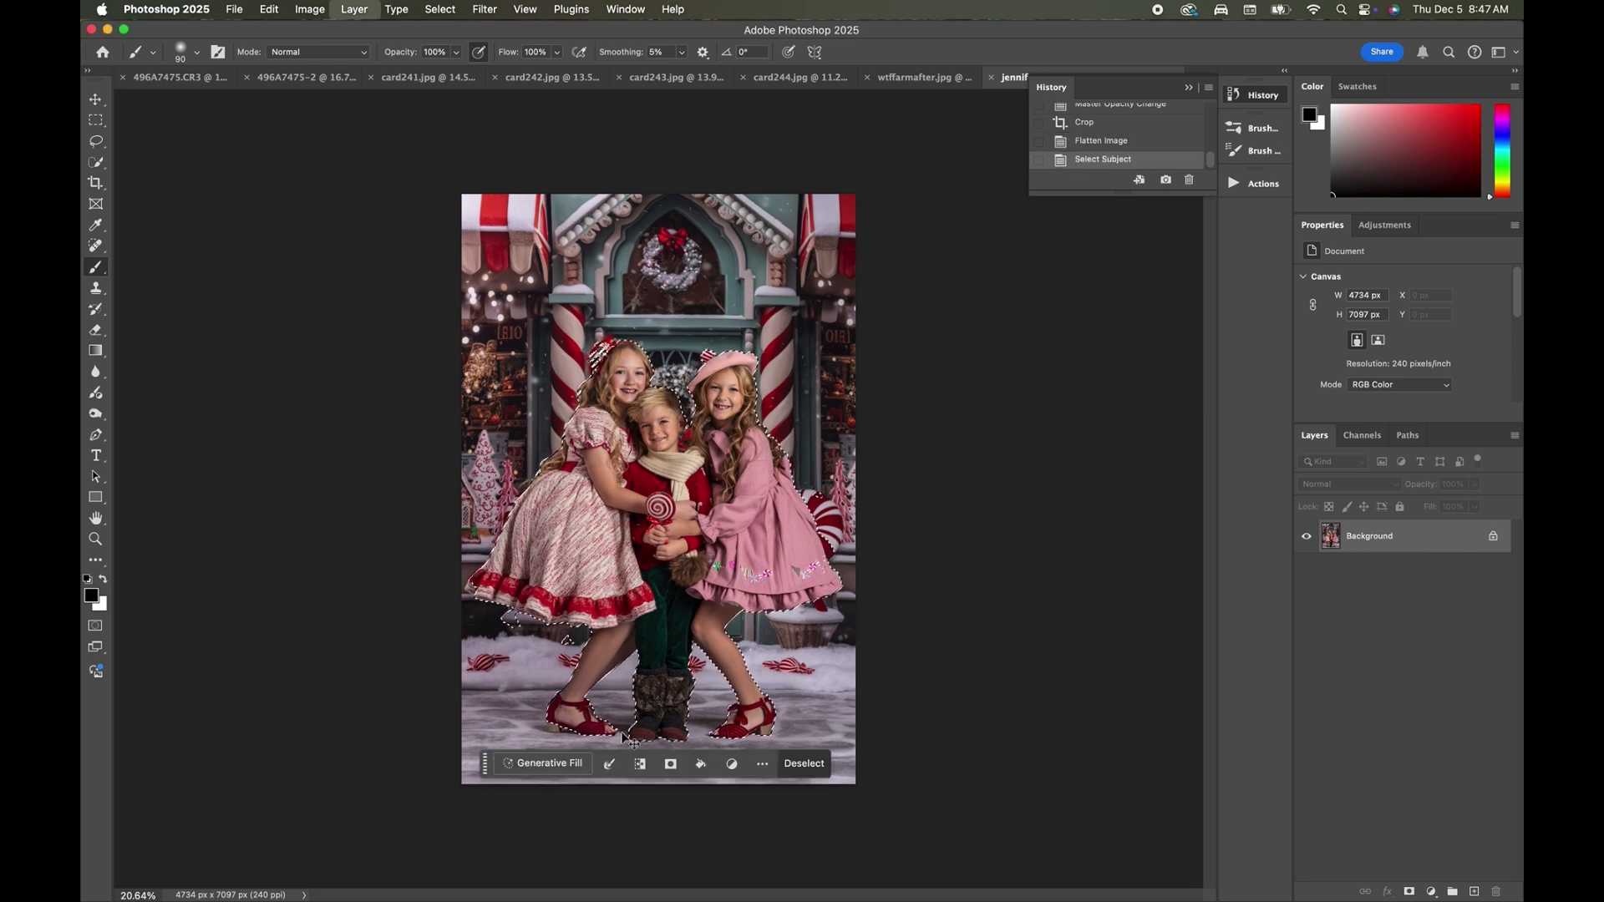
{"action": "left_click", "coordinate": [1429, 577]}
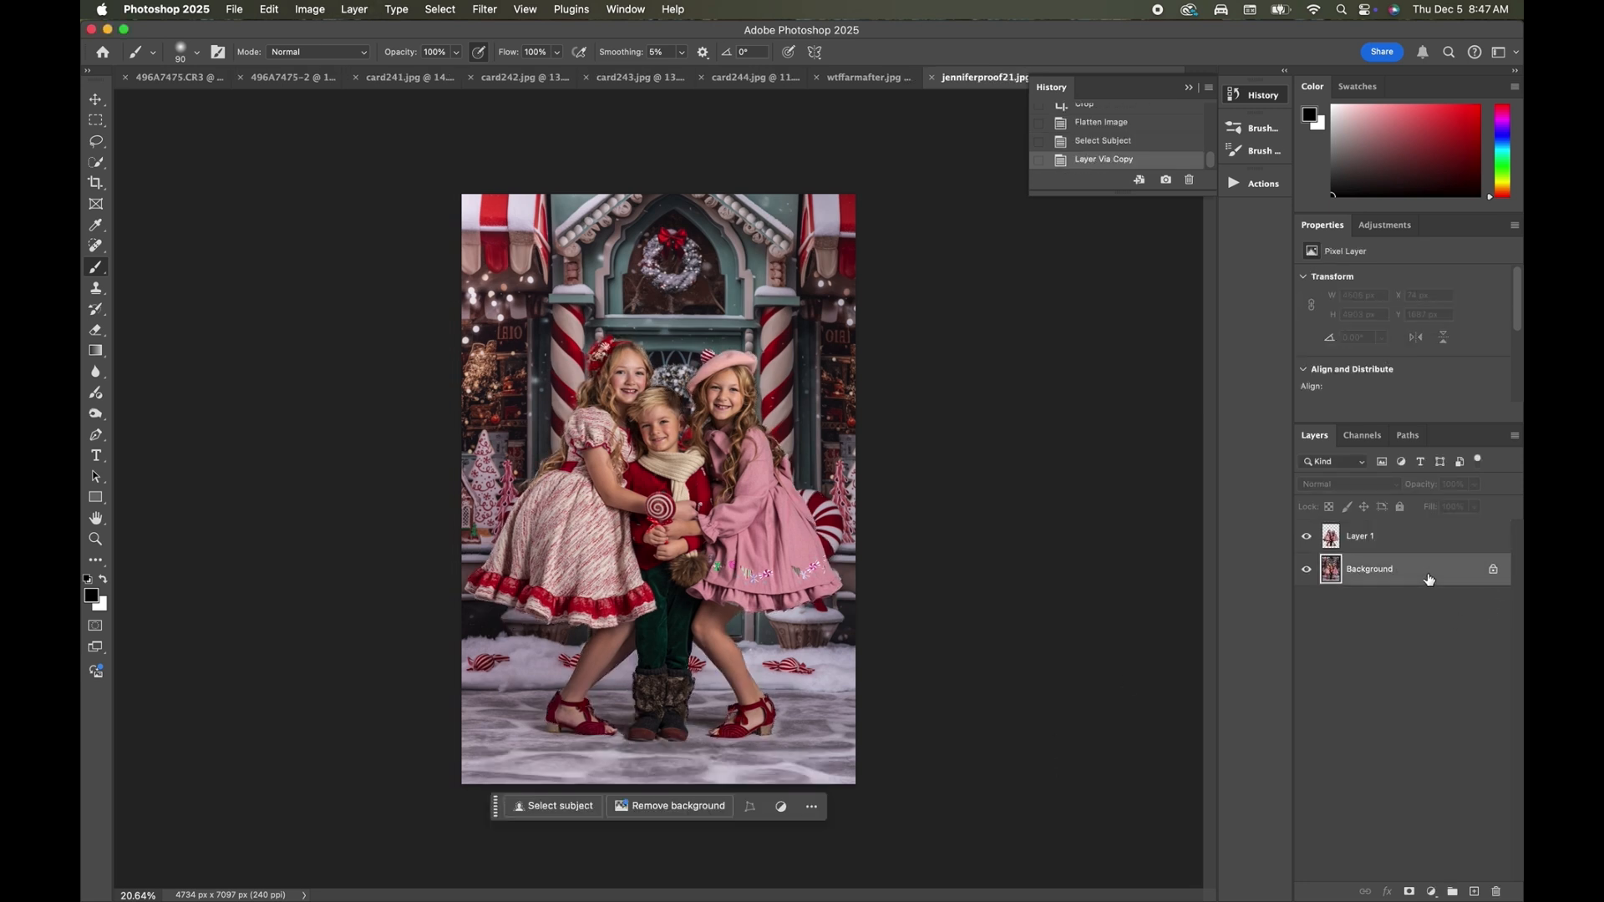
{"action": "key", "text": "super+j"}
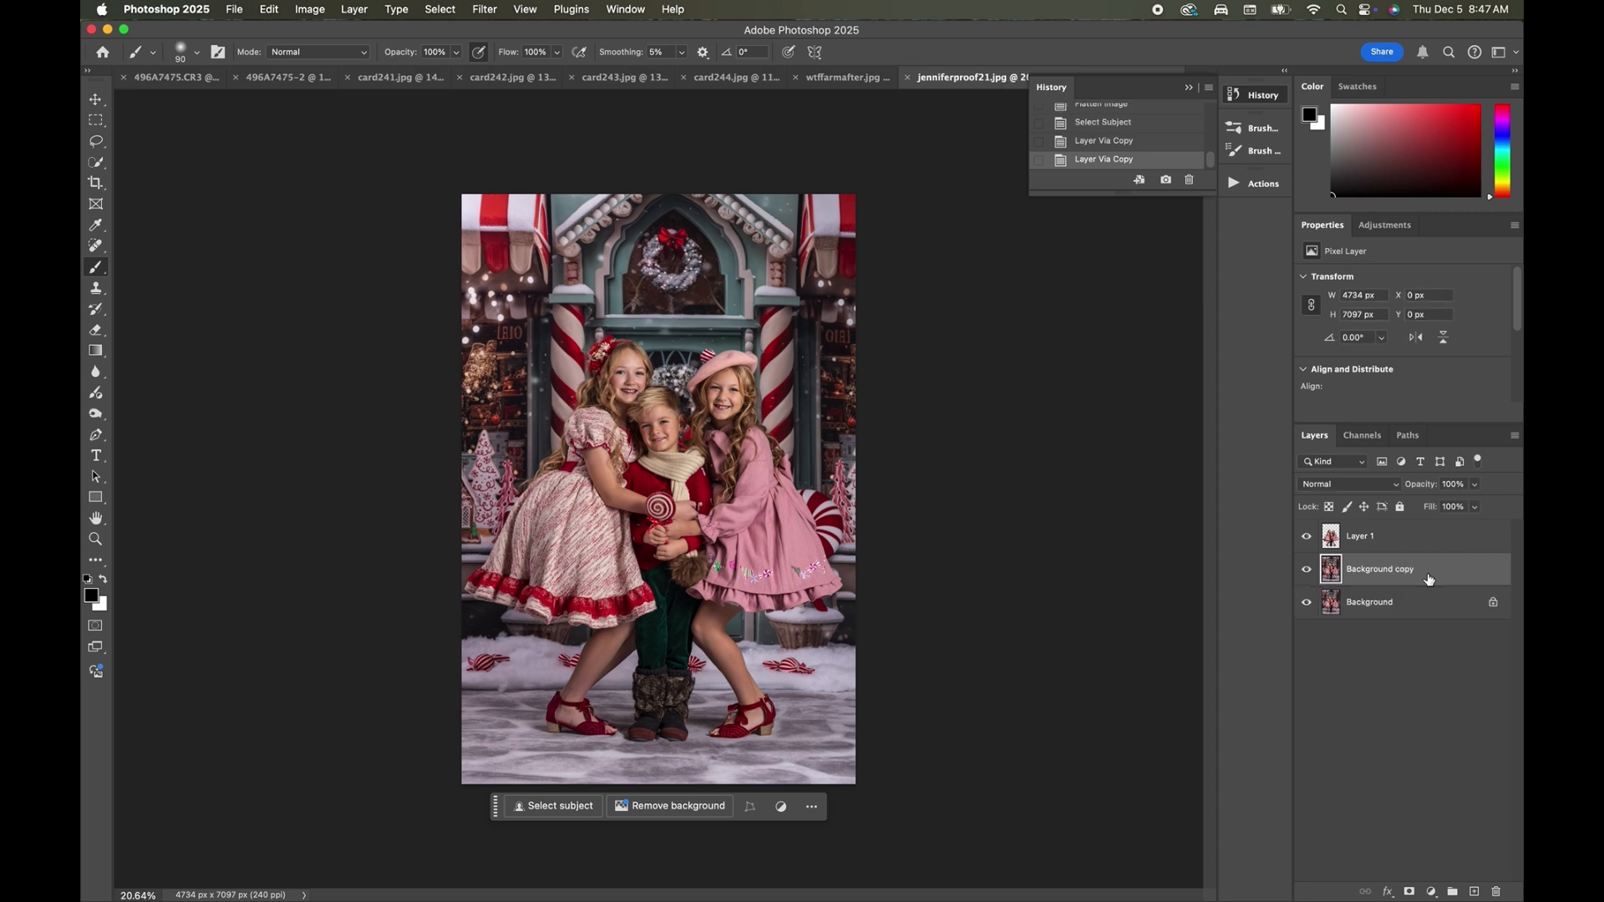
Heal the horizontal seam between the snowy backdrop and the floor on the Background copy layer with the Spot Healing Brush.
{"action": "left_click", "coordinate": [96, 247]}
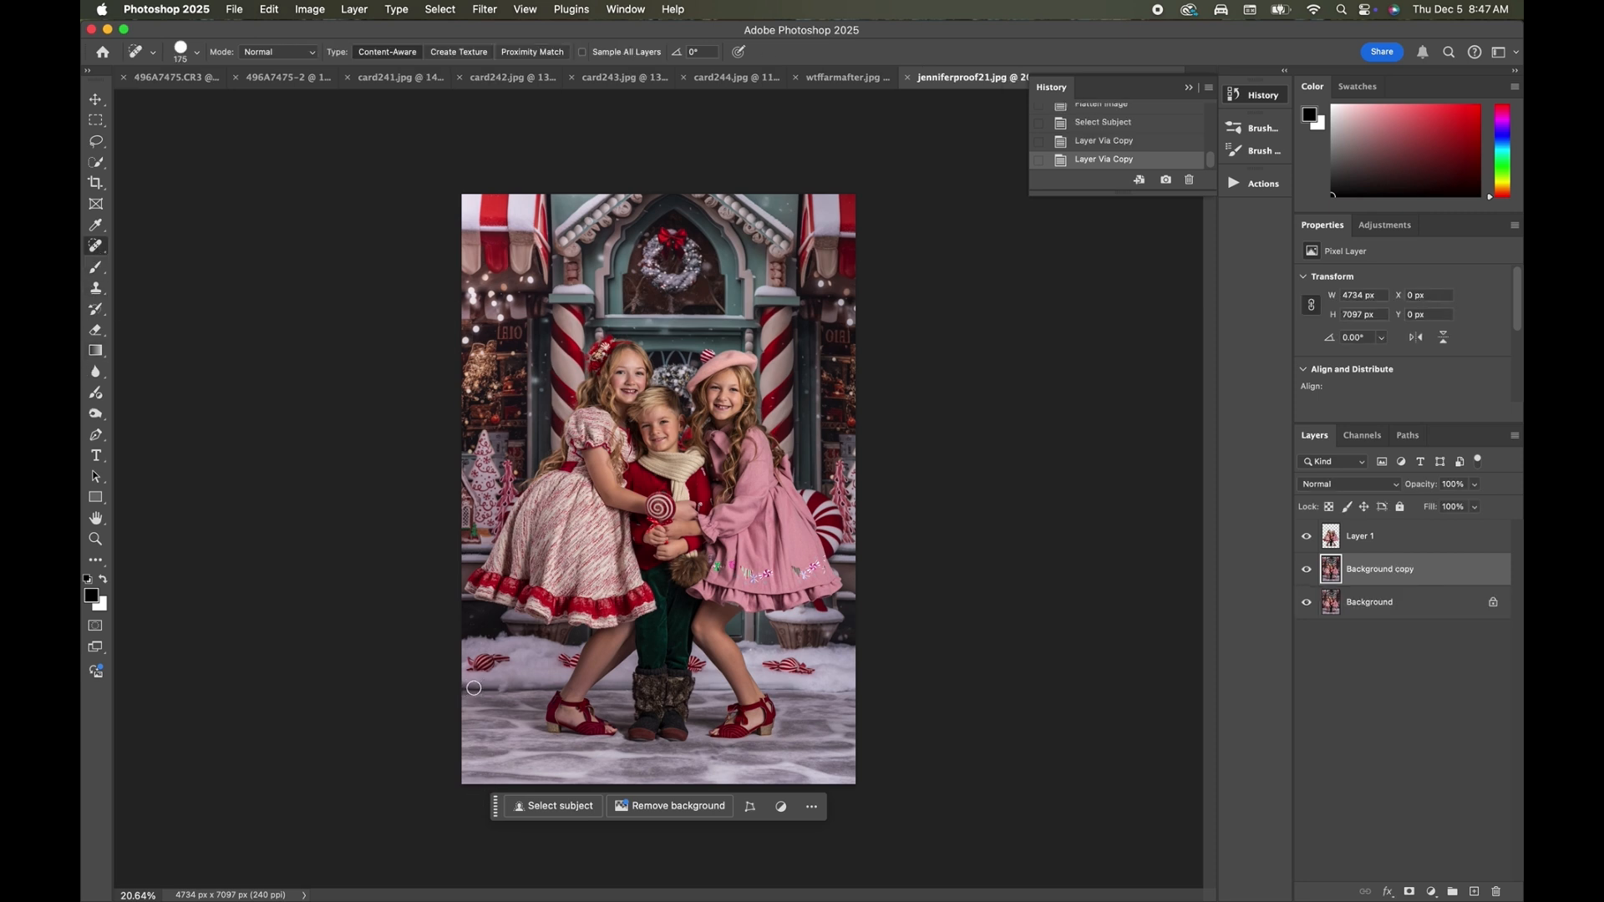
{"action": "key", "text": "bracketleft"}
{"action": "key", "text": "bracketleft"}
{"action": "key", "text": "bracketleft"}
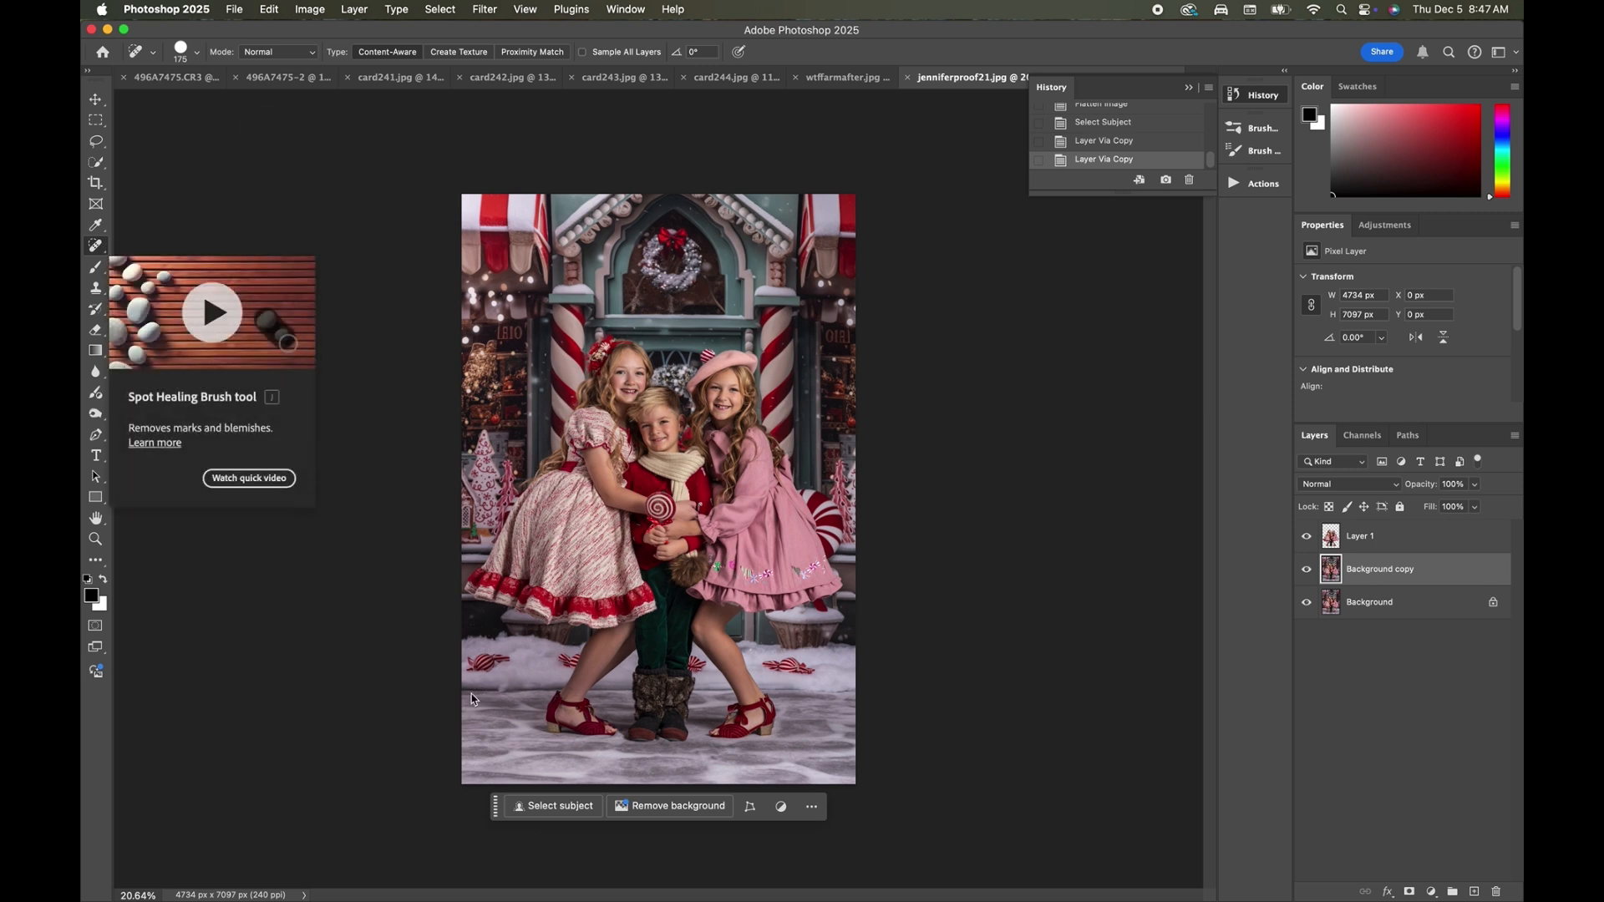
{"action": "mouse_move", "coordinate": [496, 689]}
{"action": "left_mouse_down"}
{"action": "mouse_move", "coordinate": [547, 688]}
{"action": "mouse_move", "coordinate": [454, 688]}
{"action": "left_mouse_up"}
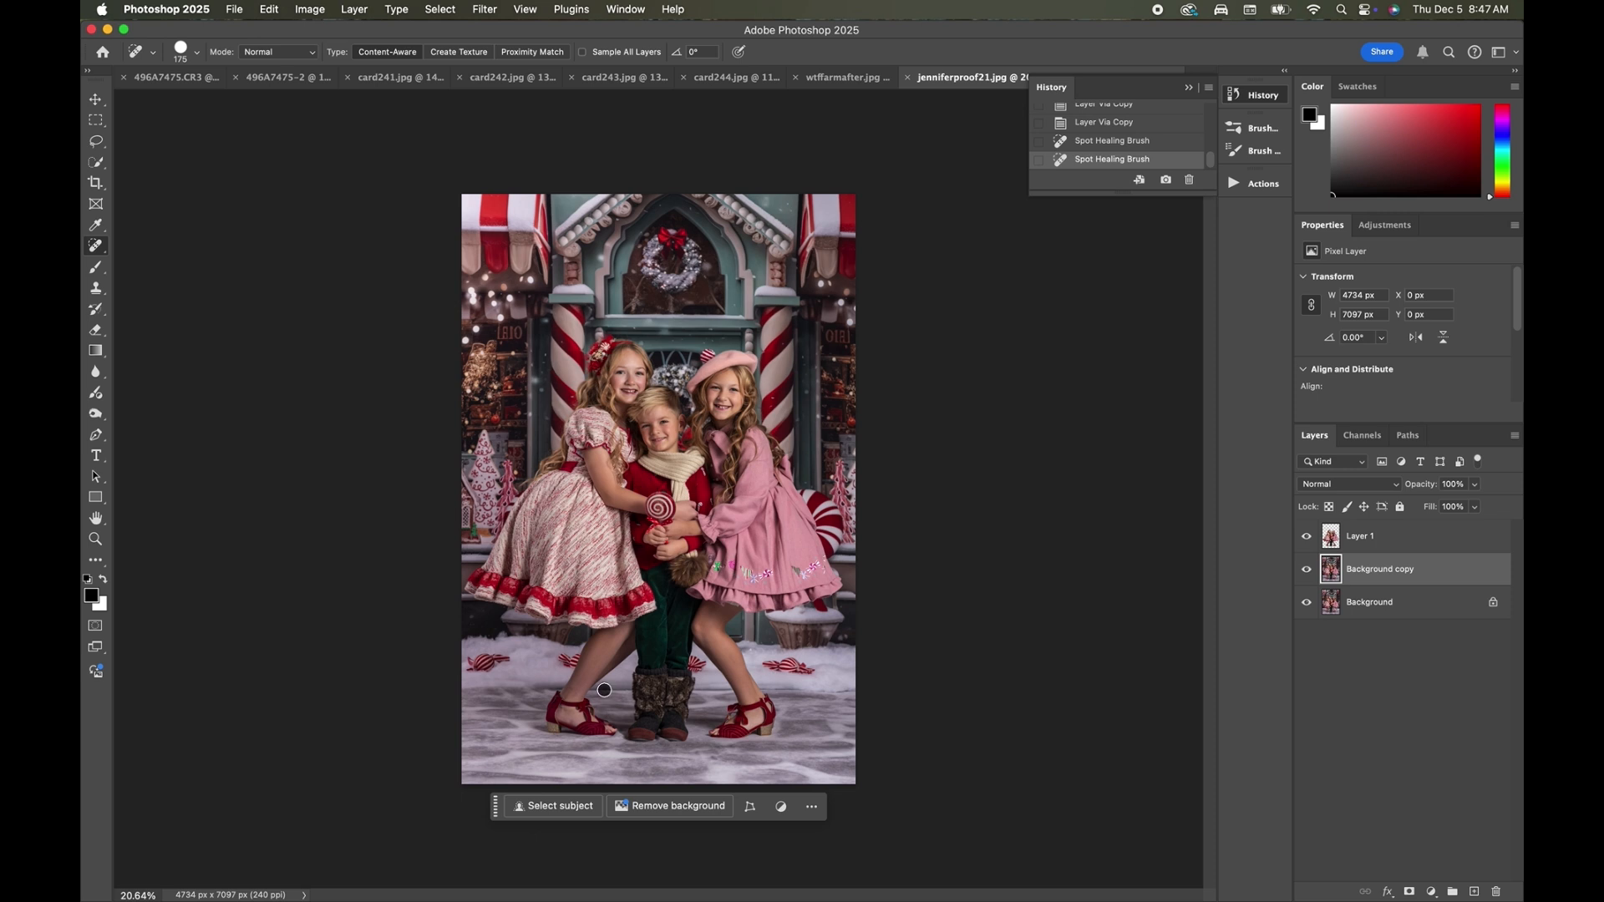
{"action": "left_click_drag", "start_coordinate": [604, 689], "coordinate": [631, 690]}
{"action": "left_click_drag", "start_coordinate": [860, 689], "coordinate": [779, 689]}
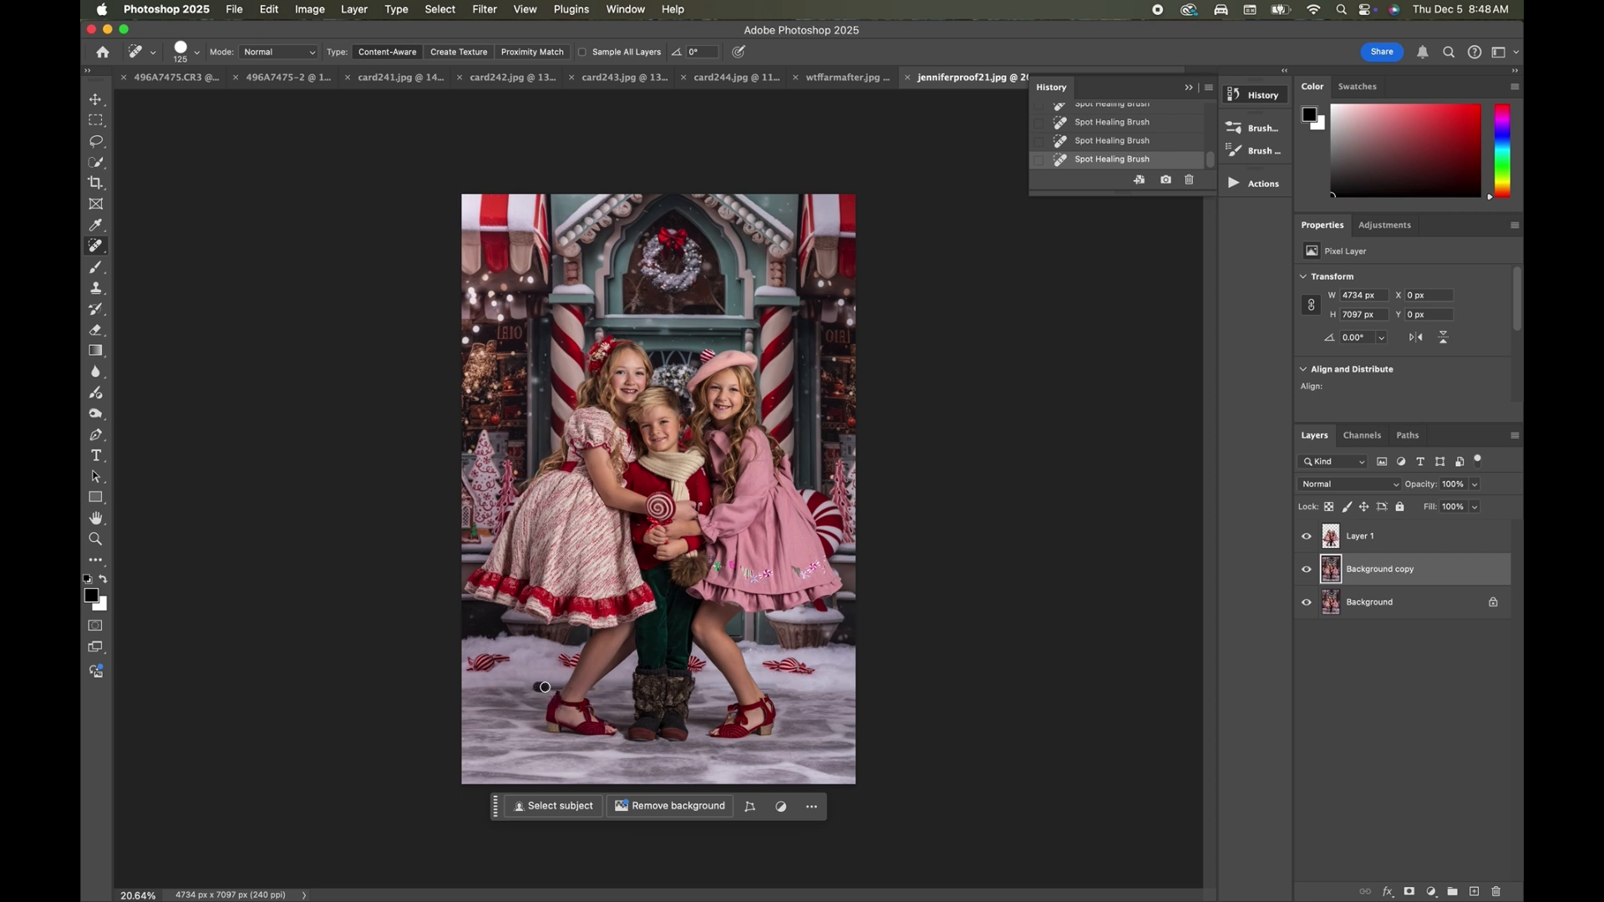
Blend the snow and floor transition across the Background copy layer with the Mixer Brush, using brush sizes of about 400 to 1200.
{"action": "left_click", "coordinate": [95, 266]}
{"action": "left_click", "coordinate": [173, 312]}
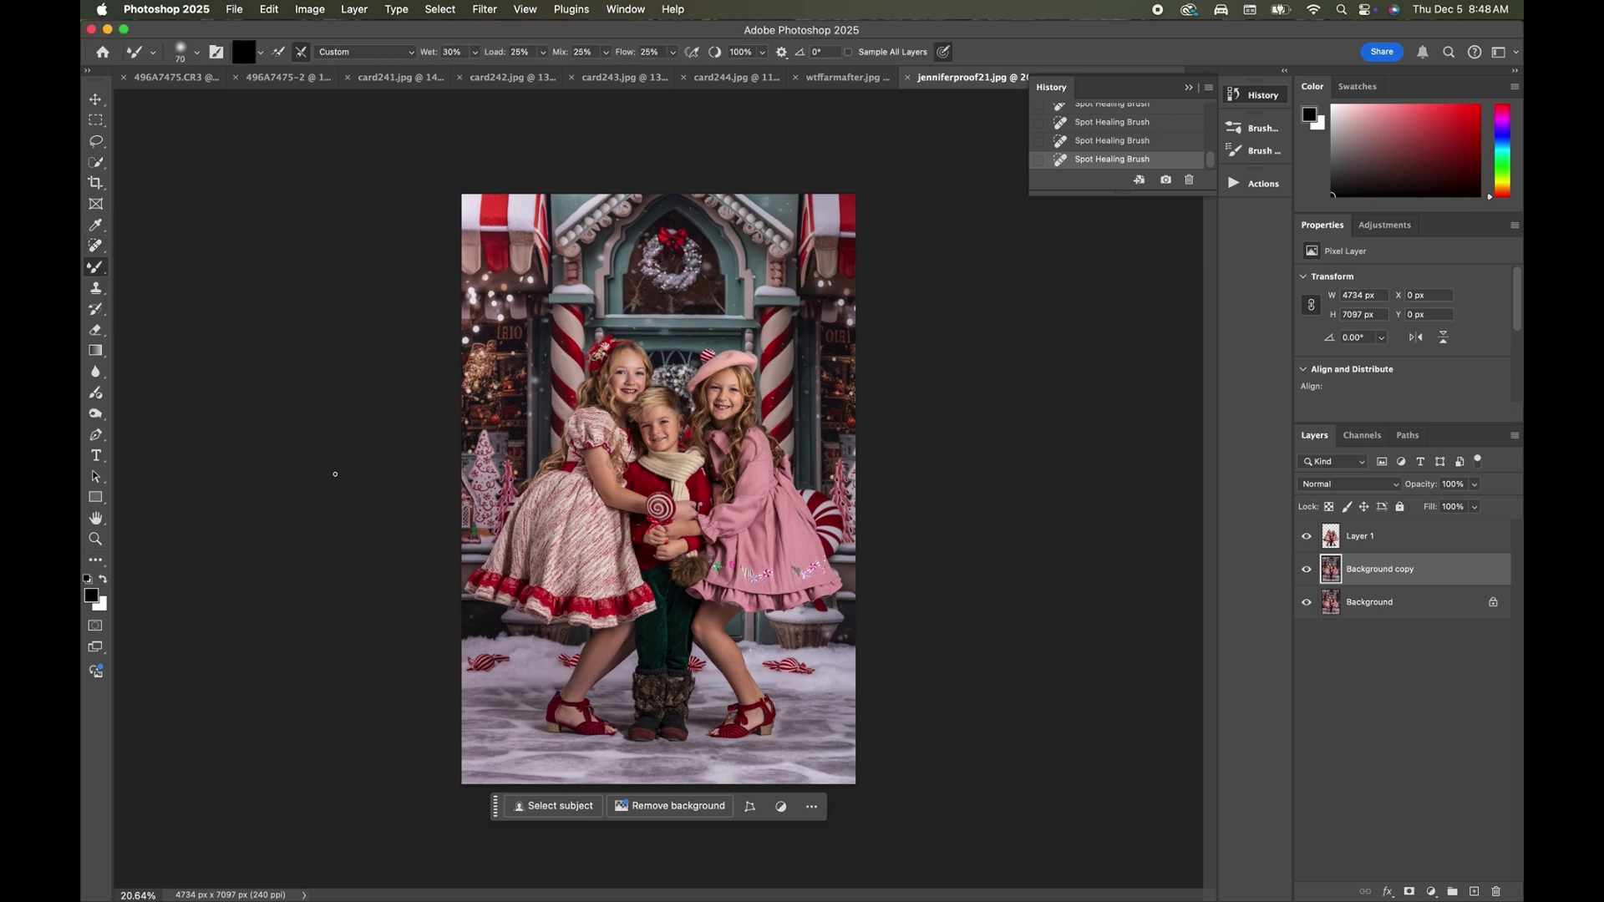
{"action": "key", "text": "bracketright"}
{"action": "key", "text": "bracketright"}
{"action": "key", "text": "bracketright"}
{"action": "key", "text": "bracketright"}
{"action": "key", "text": "bracketright"}
{"action": "key", "text": "bracketleft"}
{"action": "key", "text": "bracketleft"}
{"action": "left_click_drag", "start_coordinate": [524, 685], "coordinate": [528, 691]}
{"action": "mouse_move", "coordinate": [530, 691]}
{"action": "left_mouse_down"}
{"action": "mouse_move", "coordinate": [546, 675]}
{"action": "mouse_move", "coordinate": [672, 692]}
{"action": "left_mouse_up"}
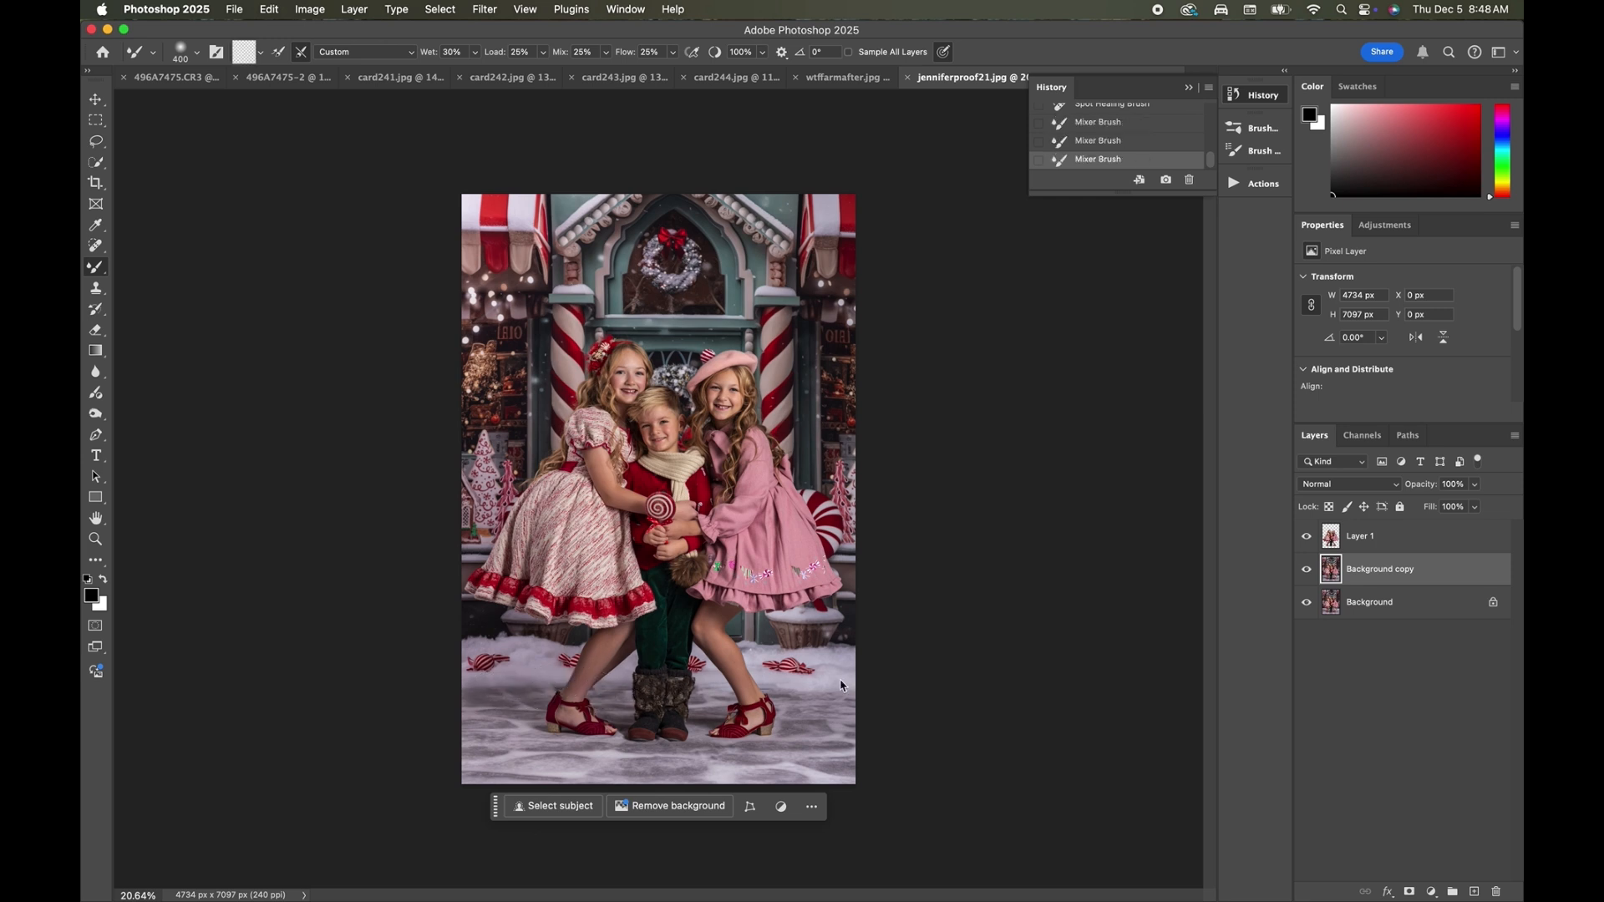
{"action": "left_click_drag", "start_coordinate": [798, 682], "coordinate": [700, 690]}
{"action": "scroll", "coordinate": [501, 746], "scroll_direction": "down", "scroll_amount": 2}
{"action": "key", "text": "bracketright"}
{"action": "key", "text": "bracketright"}
{"action": "key", "text": "bracketright"}
{"action": "key", "text": "bracketright"}
{"action": "key", "text": "bracketright"}
{"action": "key", "text": "bracketright"}
{"action": "key", "text": "bracketright"}
{"action": "key", "text": "bracketright"}
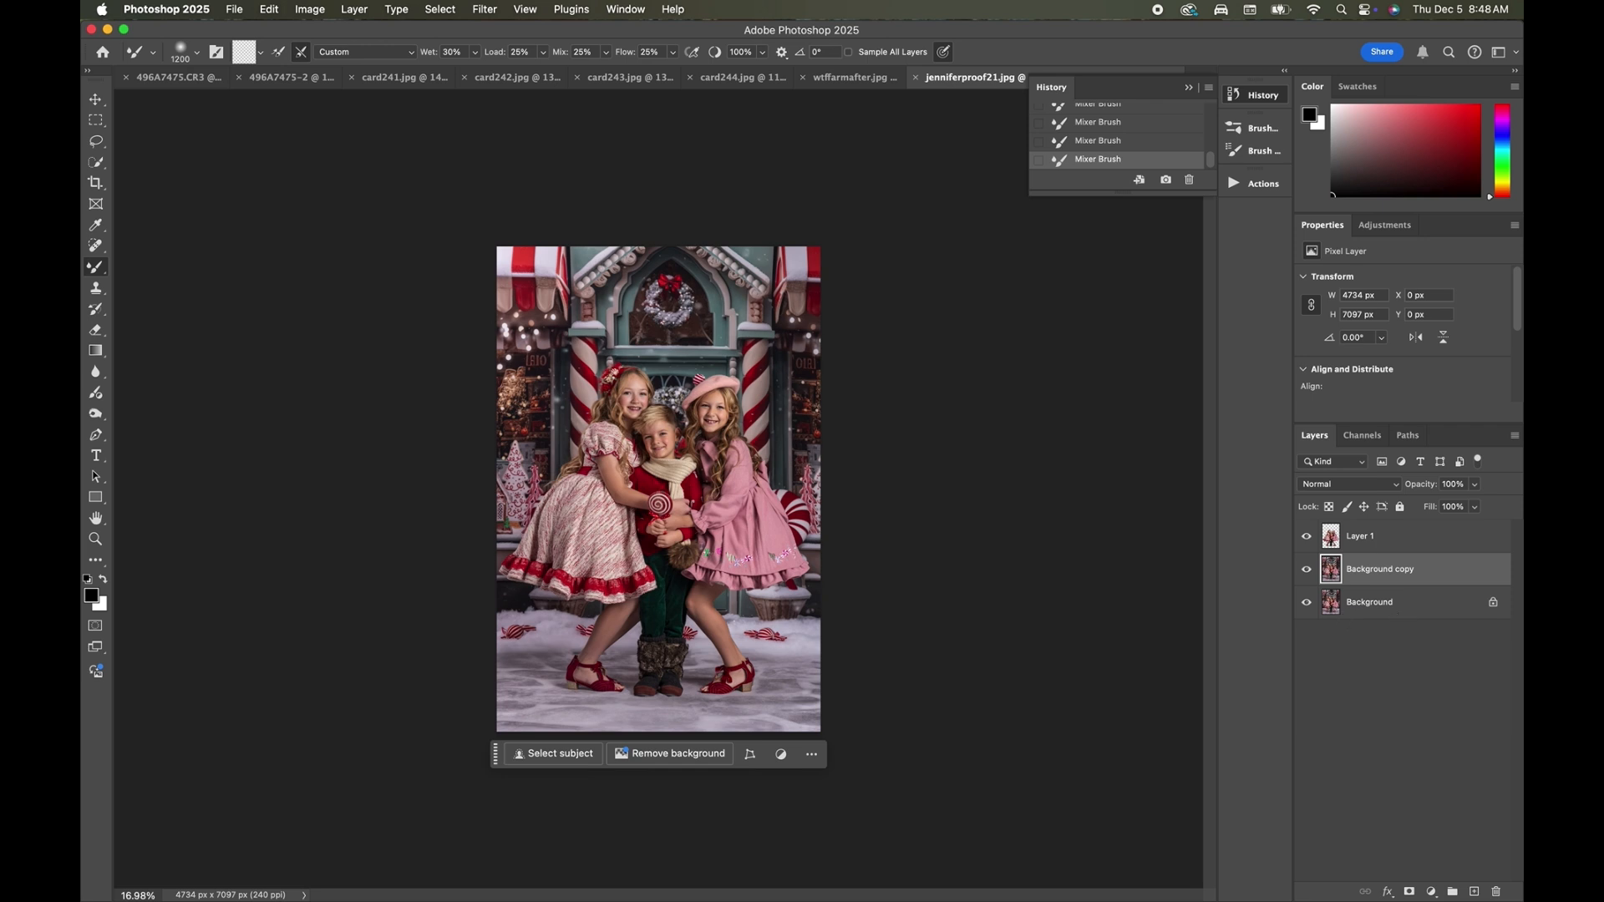
Compare the image with the Background copy layer hidden and shown, and flatten the image.
{"action": "left_click", "coordinate": [1305, 572]}
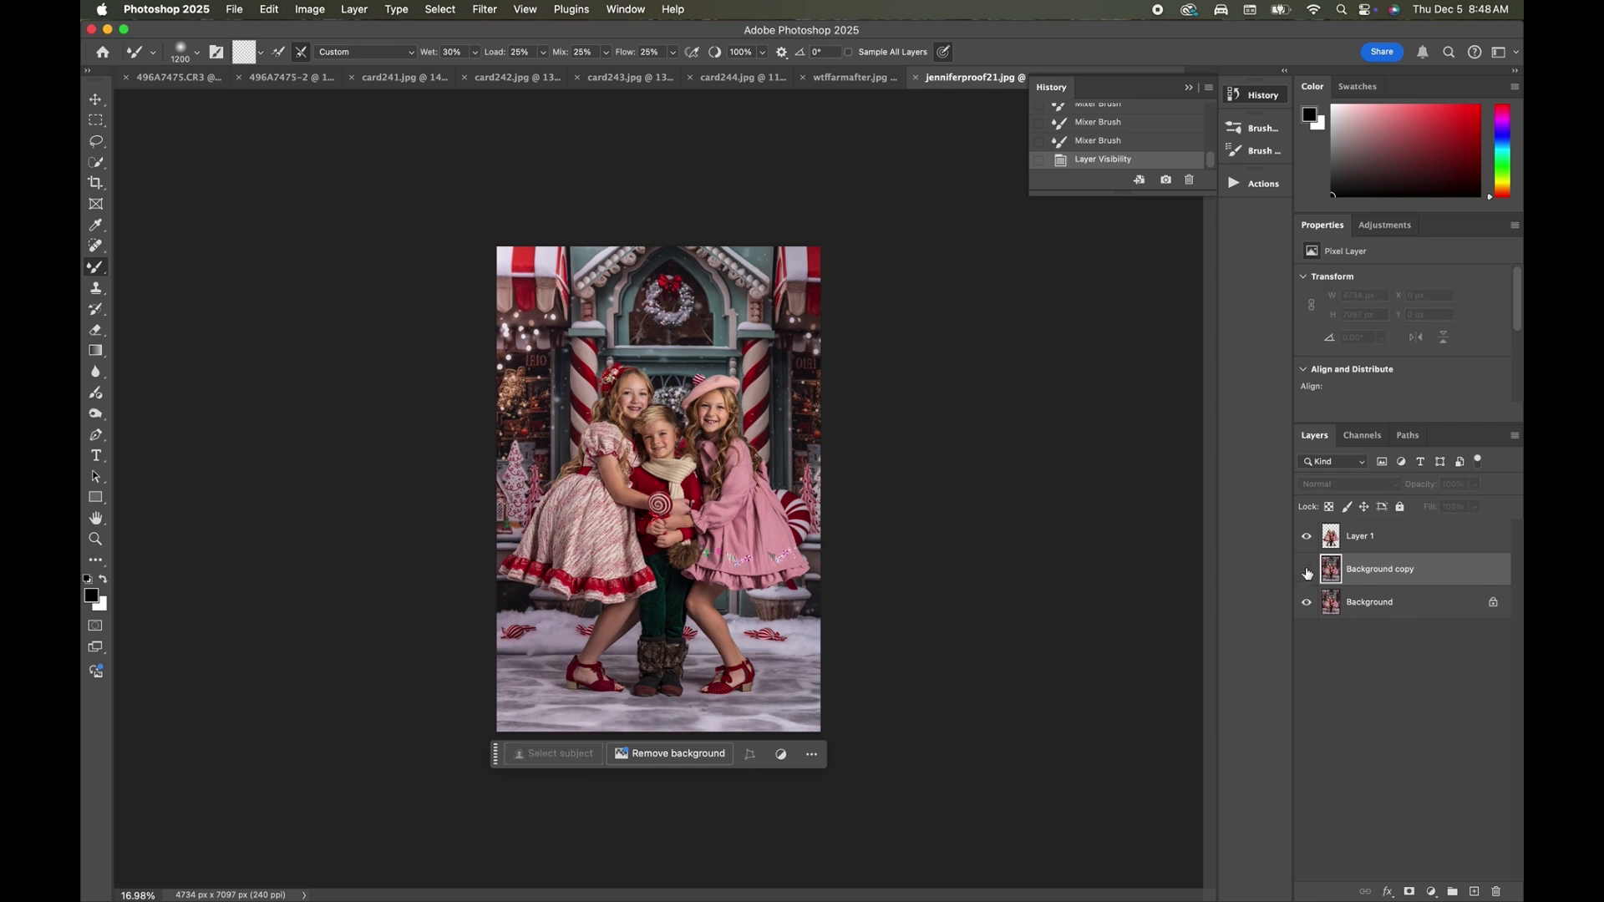
{"action": "left_click", "coordinate": [1307, 571]}
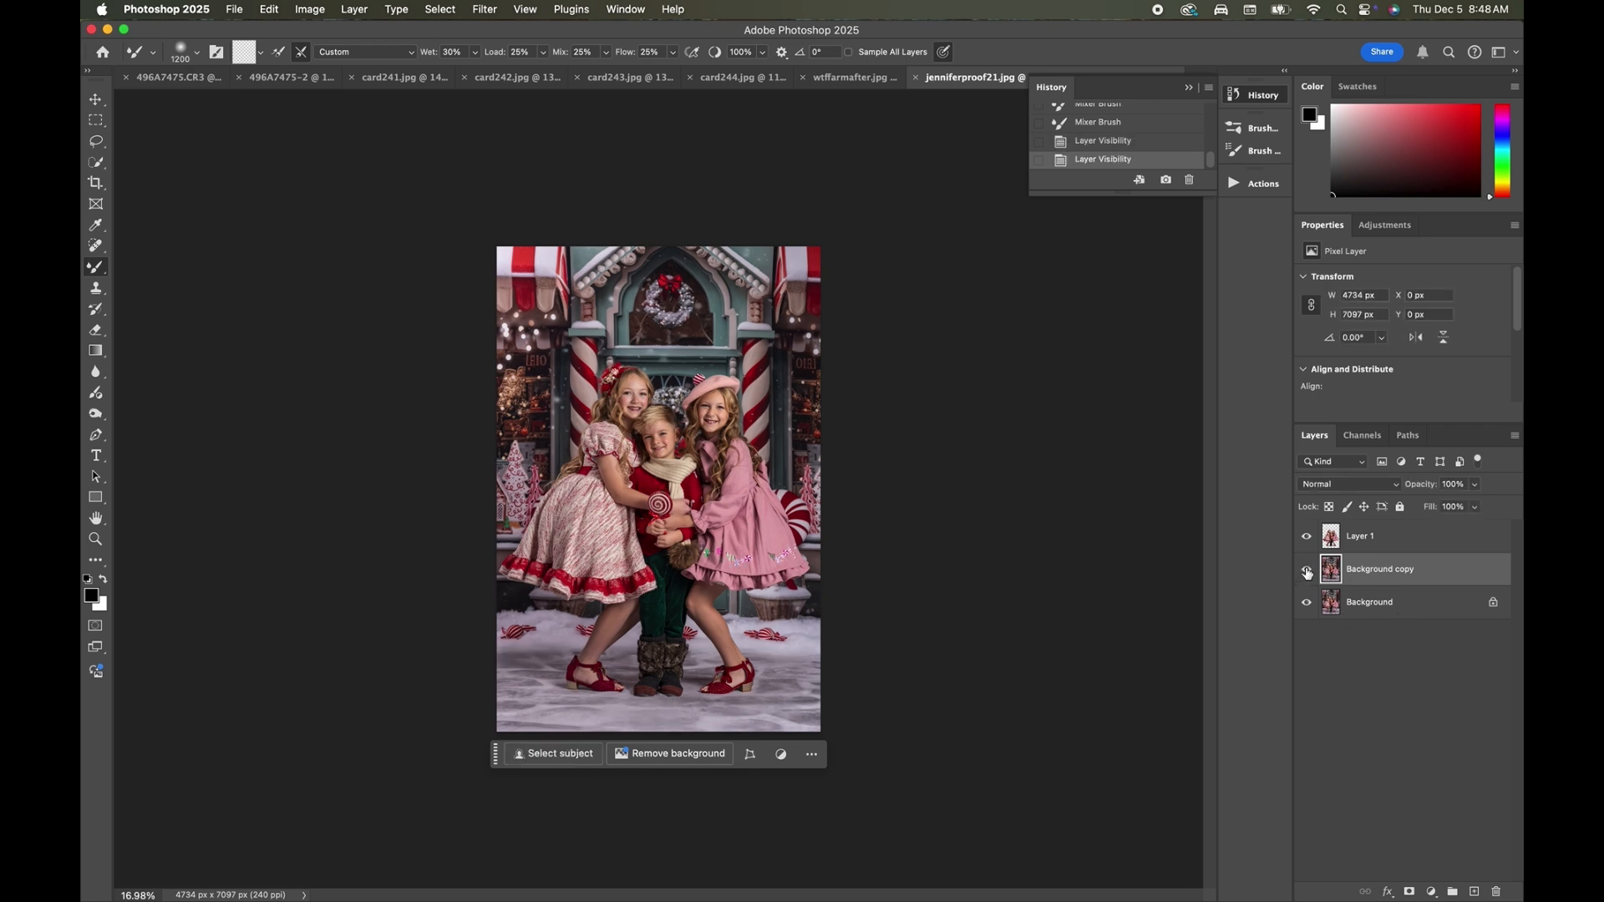
{"action": "key", "text": "super+plus"}
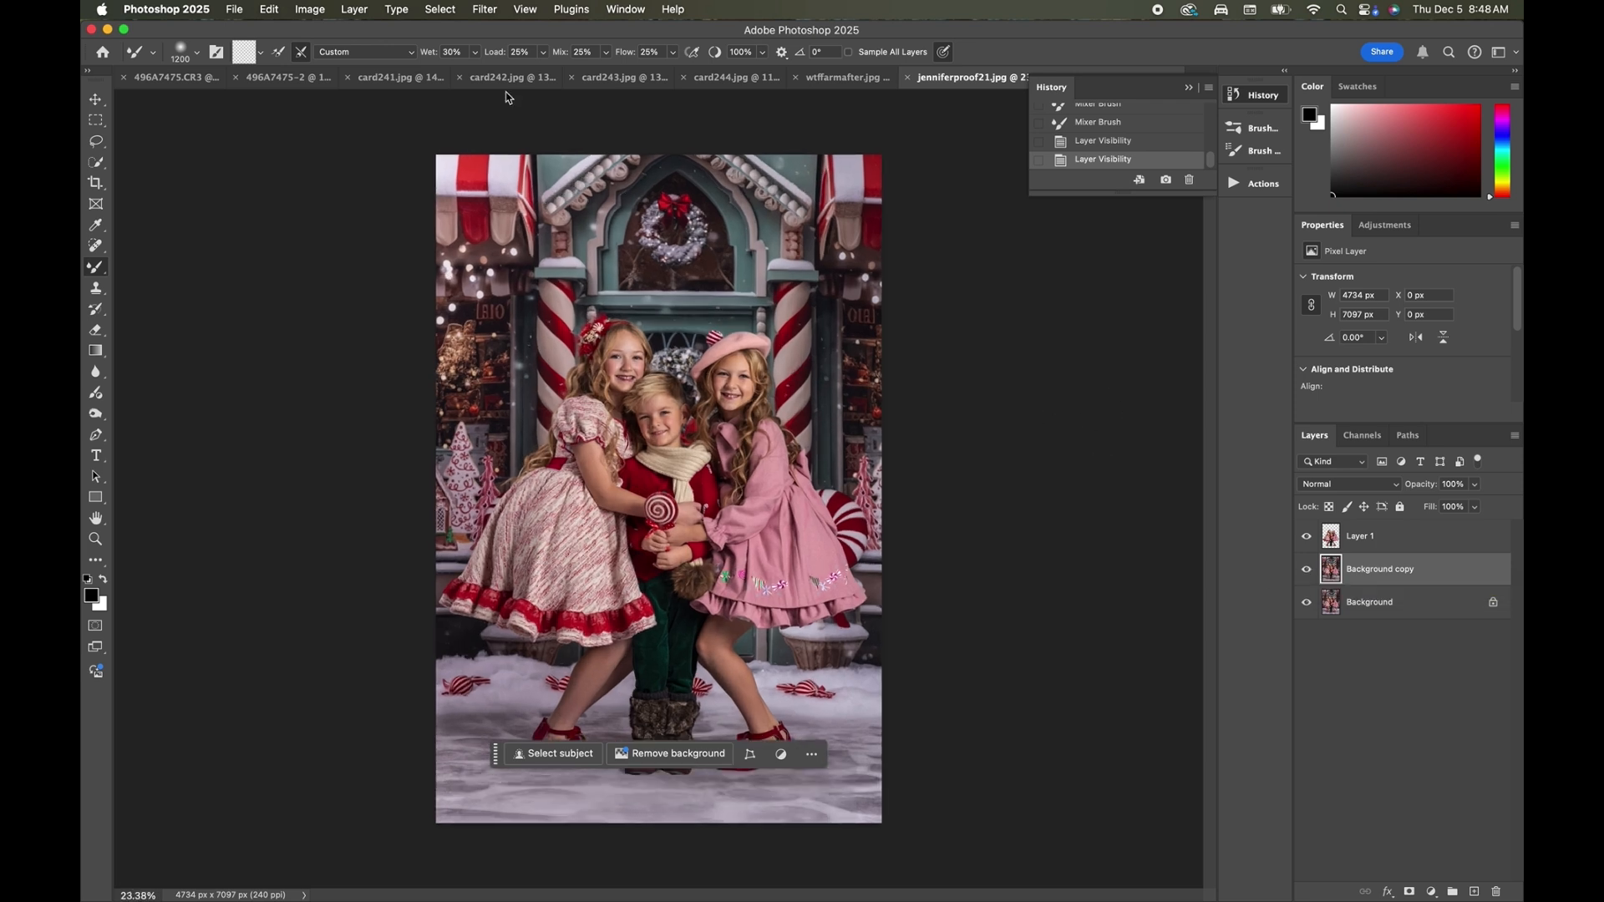
{"action": "left_click", "coordinate": [355, 9]}
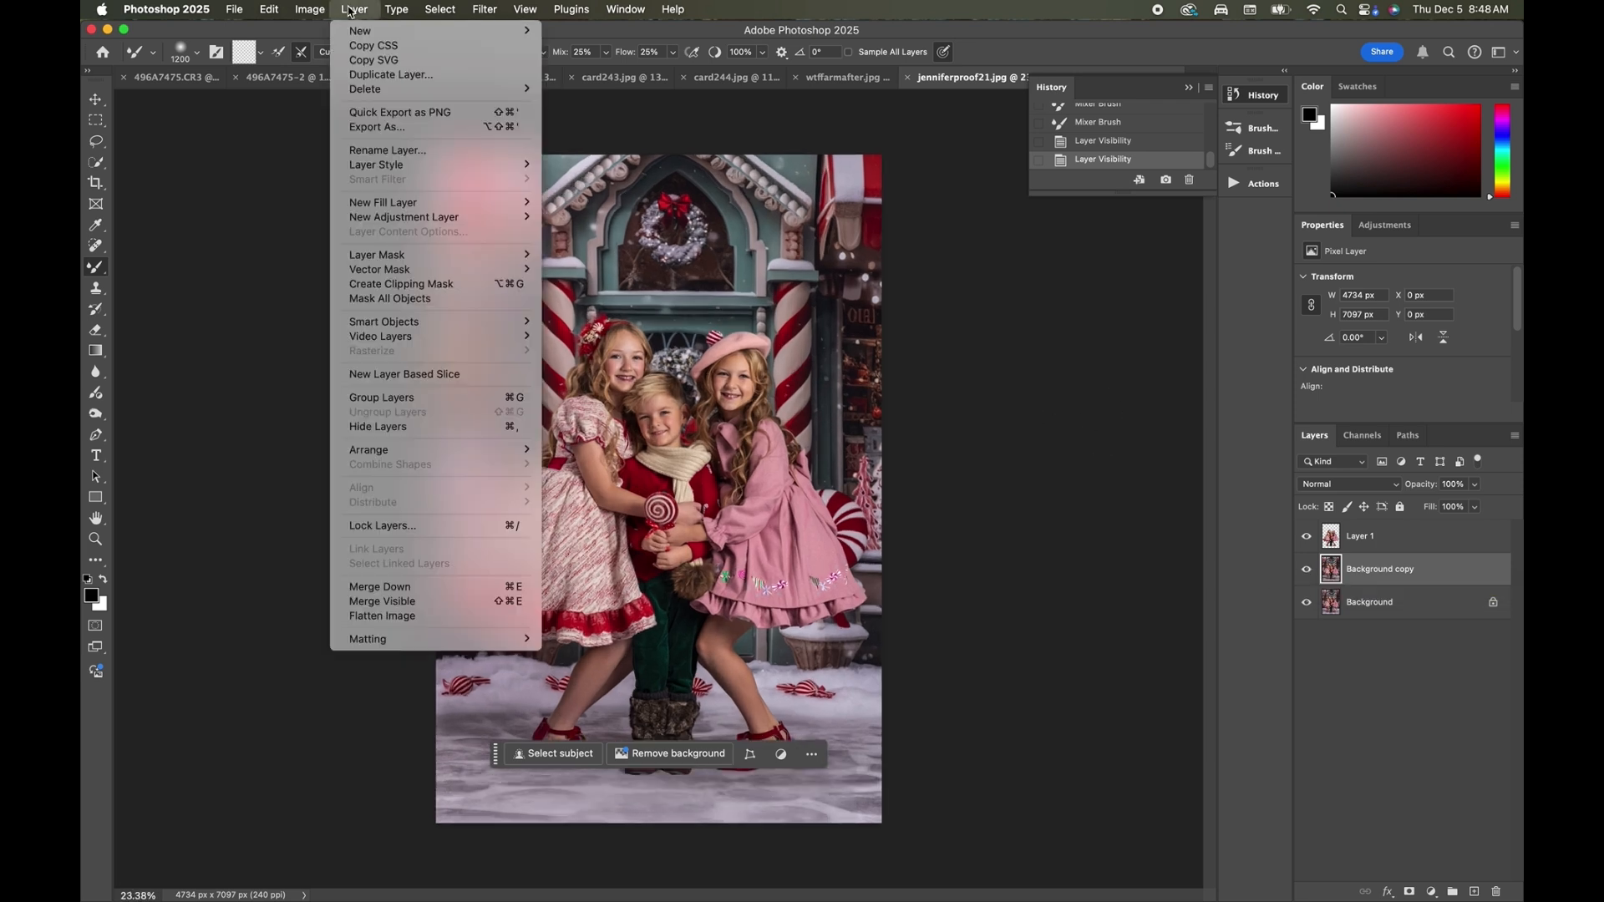
{"action": "left_click", "coordinate": [432, 618]}
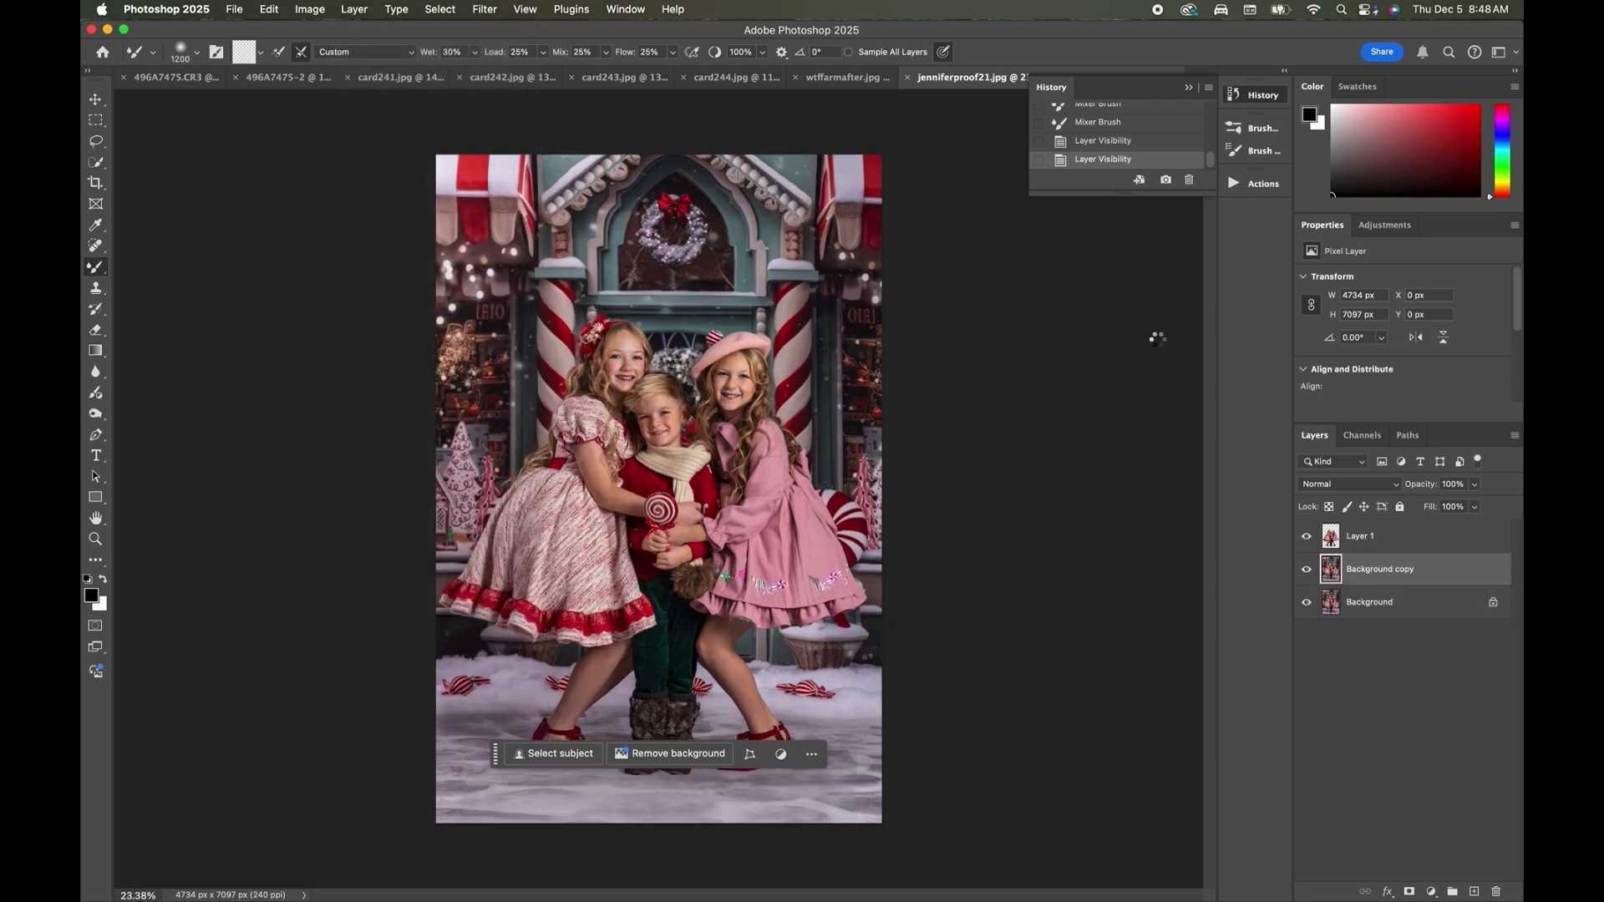
Run the Fine Art Base 4 - Clean action from the WTF - Heirloom Collection set.
{"action": "left_click", "coordinate": [1249, 183]}
{"action": "scroll", "coordinate": [1064, 457], "scroll_direction": "down", "scroll_amount": 6}
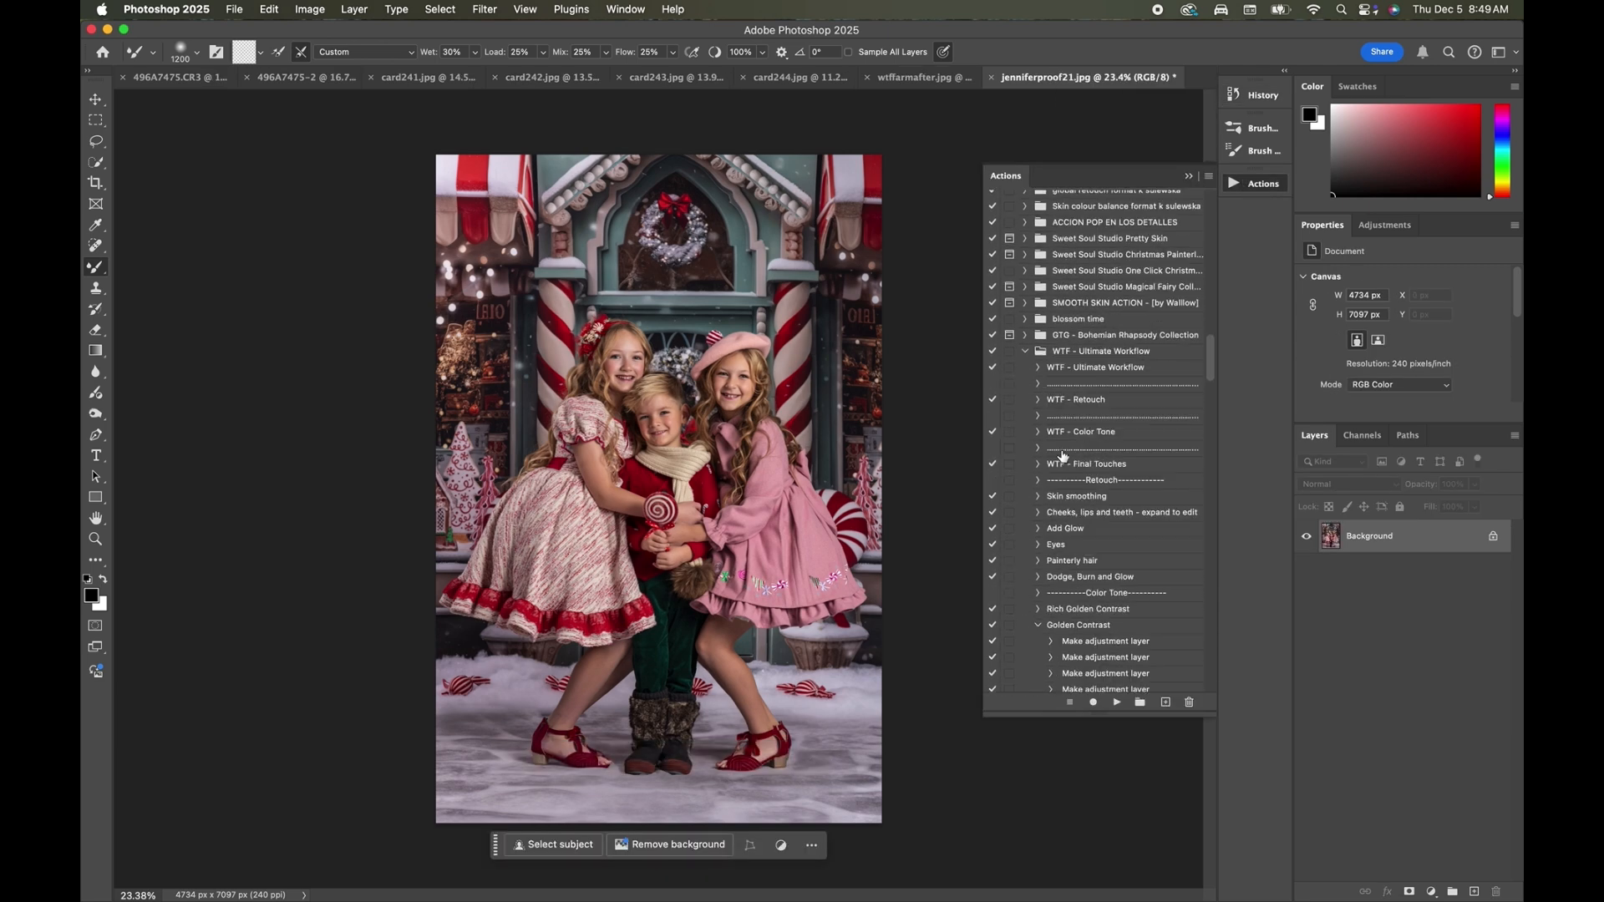
{"action": "scroll", "coordinate": [1064, 456], "scroll_direction": "down", "scroll_amount": 6}
{"action": "scroll", "coordinate": [1063, 456], "scroll_direction": "up", "scroll_amount": 10}
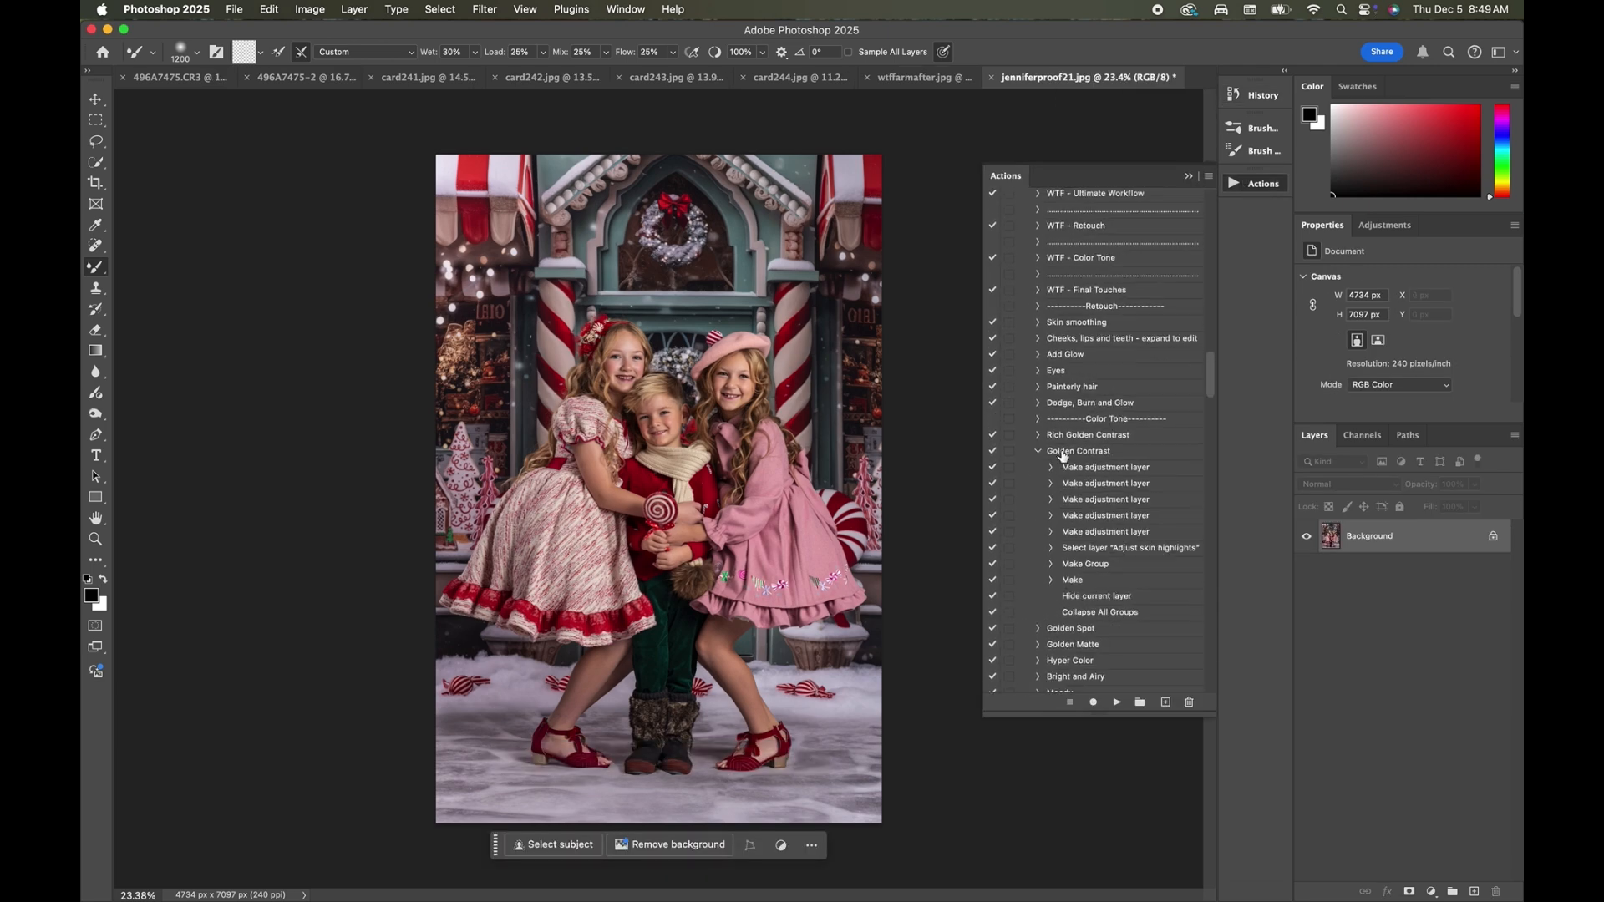
{"action": "scroll", "coordinate": [1063, 456], "scroll_direction": "down", "scroll_amount": 10}
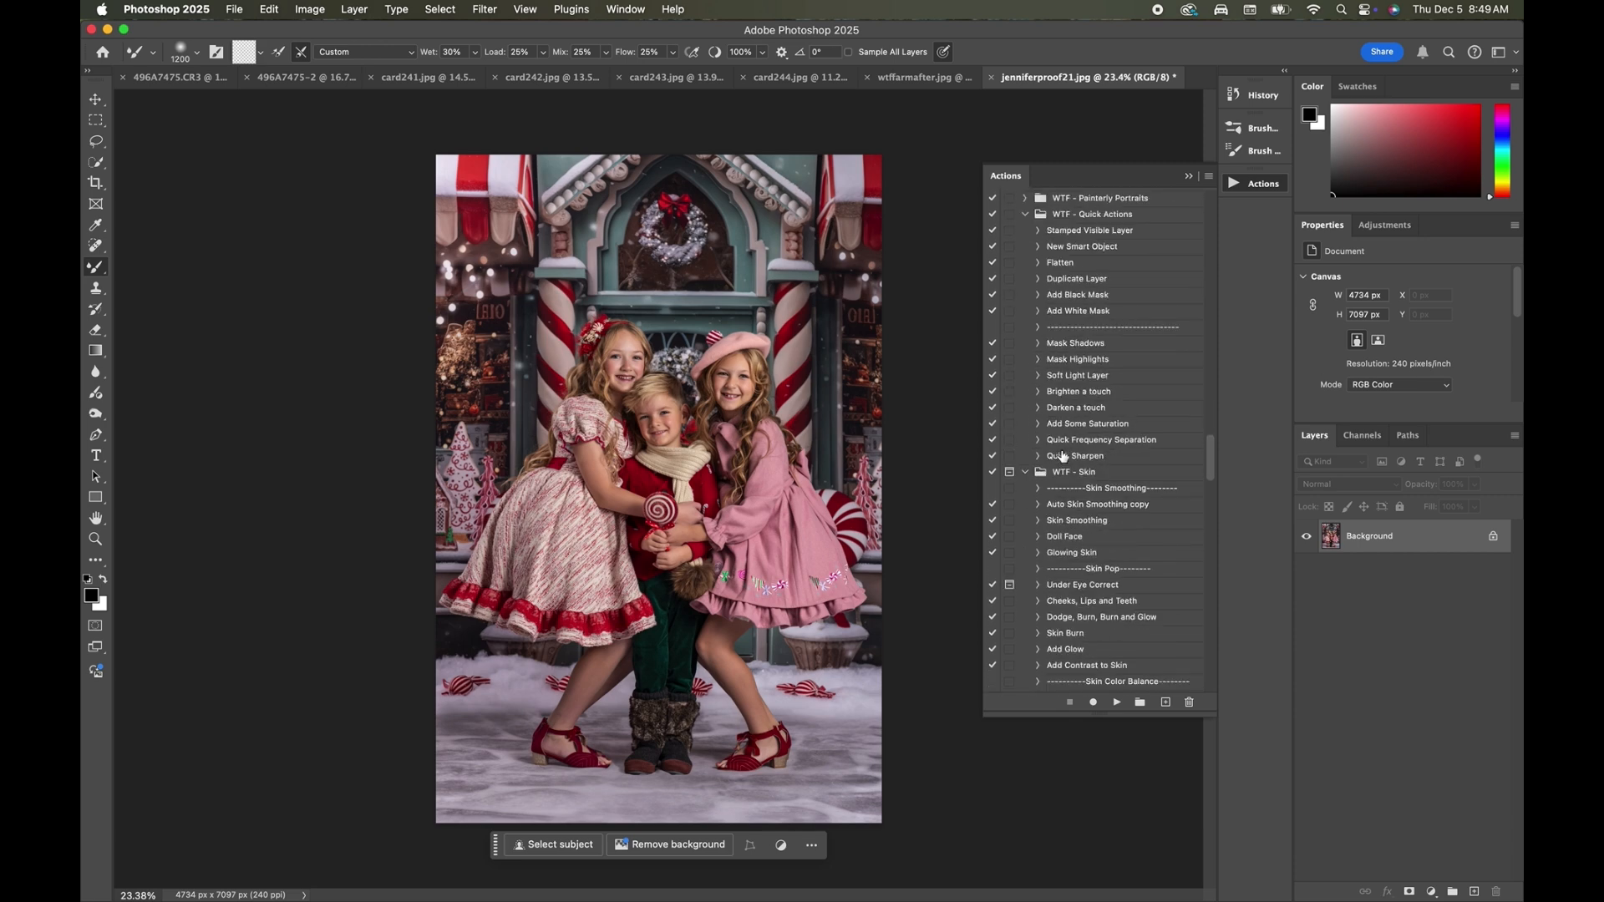
{"action": "scroll", "coordinate": [1063, 456], "scroll_direction": "down", "scroll_amount": 10}
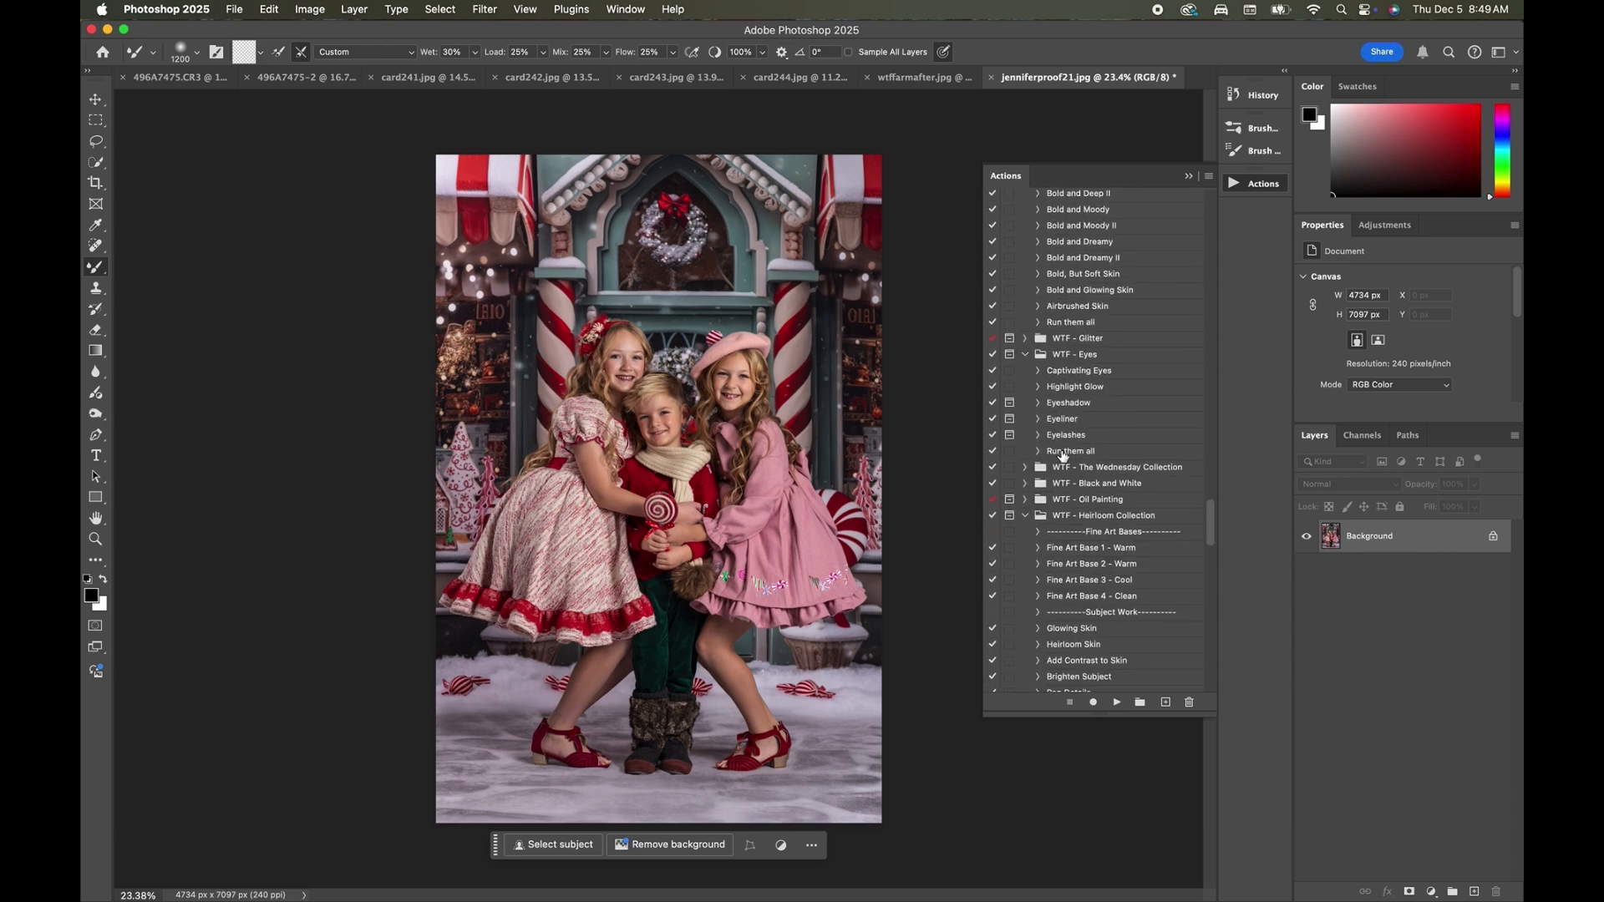
{"action": "scroll", "coordinate": [1062, 455], "scroll_direction": "down", "scroll_amount": 3}
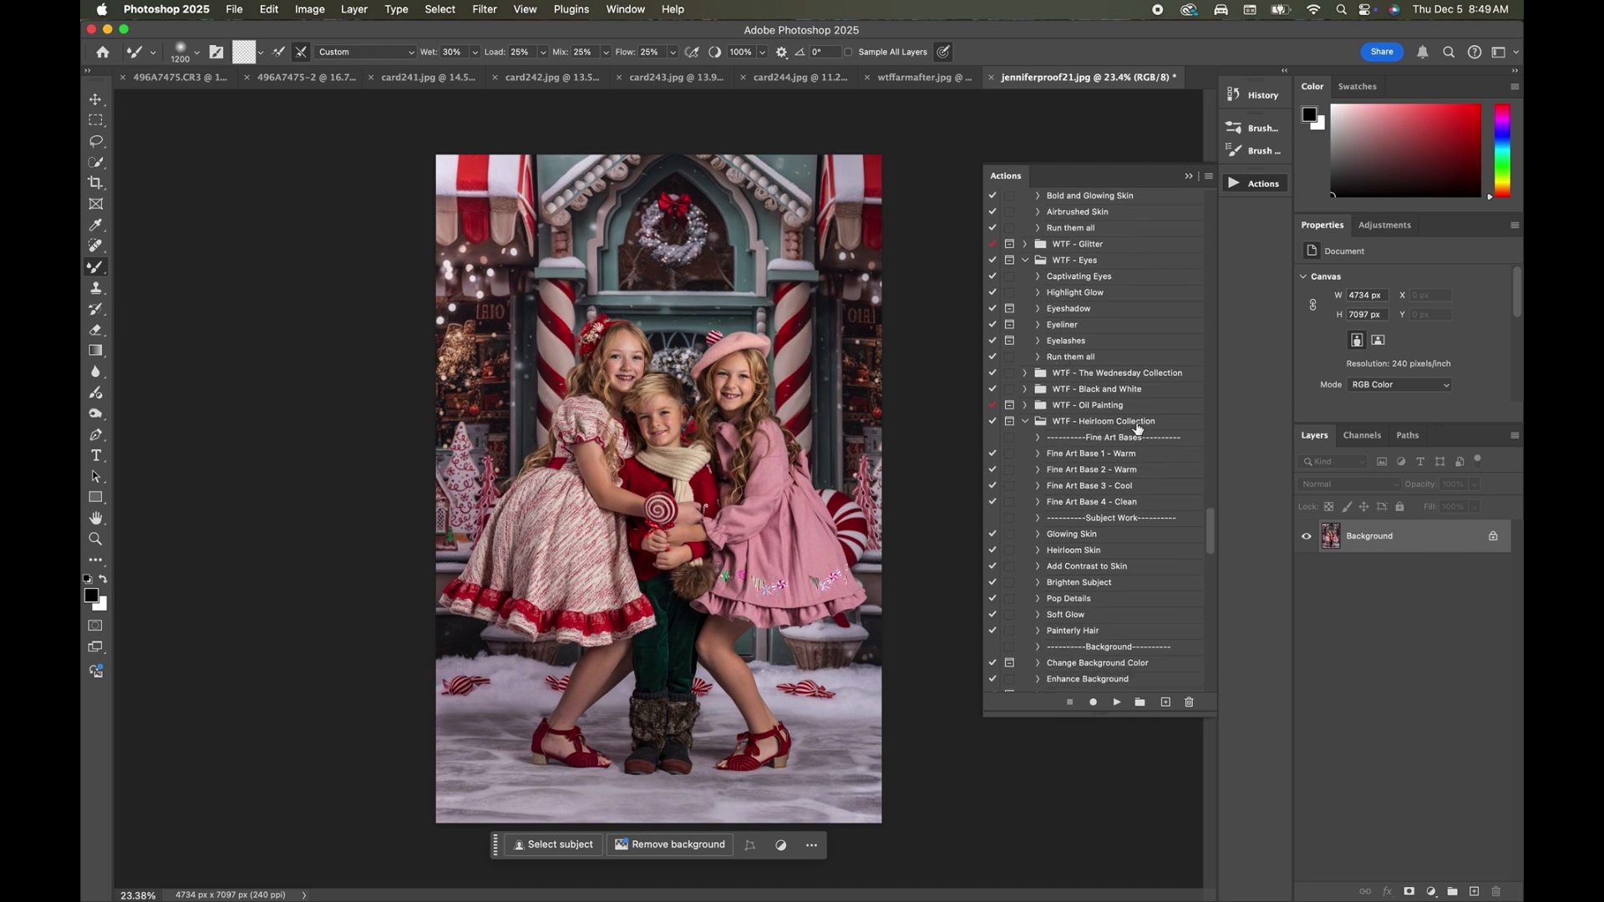
{"action": "scroll", "coordinate": [818, 476], "scroll_direction": "up", "scroll_amount": 1}
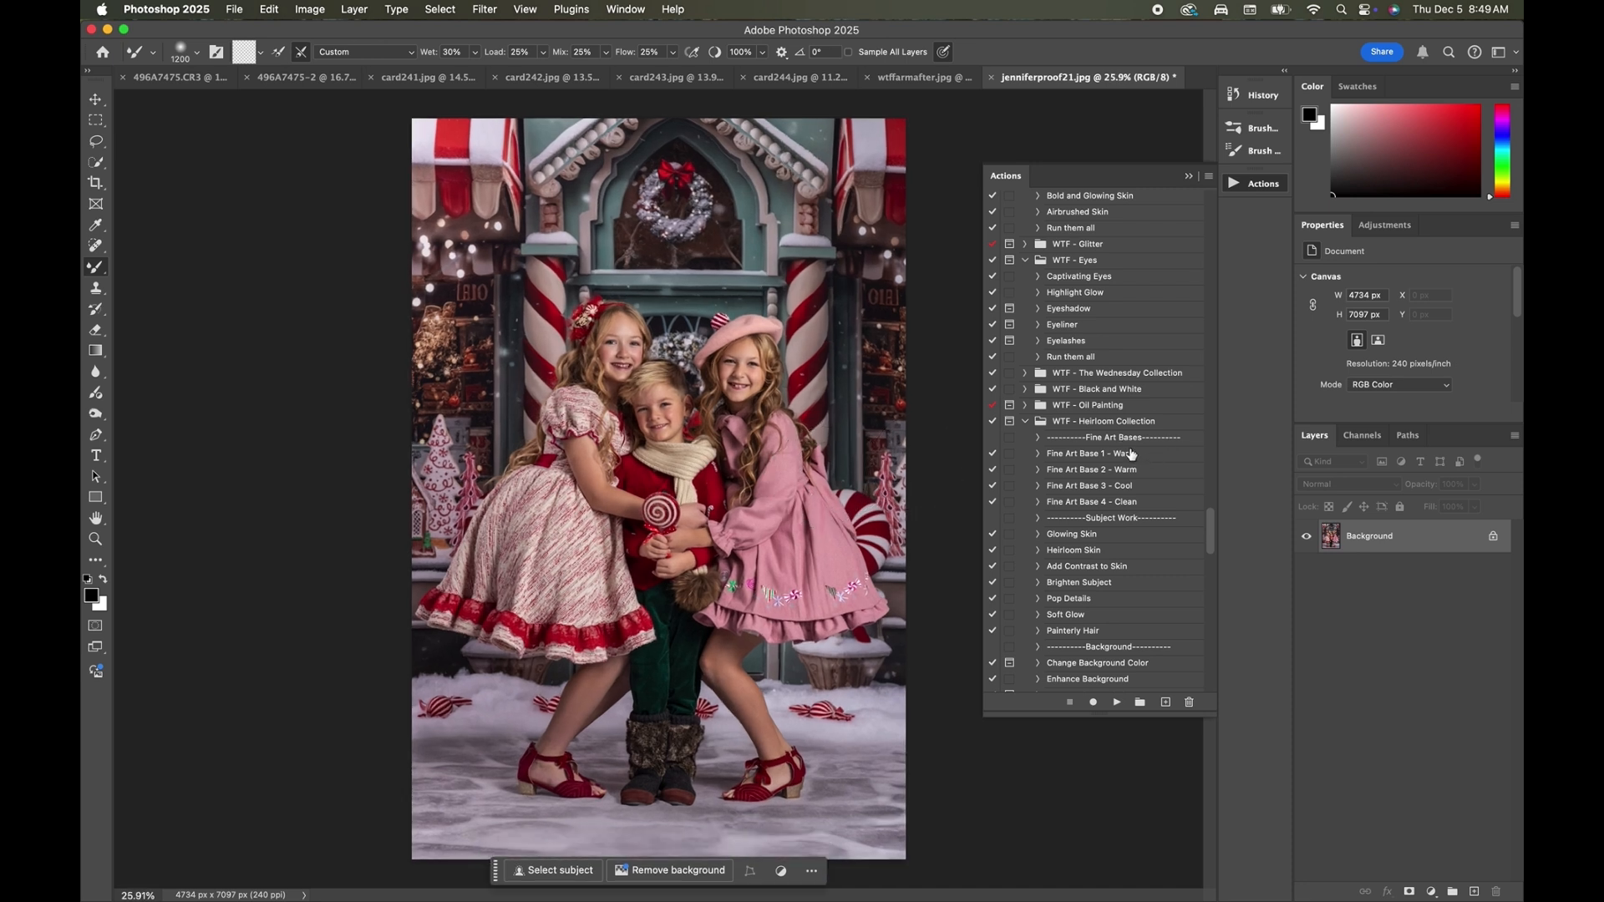
{"action": "left_click", "coordinate": [1096, 504]}
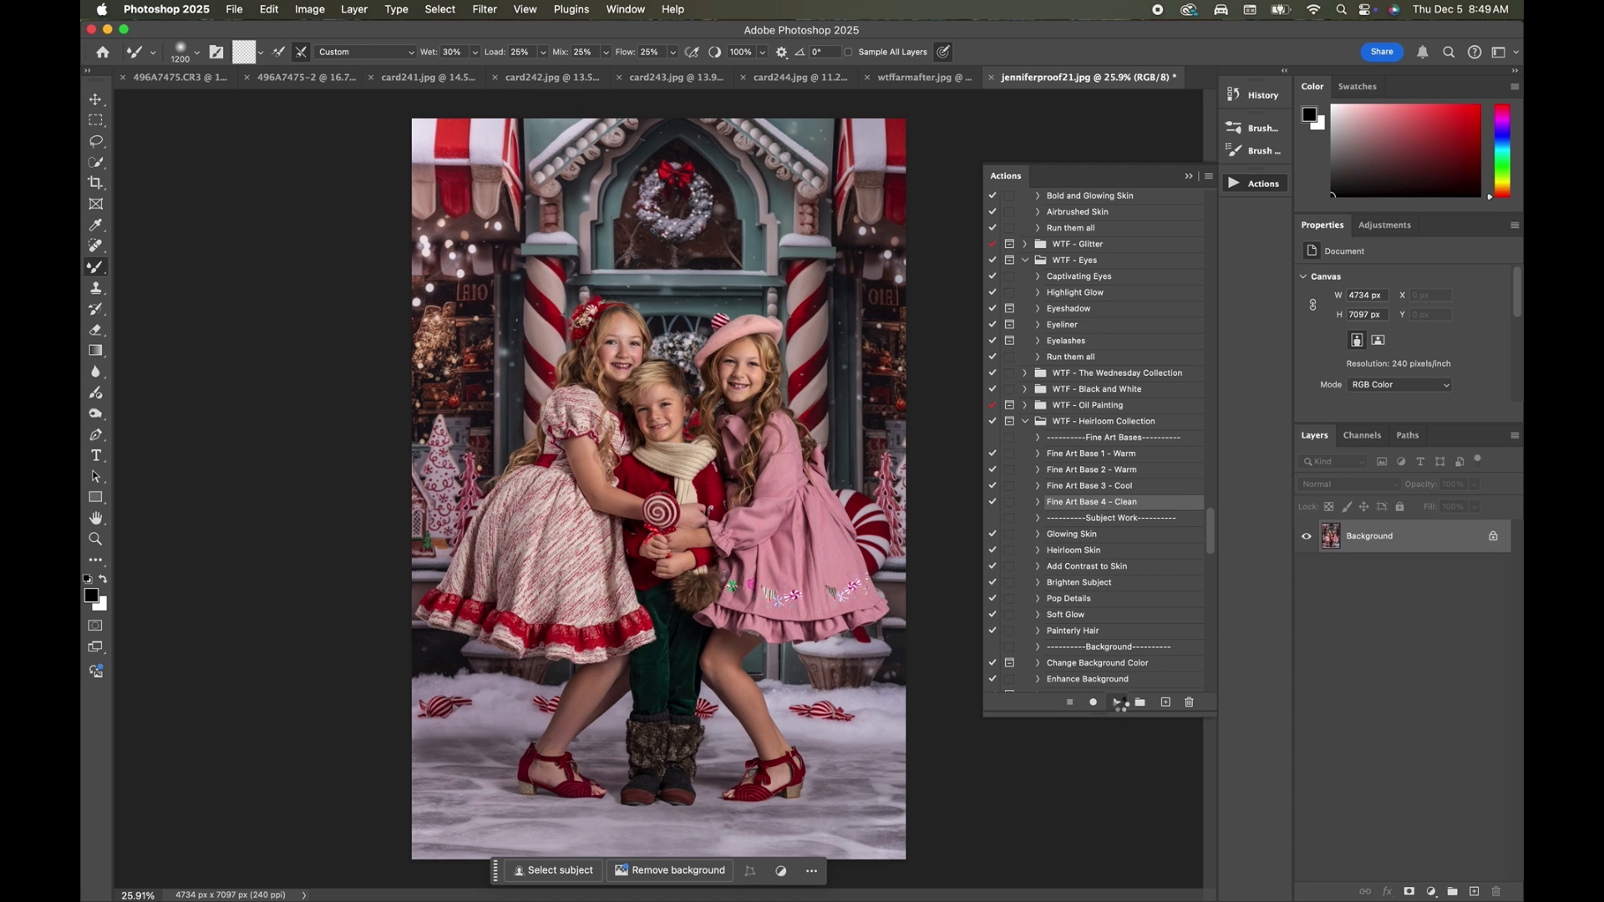
{"action": "left_click", "coordinate": [1118, 703]}
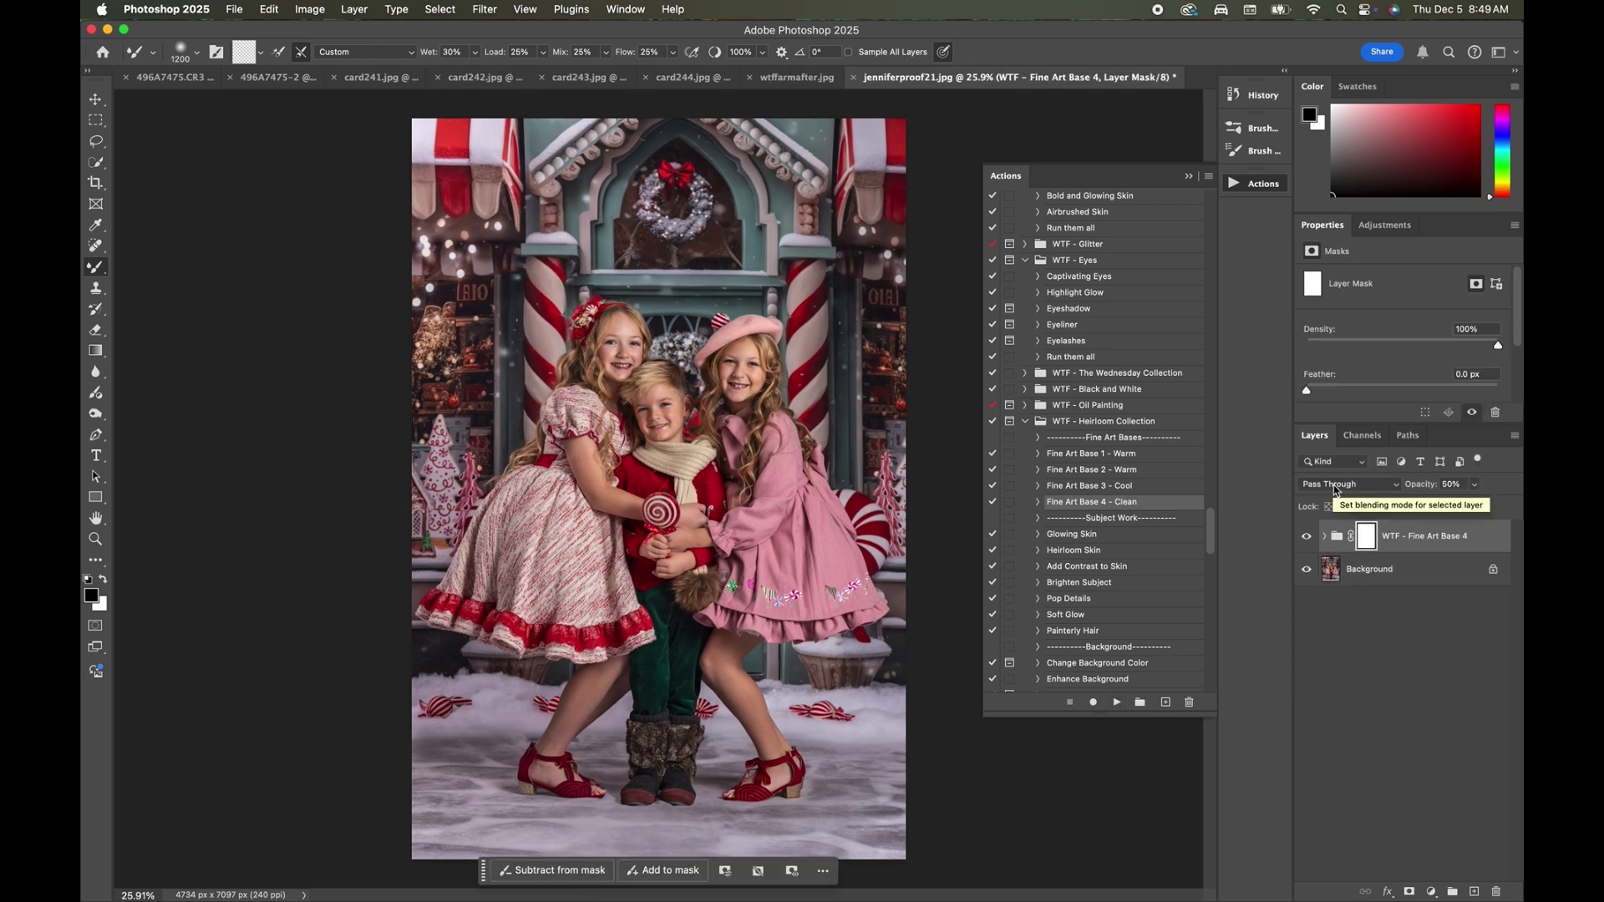
Compare the photo with and without the WTF - Fine Art Base 4 group, leaving the group hidden.
{"action": "left_click", "coordinate": [1306, 537]}
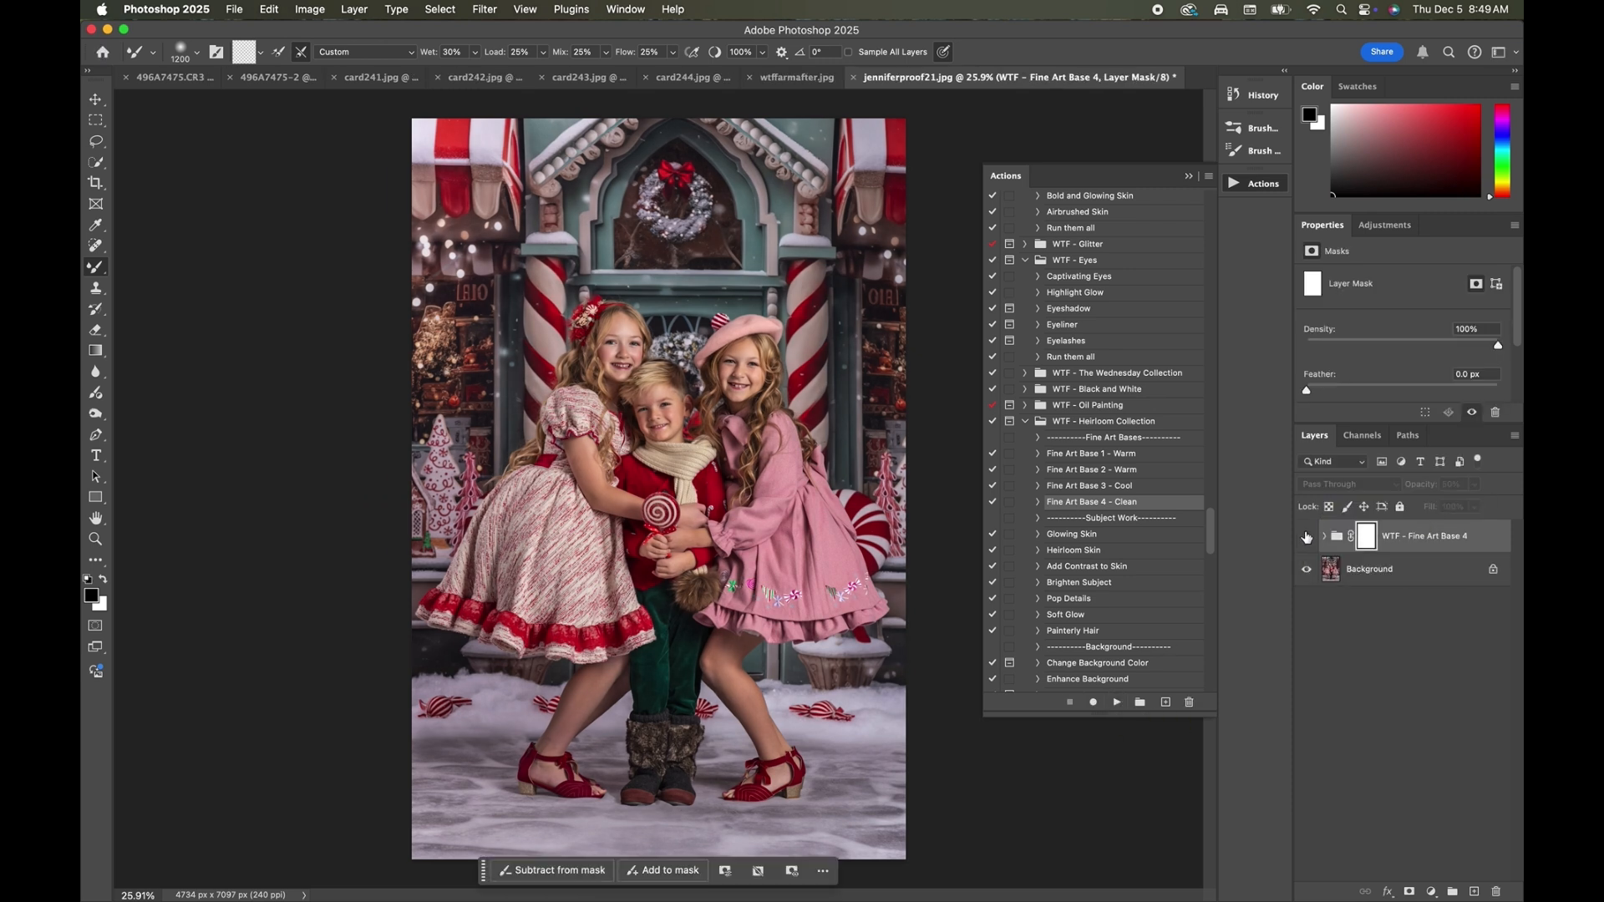
{"action": "left_click", "coordinate": [1307, 537]}
{"action": "left_click", "coordinate": [1306, 537]}
{"action": "left_click", "coordinate": [1306, 537]}
{"action": "left_click", "coordinate": [1307, 537]}
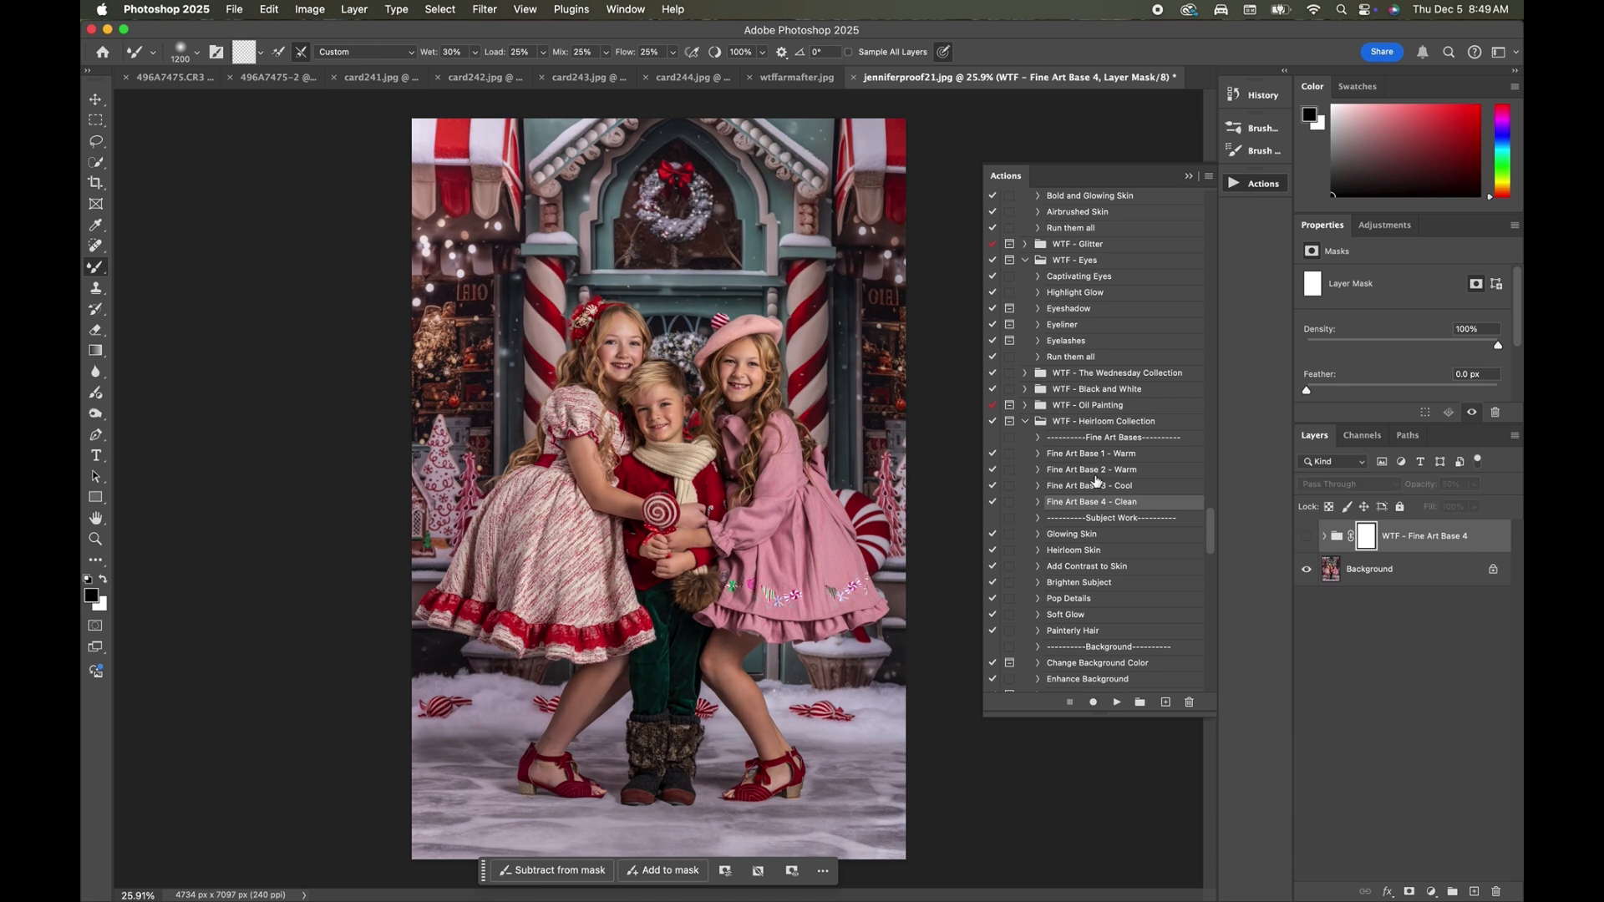
Run the Fine Art Base 2 - Warm action and compare its effect with that of the WTF - Fine Art Base 4 group.
{"action": "left_click", "coordinate": [1101, 471]}
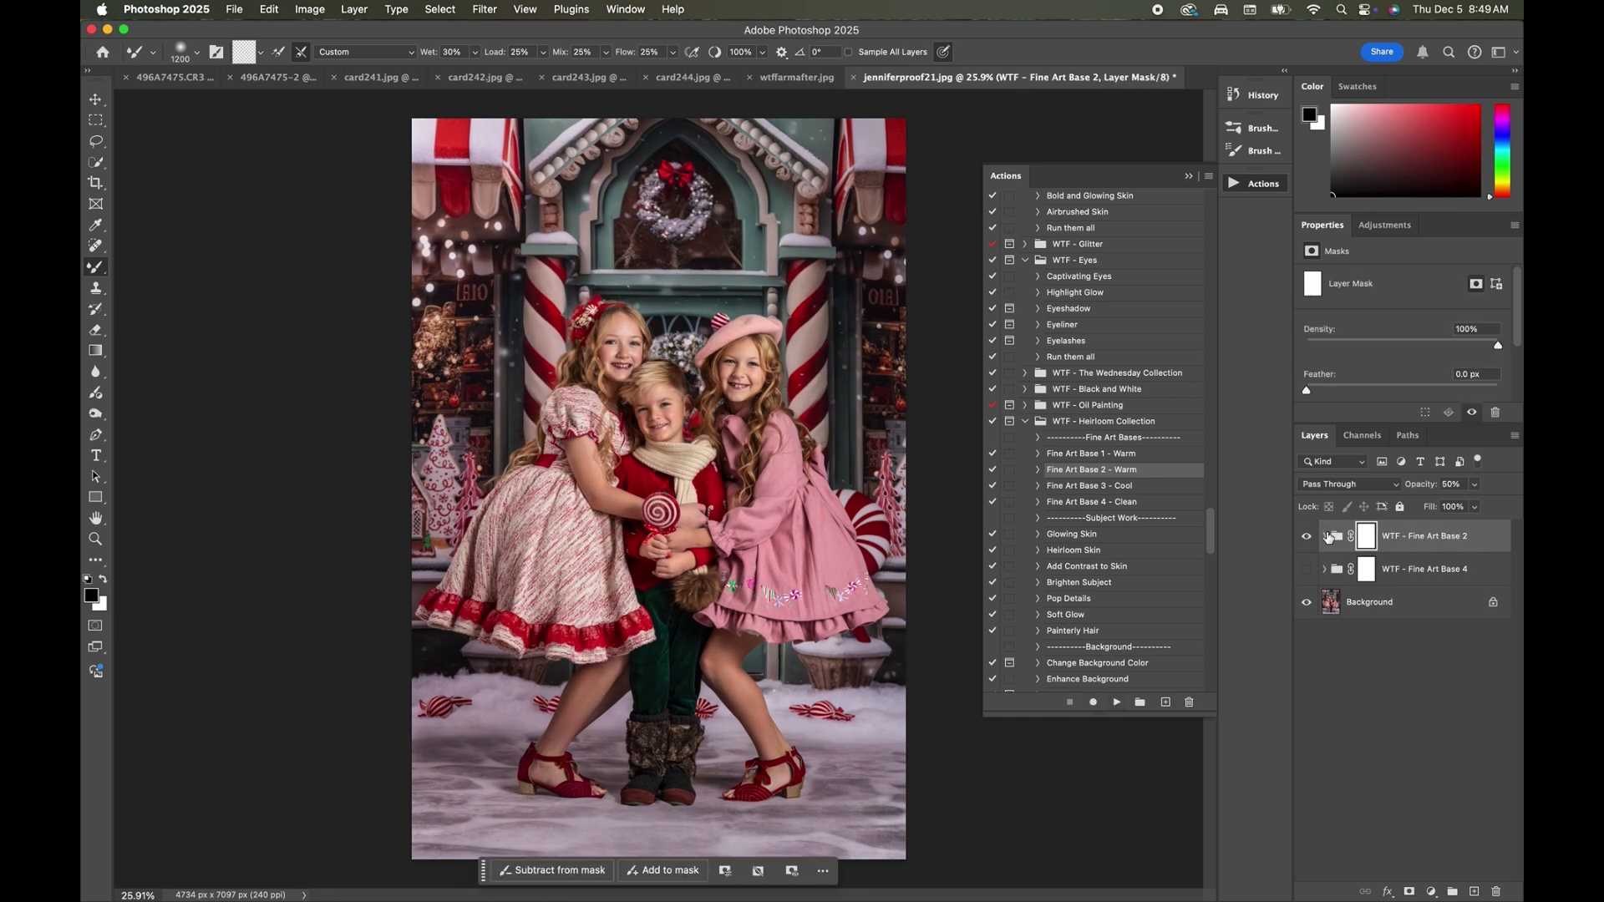
{"action": "left_click", "coordinate": [1307, 536]}
{"action": "left_click", "coordinate": [1306, 536]}
{"action": "left_click", "coordinate": [1306, 536]}
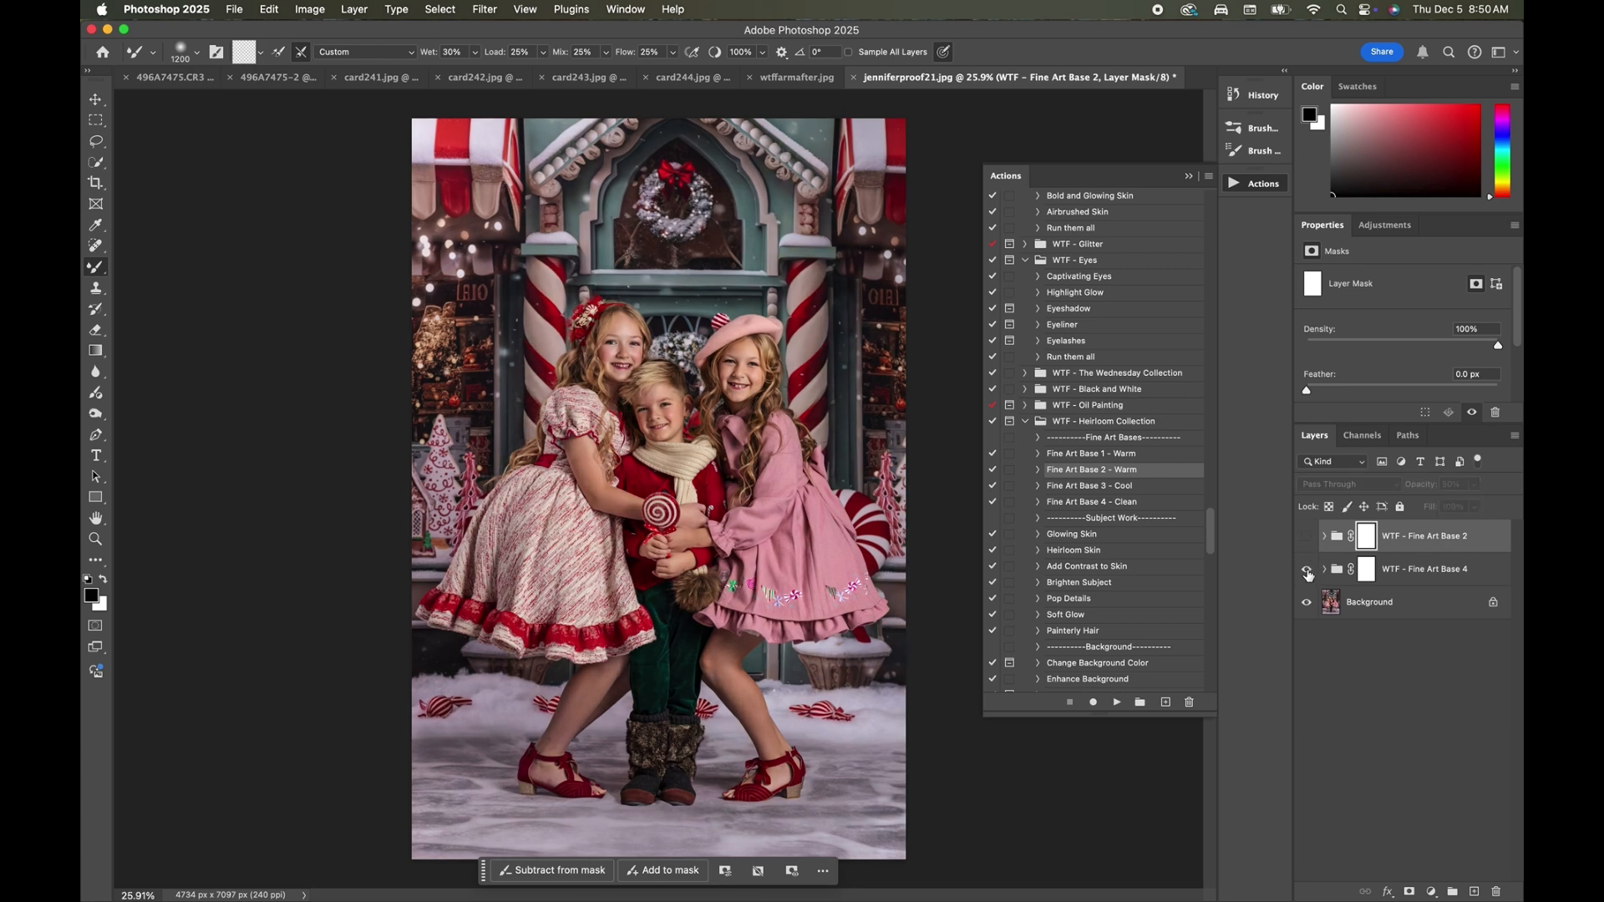
Show the WTF - Fine Art Base 2 group above the Fine Art Base 4 group and set its opacity to 18%.
{"action": "left_click", "coordinate": [1306, 537]}
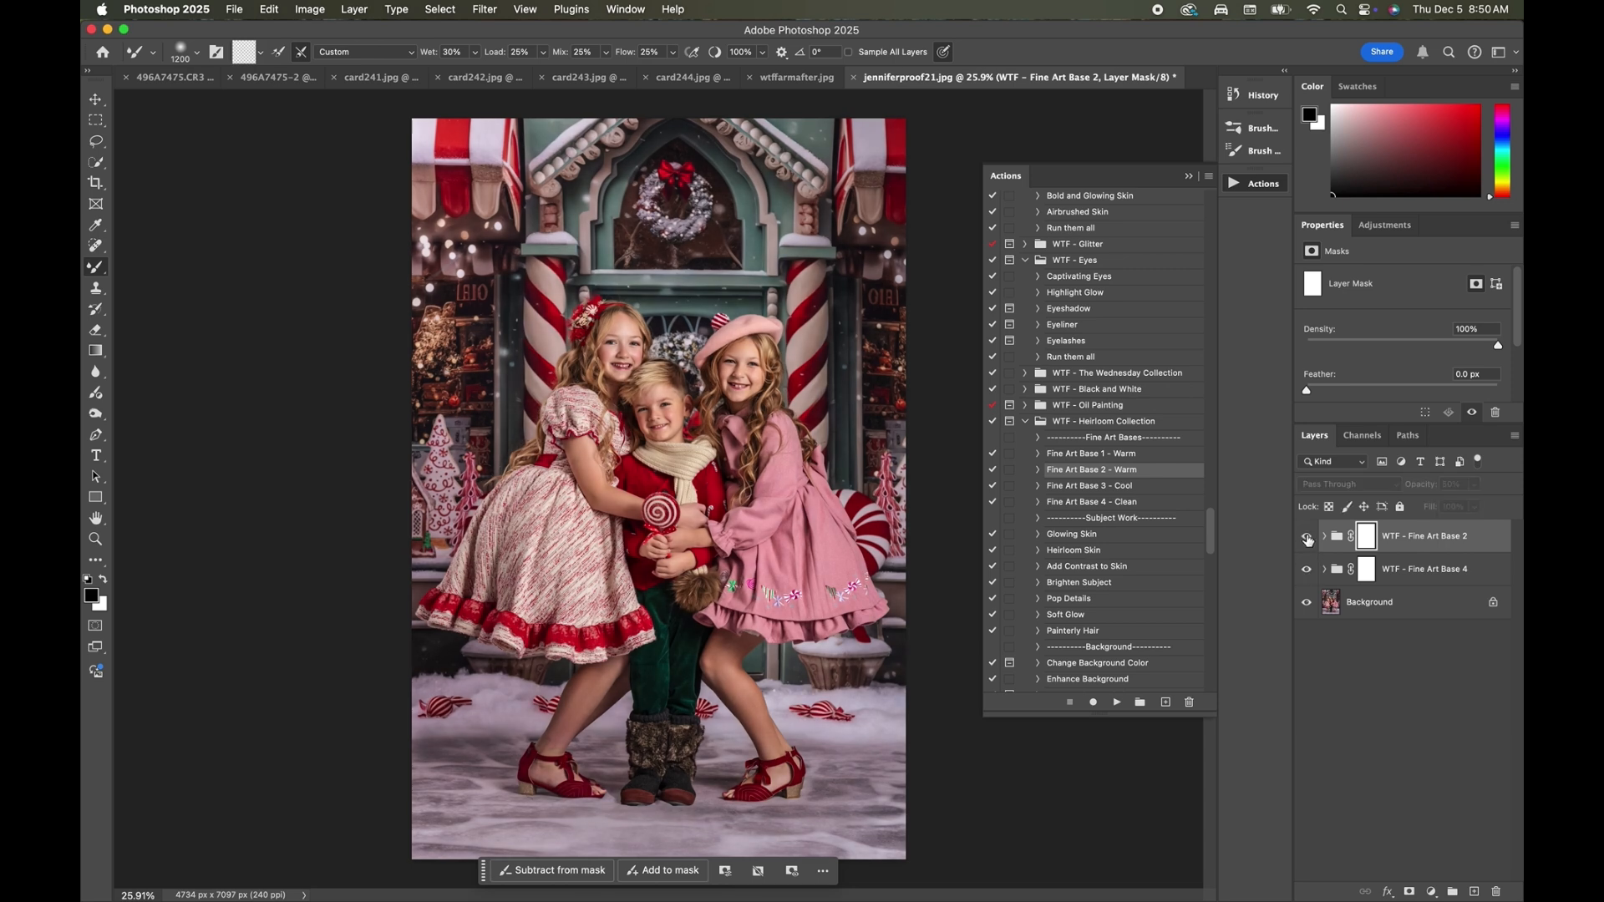
{"action": "left_click", "coordinate": [1475, 485]}
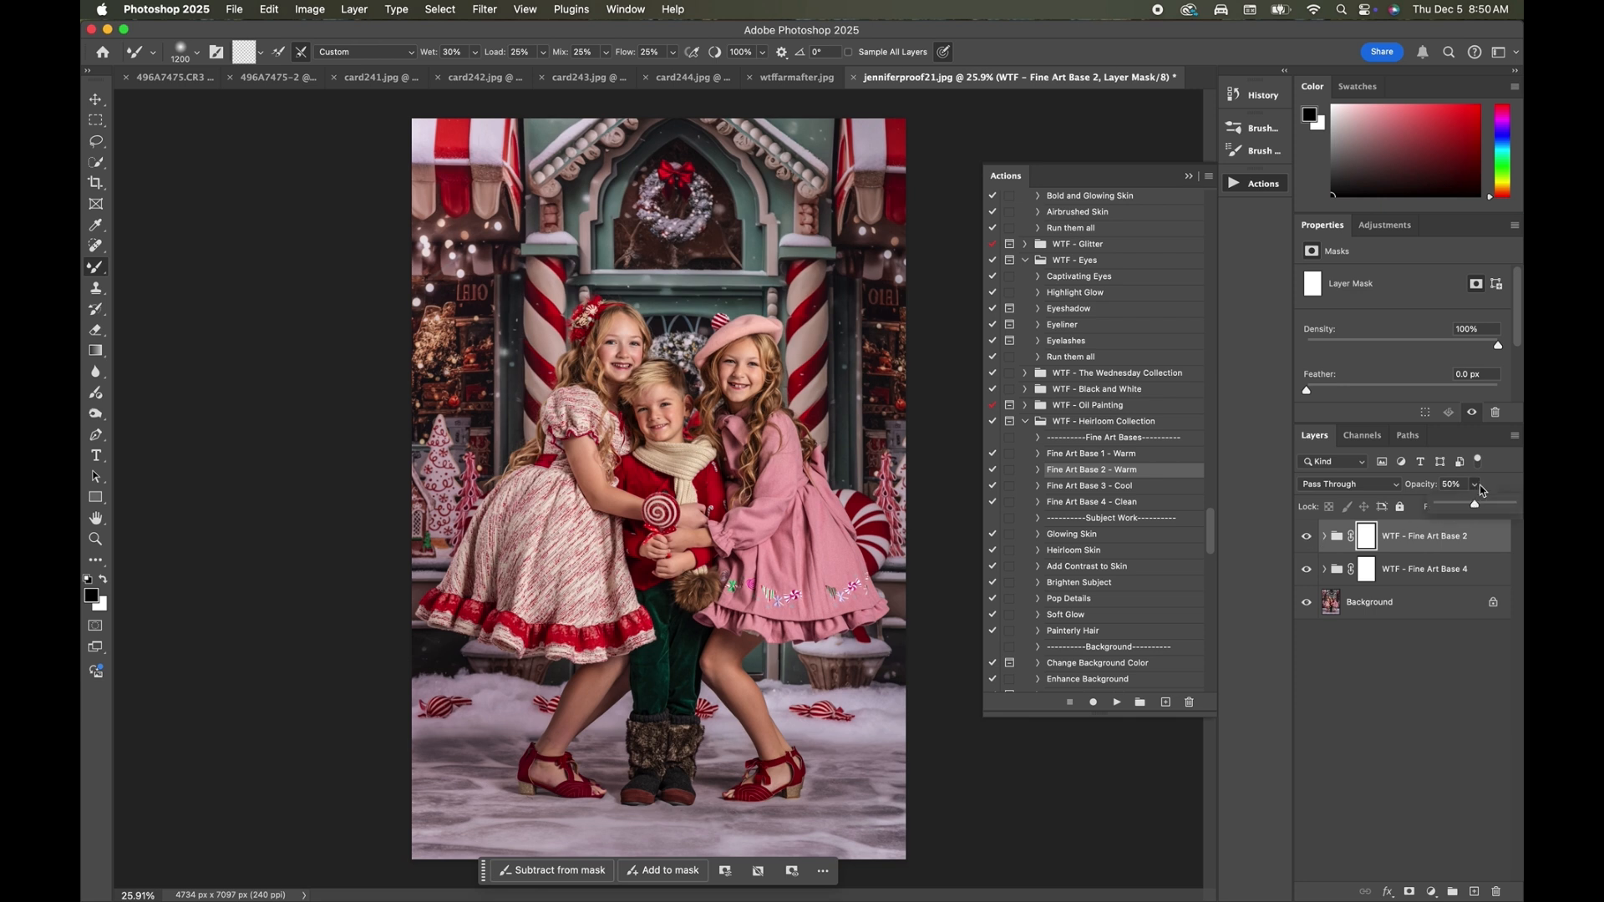
{"action": "left_click_drag", "start_coordinate": [1474, 504], "coordinate": [1451, 516]}
Run the Bold and Bright action from the WTF - Bold set.
{"action": "scroll", "coordinate": [1114, 461], "scroll_direction": "up", "scroll_amount": 3}
{"action": "scroll", "coordinate": [1115, 461], "scroll_direction": "up", "scroll_amount": 3}
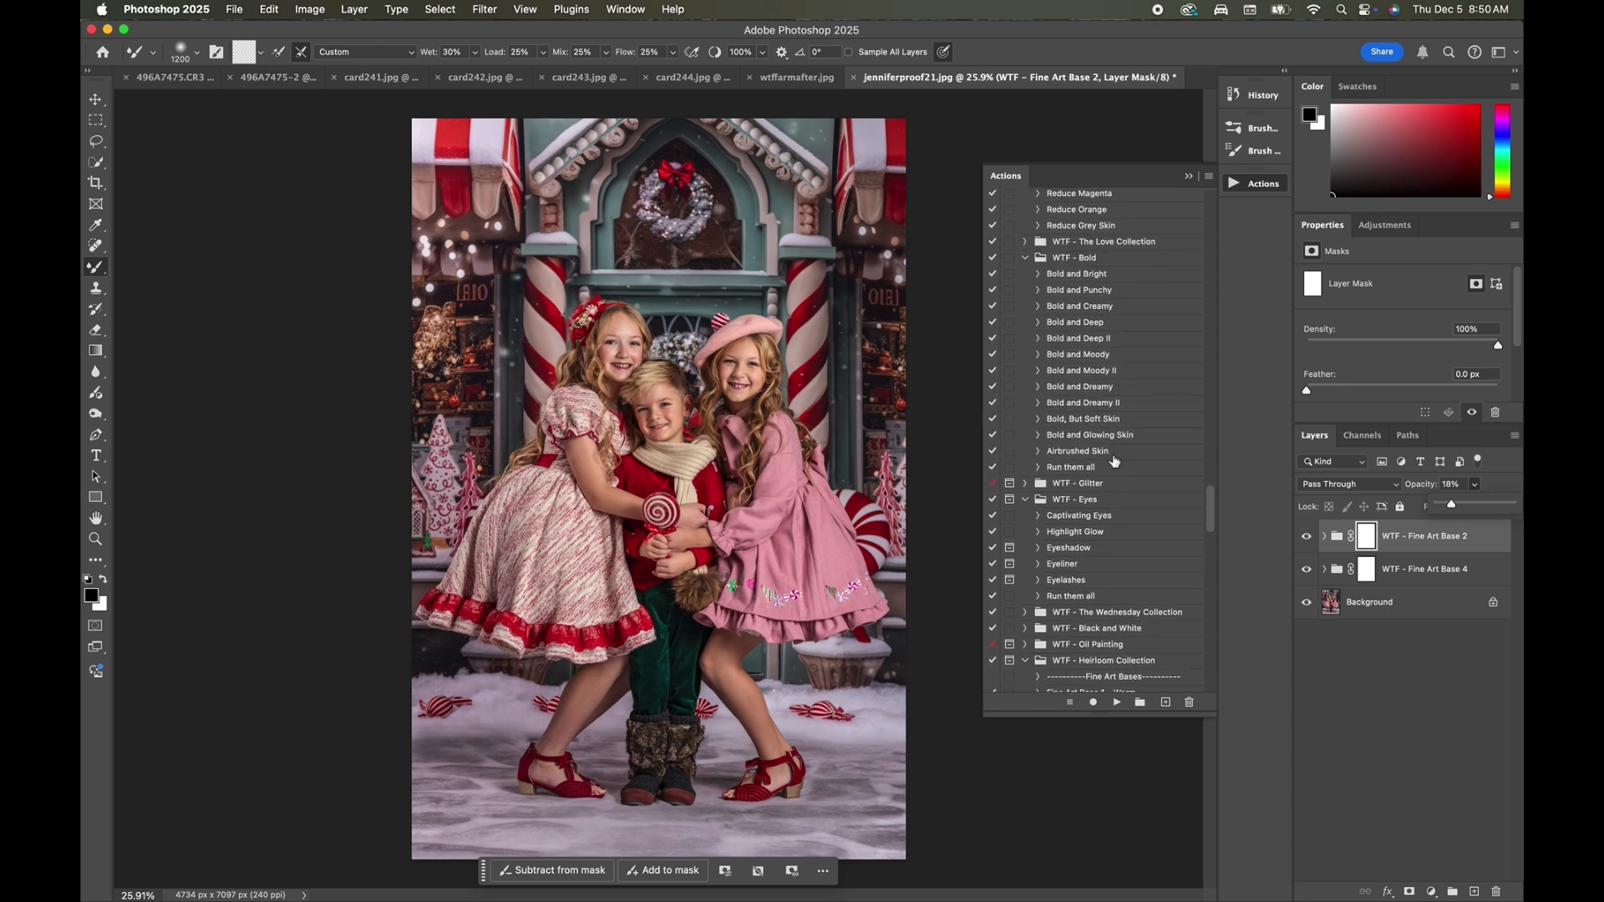
{"action": "left_click", "coordinate": [1079, 276]}
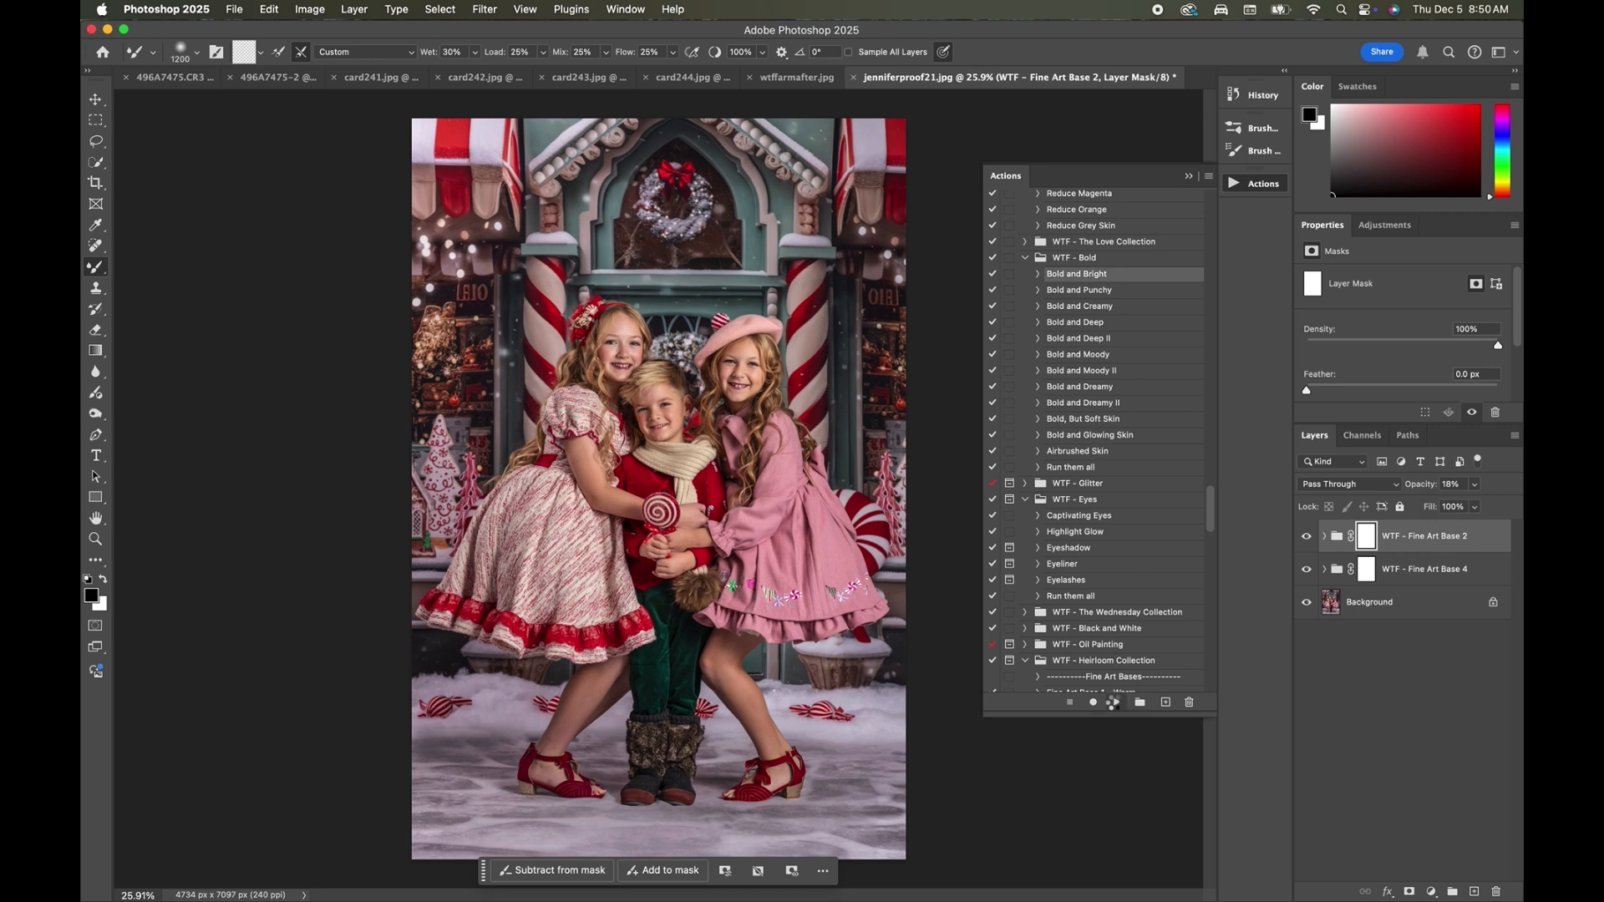
{"action": "left_click", "coordinate": [1117, 703]}
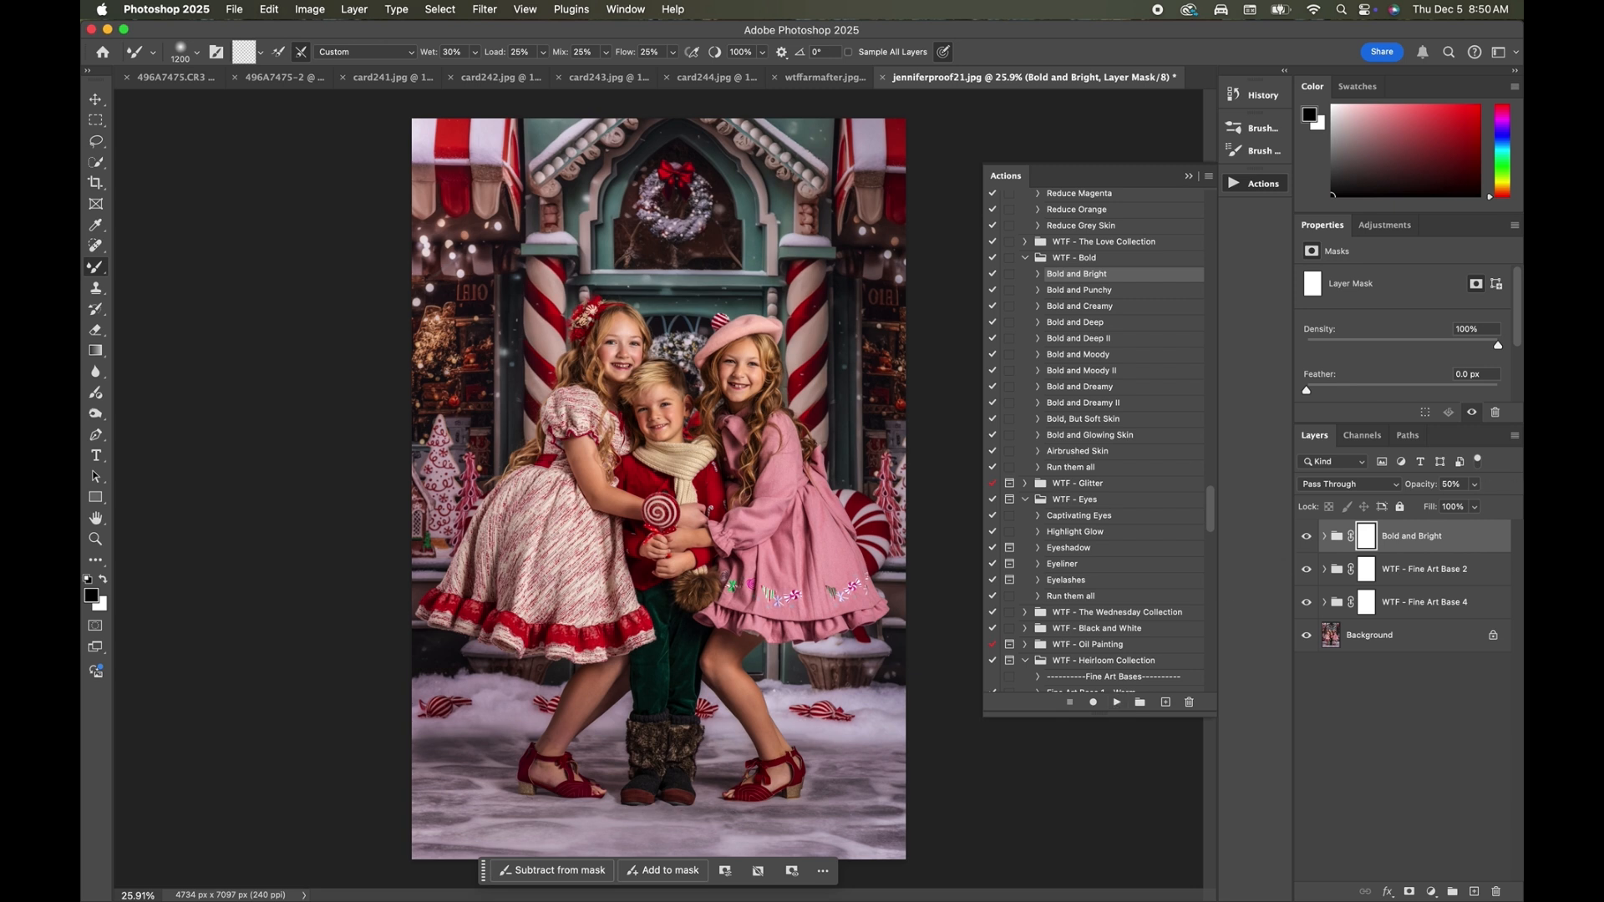
Set the Bold and Bright group's opacity to 12% and compare the photo with and without it.
{"action": "left_click", "coordinate": [1475, 484]}
{"action": "left_click_drag", "start_coordinate": [1453, 518], "coordinate": [1452, 513]}
{"action": "left_click", "coordinate": [1306, 539]}
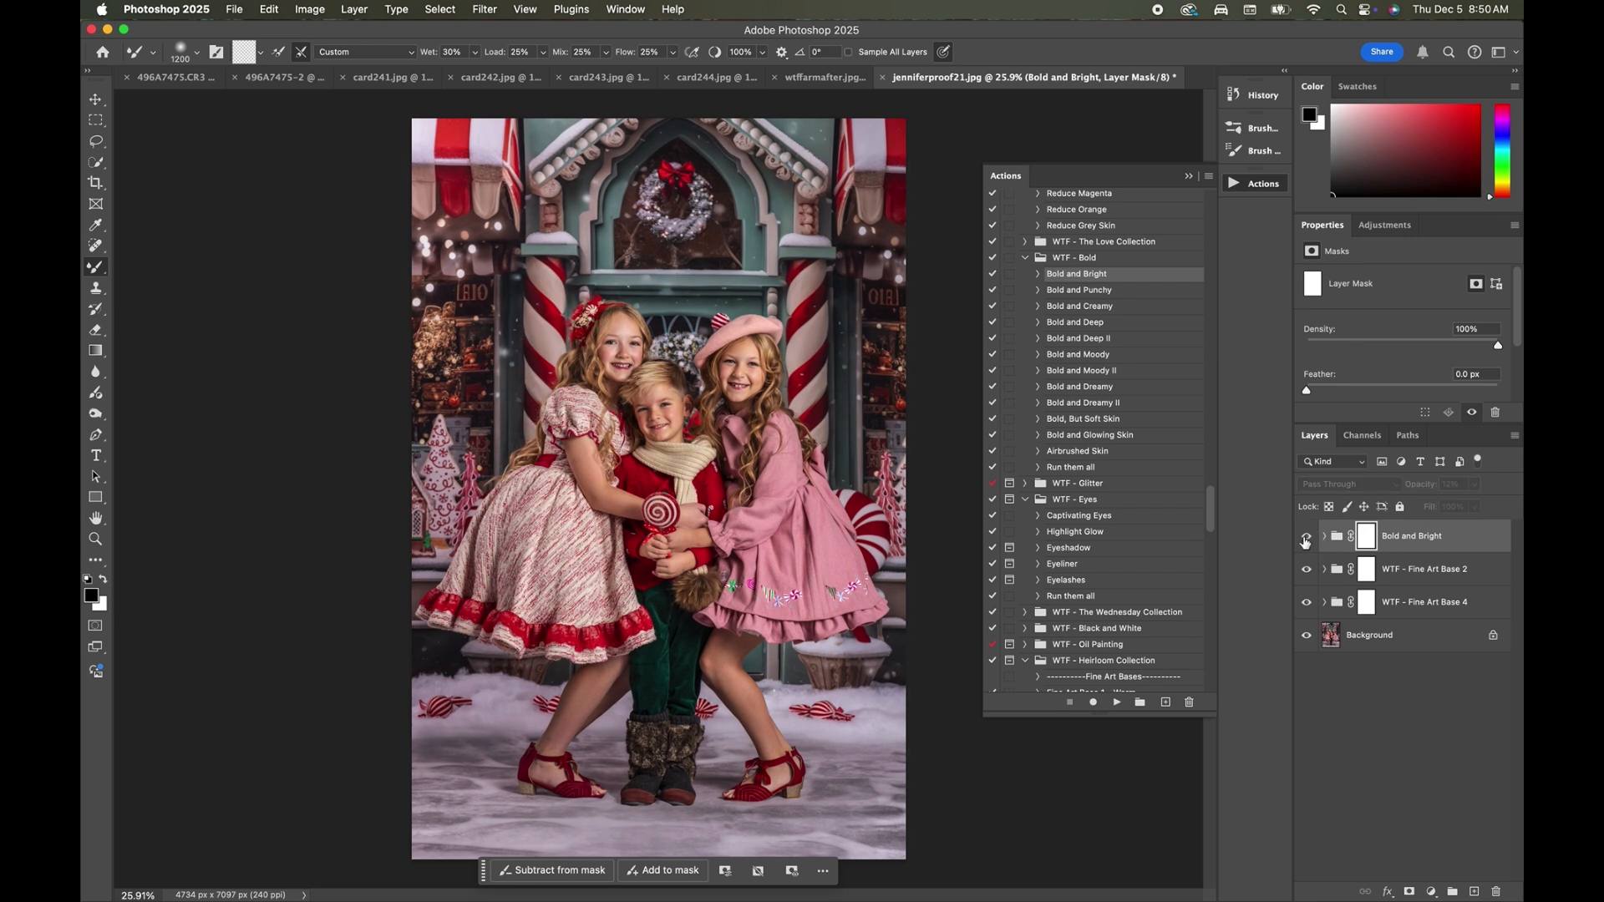
{"action": "left_click", "coordinate": [1305, 539]}
Run the Brighten Subject action from the WTF - Heirloom Collection set.
{"action": "scroll", "coordinate": [1130, 503], "scroll_direction": "down", "scroll_amount": 10}
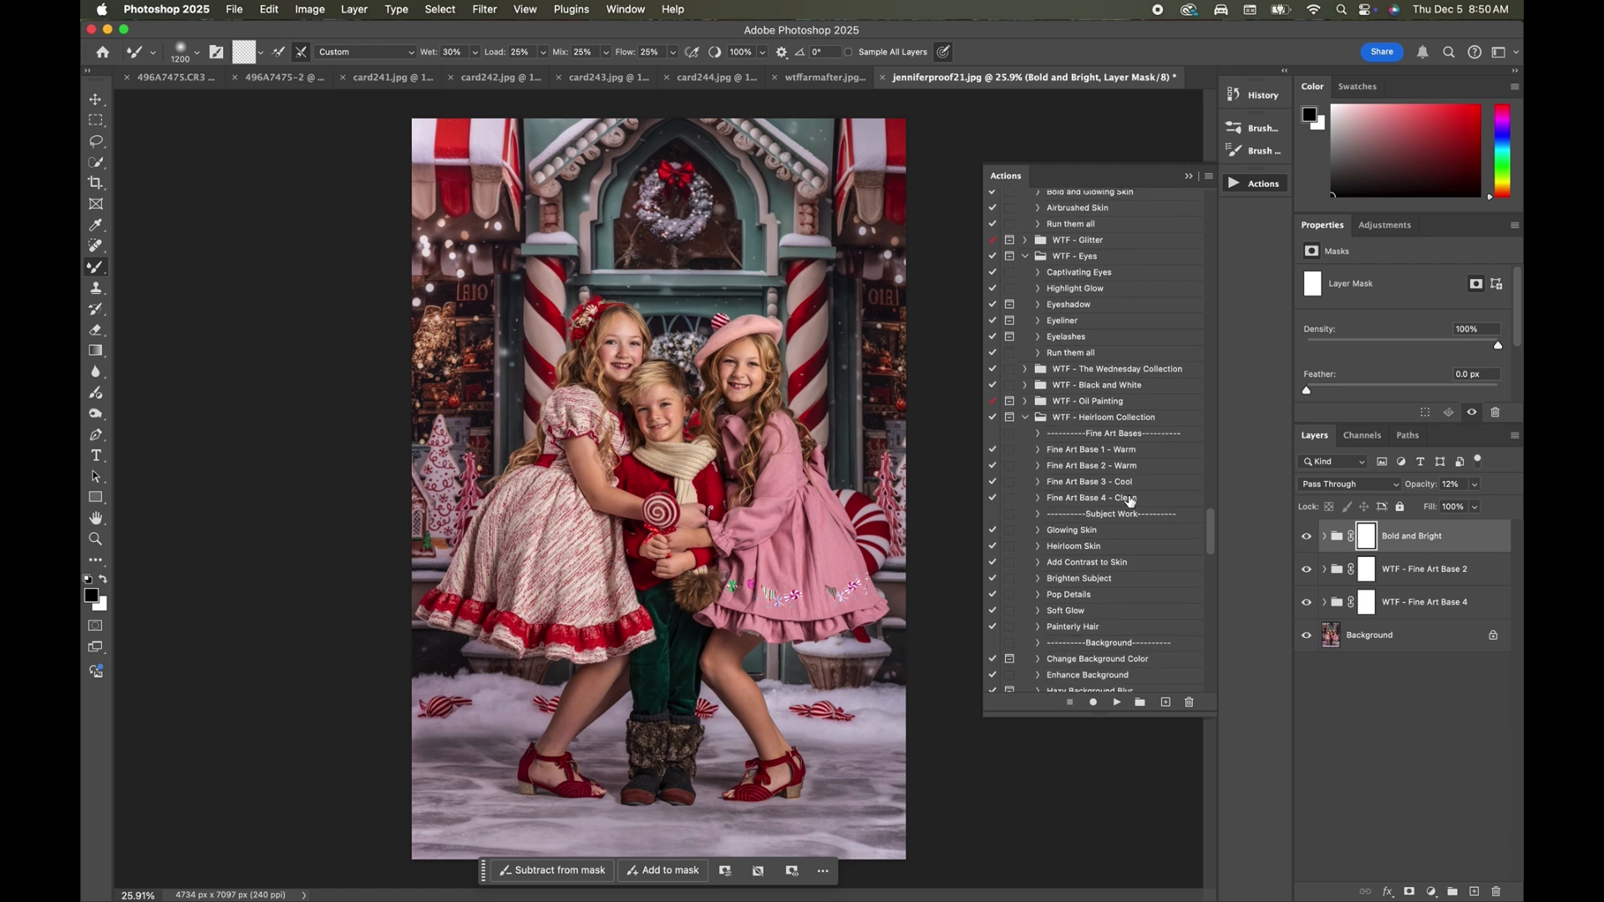
{"action": "scroll", "coordinate": [1130, 502], "scroll_direction": "down", "scroll_amount": 2}
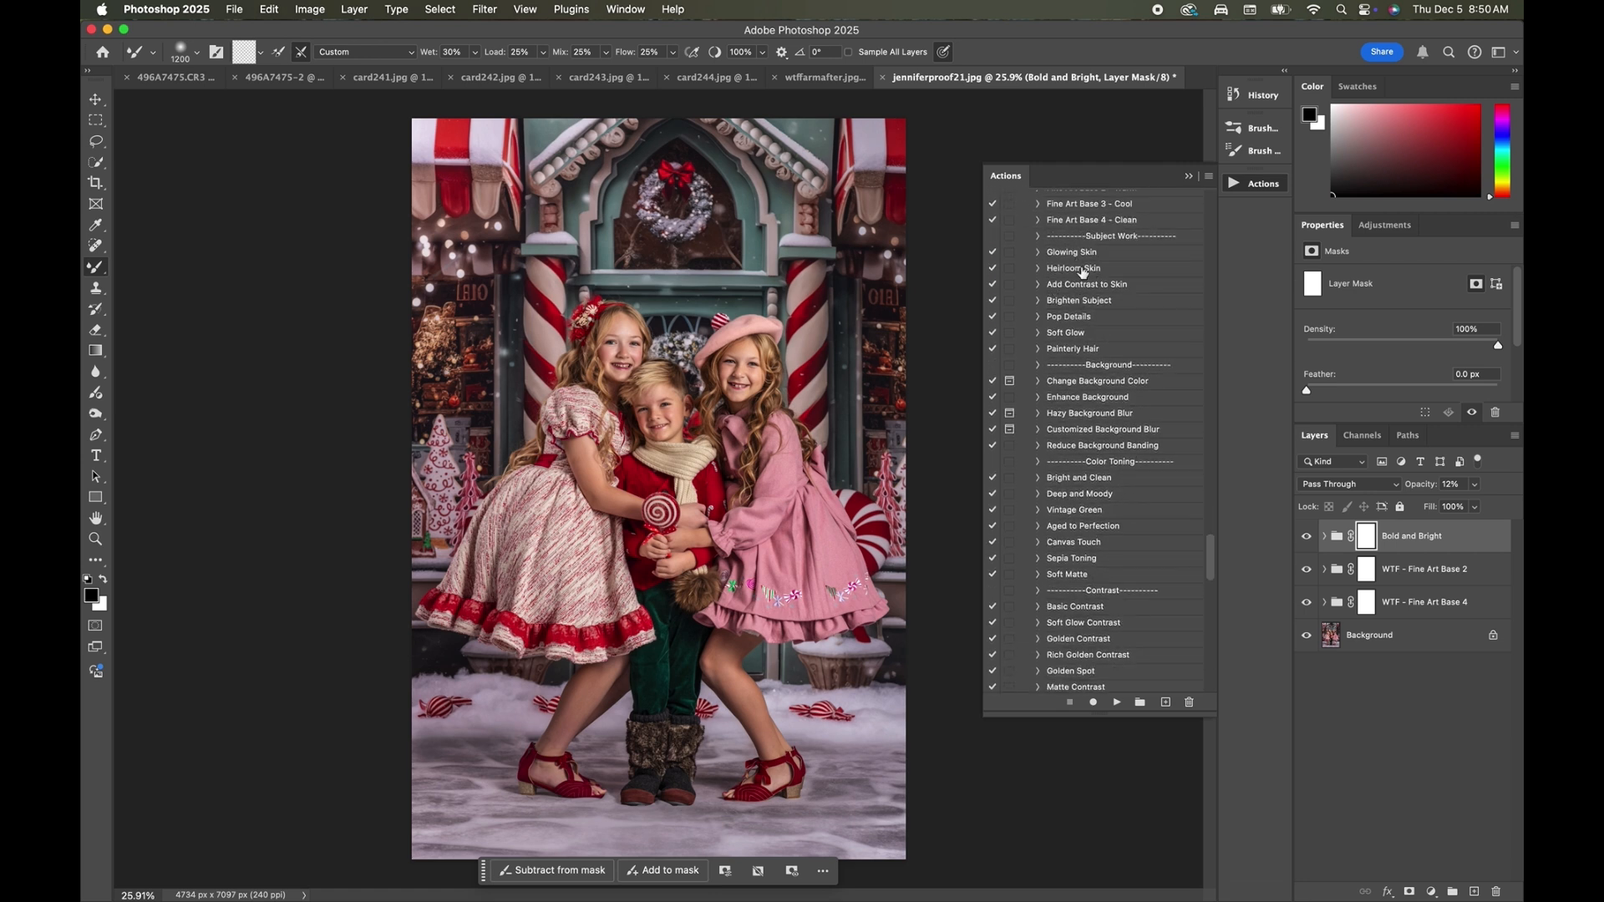
{"action": "left_click", "coordinate": [1086, 303]}
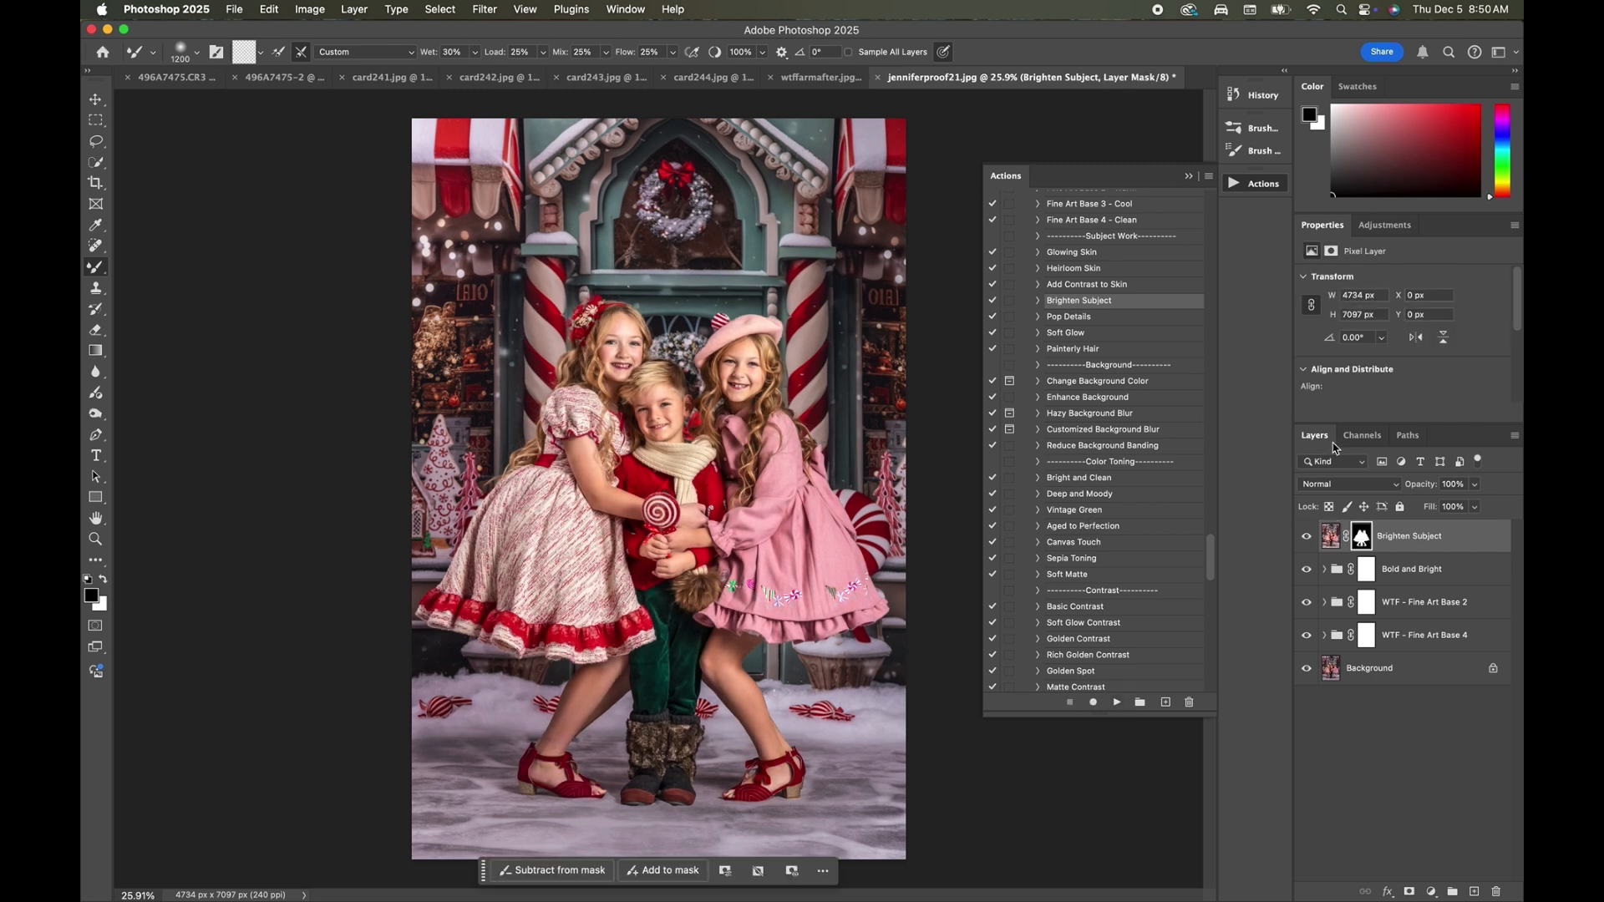
Set the Brighten Subject layer's opacity to 23% and compare the photo with and without it.
{"action": "left_click", "coordinate": [1474, 484]}
{"action": "left_click_drag", "start_coordinate": [1481, 507], "coordinate": [1418, 513]}
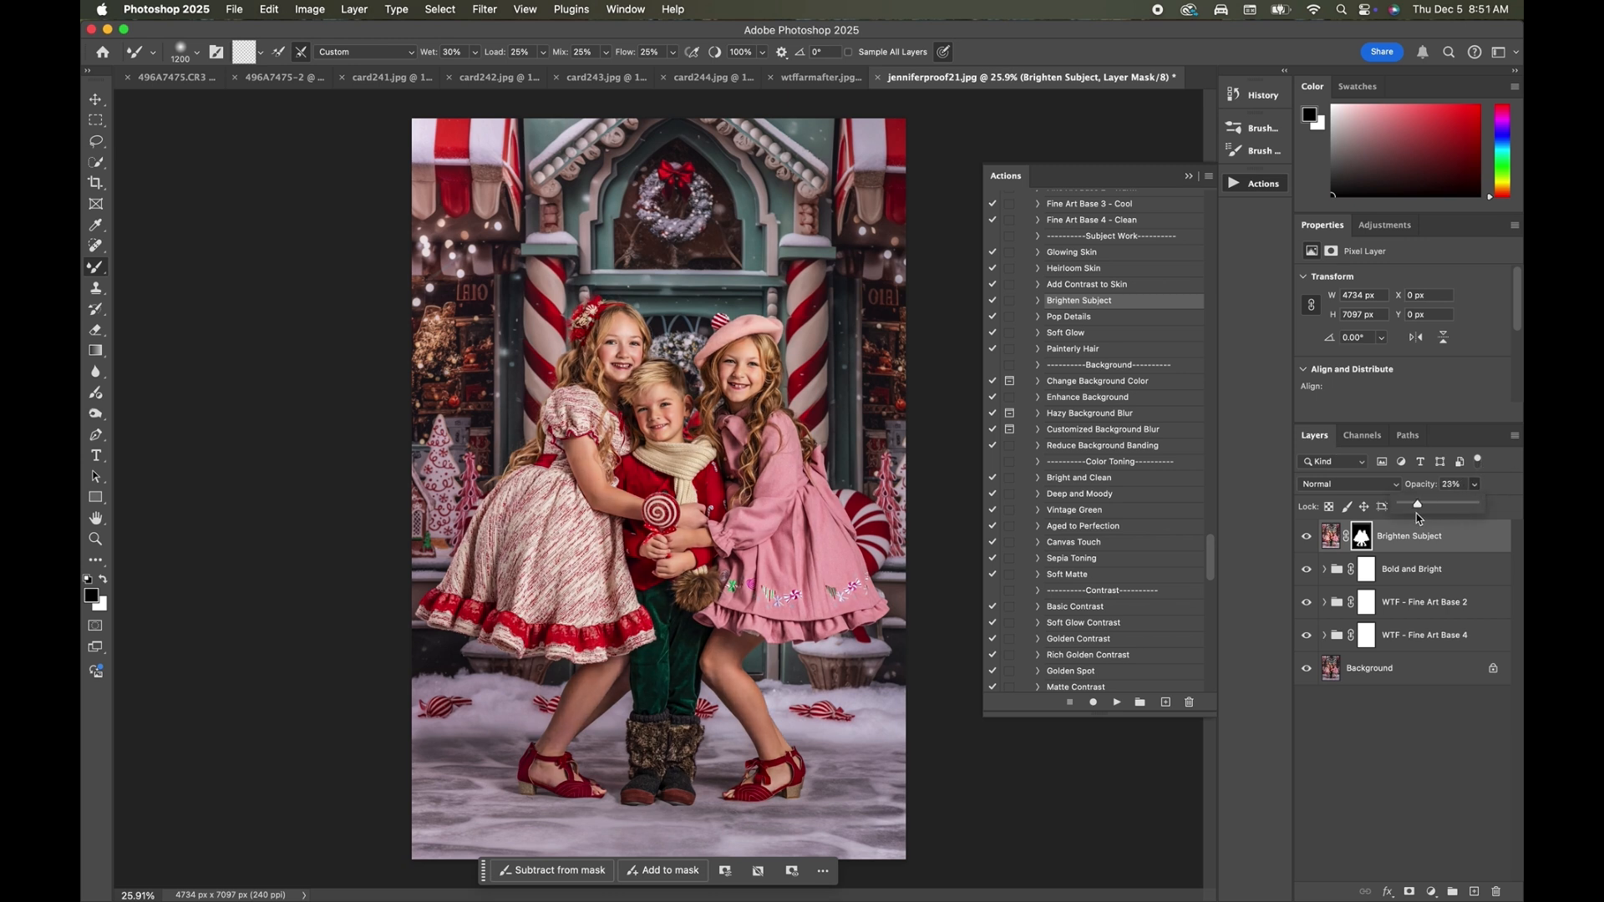
{"action": "left_click", "coordinate": [1306, 537]}
{"action": "left_click", "coordinate": [1305, 537]}
{"action": "left_click", "coordinate": [1306, 539]}
Run the Pop Details action and paint white on its mask over clothing details such as the boy's green trousers and fur boots.
{"action": "left_click", "coordinate": [1087, 318]}
{"action": "left_click", "coordinate": [1116, 702]}
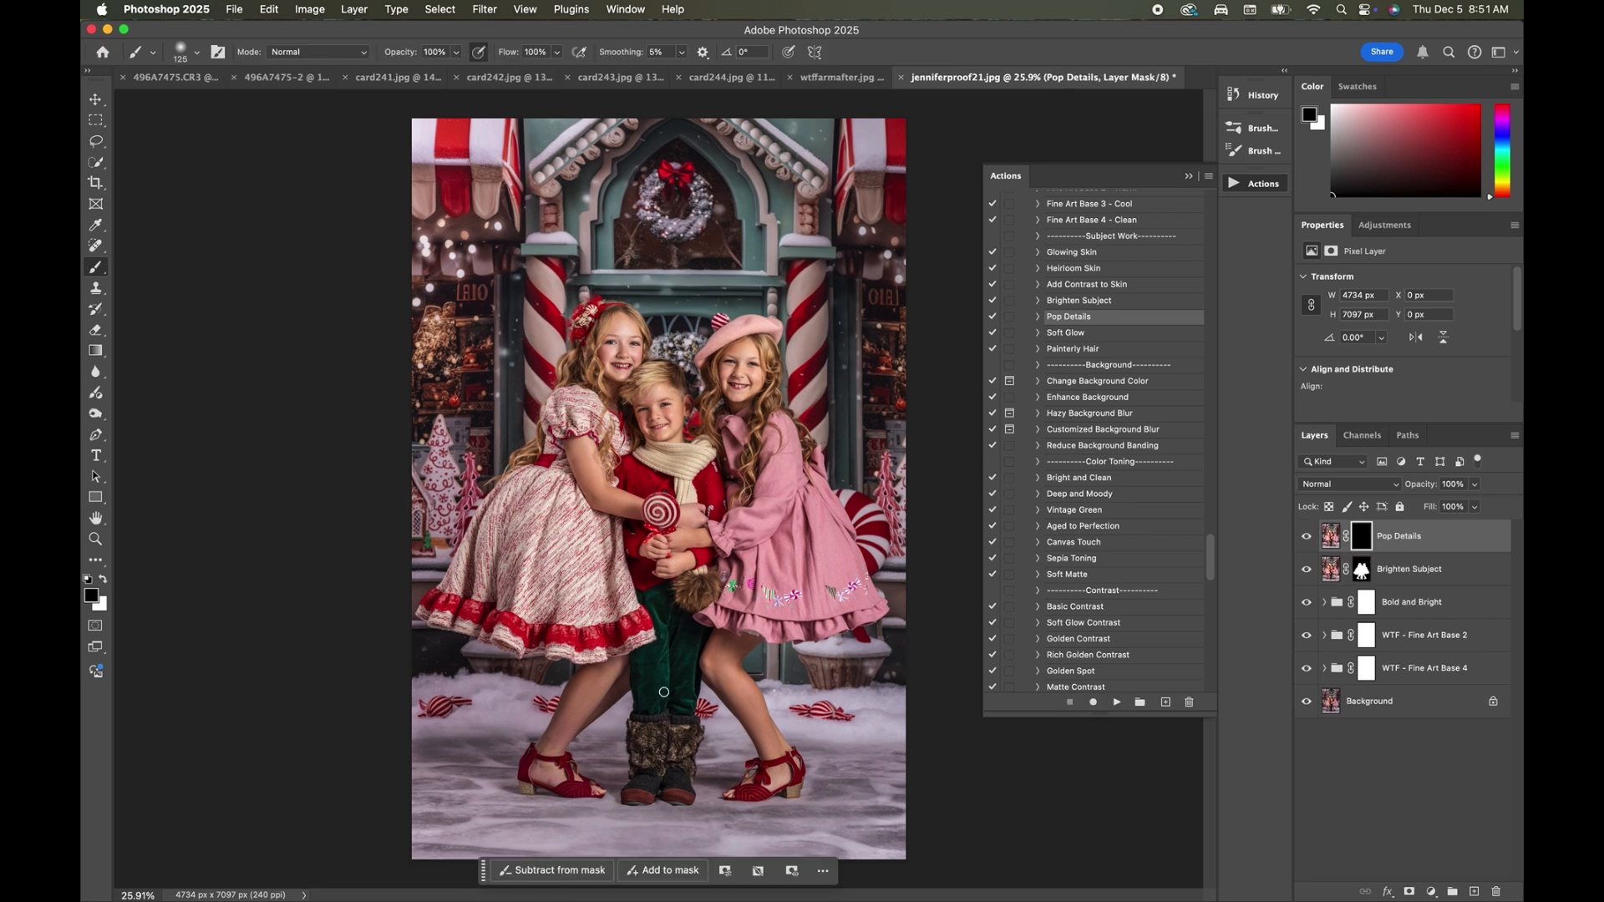
{"action": "key", "text": "bracketright"}
{"action": "key", "text": "bracketright"}
{"action": "key", "text": "bracketright"}
{"action": "key", "text": "bracketright"}
{"action": "key", "text": "bracketright"}
{"action": "left_click", "coordinate": [102, 580]}
{"action": "mouse_move", "coordinate": [662, 617]}
{"action": "left_mouse_down"}
{"action": "mouse_move", "coordinate": [678, 704]}
{"action": "mouse_move", "coordinate": [654, 765]}
{"action": "mouse_move", "coordinate": [646, 752]}
{"action": "mouse_move", "coordinate": [673, 748]}
{"action": "mouse_move", "coordinate": [678, 773]}
{"action": "mouse_move", "coordinate": [645, 781]}
{"action": "mouse_move", "coordinate": [660, 697]}
{"action": "left_mouse_up"}
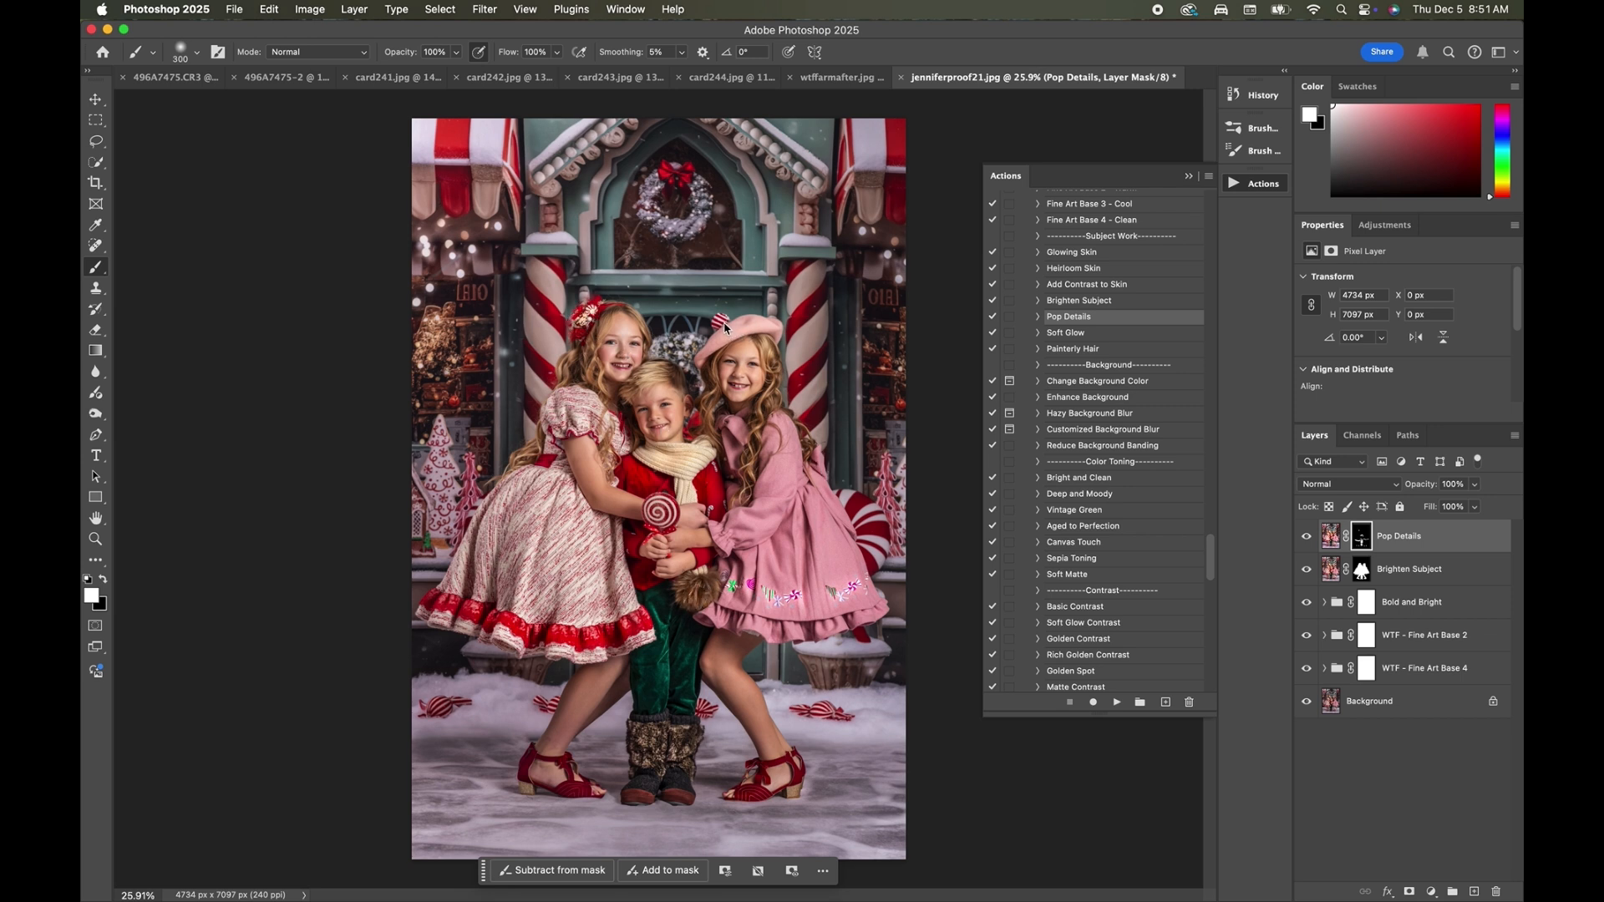
{"action": "key", "text": "bracketleft"}
{"action": "scroll", "coordinate": [950, 560], "scroll_direction": "up", "scroll_amount": 1}
{"action": "scroll", "coordinate": [831, 538], "scroll_direction": "up", "scroll_amount": 4}
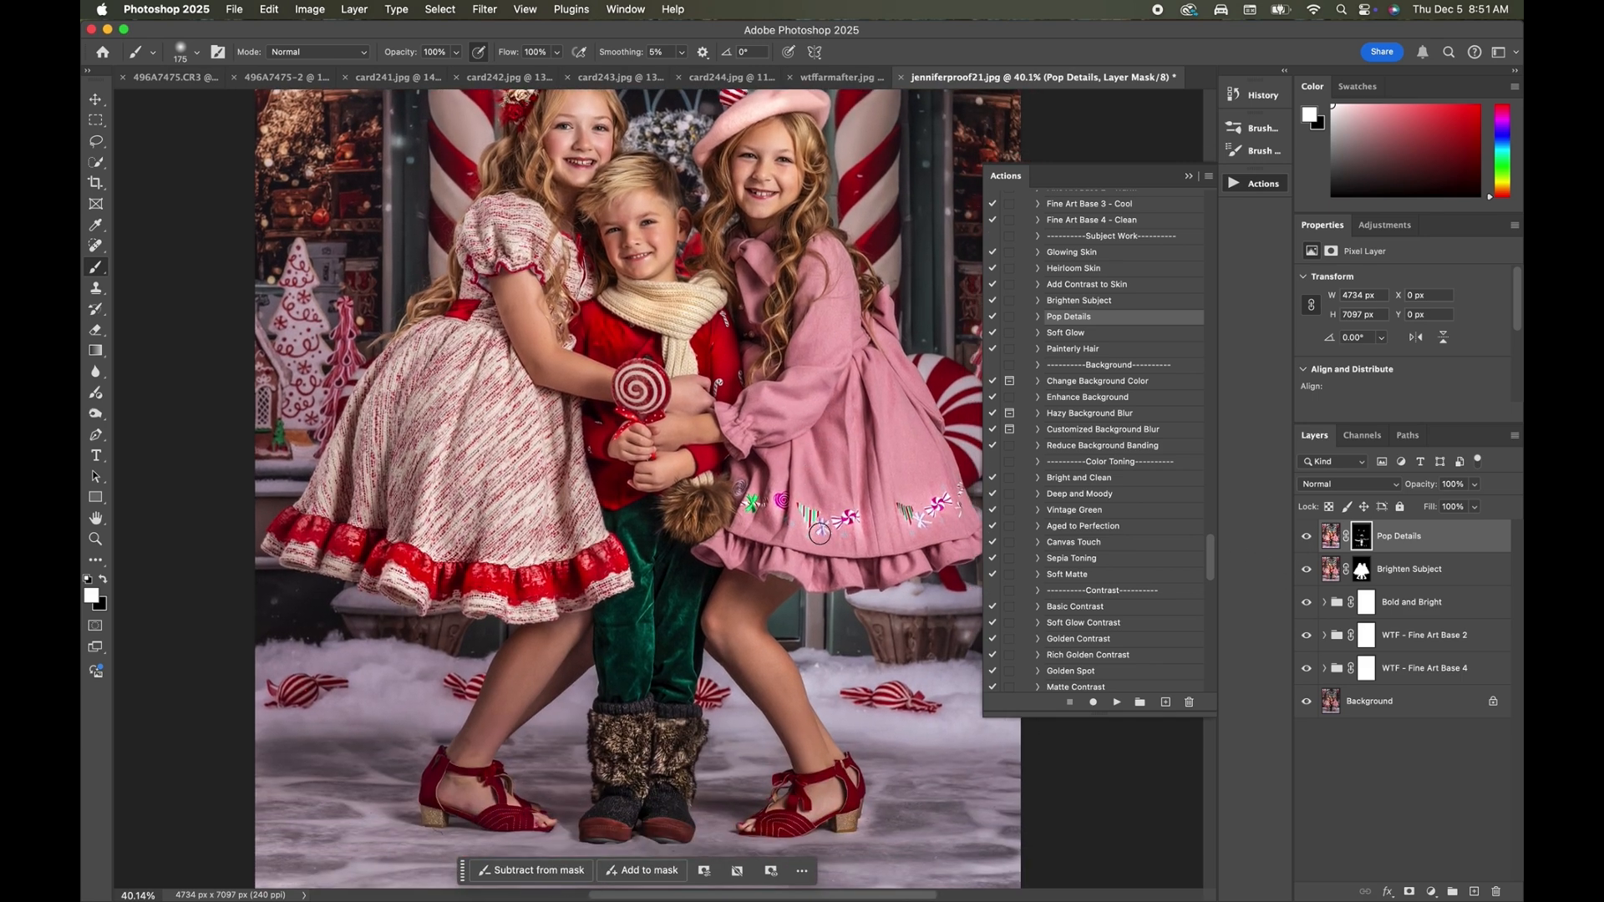
Compare the photo with and without the Pop Details layer and set the layer's opacity to 61%.
{"action": "left_click", "coordinate": [1307, 536]}
{"action": "left_click", "coordinate": [1307, 537]}
{"action": "left_click", "coordinate": [1307, 537]}
{"action": "left_click", "coordinate": [1307, 537]}
{"action": "left_click", "coordinate": [1307, 537]}
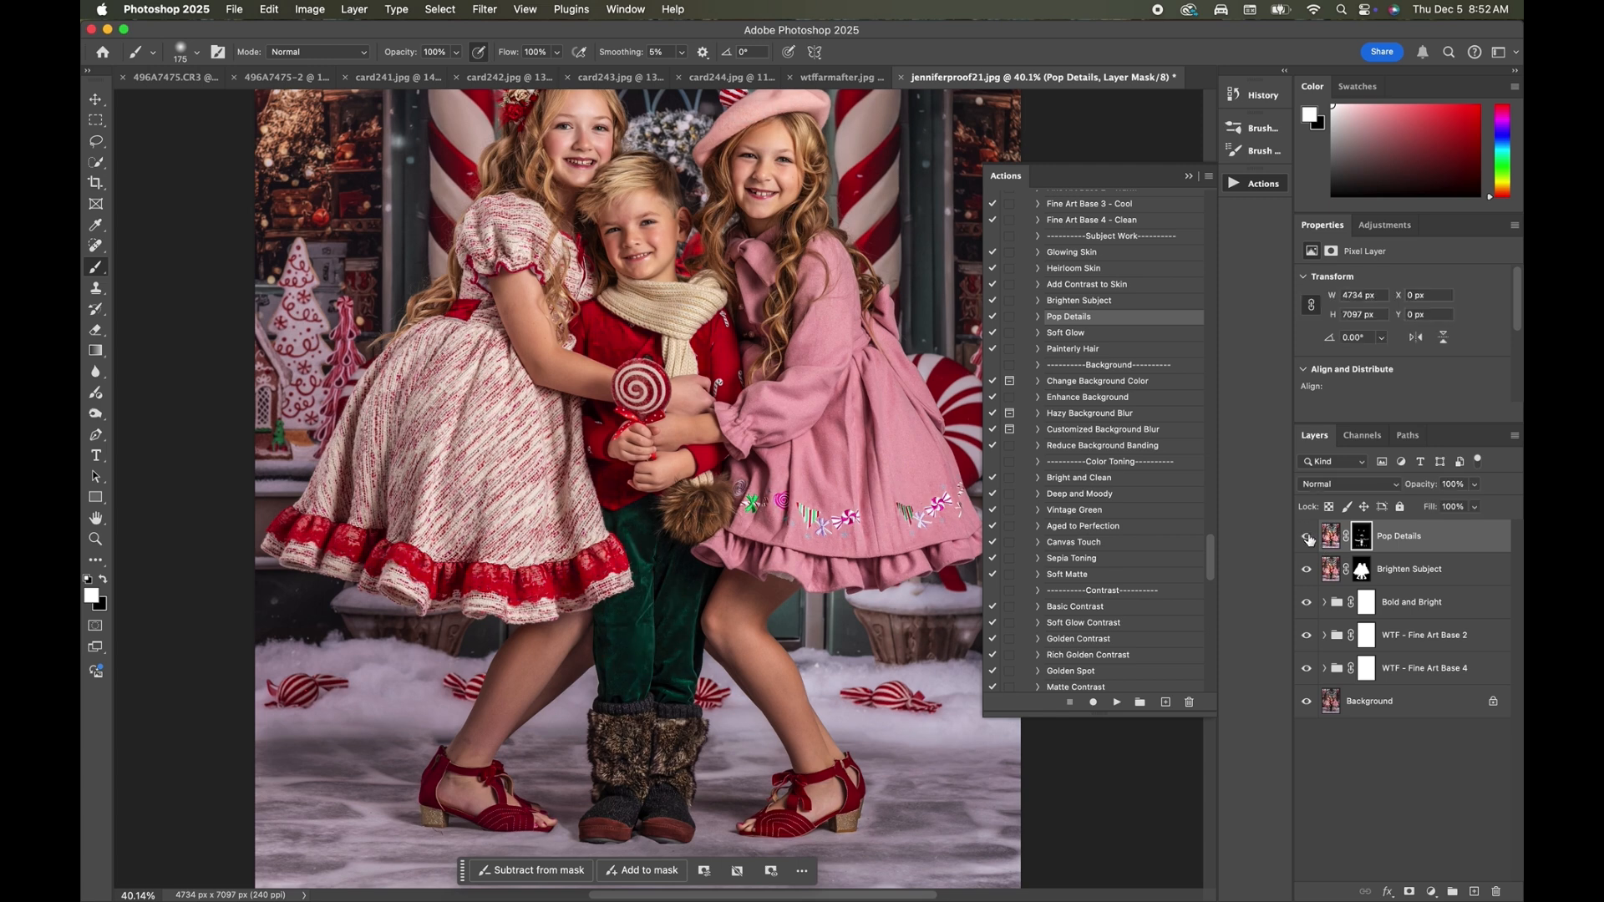
{"action": "left_click", "coordinate": [1308, 537]}
{"action": "left_click", "coordinate": [1475, 485]}
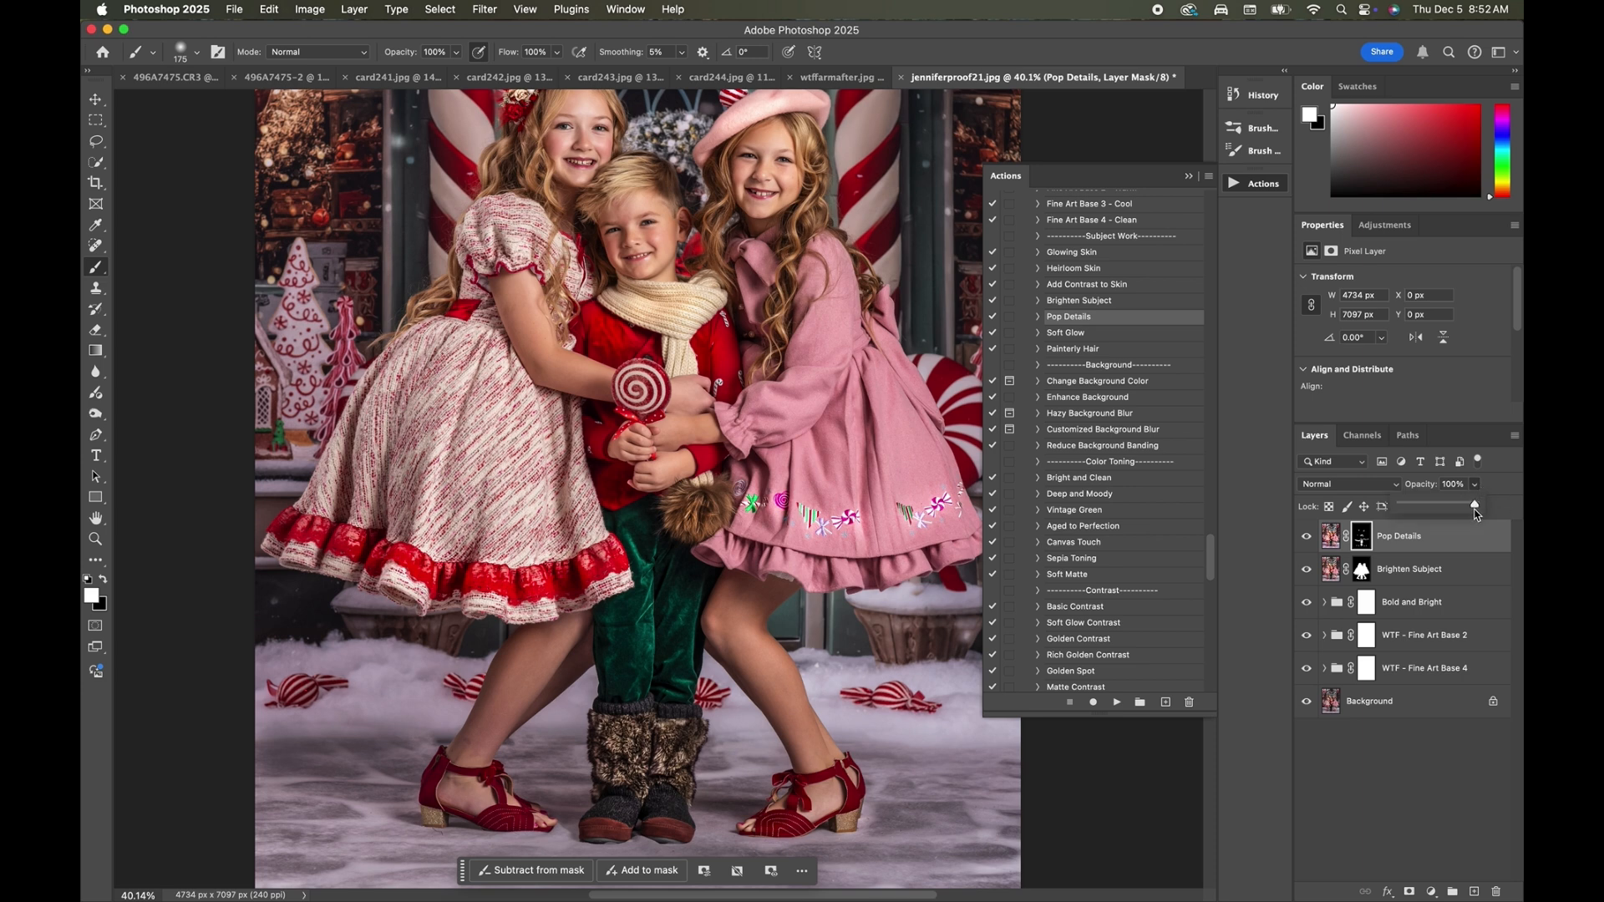
{"action": "left_click_drag", "start_coordinate": [1480, 504], "coordinate": [1445, 515]}
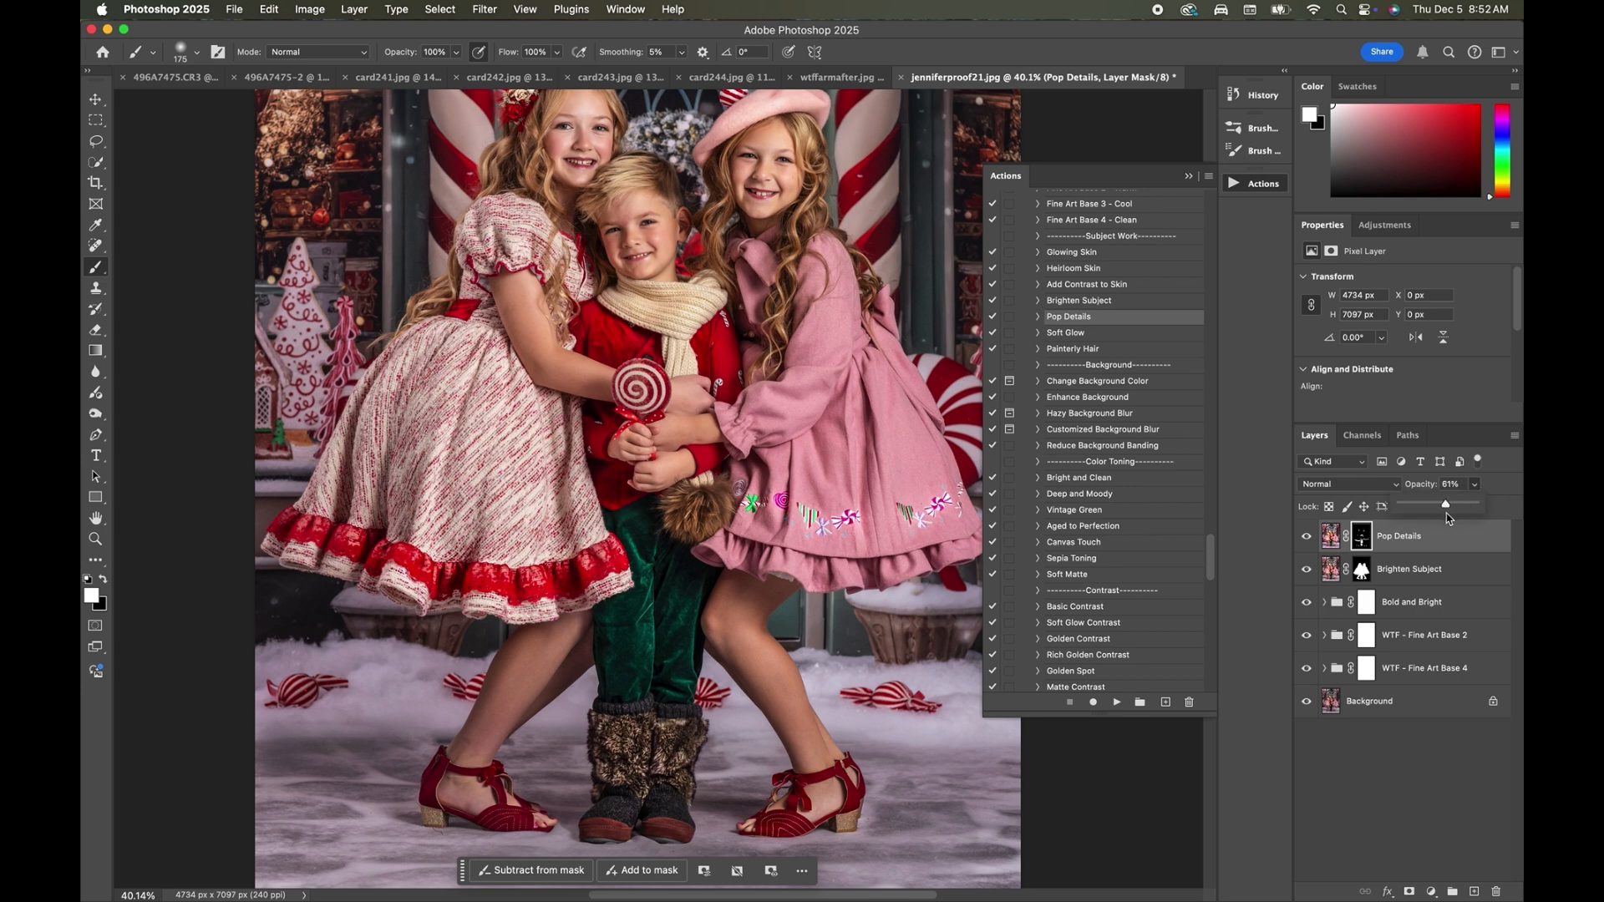
Run the Painterly Hair action and paint white on its layer mask over the children's hair.
{"action": "left_click", "coordinate": [1089, 349]}
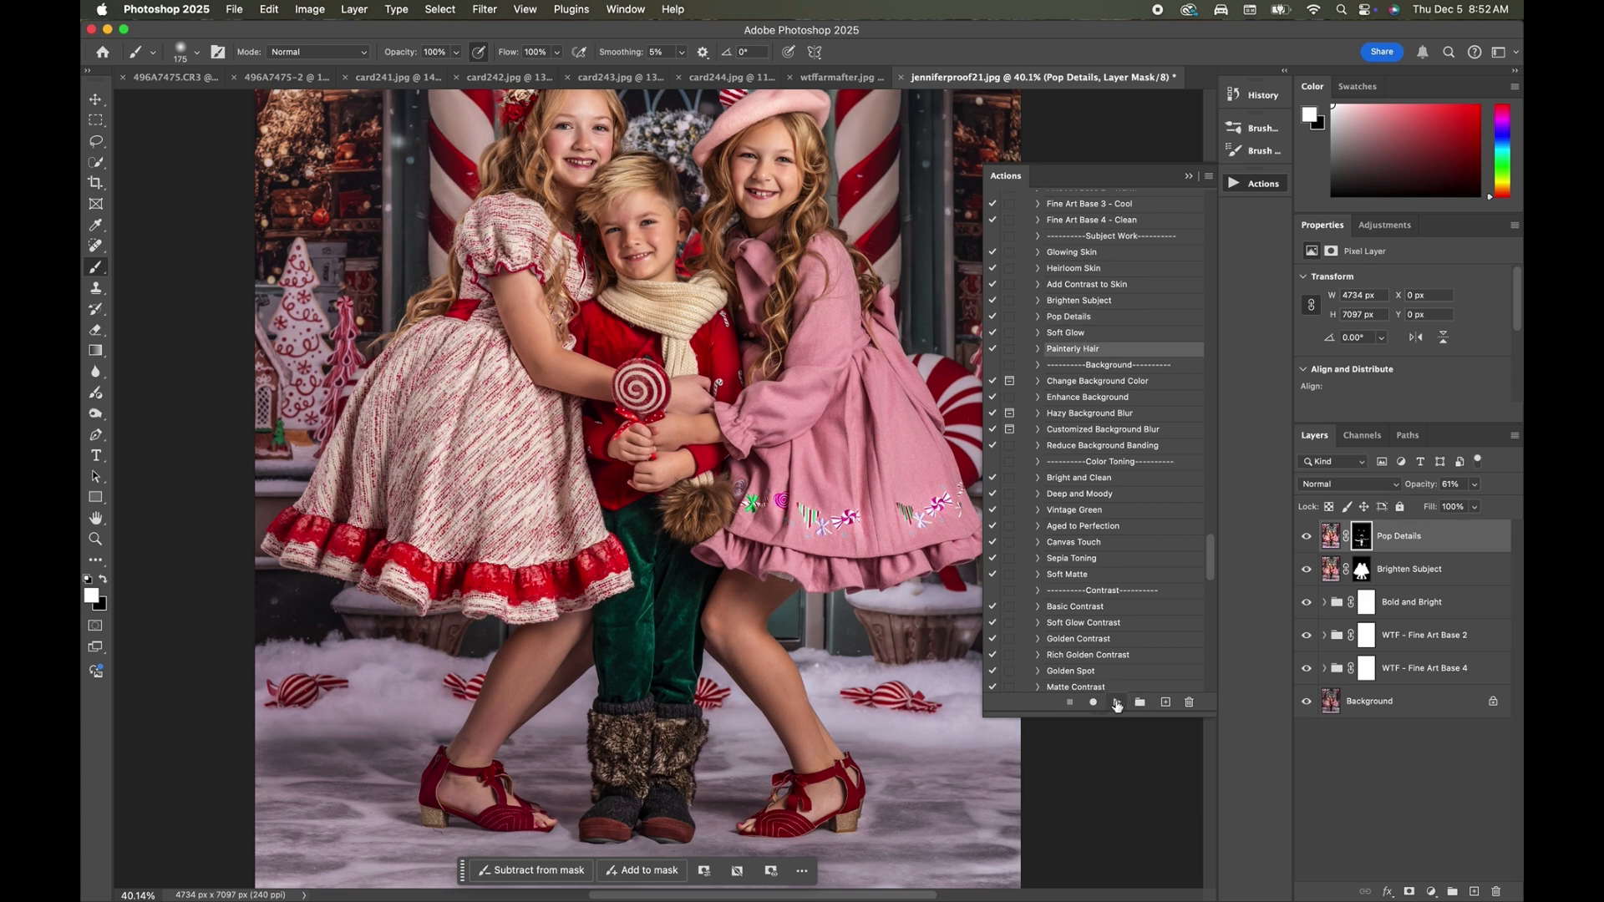
{"action": "left_click", "coordinate": [1117, 703]}
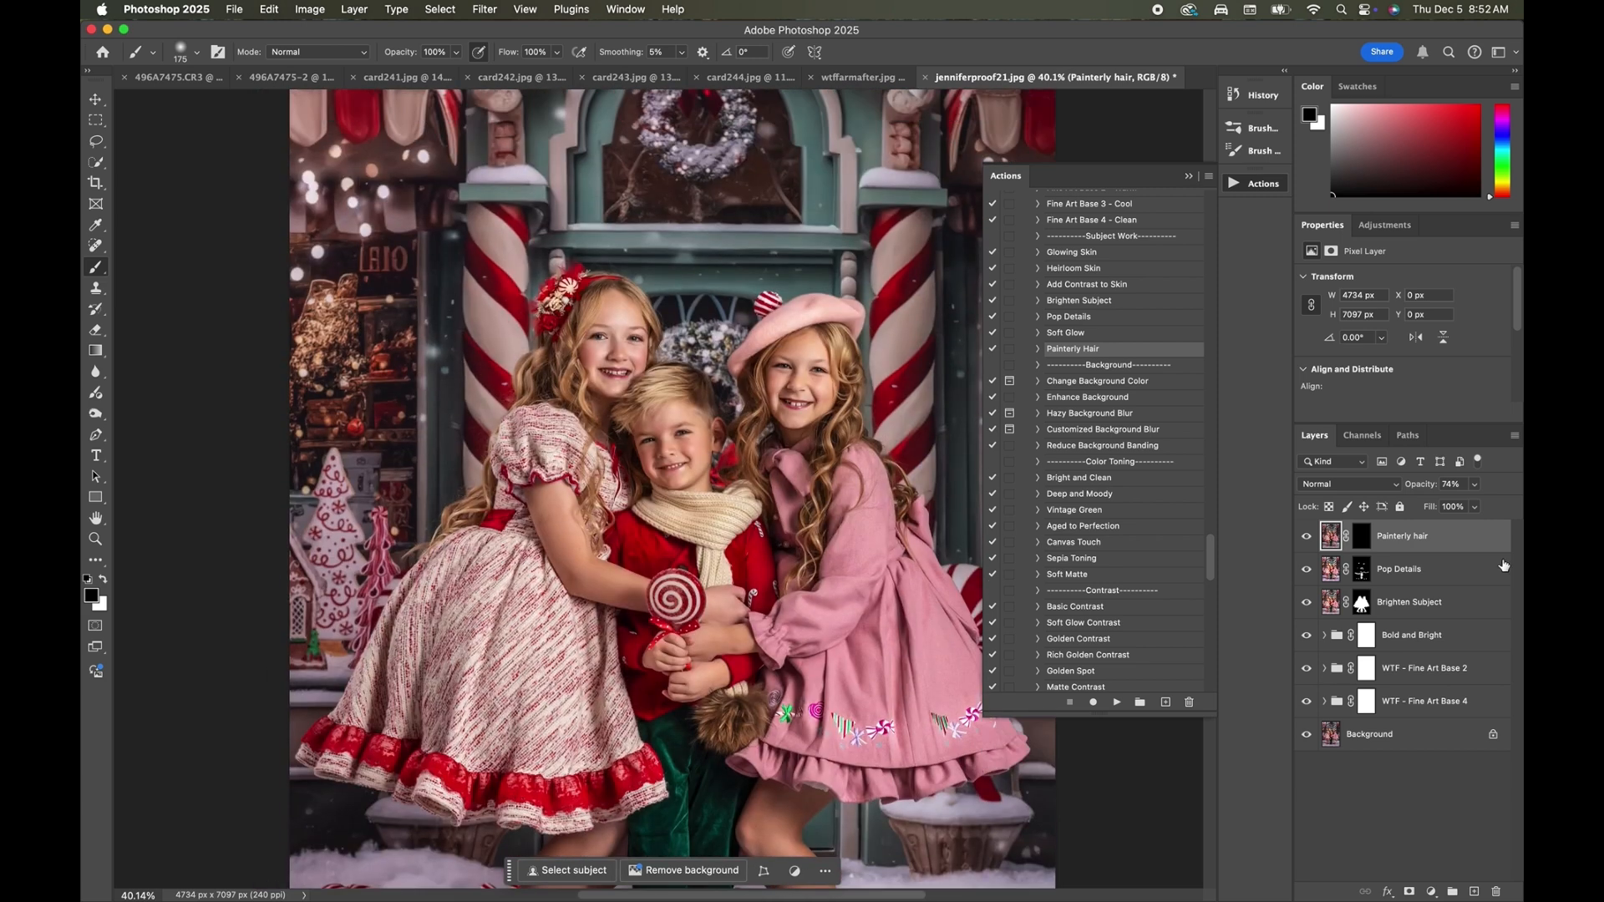
{"action": "left_click", "coordinate": [1361, 535]}
{"action": "key", "text": "x"}
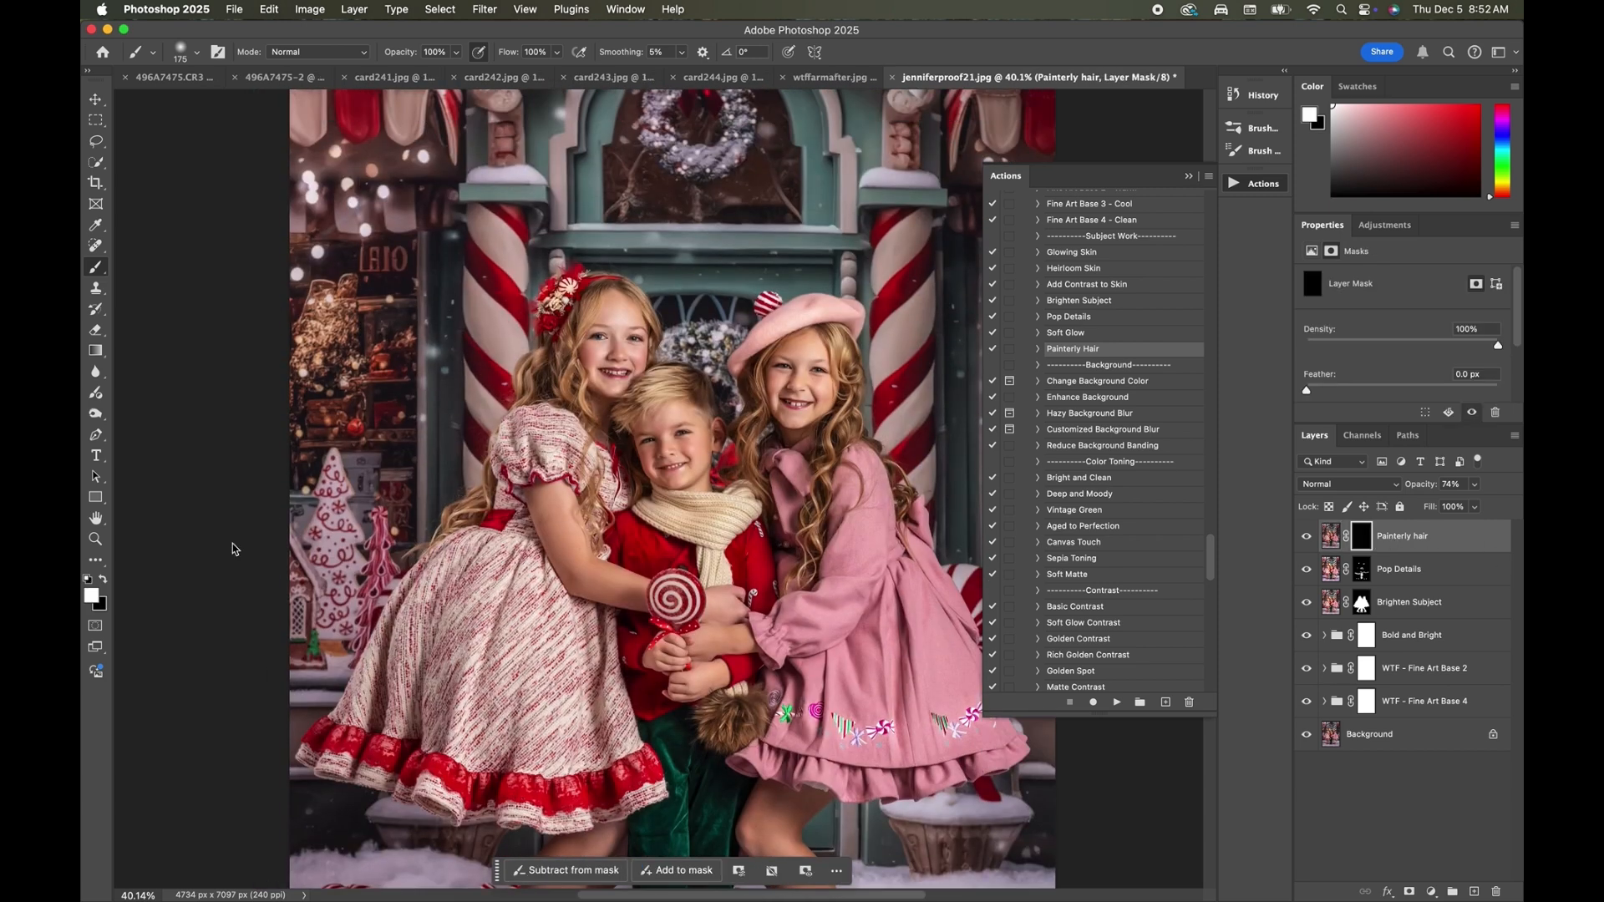
{"action": "mouse_move", "coordinate": [554, 383]}
{"action": "left_mouse_down"}
{"action": "mouse_move", "coordinate": [566, 358]}
{"action": "mouse_move", "coordinate": [533, 379]}
{"action": "mouse_move", "coordinate": [556, 386]}
{"action": "left_mouse_up"}
{"action": "key", "text": "bracketleft"}
{"action": "key", "text": "bracketleft"}
{"action": "key", "text": "bracketleft"}
Compare the photo with and without the Painterly hair layer and set the layer's opacity to 47%.
{"action": "left_click", "coordinate": [1307, 536]}
{"action": "left_click", "coordinate": [1307, 536]}
{"action": "left_click", "coordinate": [1474, 485]}
{"action": "left_click_drag", "start_coordinate": [1478, 506], "coordinate": [1455, 508]}
{"action": "scroll", "coordinate": [587, 736], "scroll_direction": "down", "scroll_amount": 2}
{"action": "scroll", "coordinate": [681, 698], "scroll_direction": "down", "scroll_amount": 4}
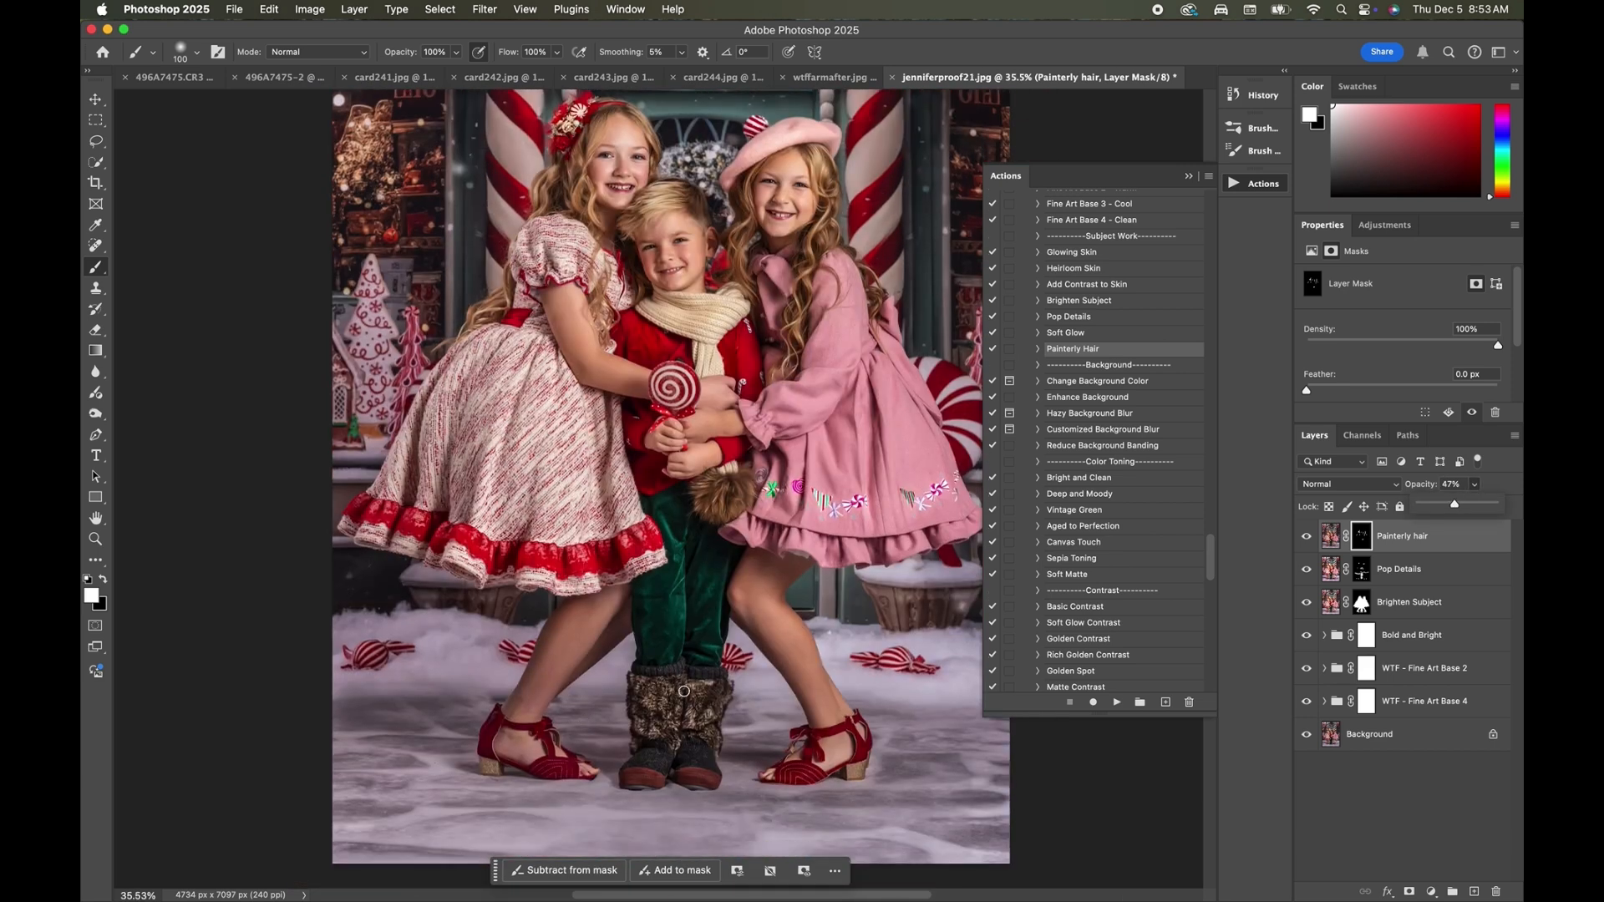
{"action": "left_click", "coordinate": [679, 719]}
Run the Basic Contrast action from the Contrast section of the Heirloom Collection.
{"action": "scroll", "coordinate": [1113, 413], "scroll_direction": "down", "scroll_amount": 5}
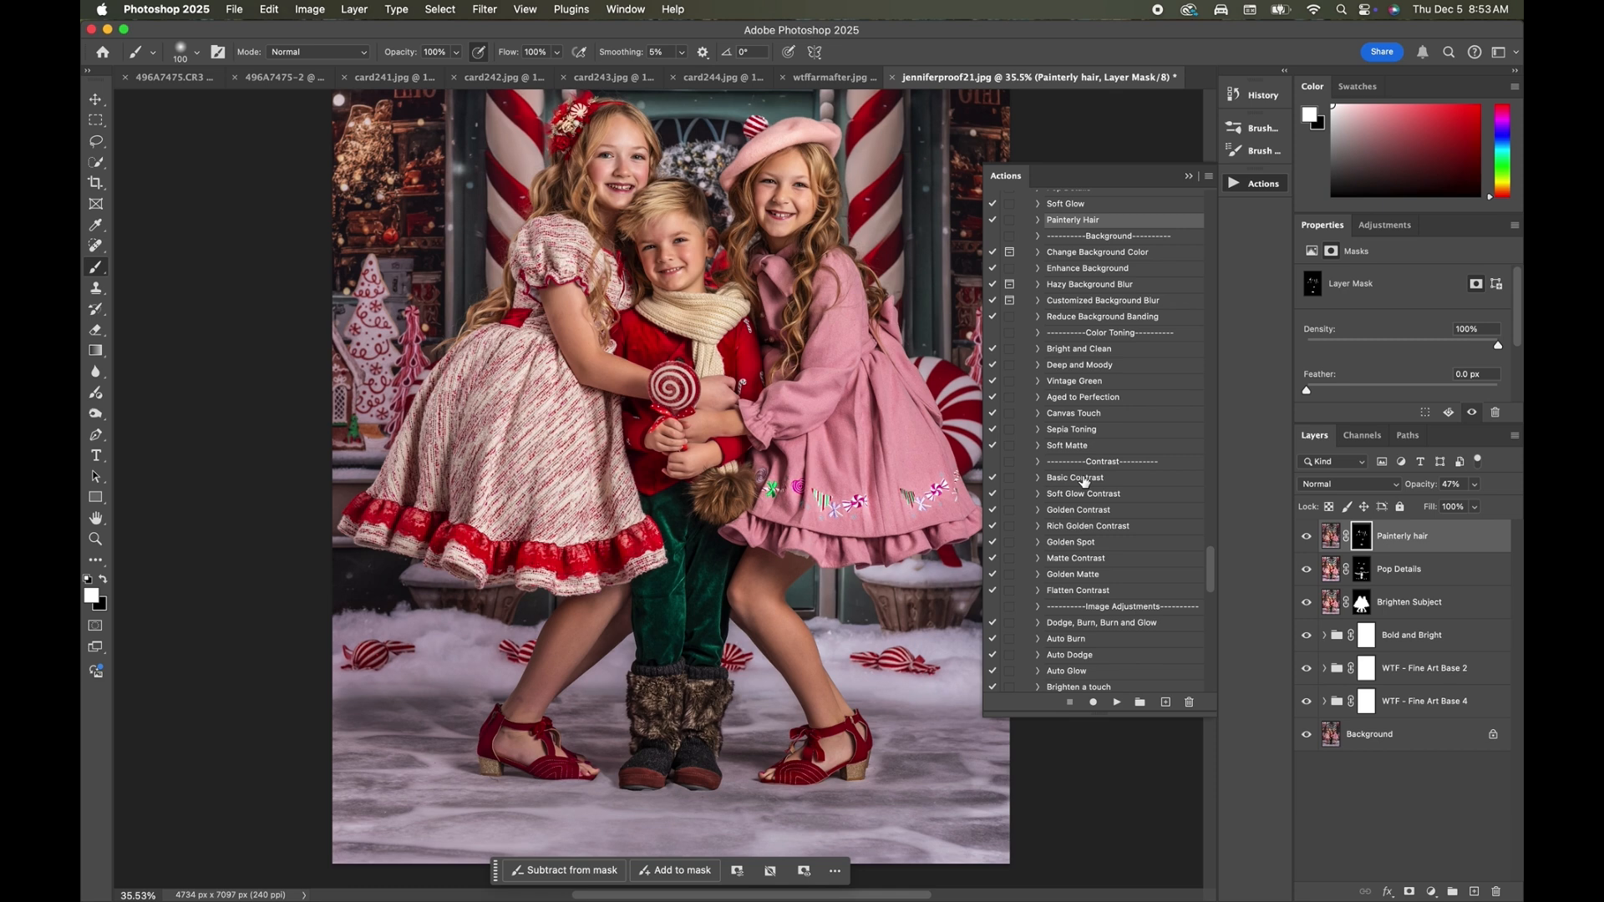
{"action": "left_click", "coordinate": [1083, 481]}
{"action": "left_click", "coordinate": [1117, 703]}
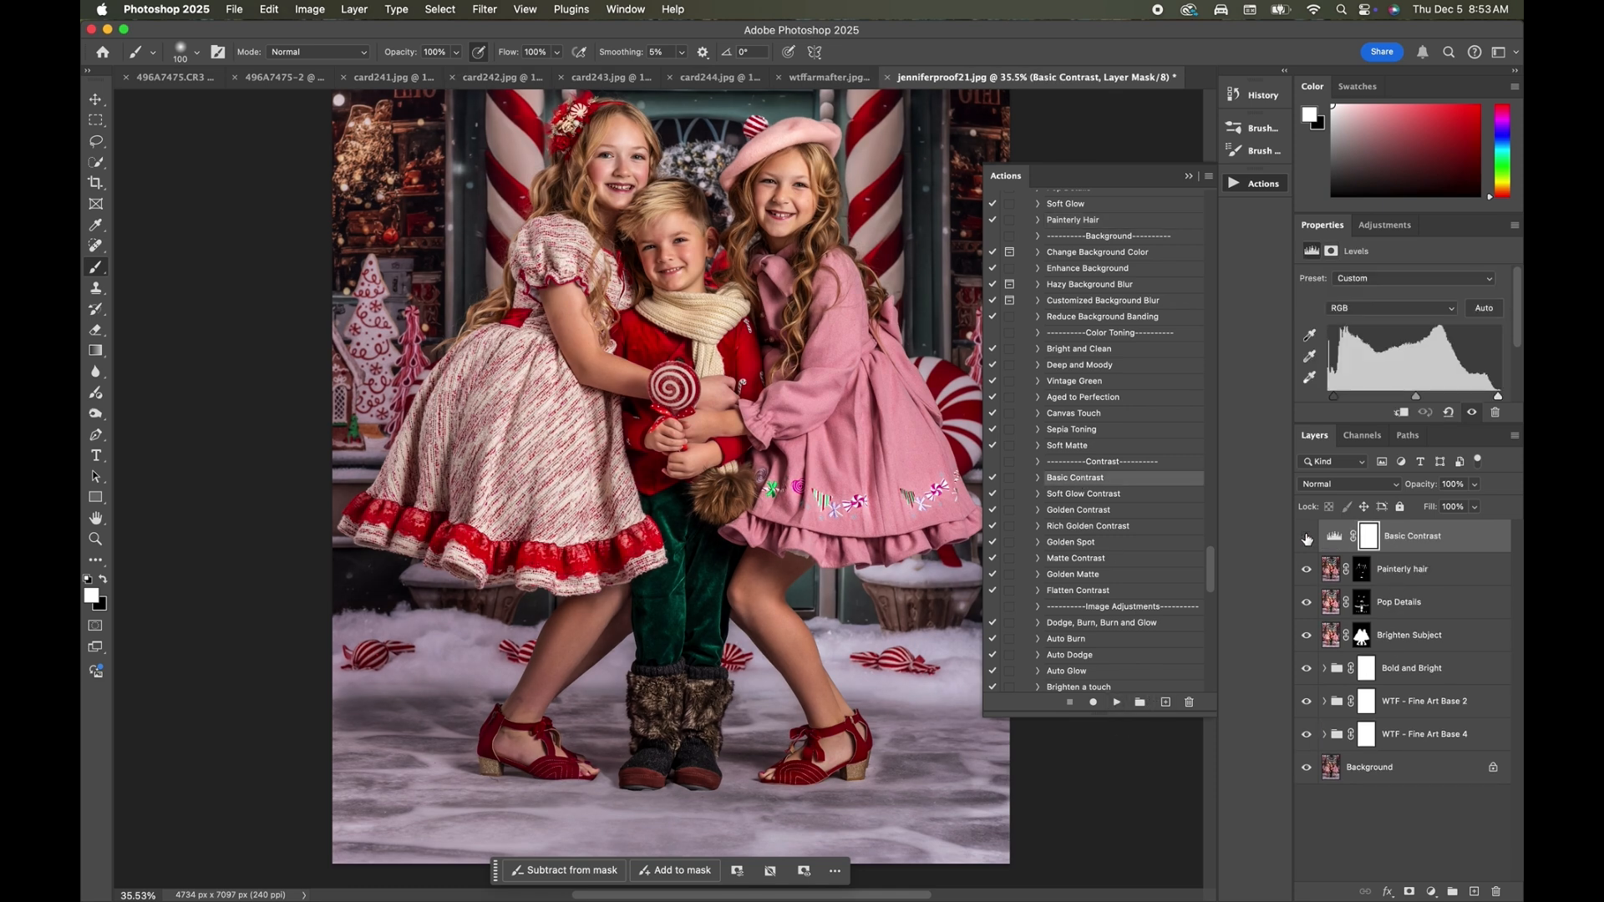
Set the Basic Contrast layer's opacity to 24% and compare the photo with and without it, leaving the layer hidden.
{"action": "scroll", "coordinate": [683, 616], "scroll_direction": "down", "scroll_amount": 2}
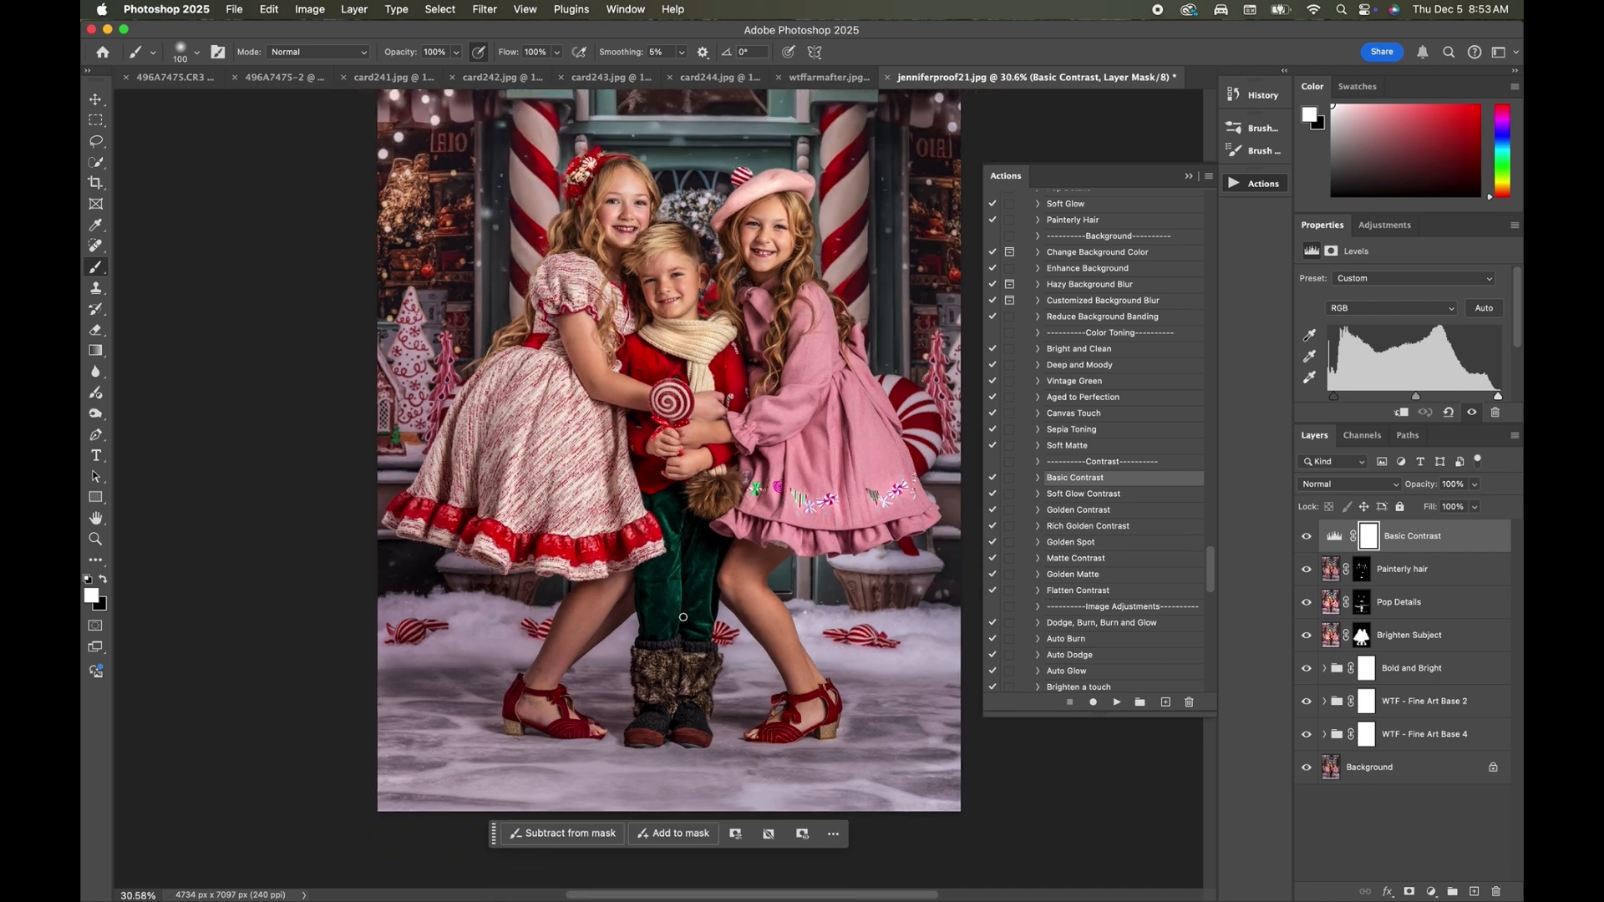
{"action": "scroll", "coordinate": [683, 617], "scroll_direction": "down", "scroll_amount": 2}
{"action": "left_click", "coordinate": [1476, 484]}
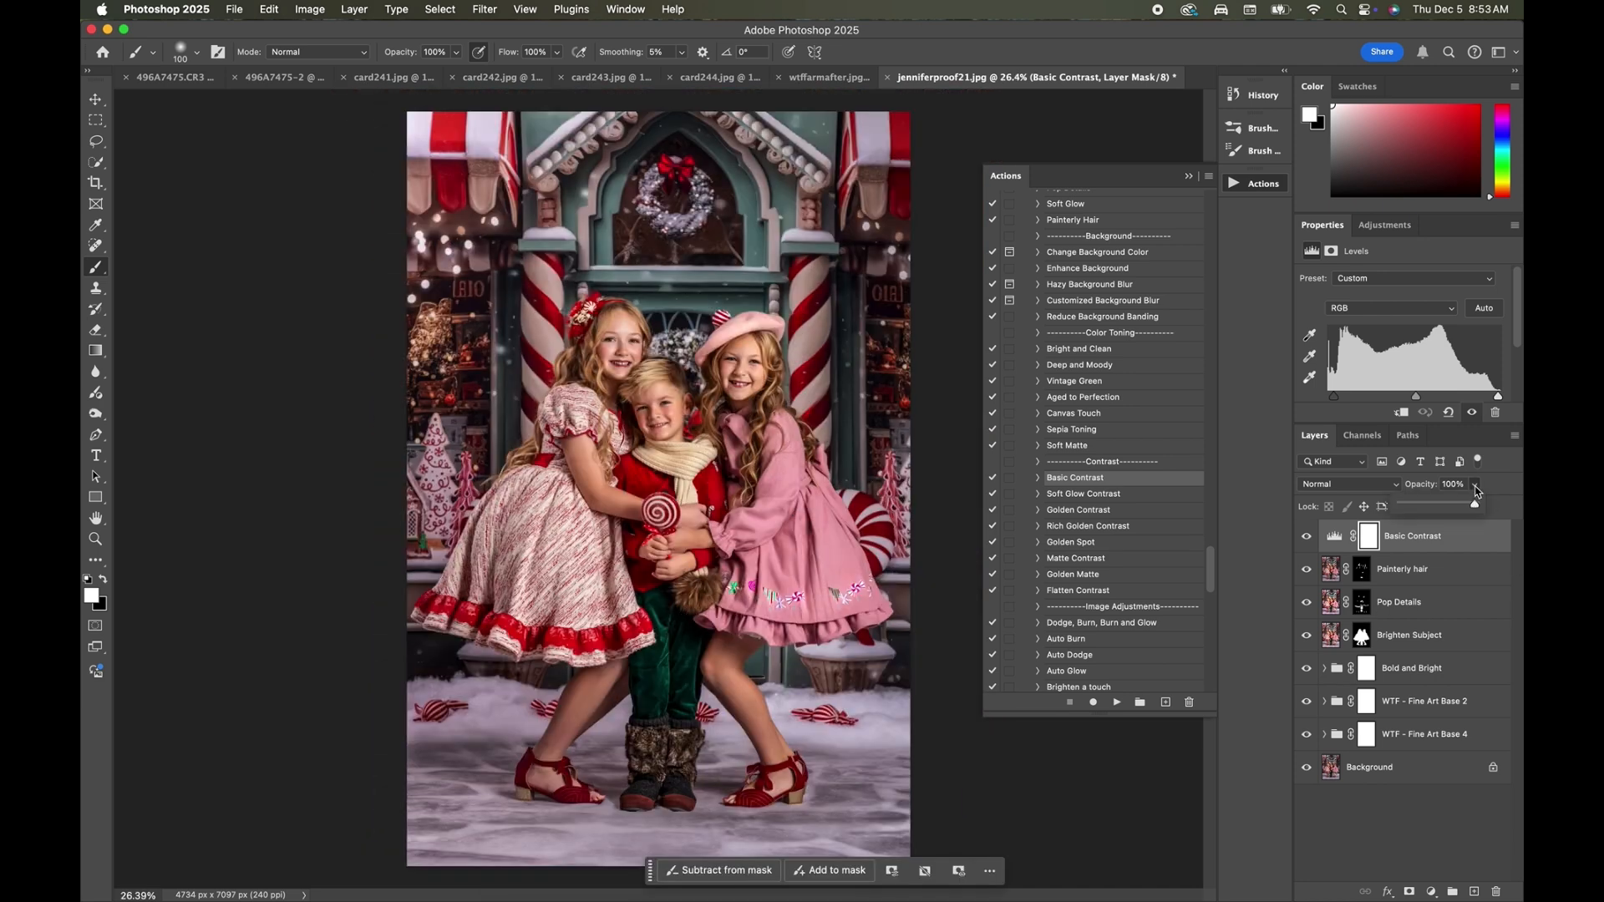
{"action": "left_click_drag", "start_coordinate": [1476, 504], "coordinate": [1425, 531]}
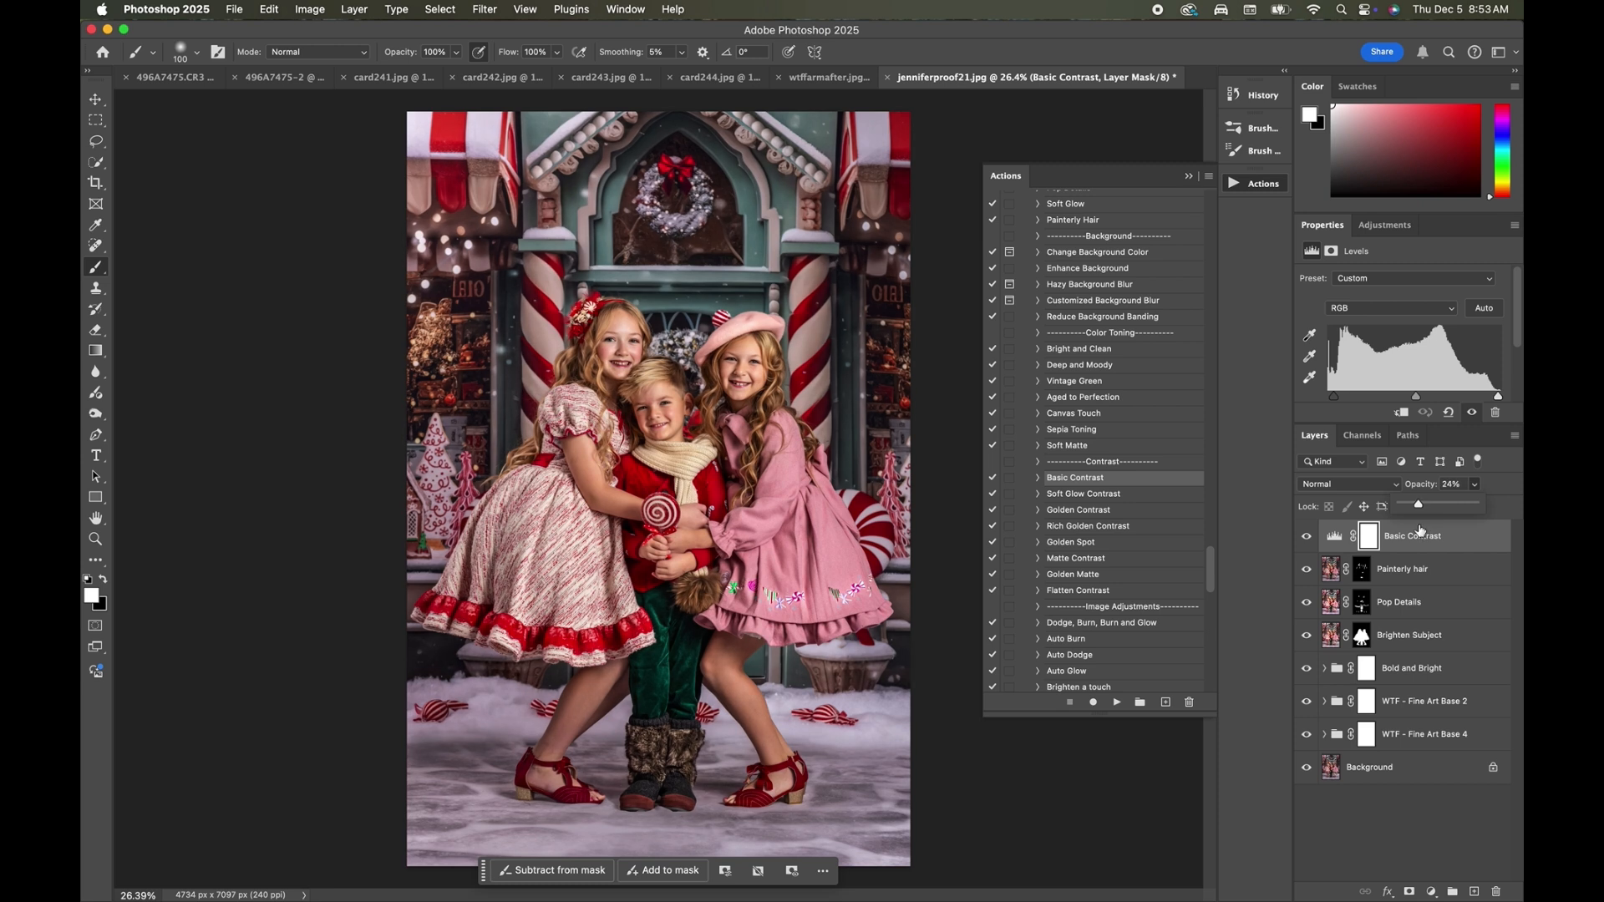
{"action": "left_click", "coordinate": [1306, 539]}
{"action": "left_click", "coordinate": [1307, 538]}
{"action": "left_click", "coordinate": [1306, 538]}
{"action": "left_click", "coordinate": [1306, 538]}
Run the Golden Contrast action, continuing past the unavailable Collapse All Groups command.
{"action": "left_click", "coordinate": [1086, 511]}
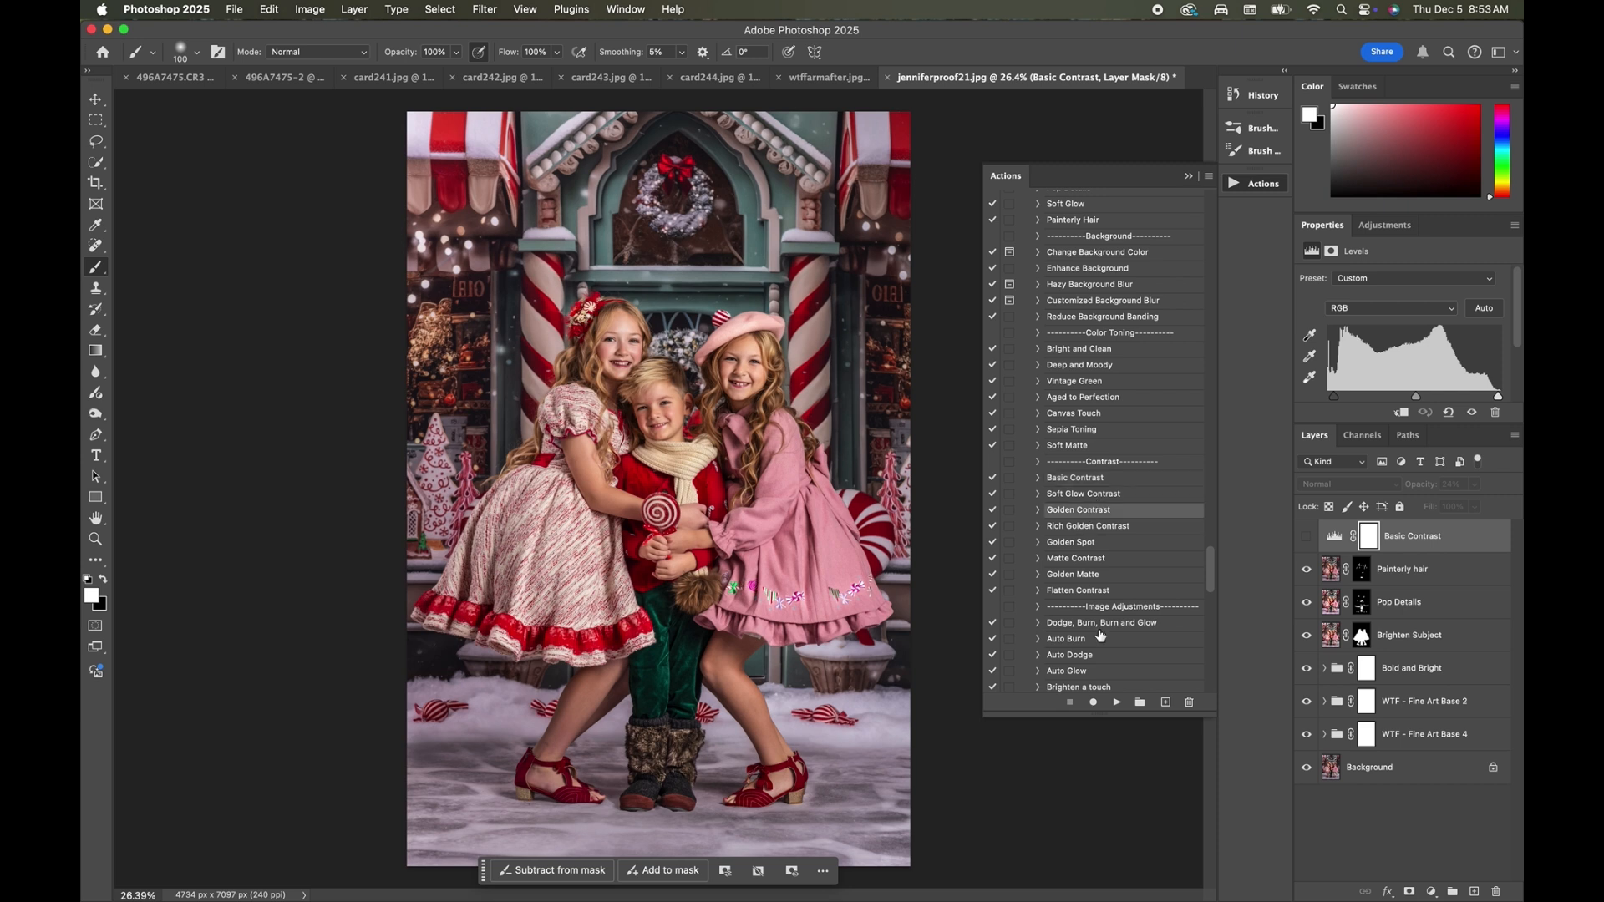
{"action": "left_click", "coordinate": [1117, 702]}
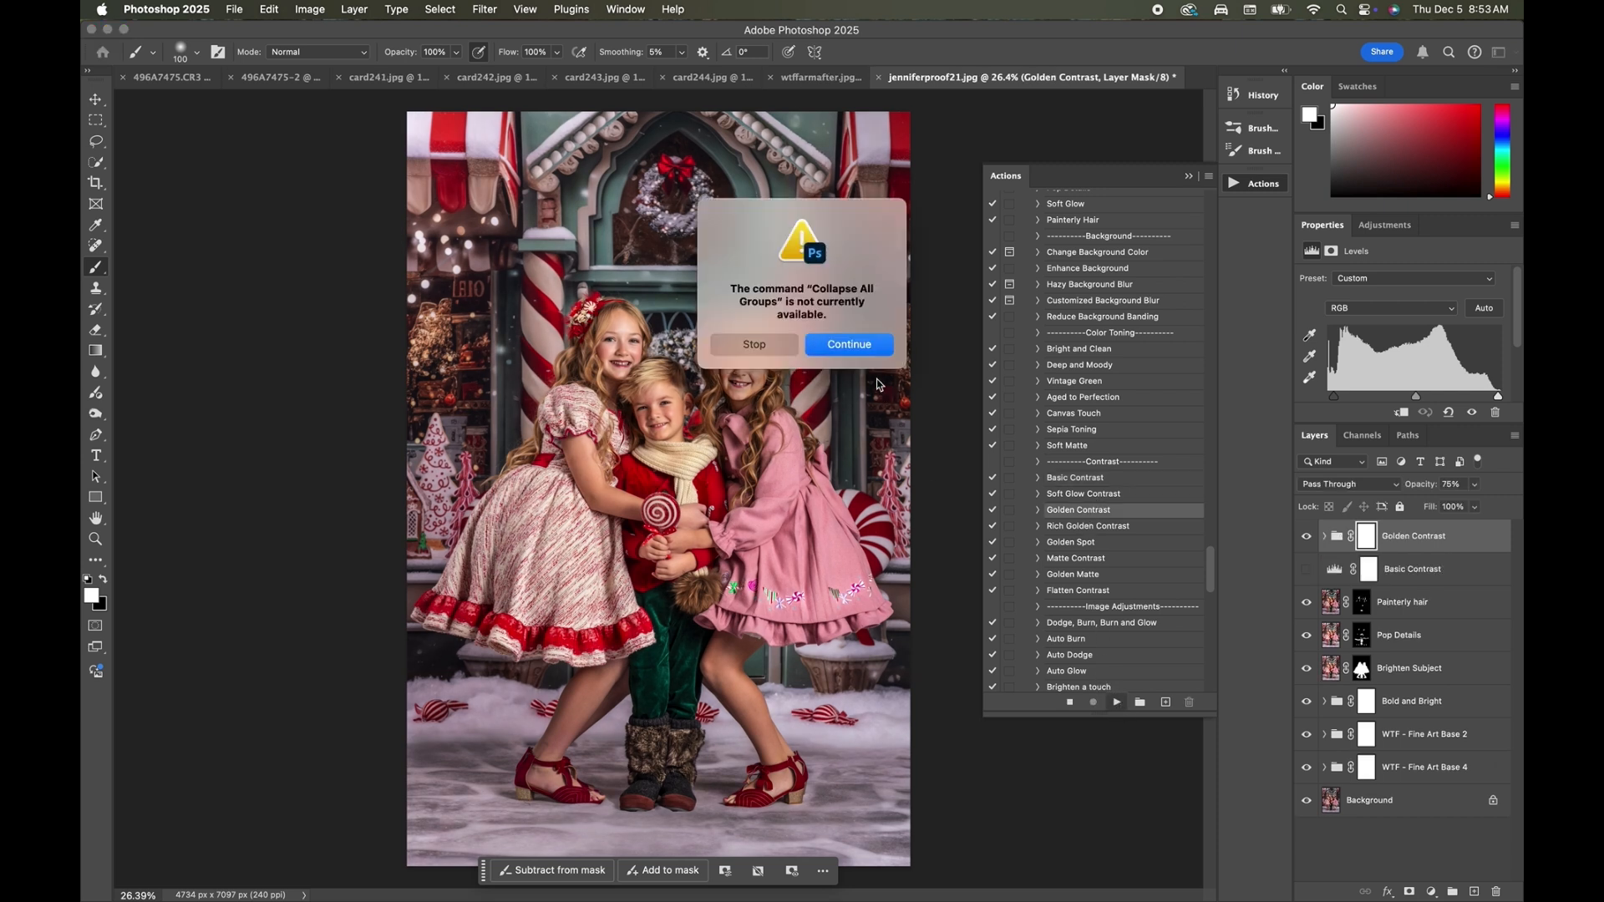
{"action": "left_click", "coordinate": [875, 349]}
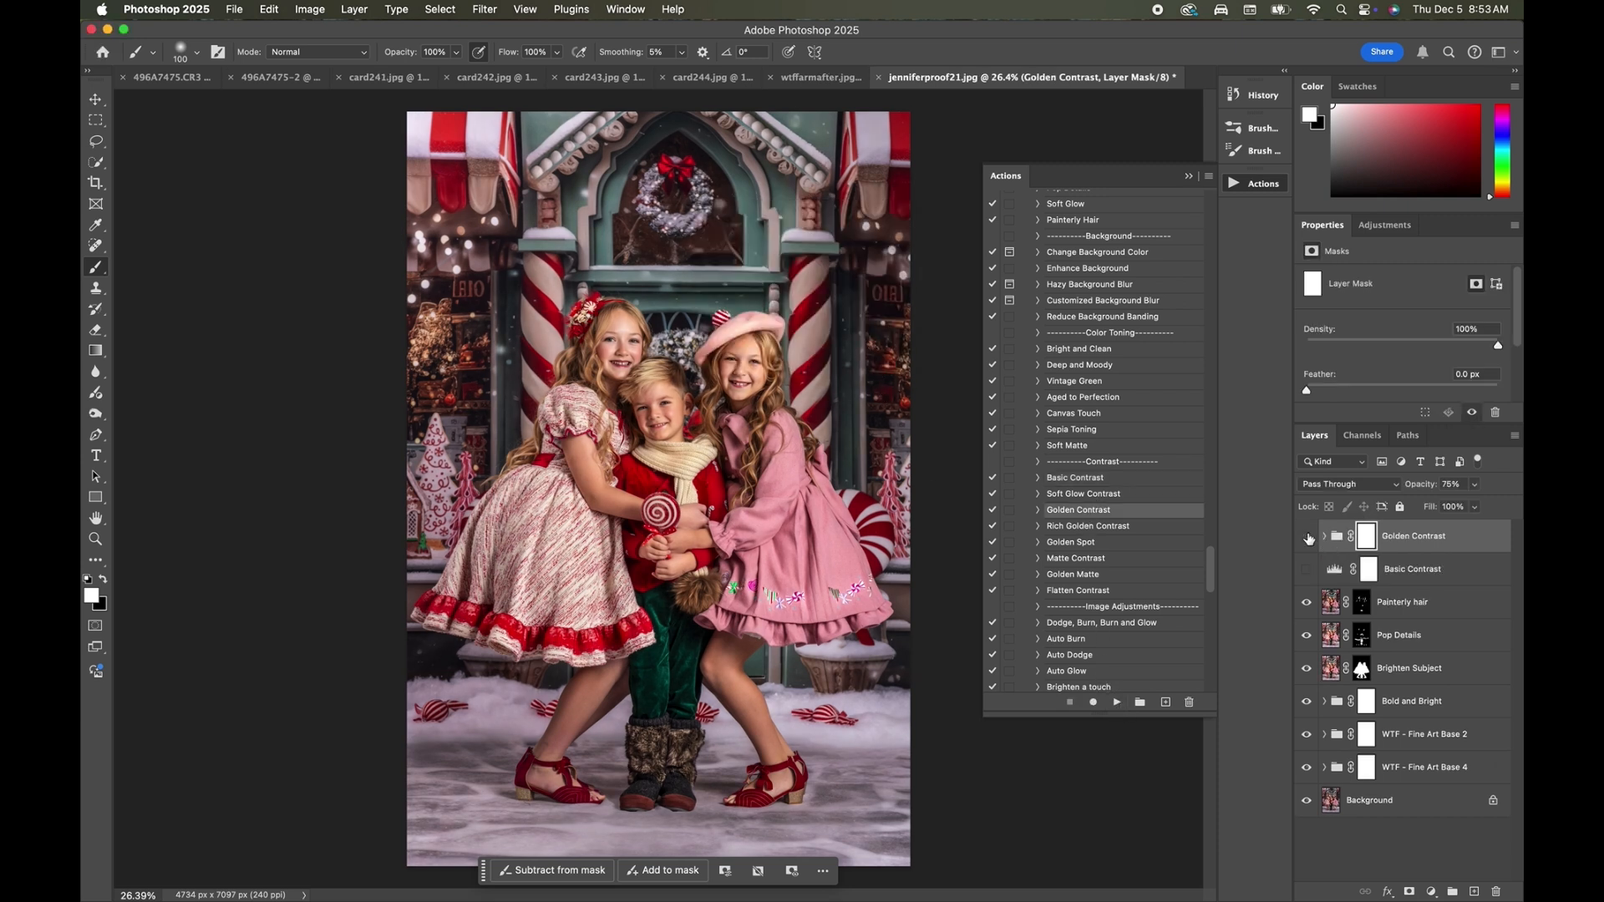
Reduce the strength of the Golden Contrast group, compare its effect, then hide it and show the Basic Contrast layer instead.
{"action": "left_click", "coordinate": [1474, 507]}
{"action": "left_click_drag", "start_coordinate": [1474, 509], "coordinate": [1437, 523]}
{"action": "left_click", "coordinate": [1308, 536]}
{"action": "left_click", "coordinate": [1308, 536]}
{"action": "left_click", "coordinate": [1308, 536]}
{"action": "left_click", "coordinate": [1309, 568]}
{"action": "left_click", "coordinate": [1424, 571]}
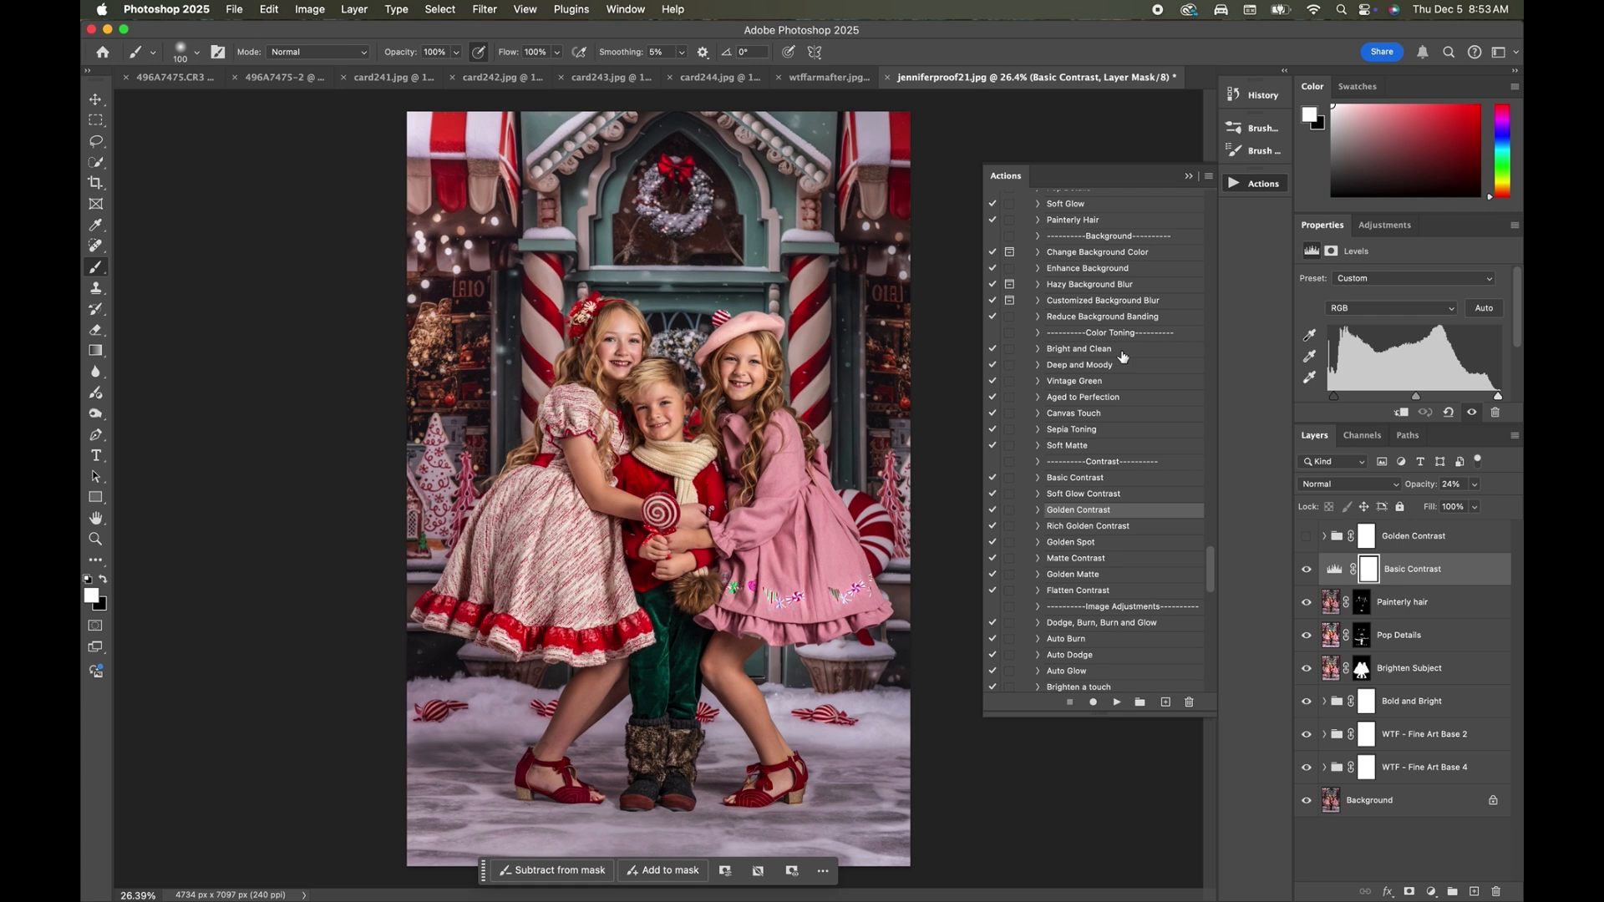
{"action": "scroll", "coordinate": [1098, 411], "scroll_direction": "up", "scroll_amount": 5}
{"action": "left_click", "coordinate": [1010, 418]}
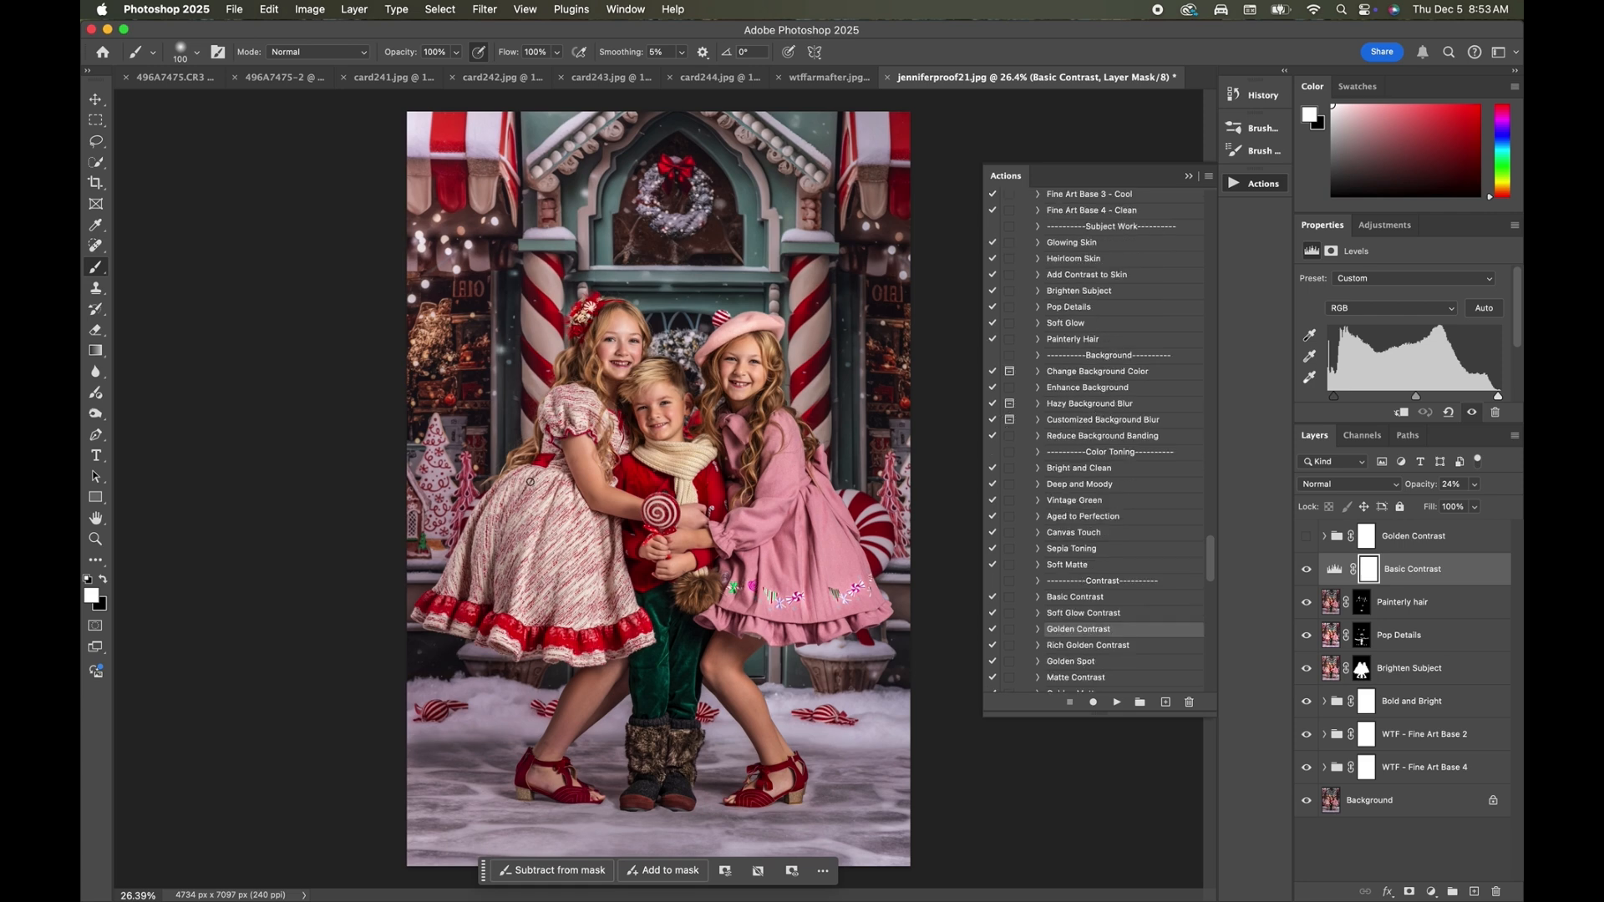
Place glitter-10.png from the Glitter Collection's Glitter overlays folder as an embedded layer and set its blend mode to Screen.
{"action": "left_click", "coordinate": [242, 9]}
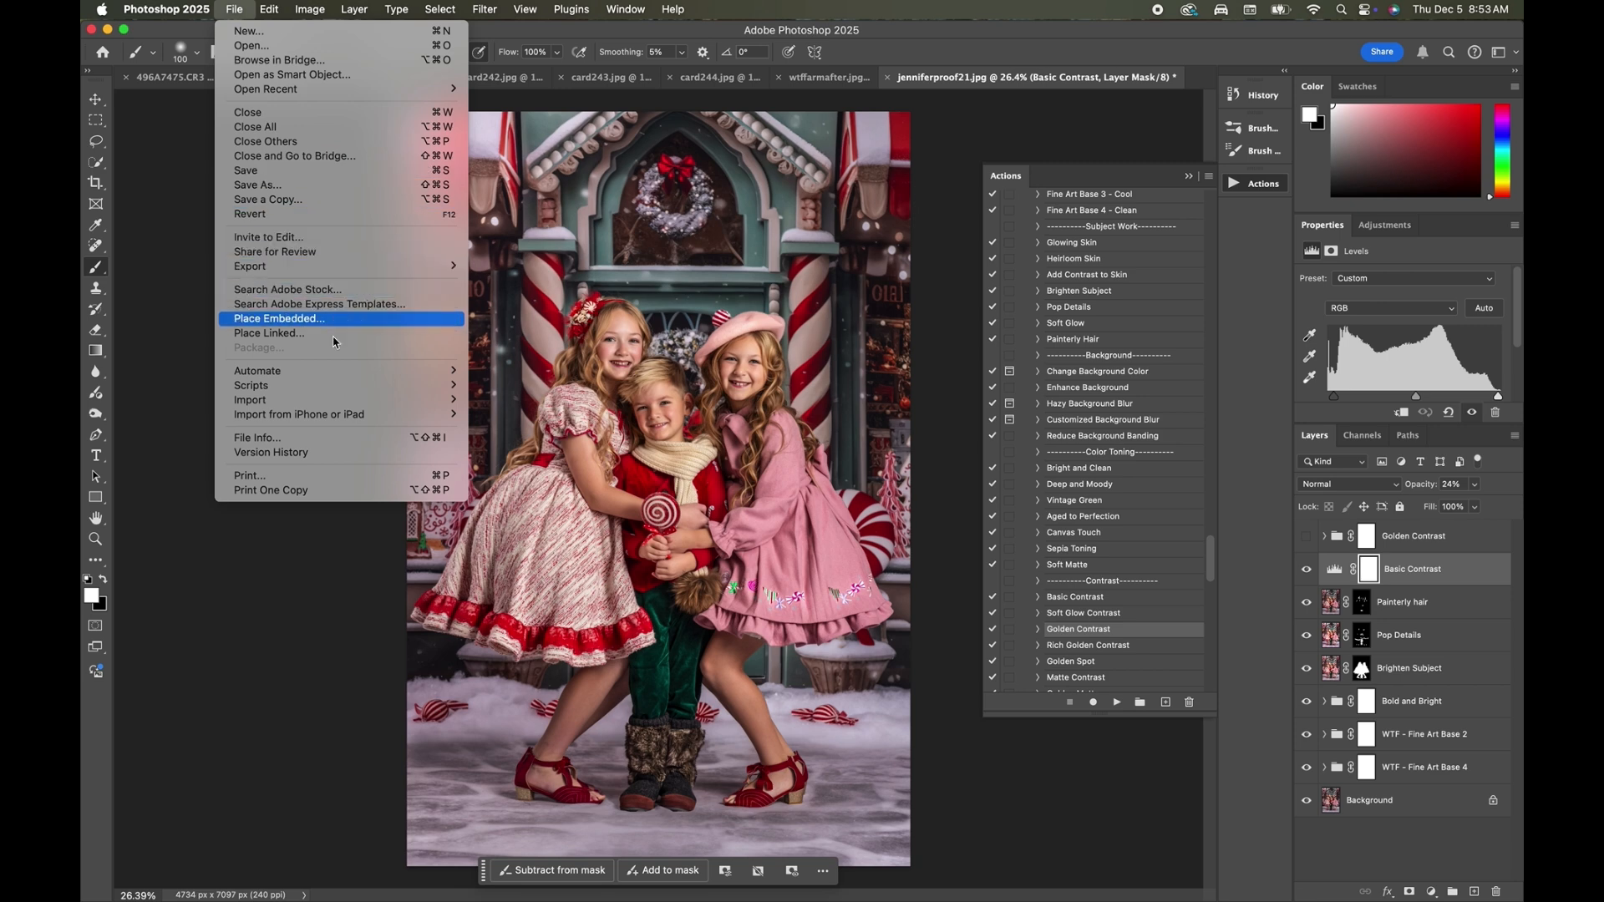
{"action": "left_click", "coordinate": [279, 318]}
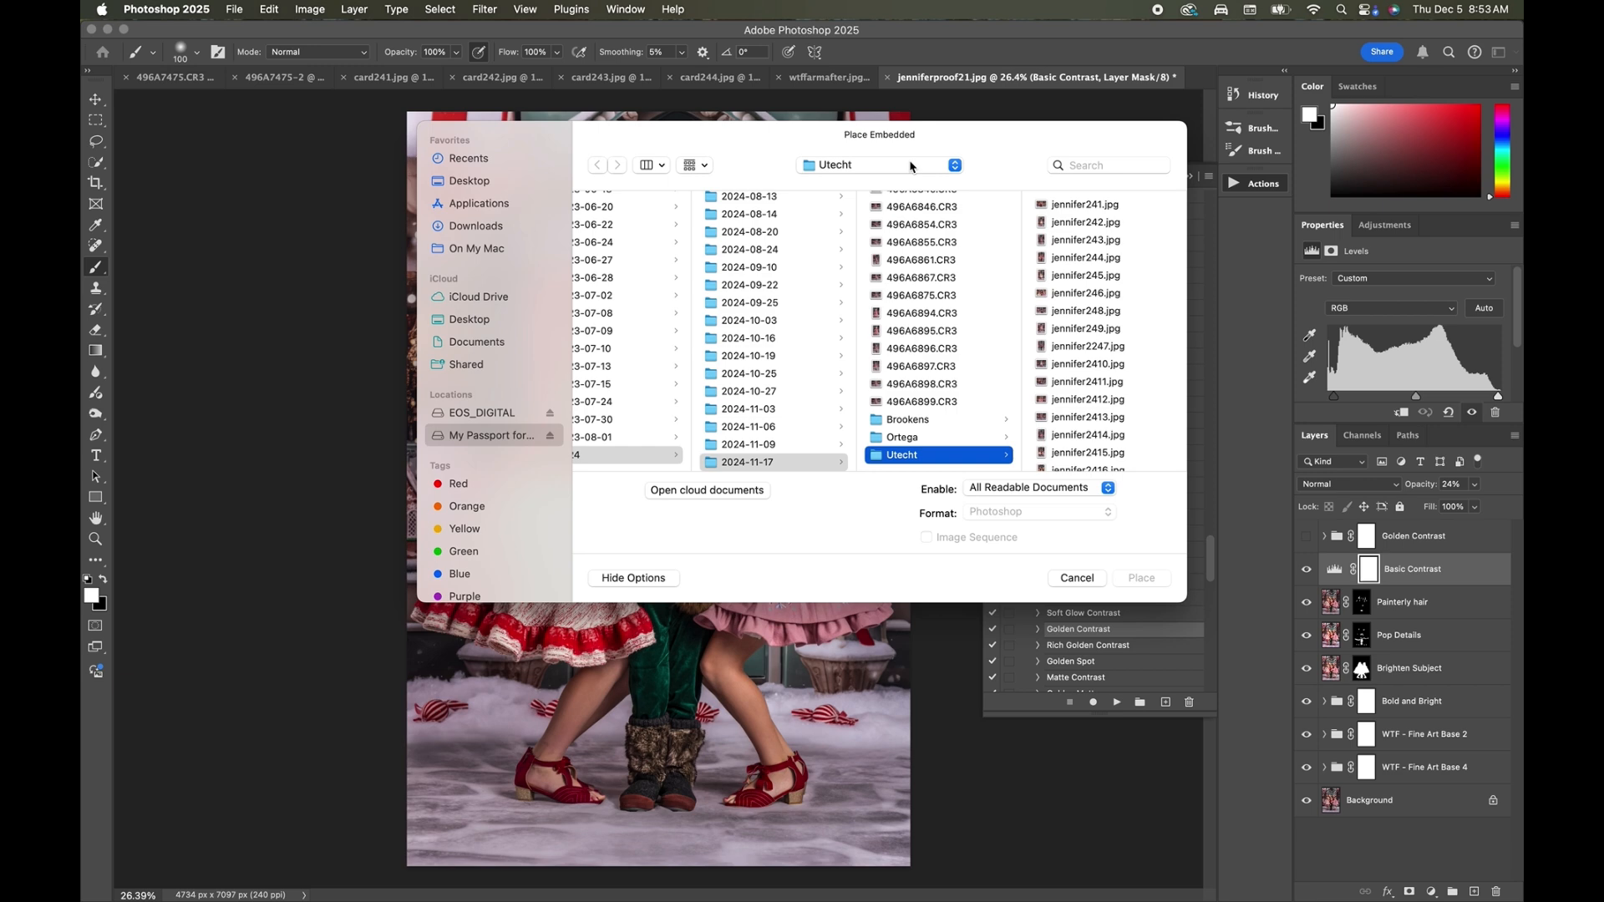
{"action": "left_click", "coordinate": [911, 166]}
{"action": "left_click", "coordinate": [861, 369]}
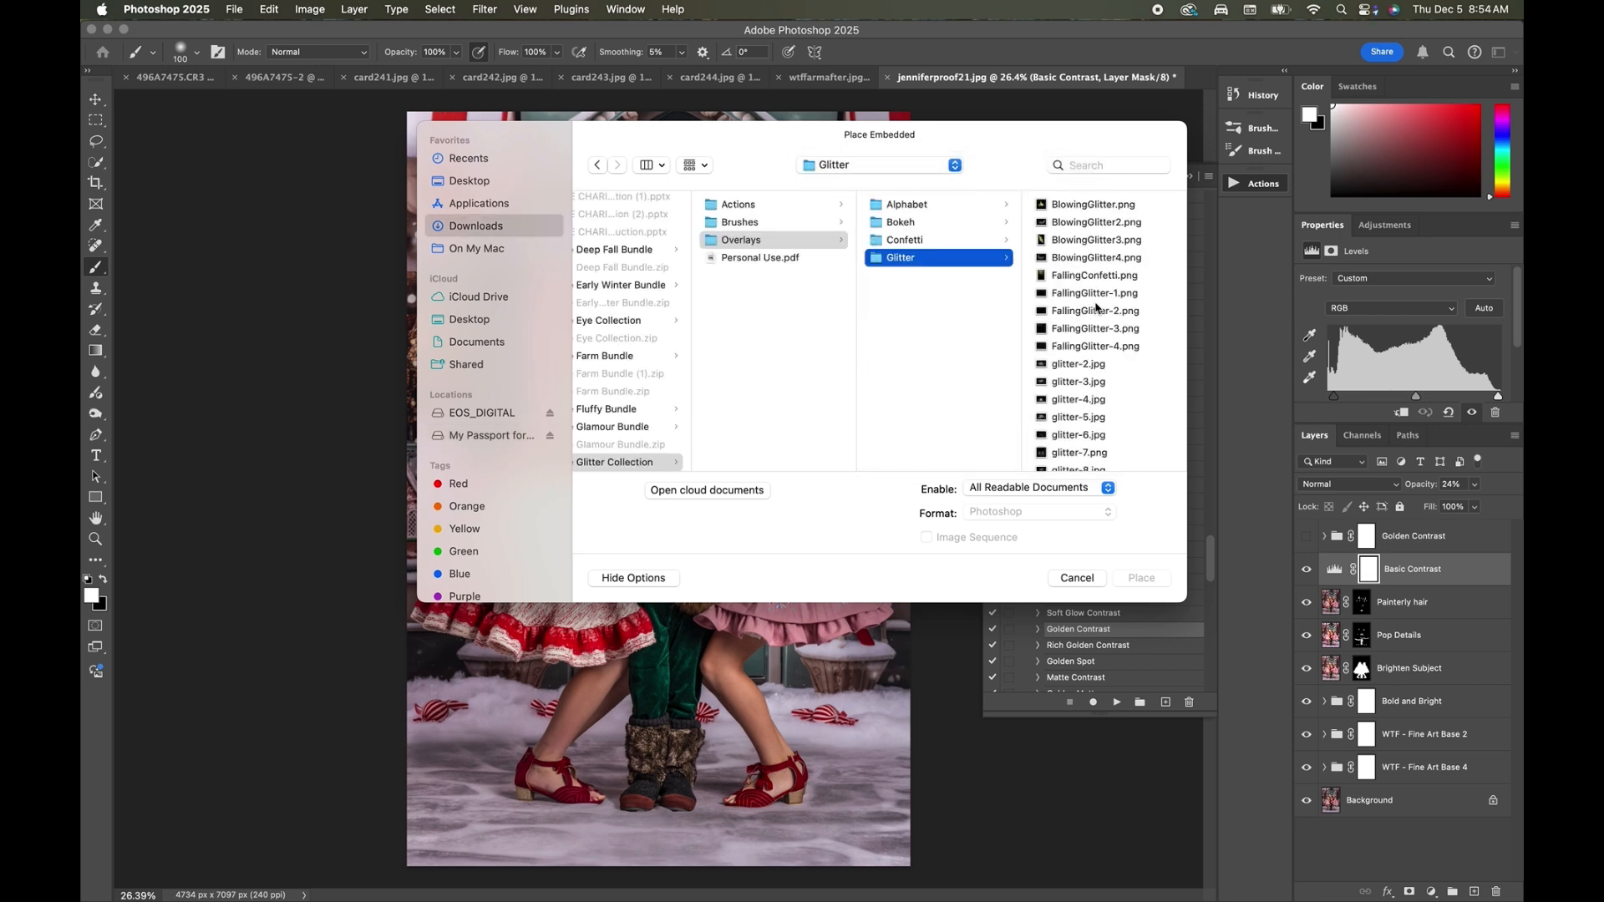
{"action": "scroll", "coordinate": [1096, 317], "scroll_direction": "down", "scroll_amount": 5}
{"action": "left_click", "coordinate": [1096, 330]}
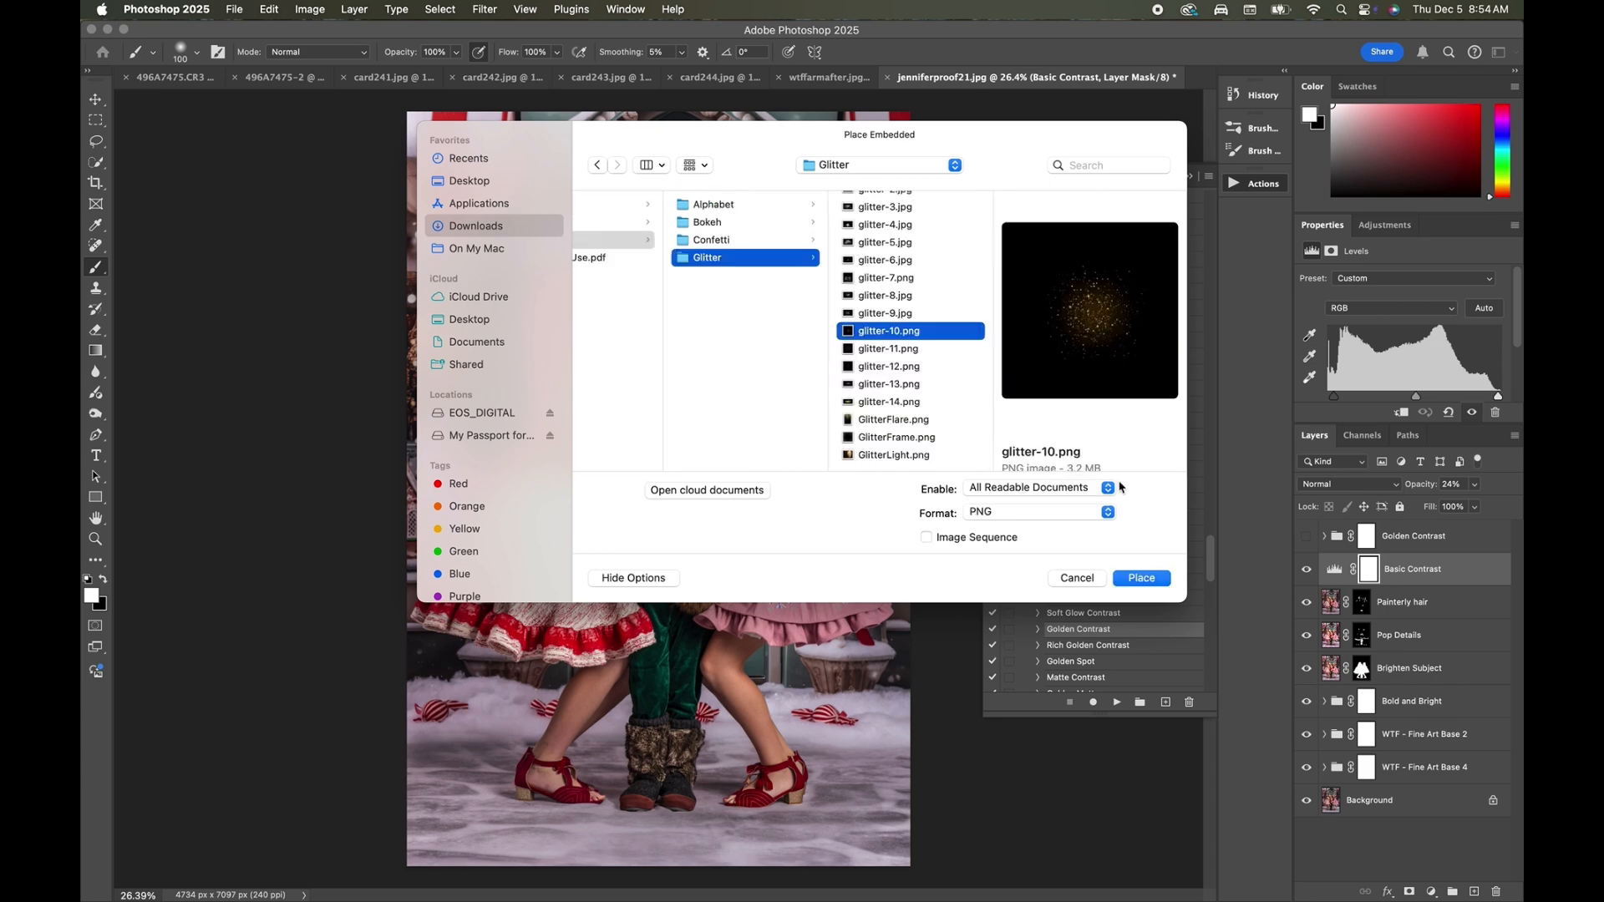
{"action": "left_click", "coordinate": [1141, 578]}
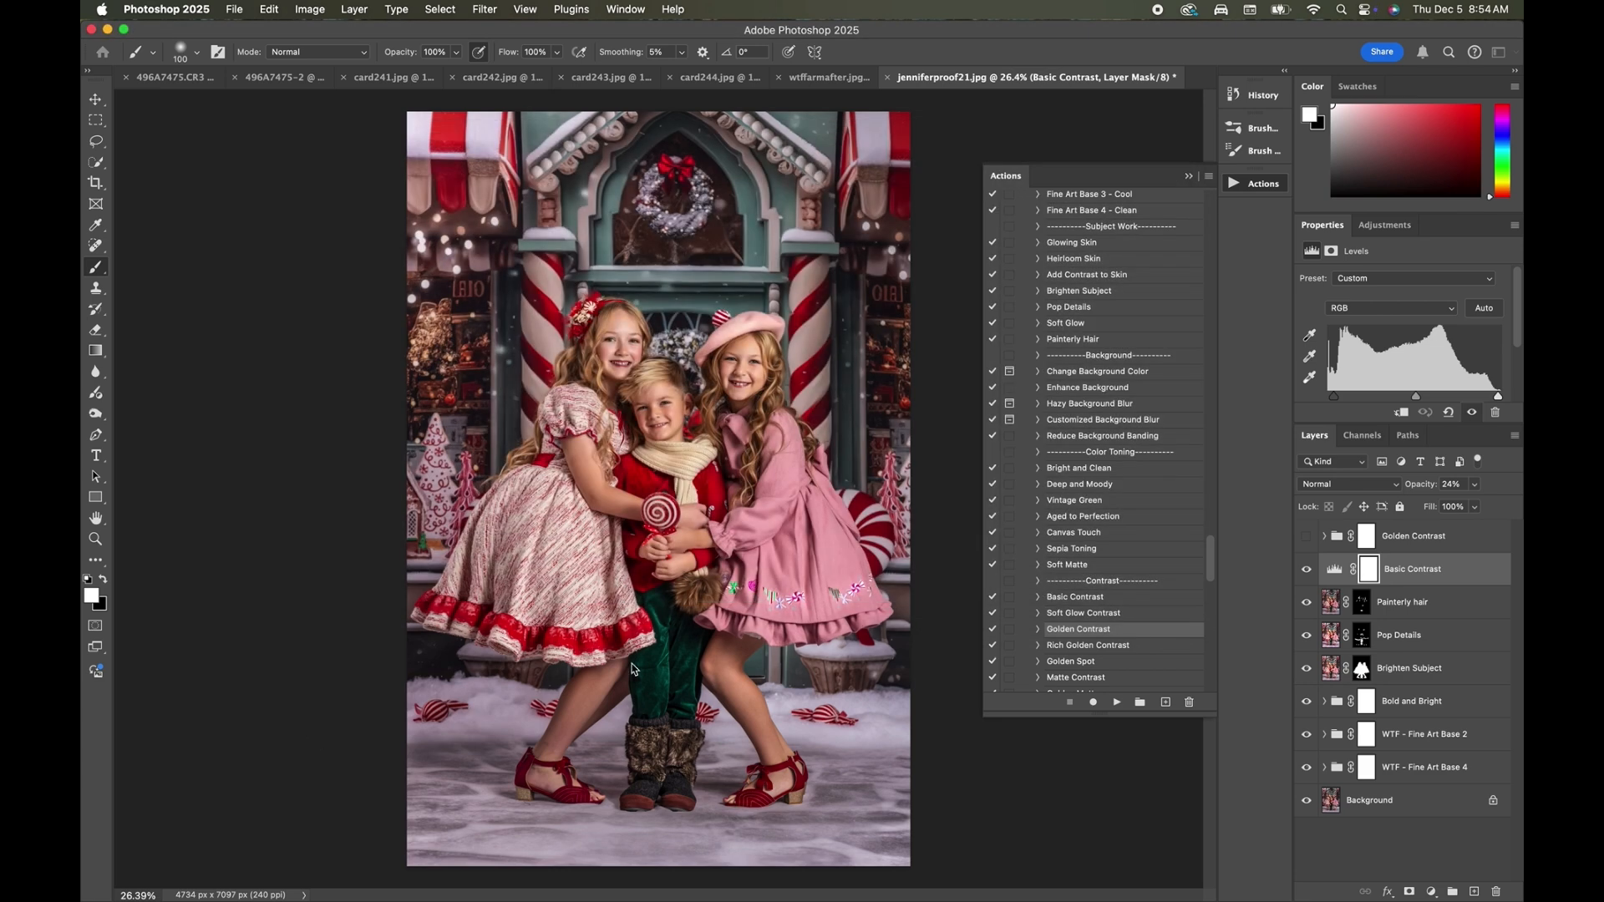
{"action": "left_click", "coordinate": [1347, 484]}
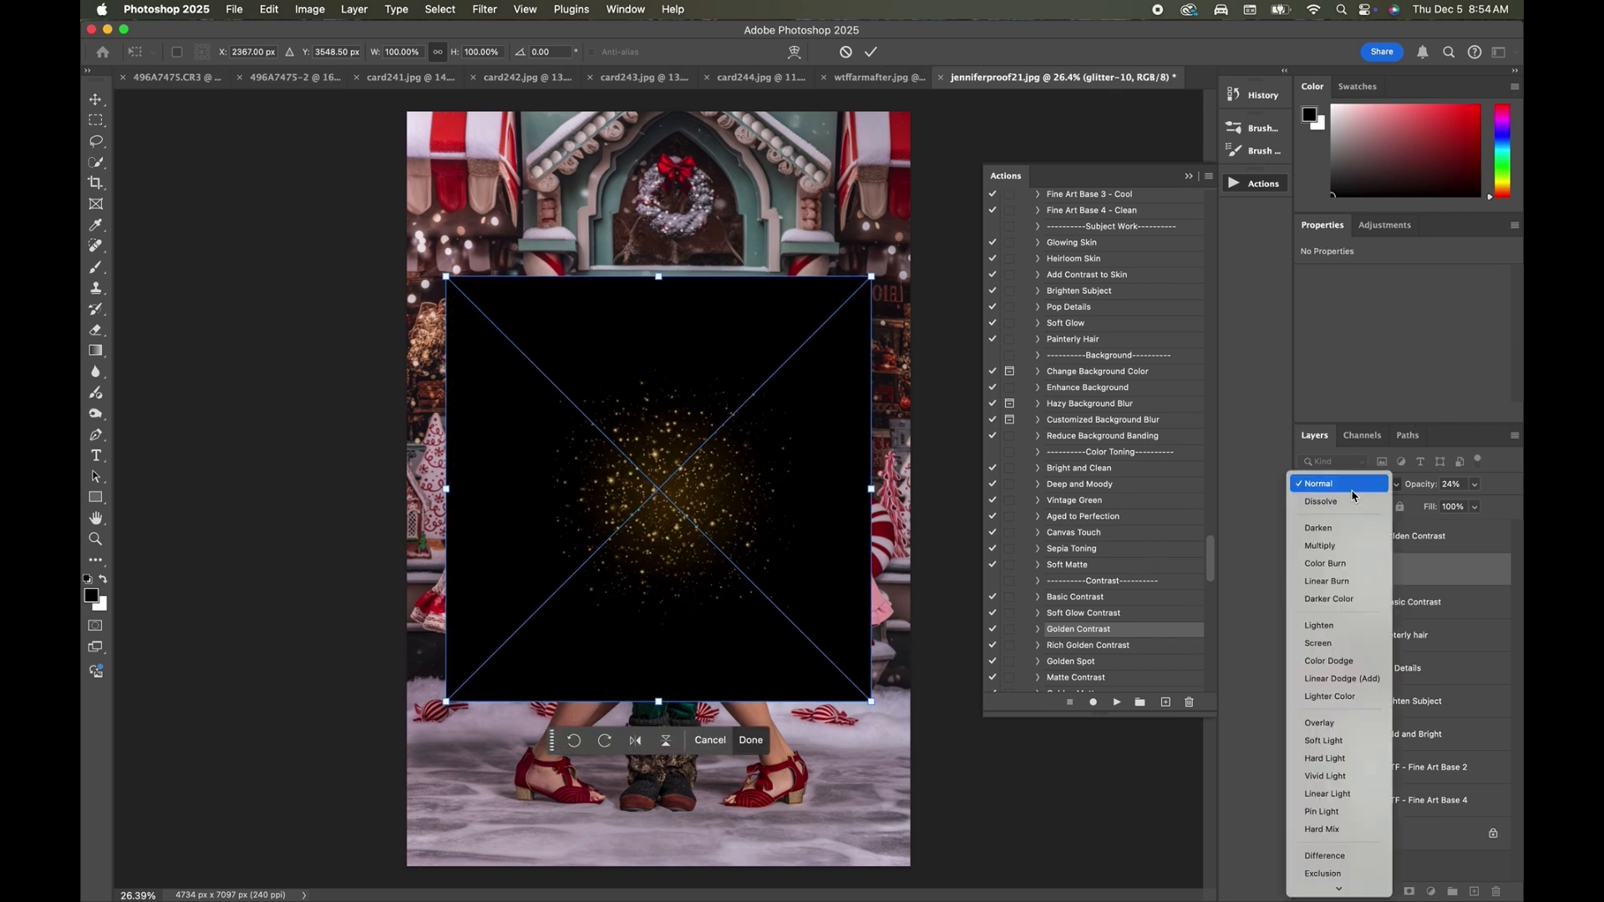
{"action": "left_click", "coordinate": [1328, 642]}
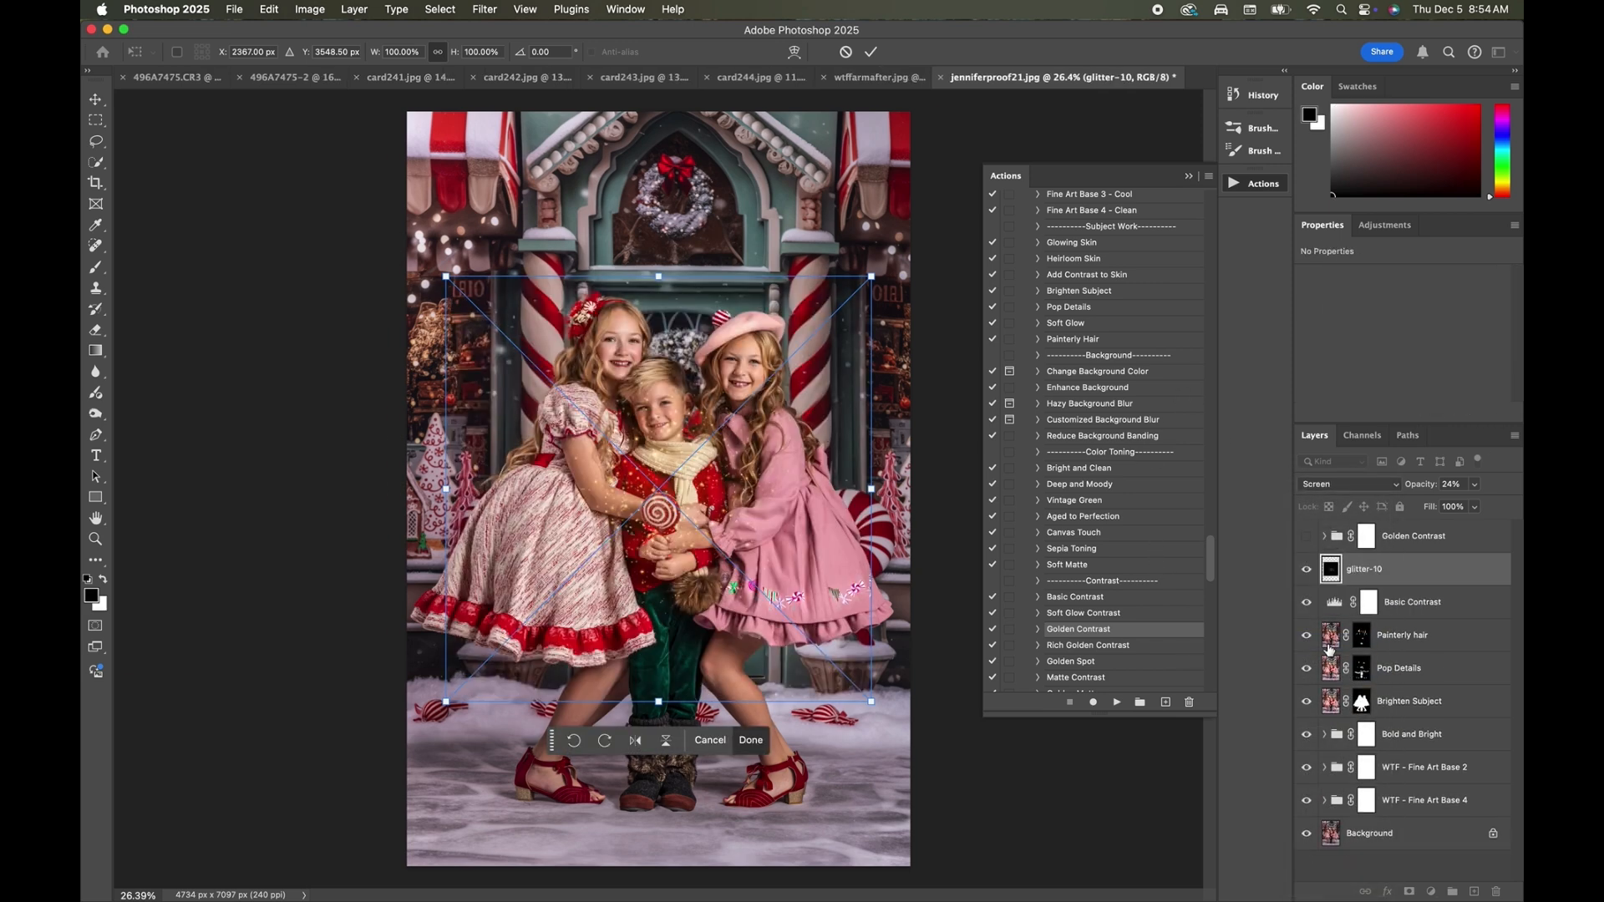
Position the glitter-10 overlay over the shop window at the photo's left, duplicate it, and move the copy over the right-hand window.
{"action": "left_click_drag", "start_coordinate": [638, 507], "coordinate": [401, 373]}
{"action": "key", "text": "Return"}
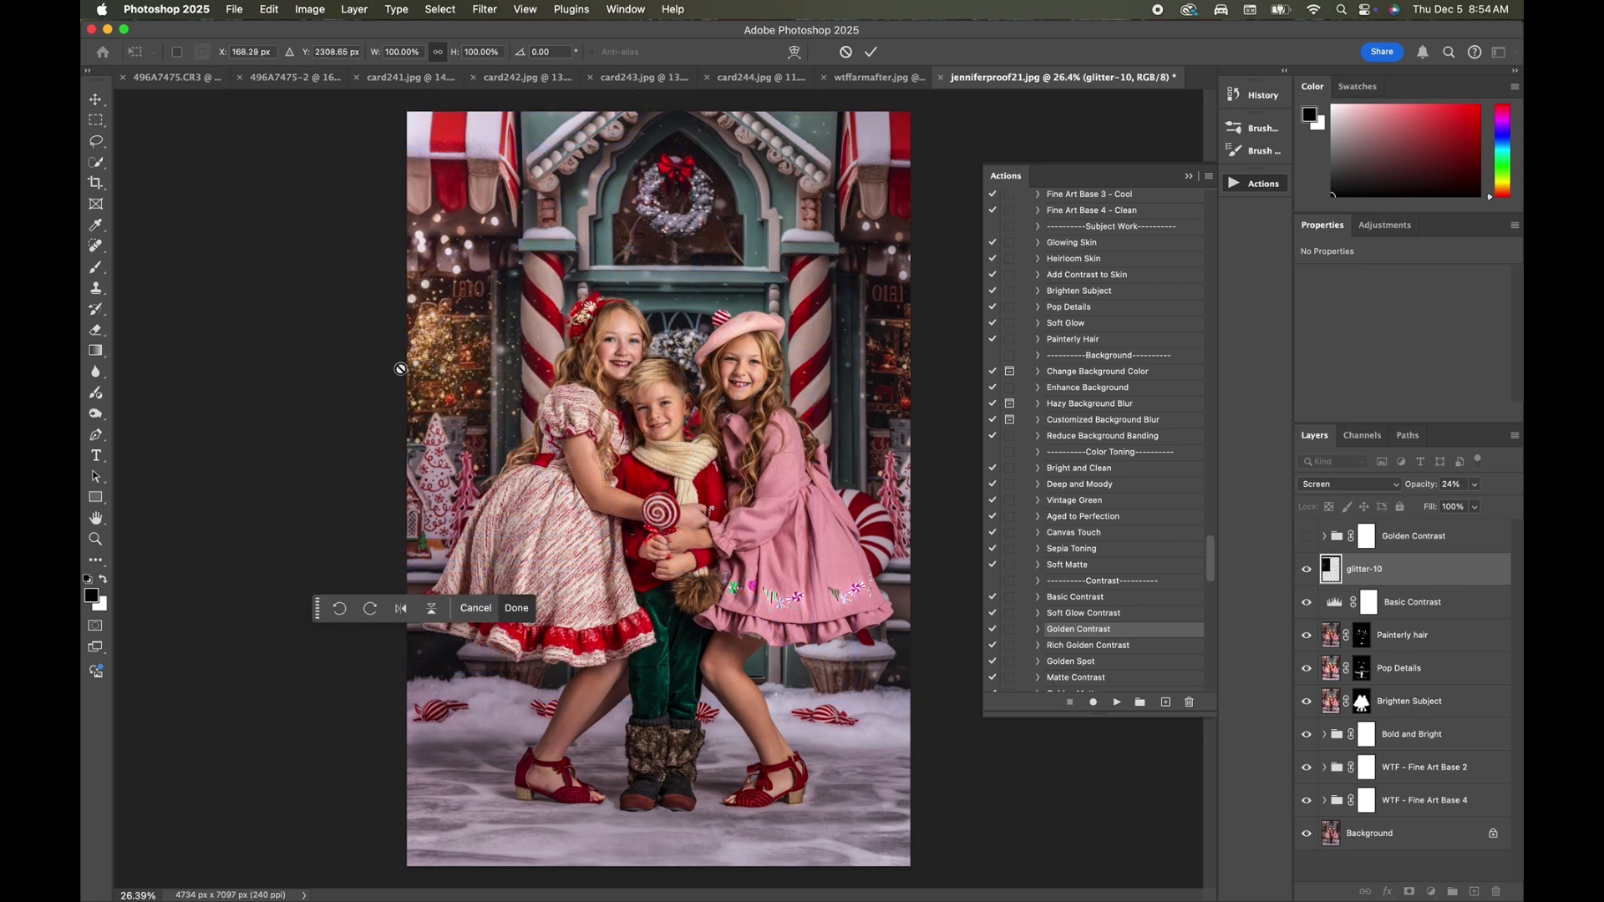
{"action": "key", "text": "ctrl+j"}
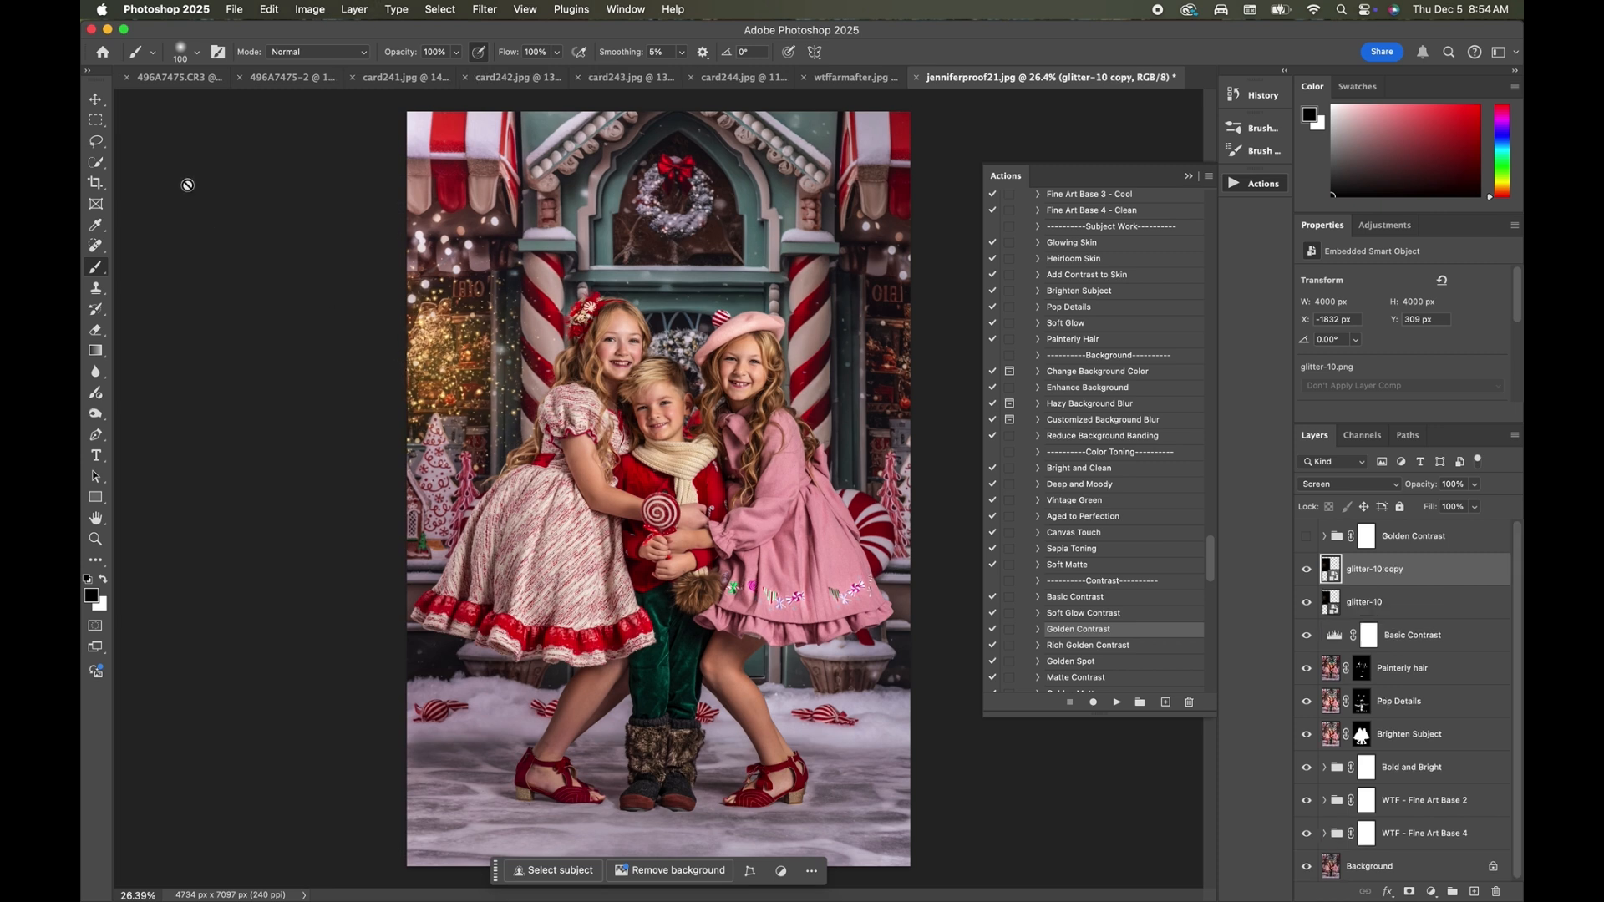
{"action": "left_click", "coordinate": [95, 99]}
{"action": "left_click_drag", "start_coordinate": [426, 379], "coordinate": [919, 381]}
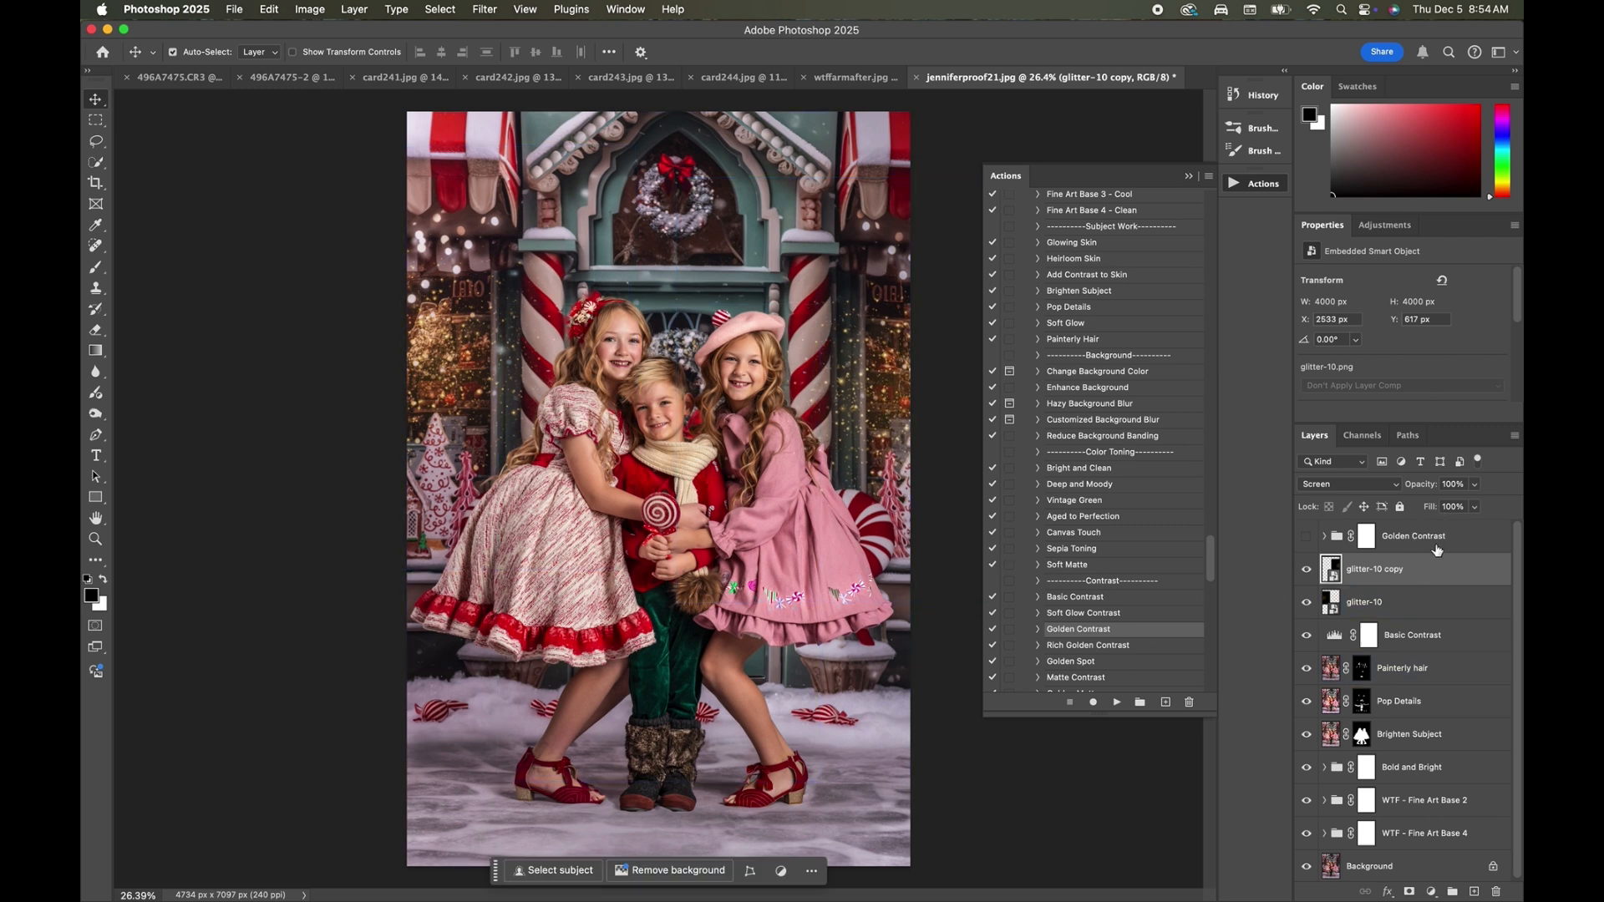
Add a layer mask to glitter-10 copy and paint black with an 800 px brush to remove glitter from the girl in pink.
{"action": "left_click", "coordinate": [1409, 891]}
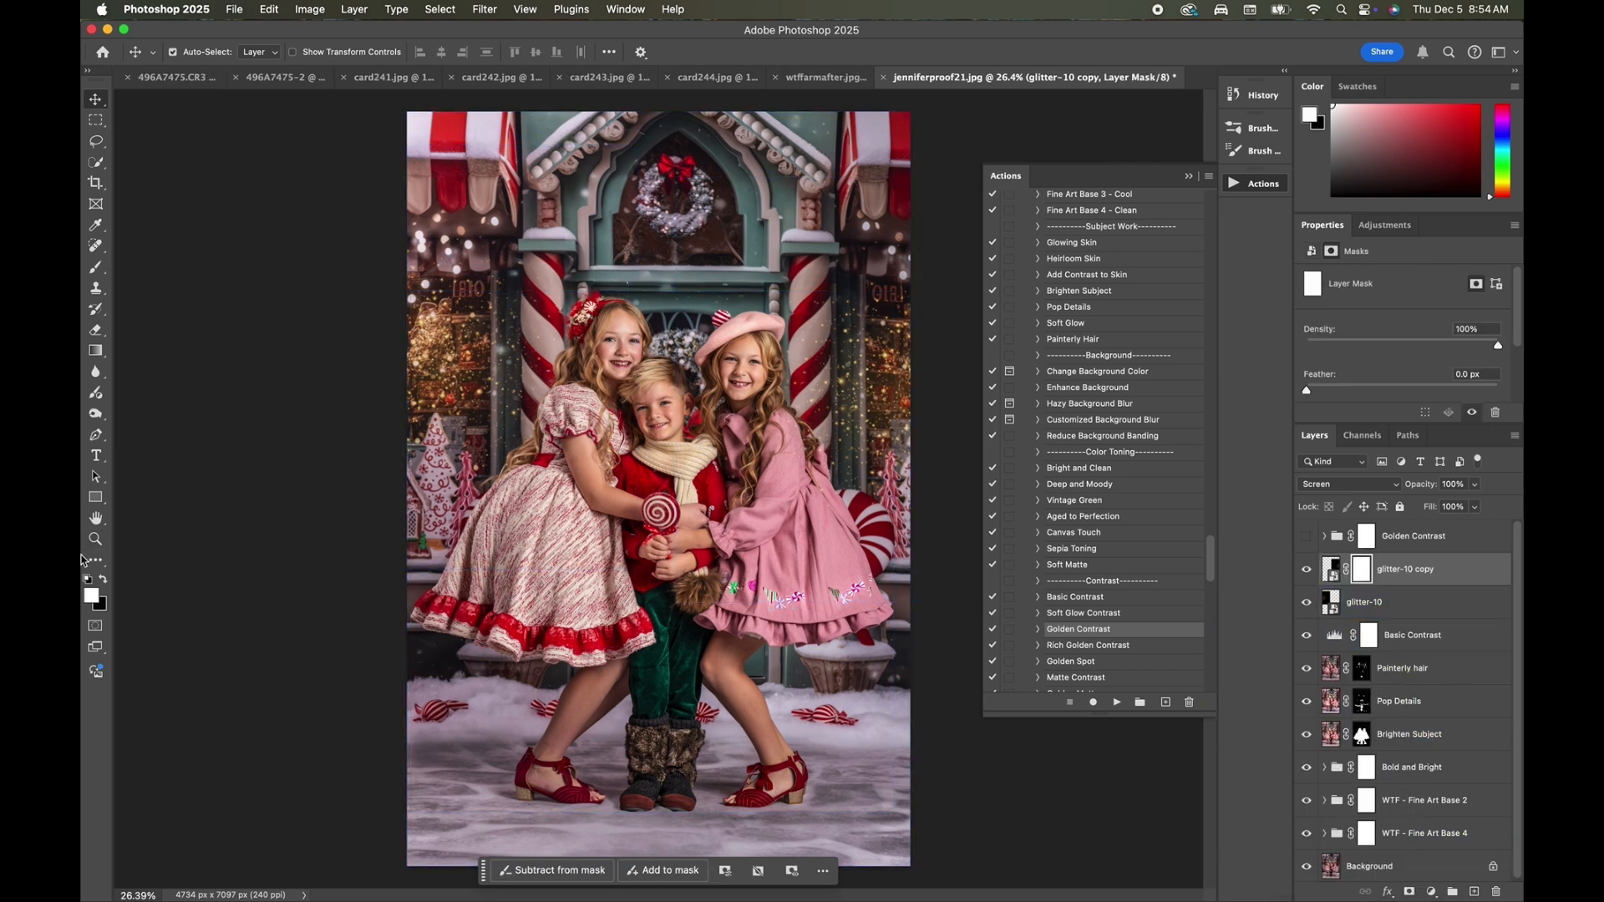
{"action": "left_click", "coordinate": [103, 580]}
{"action": "left_click", "coordinate": [96, 267]}
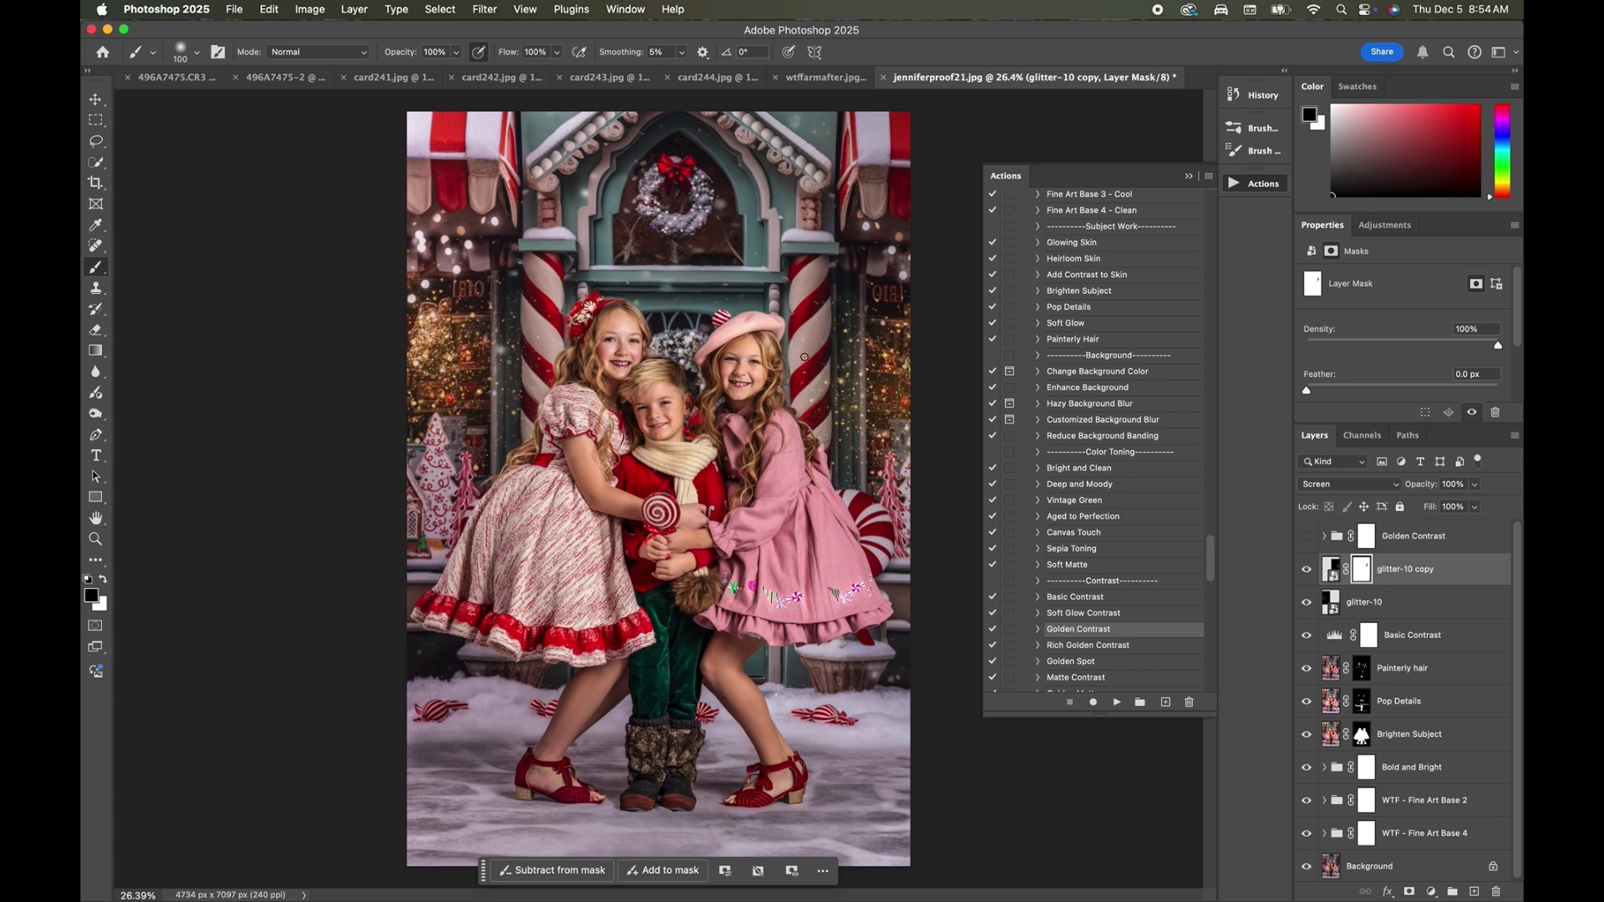
{"action": "key", "text": "bracketright"}
{"action": "key", "text": "bracketright"}
{"action": "key", "text": "bracketright"}
{"action": "key", "text": "bracketright"}
{"action": "key", "text": "bracketright"}
{"action": "key", "text": "bracketright"}
{"action": "key", "text": "bracketright"}
{"action": "key", "text": "bracketright"}
{"action": "key", "text": "bracketright"}
{"action": "key", "text": "bracketright"}
{"action": "left_click_drag", "start_coordinate": [829, 391], "coordinate": [832, 418]}
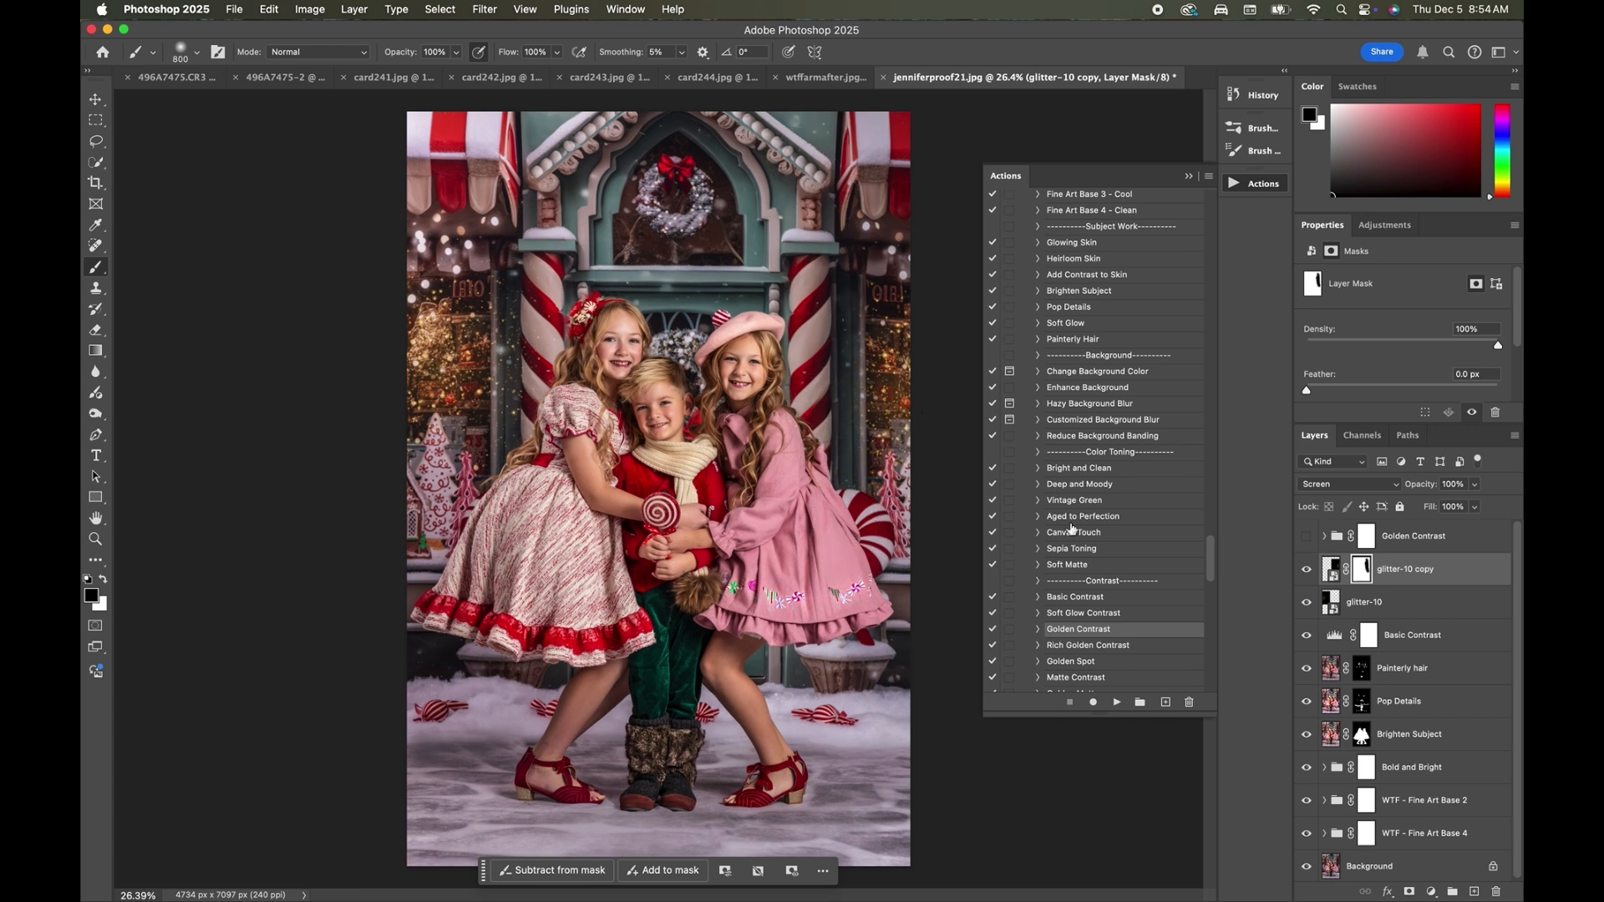
Add a layer mask to the glitter-10 layer and paint black to remove its glitter from the children.
{"action": "left_click", "coordinate": [1362, 609]}
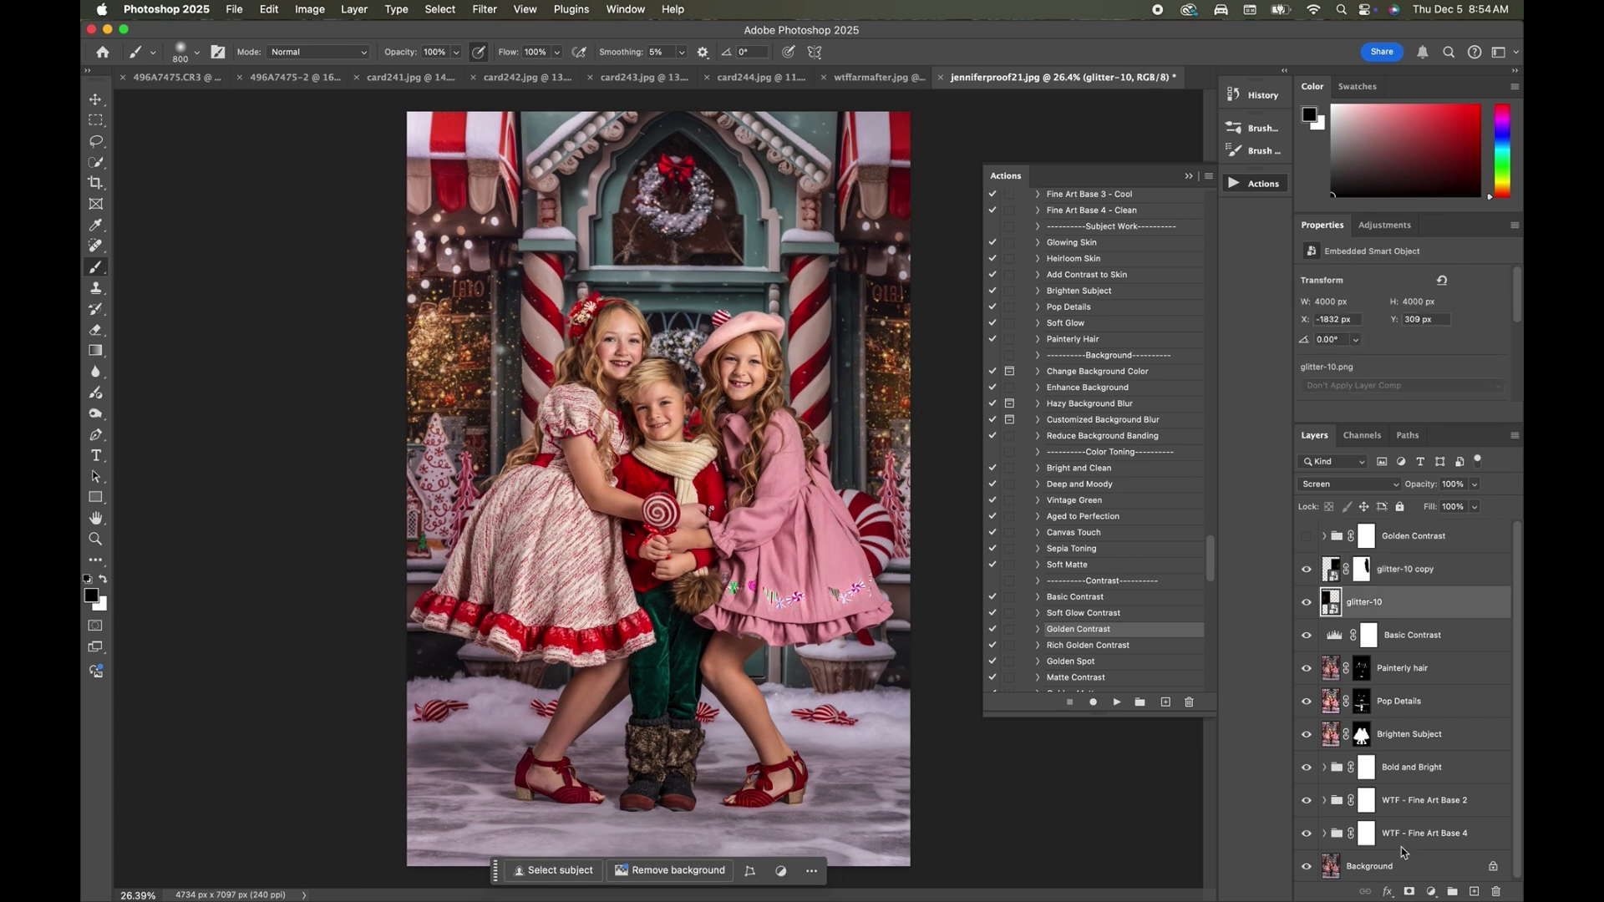
{"action": "left_click", "coordinate": [1409, 891]}
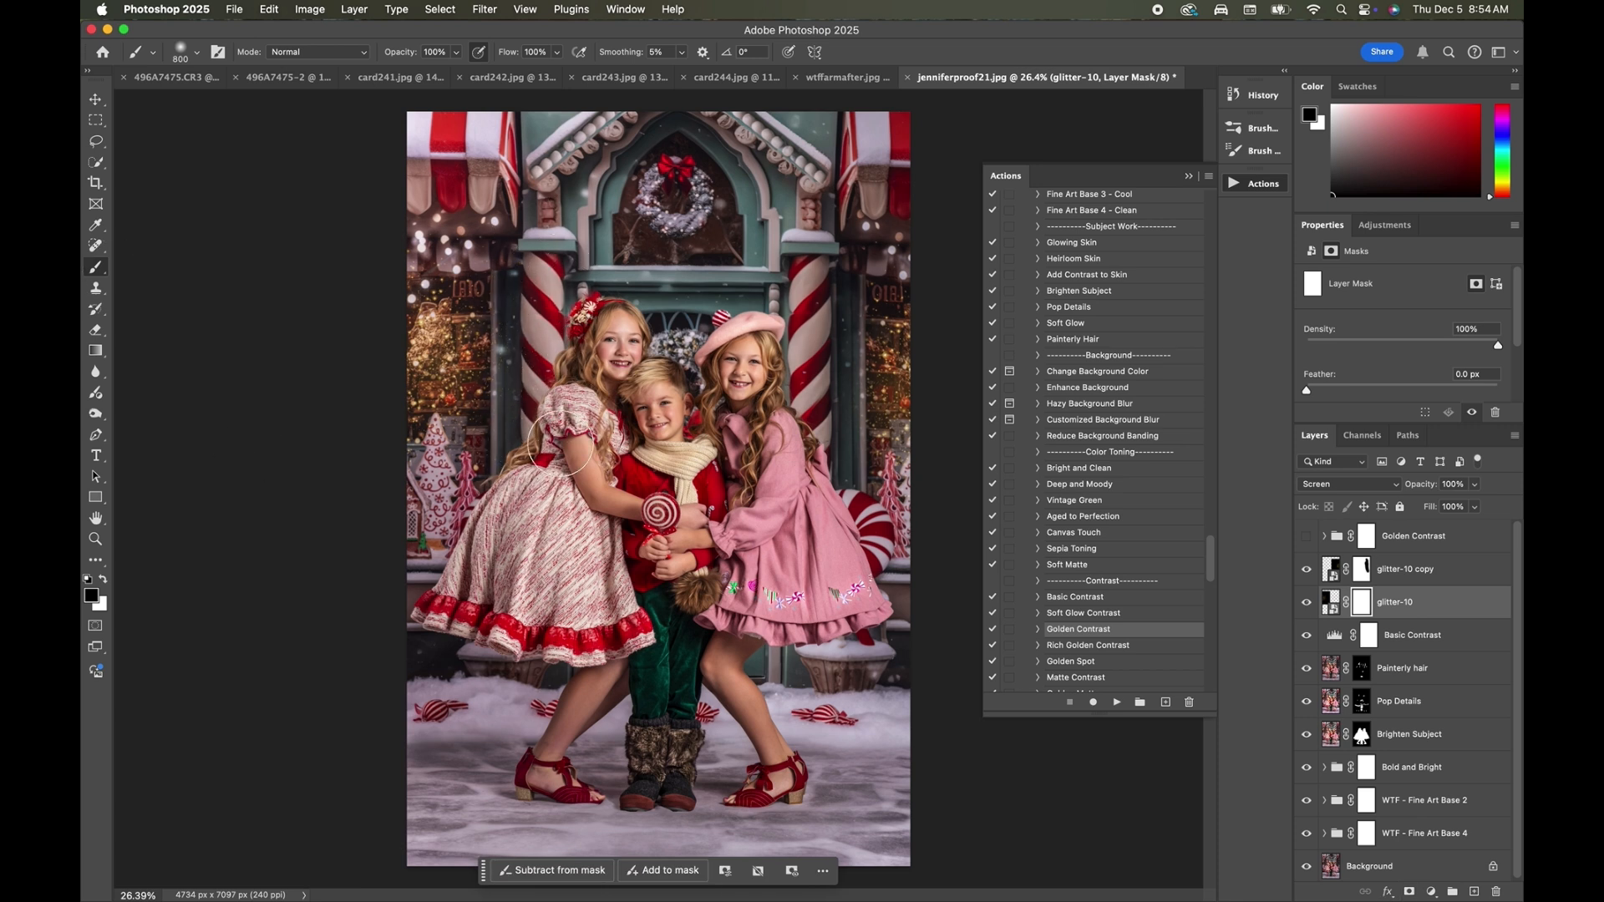
{"action": "mouse_move", "coordinate": [641, 376]}
{"action": "left_mouse_down"}
{"action": "mouse_move", "coordinate": [725, 362]}
{"action": "mouse_move", "coordinate": [787, 284]}
{"action": "left_mouse_up"}
Run the Captivating Eyes action from the WTF - Eyes set above the Golden Contrast group and expand the resulting group.
{"action": "scroll", "coordinate": [800, 443], "scroll_direction": "down", "scroll_amount": 2}
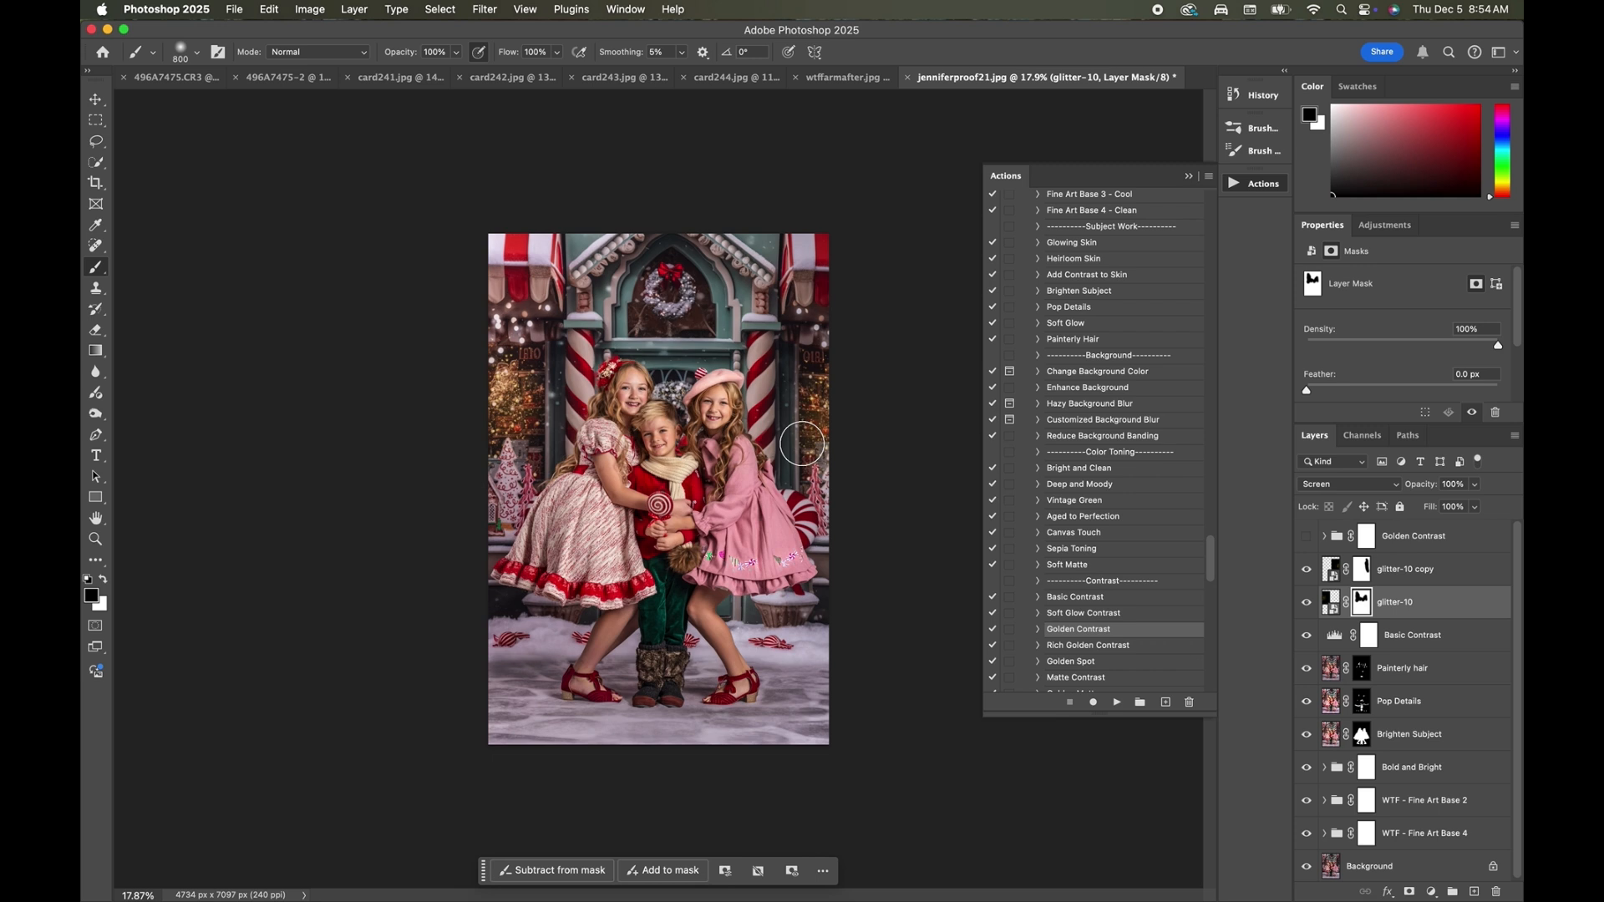
{"action": "left_click", "coordinate": [1430, 538]}
{"action": "scroll", "coordinate": [1103, 456], "scroll_direction": "up", "scroll_amount": 2}
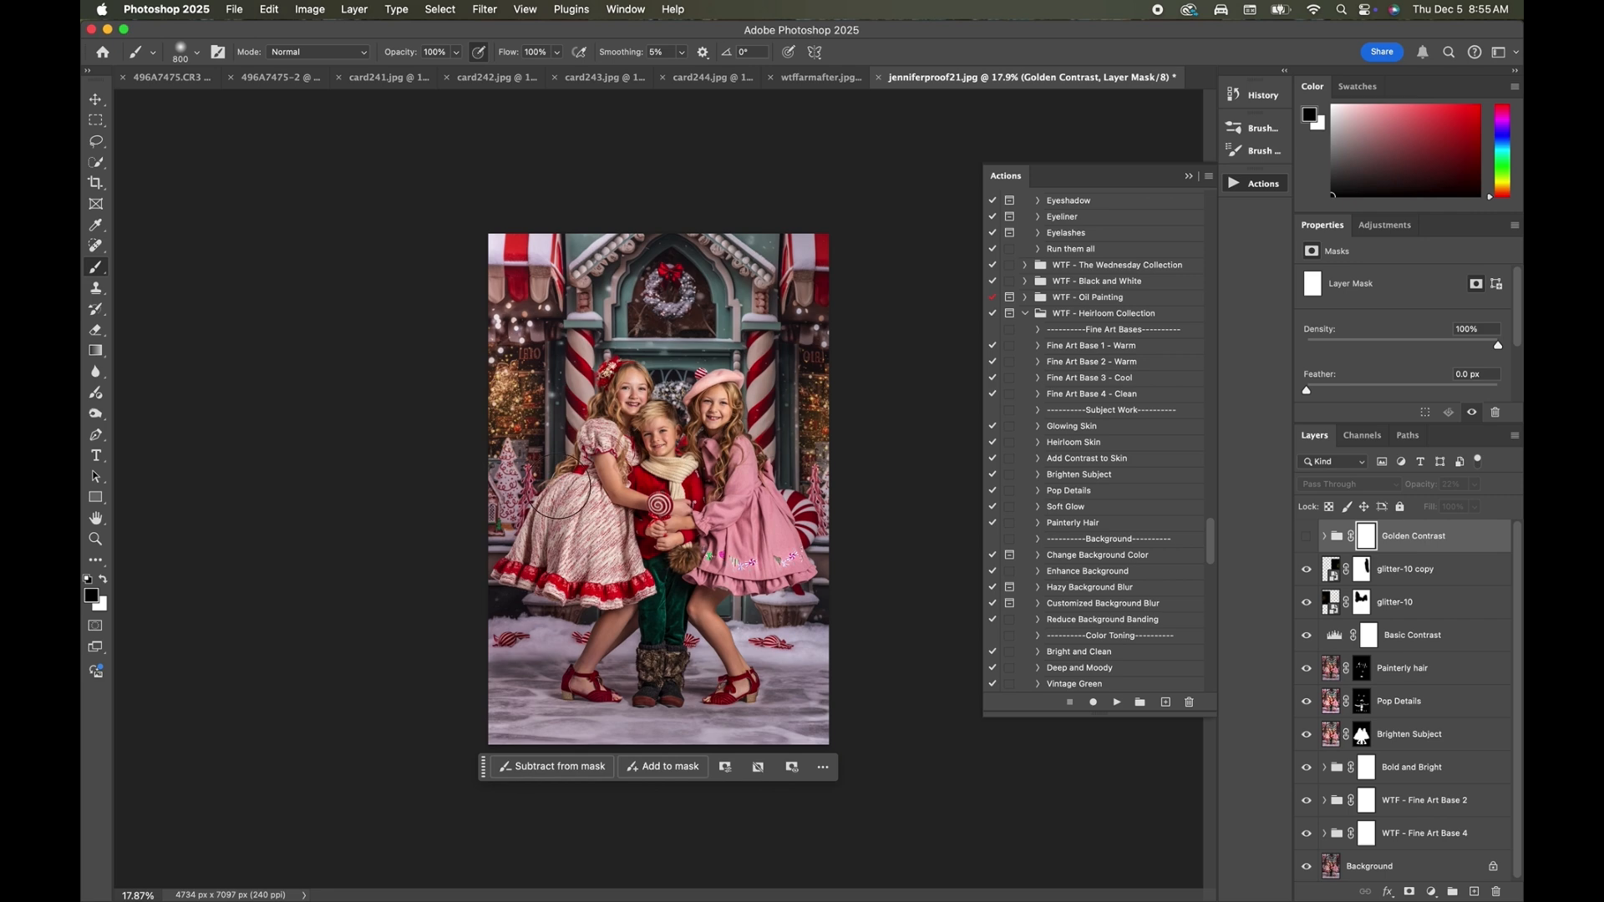
{"action": "scroll", "coordinate": [560, 494], "scroll_direction": "up", "scroll_amount": 5}
{"action": "scroll", "coordinate": [727, 398], "scroll_direction": "up", "scroll_amount": 3}
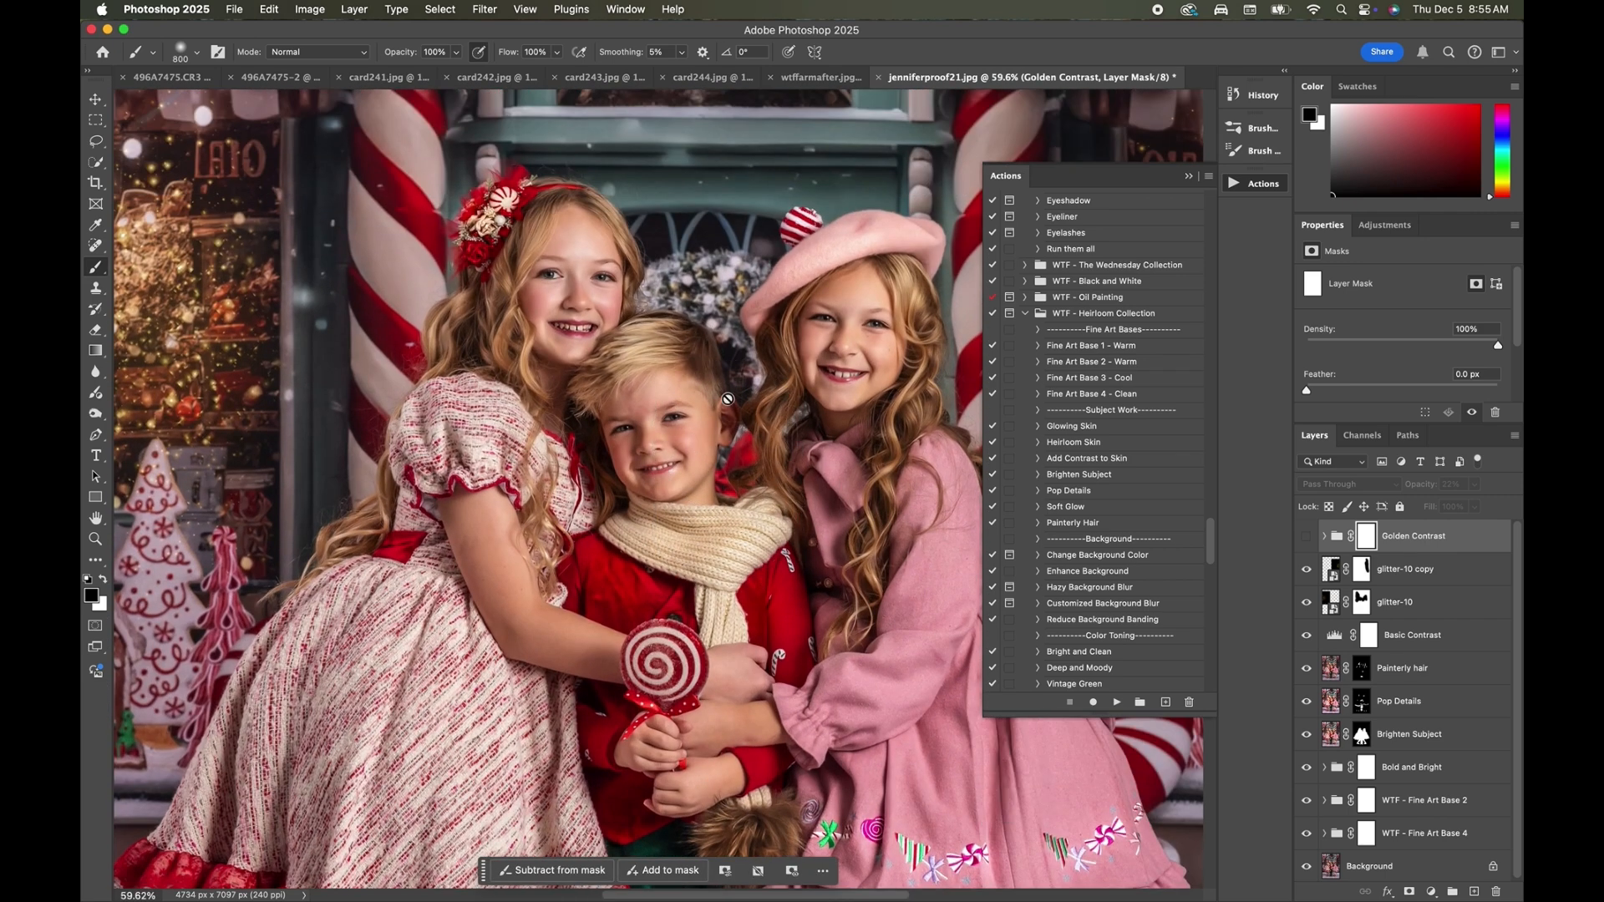
{"action": "scroll", "coordinate": [1078, 384], "scroll_direction": "up", "scroll_amount": 6}
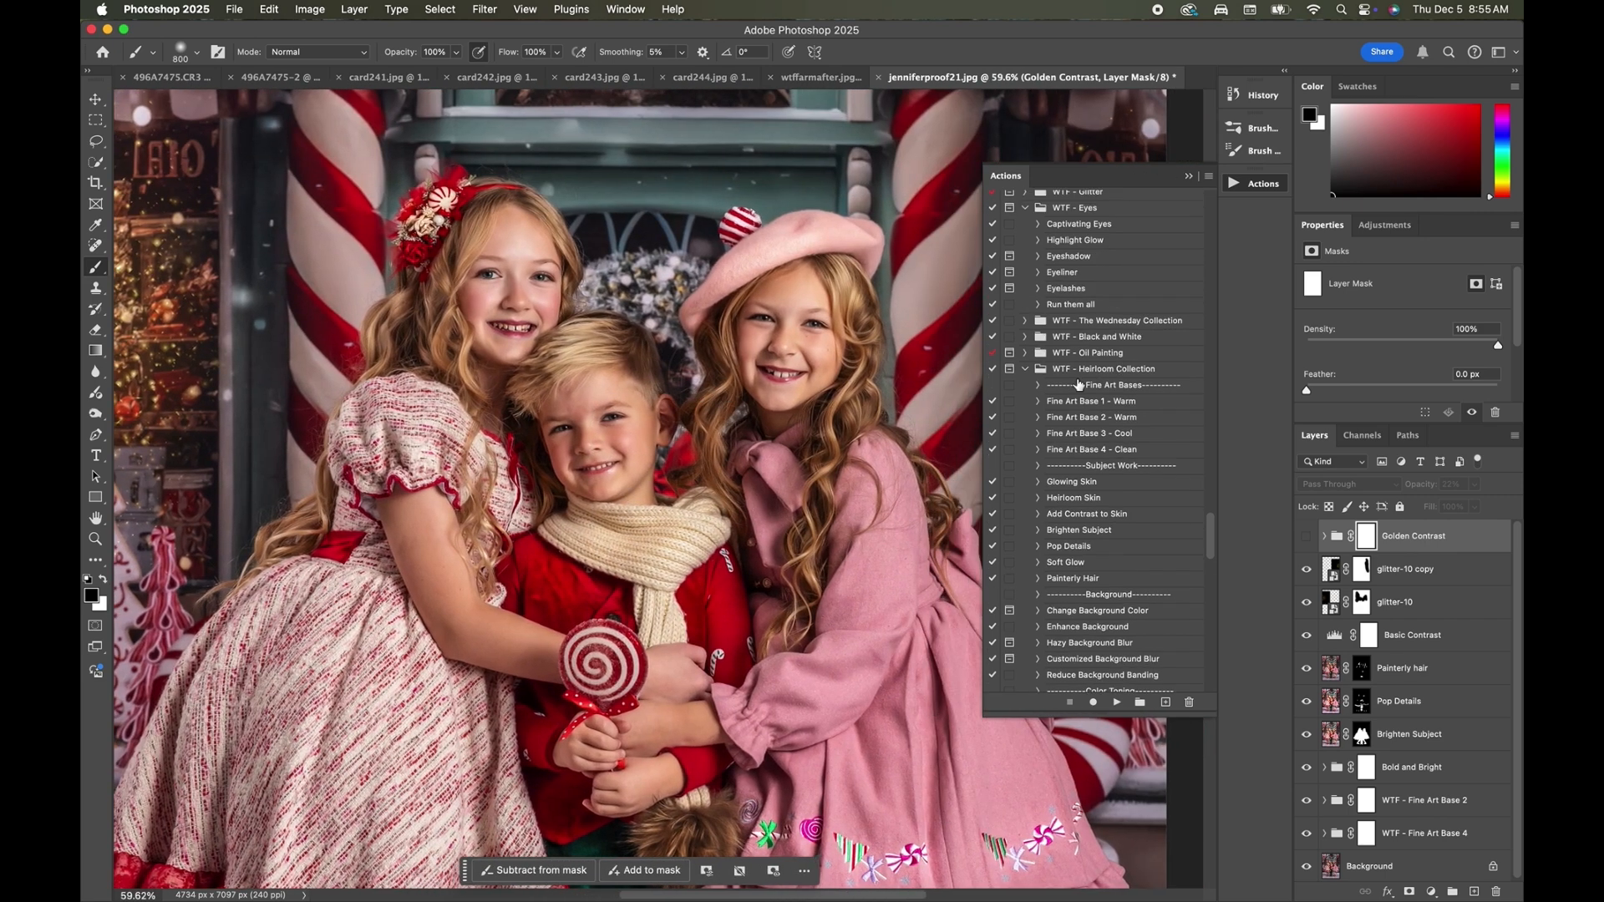
{"action": "left_click", "coordinate": [1079, 361]}
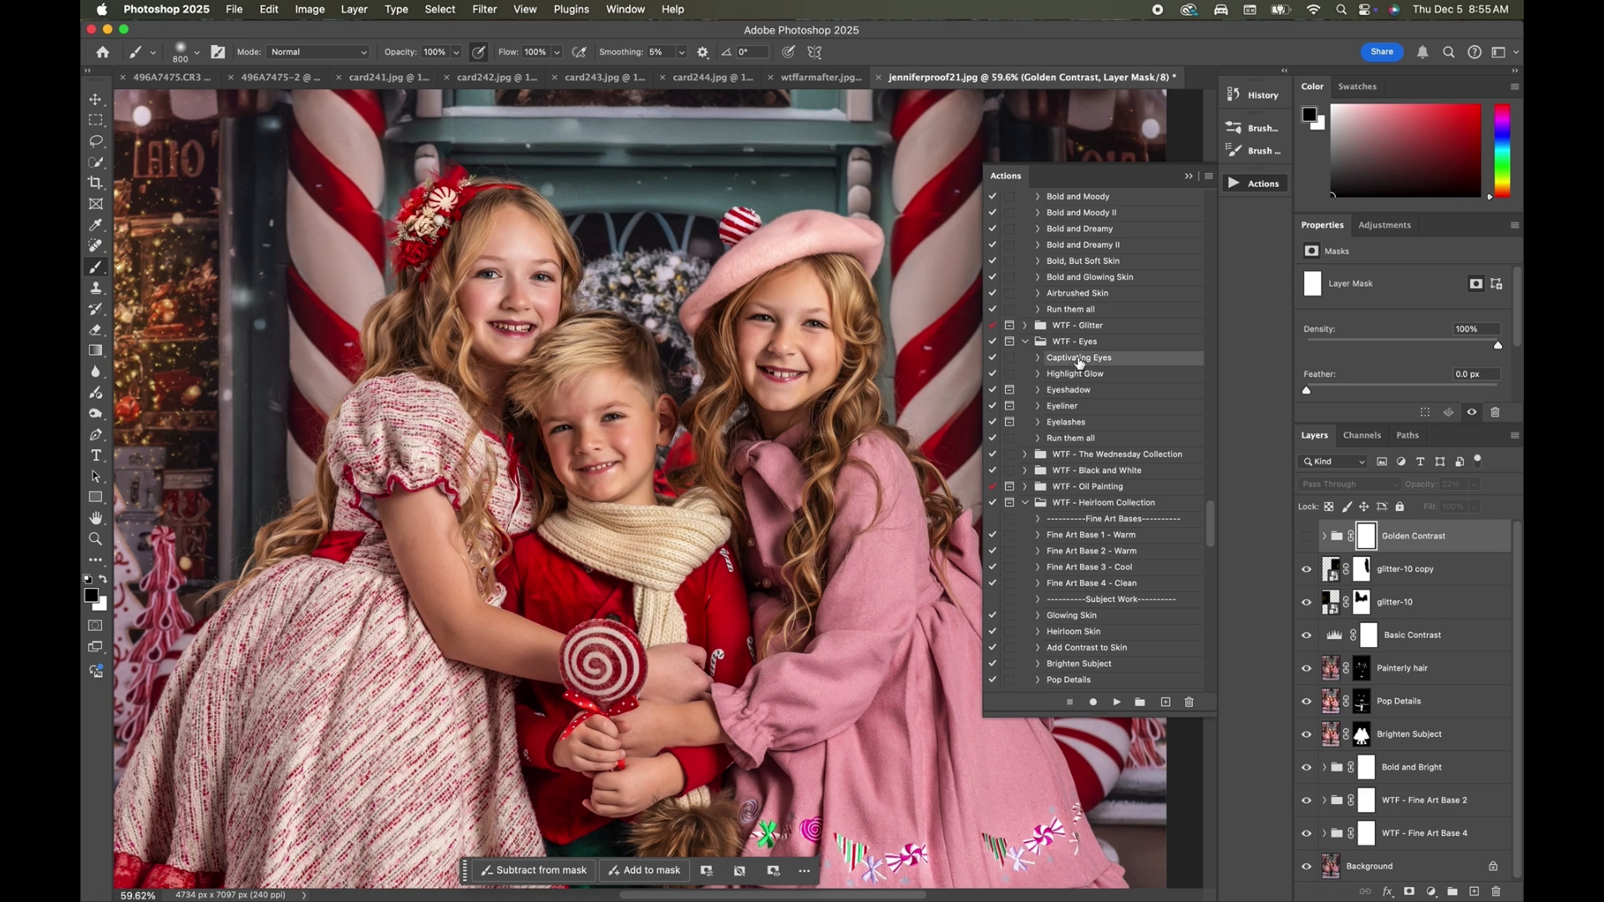
{"action": "left_click", "coordinate": [1115, 706]}
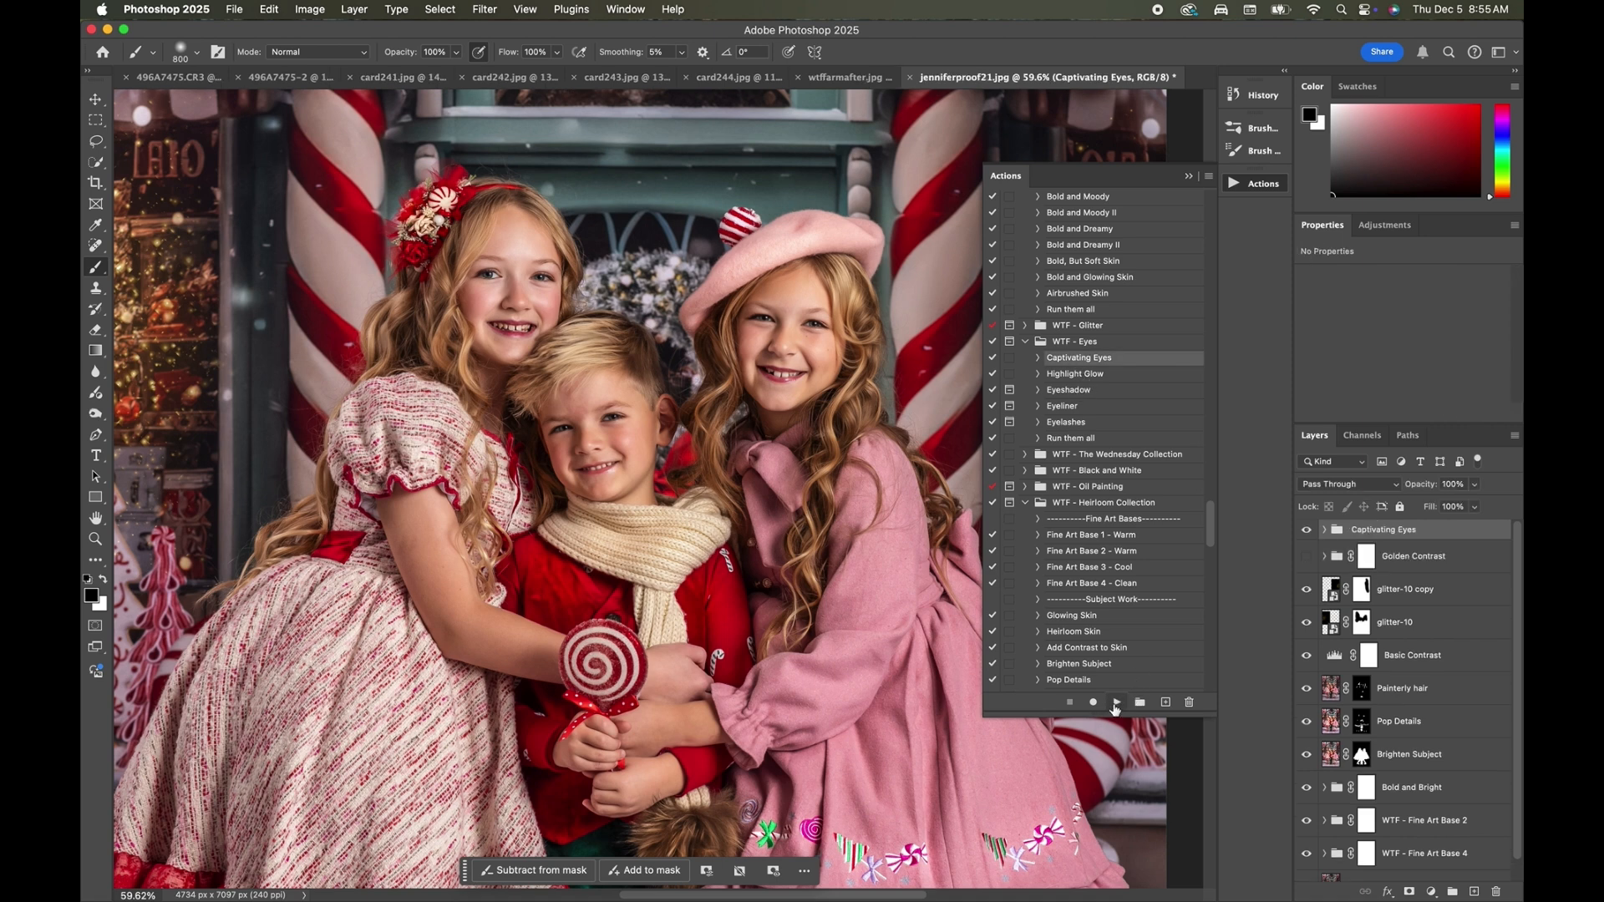
{"action": "left_click", "coordinate": [1326, 532]}
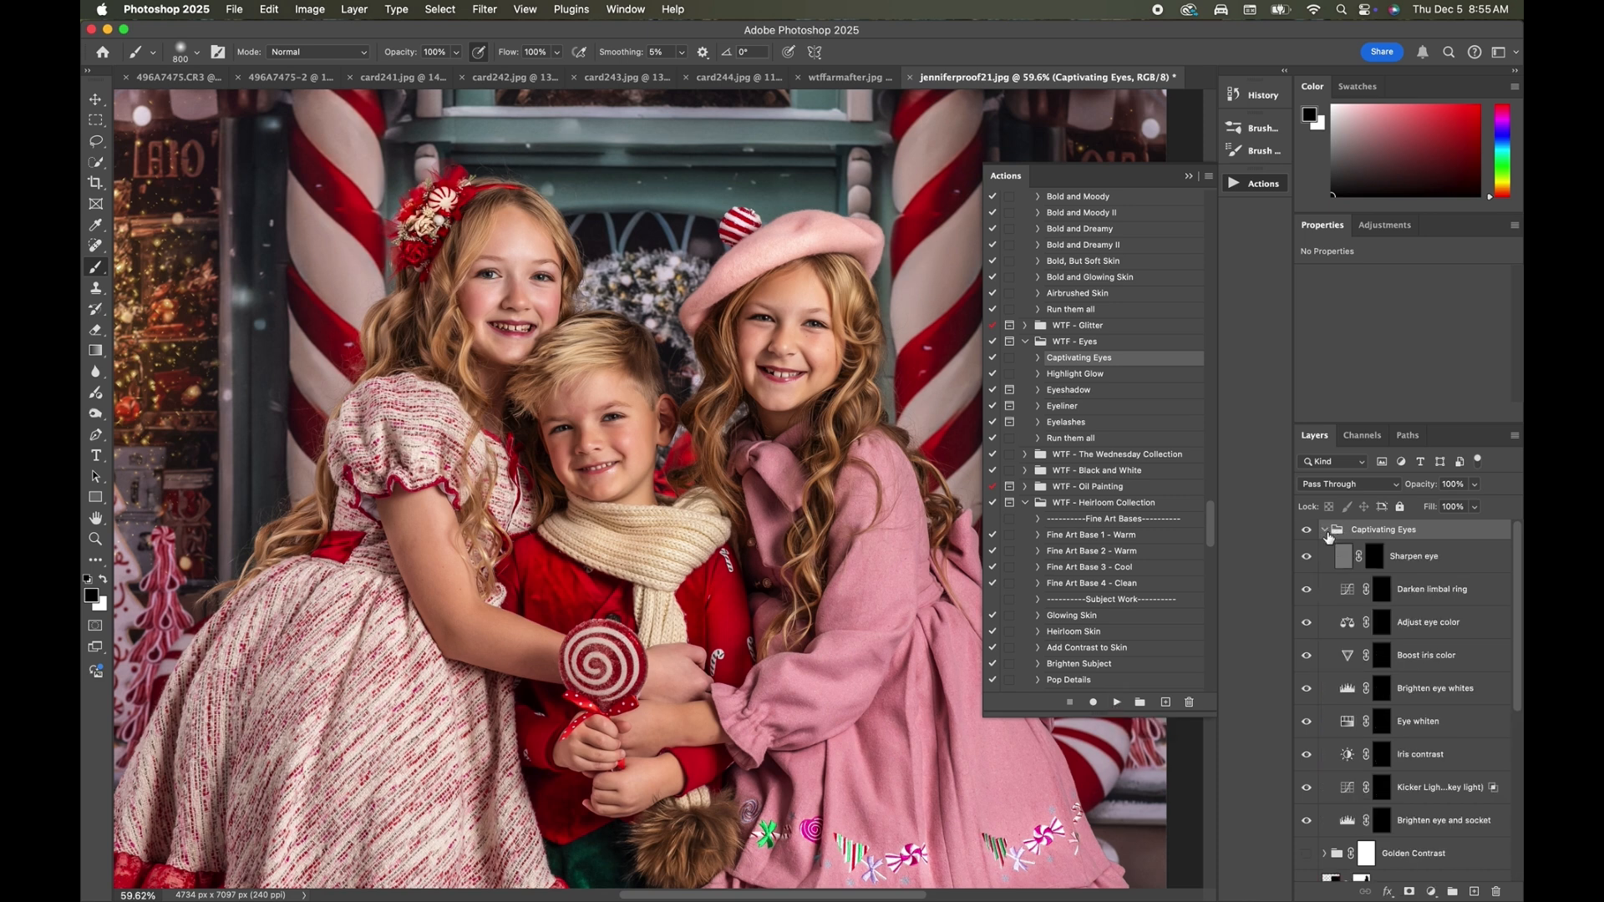
Paint white over the children's eyes on the Brighten eye and socket mask with a 150 px brush, and set the layer's opacity to 25%.
{"action": "left_click", "coordinate": [1381, 709]}
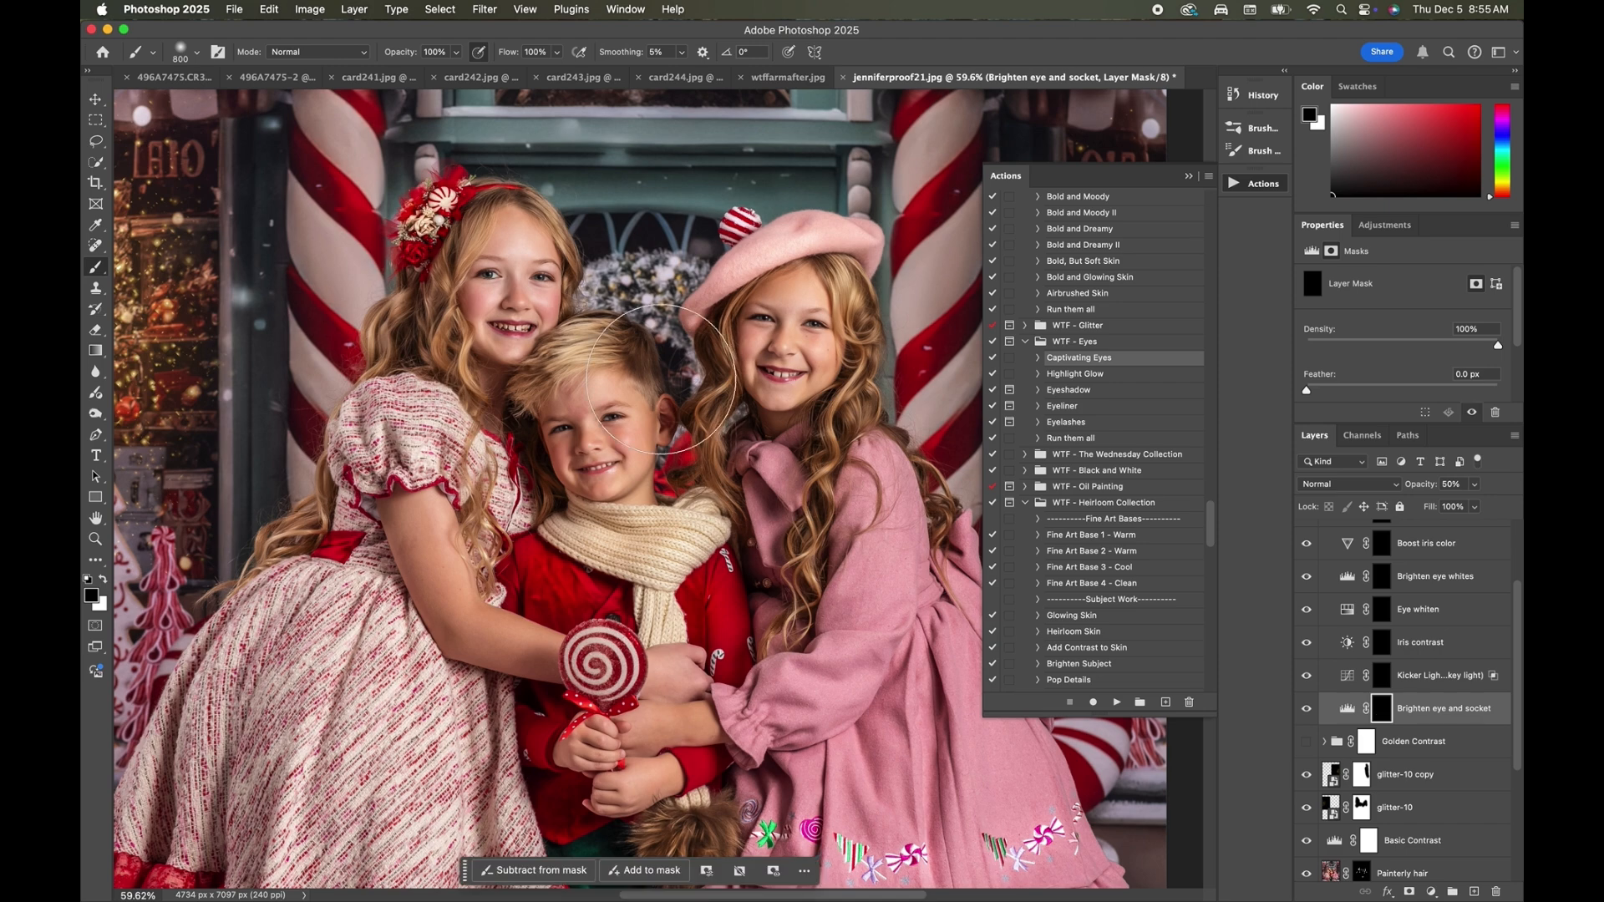
{"action": "key", "text": "["}
{"action": "key", "text": "["}
{"action": "key", "text": "["}
{"action": "key", "text": "["}
{"action": "key", "text": "["}
{"action": "key", "text": "["}
{"action": "key", "text": "["}
{"action": "key", "text": "["}
{"action": "key", "text": "["}
{"action": "key", "text": "super+plus"}
{"action": "key", "text": "super+plus"}
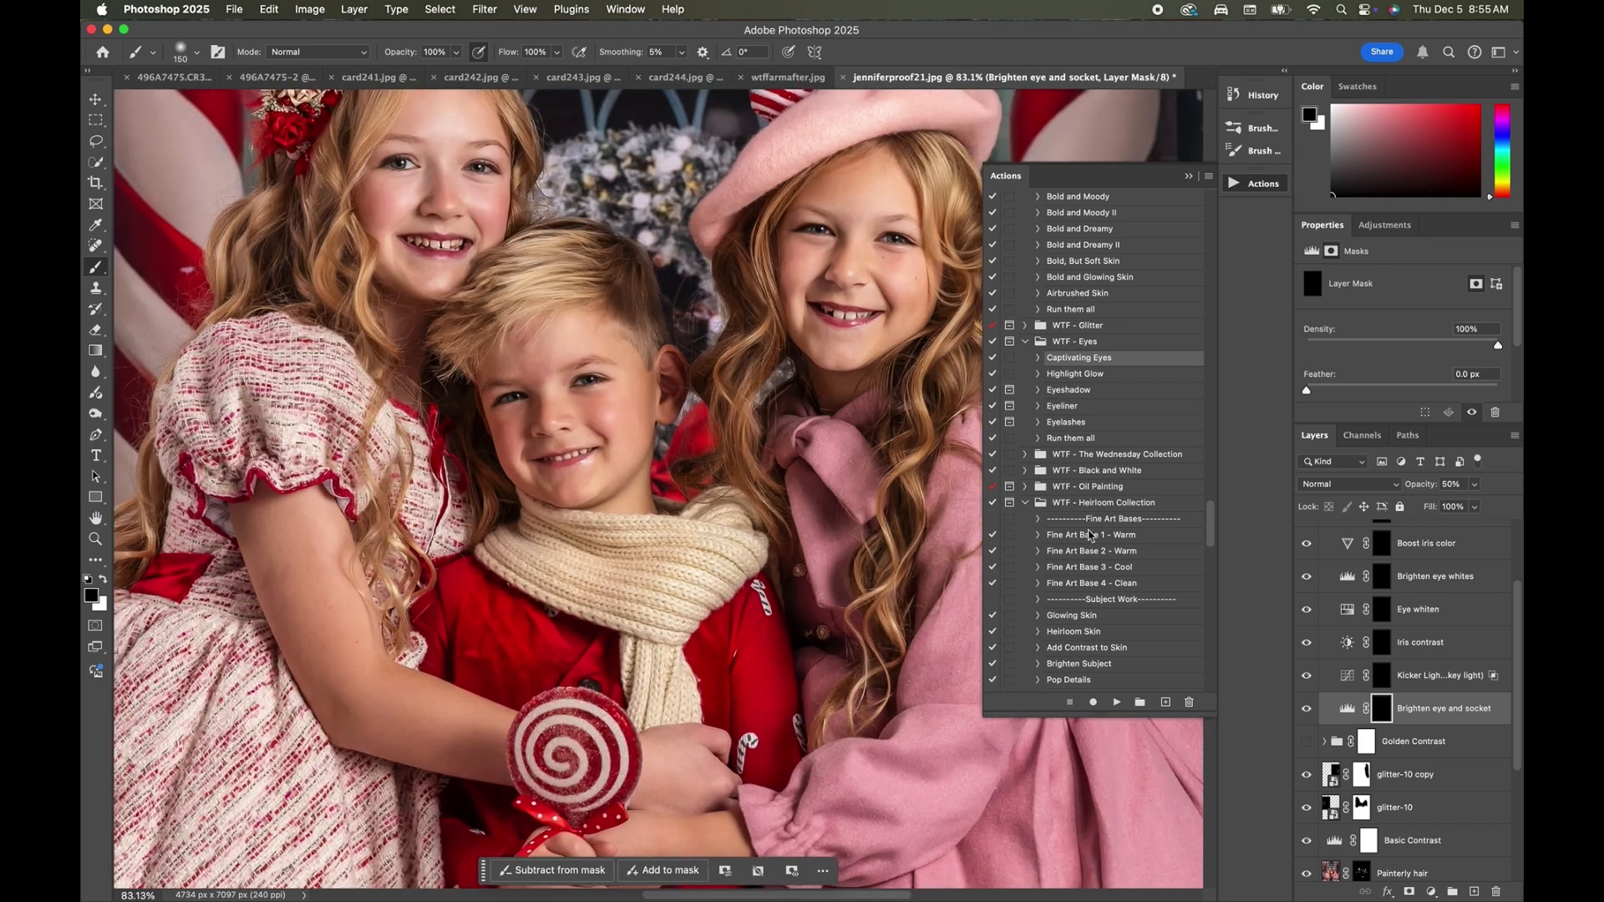
{"action": "scroll", "coordinate": [524, 357], "scroll_direction": "up", "scroll_amount": 3}
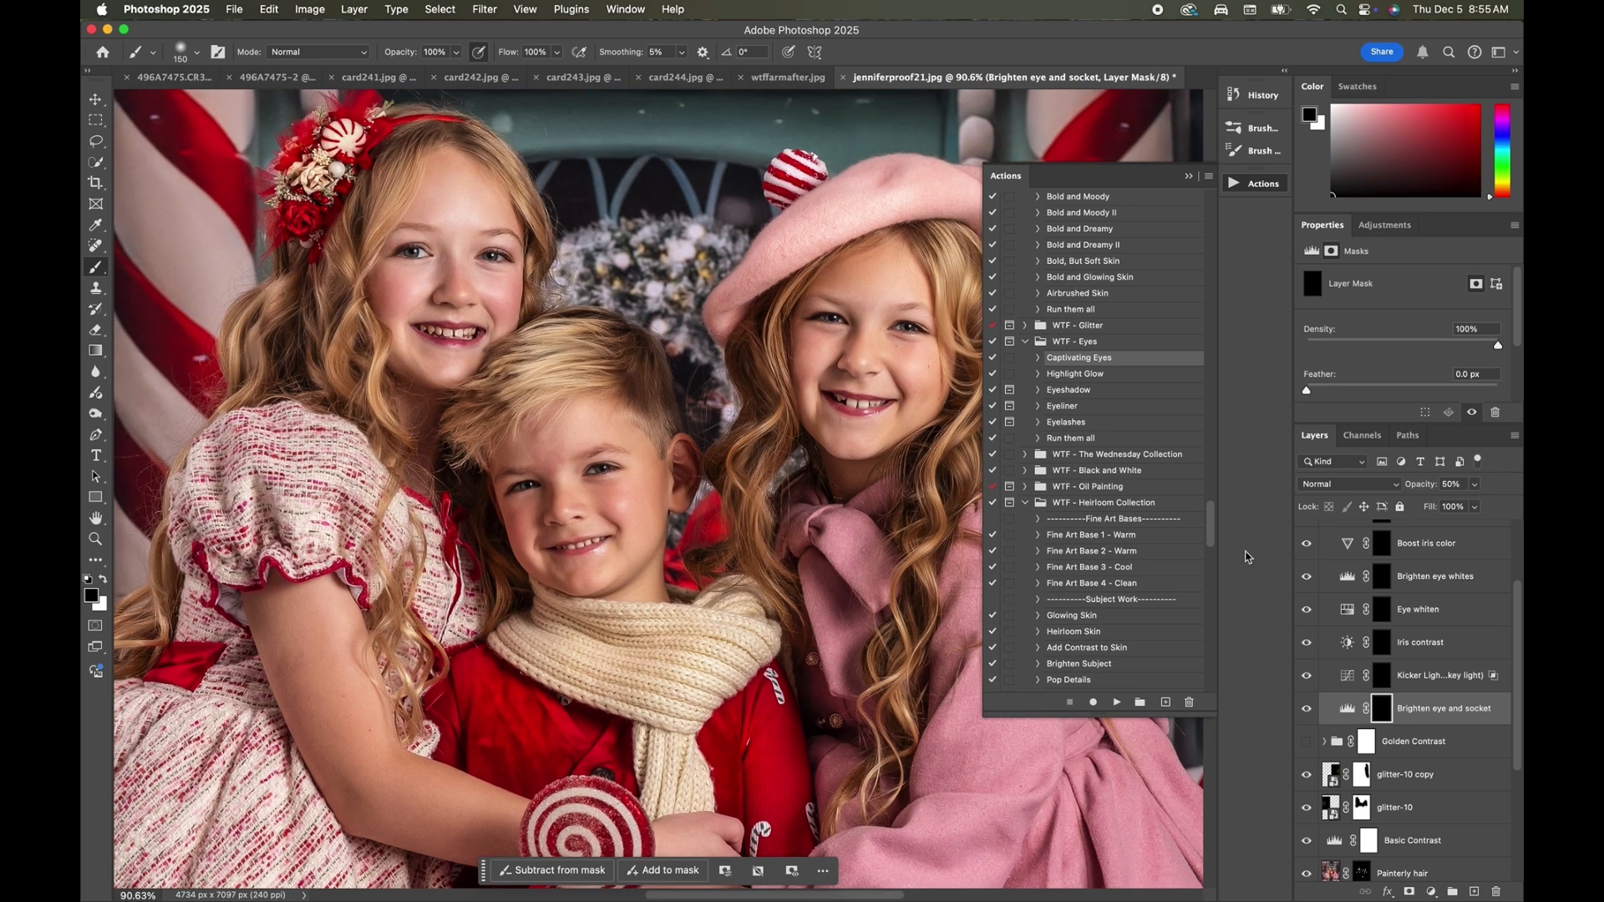
{"action": "key", "text": "x"}
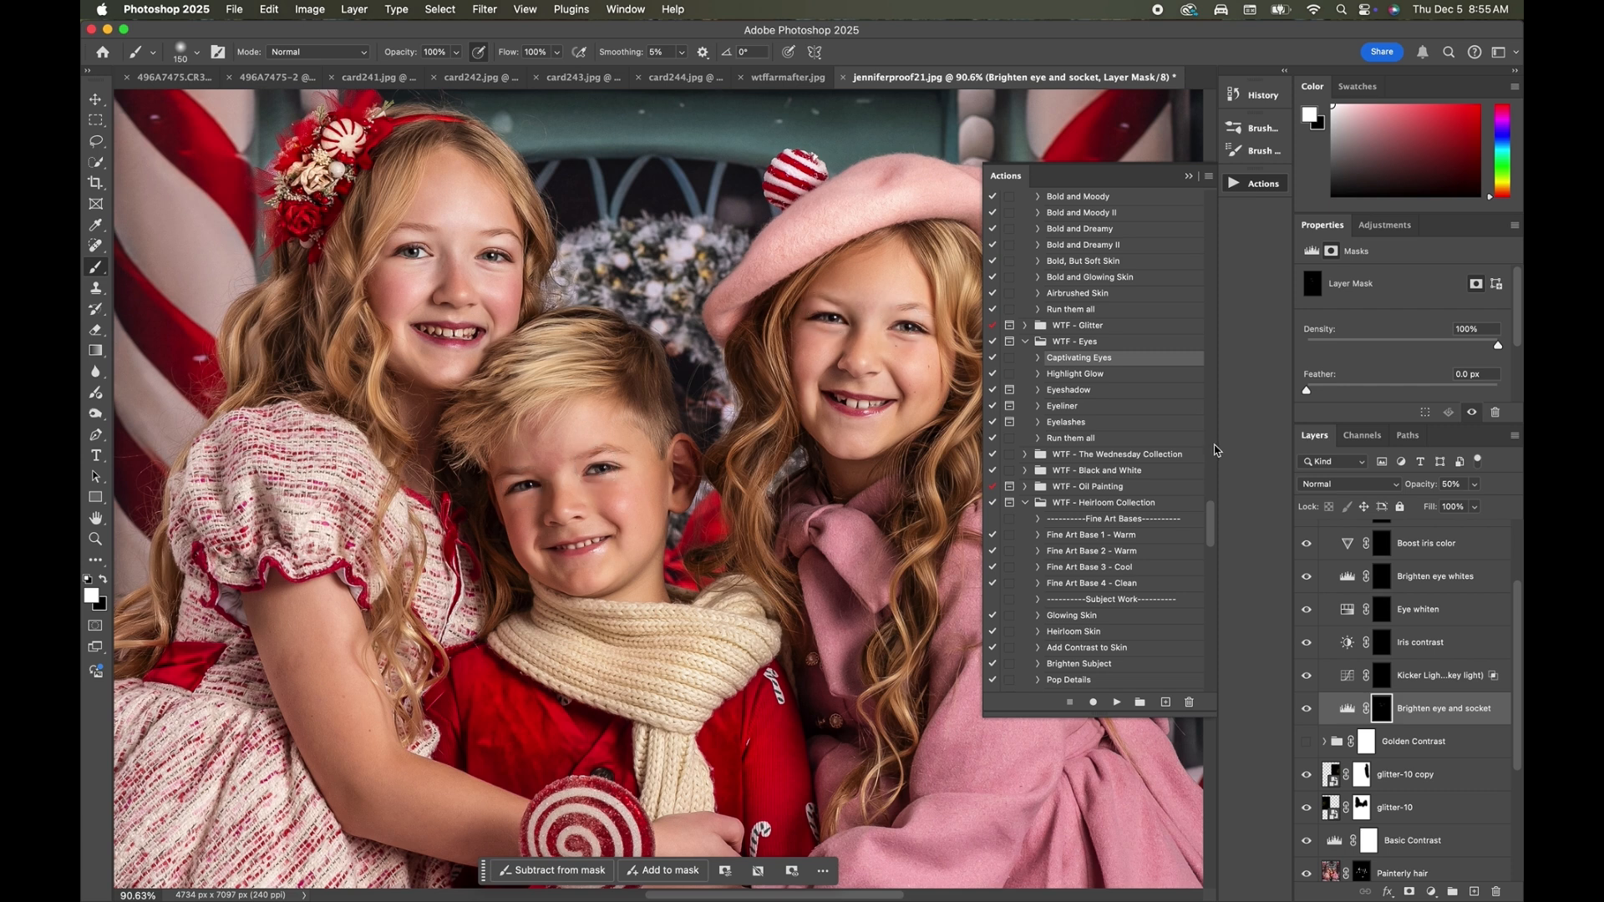
{"action": "left_click", "coordinate": [1474, 485]}
{"action": "left_click_drag", "start_coordinate": [1475, 506], "coordinate": [1476, 505]}
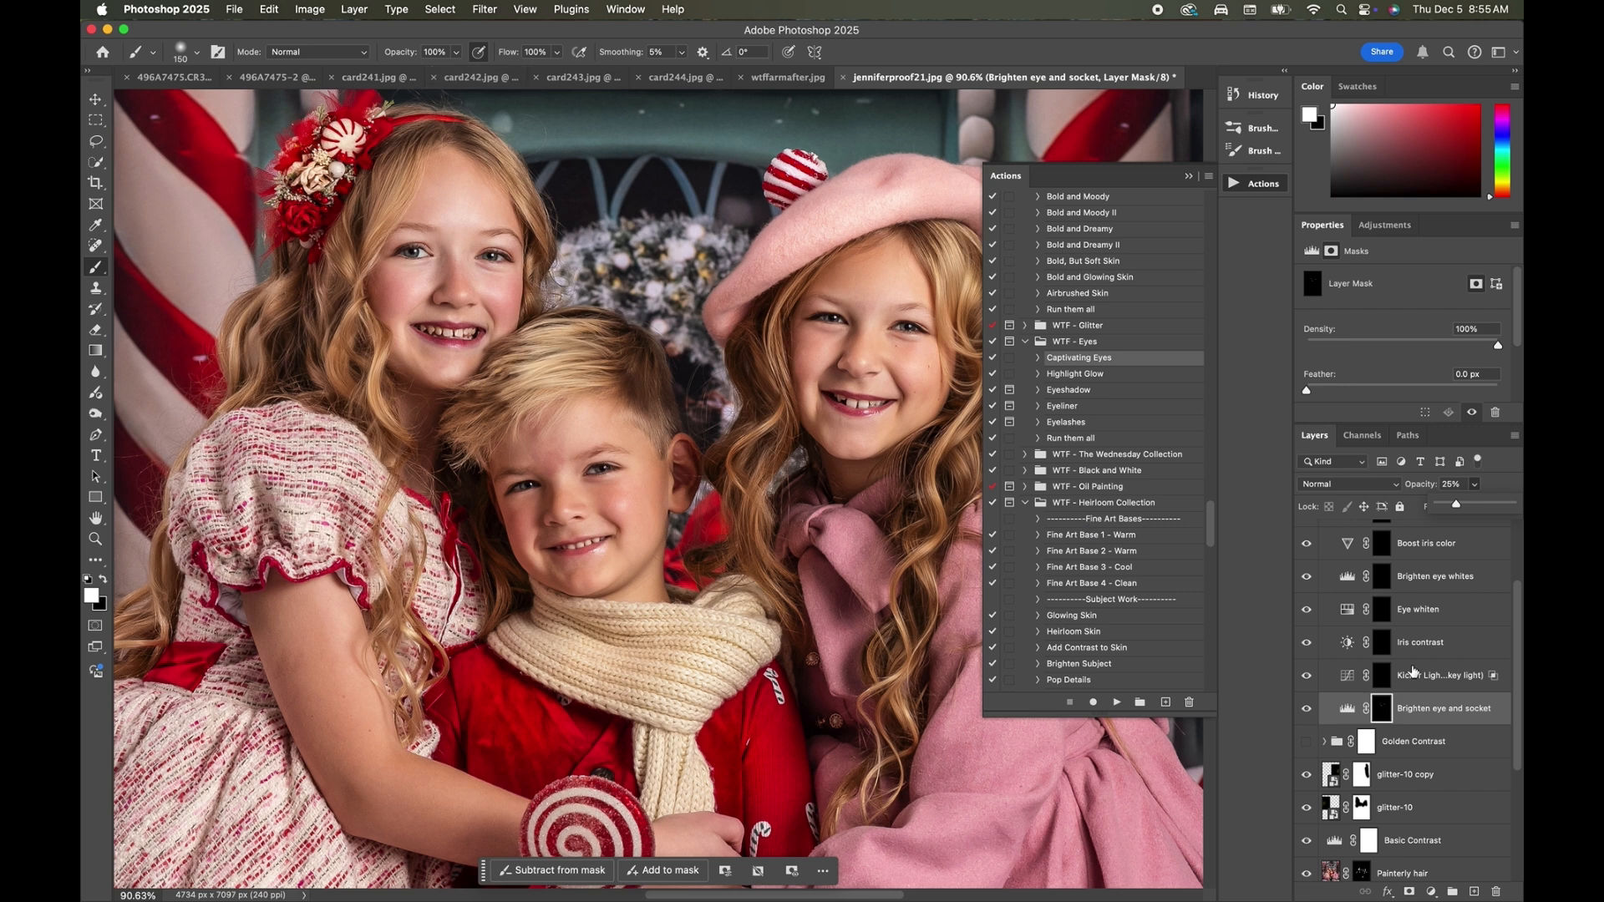
Paint white on the Kicker Light mask over the children's lower irises with a 10 px brush.
{"action": "left_click", "coordinate": [1380, 676]}
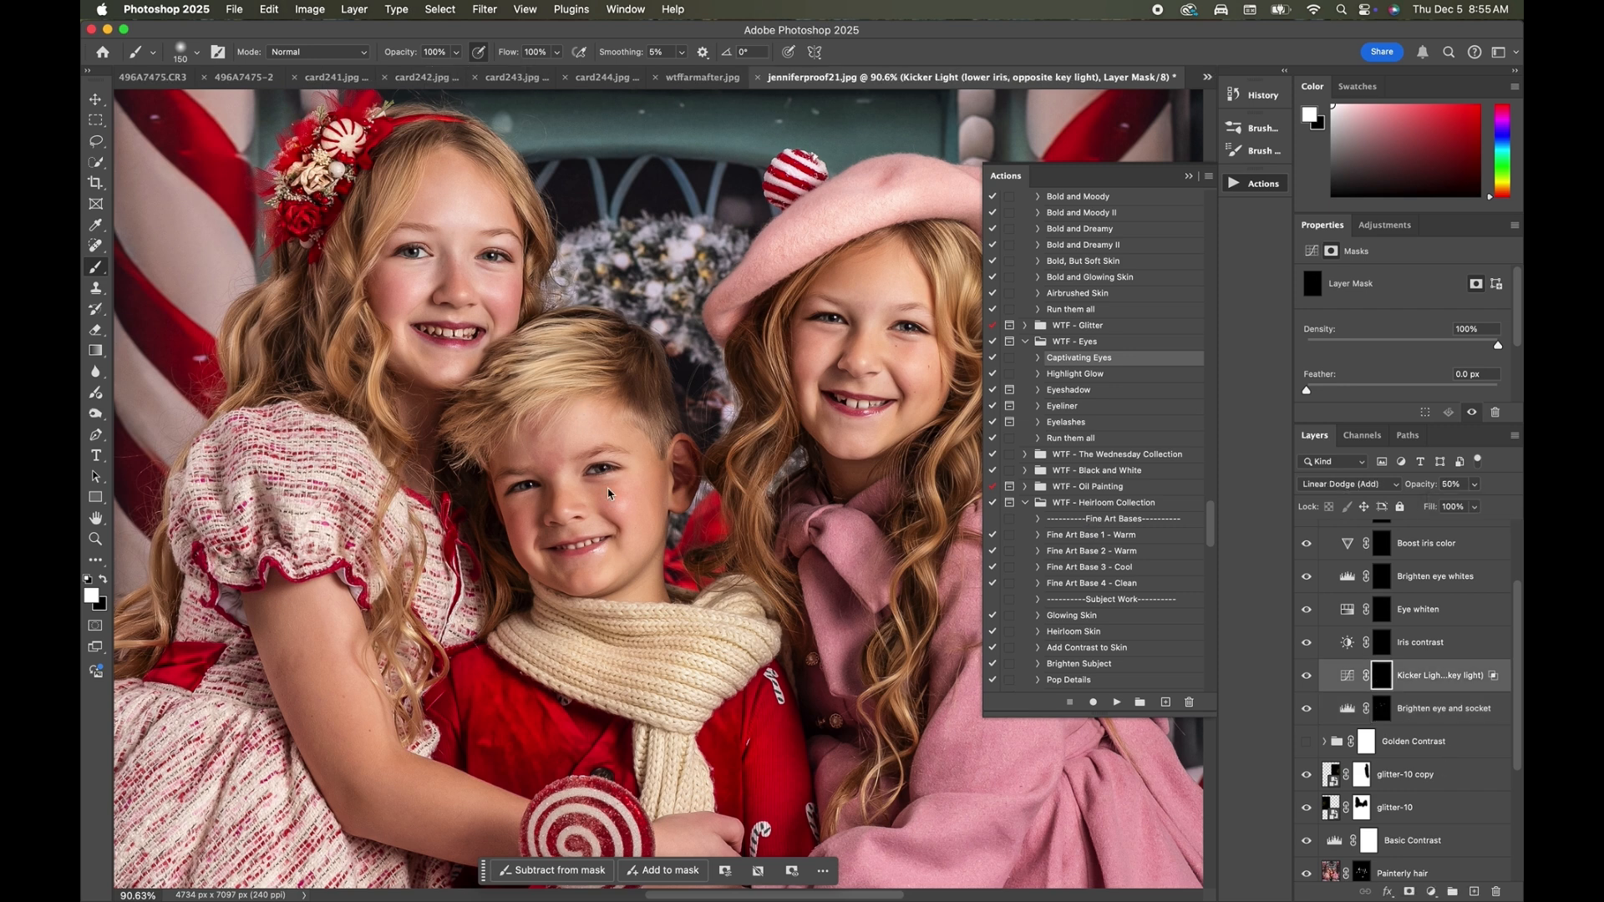
{"action": "key", "text": "bracketleft"}
{"action": "key", "text": "bracketleft"}
{"action": "key", "text": "bracketleft"}
{"action": "key", "text": "bracketleft"}
{"action": "key", "text": "bracketleft"}
{"action": "key", "text": "bracketleft"}
{"action": "key", "text": "bracketleft"}
{"action": "key", "text": "bracketleft"}
{"action": "scroll", "coordinate": [608, 488], "scroll_direction": "up", "scroll_amount": 2}
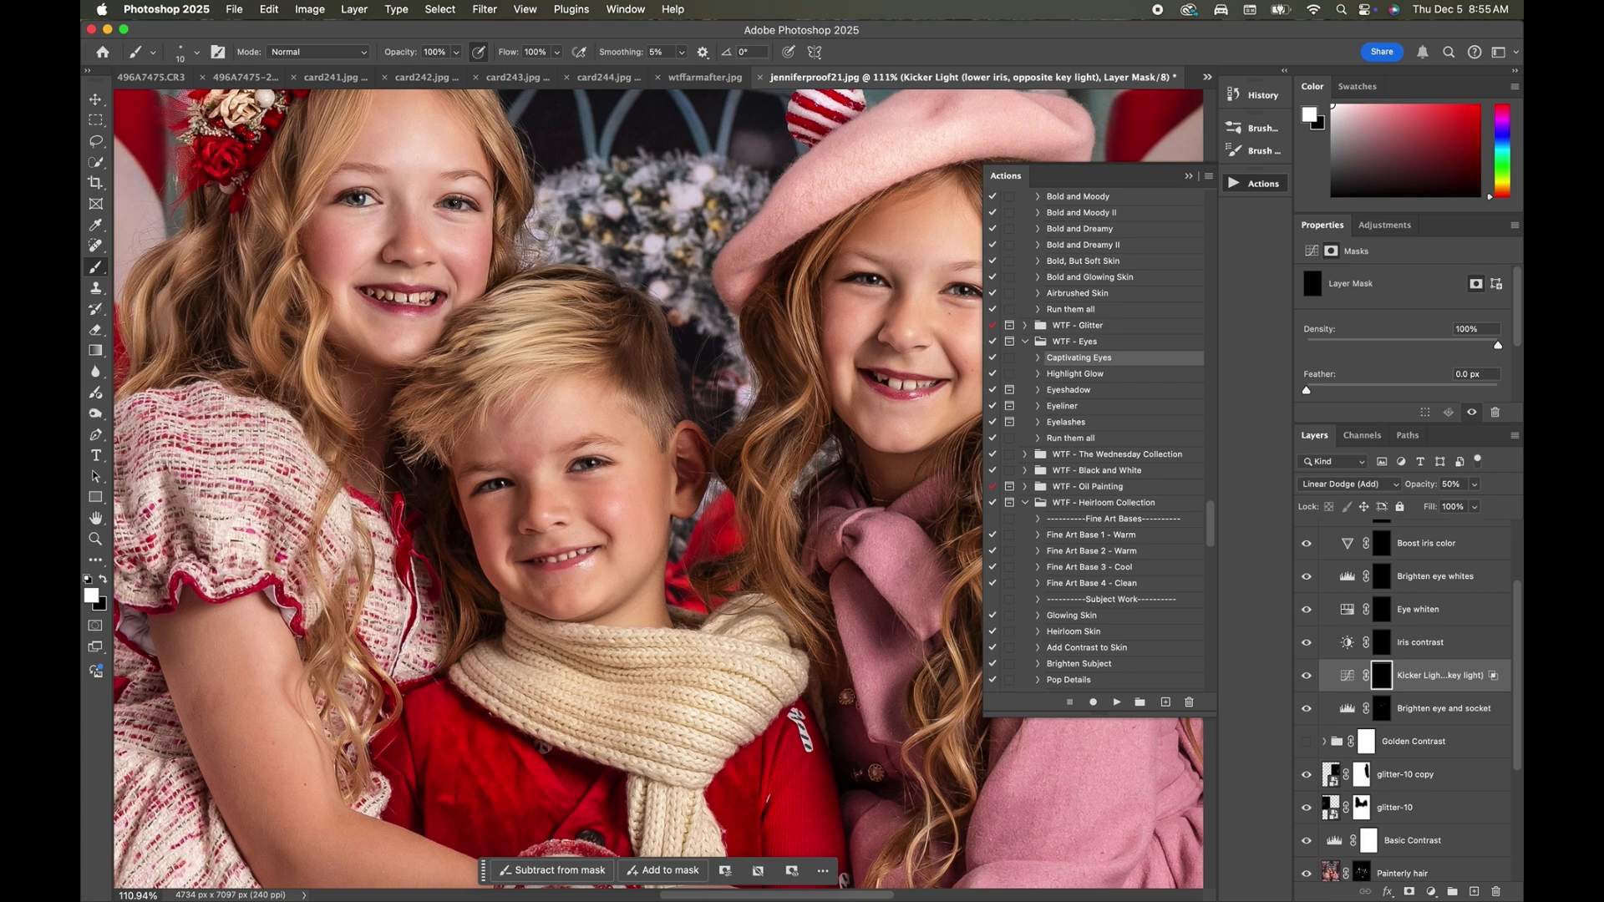
{"action": "scroll", "coordinate": [619, 509], "scroll_direction": "up", "scroll_amount": 5}
{"action": "scroll", "coordinate": [587, 243], "scroll_direction": "right", "scroll_amount": 6}
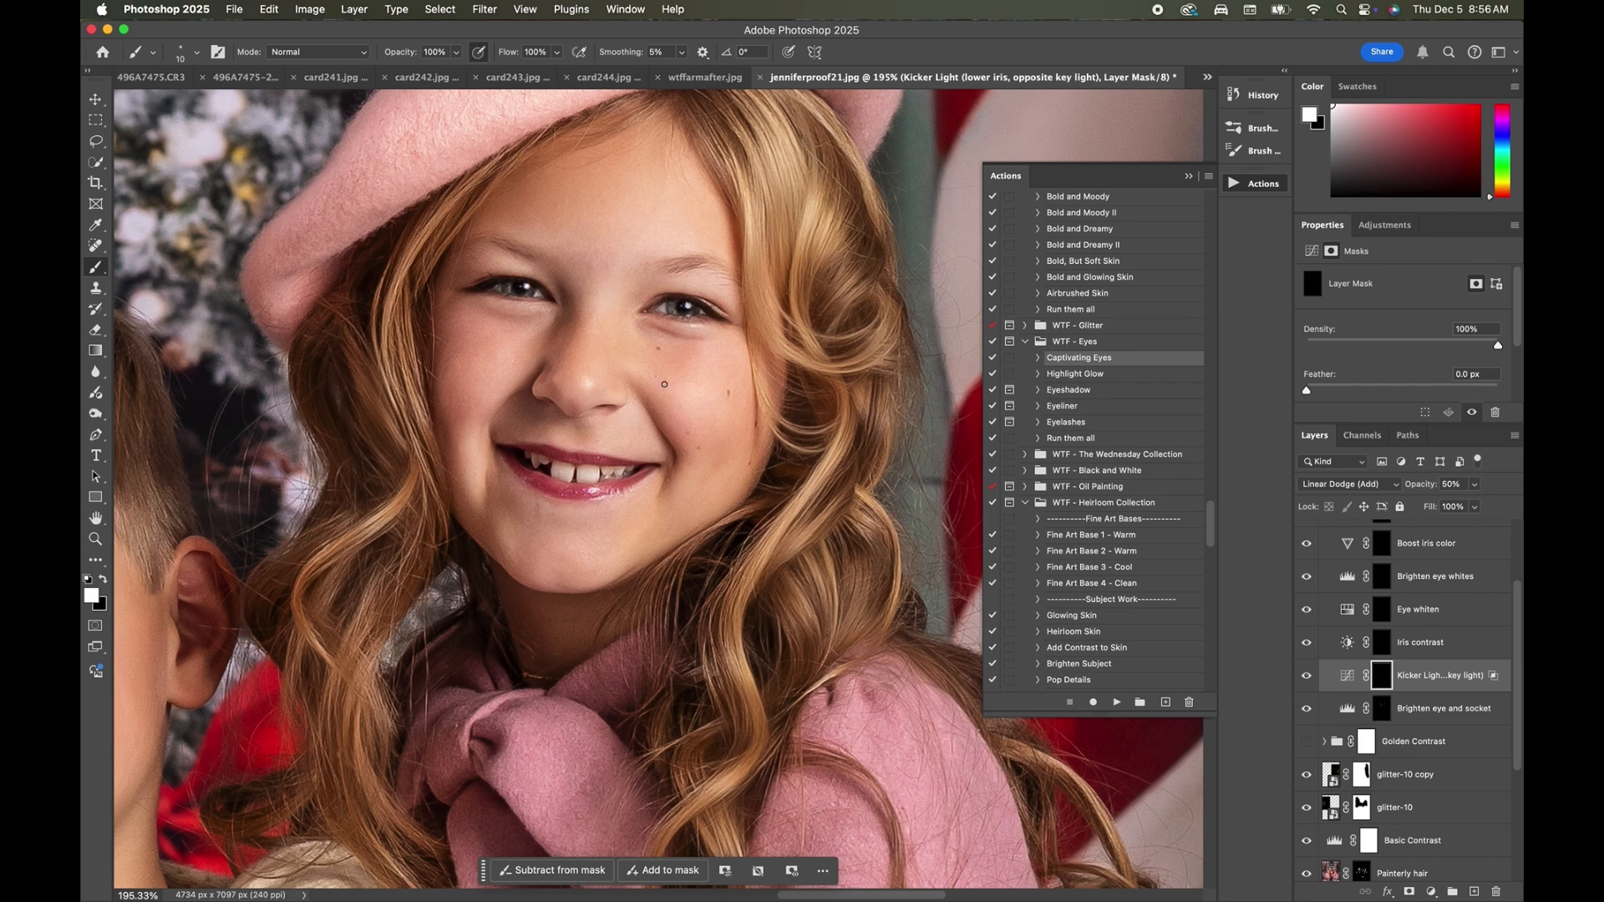
{"action": "scroll", "coordinate": [664, 384], "scroll_direction": "down", "scroll_amount": 5}
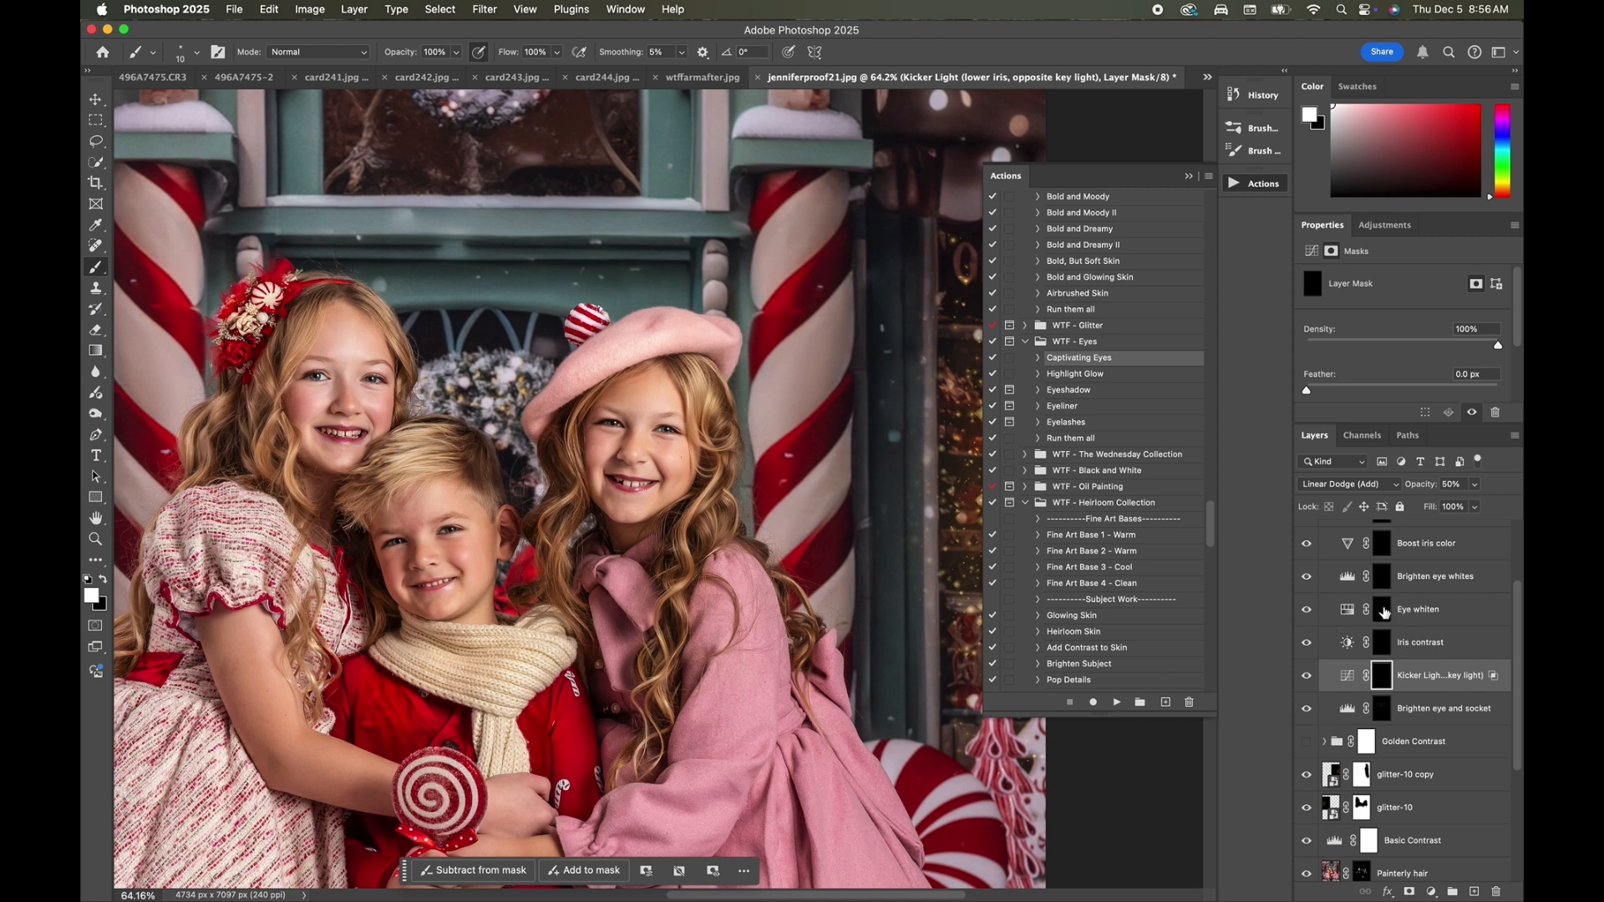
Paint white over the children's eye whites on the Brighten eye whites mask and compare the photo with and without the layer.
{"action": "left_click", "coordinate": [1384, 576]}
{"action": "scroll", "coordinate": [585, 491], "scroll_direction": "up", "scroll_amount": 9}
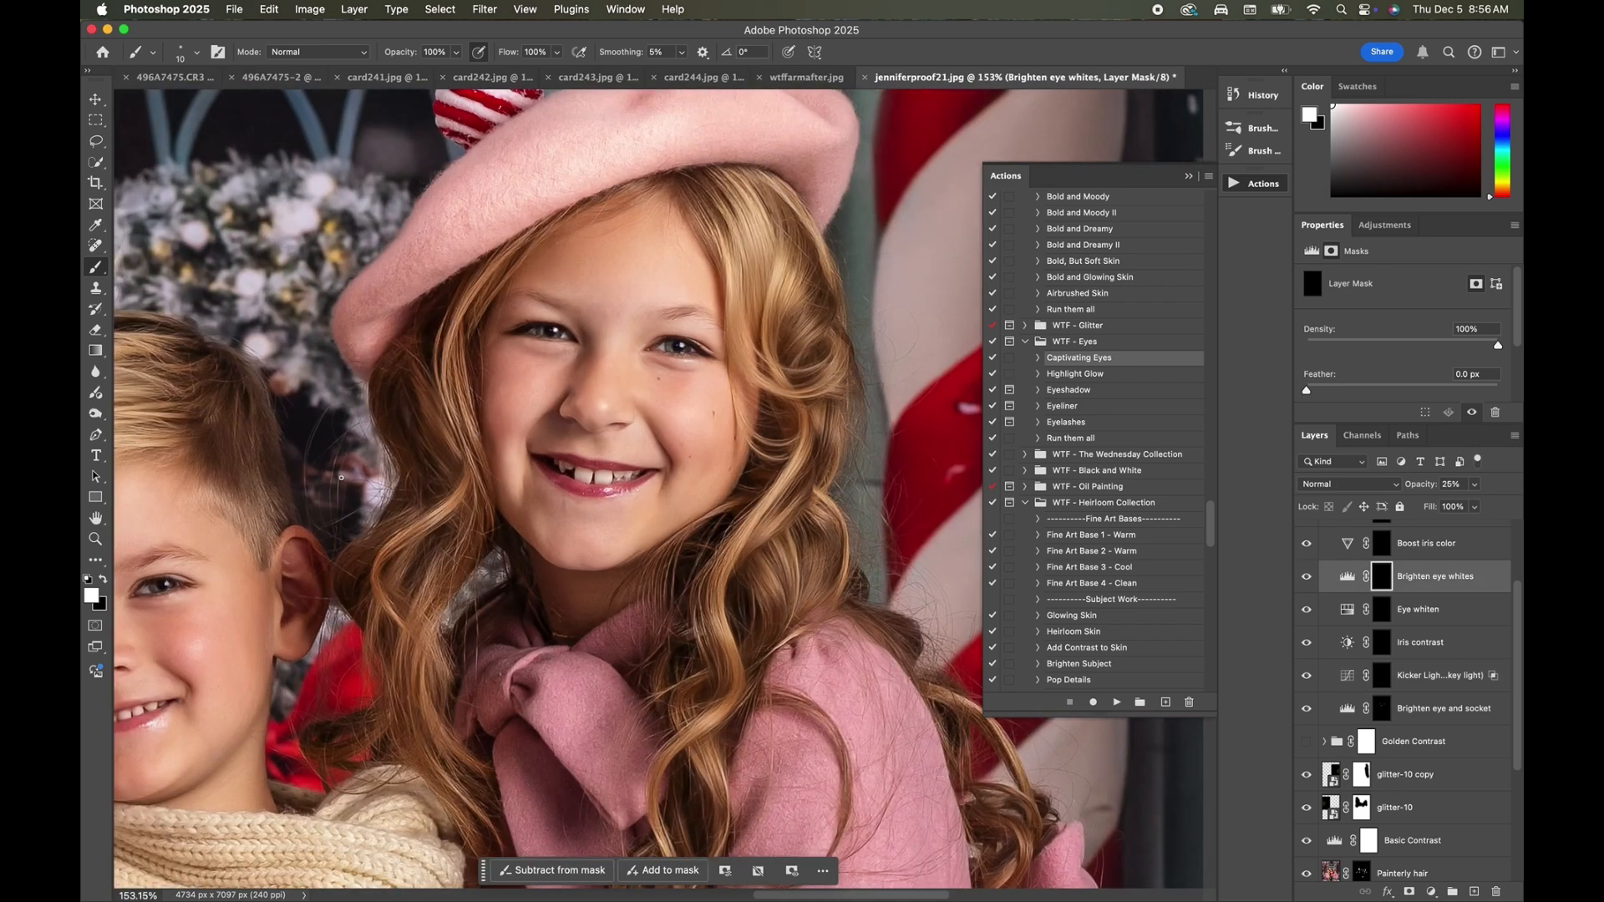
{"action": "scroll", "coordinate": [159, 542], "scroll_direction": "left", "scroll_amount": 3}
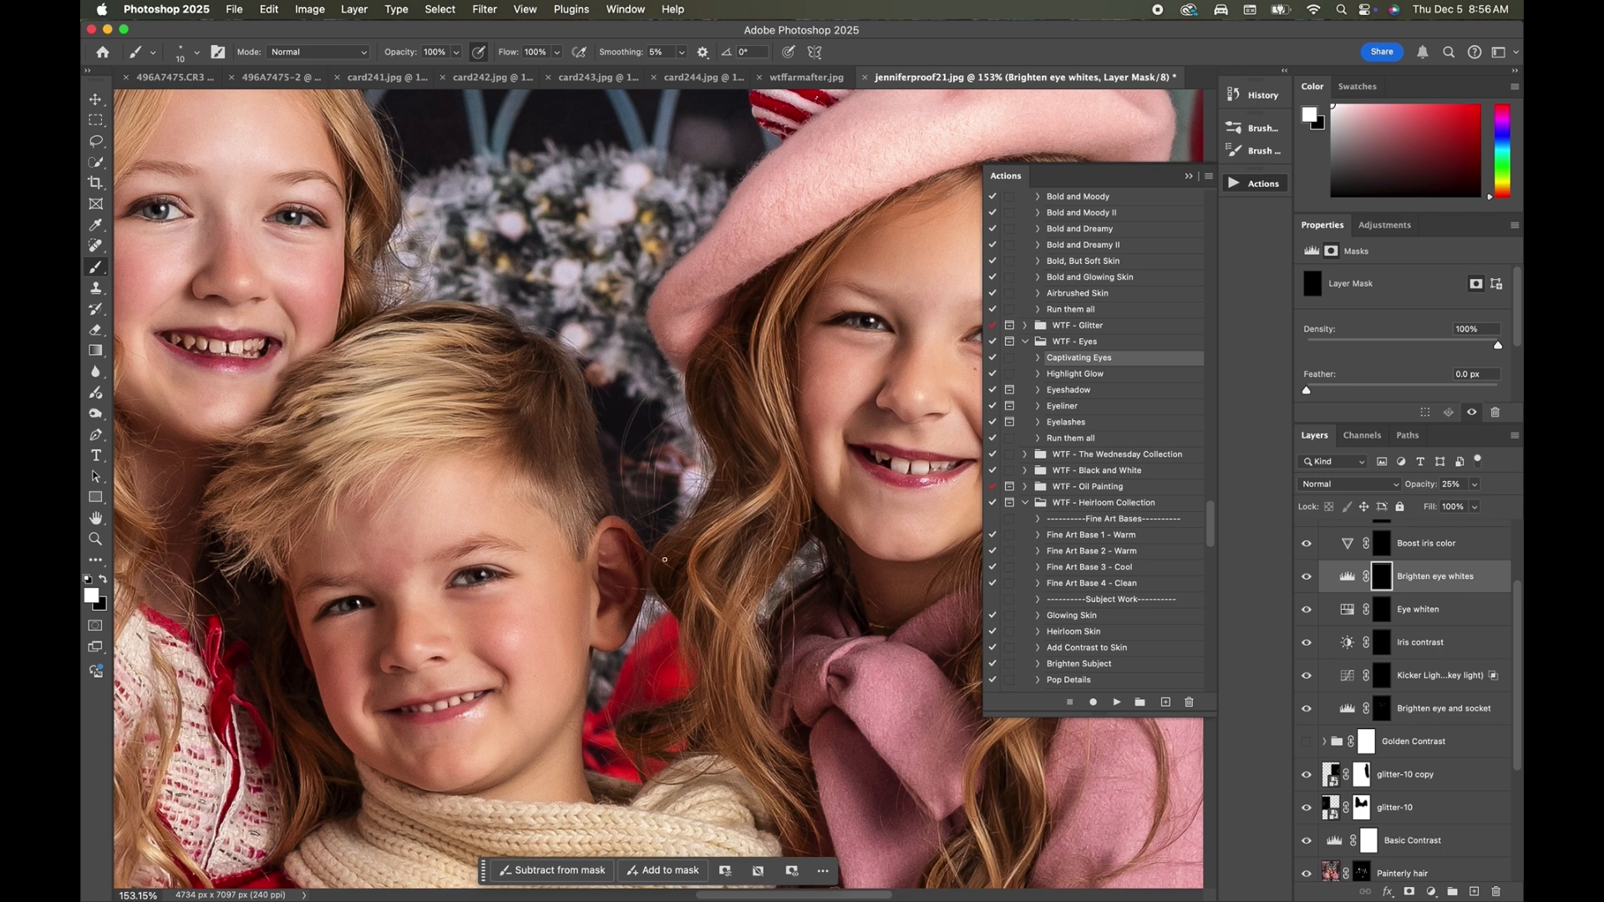
{"action": "left_click", "coordinate": [1309, 577]}
{"action": "left_click", "coordinate": [1309, 577]}
{"action": "left_click", "coordinate": [1310, 578]}
{"action": "left_click", "coordinate": [1310, 577]}
{"action": "left_click", "coordinate": [1309, 577]}
{"action": "left_click", "coordinate": [1310, 577]}
Paint white over the children's irises on the Adjust eye color mask with a 25 px brush, and compare the layer's effect.
{"action": "scroll", "coordinate": [1407, 552], "scroll_direction": "up", "scroll_amount": 3}
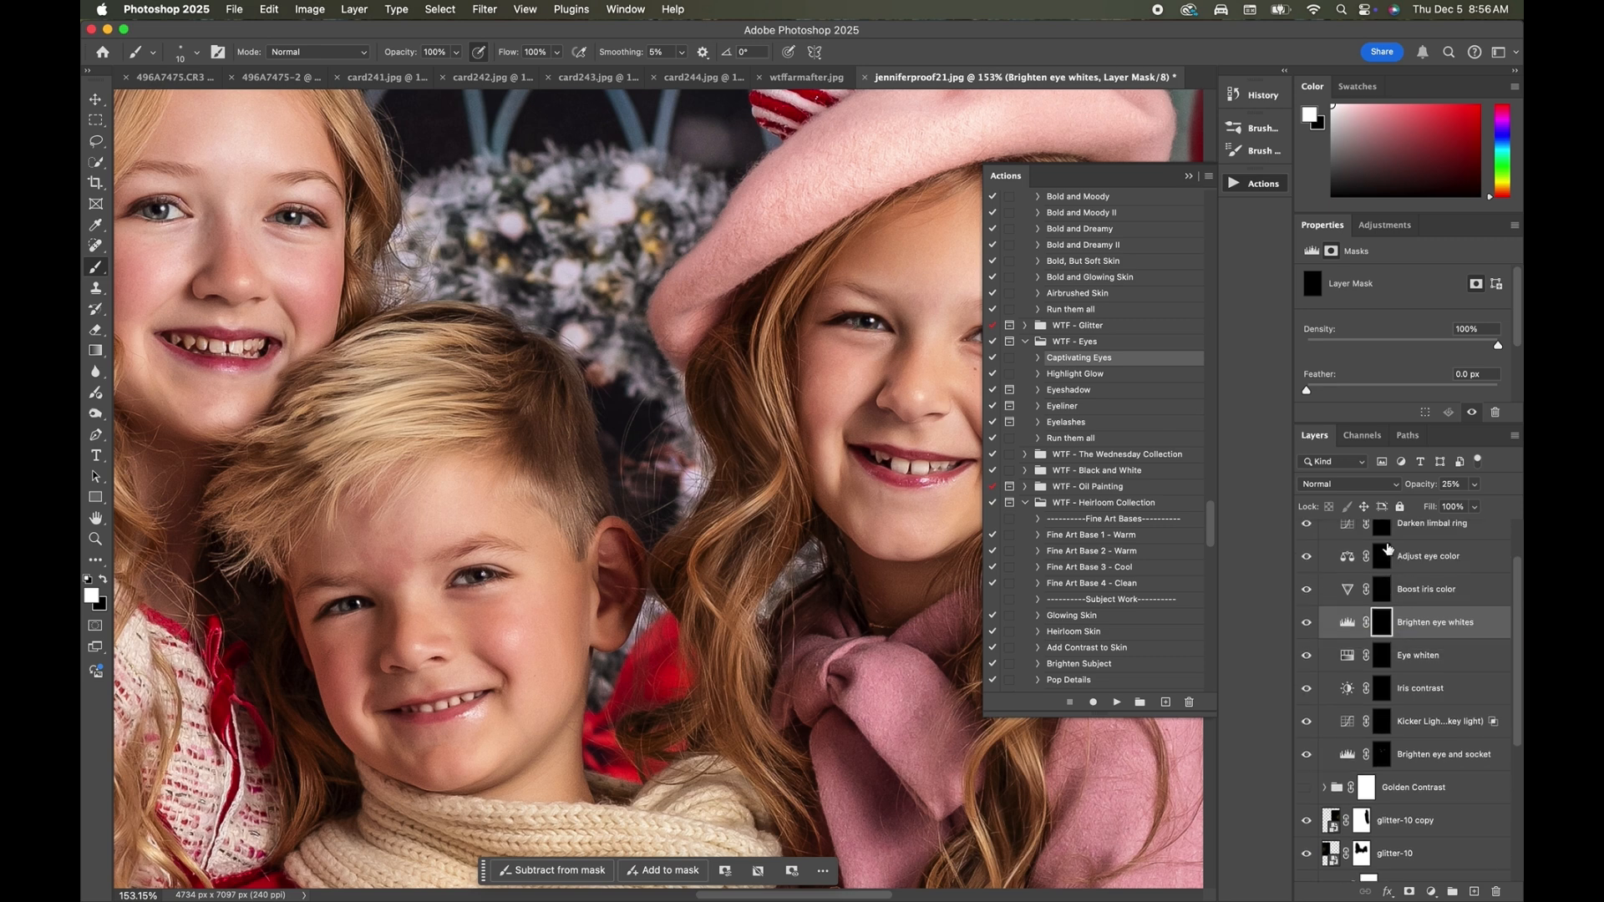
{"action": "left_click", "coordinate": [1387, 573]}
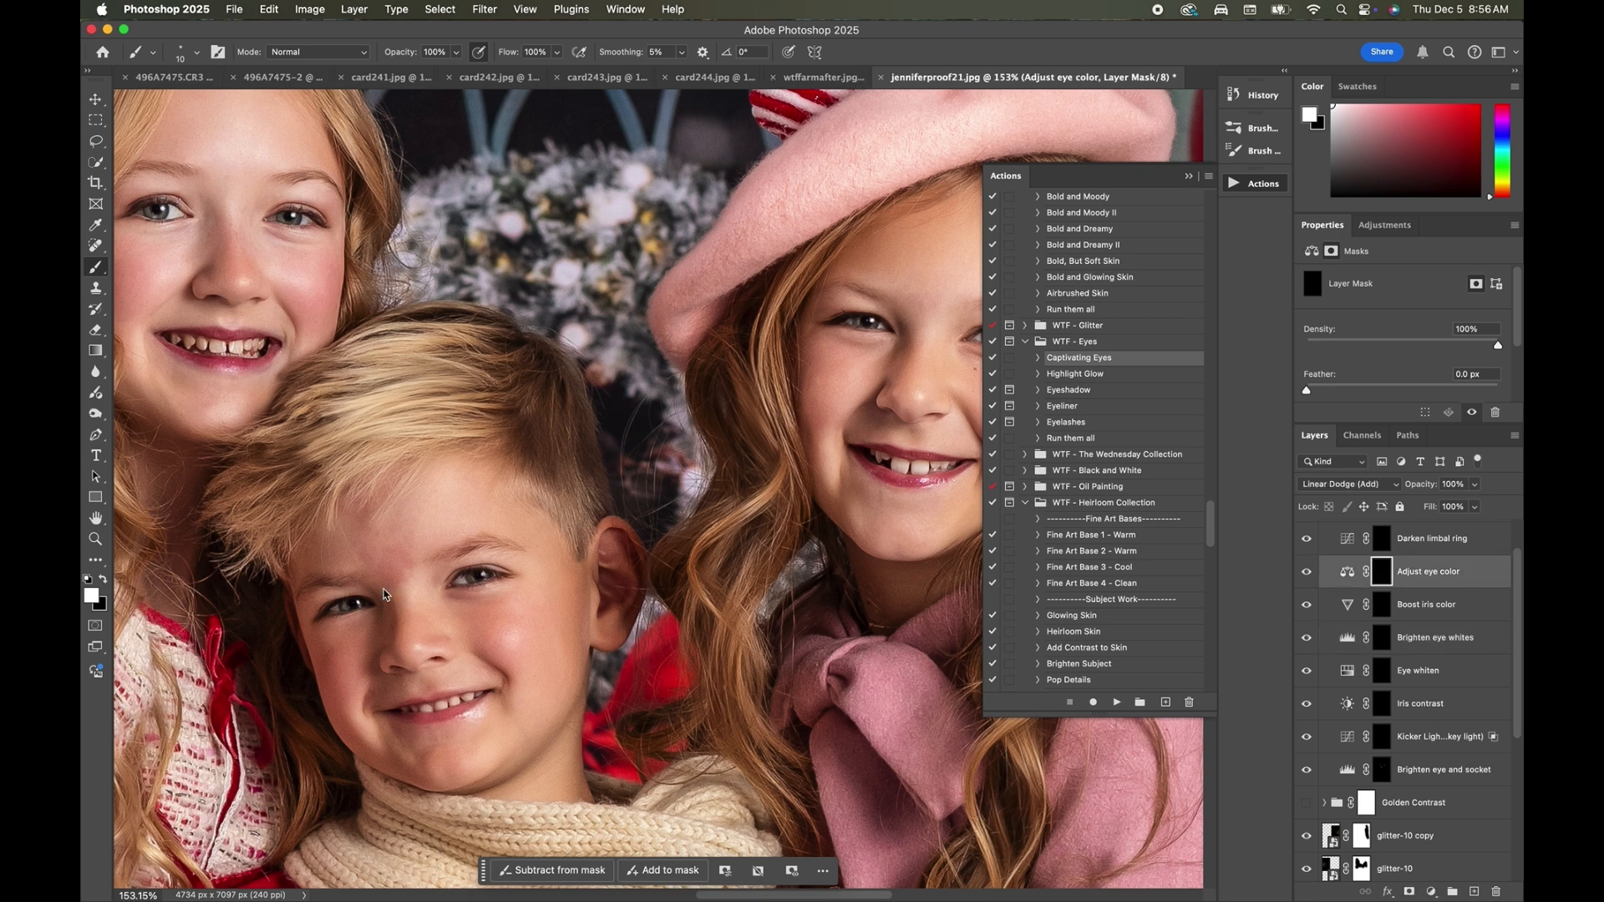
{"action": "key", "text": "bracketright"}
{"action": "key", "text": "bracketright"}
{"action": "key", "text": "bracketright"}
{"action": "scroll", "coordinate": [161, 210], "scroll_direction": "right", "scroll_amount": 5}
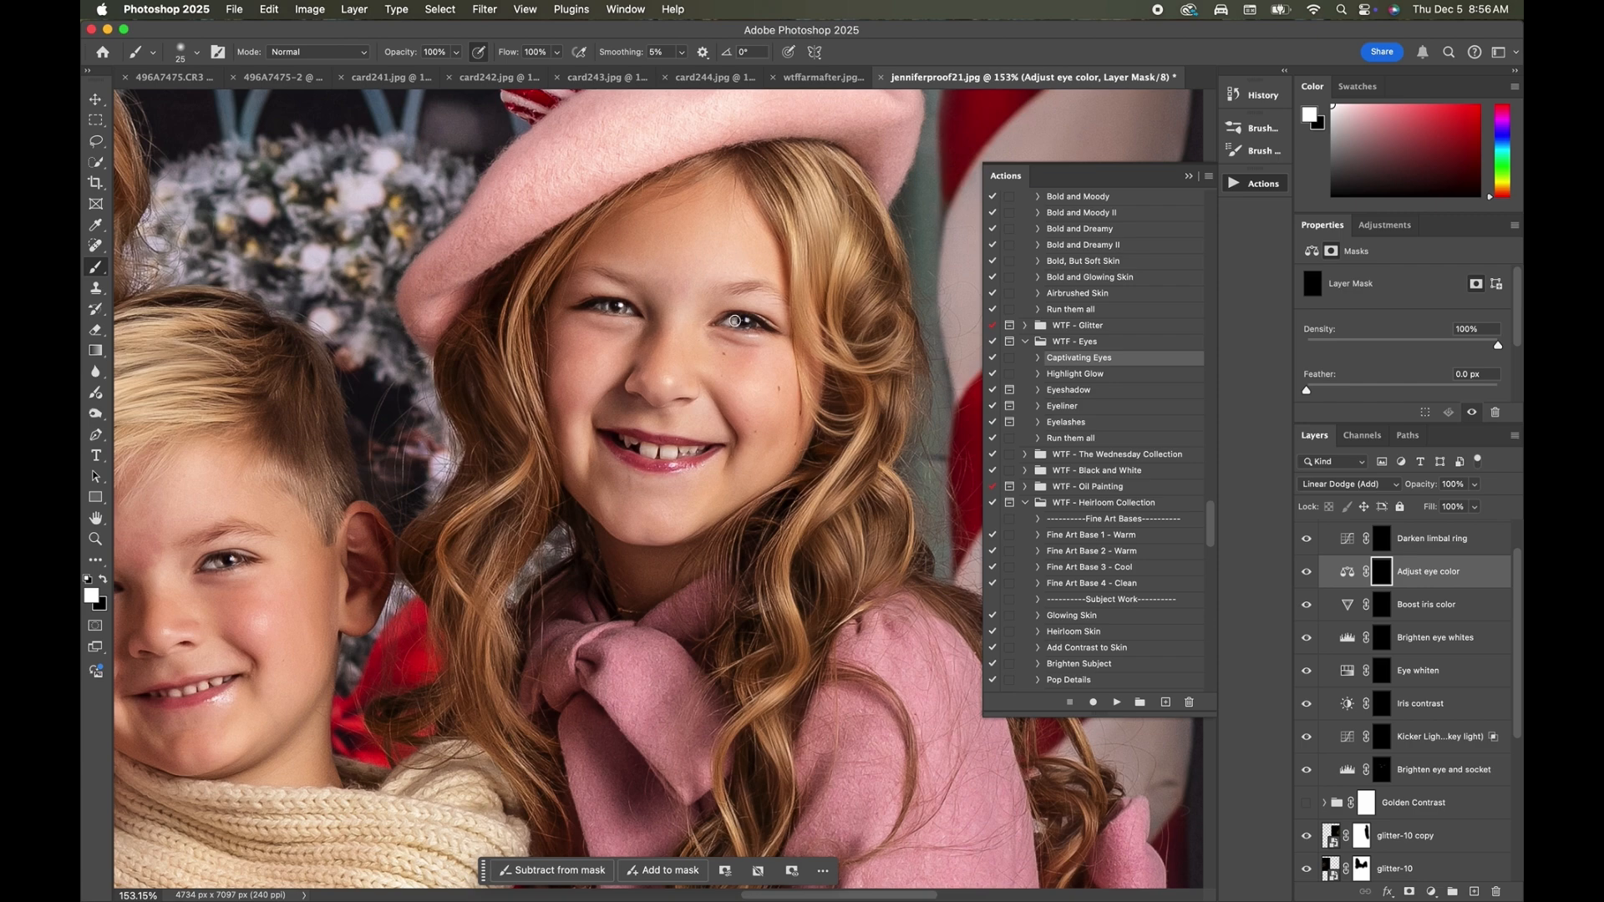
{"action": "scroll", "coordinate": [840, 341], "scroll_direction": "down", "scroll_amount": 5}
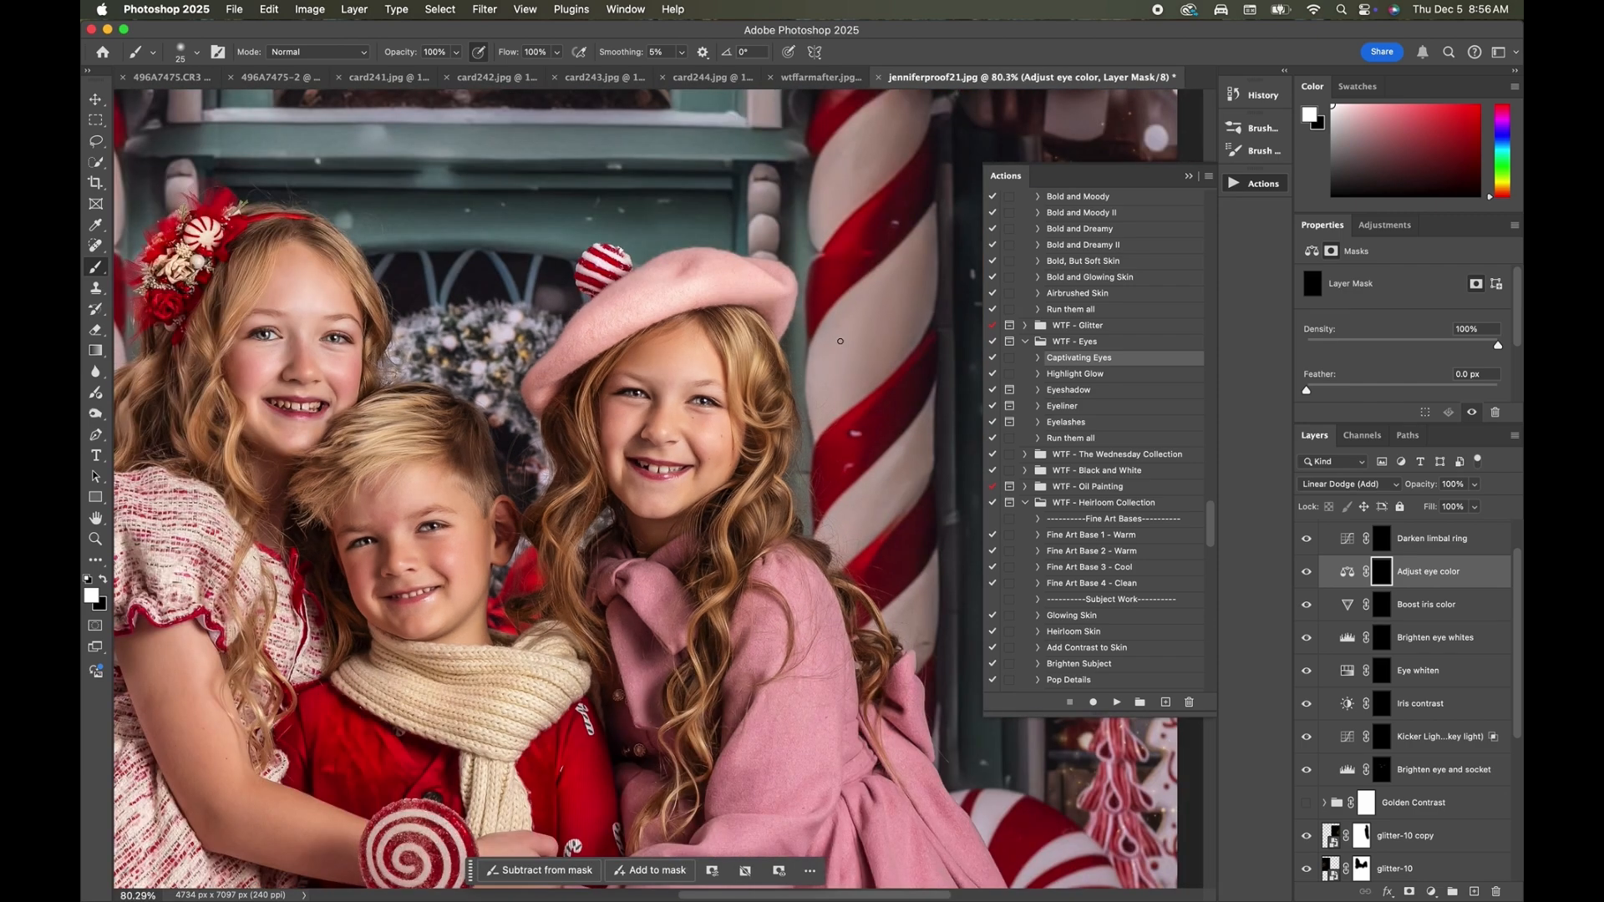
{"action": "left_click", "coordinate": [1308, 571]}
{"action": "left_click", "coordinate": [1308, 571]}
{"action": "left_click", "coordinate": [1309, 572]}
{"action": "left_click", "coordinate": [1308, 571]}
Set the Adjust eye color layer's opacity to 27% and its midtone color balance to Cyan-Red -11 and Yellow-Blue +14.
{"action": "left_click", "coordinate": [1475, 484]}
{"action": "left_click_drag", "start_coordinate": [1480, 504], "coordinate": [1421, 521]}
{"action": "left_click", "coordinate": [1347, 572]}
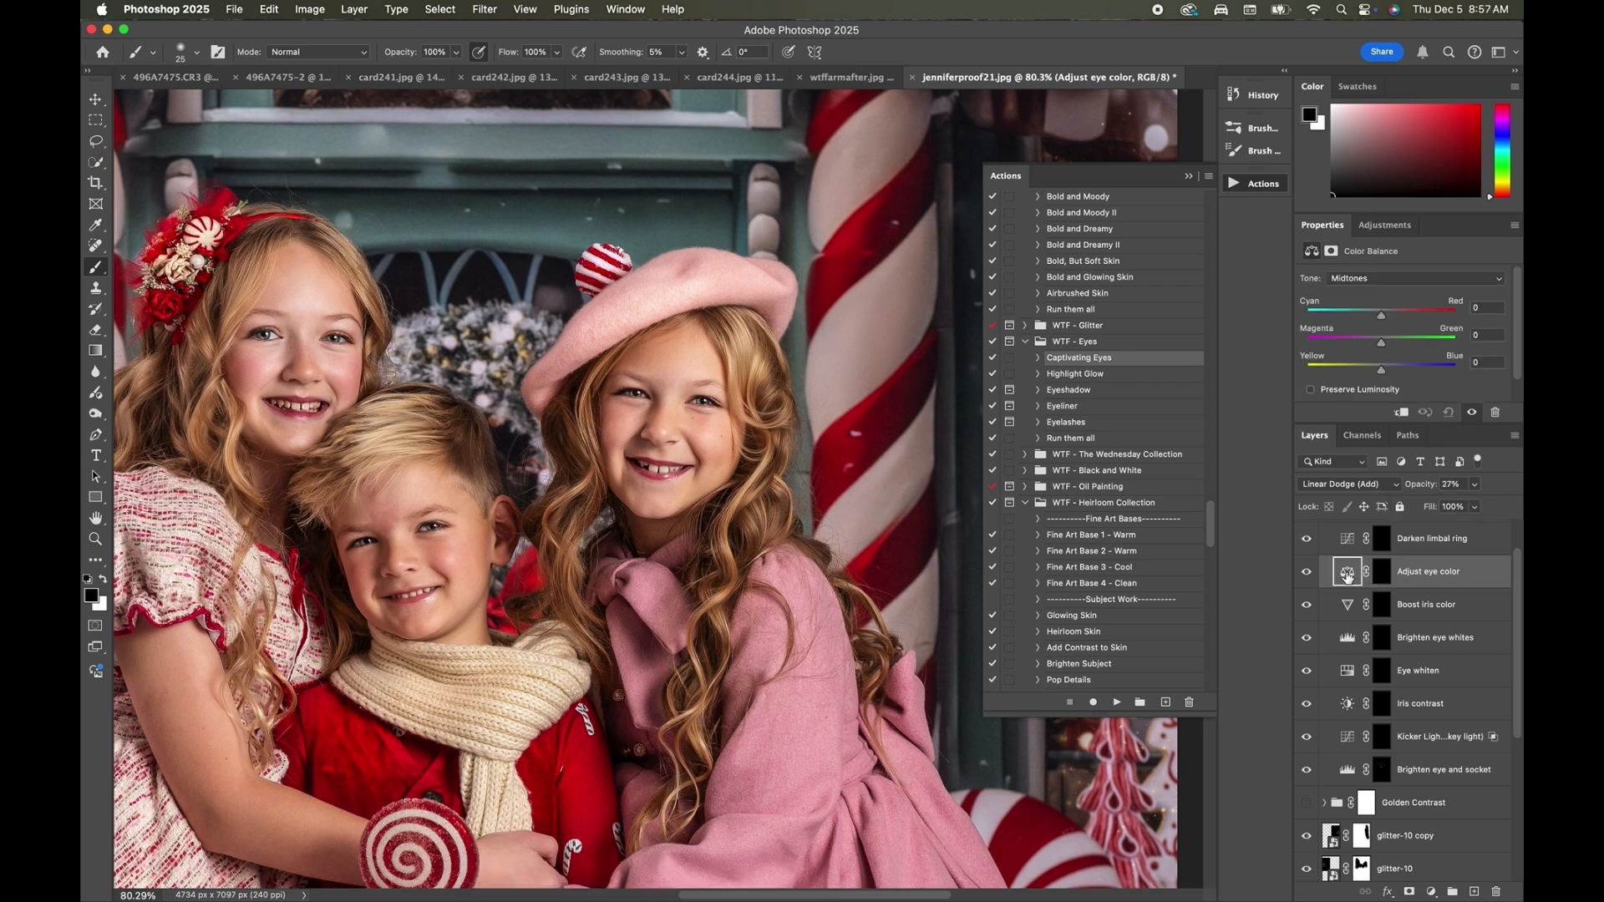
{"action": "left_click_drag", "start_coordinate": [1378, 317], "coordinate": [1385, 359]}
Paint white over the children's eyes on the Sharpen eye mask, and collapse the Captivating Eyes group.
{"action": "scroll", "coordinate": [1438, 564], "scroll_direction": "up", "scroll_amount": 2}
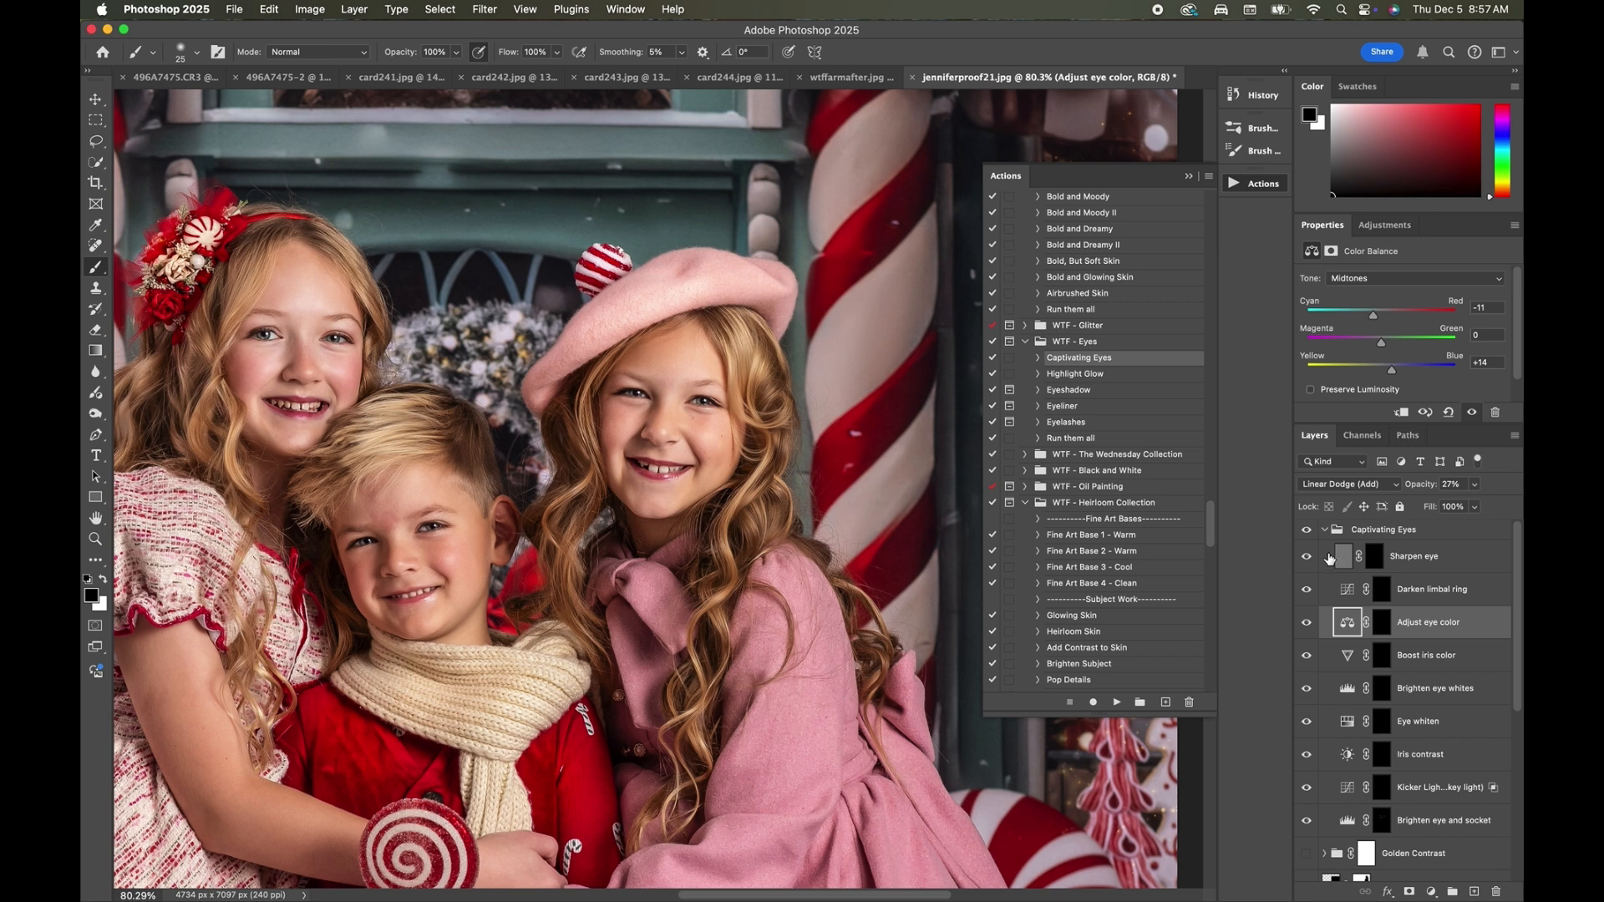
{"action": "left_click", "coordinate": [1374, 558]}
{"action": "key", "text": "x"}
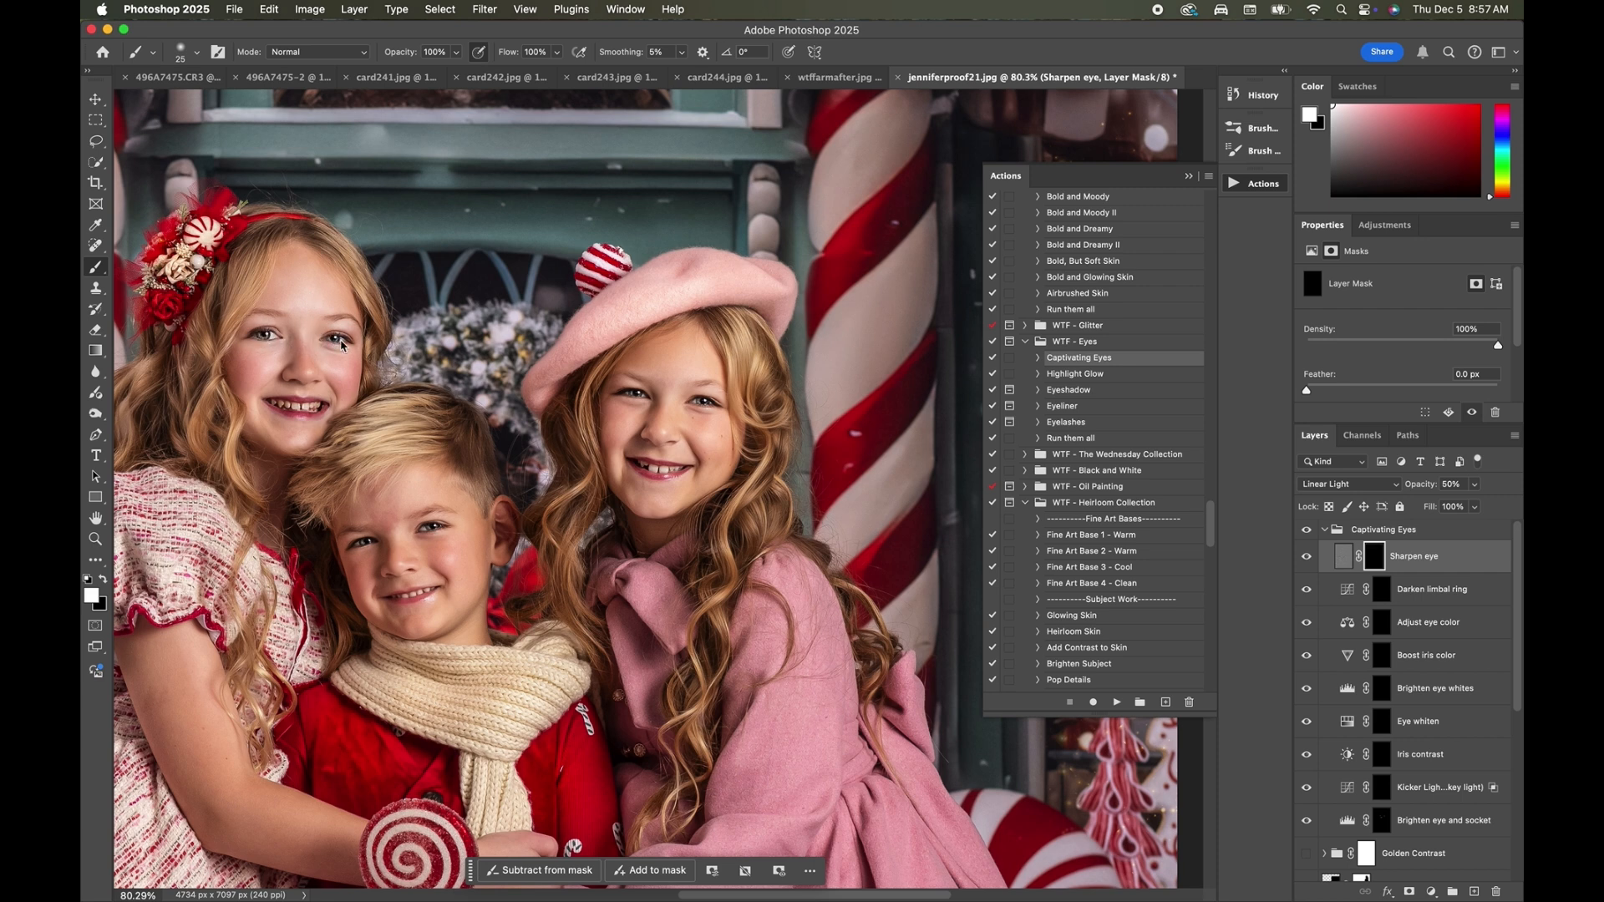
{"action": "left_click", "coordinate": [1324, 531]}
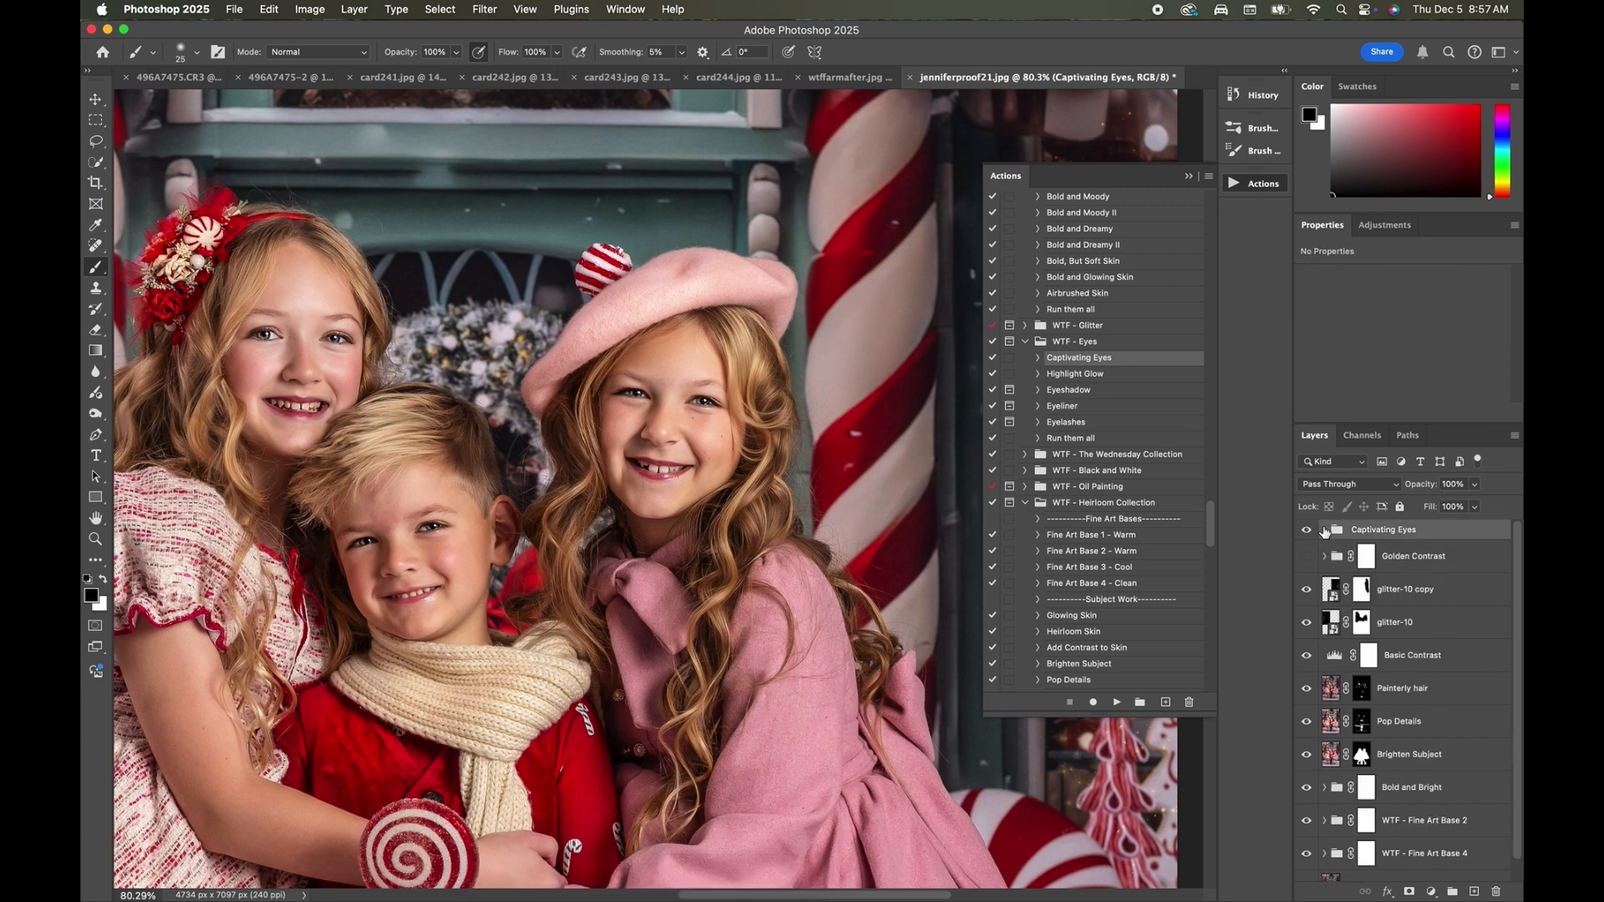
Compare the photo with and without the Captivating Eyes group.
{"action": "left_click", "coordinate": [1306, 530]}
{"action": "left_click", "coordinate": [1305, 531]}
{"action": "left_click", "coordinate": [1306, 531]}
{"action": "left_click", "coordinate": [1306, 531]}
{"action": "left_click", "coordinate": [1306, 531]}
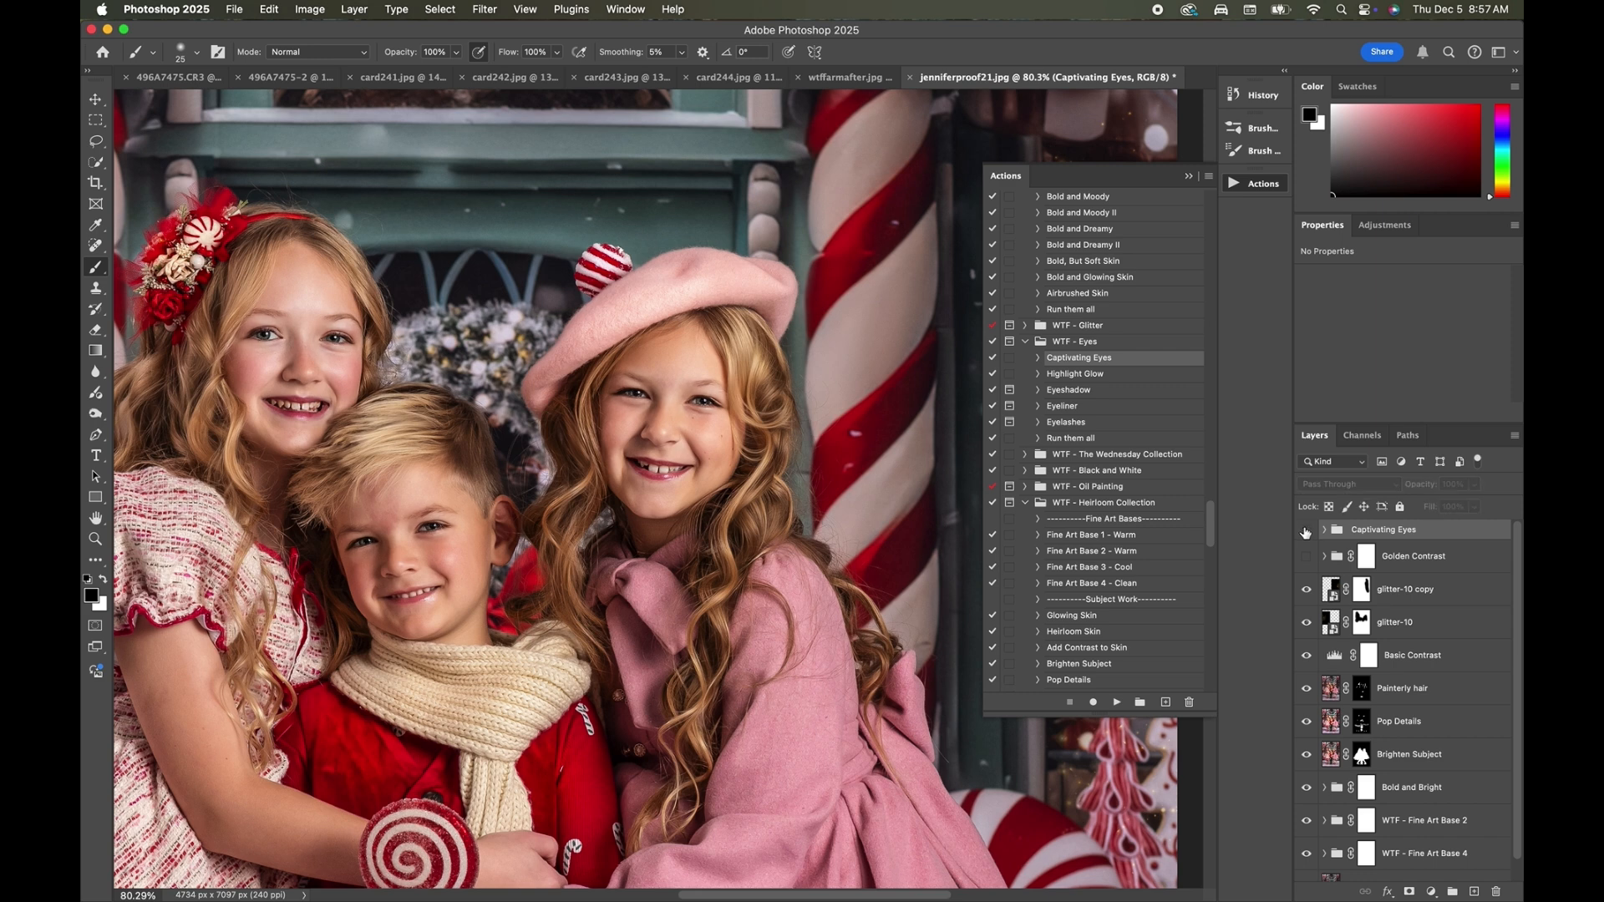
Judge the Captivating Eyes group's effect on the portrait, viewing the whole image.
{"action": "left_click", "coordinate": [1306, 532]}
{"action": "left_click", "coordinate": [1306, 531]}
{"action": "key", "text": "super+0"}
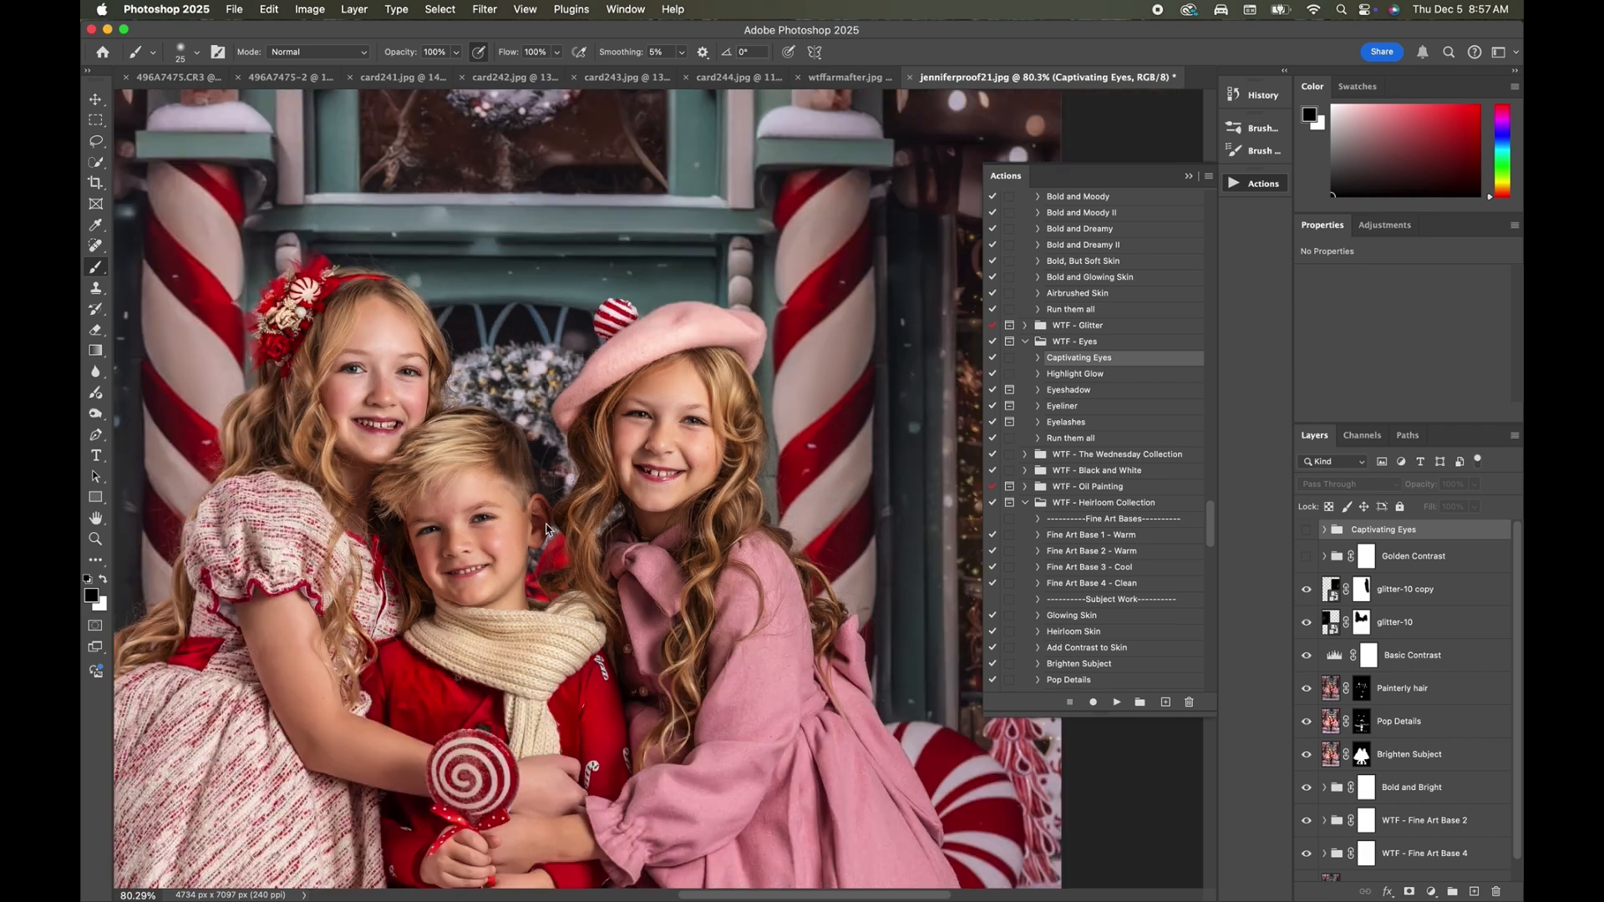
{"action": "scroll", "coordinate": [536, 517], "scroll_direction": "down", "scroll_amount": 2}
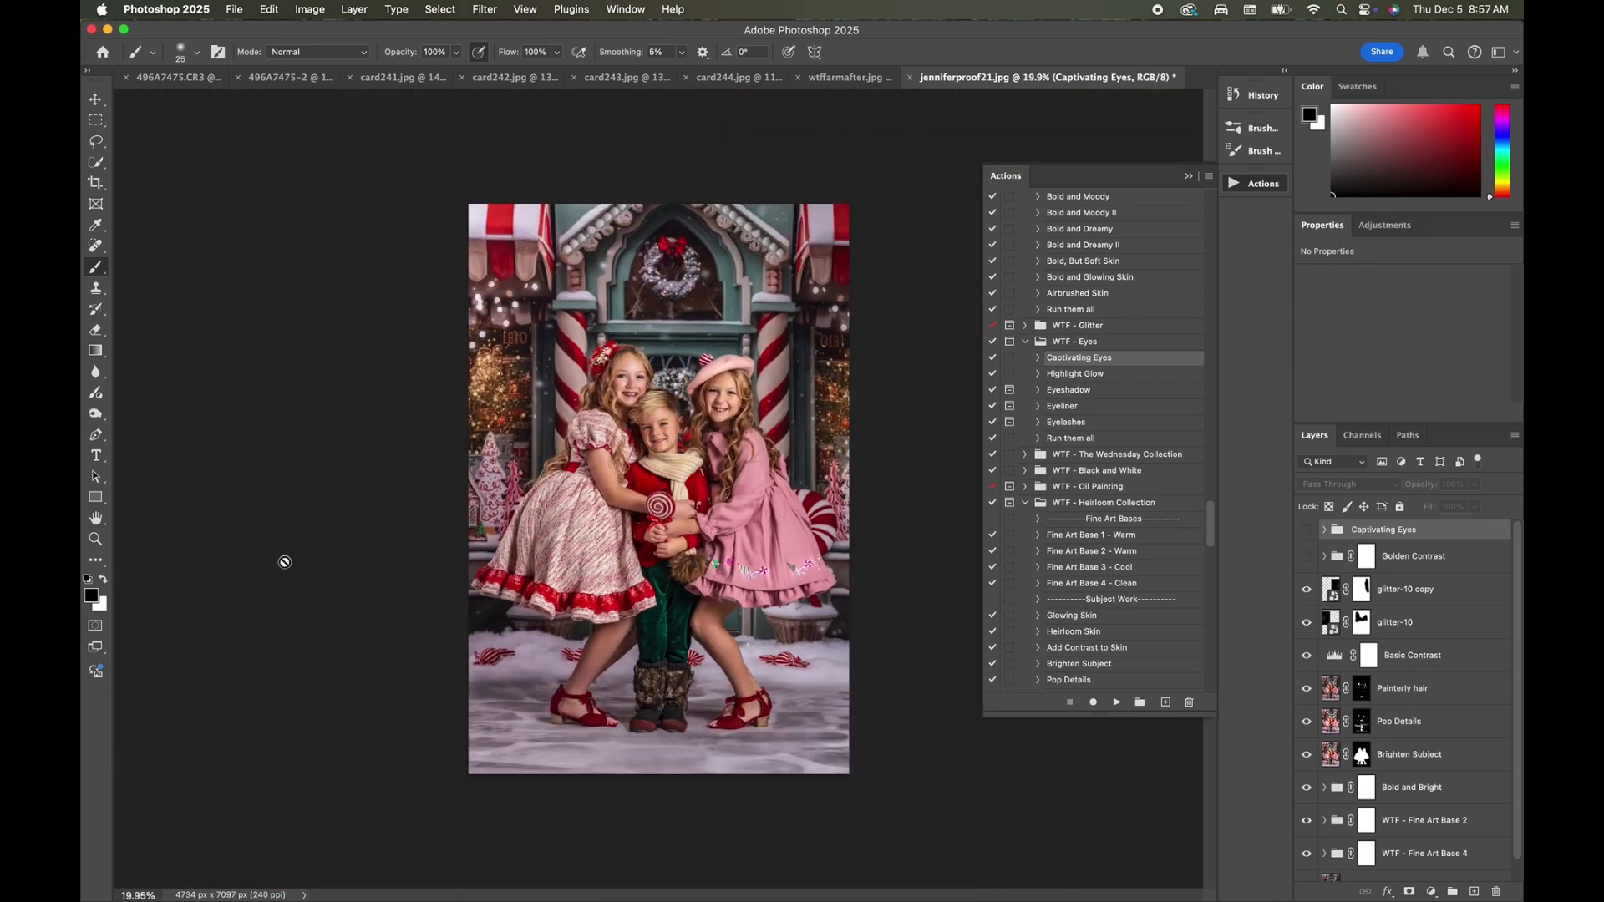
{"action": "scroll", "coordinate": [648, 484], "scroll_direction": "up", "scroll_amount": 3}
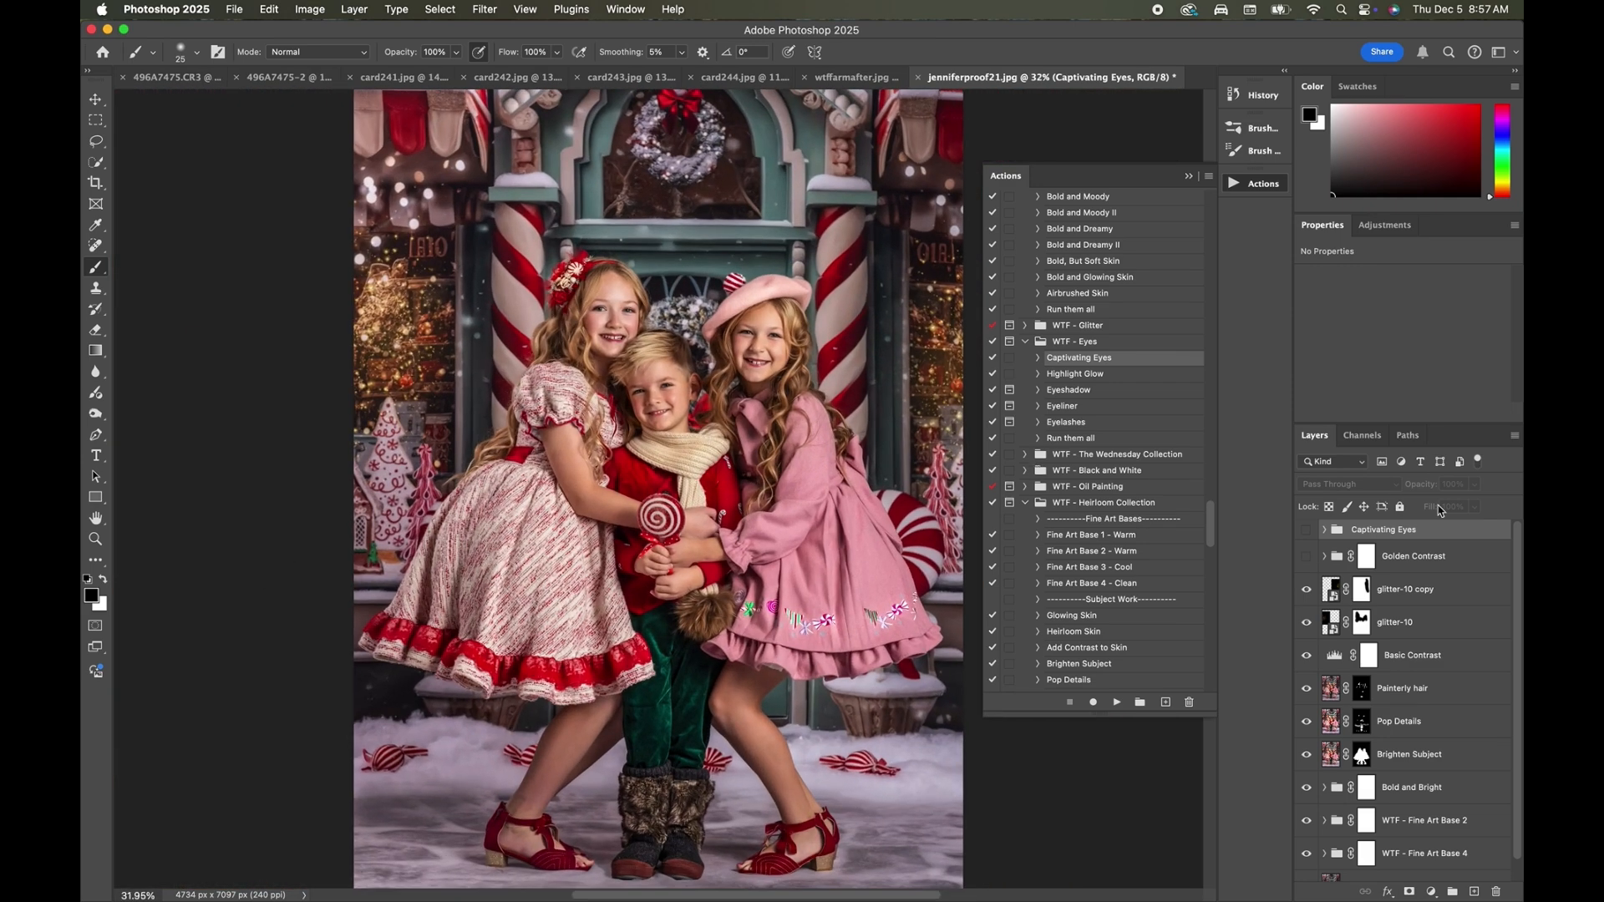
Toggle the Captivating Eyes group to check its strength, and set the group's opacity to 82%.
{"action": "left_click", "coordinate": [1306, 532]}
{"action": "left_click", "coordinate": [1306, 533]}
{"action": "left_click", "coordinate": [1307, 533]}
{"action": "left_click", "coordinate": [1307, 533]}
{"action": "left_click", "coordinate": [1306, 533]}
{"action": "left_click", "coordinate": [1471, 485]}
{"action": "left_click_drag", "start_coordinate": [1464, 506], "coordinate": [1461, 504]}
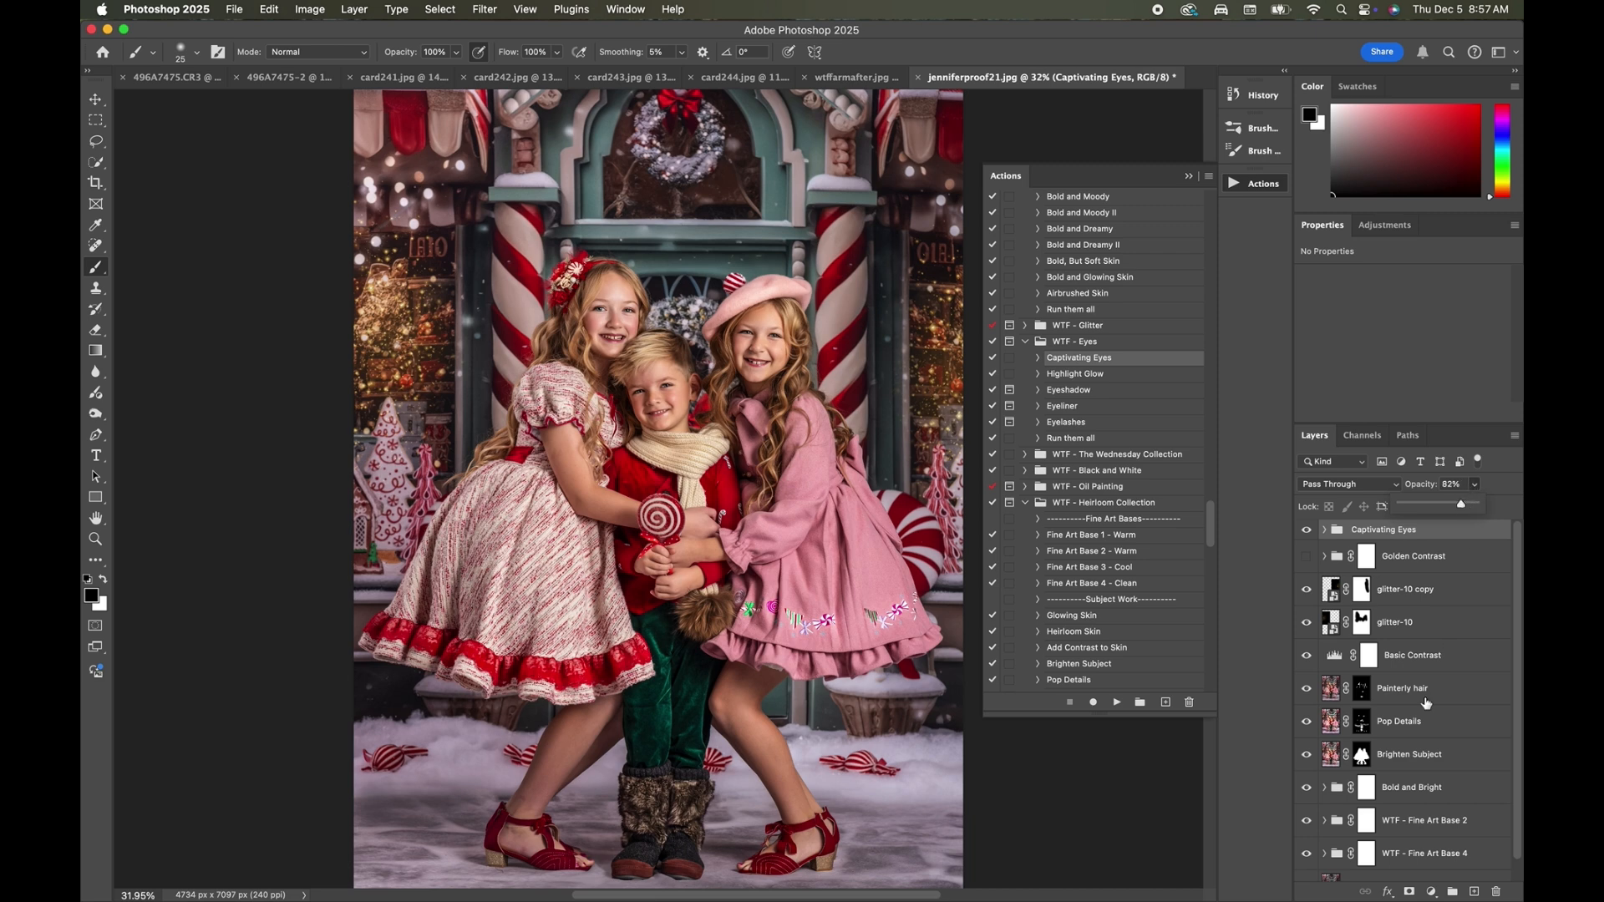
Lower the opacity of the Kicker Light layer inside Captivating Eyes, and compare the photo with and without the collapsed group.
{"action": "left_click", "coordinate": [1324, 532]}
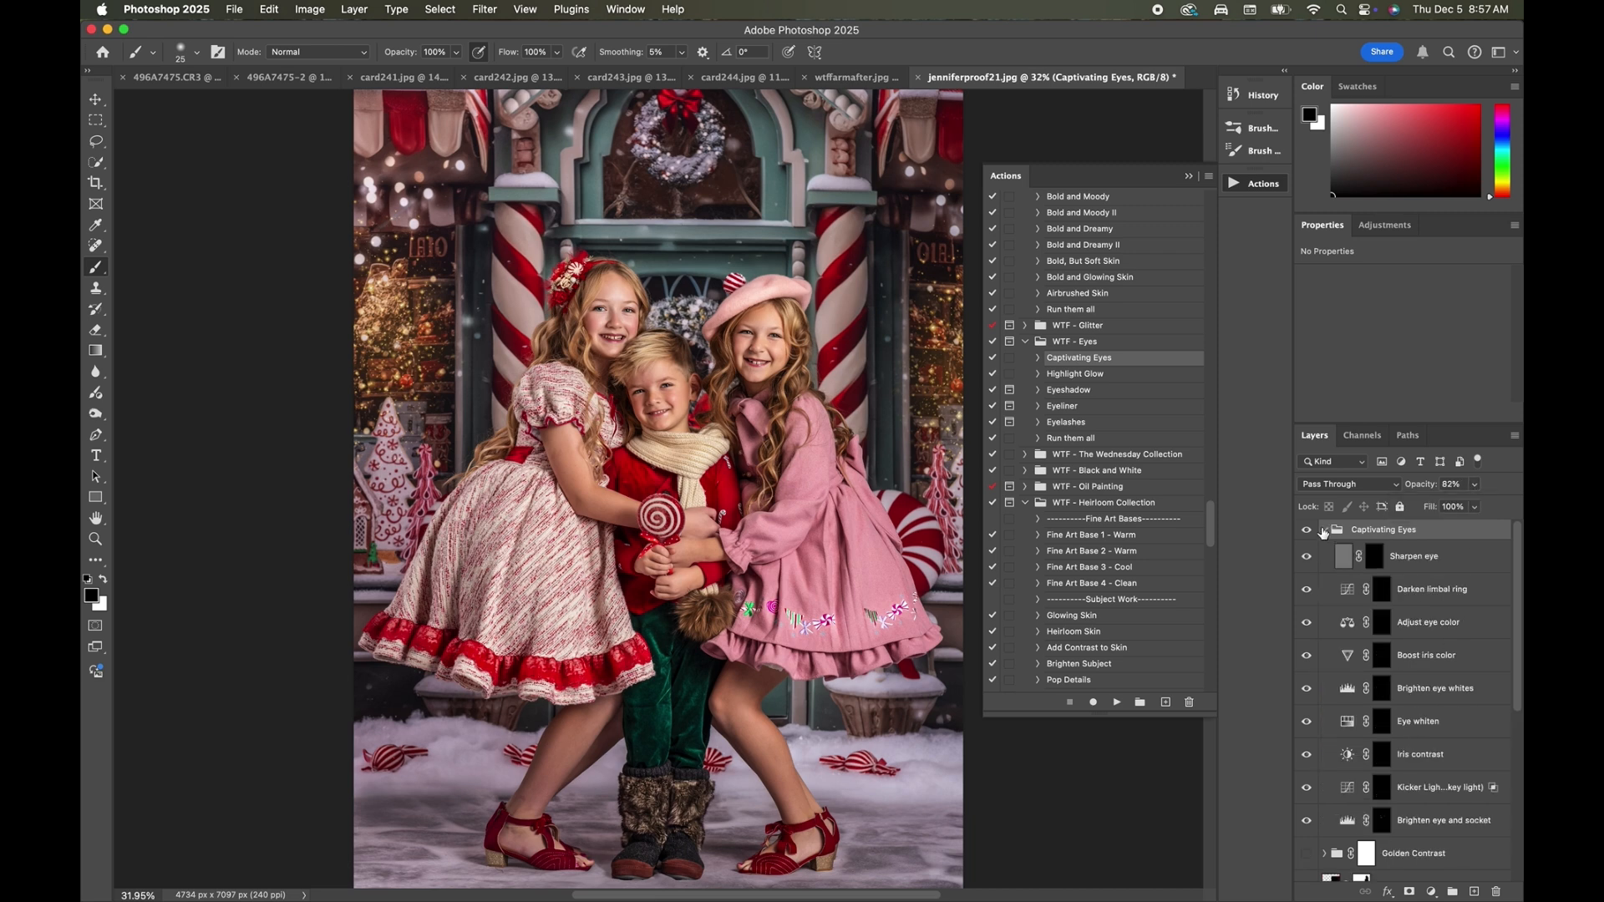
{"action": "left_click", "coordinate": [1414, 790]}
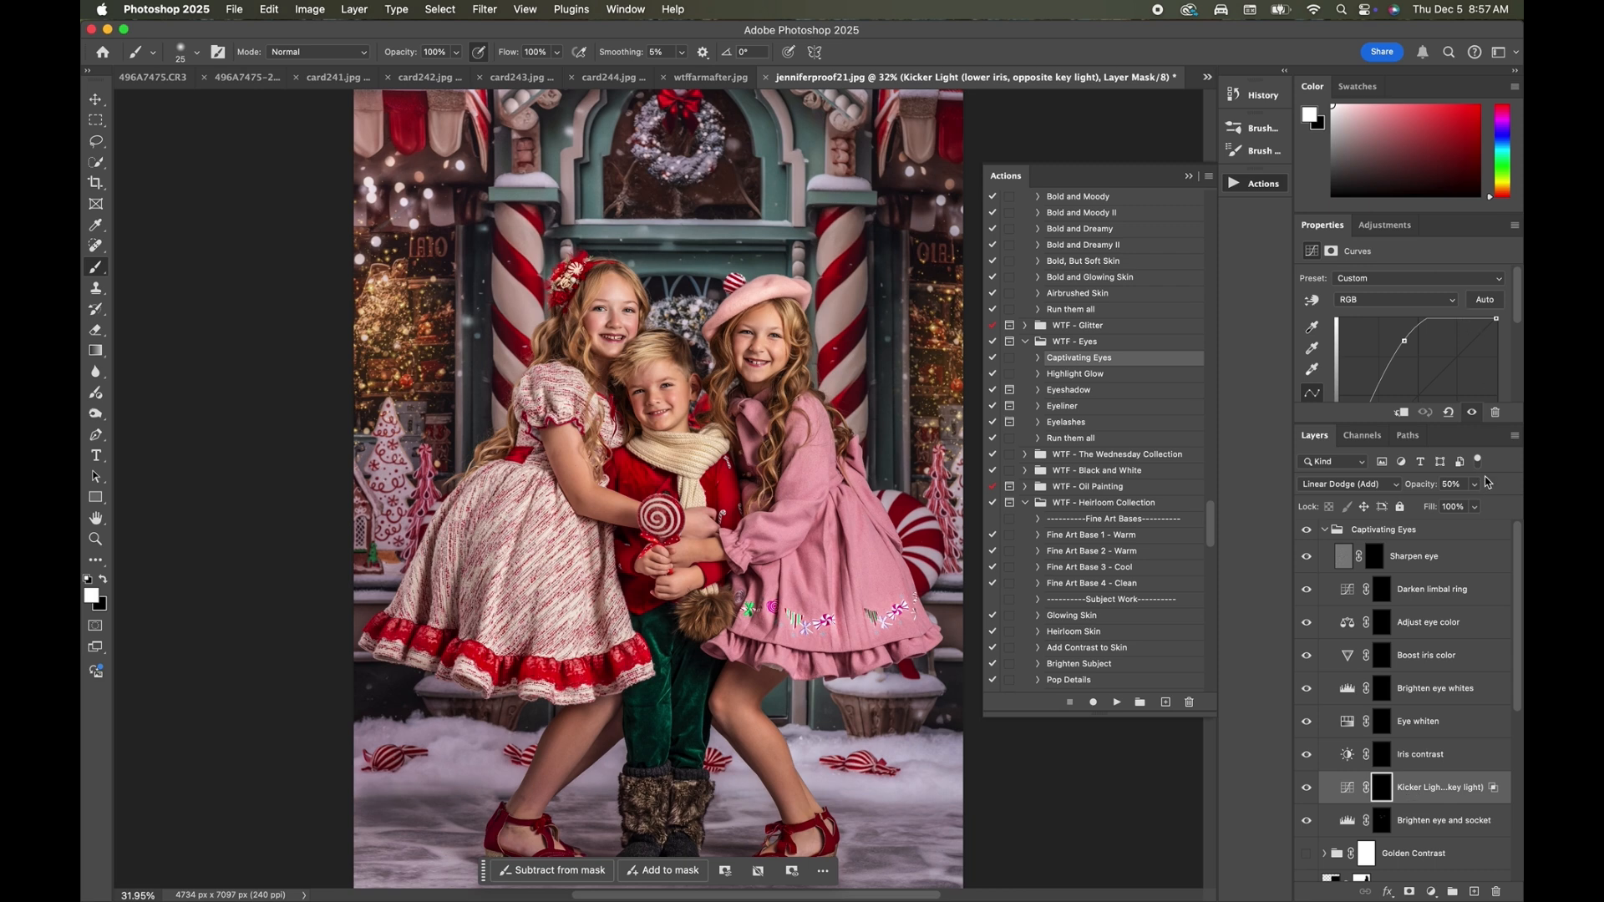
{"action": "left_click", "coordinate": [1476, 485]}
{"action": "left_click_drag", "start_coordinate": [1474, 502], "coordinate": [1463, 507]}
{"action": "left_click", "coordinate": [1334, 531]}
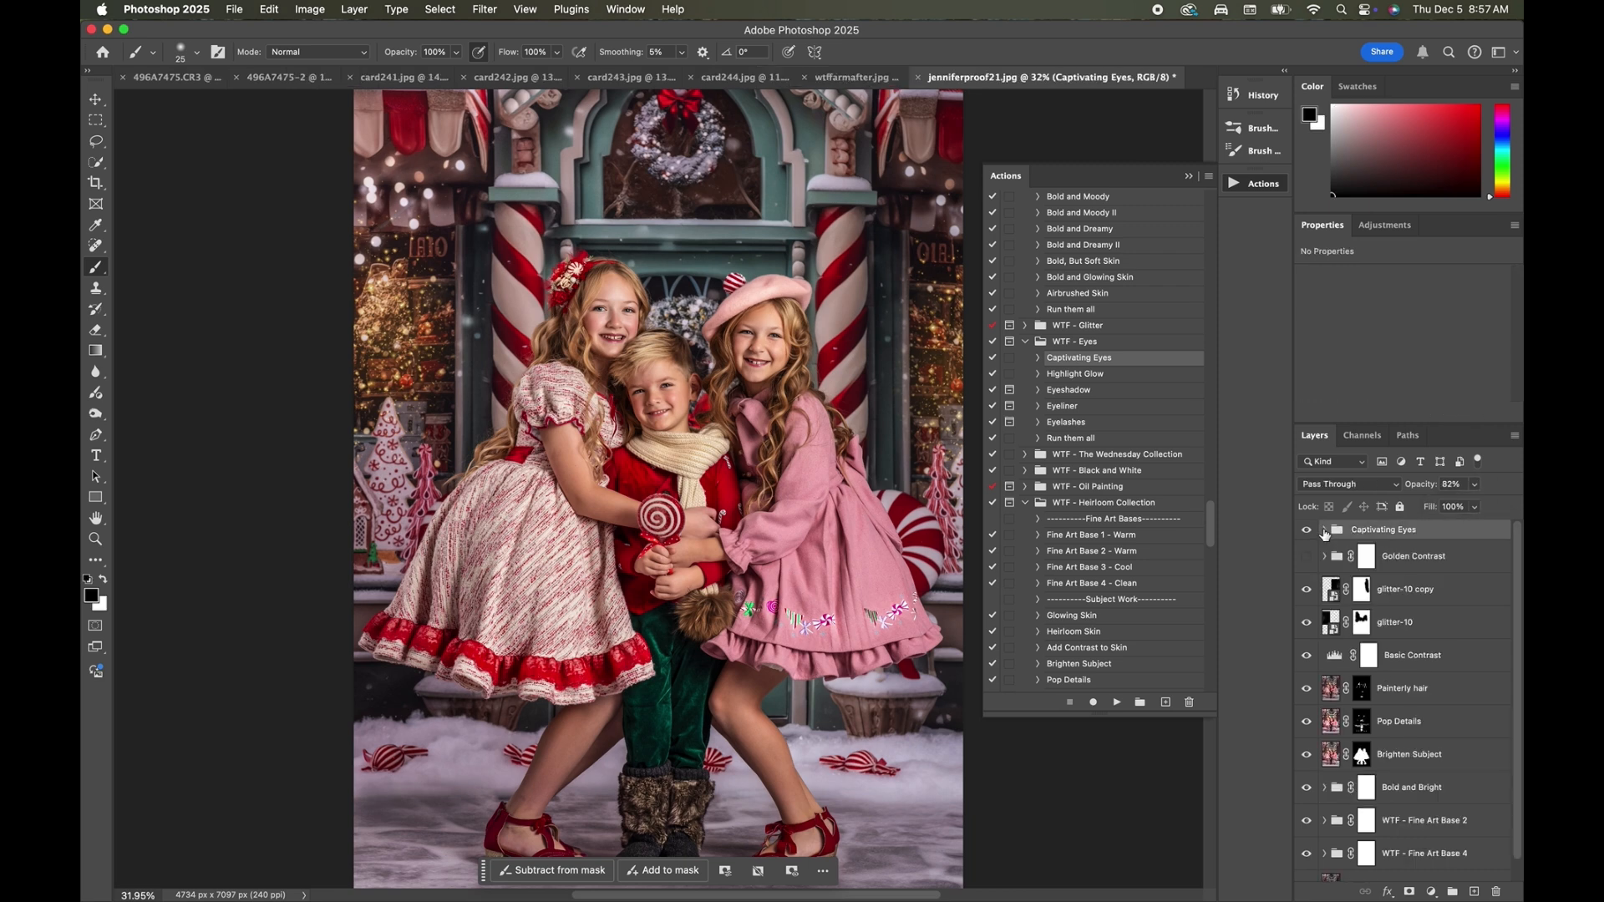
{"action": "left_click", "coordinate": [1305, 532]}
{"action": "left_click", "coordinate": [1305, 533]}
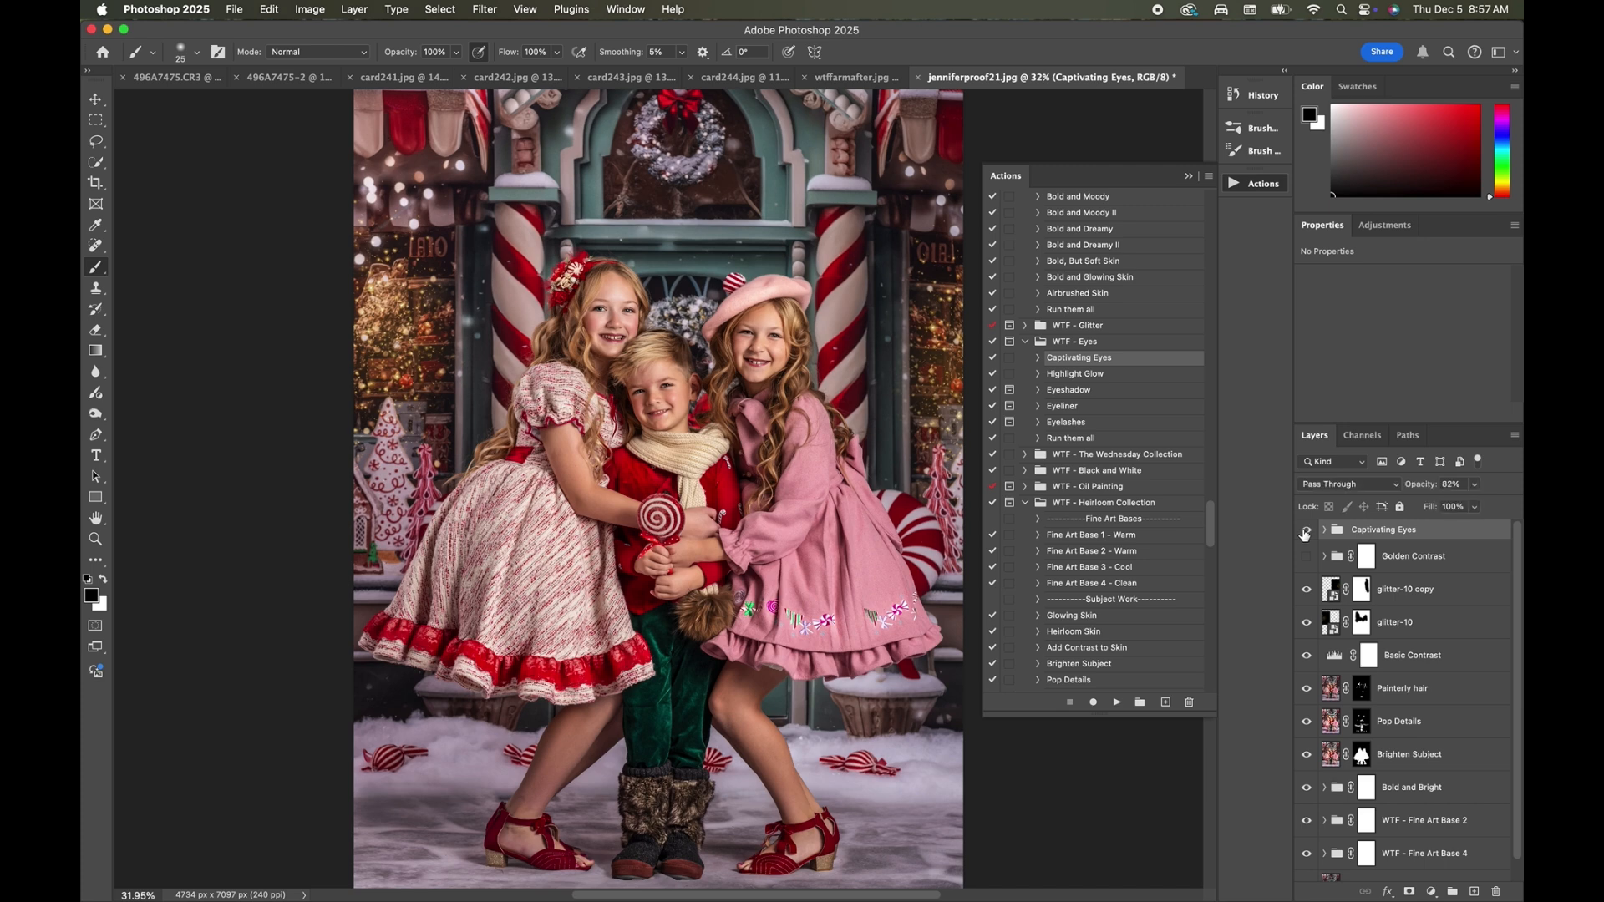
{"action": "left_click", "coordinate": [1305, 533]}
{"action": "left_click", "coordinate": [1305, 533]}
Run the Cheeks, Lips and Teeth action from the WTF - Skin set and expand the resulting layer group.
{"action": "scroll", "coordinate": [887, 498], "scroll_direction": "up", "scroll_amount": 1}
{"action": "scroll", "coordinate": [899, 474], "scroll_direction": "up", "scroll_amount": 2}
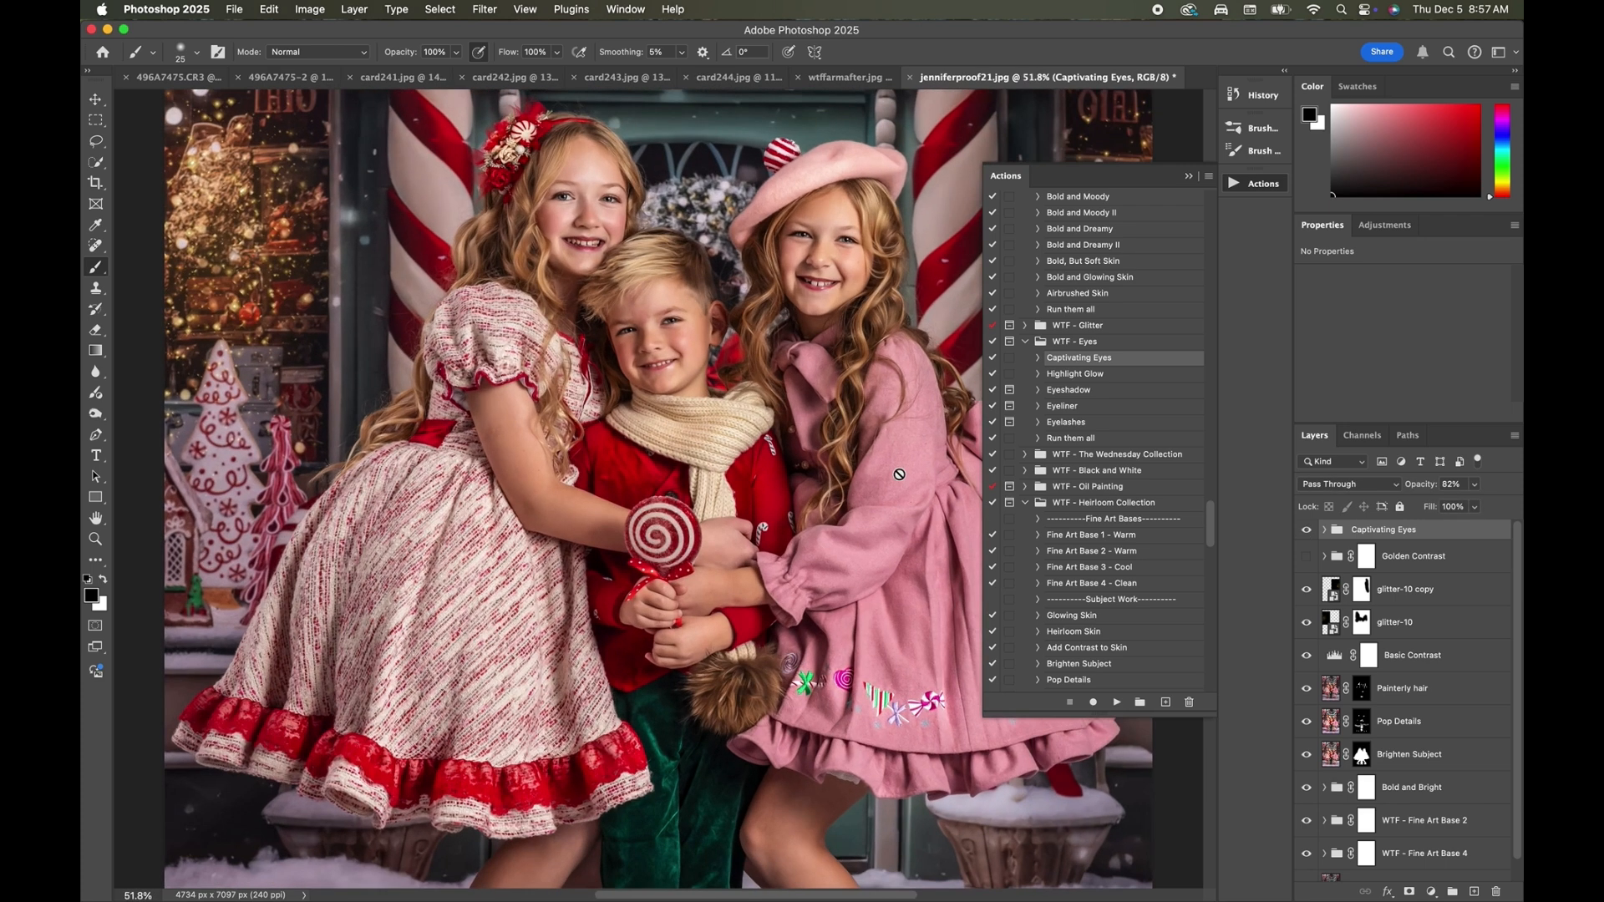
{"action": "scroll", "coordinate": [1125, 448], "scroll_direction": "up", "scroll_amount": 5}
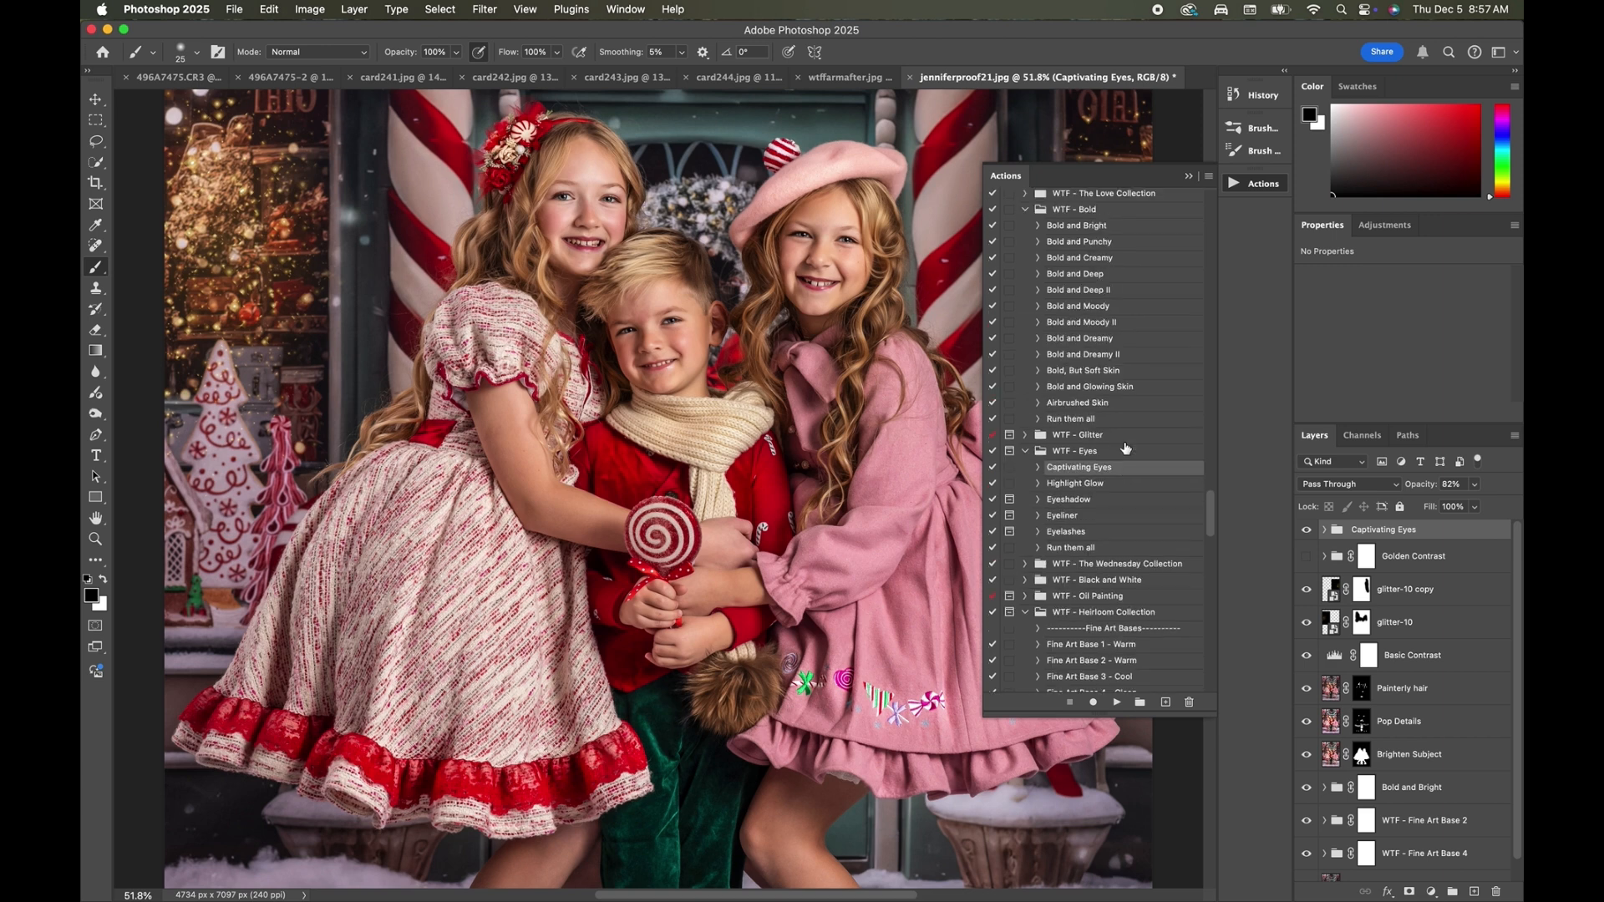
{"action": "scroll", "coordinate": [1125, 449], "scroll_direction": "up", "scroll_amount": 4}
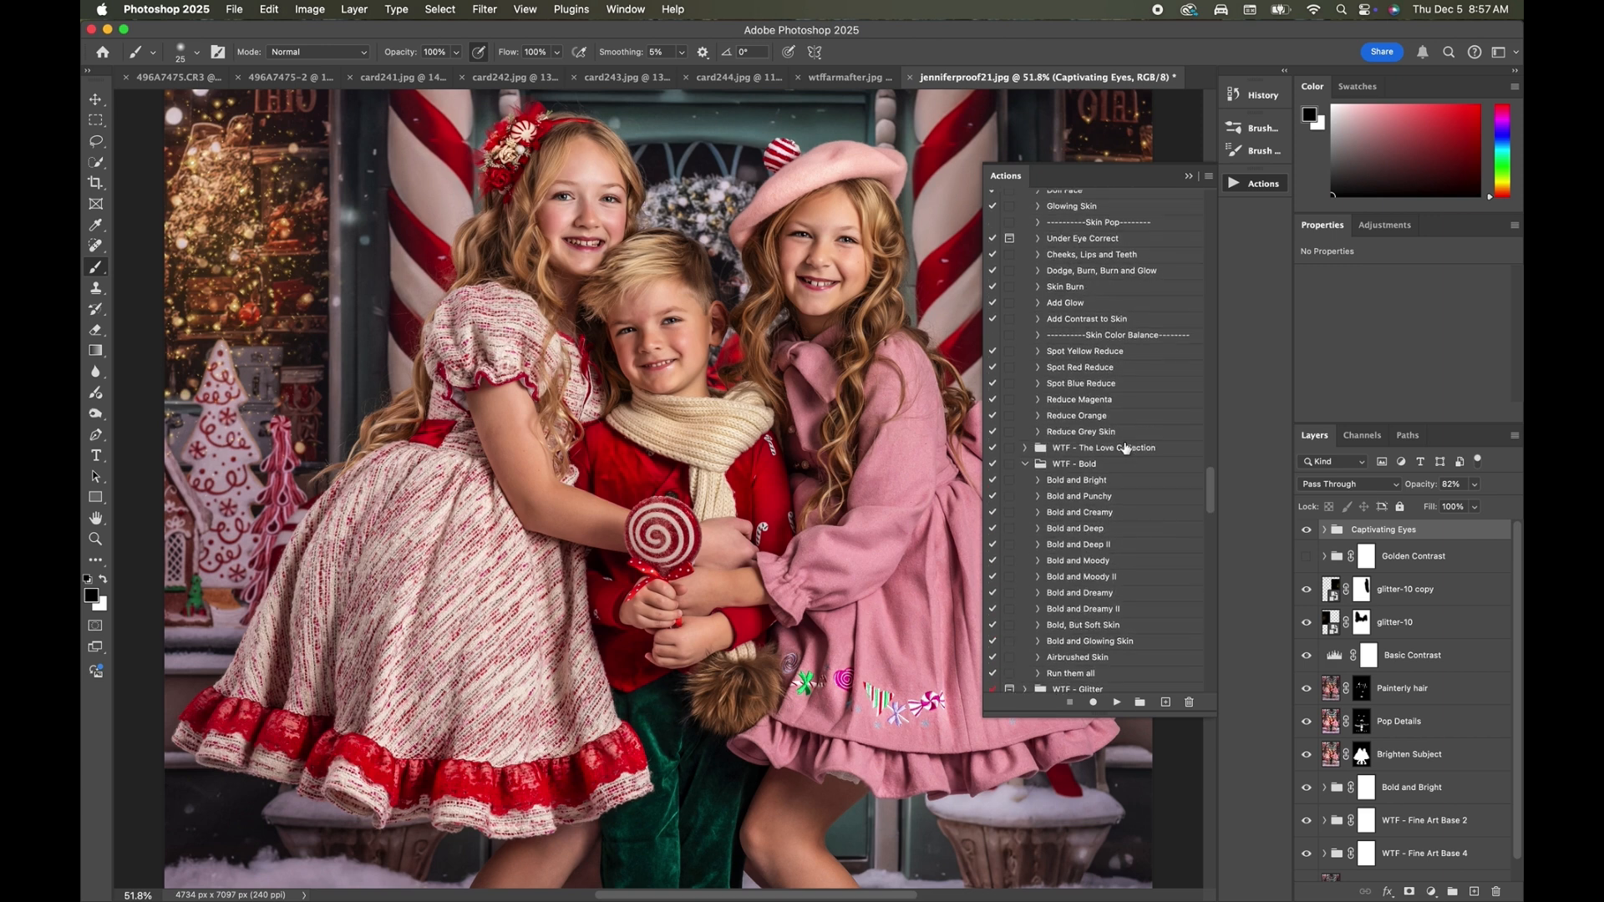
{"action": "left_click", "coordinate": [1079, 256]}
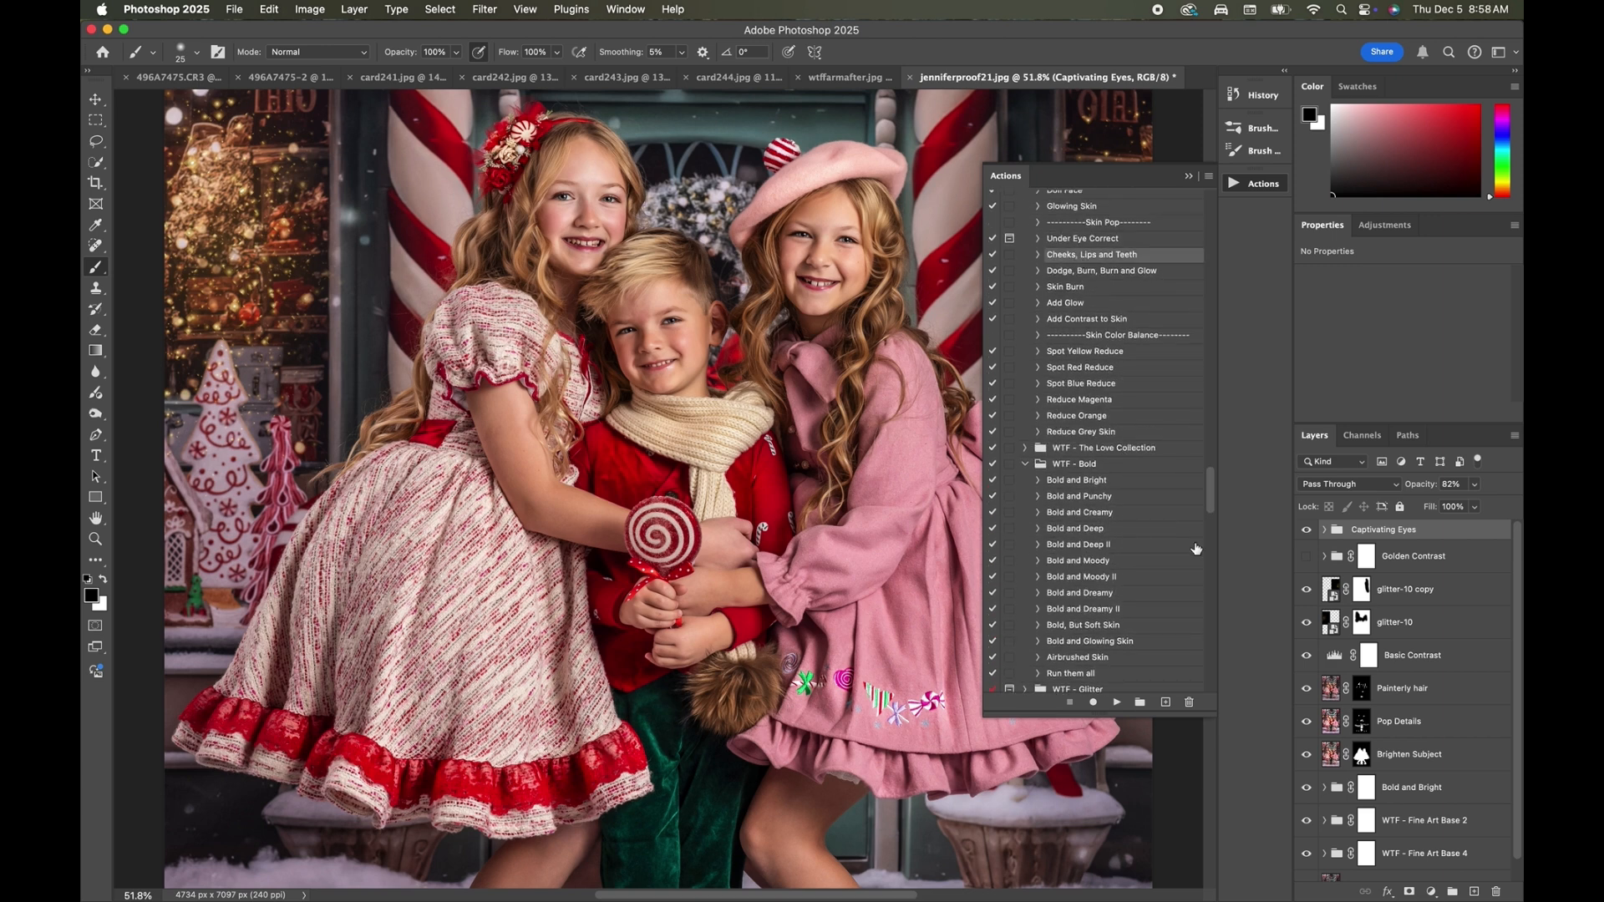
{"action": "left_click", "coordinate": [1116, 703]}
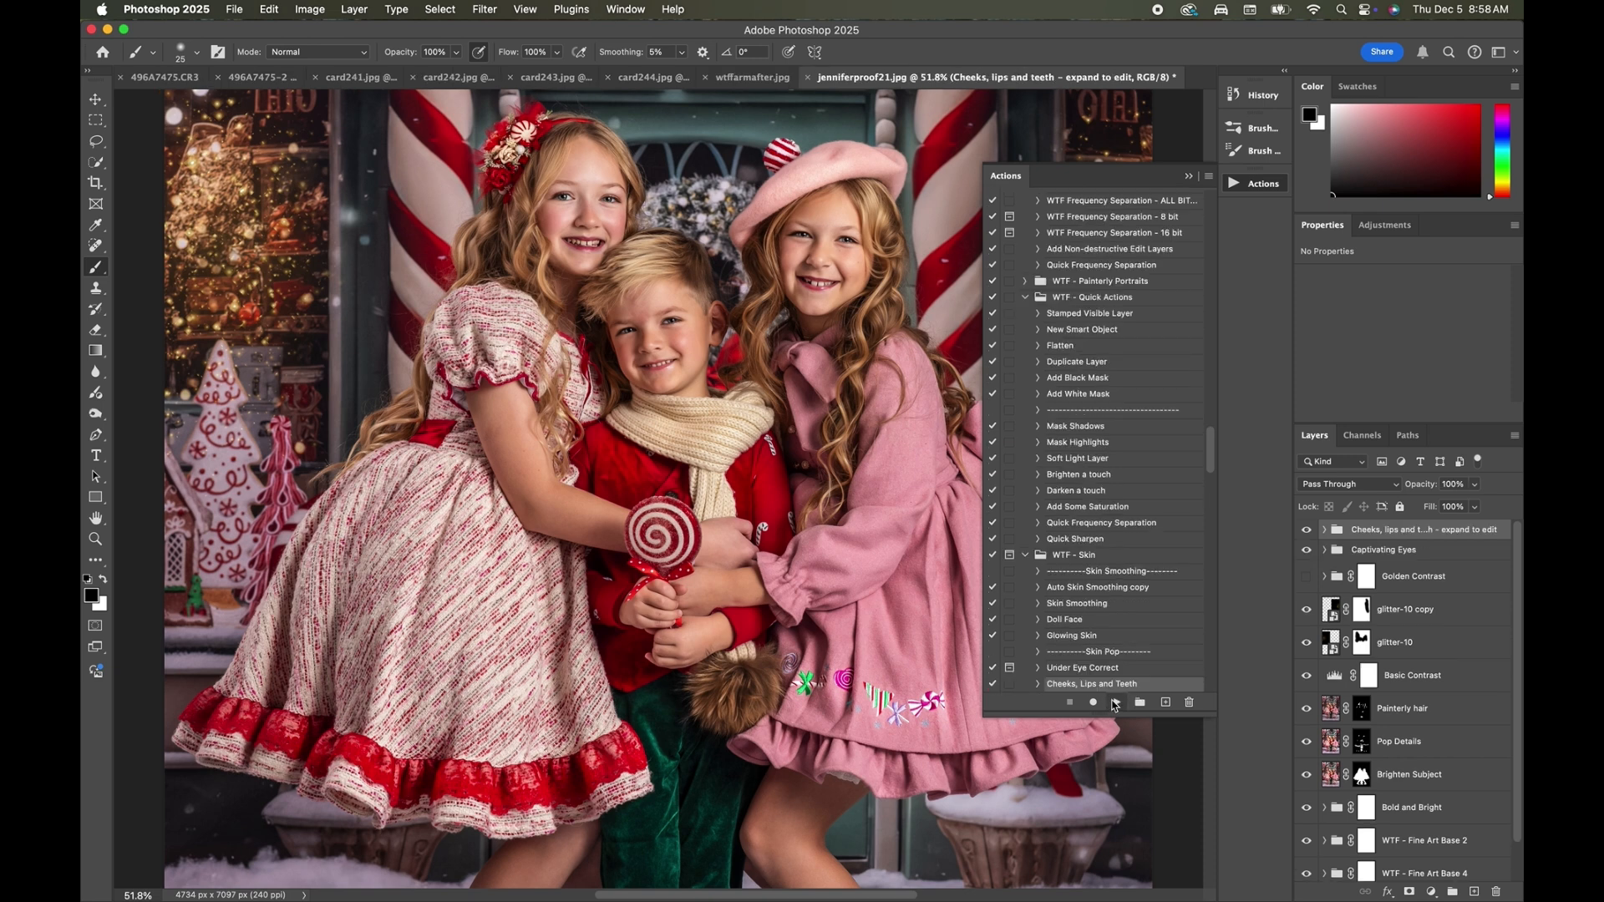
{"action": "left_click", "coordinate": [1323, 531]}
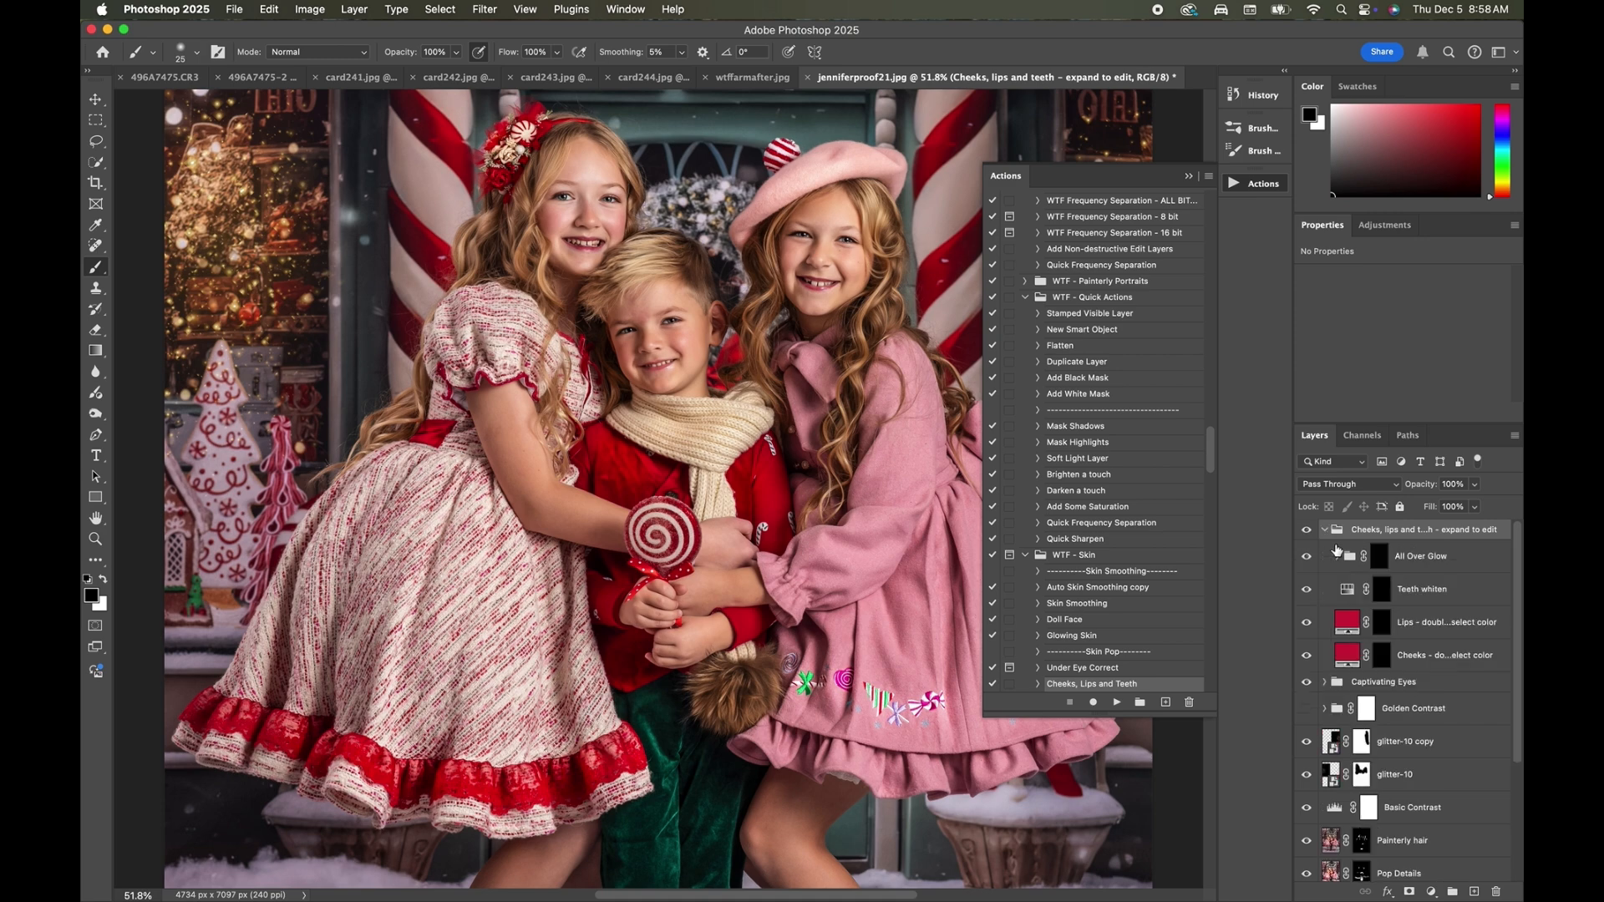
Paint white over the children's cheeks on the Cheeks mask with a 100 px brush, and soften the blush with mask feather and lower opacity.
{"action": "left_click", "coordinate": [1381, 655]}
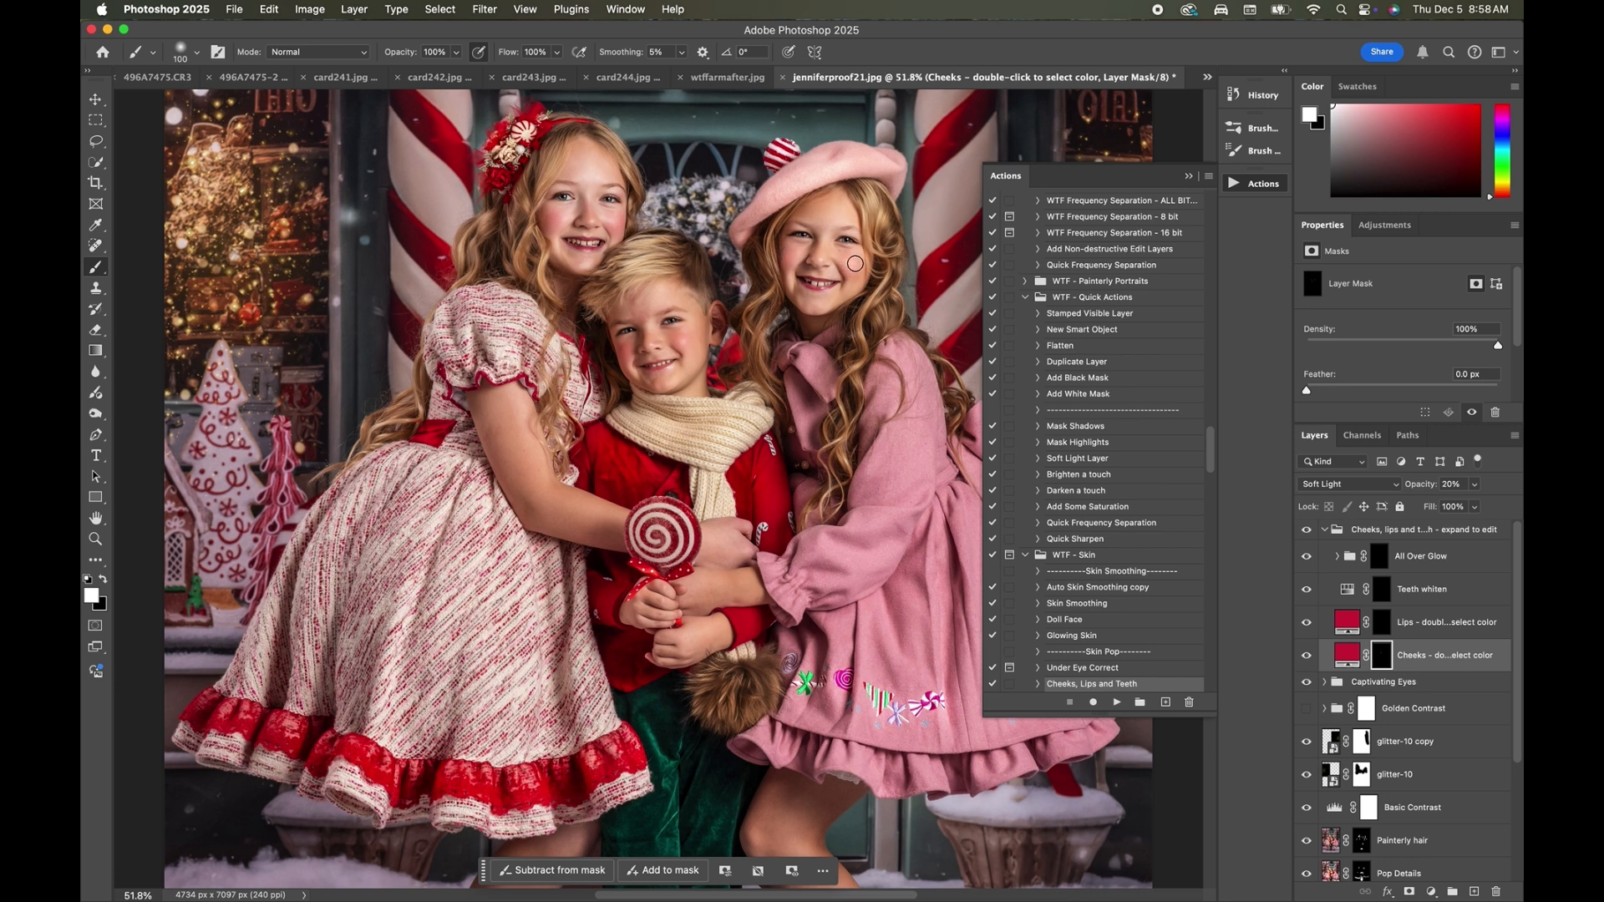
{"action": "left_click", "coordinate": [1305, 659]}
{"action": "left_click", "coordinate": [1304, 659]}
{"action": "left_click_drag", "start_coordinate": [1307, 391], "coordinate": [1360, 393]}
{"action": "left_click", "coordinate": [1474, 484]}
{"action": "left_click_drag", "start_coordinate": [1454, 507], "coordinate": [1448, 509]}
Paint white over the children's teeth on the Teeth whiten mask with a 10 px brush.
{"action": "left_click", "coordinate": [1382, 595]}
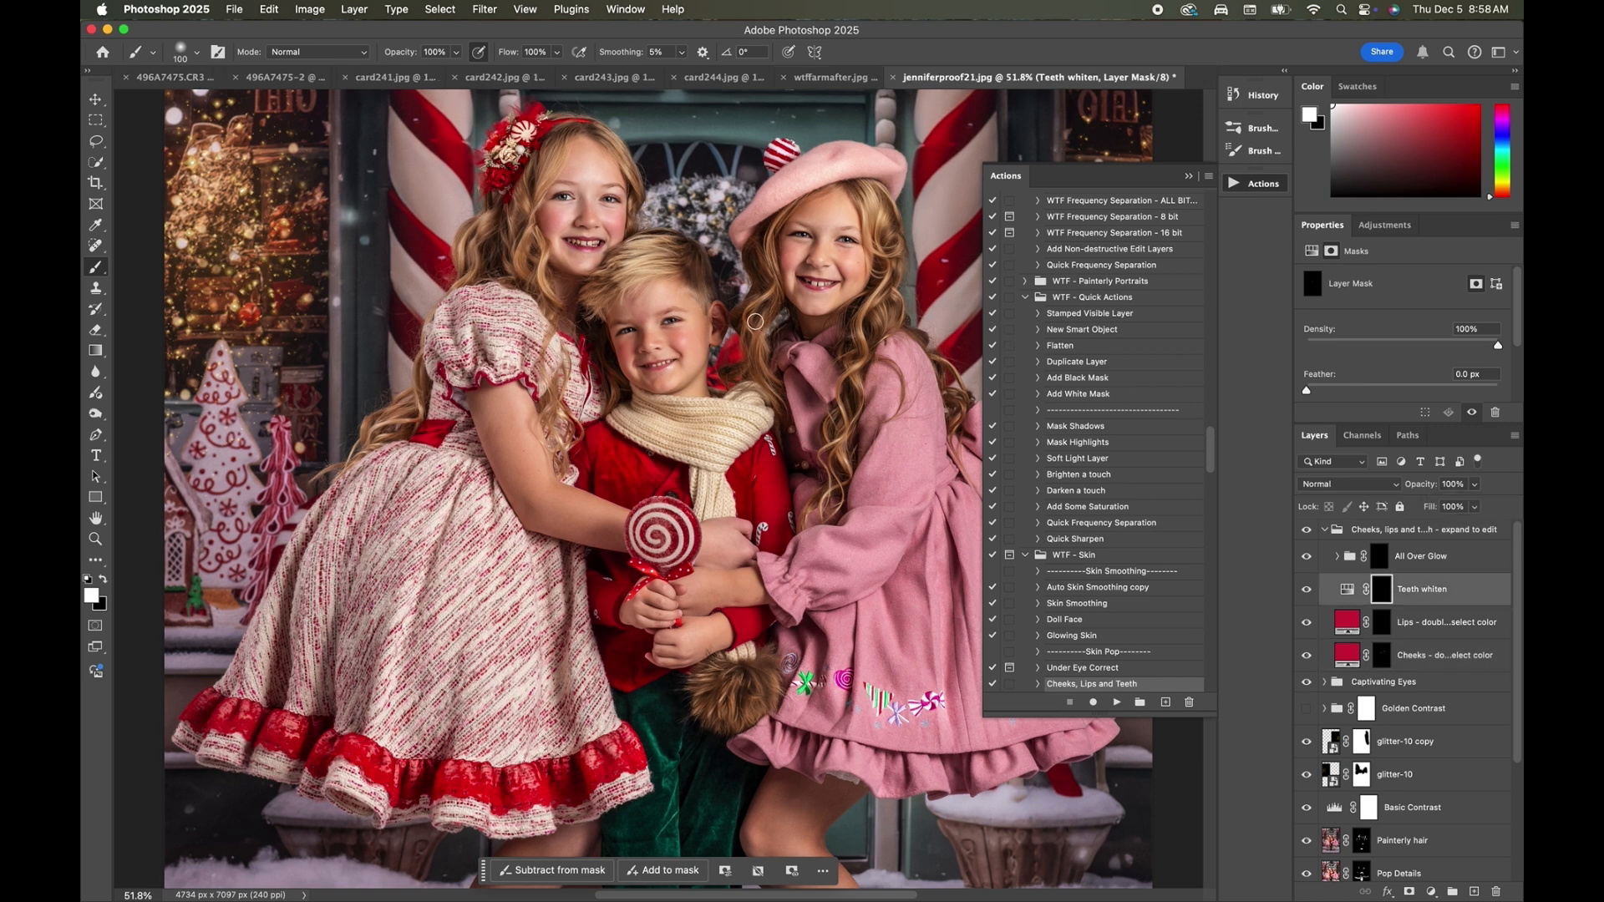
{"action": "key", "text": "bracketleft"}
{"action": "key", "text": "bracketleft"}
{"action": "key", "text": "bracketleft"}
{"action": "key", "text": "bracketleft"}
{"action": "key", "text": "bracketleft"}
{"action": "scroll", "coordinate": [564, 425], "scroll_direction": "up", "scroll_amount": 2}
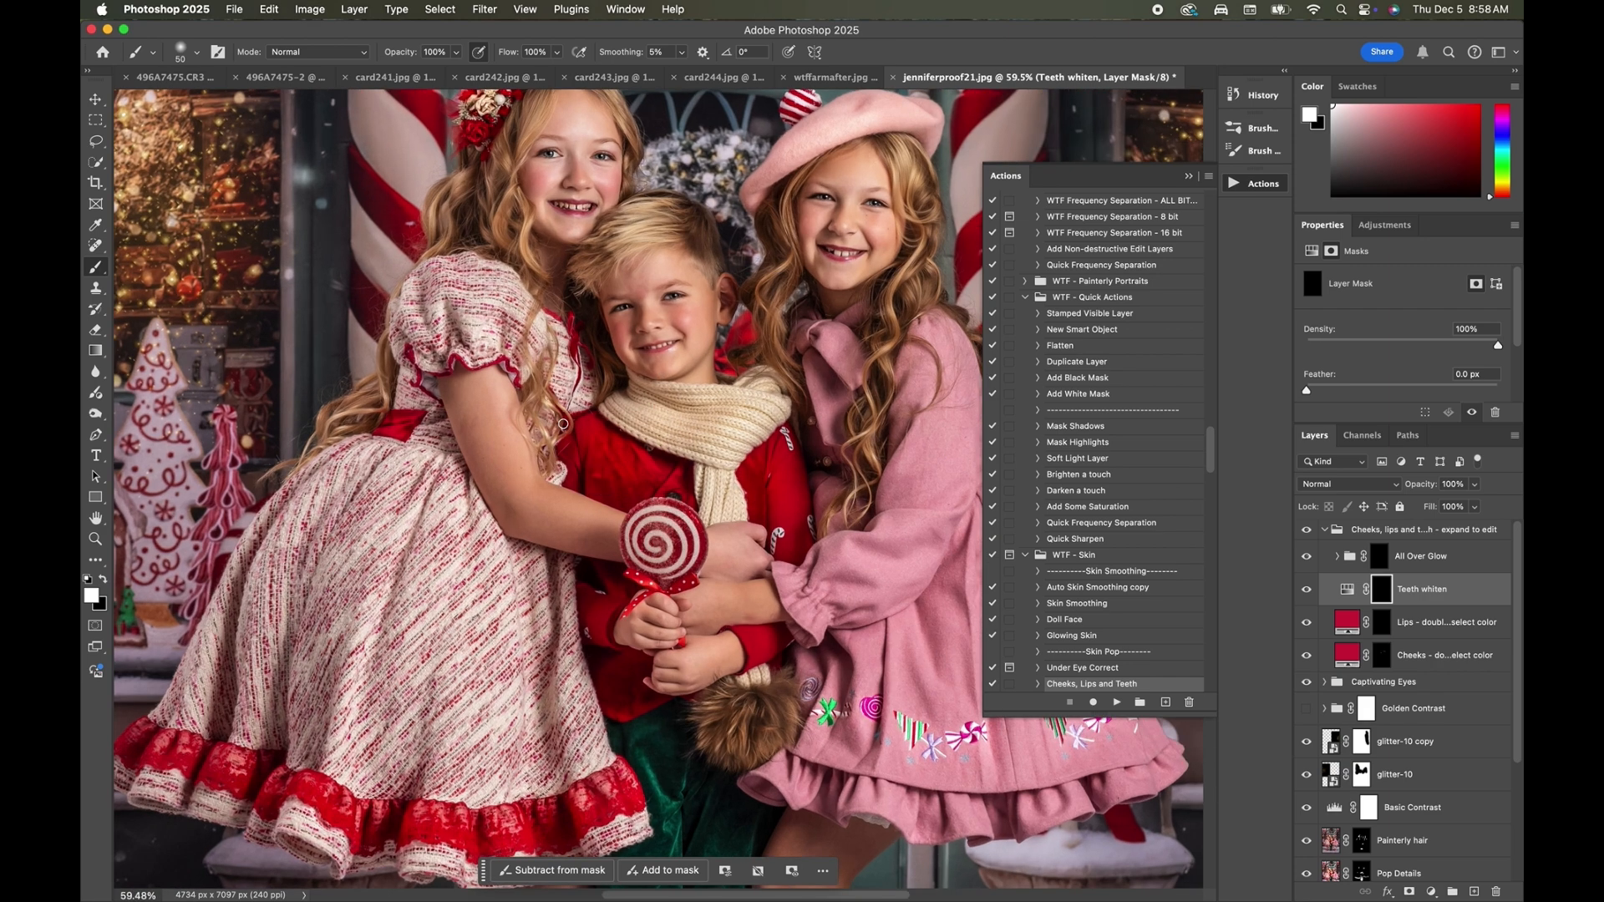
{"action": "scroll", "coordinate": [563, 425], "scroll_direction": "up", "scroll_amount": 3}
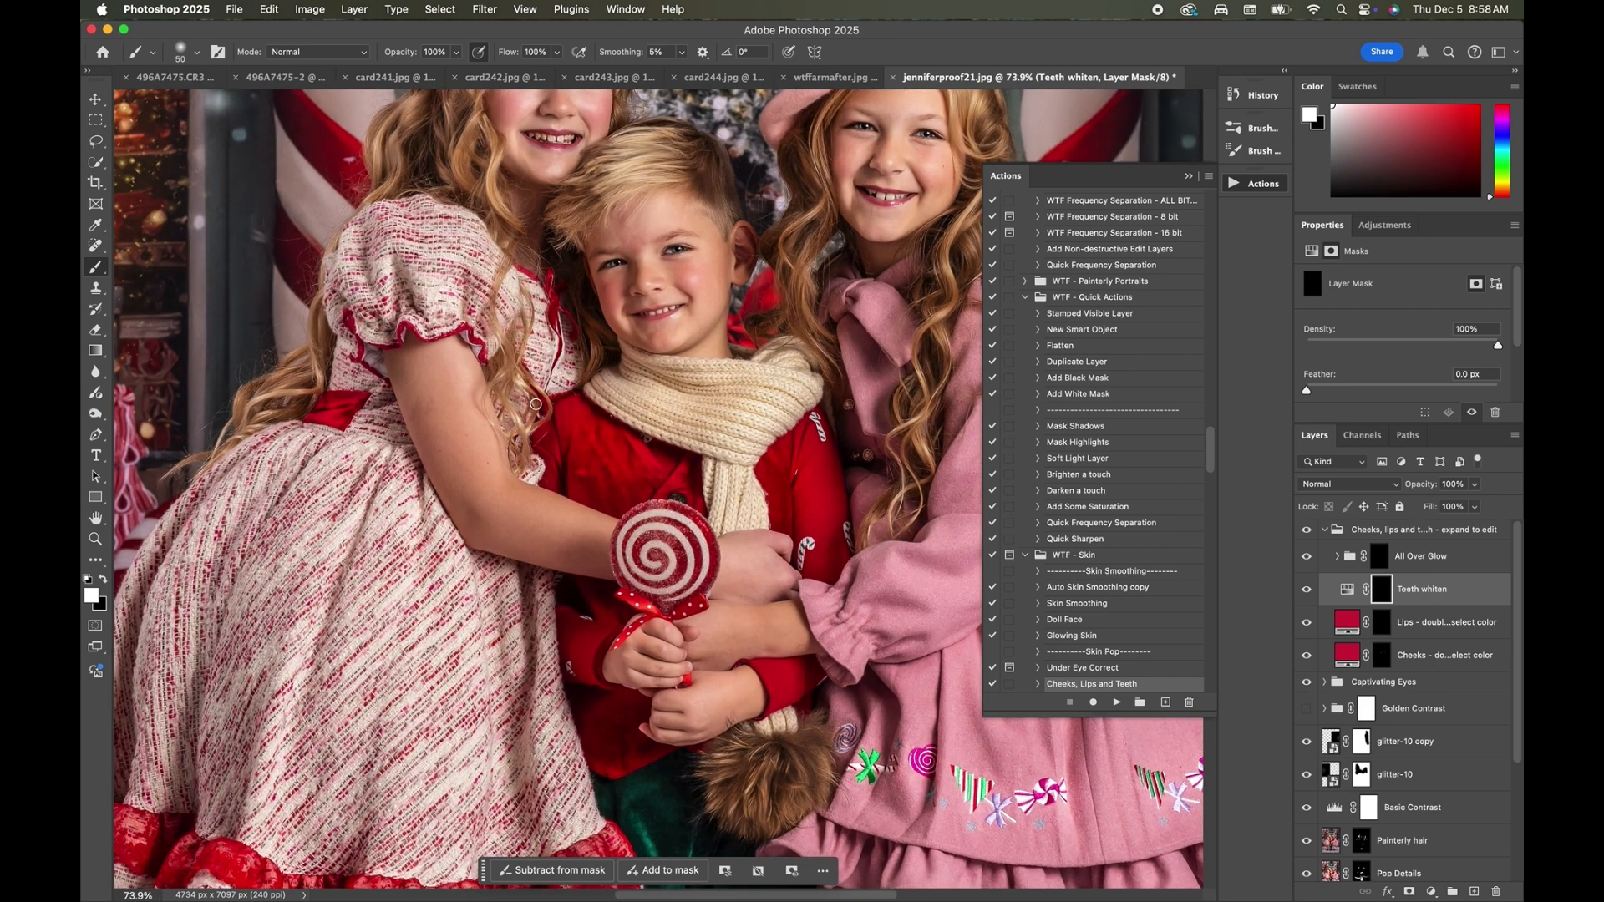
{"action": "scroll", "coordinate": [536, 404], "scroll_direction": "up", "scroll_amount": 5}
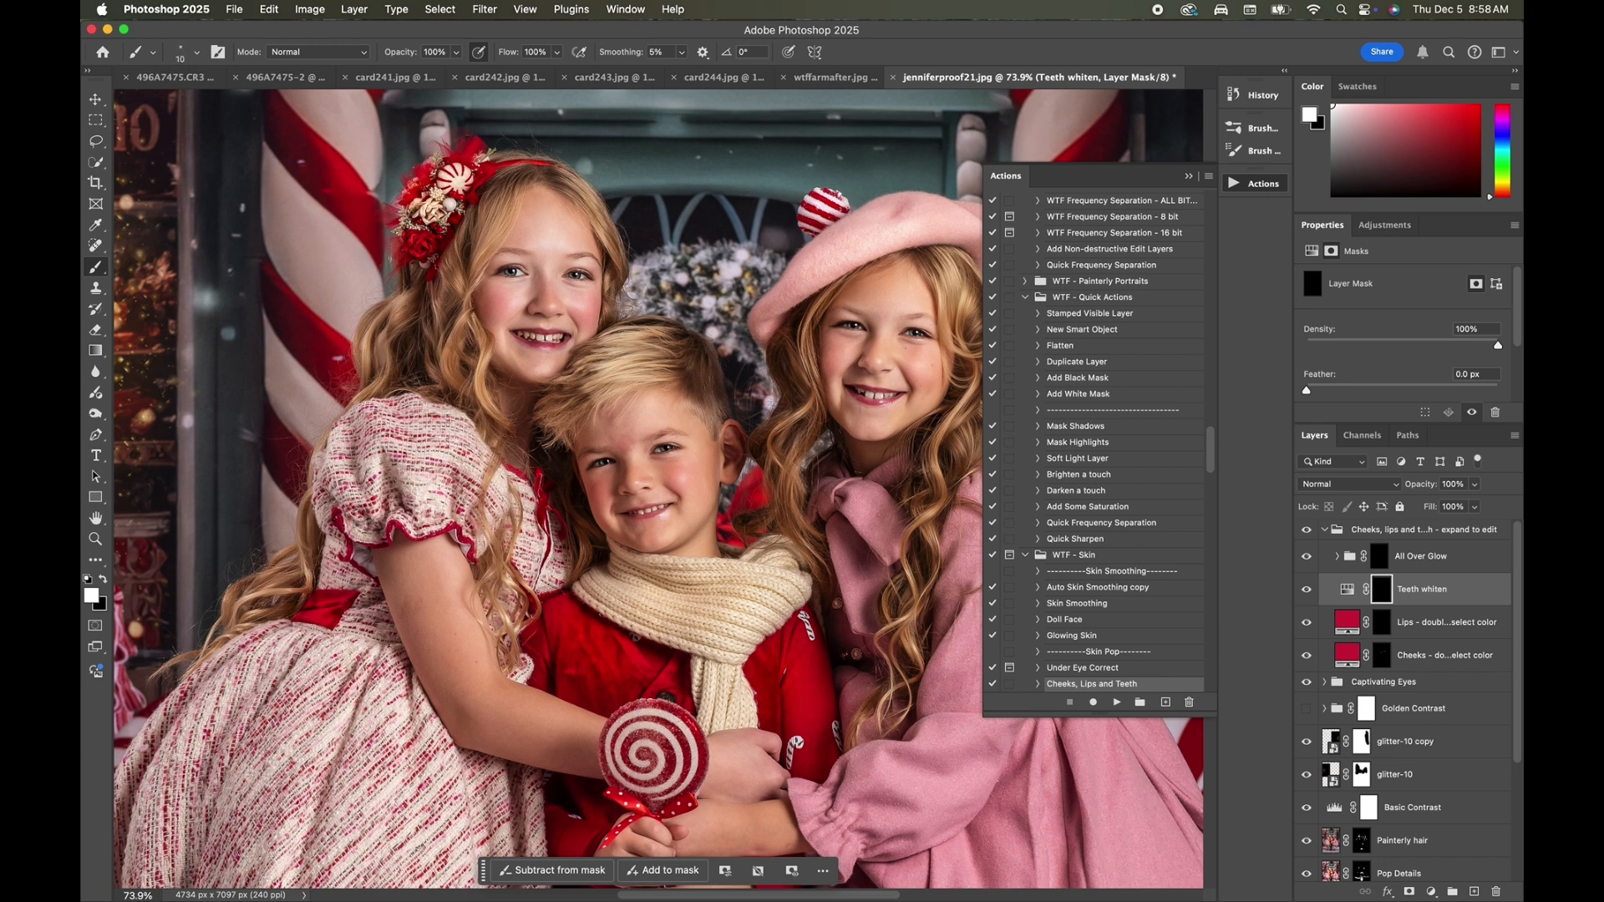
Paint white glow highlights on the children's faces on the All Over Glow mask with a 25 px brush.
{"action": "left_click", "coordinate": [1380, 556]}
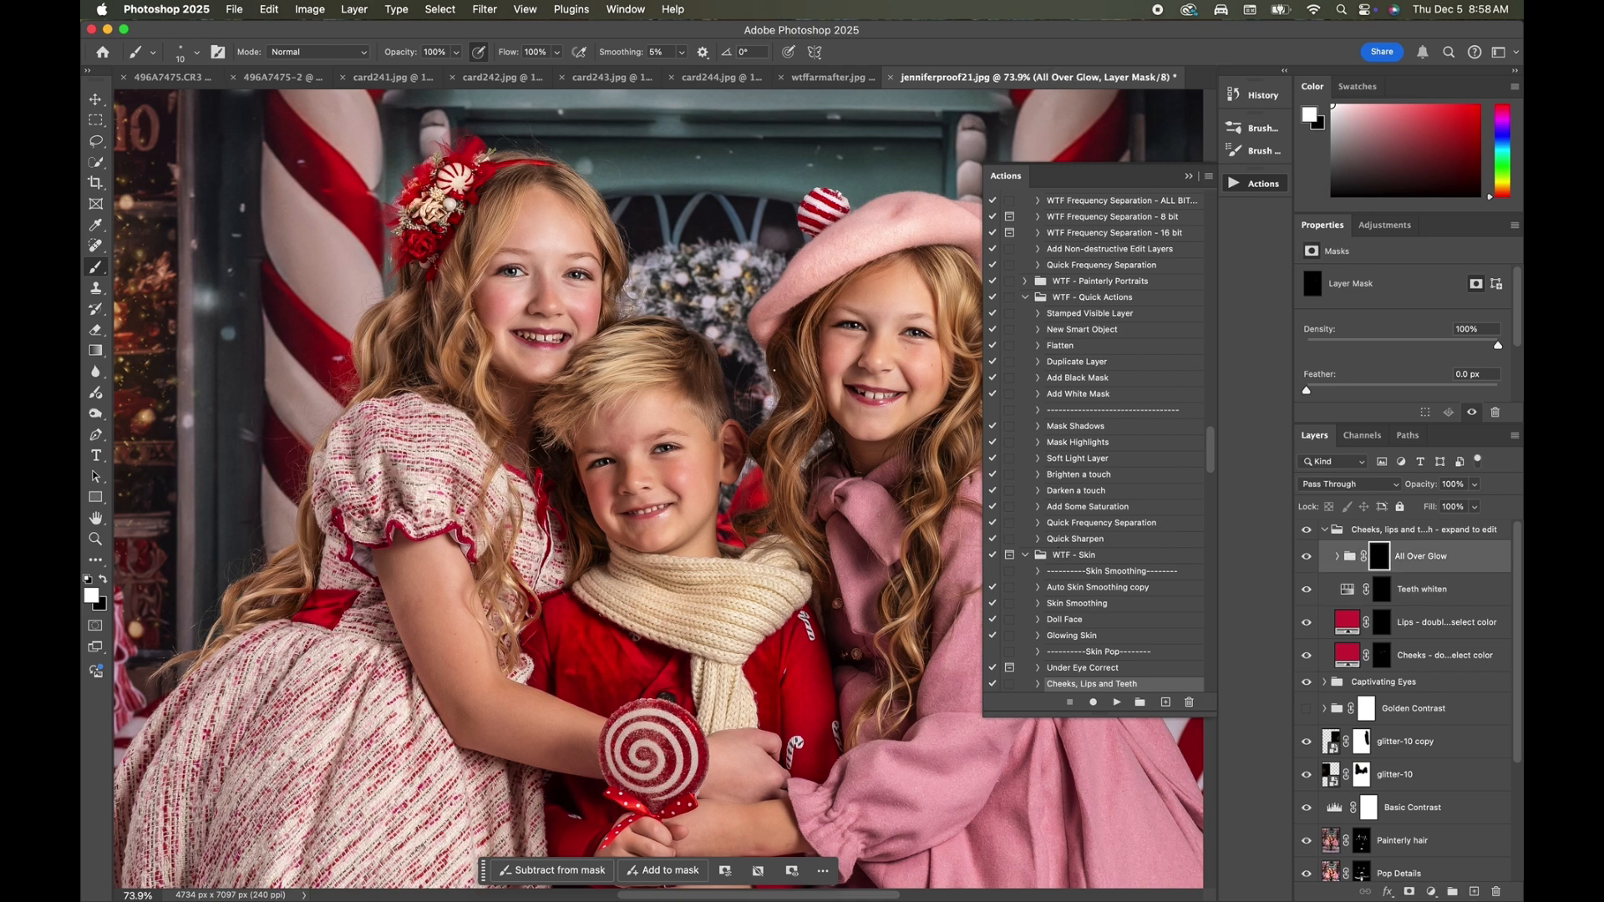
{"action": "scroll", "coordinate": [740, 426], "scroll_direction": "up", "scroll_amount": 5}
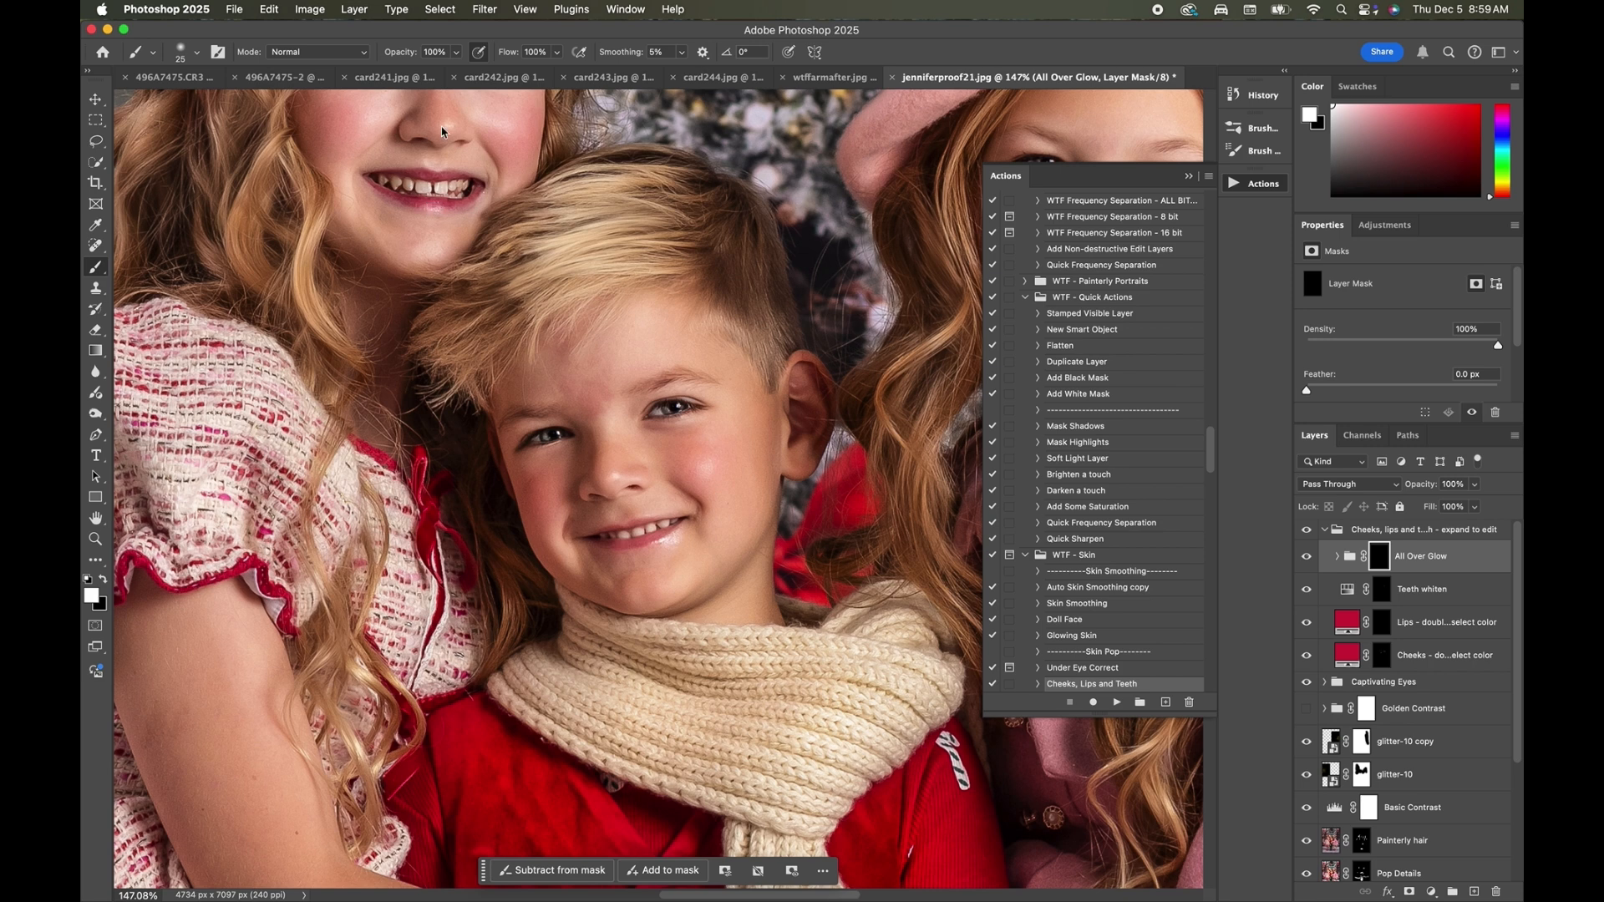
{"action": "scroll", "coordinate": [441, 132], "scroll_direction": "right", "scroll_amount": 3}
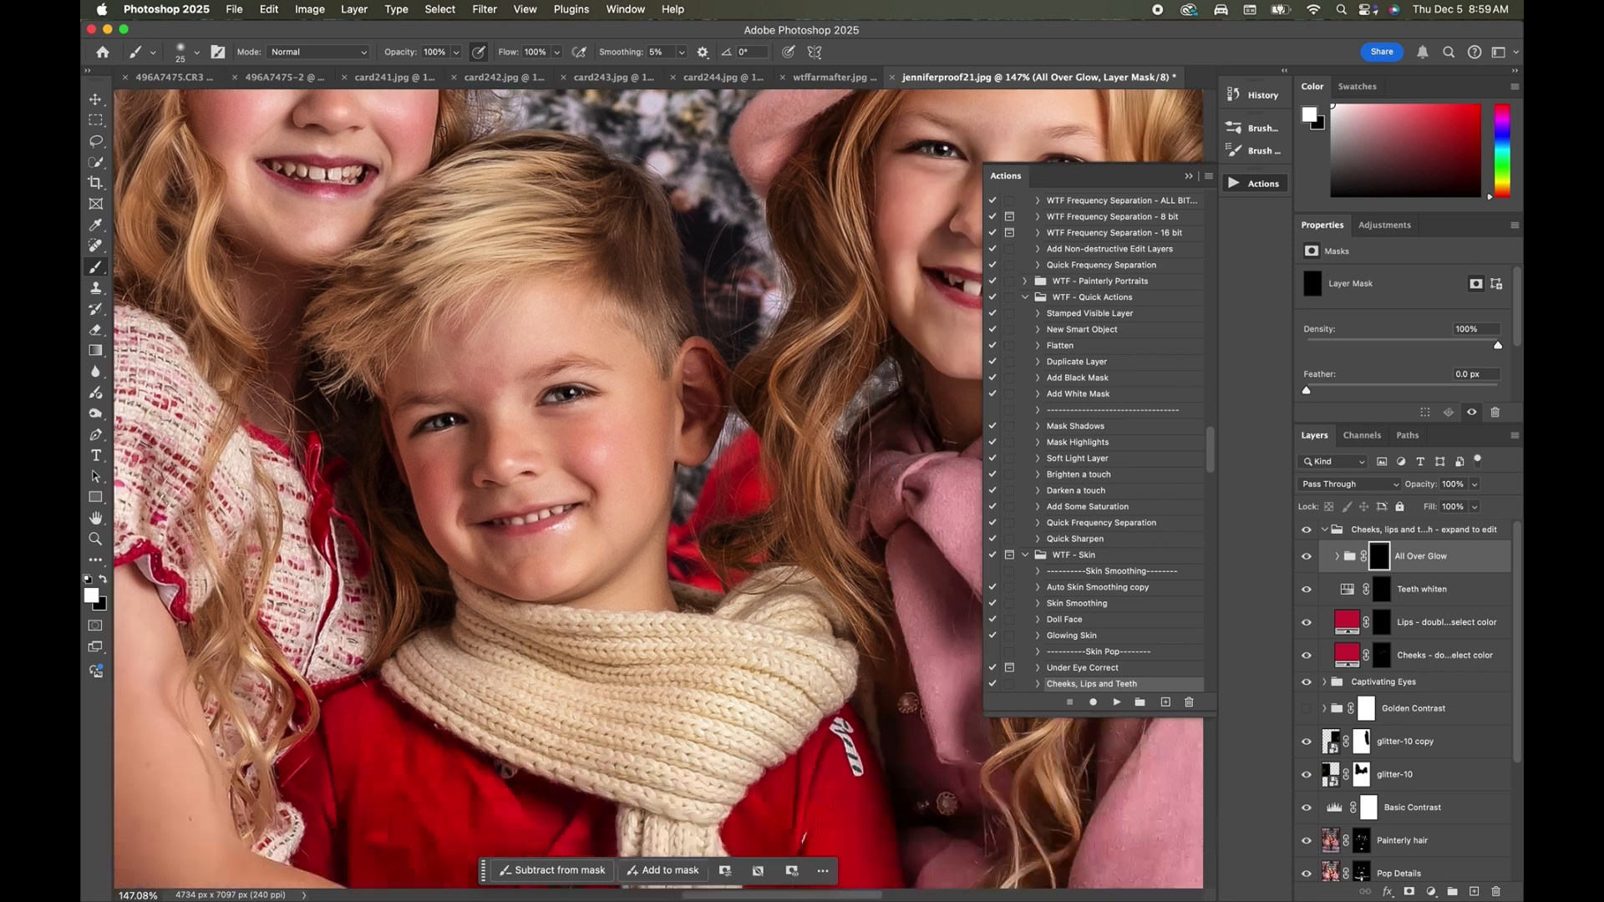
{"action": "scroll", "coordinate": [817, 306], "scroll_direction": "right", "scroll_amount": 4}
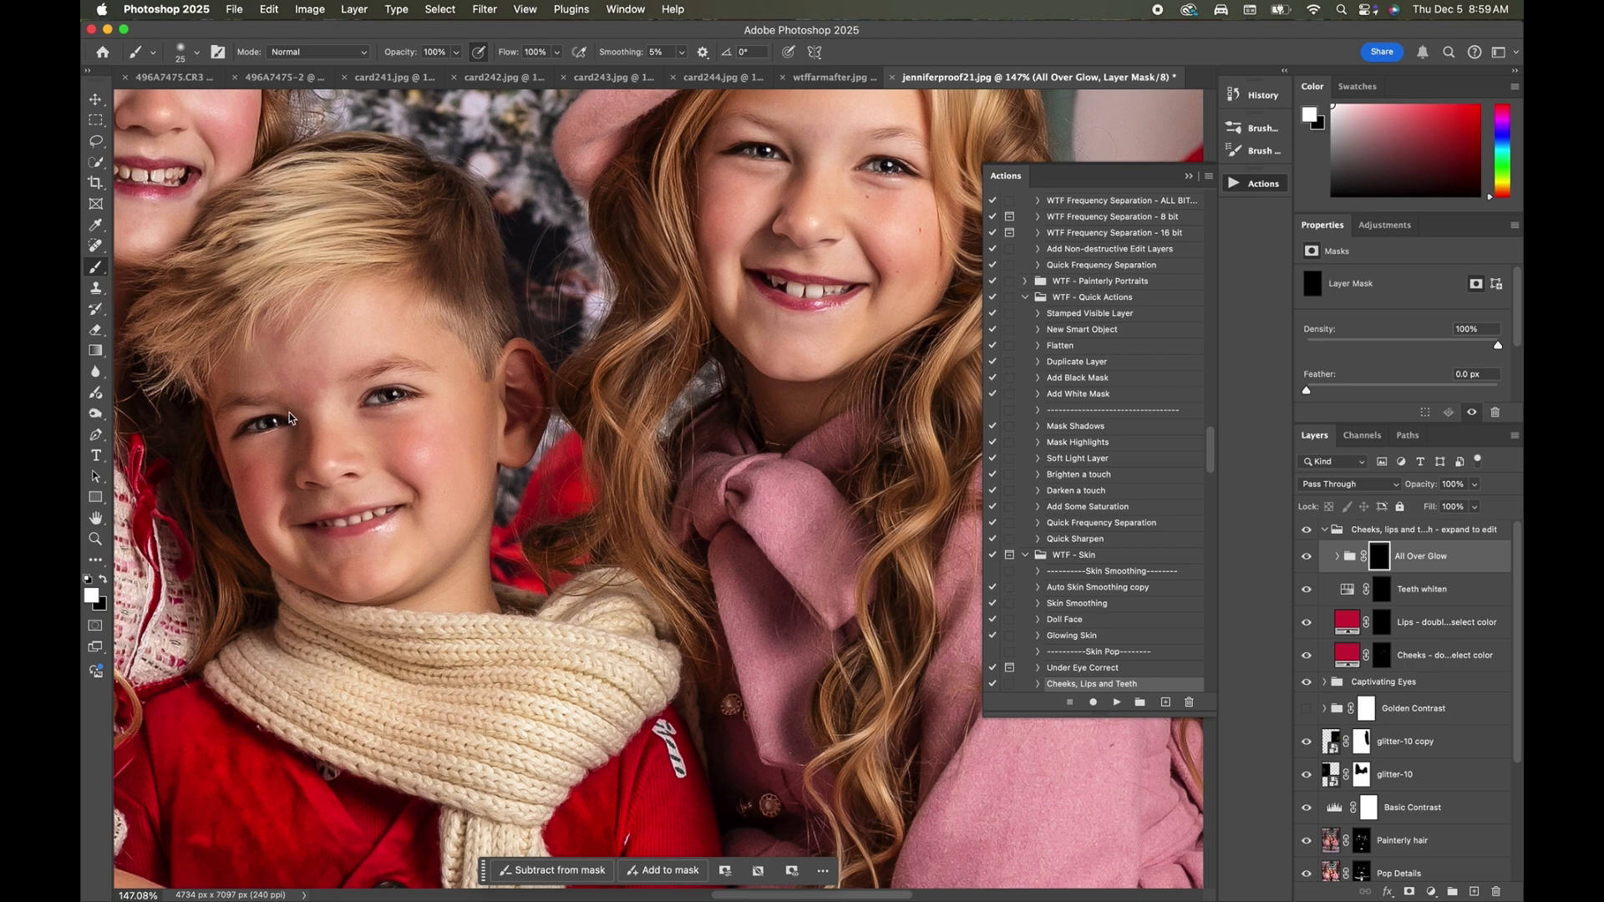
{"action": "key", "text": "super+minus"}
{"action": "key", "text": "super+0"}
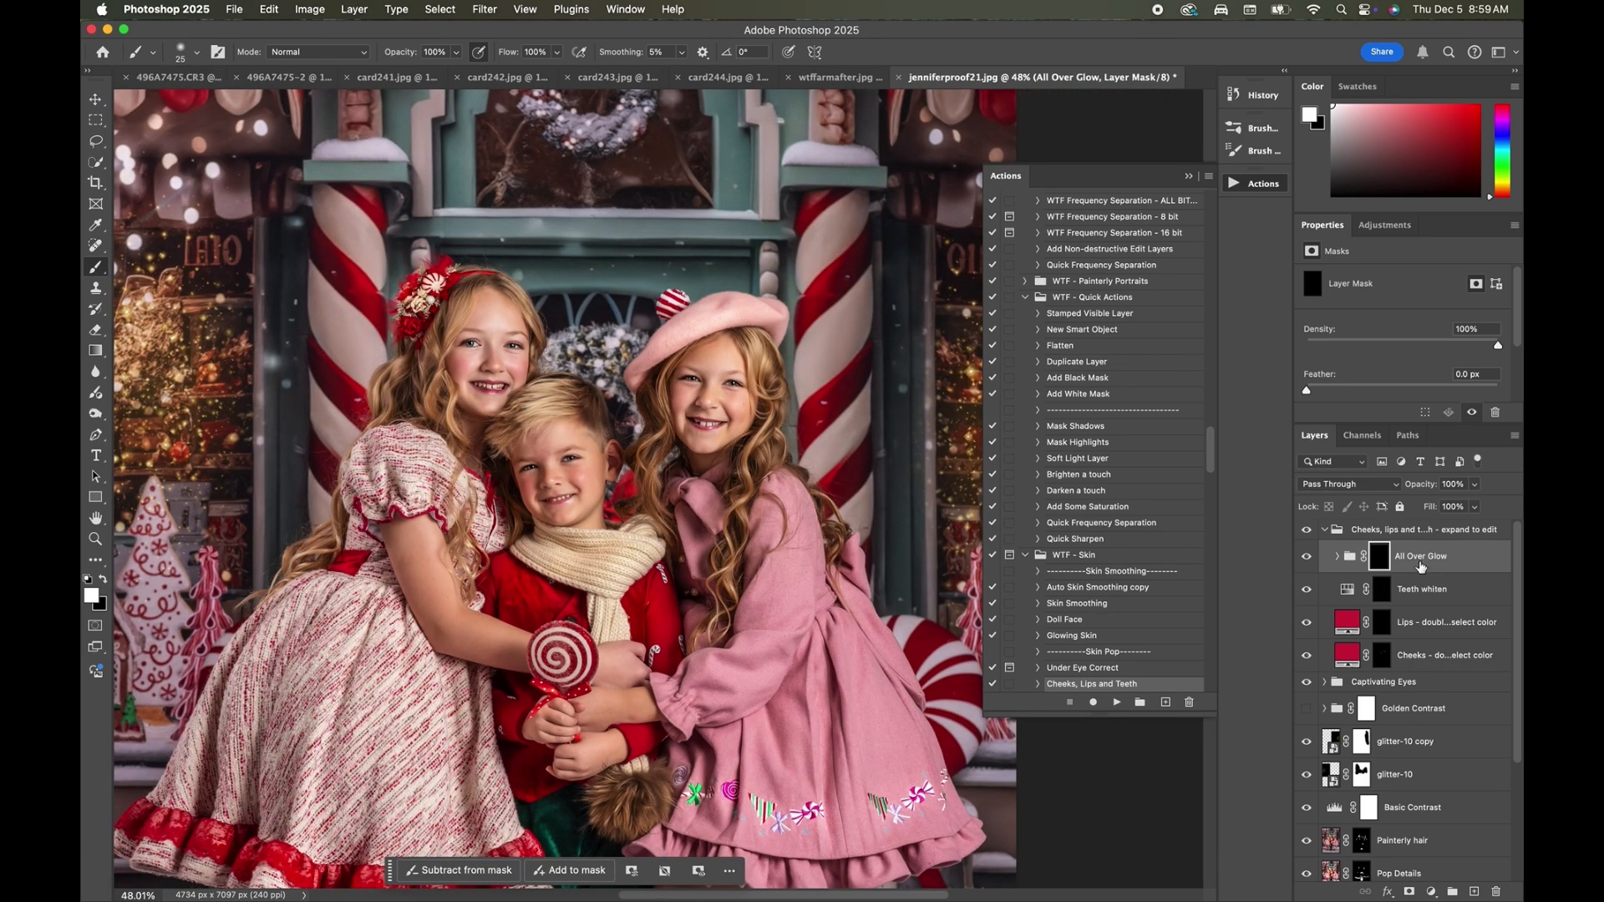
Collapse the Cheeks, lips and teeth group and compare the photo with and without it.
{"action": "left_click", "coordinate": [1325, 529]}
{"action": "left_click", "coordinate": [1306, 529]}
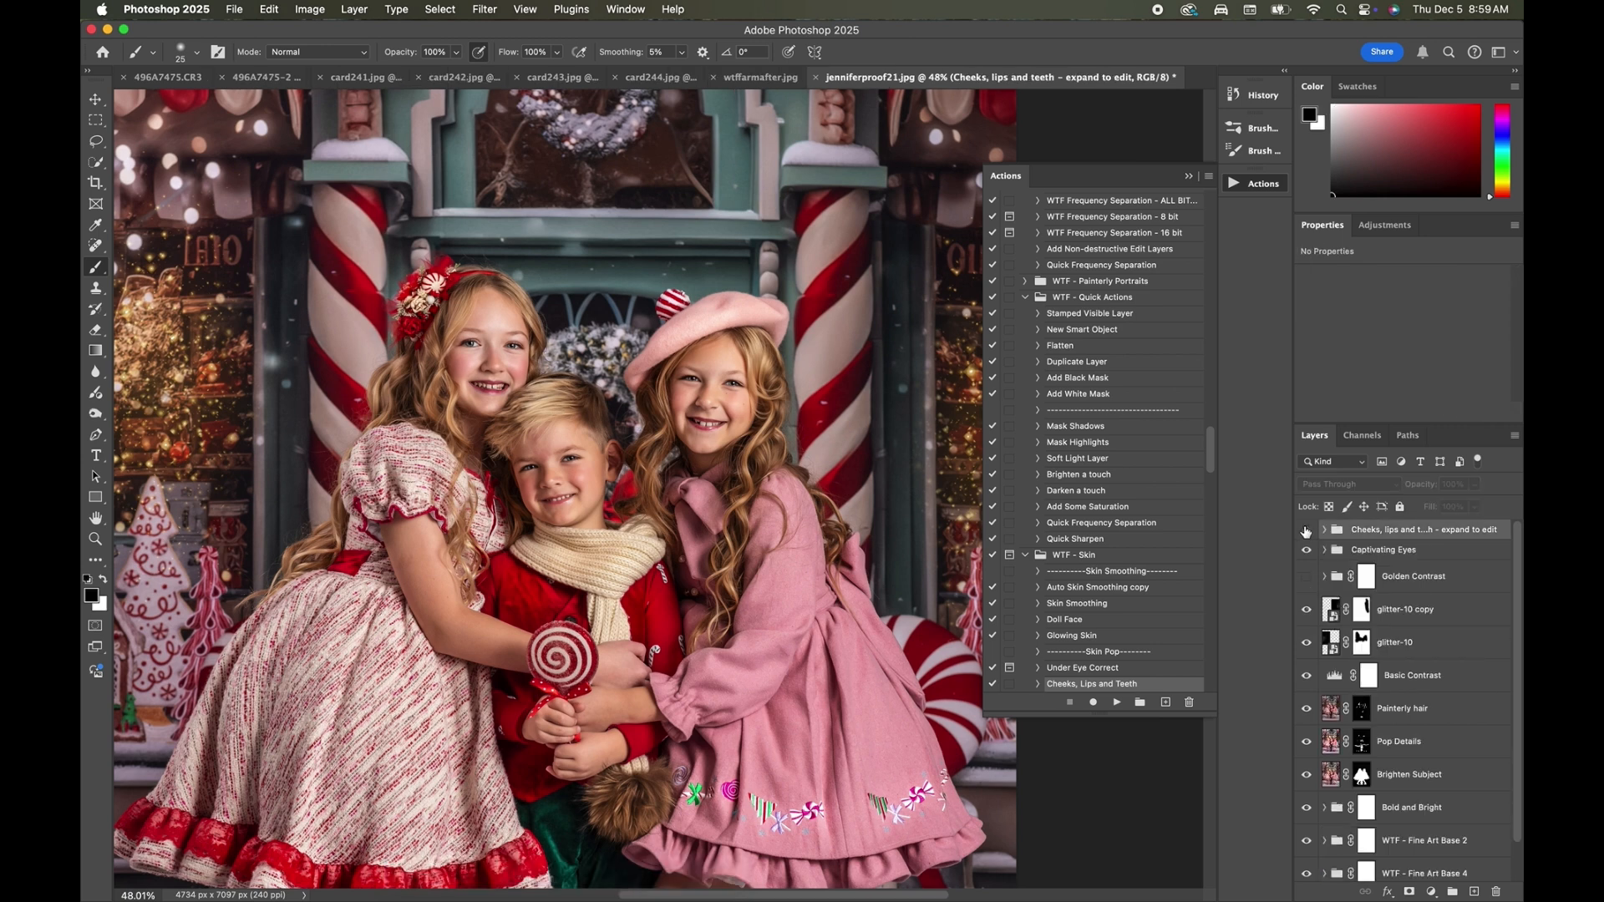
{"action": "left_click", "coordinate": [1306, 530]}
{"action": "left_click", "coordinate": [1305, 530]}
{"action": "left_click", "coordinate": [1306, 530]}
{"action": "scroll", "coordinate": [679, 468], "scroll_direction": "up", "scroll_amount": 3}
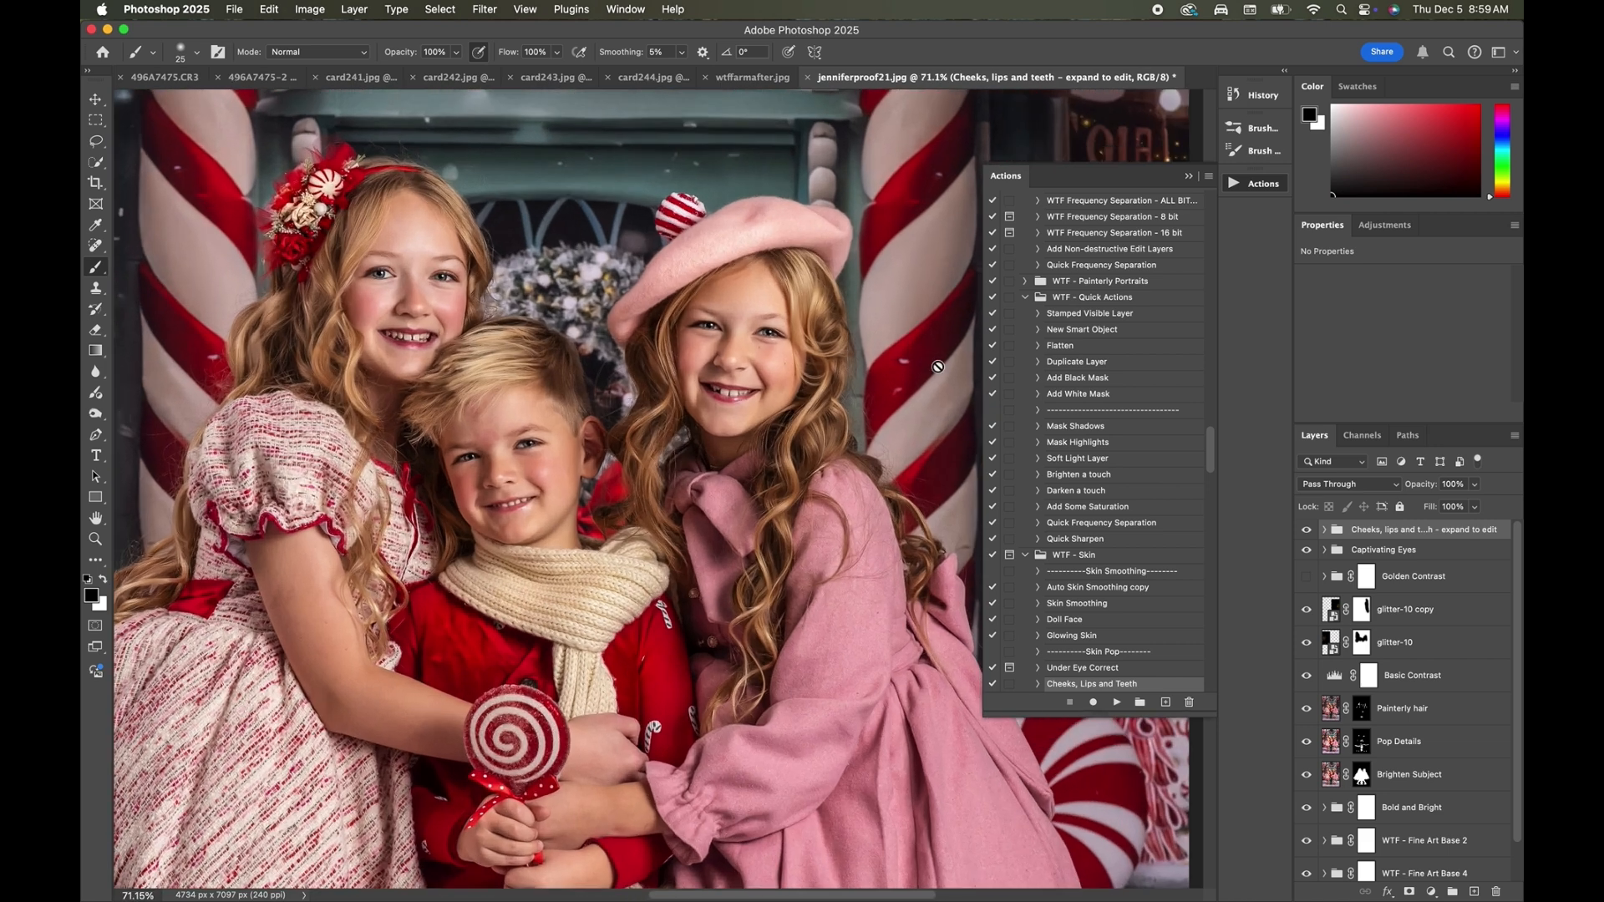
{"action": "scroll", "coordinate": [1136, 322], "scroll_direction": "up", "scroll_amount": 3}
{"action": "scroll", "coordinate": [625, 483], "scroll_direction": "left", "scroll_amount": 3}
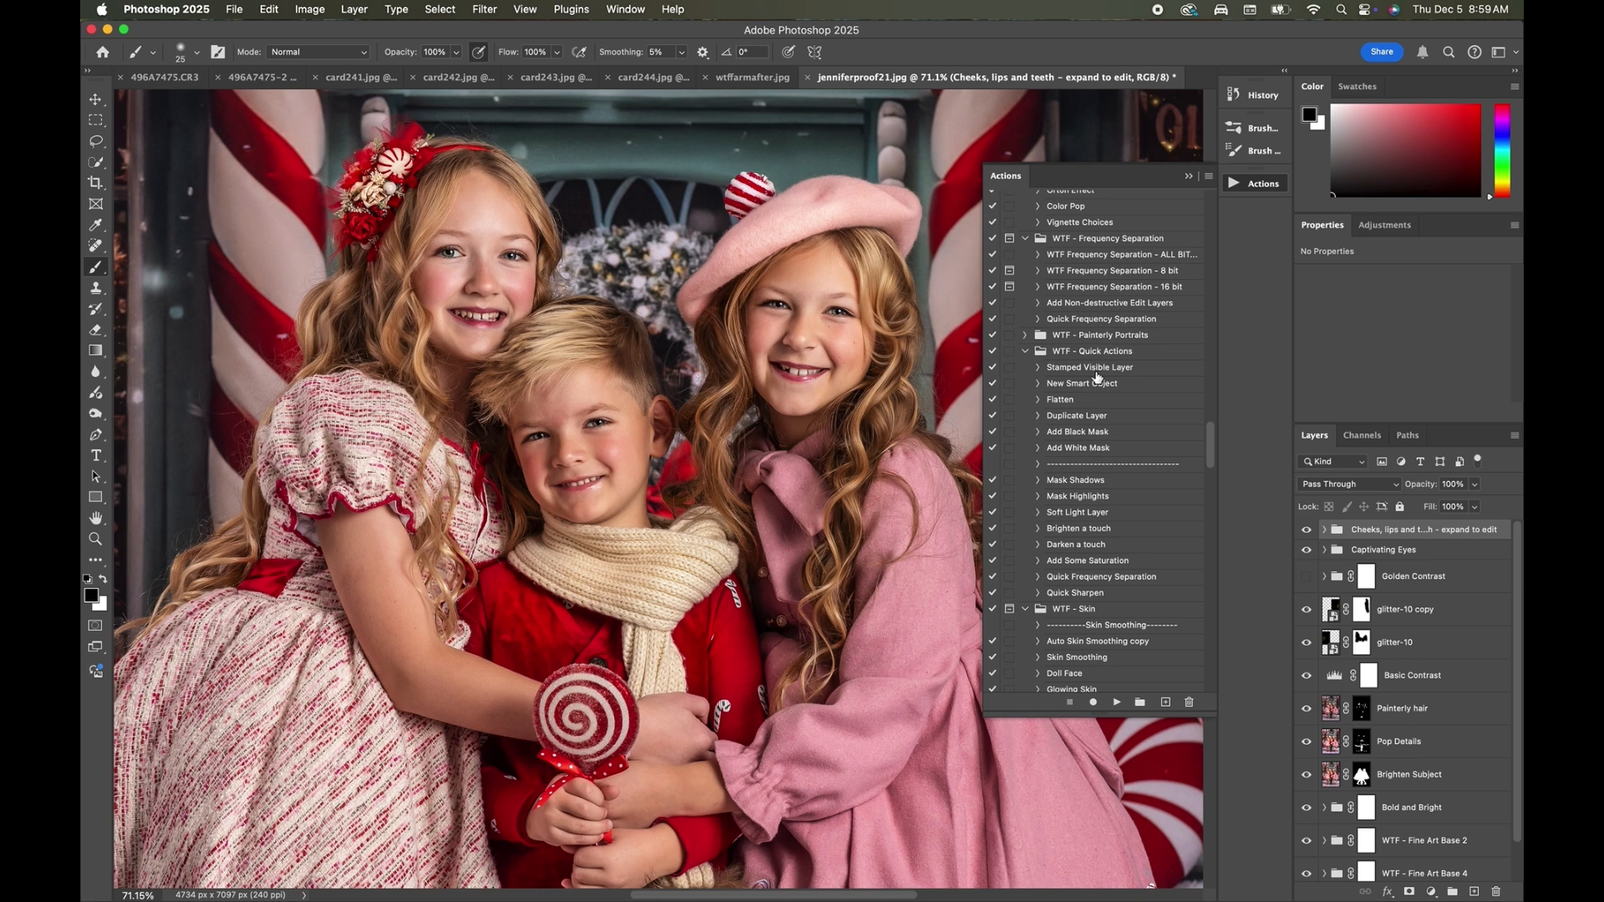
Run the WTF Frequency Separation - ALL BIT action with a Gaussian Blur radius of 5.0 pixels.
{"action": "scroll", "coordinate": [1097, 376], "scroll_direction": "up", "scroll_amount": 3}
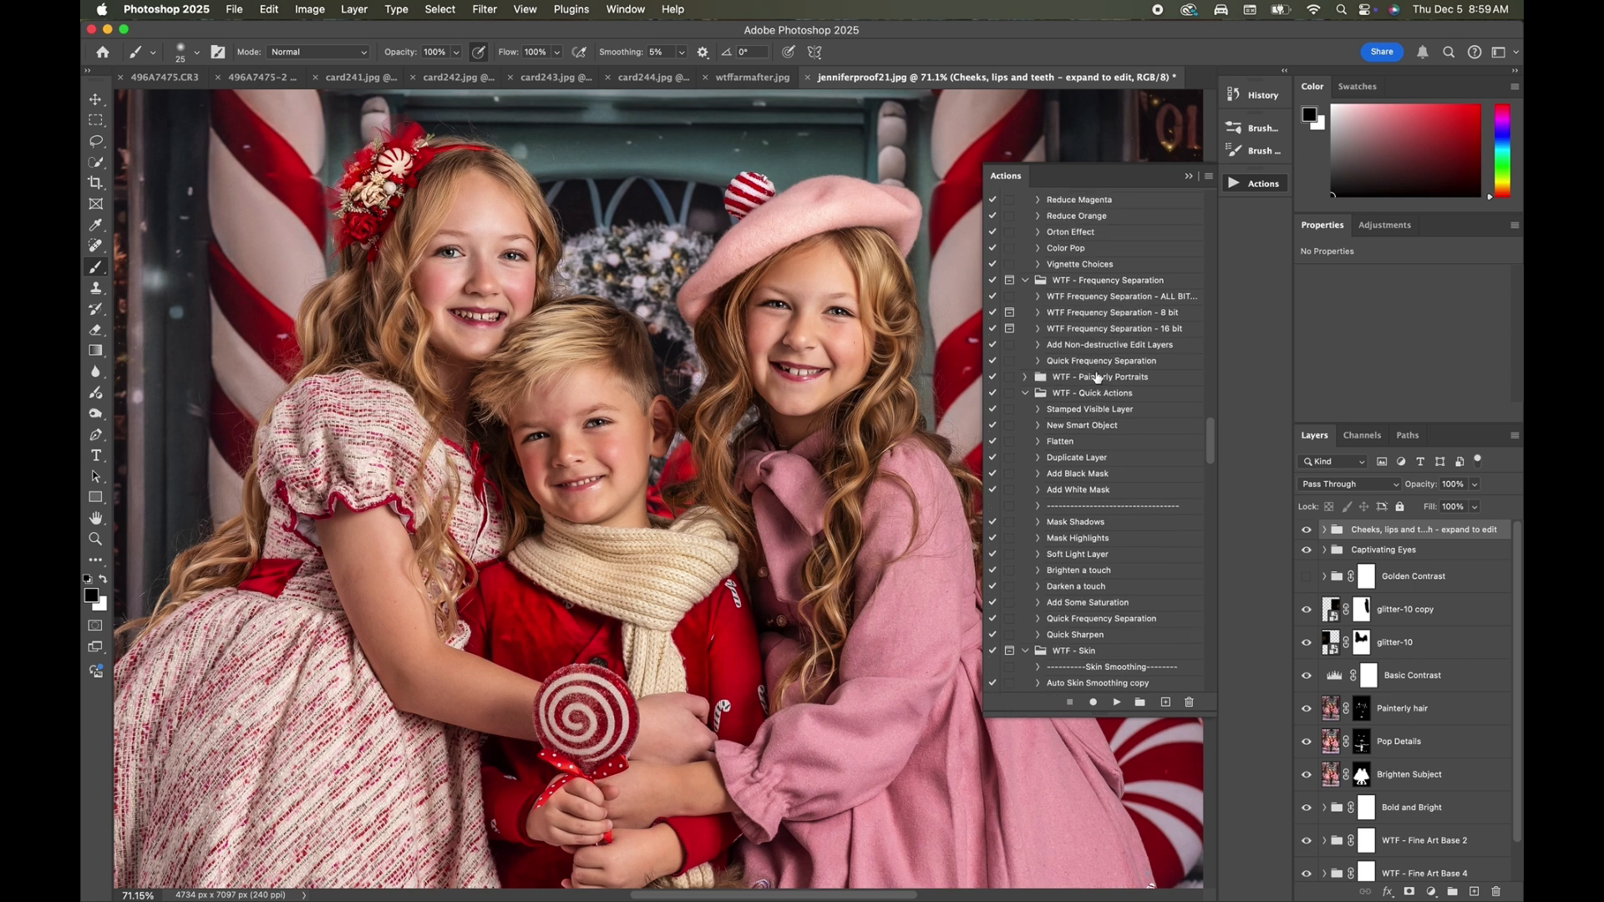
{"action": "left_click", "coordinate": [1127, 329]}
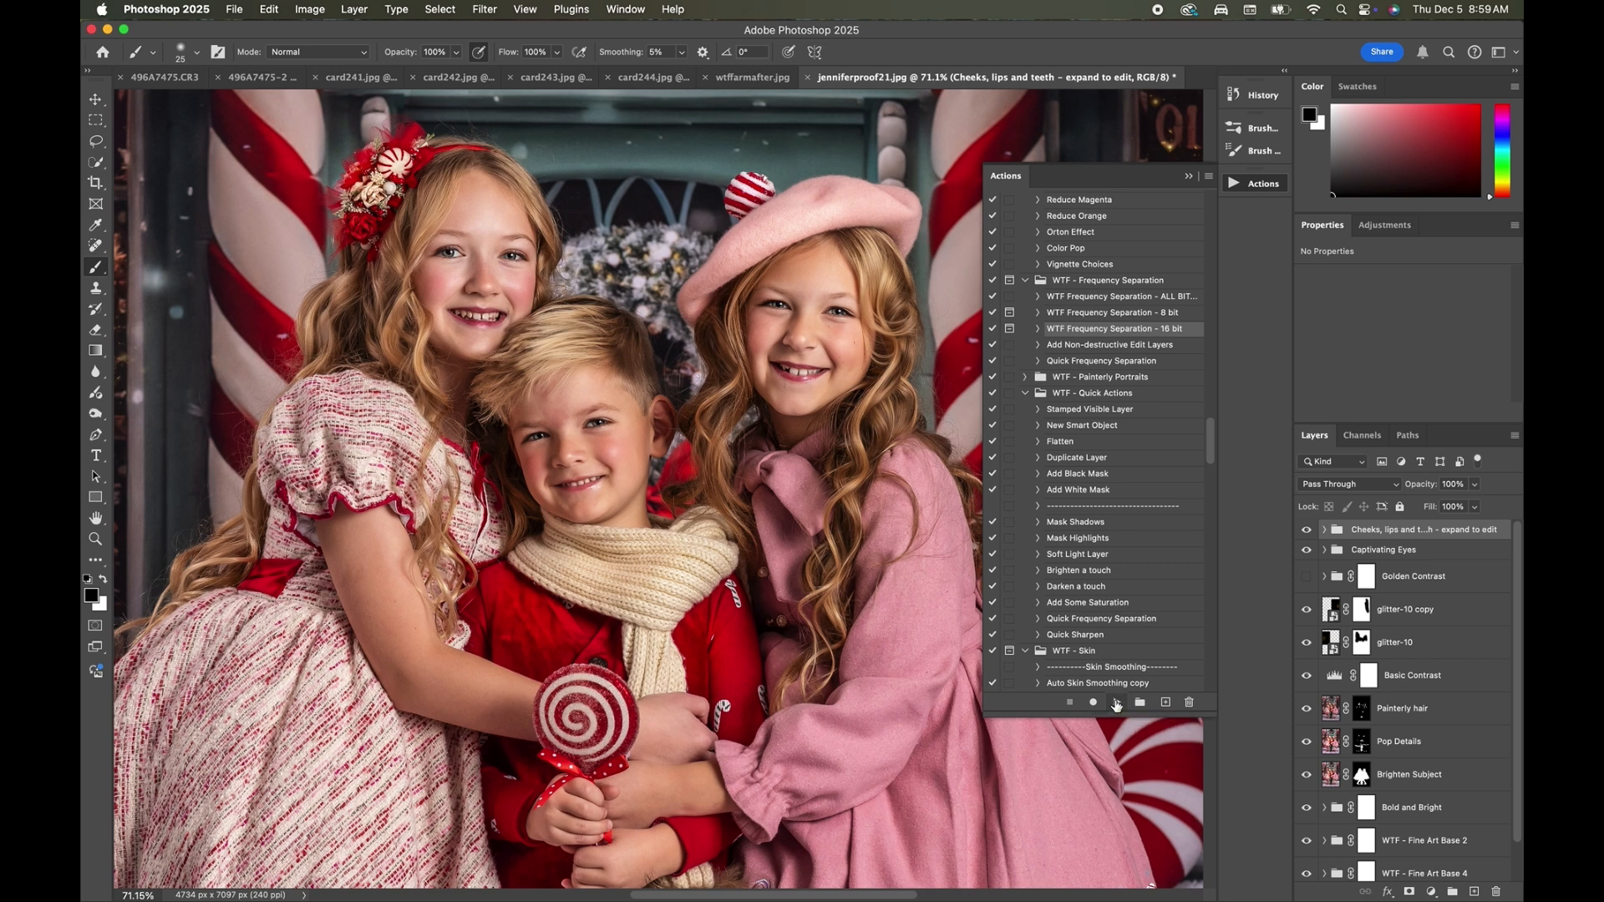
{"action": "left_click", "coordinate": [1123, 297]}
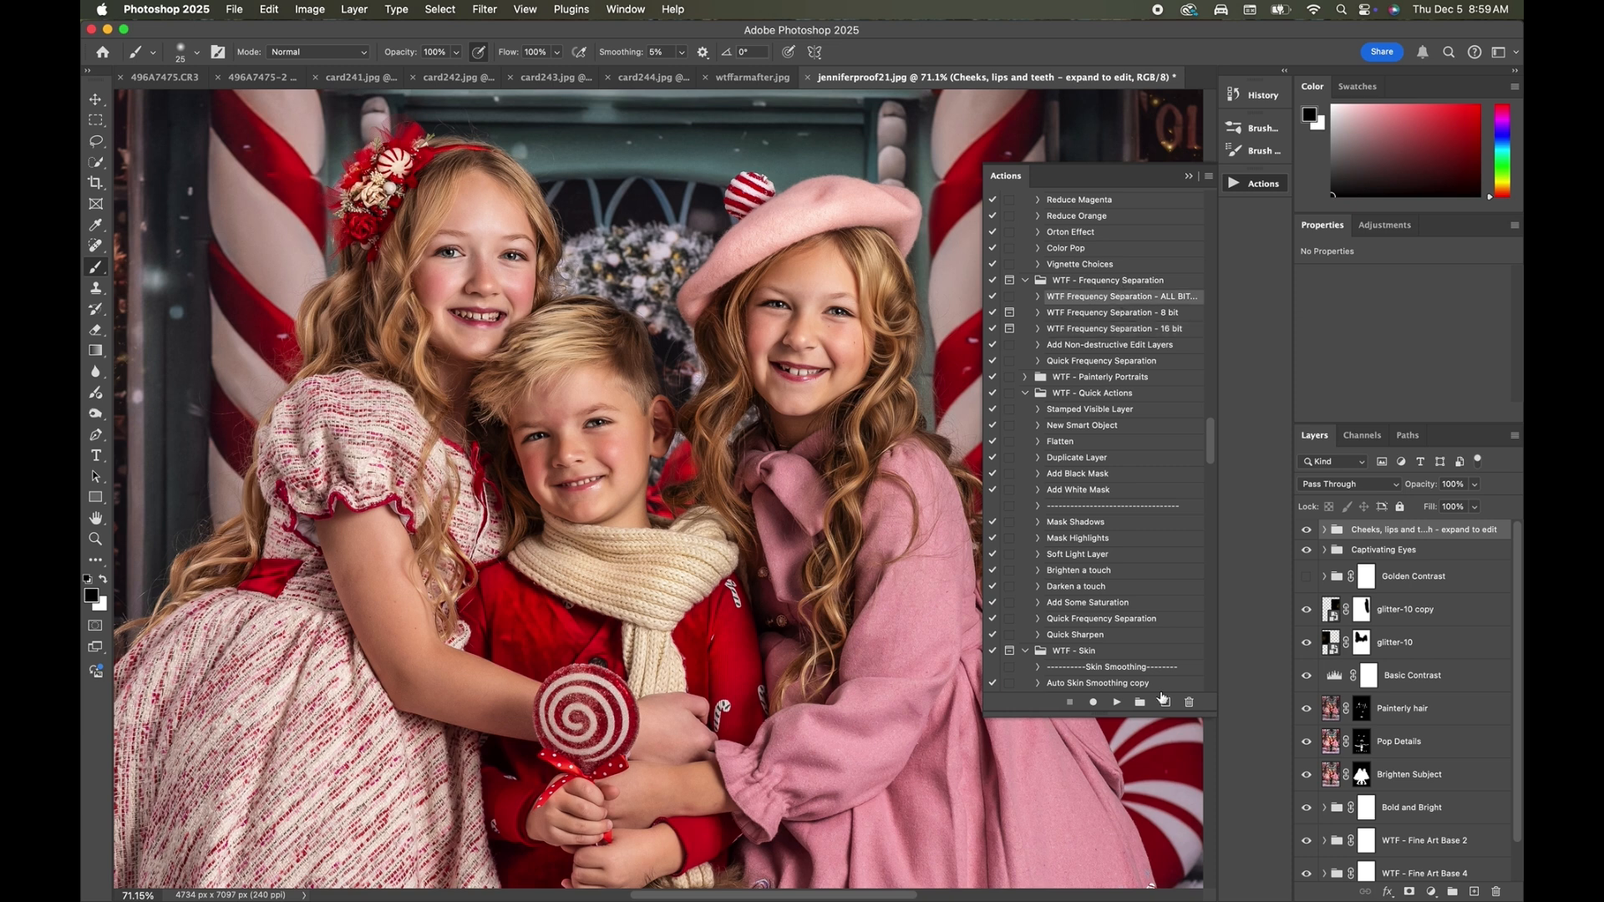
{"action": "left_click", "coordinate": [1117, 703]}
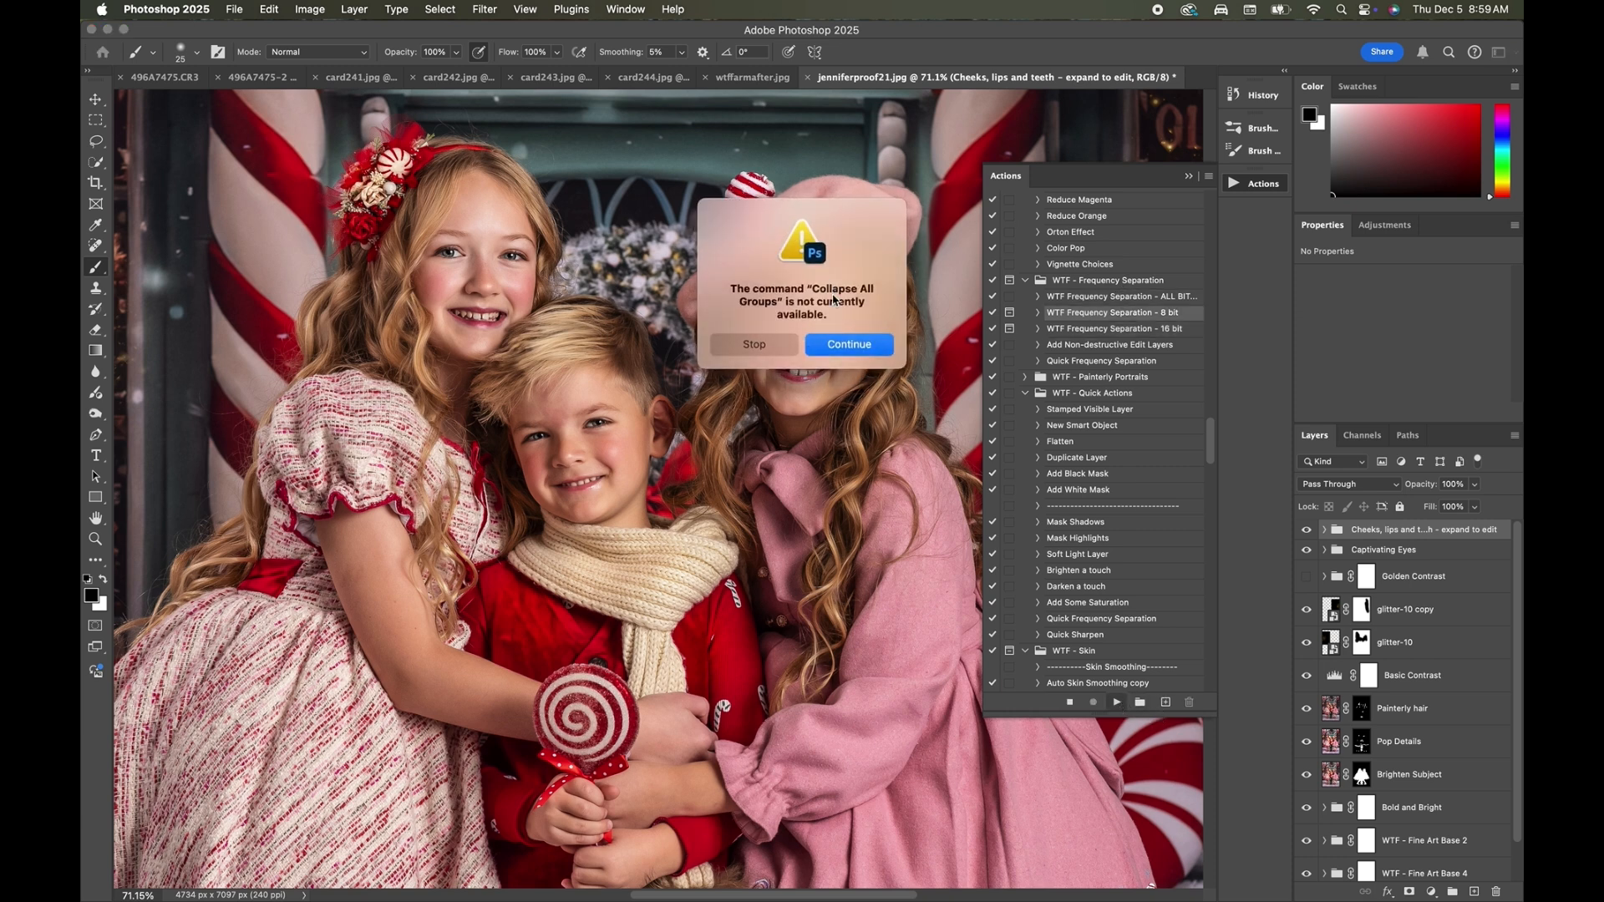
{"action": "left_click", "coordinate": [851, 343]}
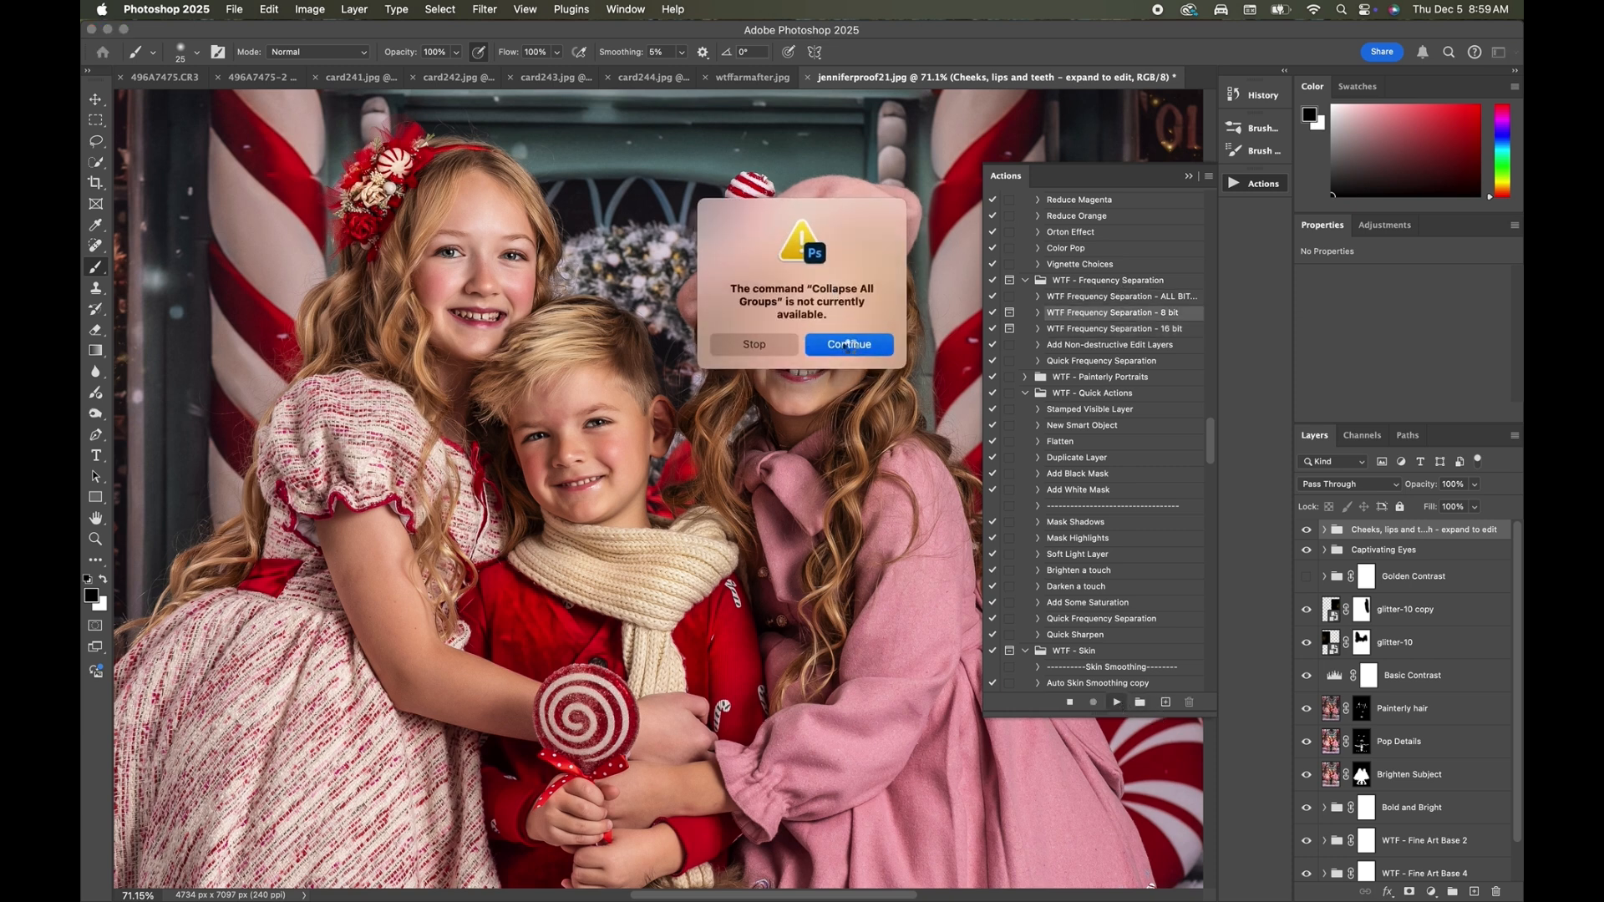
{"action": "left_click", "coordinate": [852, 365]}
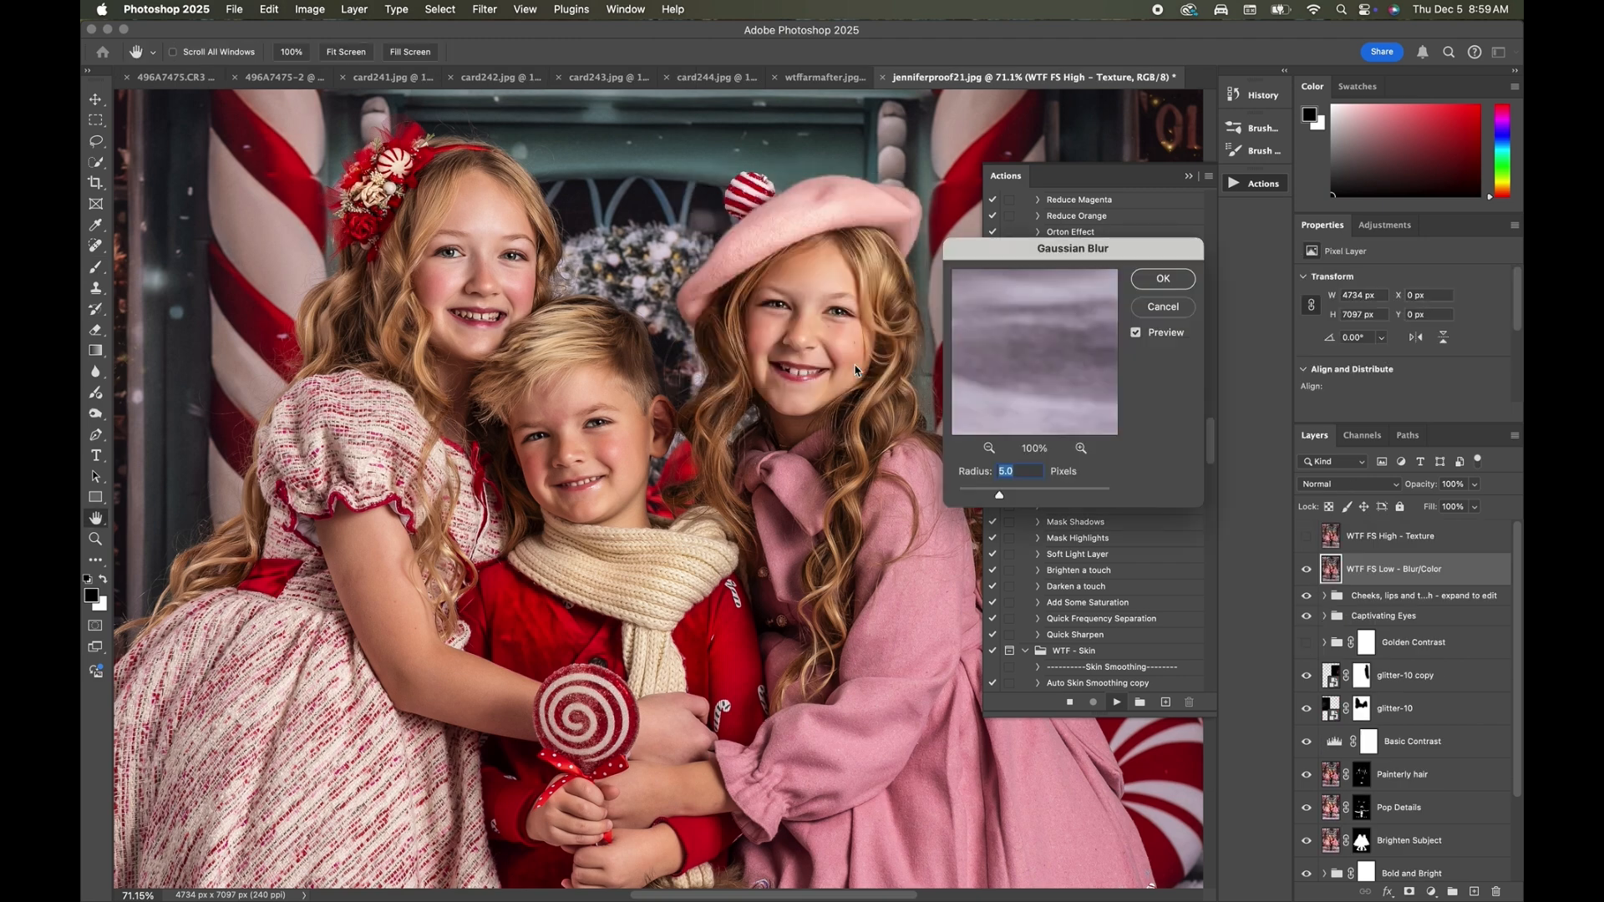
{"action": "left_click", "coordinate": [1168, 278]}
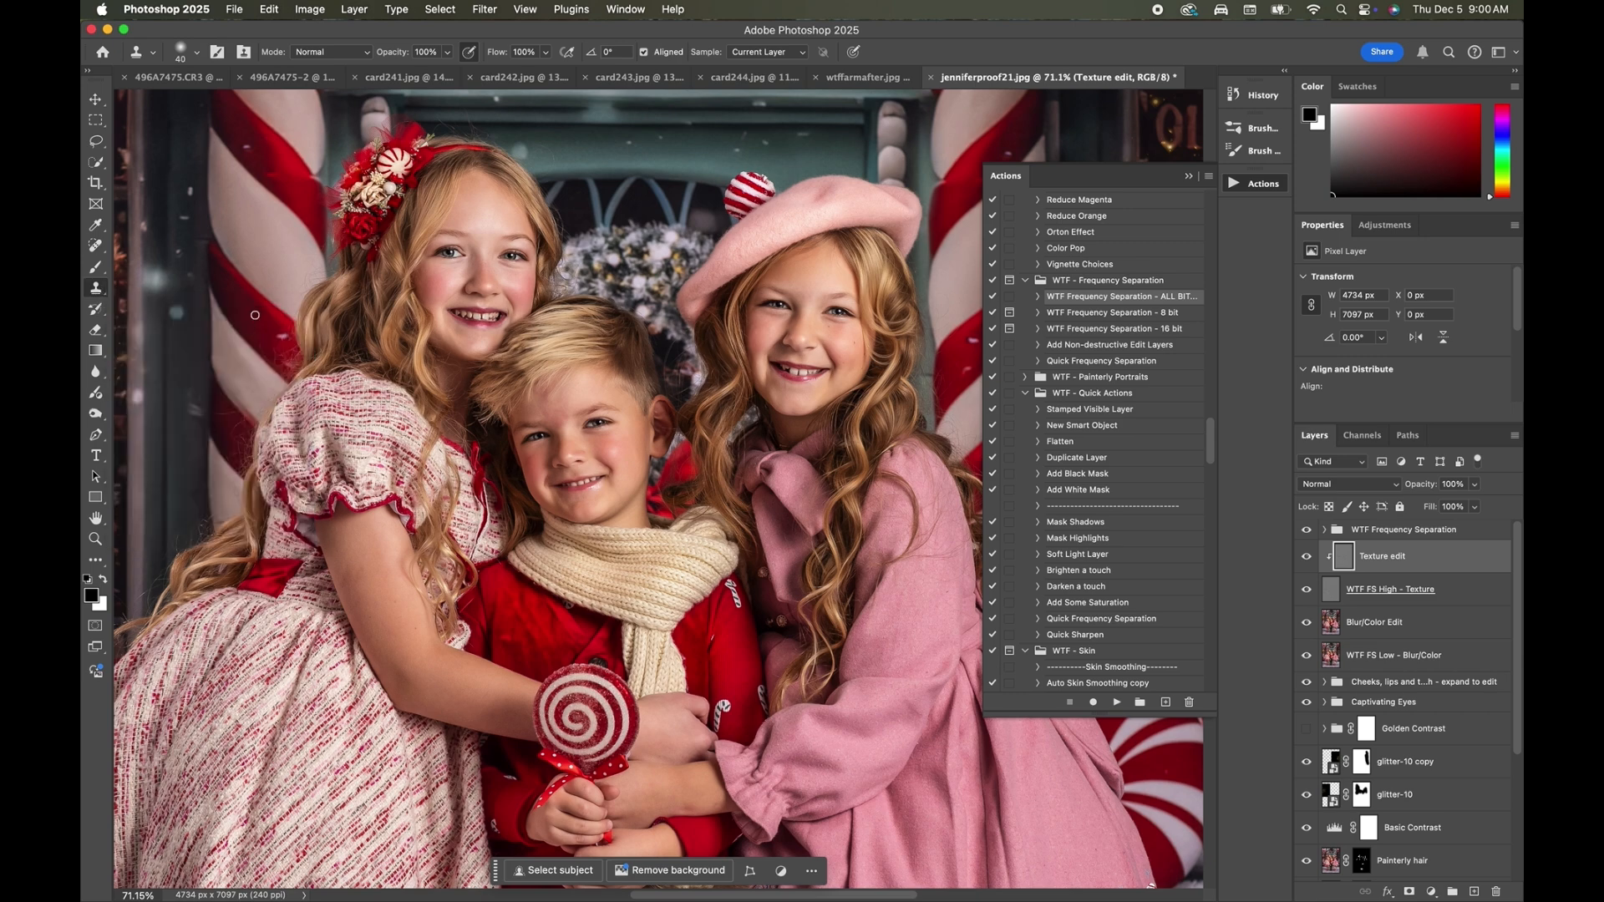
{"action": "scroll", "coordinate": [255, 315], "scroll_direction": "up", "scroll_amount": 5}
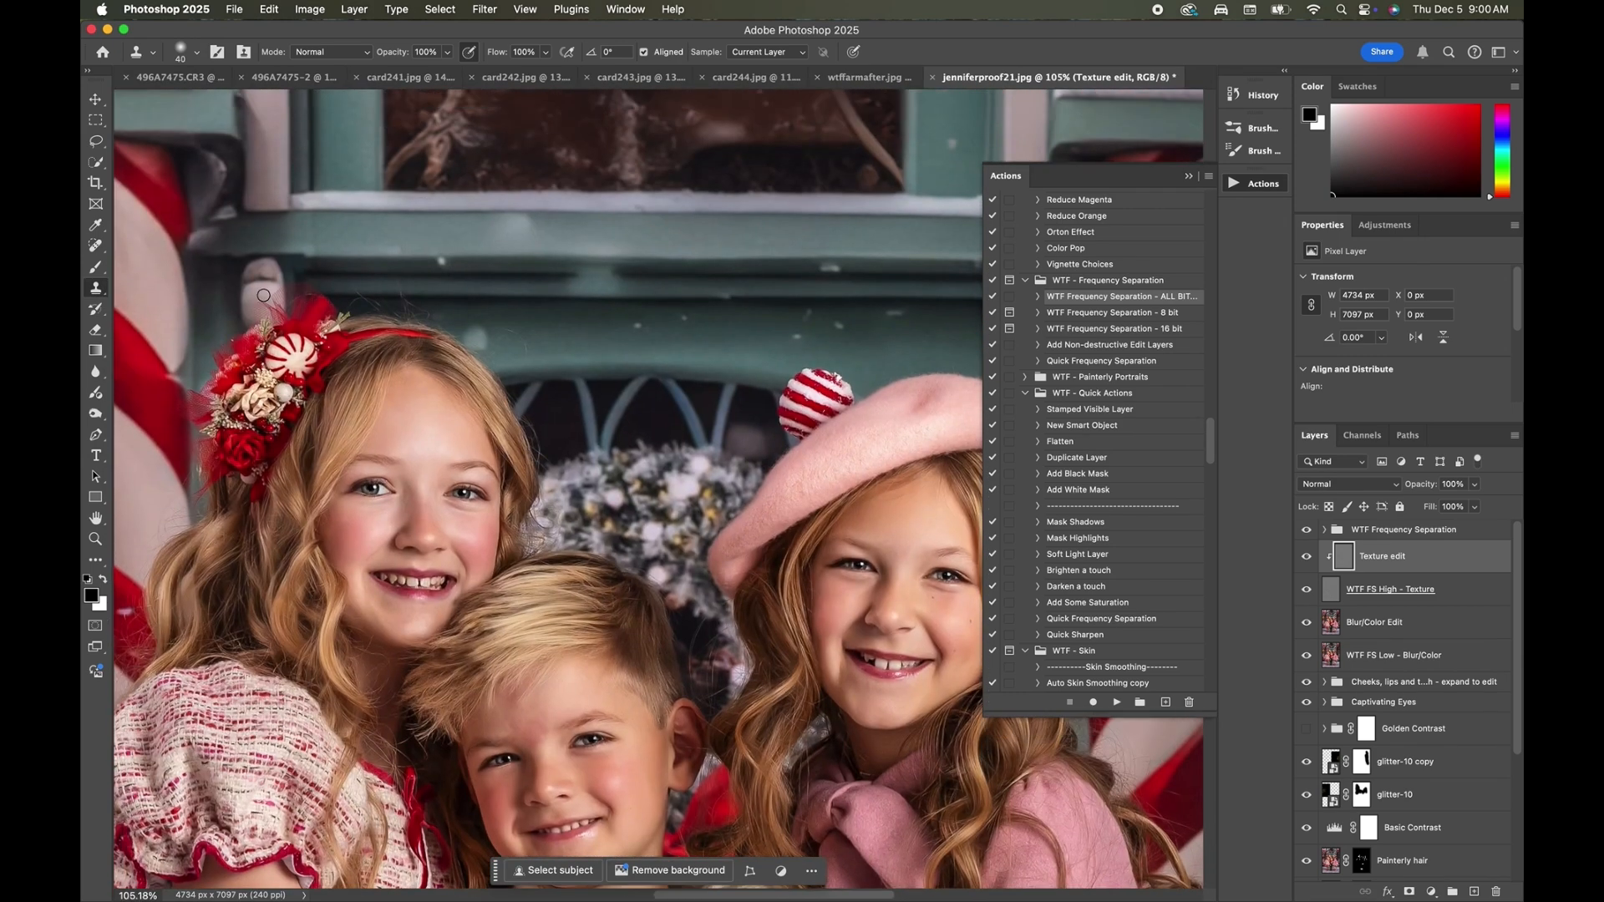
Clone away stray specks in the background around the girls' heads on the Texture edit layer with a 40 px Clone Stamp.
{"action": "left_click", "coordinate": [421, 233], "text": "alt"}
{"action": "mouse_move", "coordinate": [397, 285]}
{"action": "left_mouse_down"}
{"action": "mouse_move", "coordinate": [413, 306]}
{"action": "mouse_move", "coordinate": [364, 295]}
{"action": "left_mouse_up"}
{"action": "left_click", "coordinate": [568, 340], "text": "alt"}
{"action": "mouse_move", "coordinate": [506, 362]}
{"action": "left_mouse_down"}
{"action": "mouse_move", "coordinate": [537, 354]}
{"action": "mouse_move", "coordinate": [497, 327]}
{"action": "mouse_move", "coordinate": [493, 352]}
{"action": "mouse_move", "coordinate": [514, 335]}
{"action": "mouse_move", "coordinate": [501, 326]}
{"action": "mouse_move", "coordinate": [517, 369]}
{"action": "left_mouse_up"}
{"action": "left_click", "coordinate": [519, 328], "text": "alt"}
Clone away small marks on the face and neck of the girl with the red headband on the Texture edit layer.
{"action": "key", "text": "super+plus"}
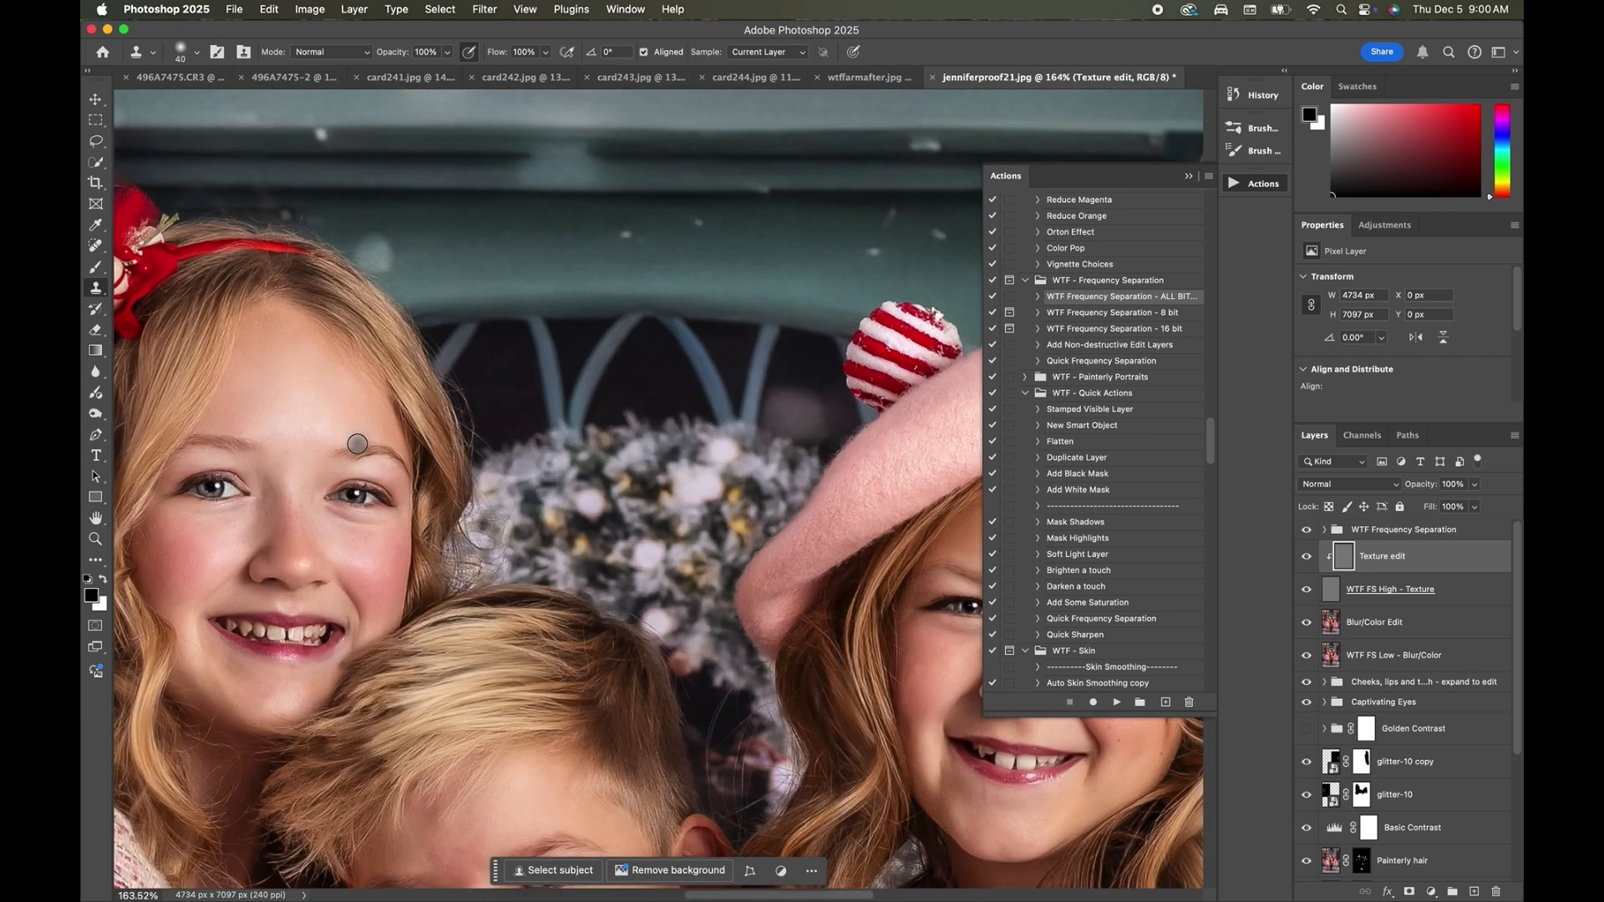
{"action": "scroll", "coordinate": [358, 443], "scroll_direction": "down", "scroll_amount": 5}
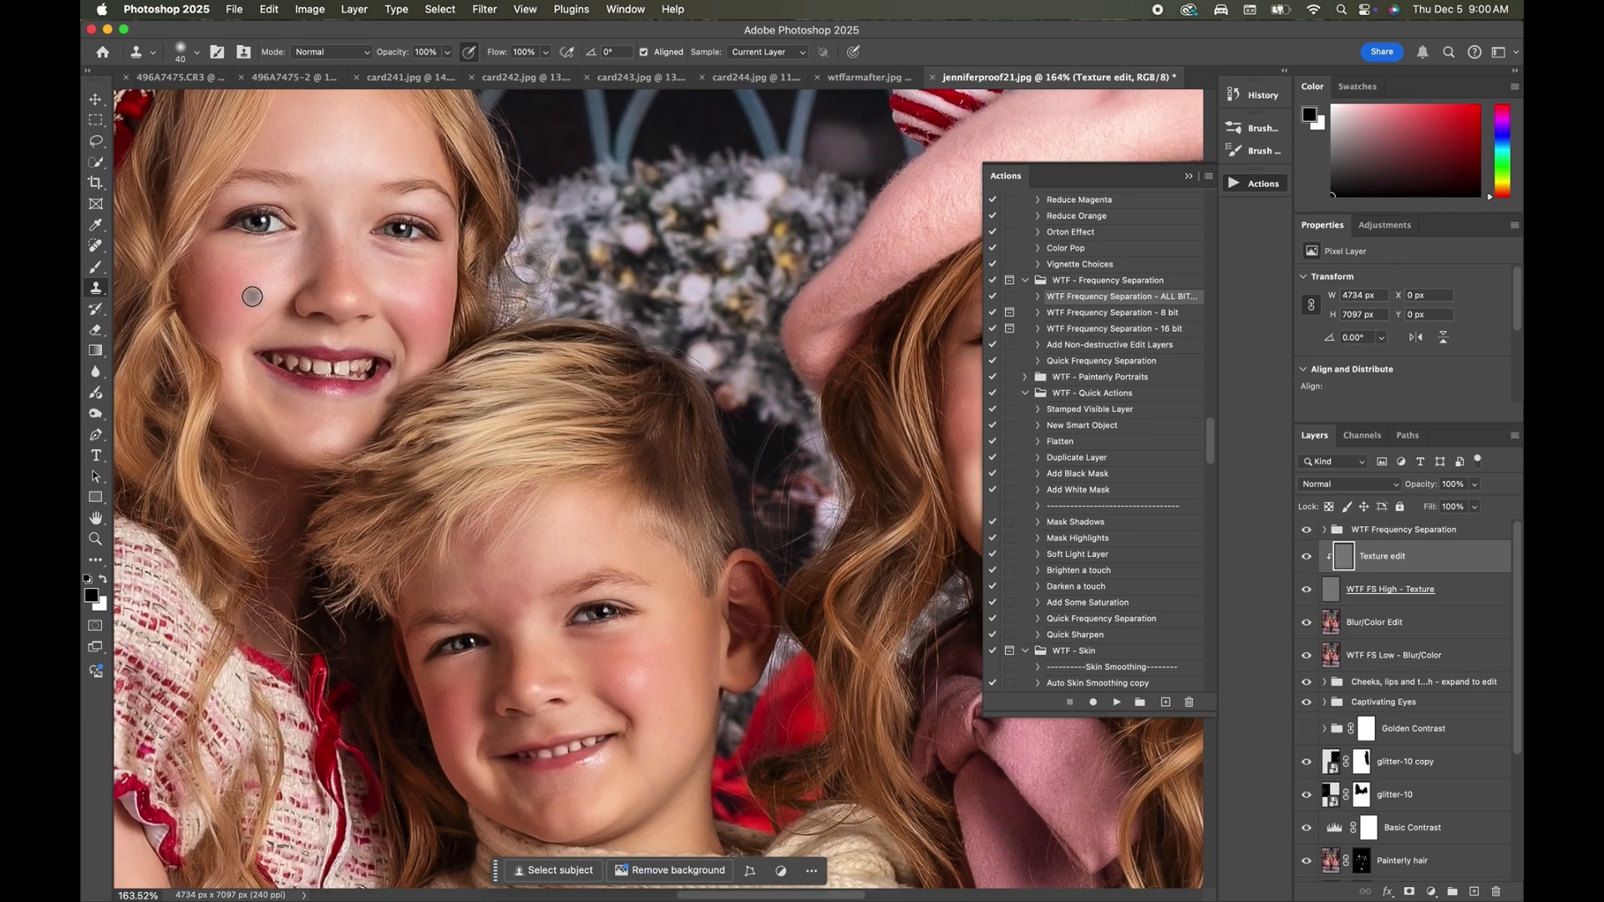
{"action": "left_click", "coordinate": [222, 291], "text": "alt"}
{"action": "left_click_drag", "start_coordinate": [241, 391], "coordinate": [235, 371]}
{"action": "scroll", "coordinate": [231, 369], "scroll_direction": "down", "scroll_amount": 2}
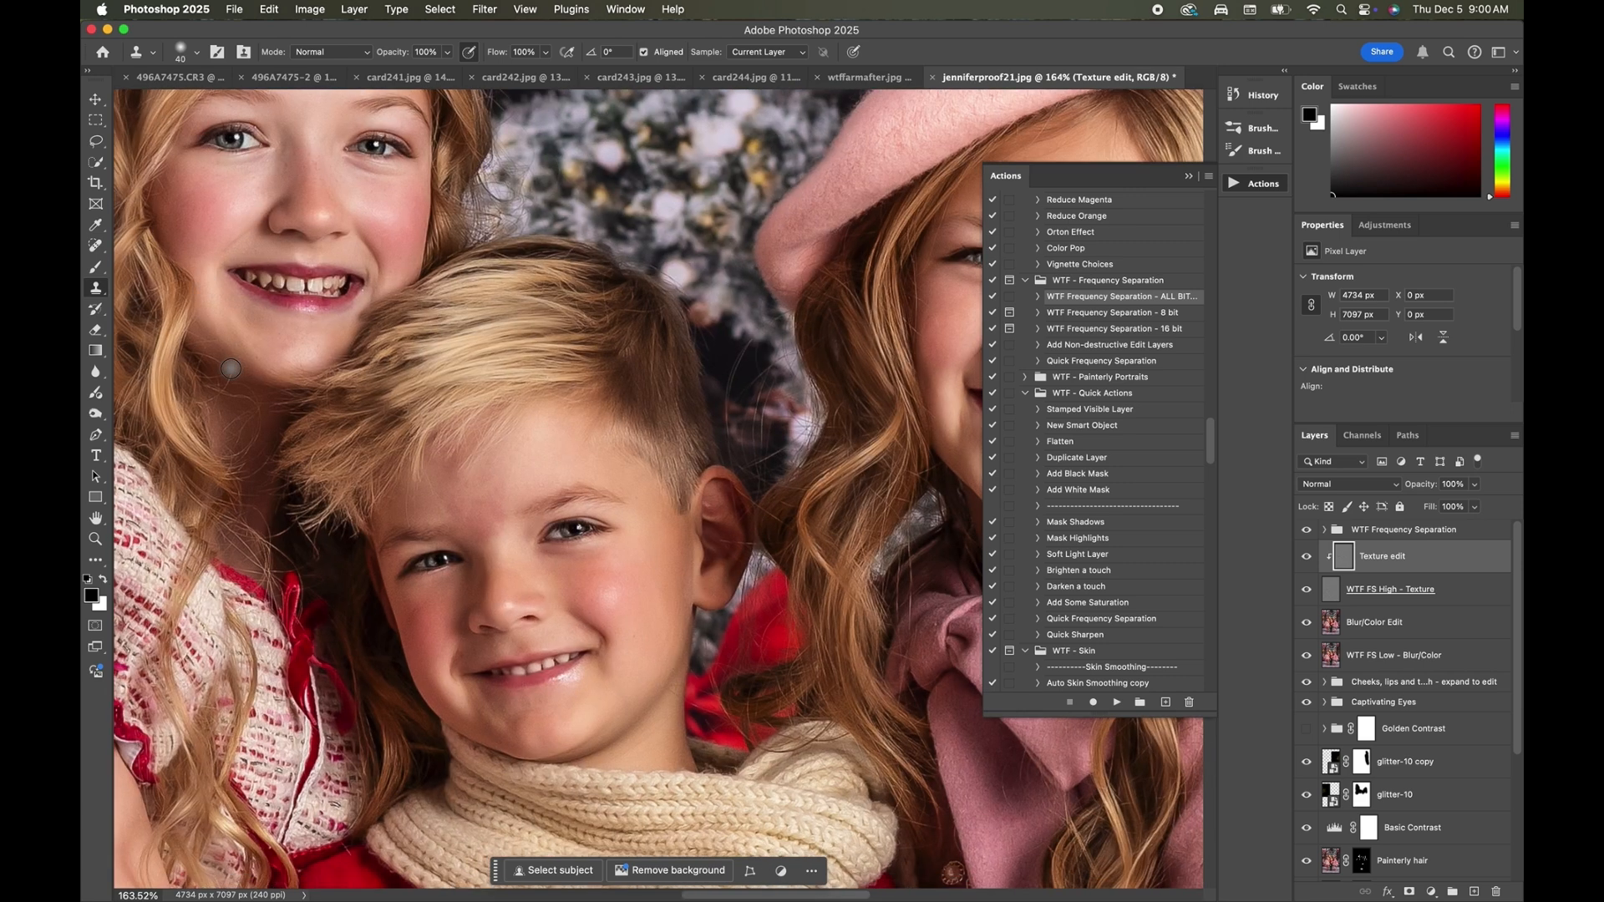
{"action": "scroll", "coordinate": [259, 397], "scroll_direction": "down", "scroll_amount": 5}
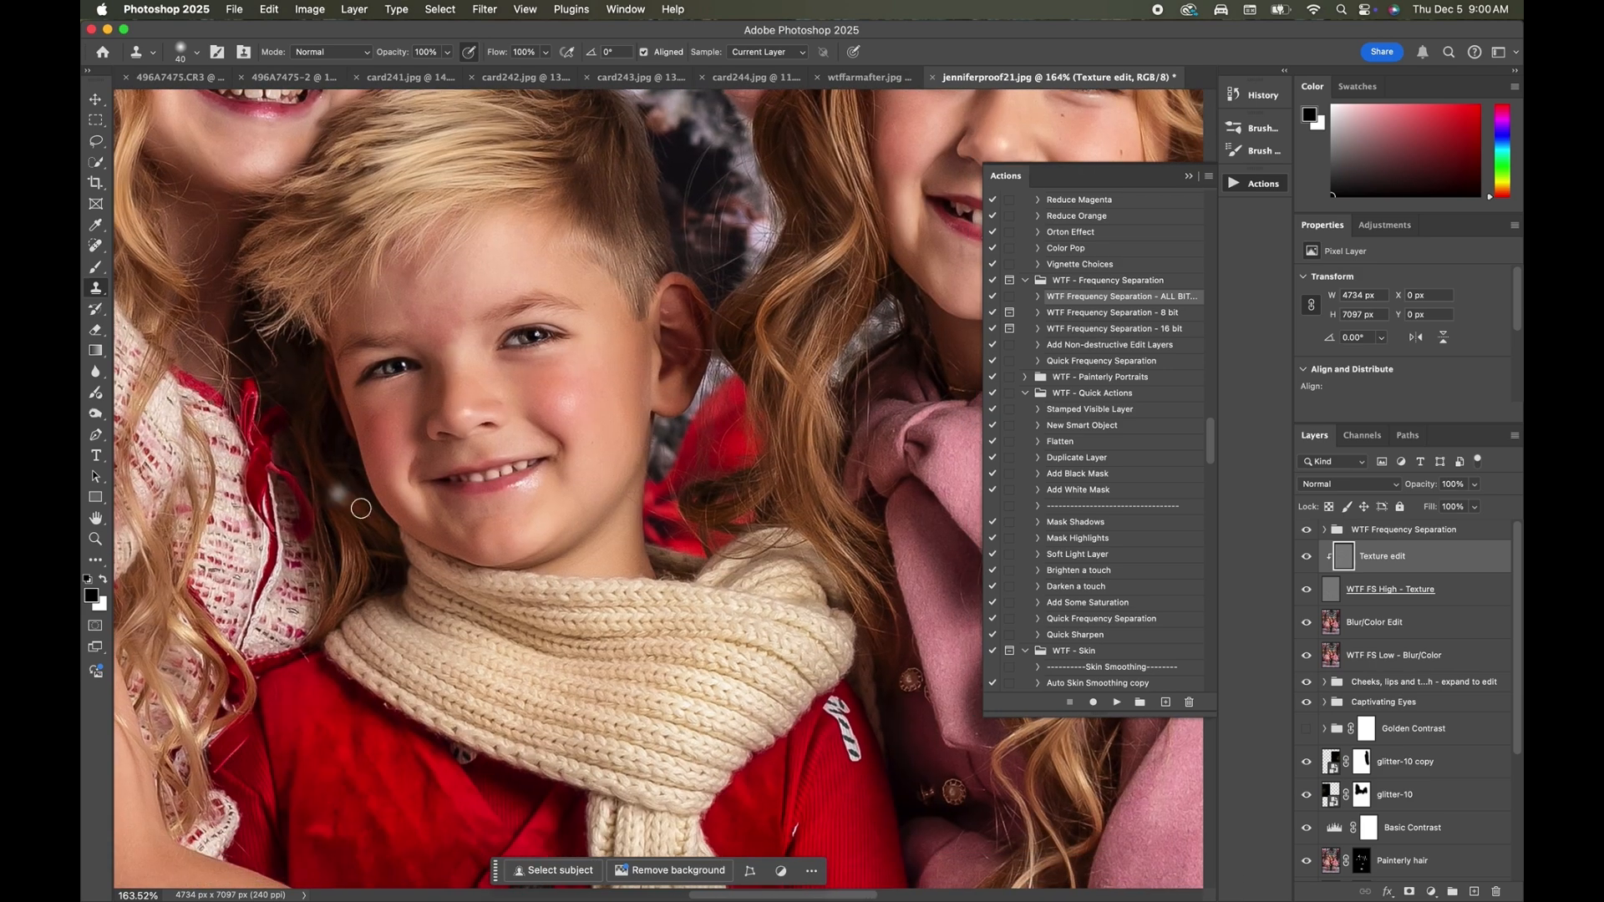
{"action": "scroll", "coordinate": [454, 552], "scroll_direction": "right", "scroll_amount": 10}
{"action": "scroll", "coordinate": [454, 552], "scroll_direction": "up", "scroll_amount": 5}
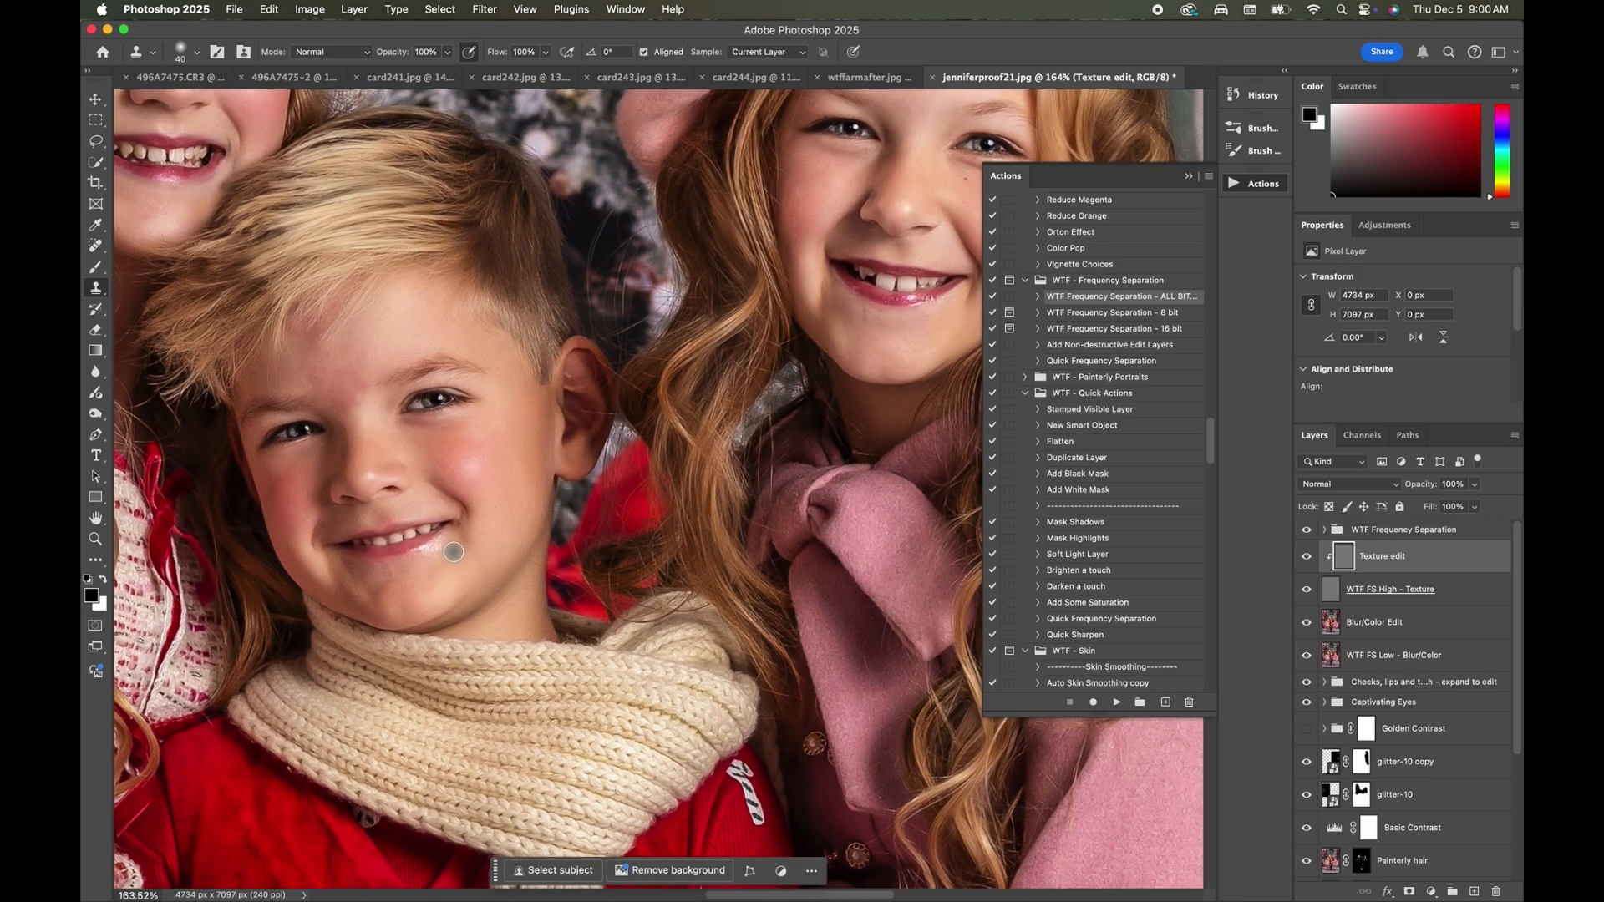
Clone out small skin flaws on the beret girl's face with the Clone Stamp, reducing its size to 10 px.
{"action": "scroll", "coordinate": [454, 552], "scroll_direction": "up", "scroll_amount": 2}
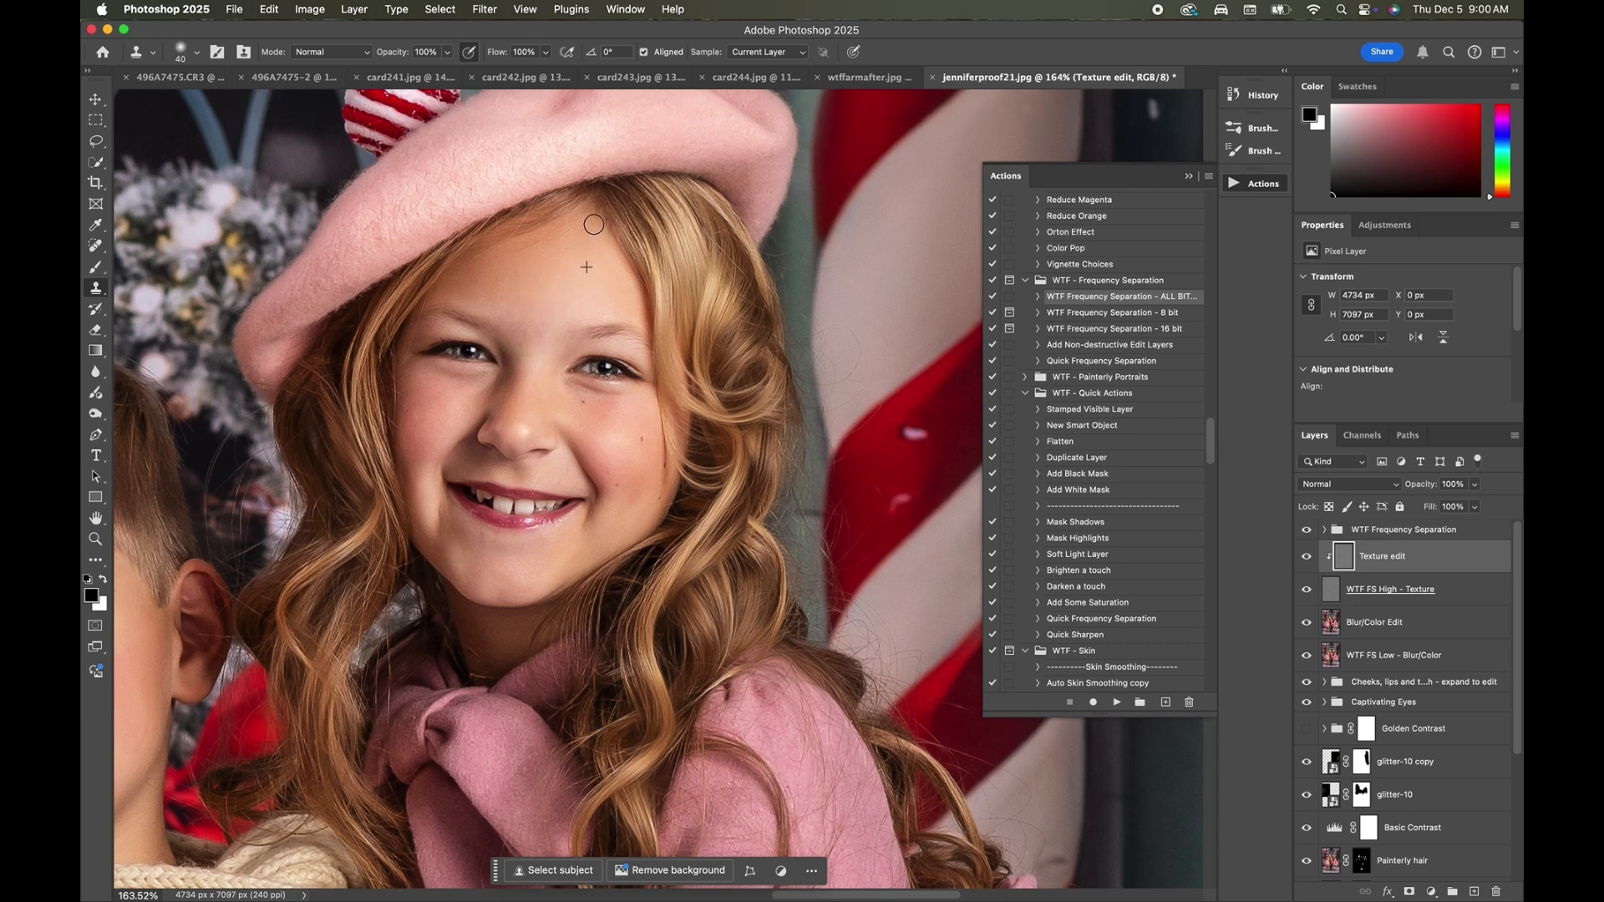
{"action": "left_click", "coordinate": [511, 257]}
{"action": "key", "text": "p"}
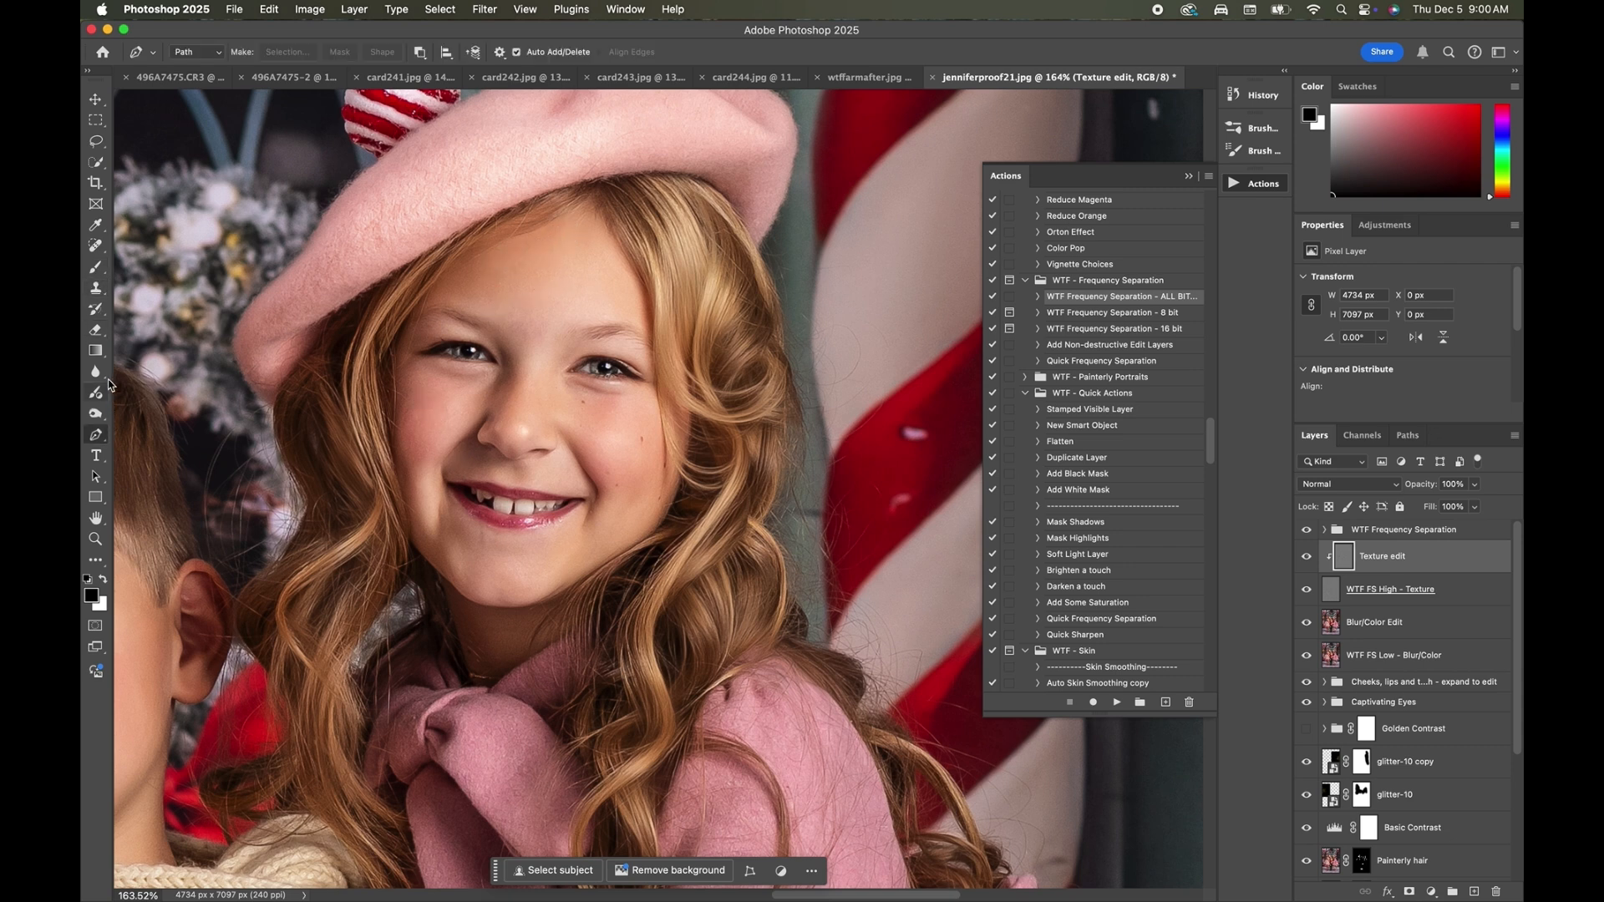
{"action": "left_click", "coordinate": [95, 287]}
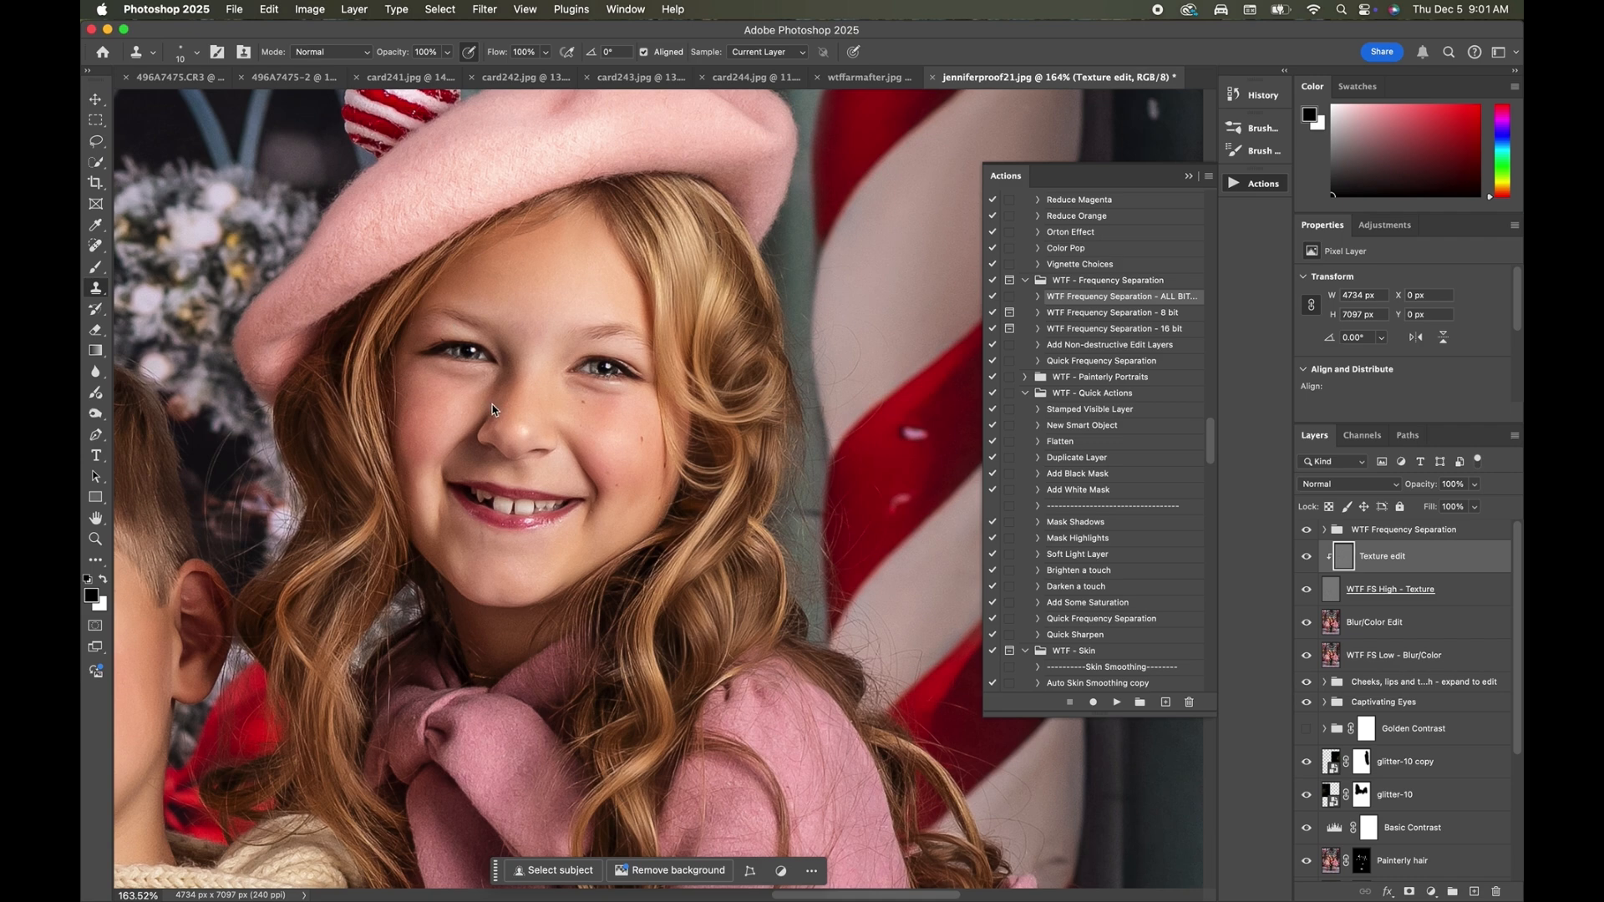
{"action": "scroll", "coordinate": [503, 451], "scroll_direction": "up", "scroll_amount": 2}
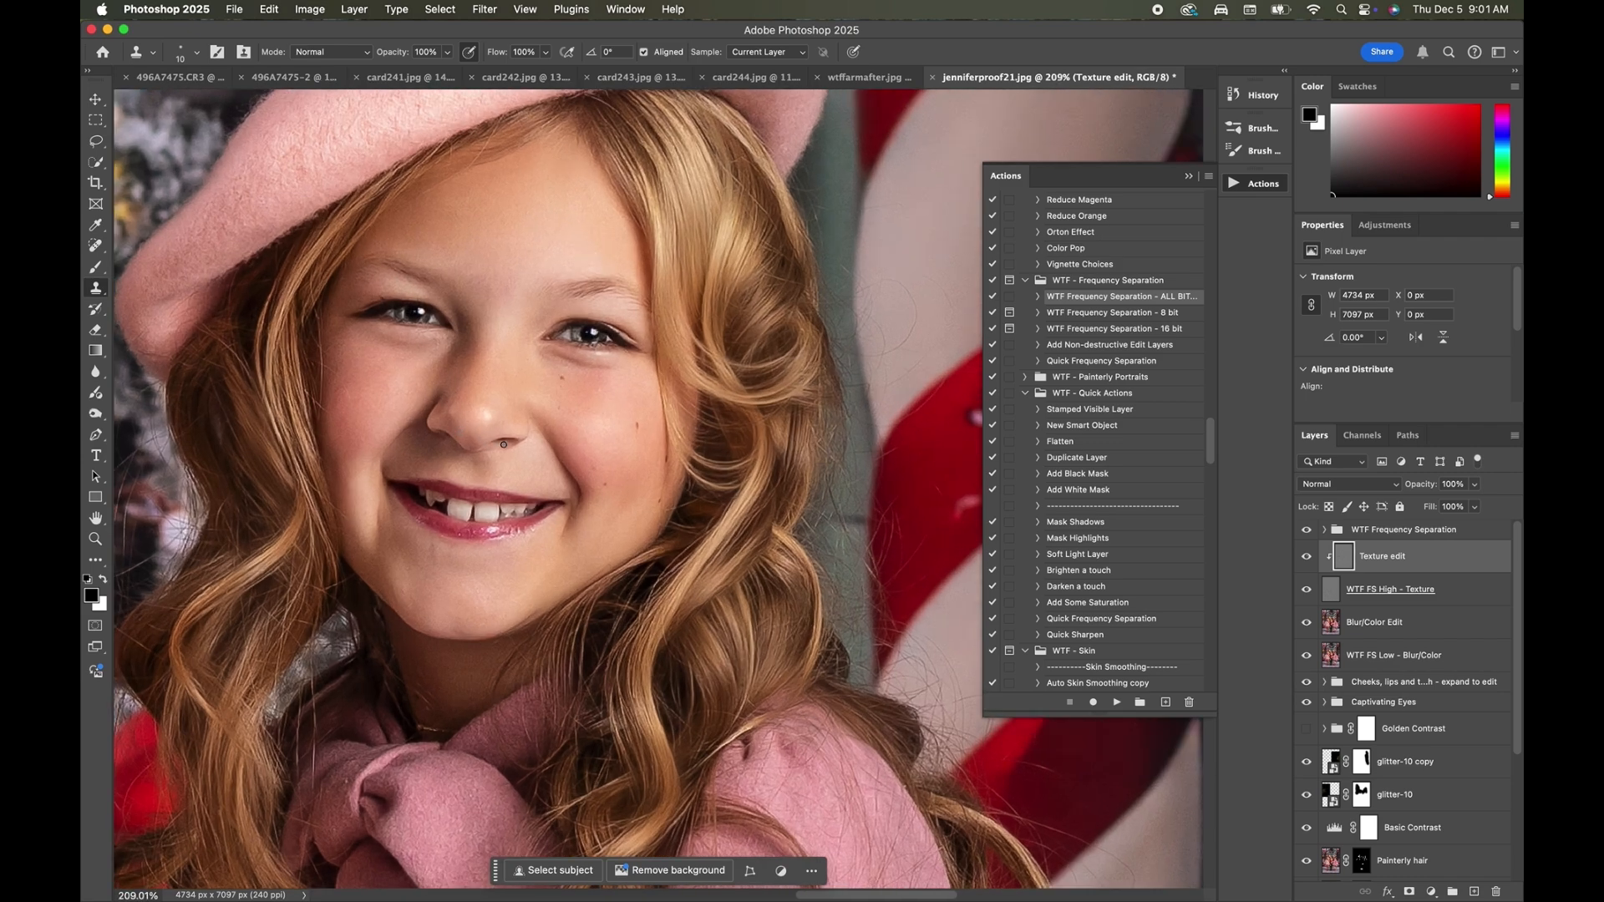
{"action": "scroll", "coordinate": [503, 444], "scroll_direction": "down", "scroll_amount": 5}
{"action": "scroll", "coordinate": [504, 444], "scroll_direction": "left", "scroll_amount": 5}
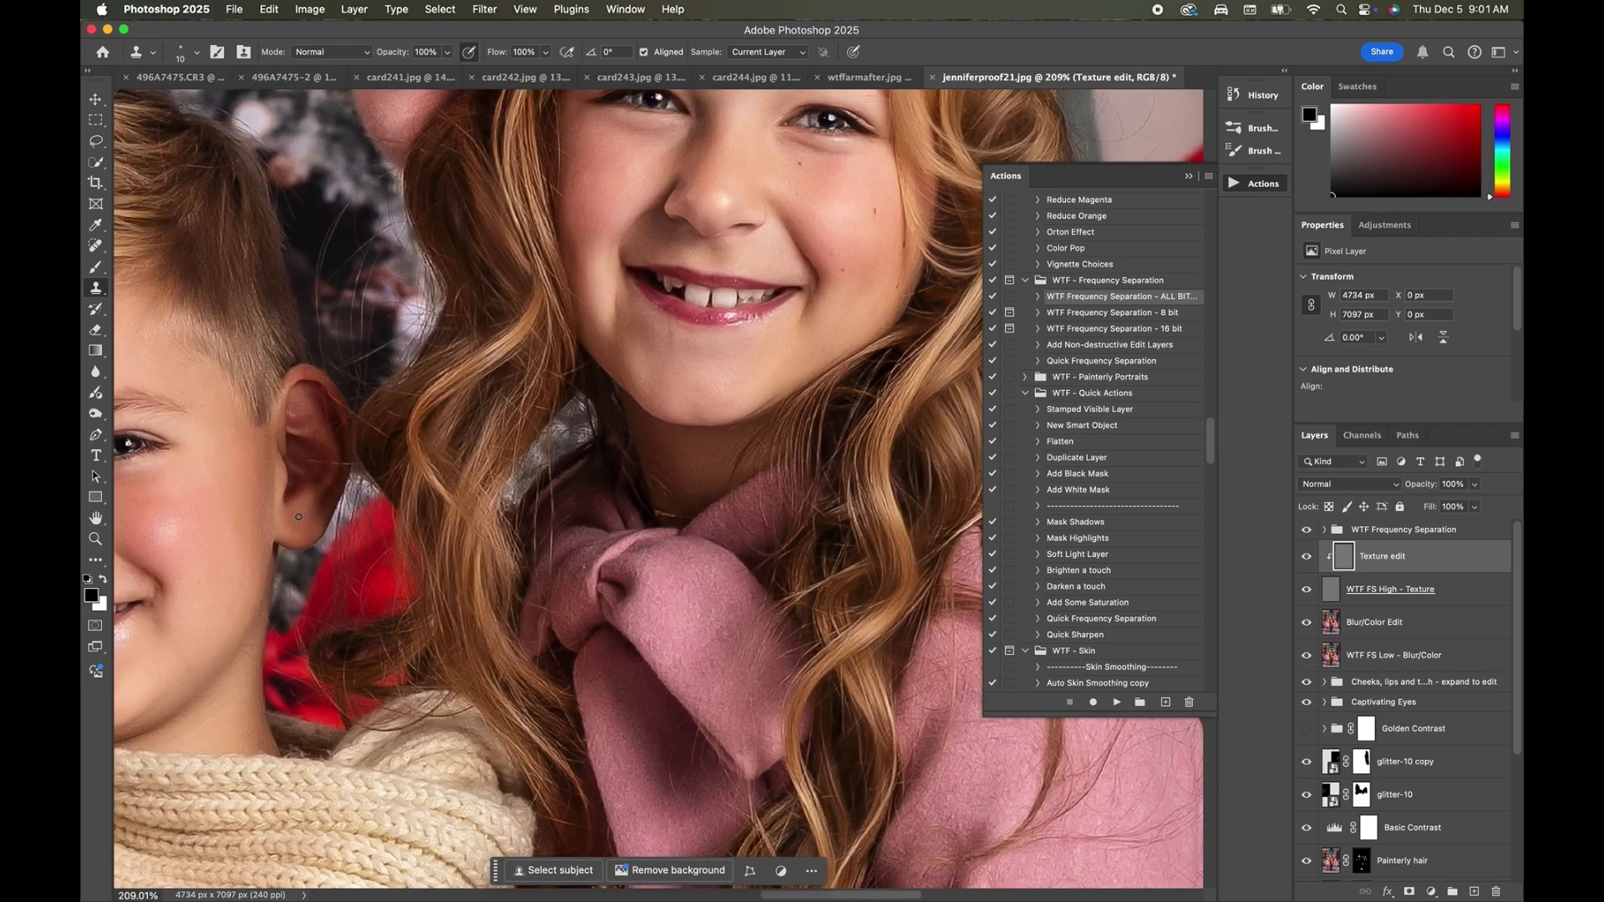
Clone away marks on the beret girl's leg with a 45 px Clone Stamp and check the rest of the portrait.
{"action": "scroll", "coordinate": [298, 516], "scroll_direction": "down", "scroll_amount": 5}
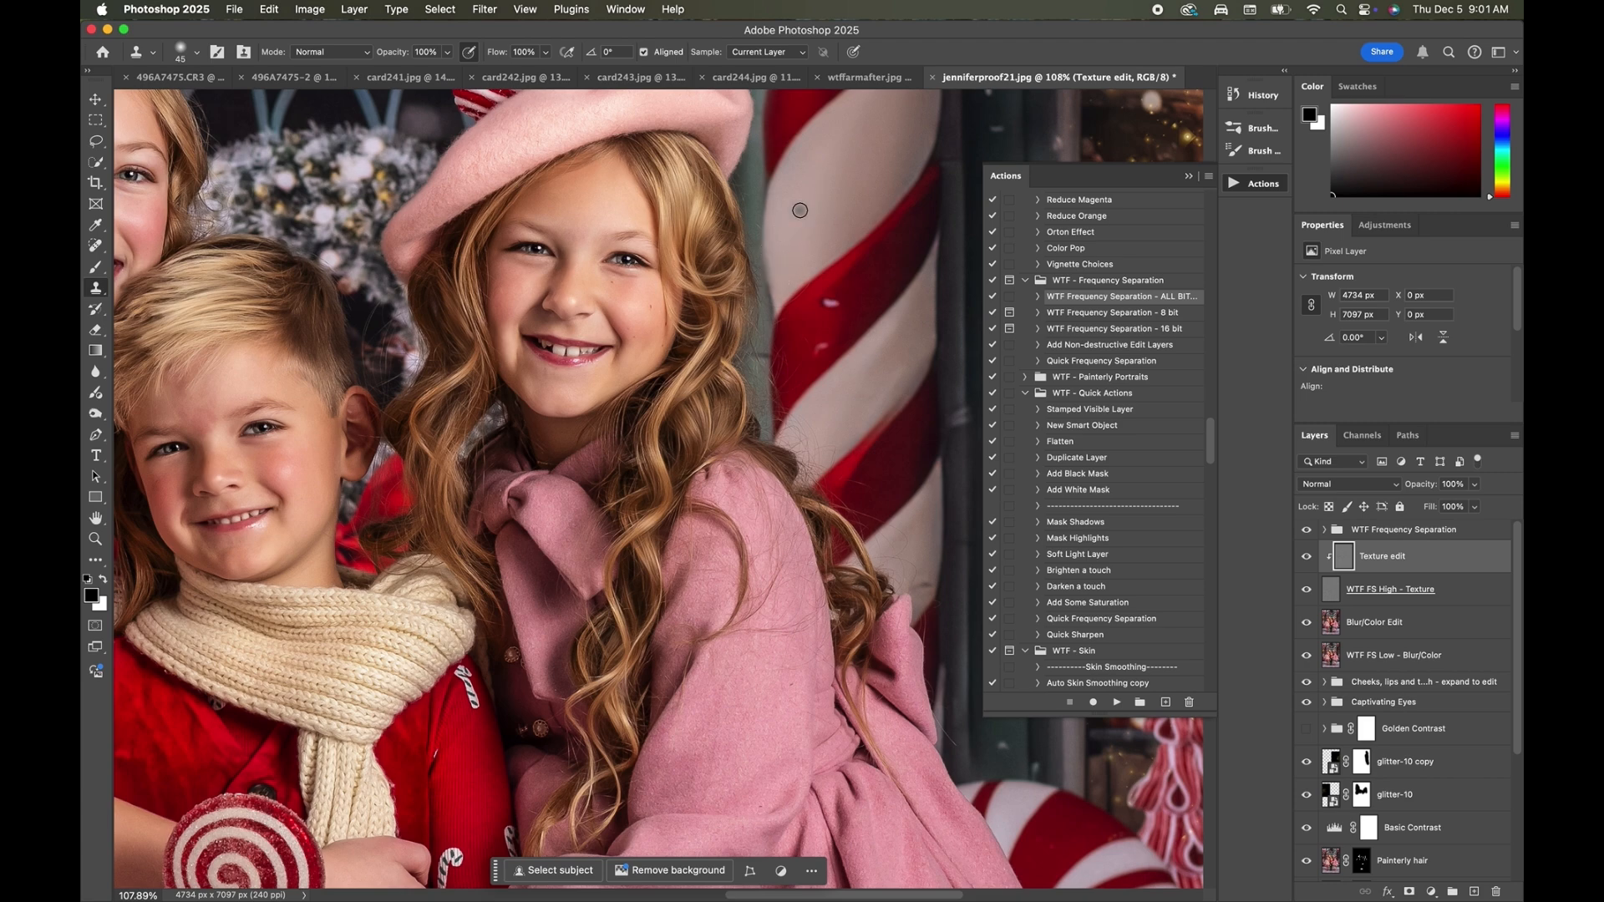
{"action": "scroll", "coordinate": [800, 211], "scroll_direction": "down", "scroll_amount": 3}
{"action": "scroll", "coordinate": [759, 221], "scroll_direction": "down", "scroll_amount": 2}
{"action": "scroll", "coordinate": [610, 322], "scroll_direction": "down", "scroll_amount": 3}
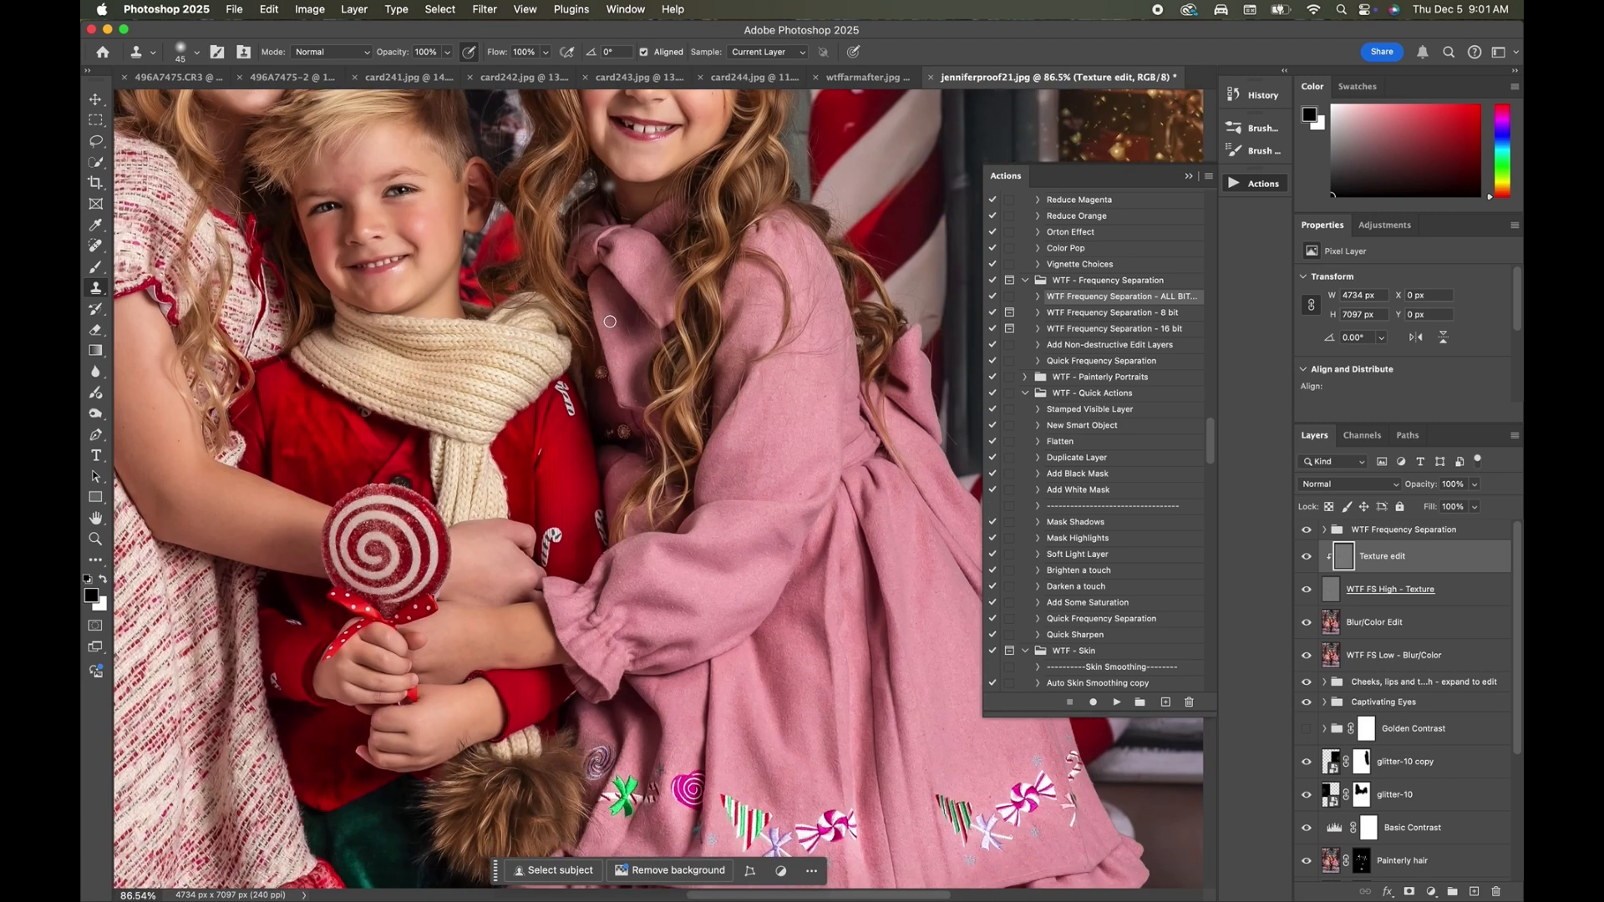
{"action": "scroll", "coordinate": [167, 531], "scroll_direction": "down", "scroll_amount": 10}
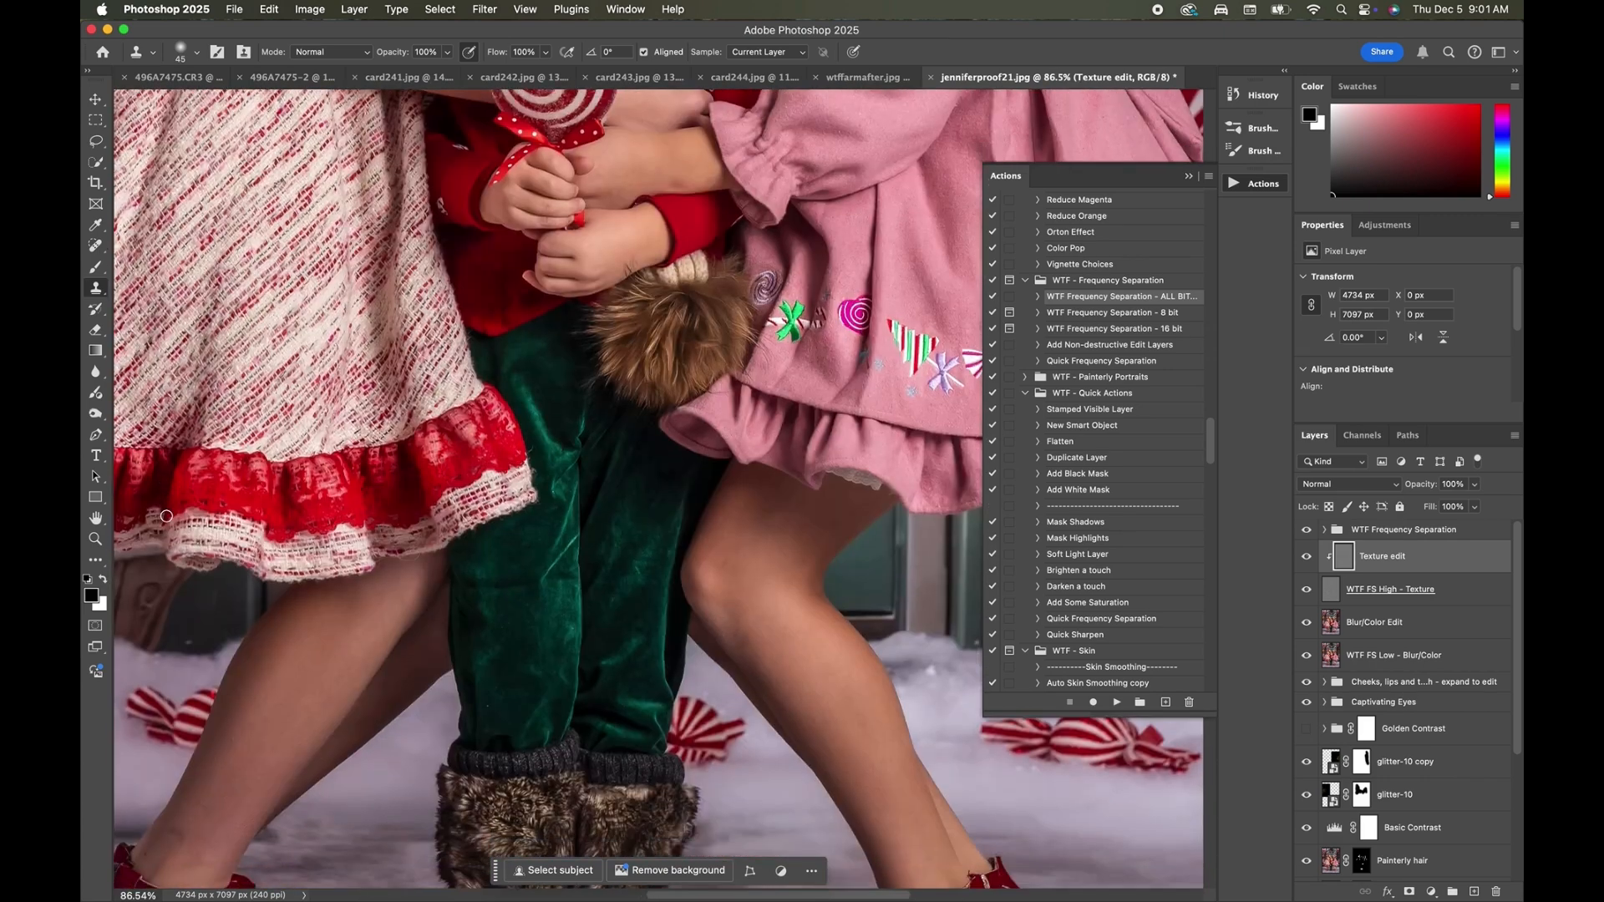
{"action": "scroll", "coordinate": [393, 760], "scroll_direction": "right", "scroll_amount": 2}
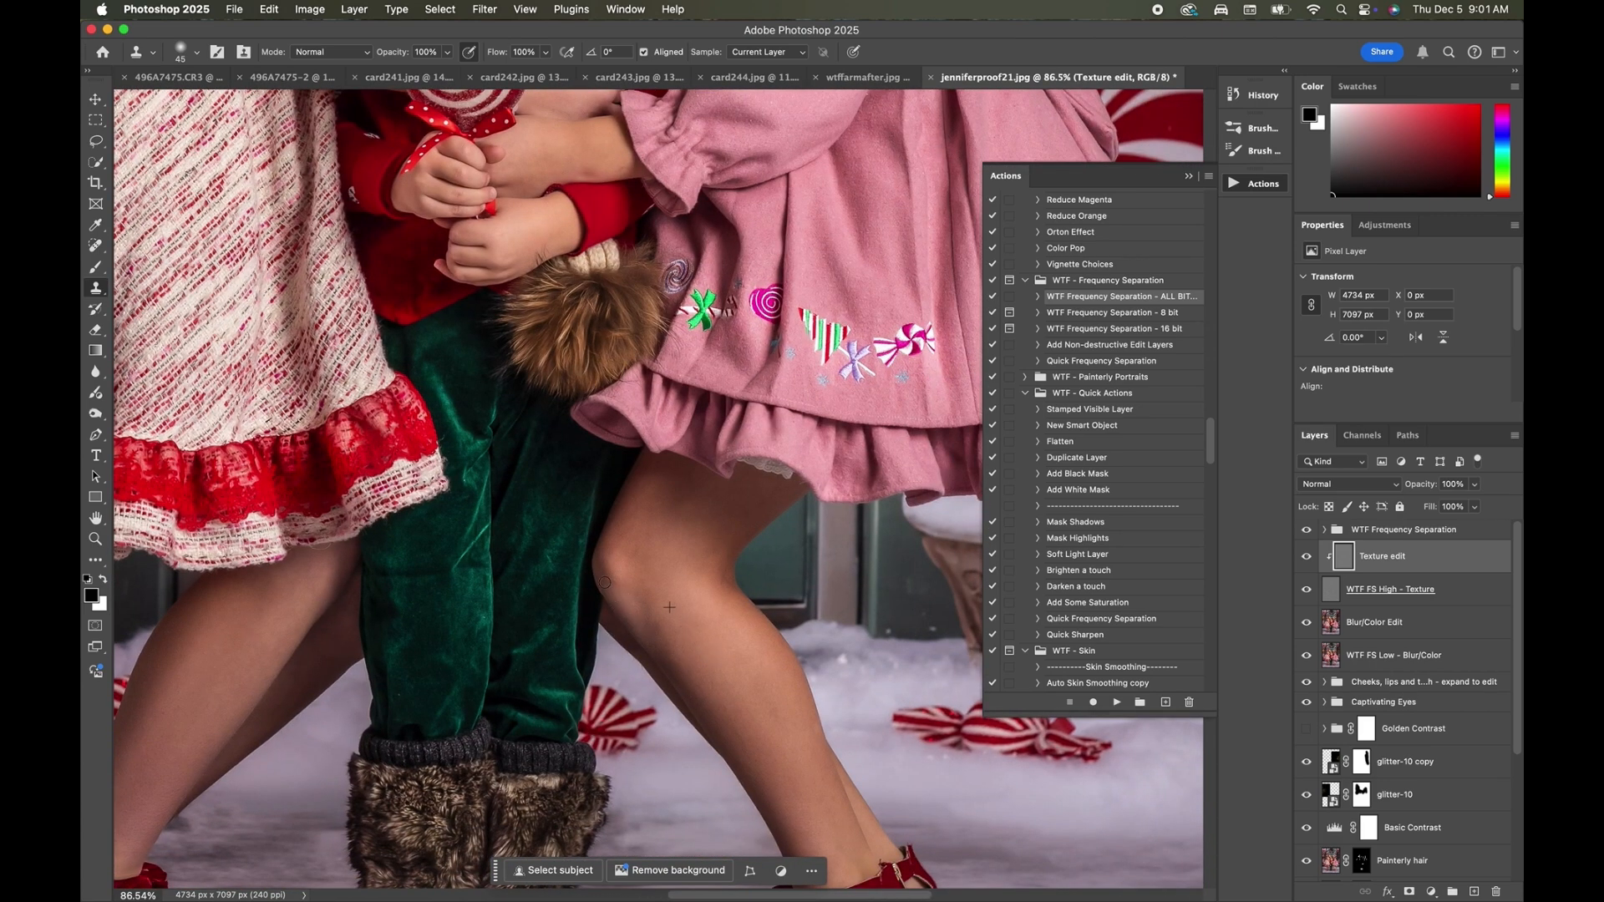
{"action": "scroll", "coordinate": [626, 594], "scroll_direction": "down", "scroll_amount": 3}
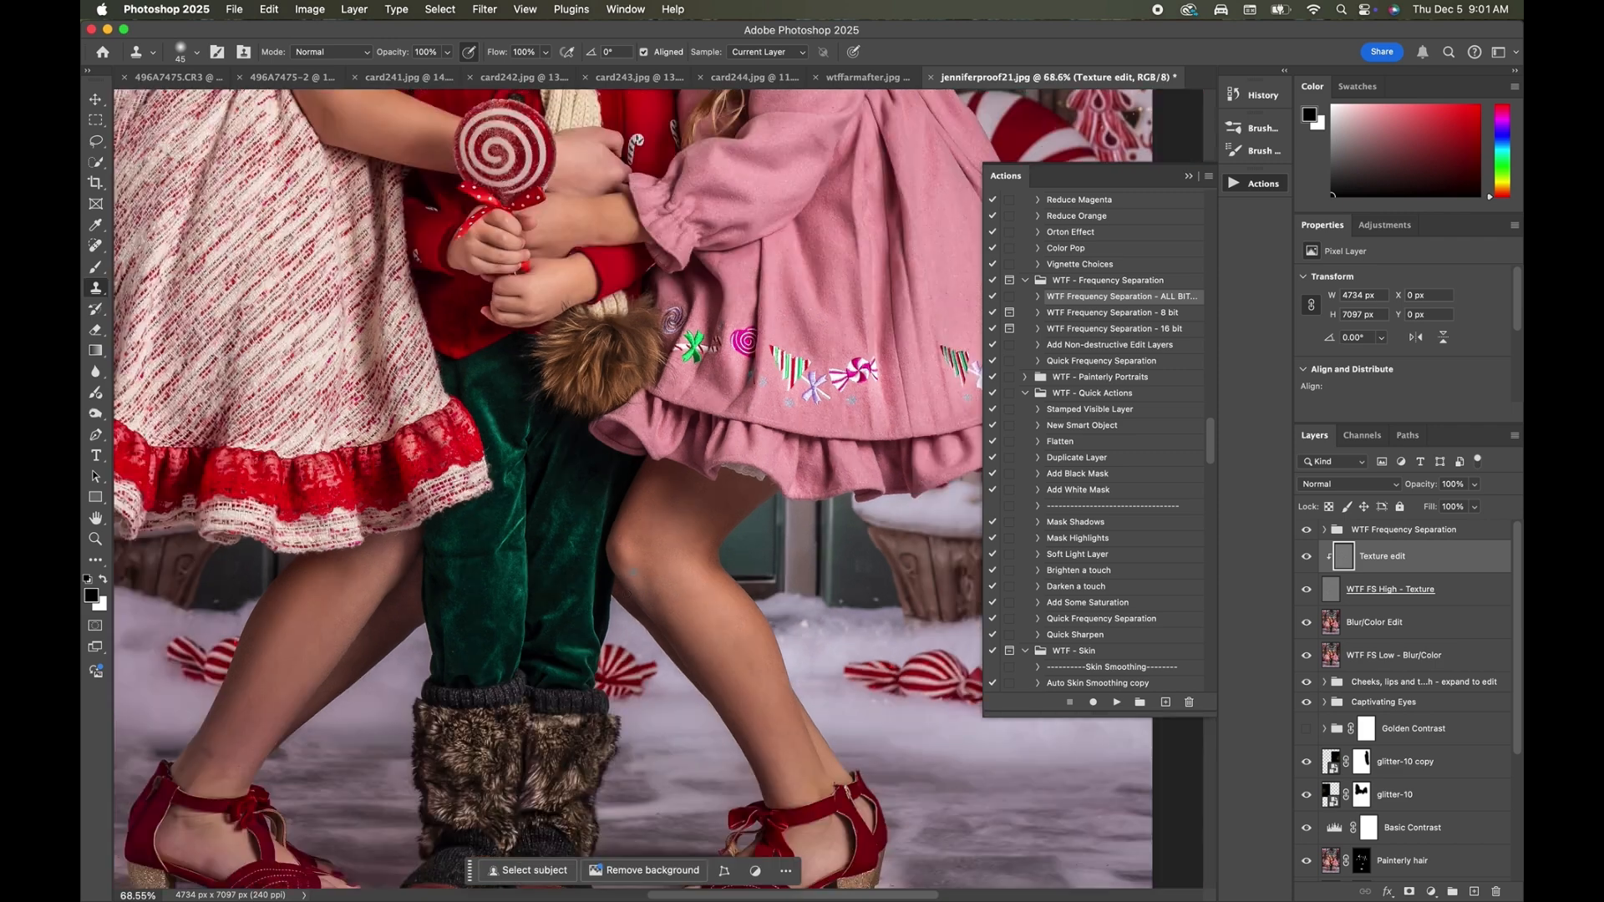
{"action": "scroll", "coordinate": [626, 594], "scroll_direction": "down", "scroll_amount": 5}
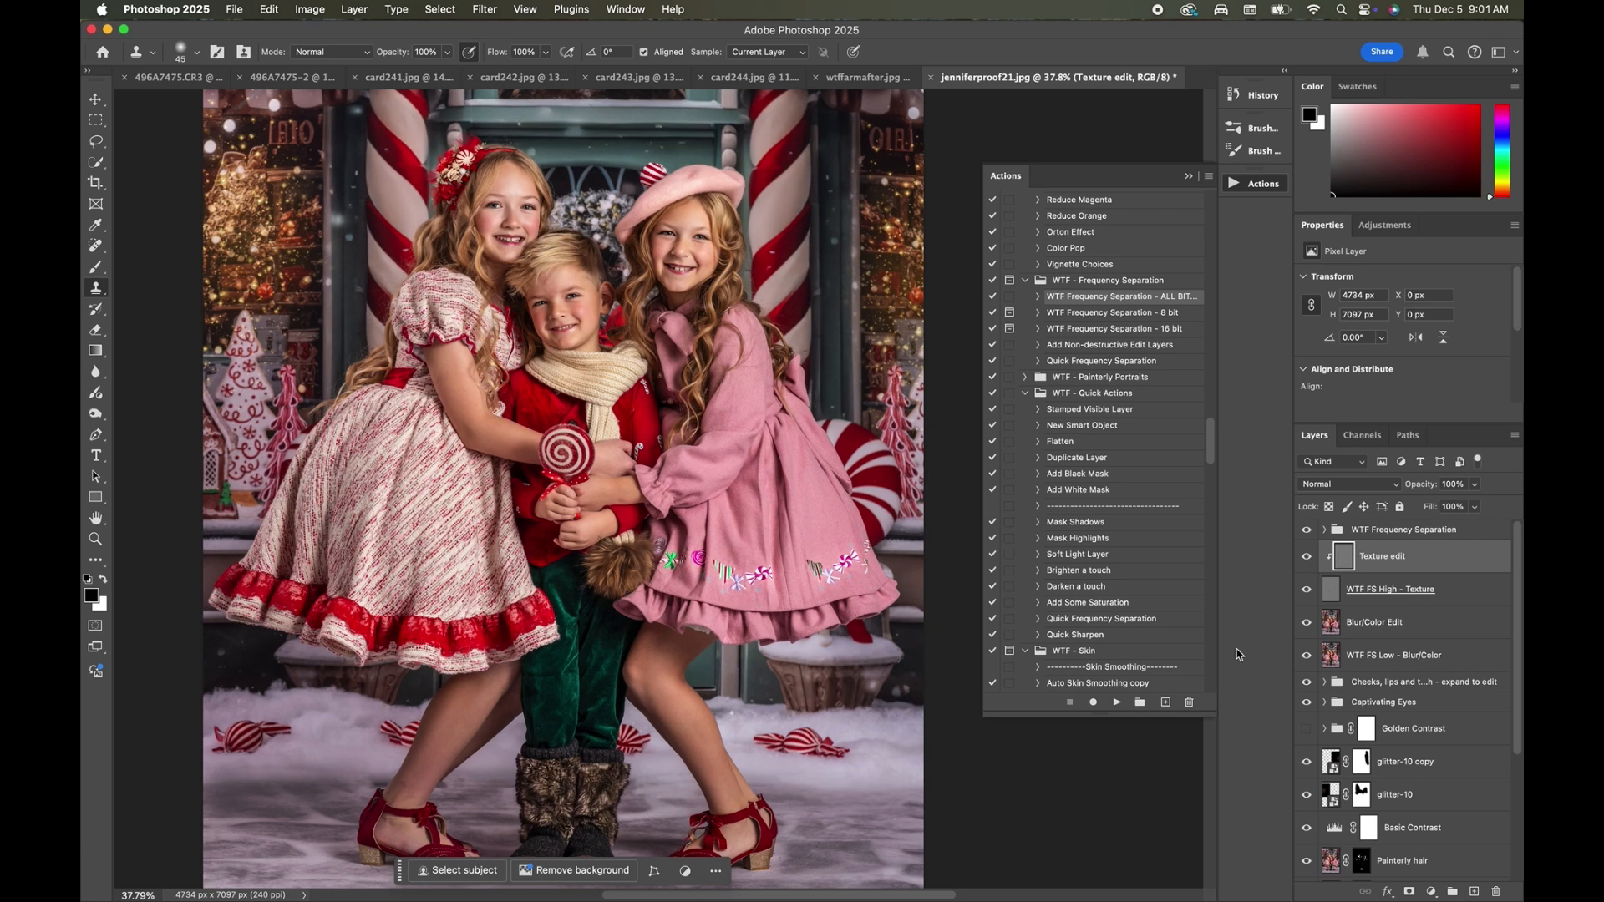
Select the Blur/Color Edit layer and switch to the Mixer Brush Tool.
{"action": "left_click", "coordinate": [1334, 629]}
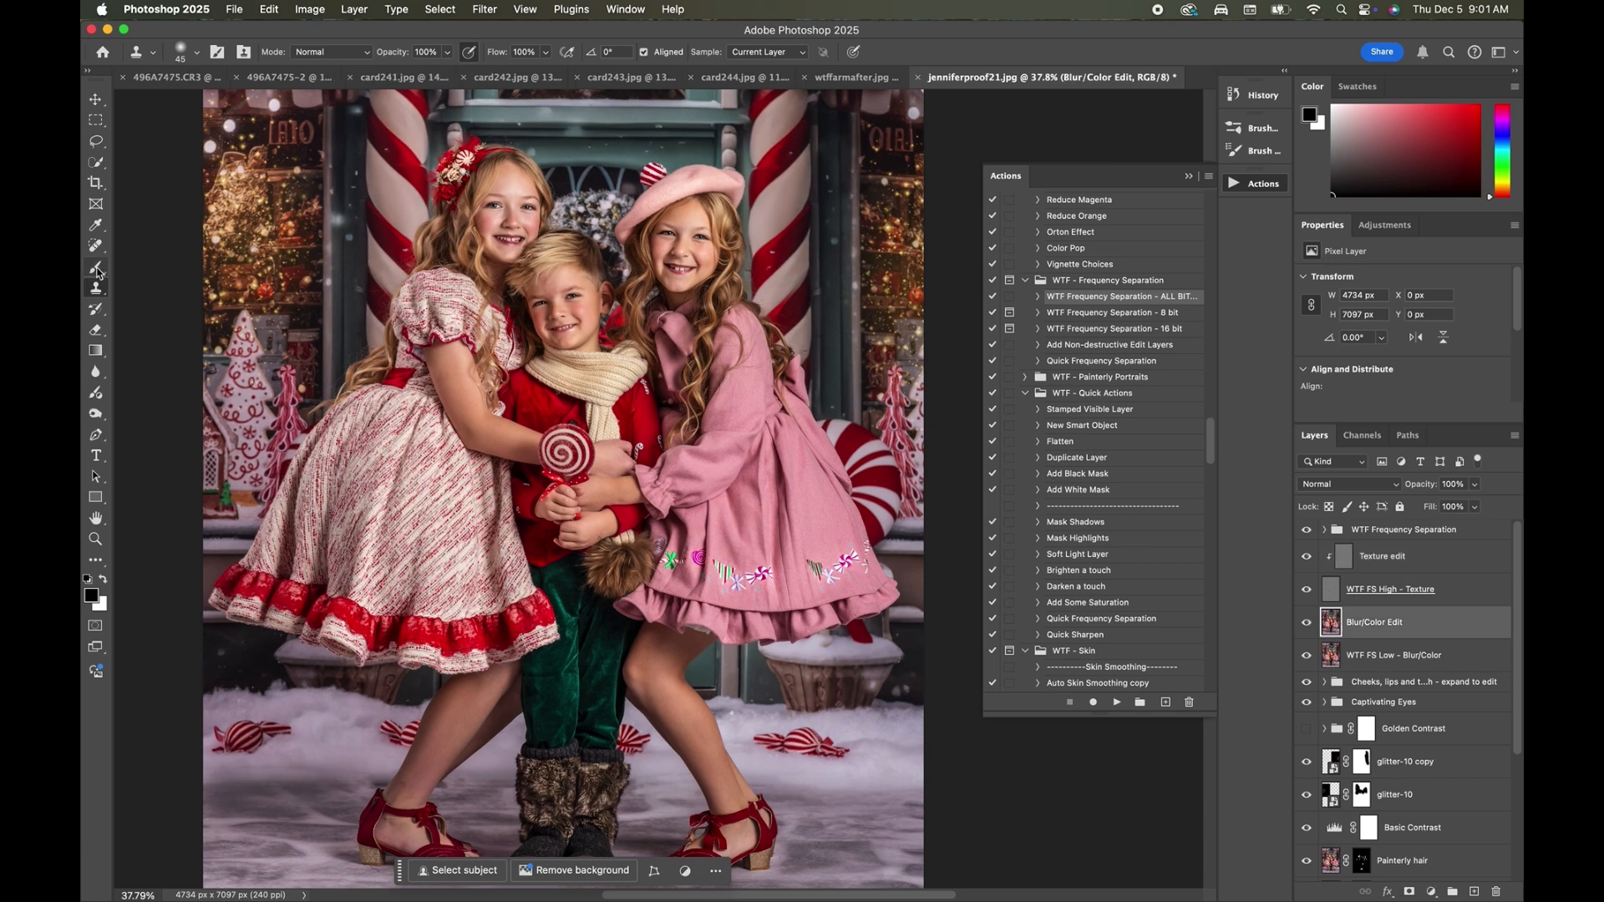
{"action": "left_click_drag", "start_coordinate": [95, 266], "coordinate": [153, 268]}
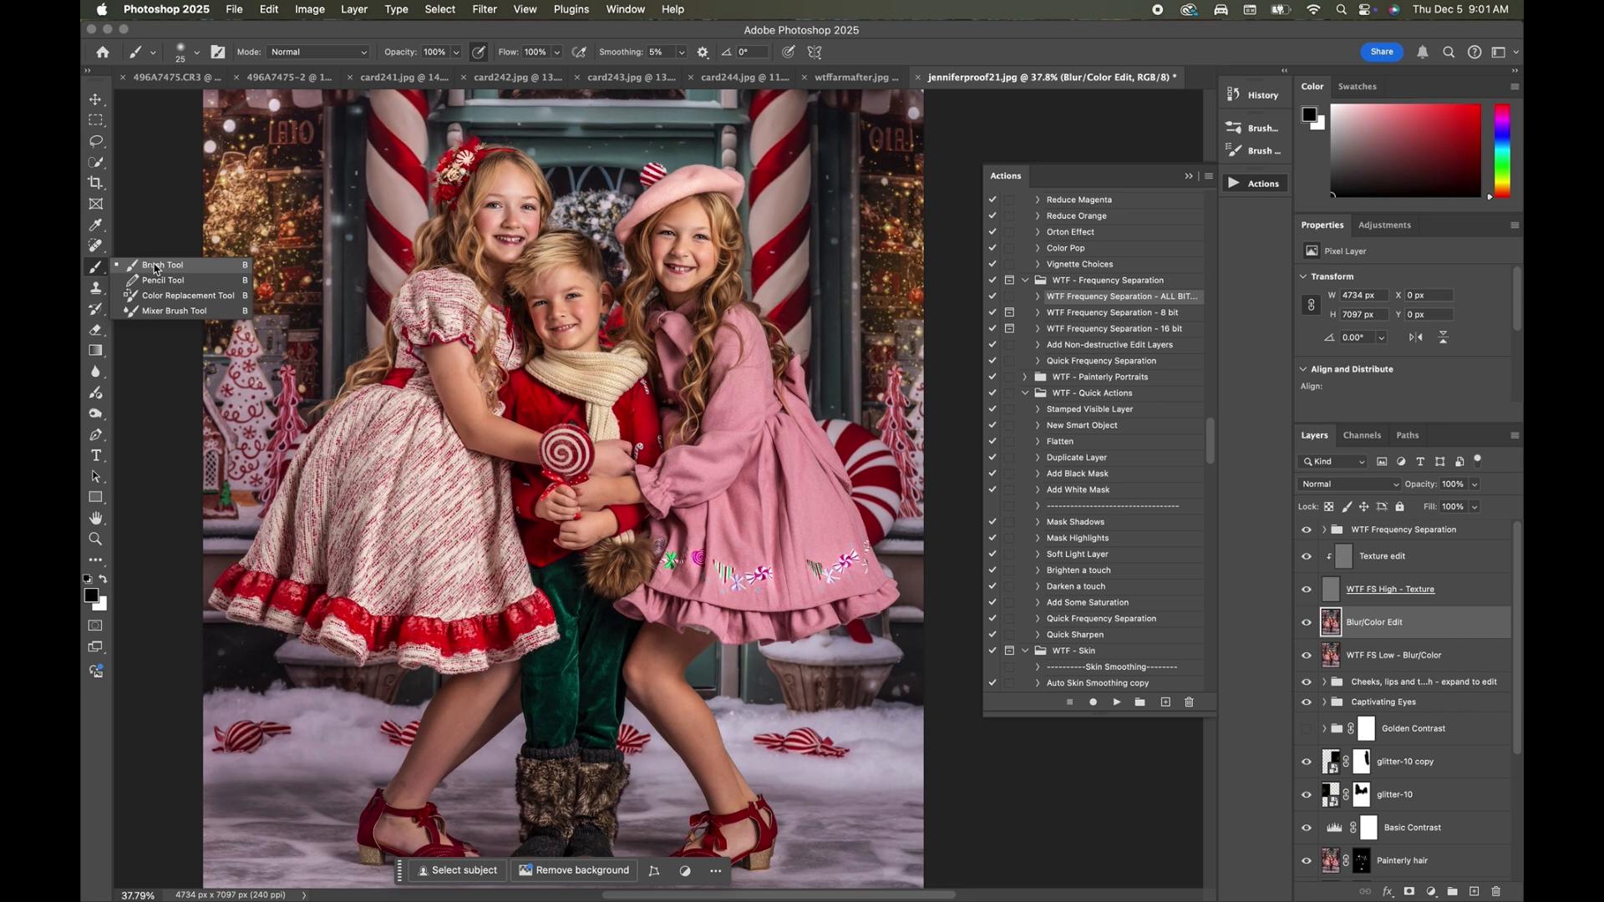
{"action": "left_click", "coordinate": [157, 312]}
Blend the skin tones on the girls' arms and legs with a 200 px mixer brush.
{"action": "scroll", "coordinate": [660, 477], "scroll_direction": "up", "scroll_amount": 3}
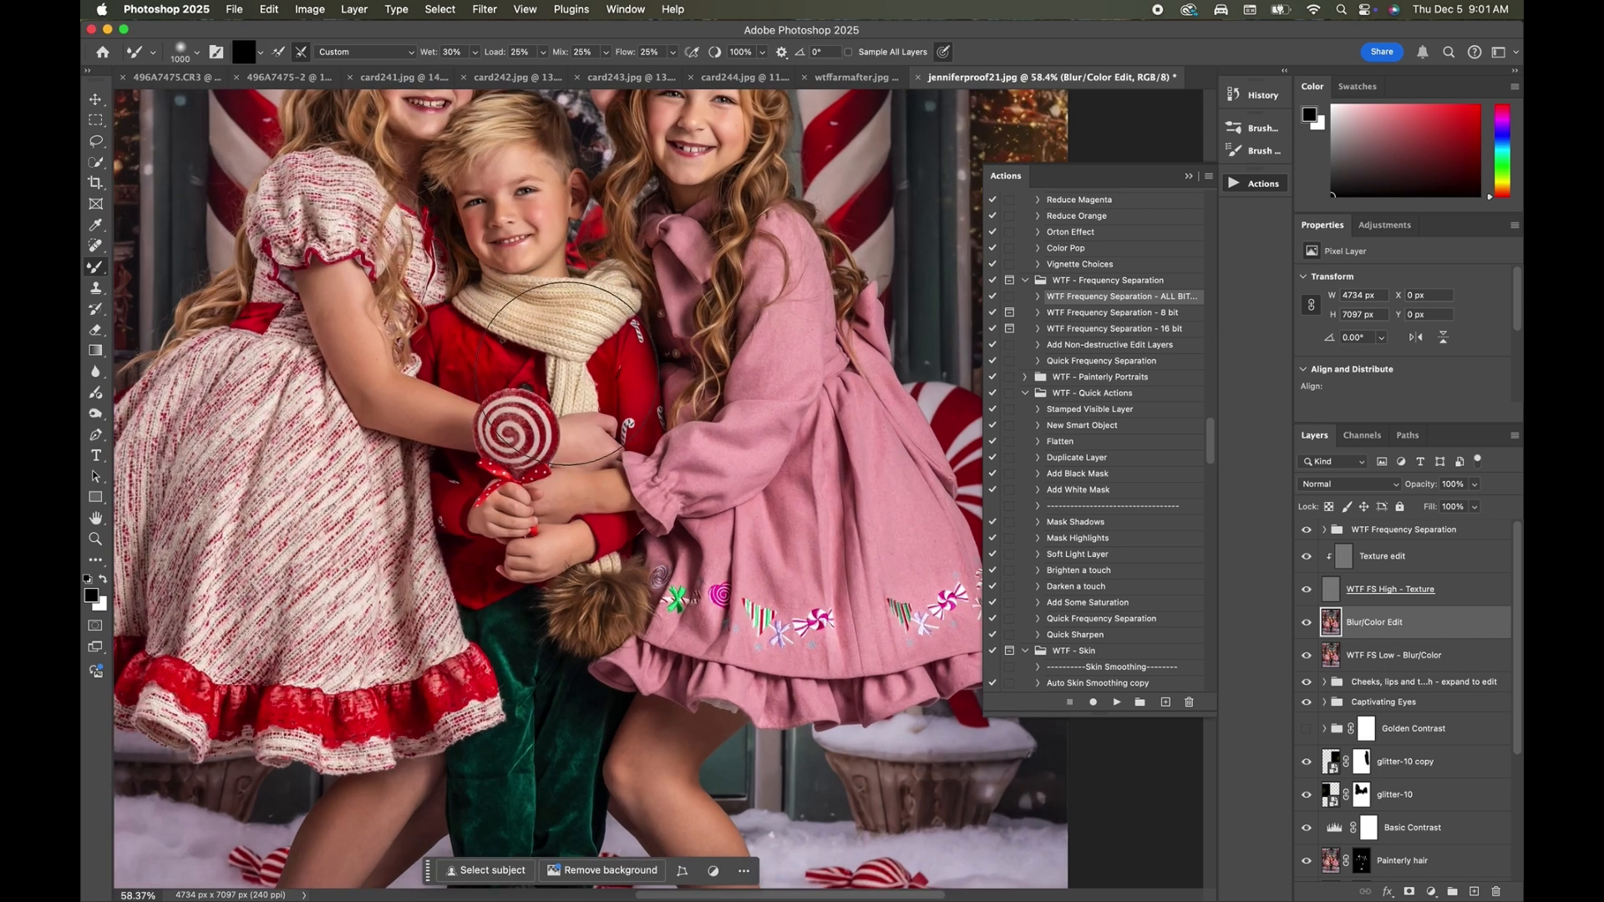
{"action": "key", "text": "bracketleft"}
{"action": "key", "text": "bracketleft"}
{"action": "key", "text": "bracketleft"}
{"action": "key", "text": "bracketleft"}
{"action": "key", "text": "bracketleft"}
{"action": "key", "text": "bracketleft"}
{"action": "key", "text": "bracketleft"}
{"action": "key", "text": "bracketleft"}
{"action": "key", "text": "bracketleft"}
{"action": "left_click_drag", "start_coordinate": [321, 281], "coordinate": [330, 314]}
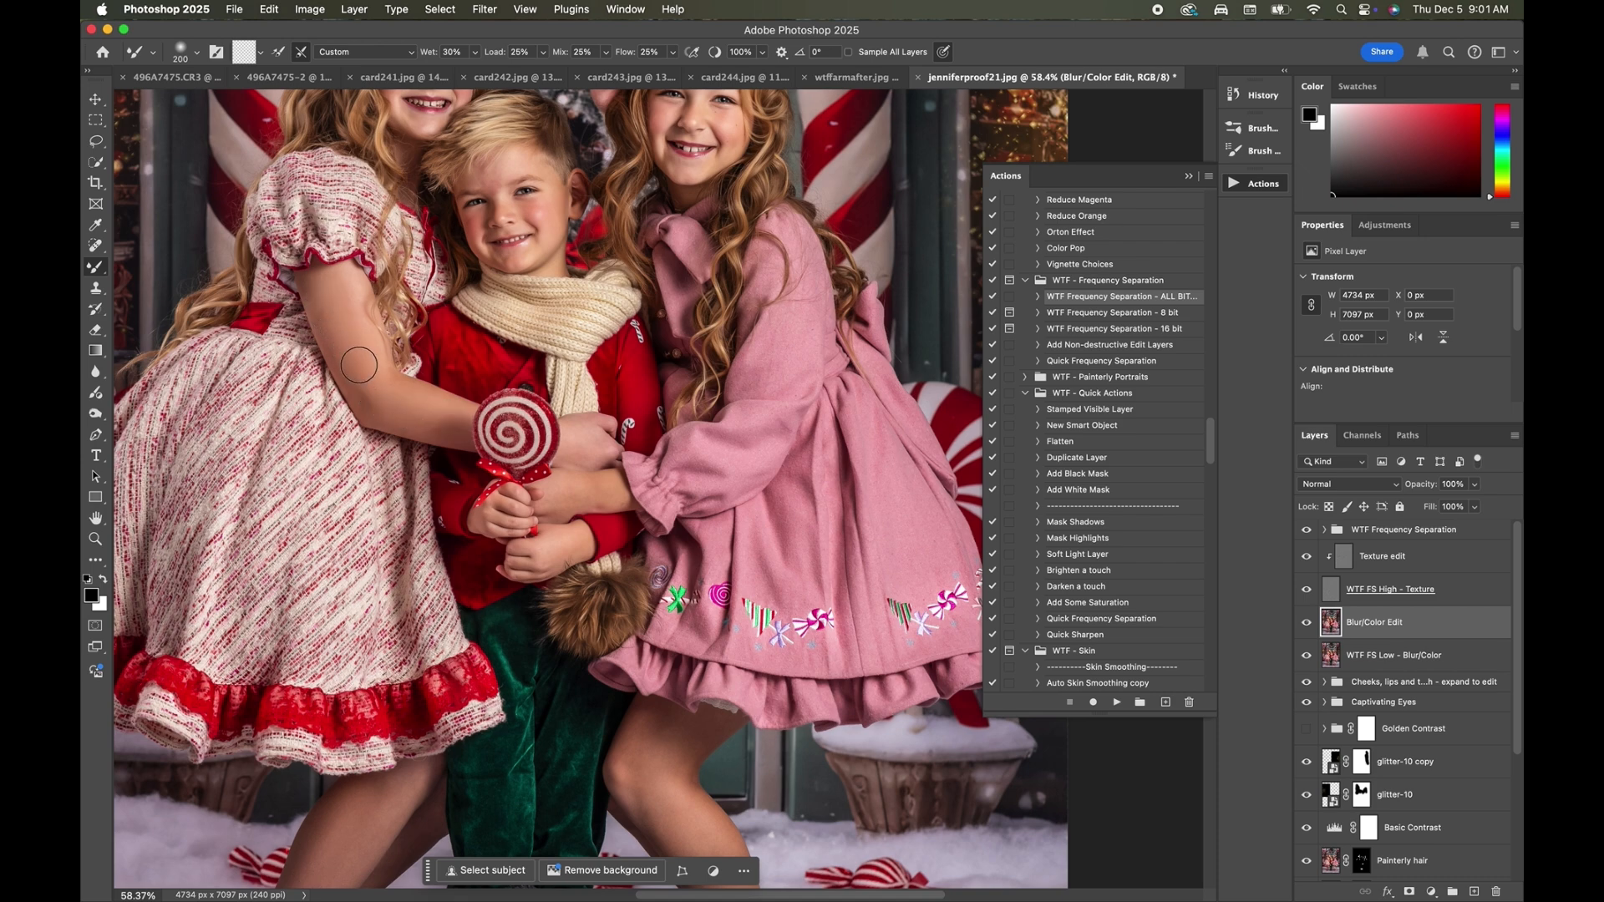
{"action": "scroll", "coordinate": [361, 366], "scroll_direction": "down", "scroll_amount": 10}
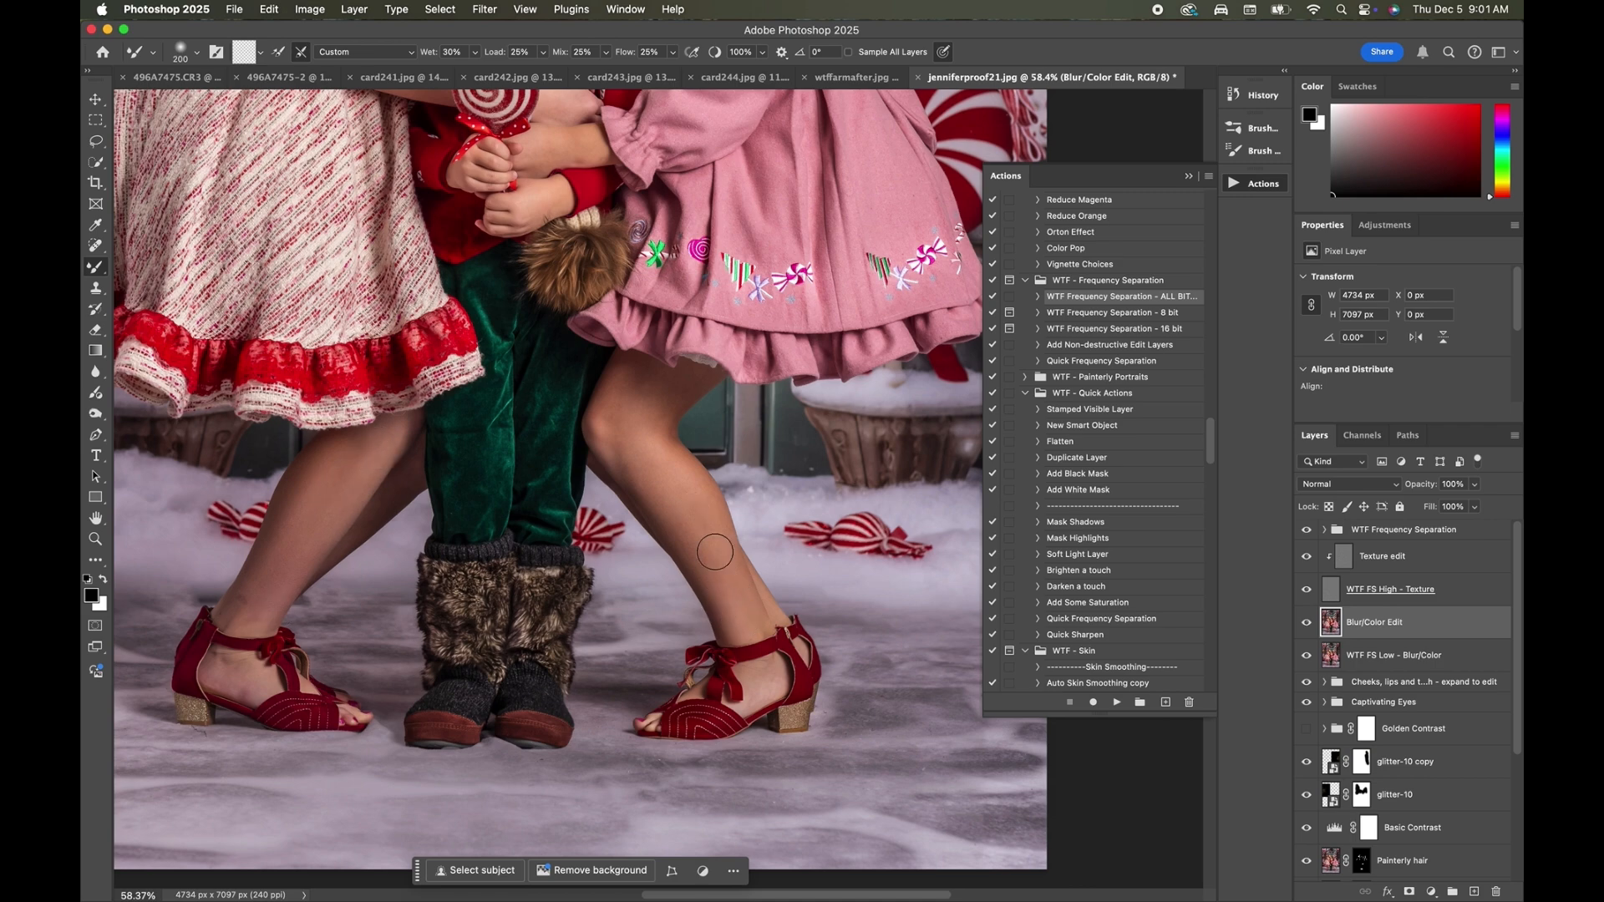
Blend the skin on the beret girl's chin and forehead, reducing the mixer brush from 125 to 80 px.
{"action": "scroll", "coordinate": [625, 417], "scroll_direction": "up", "scroll_amount": 18}
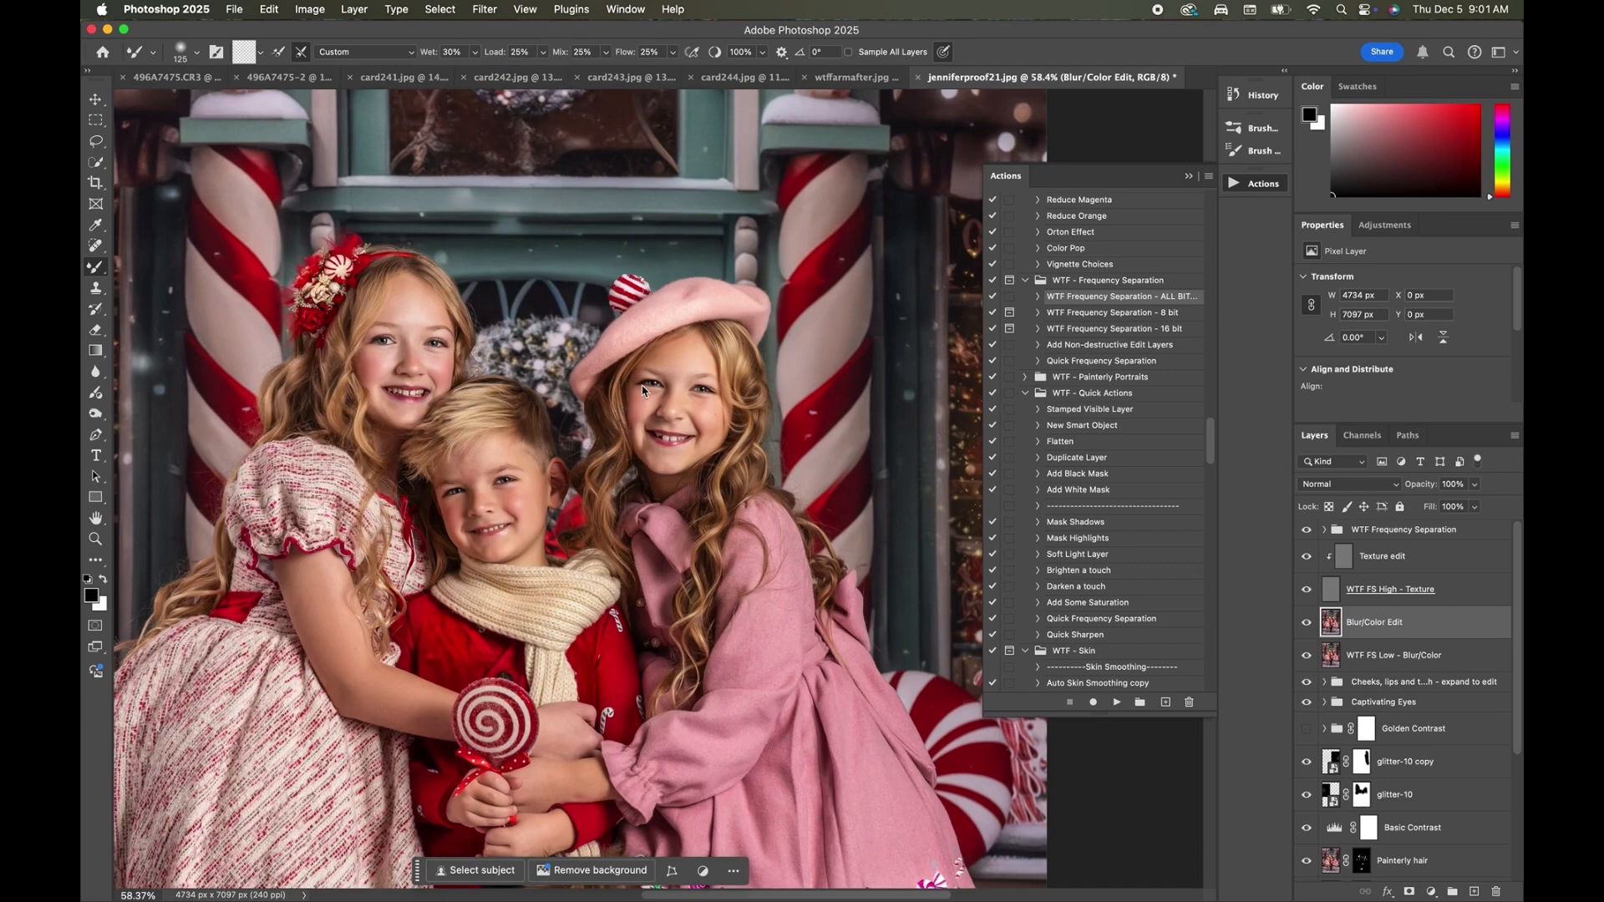
{"action": "scroll", "coordinate": [682, 359], "scroll_direction": "up", "scroll_amount": 10}
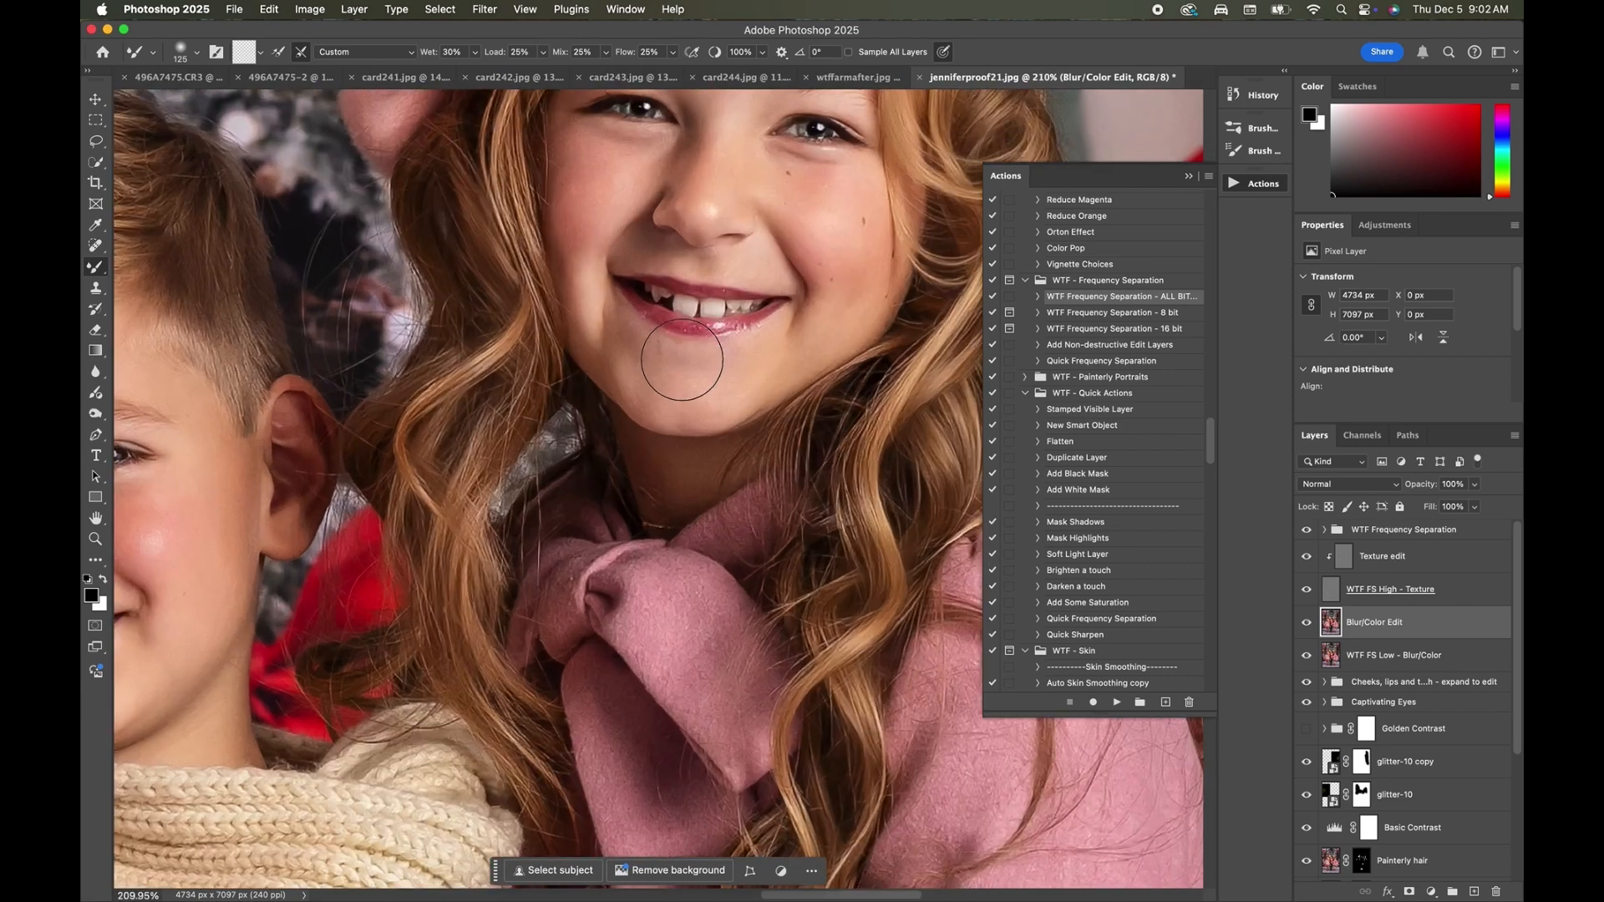
{"action": "key", "text": "bracketleft"}
{"action": "key", "text": "bracketleft"}
{"action": "key", "text": "bracketleft"}
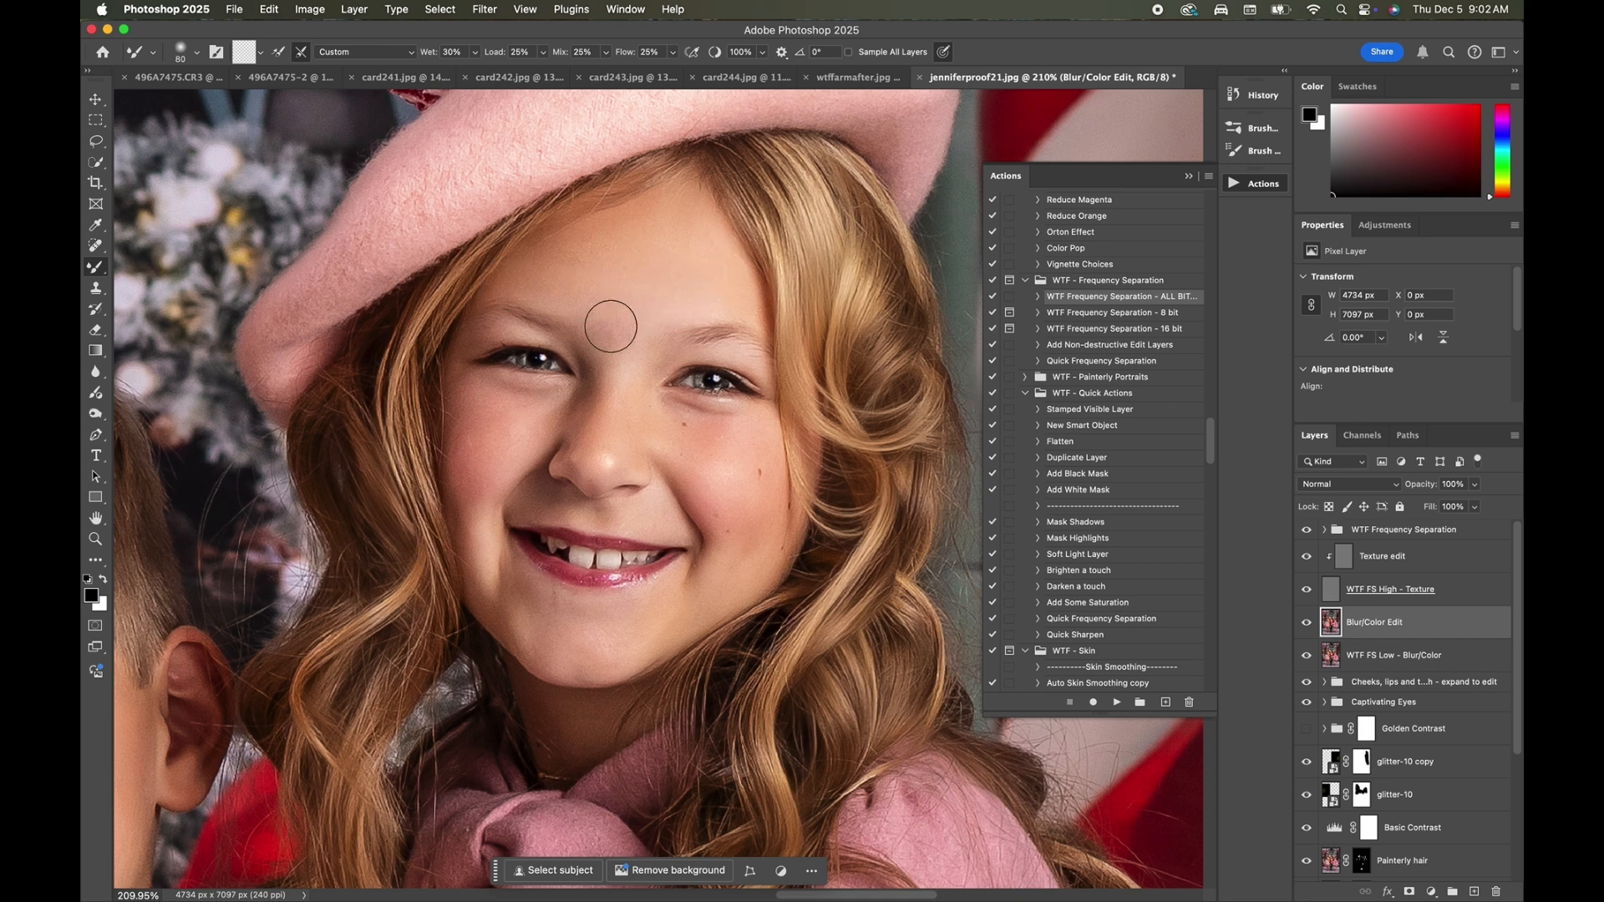
Smooth the skin around the beret girl's eyes with a 50 px mixer brush and her cheeks with a 70 px one.
{"action": "key", "text": "bracketleft"}
{"action": "key", "text": "bracketleft"}
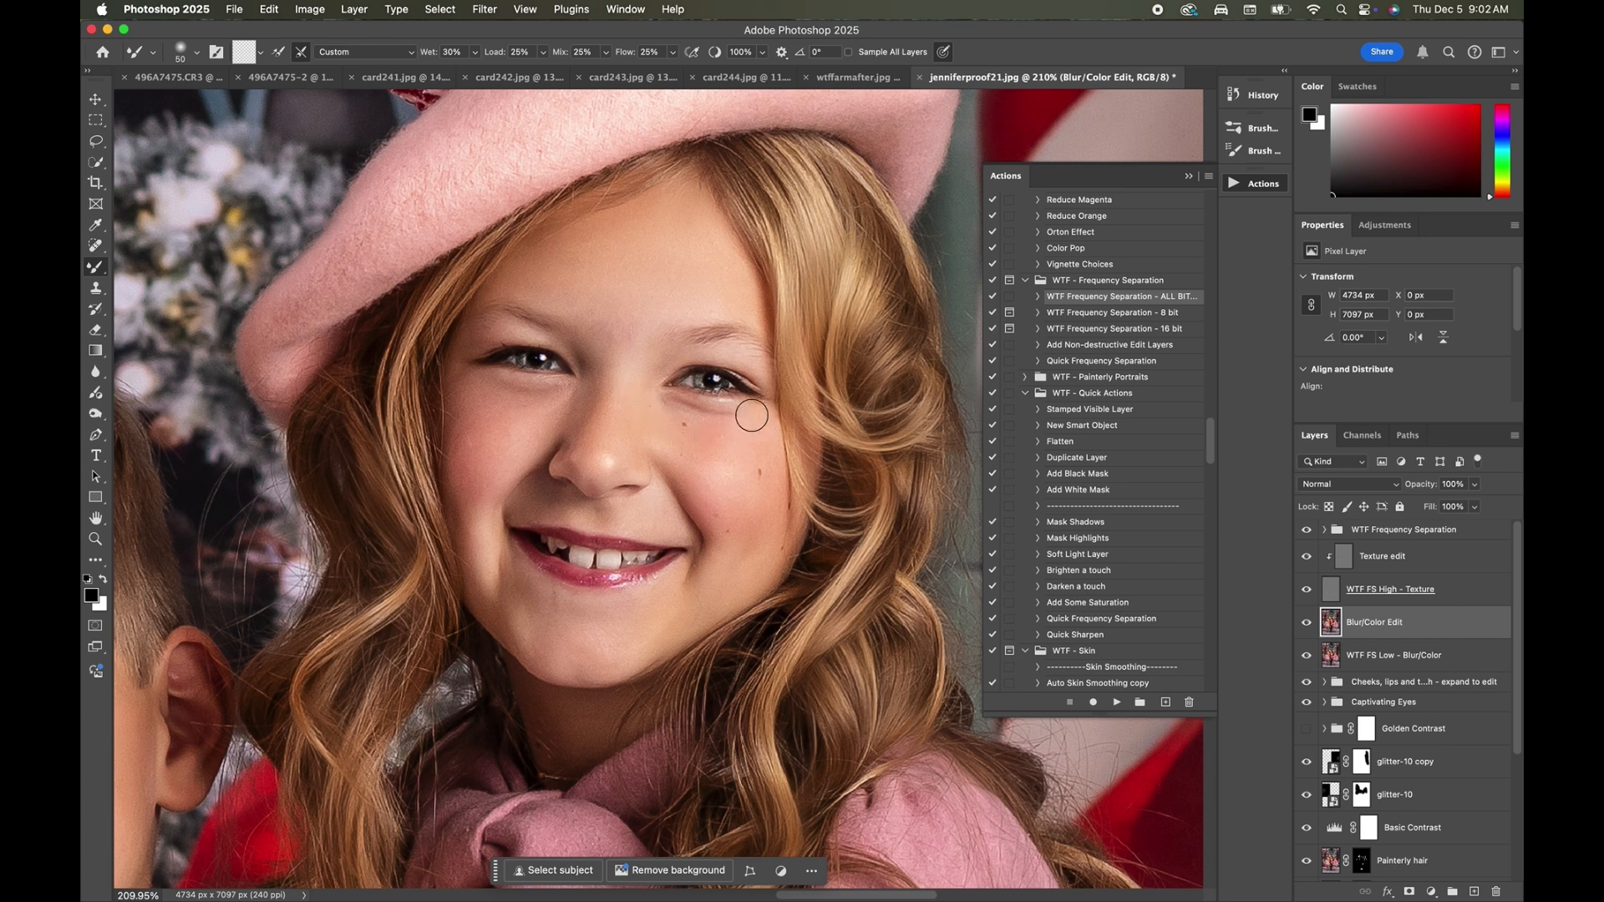
{"action": "key", "text": "bracketright"}
{"action": "key", "text": "bracketright"}
{"action": "key", "text": "bracketright"}
{"action": "key", "text": "bracketright"}
{"action": "key", "text": "bracketleft"}
{"action": "key", "text": "bracketleft"}
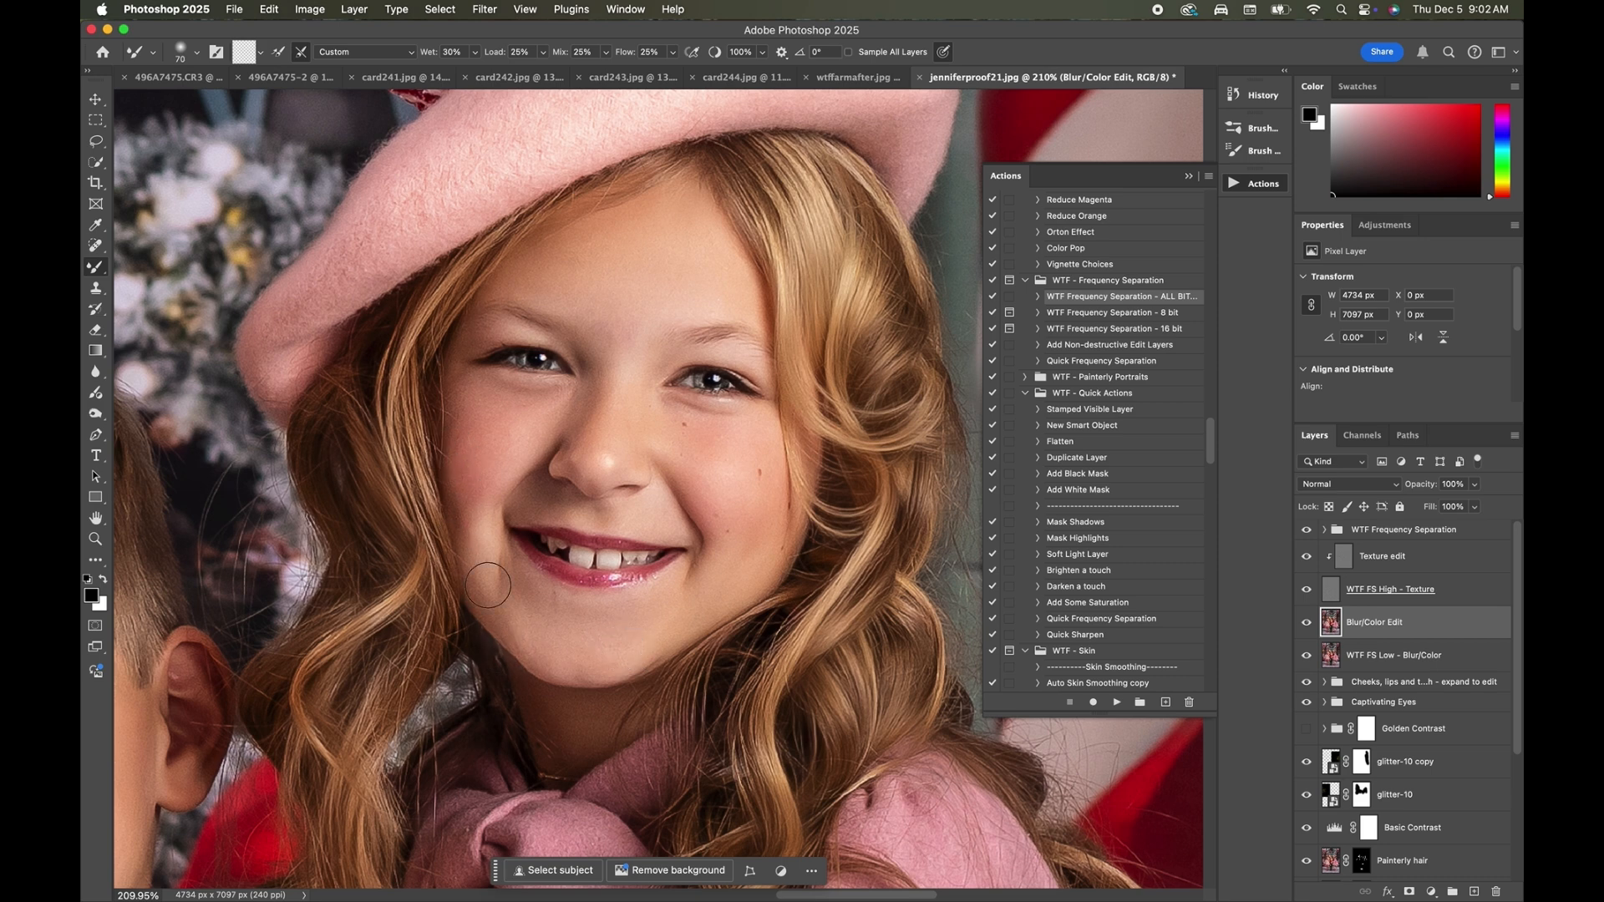
Smooth the skin on the boy's lower face with a 70 px mixer brush.
{"action": "scroll", "coordinate": [488, 585], "scroll_direction": "left", "scroll_amount": 6}
{"action": "scroll", "coordinate": [488, 585], "scroll_direction": "down", "scroll_amount": 3}
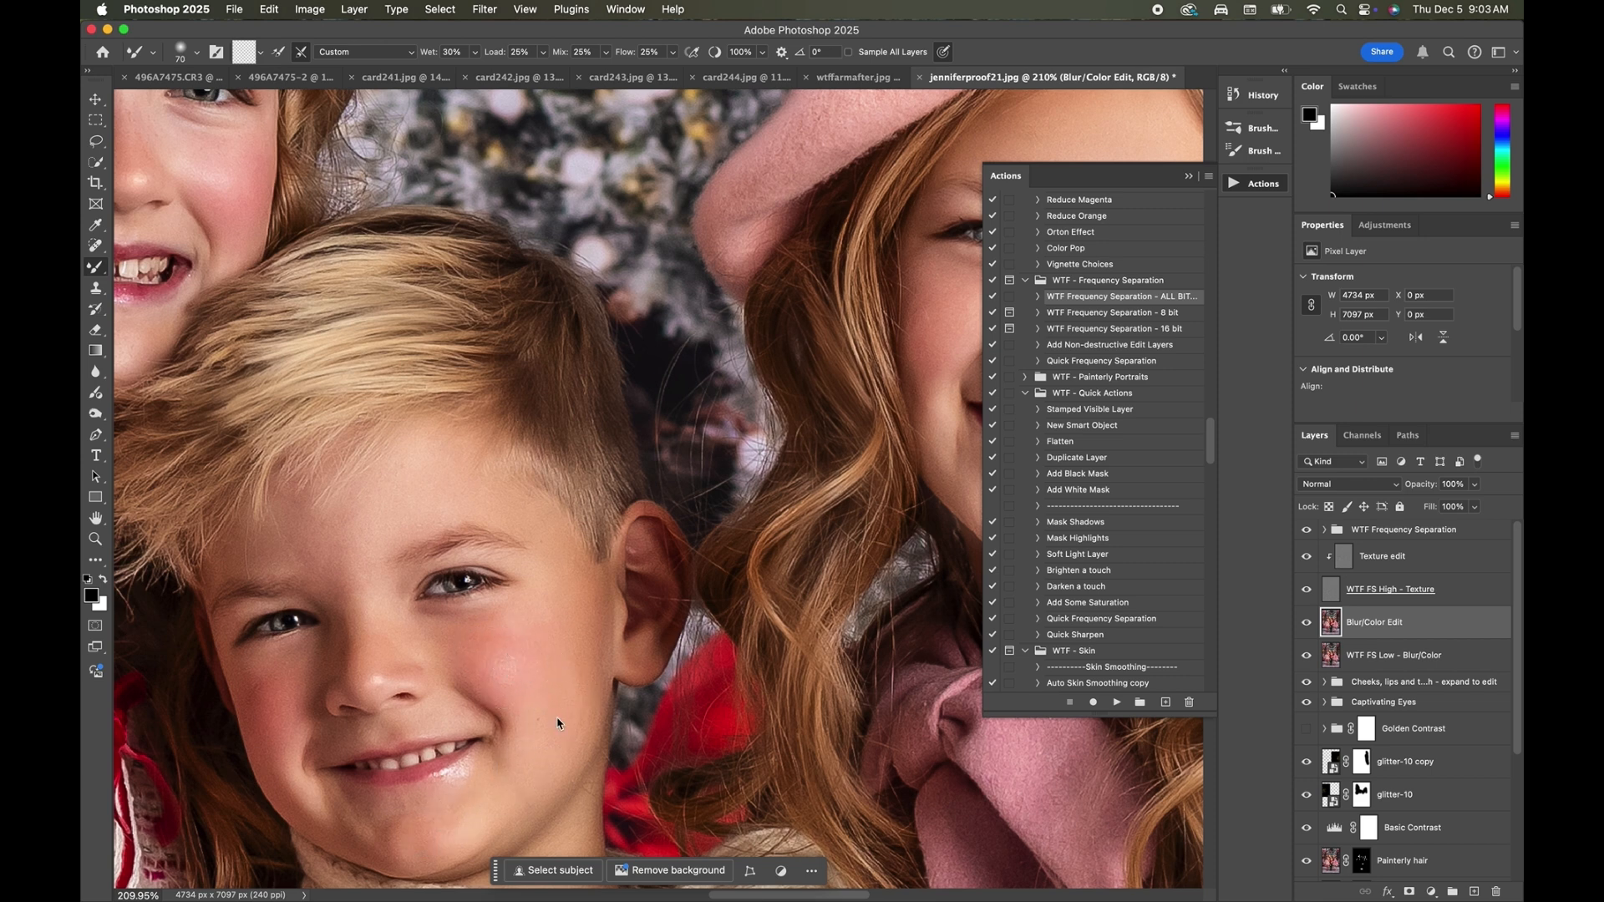
{"action": "key", "text": "bracketleft"}
{"action": "key", "text": "bracketleft"}
{"action": "key", "text": "bracketleft"}
{"action": "key", "text": "bracketright"}
{"action": "key", "text": "bracketright"}
{"action": "left_click_drag", "start_coordinate": [381, 833], "coordinate": [345, 830]}
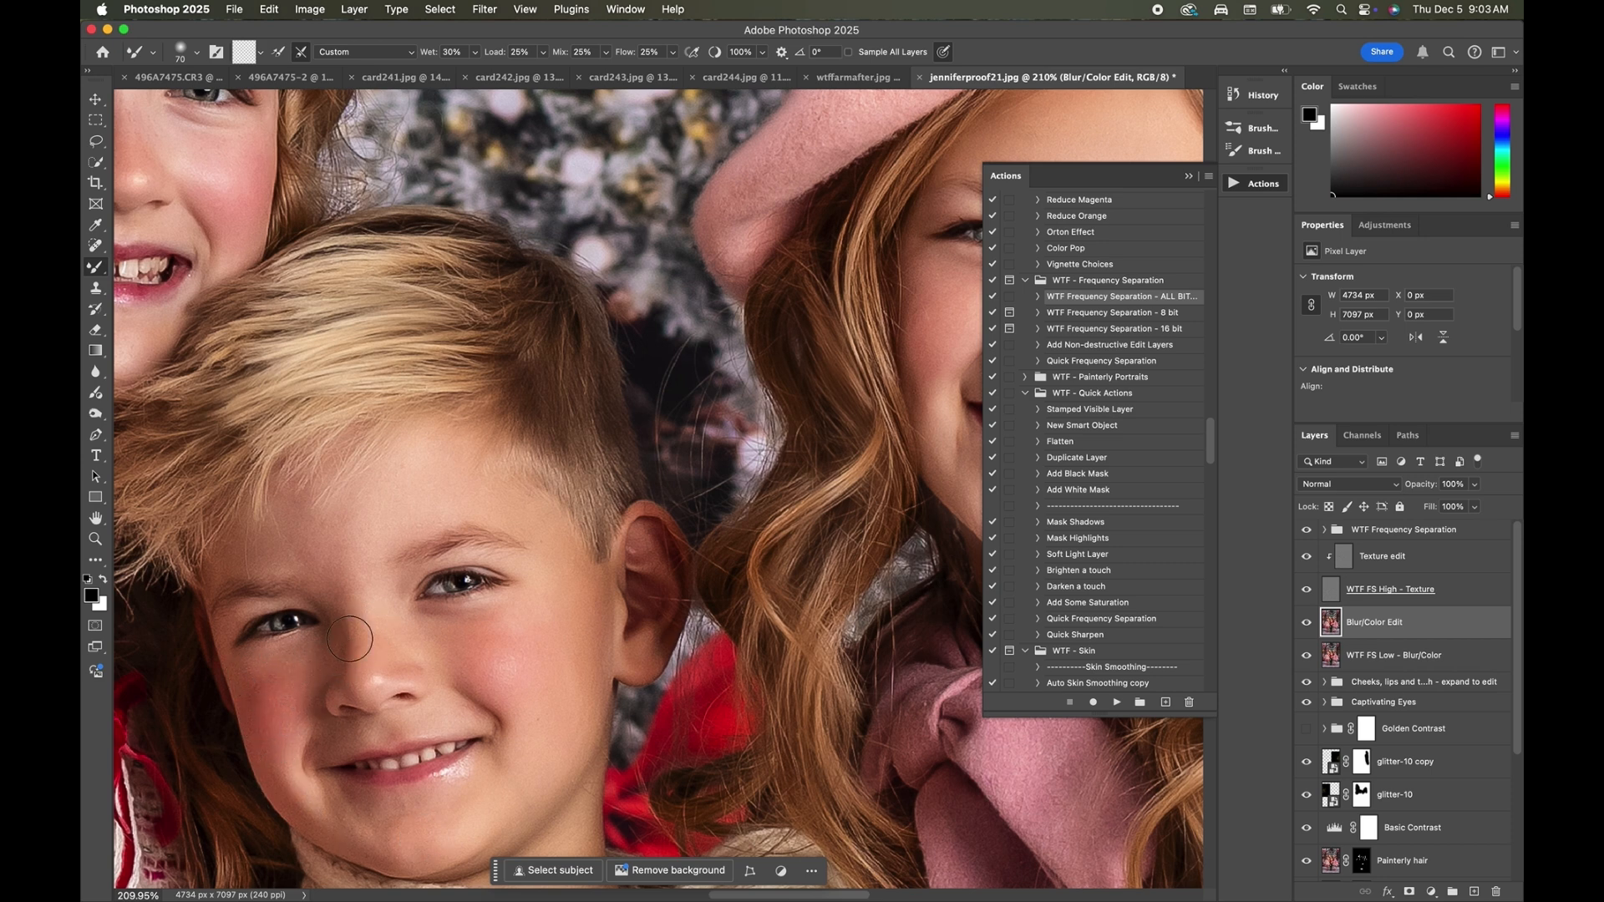
Blend the remaining uneven skin on the boy's face, using an 80 px mixer brush on his forehead.
{"action": "key", "text": "bracketleft"}
{"action": "key", "text": "bracketleft"}
{"action": "key", "text": "bracketleft"}
{"action": "scroll", "coordinate": [384, 501], "scroll_direction": "down", "scroll_amount": 3}
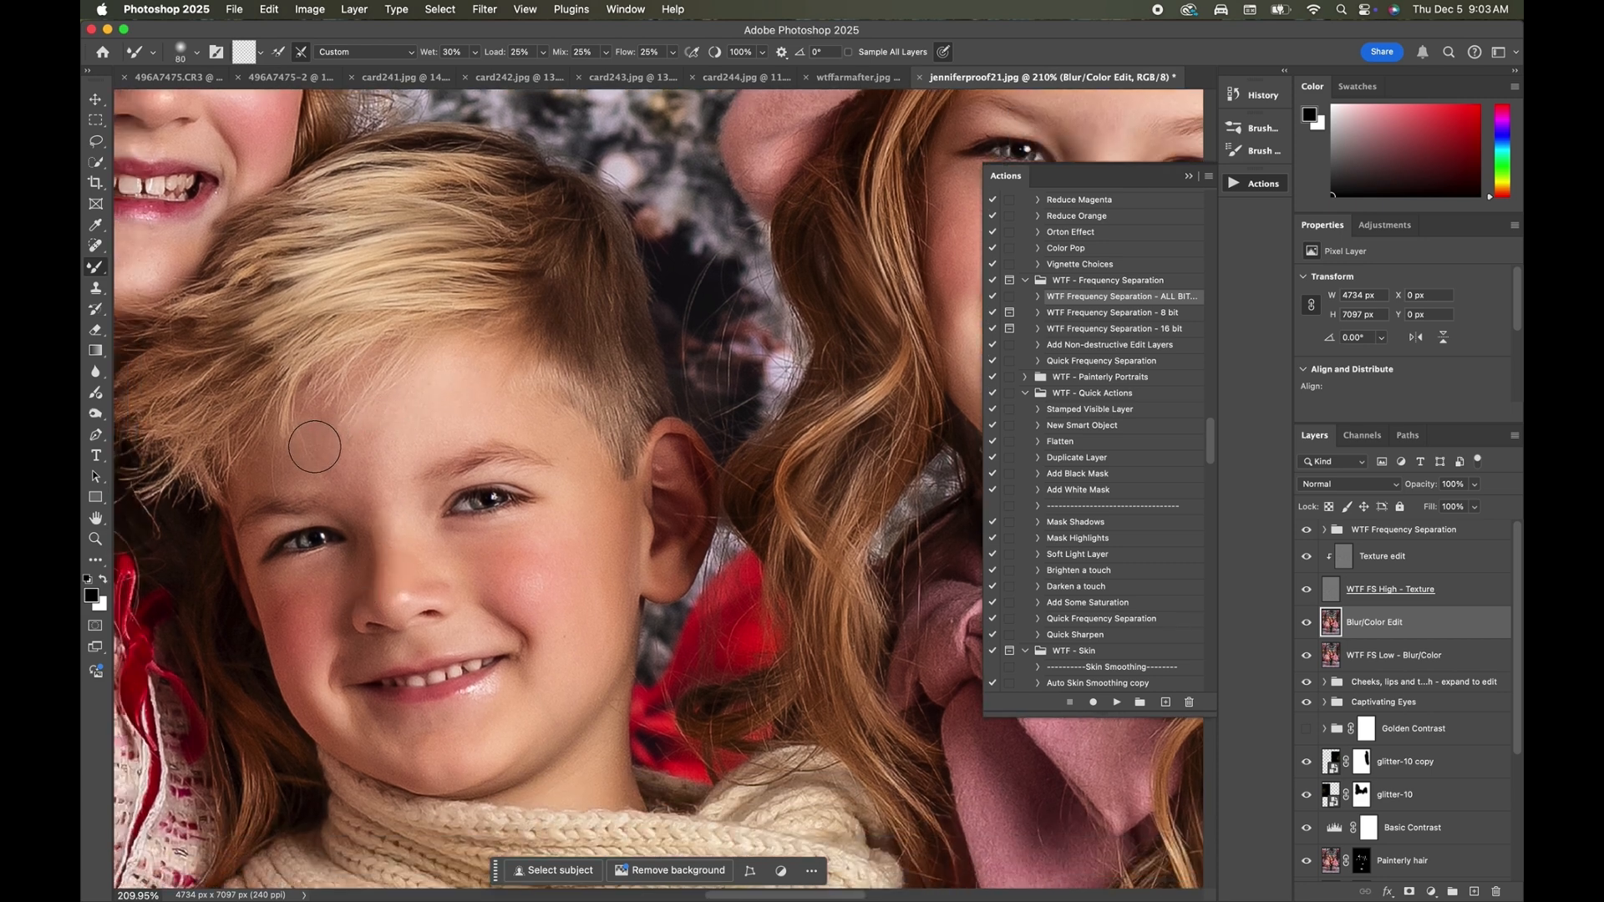
{"action": "key", "text": "bracketright"}
{"action": "key", "text": "bracketright"}
{"action": "key", "text": "bracketright"}
{"action": "key", "text": "bracketright"}
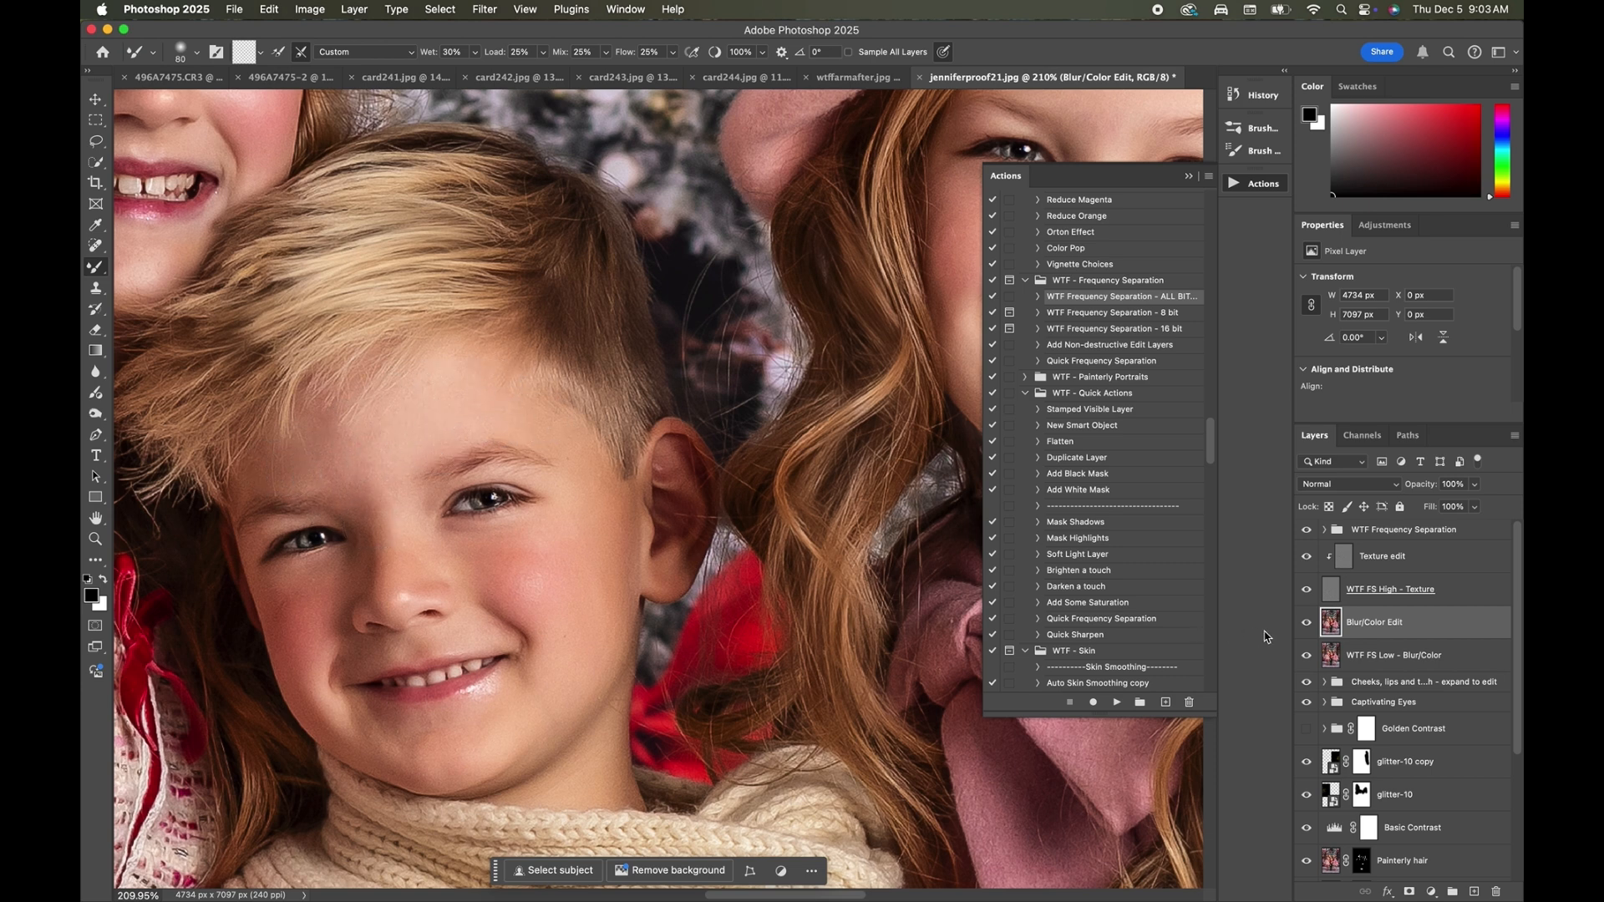
Compare the boy's face with and without the Blur/Color Edit layer.
{"action": "left_click", "coordinate": [1307, 622]}
{"action": "left_click", "coordinate": [1306, 622]}
{"action": "left_click", "coordinate": [1307, 622]}
{"action": "left_click", "coordinate": [1306, 623]}
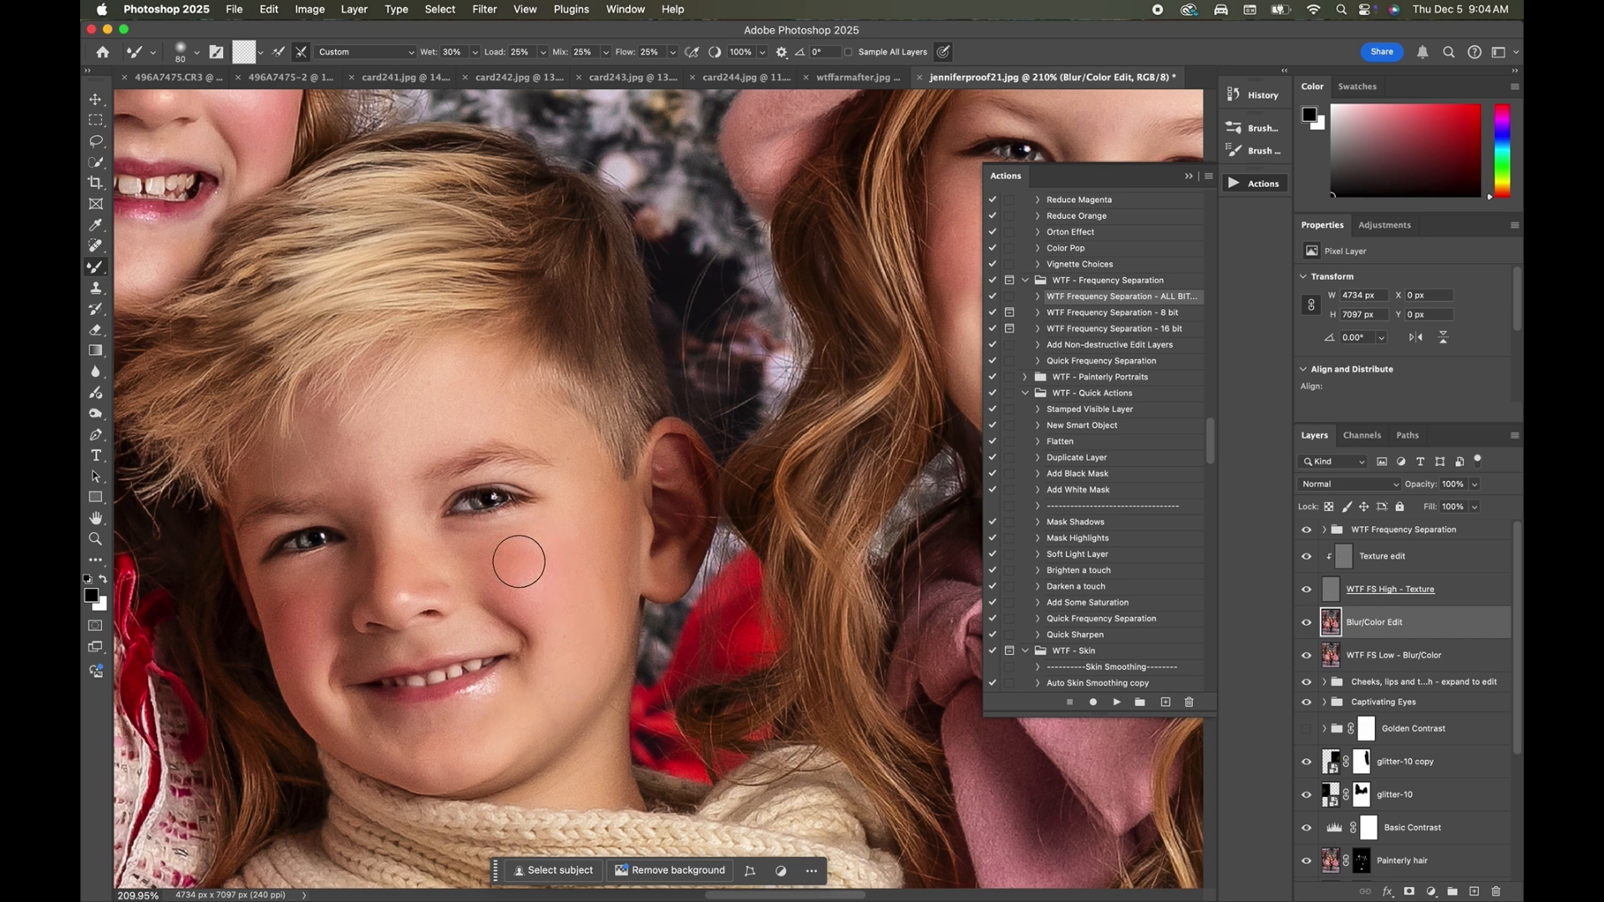
Refine the skin along the boy's chin and jaw with a 50 px mixer brush.
{"action": "key", "text": "bracketleft"}
{"action": "key", "text": "bracketleft"}
{"action": "key", "text": "bracketleft"}
{"action": "scroll", "coordinate": [377, 577], "scroll_direction": "left", "scroll_amount": 5}
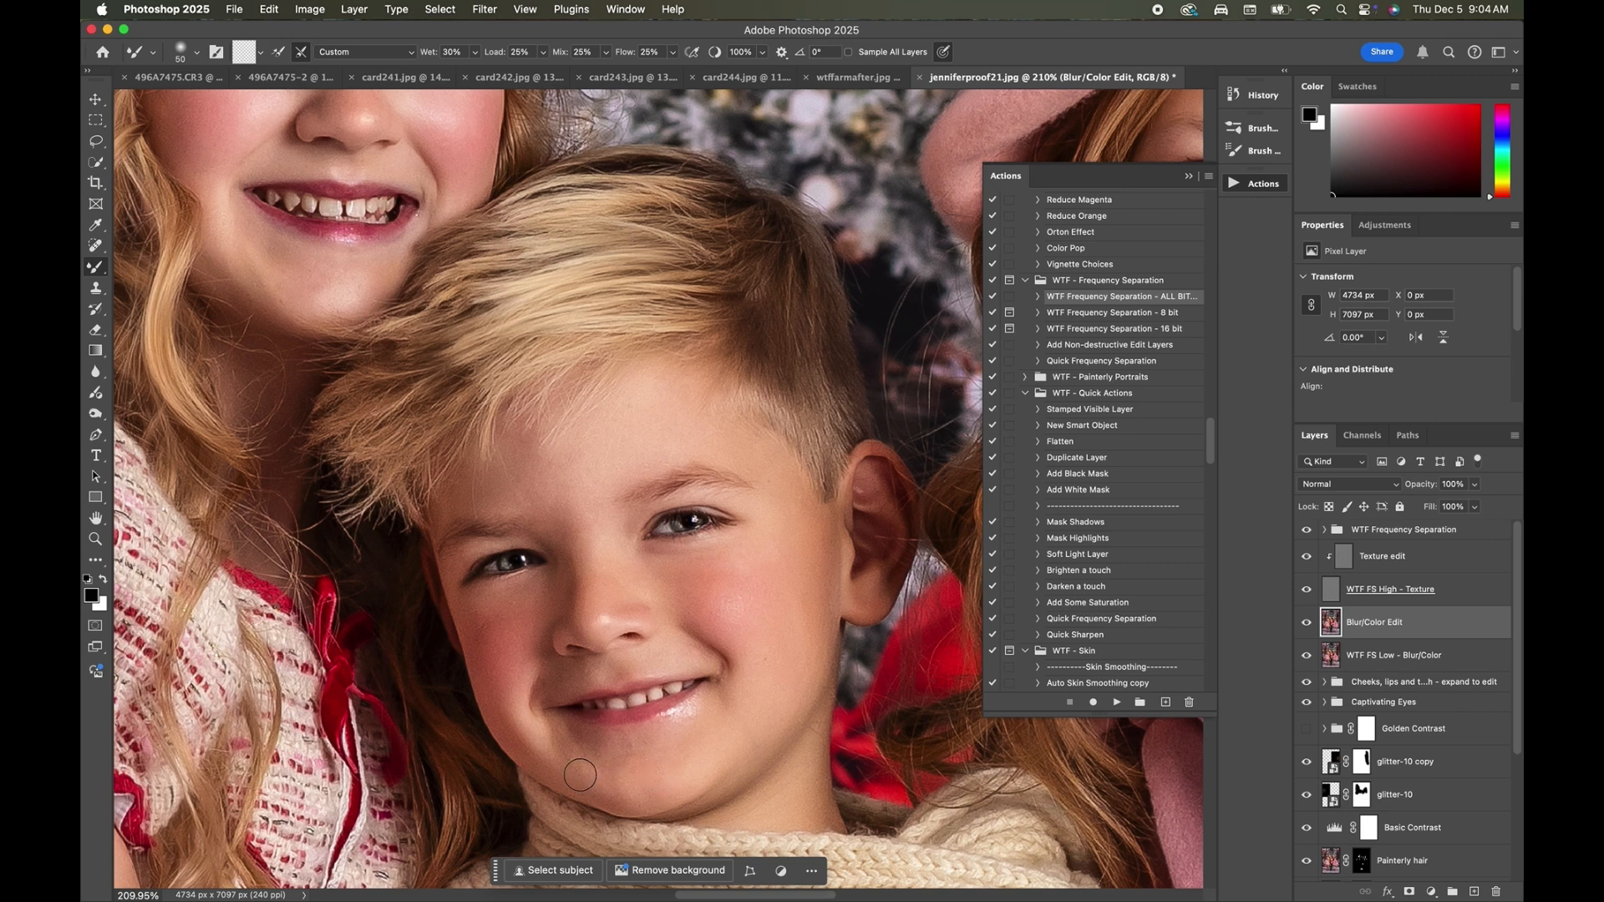
{"action": "scroll", "coordinate": [585, 756], "scroll_direction": "left", "scroll_amount": 3}
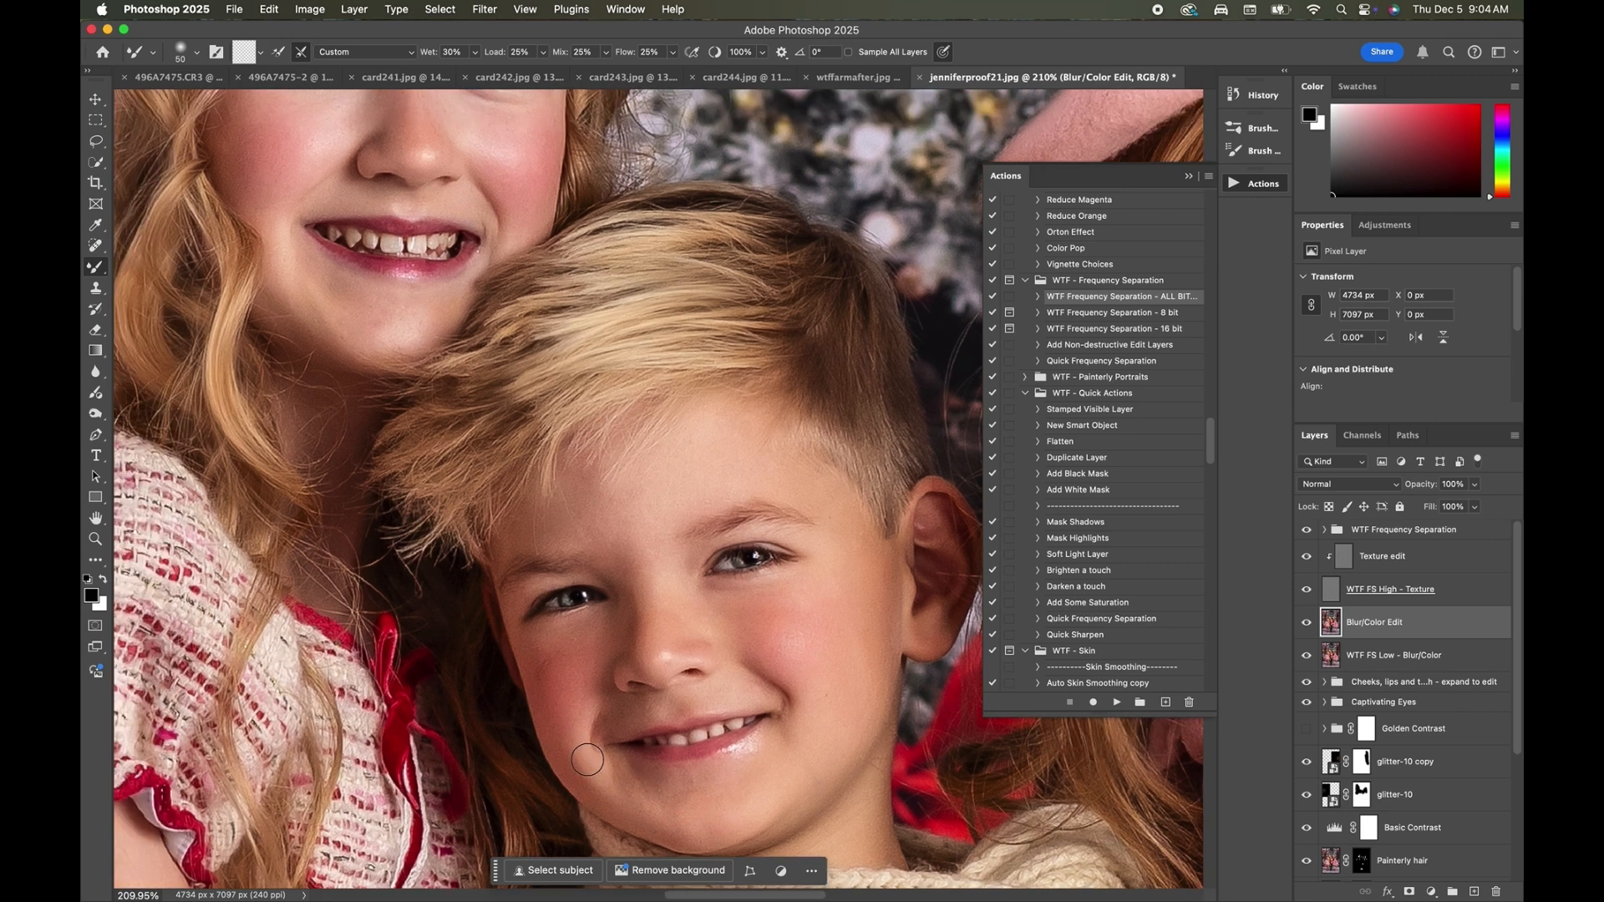
Smooth the skin on the face of the girl with the red floral headband, using an 80 px mixer brush.
{"action": "scroll", "coordinate": [588, 759], "scroll_direction": "up", "scroll_amount": 5}
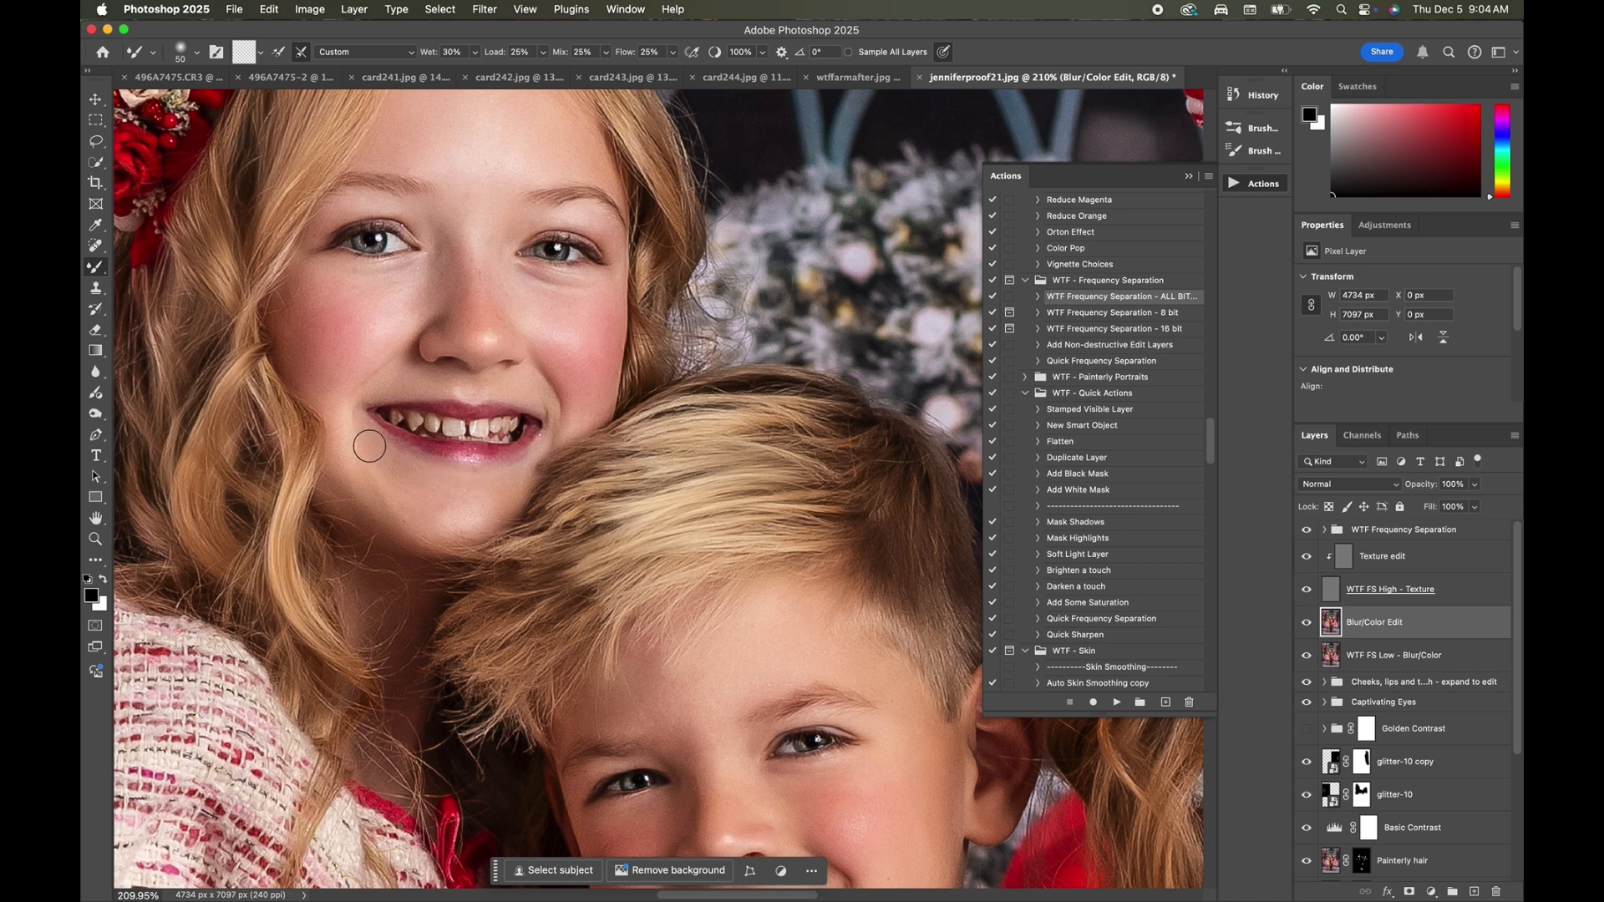
{"action": "scroll", "coordinate": [546, 450], "scroll_direction": "up", "scroll_amount": 2}
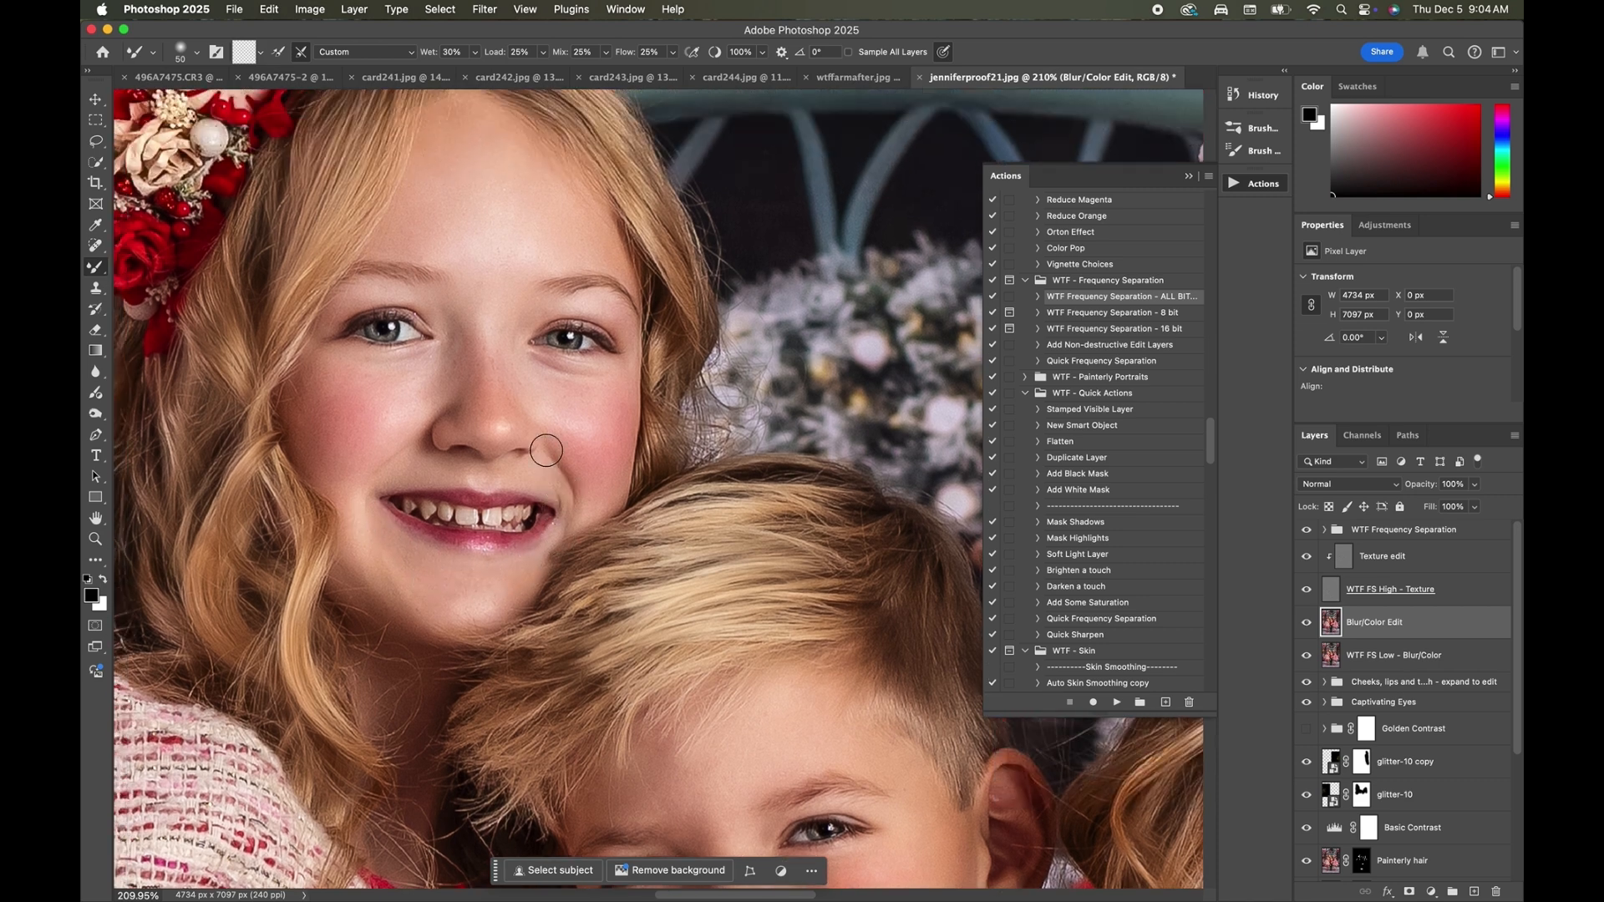
{"action": "scroll", "coordinate": [546, 450], "scroll_direction": "up", "scroll_amount": 2}
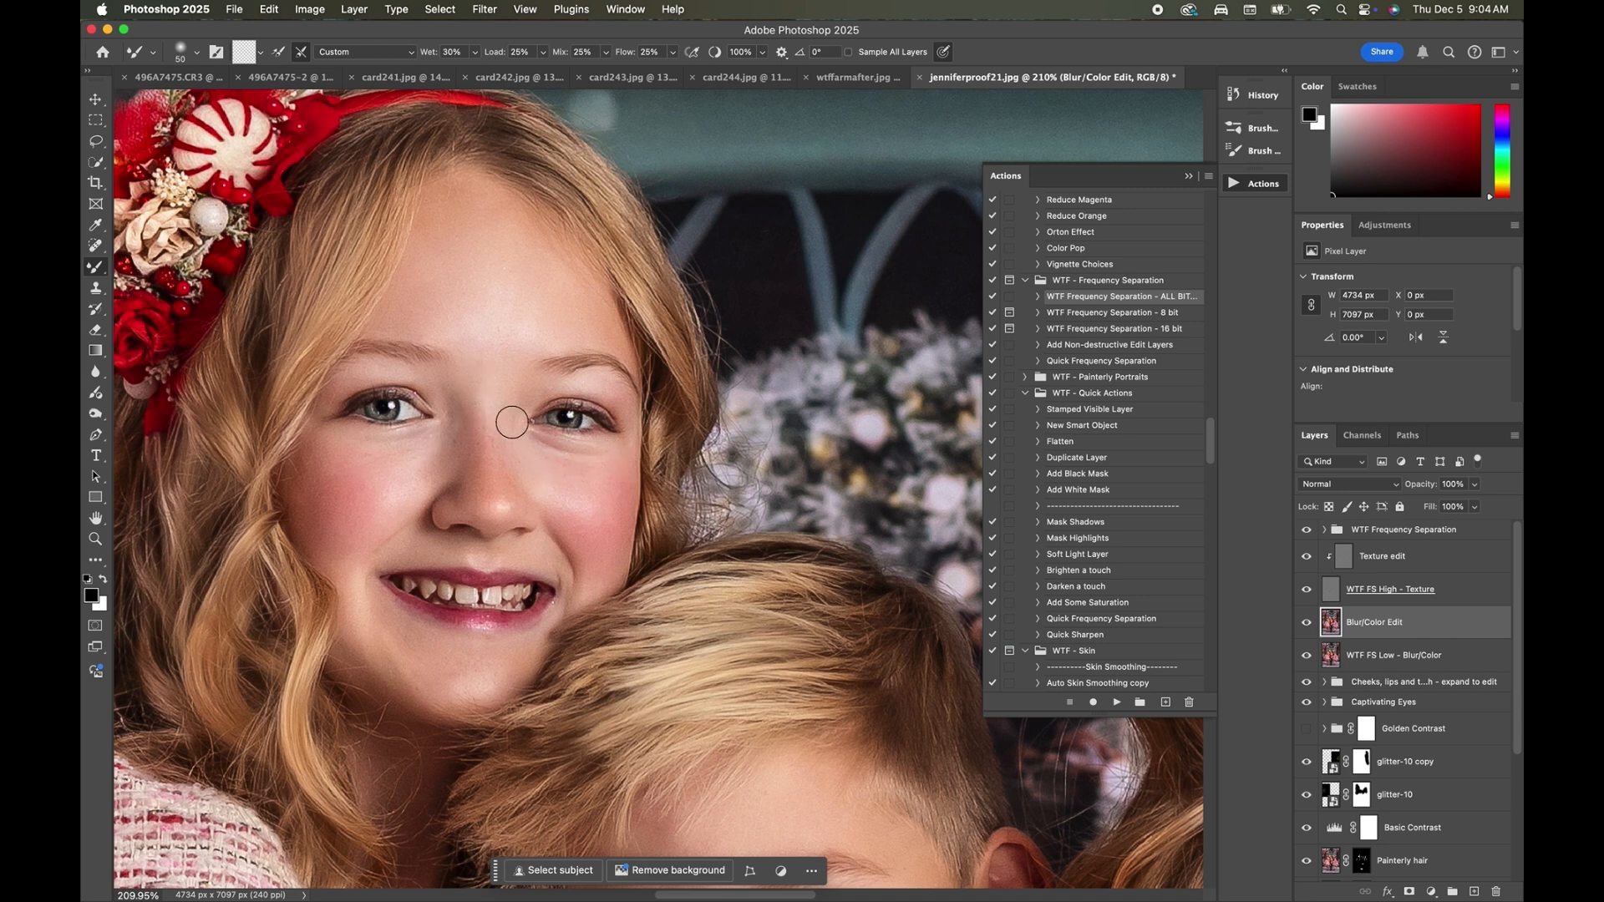
{"action": "key", "text": "bracketright"}
{"action": "key", "text": "bracketright"}
{"action": "key", "text": "bracketright"}
{"action": "scroll", "coordinate": [361, 628], "scroll_direction": "down", "scroll_amount": 6}
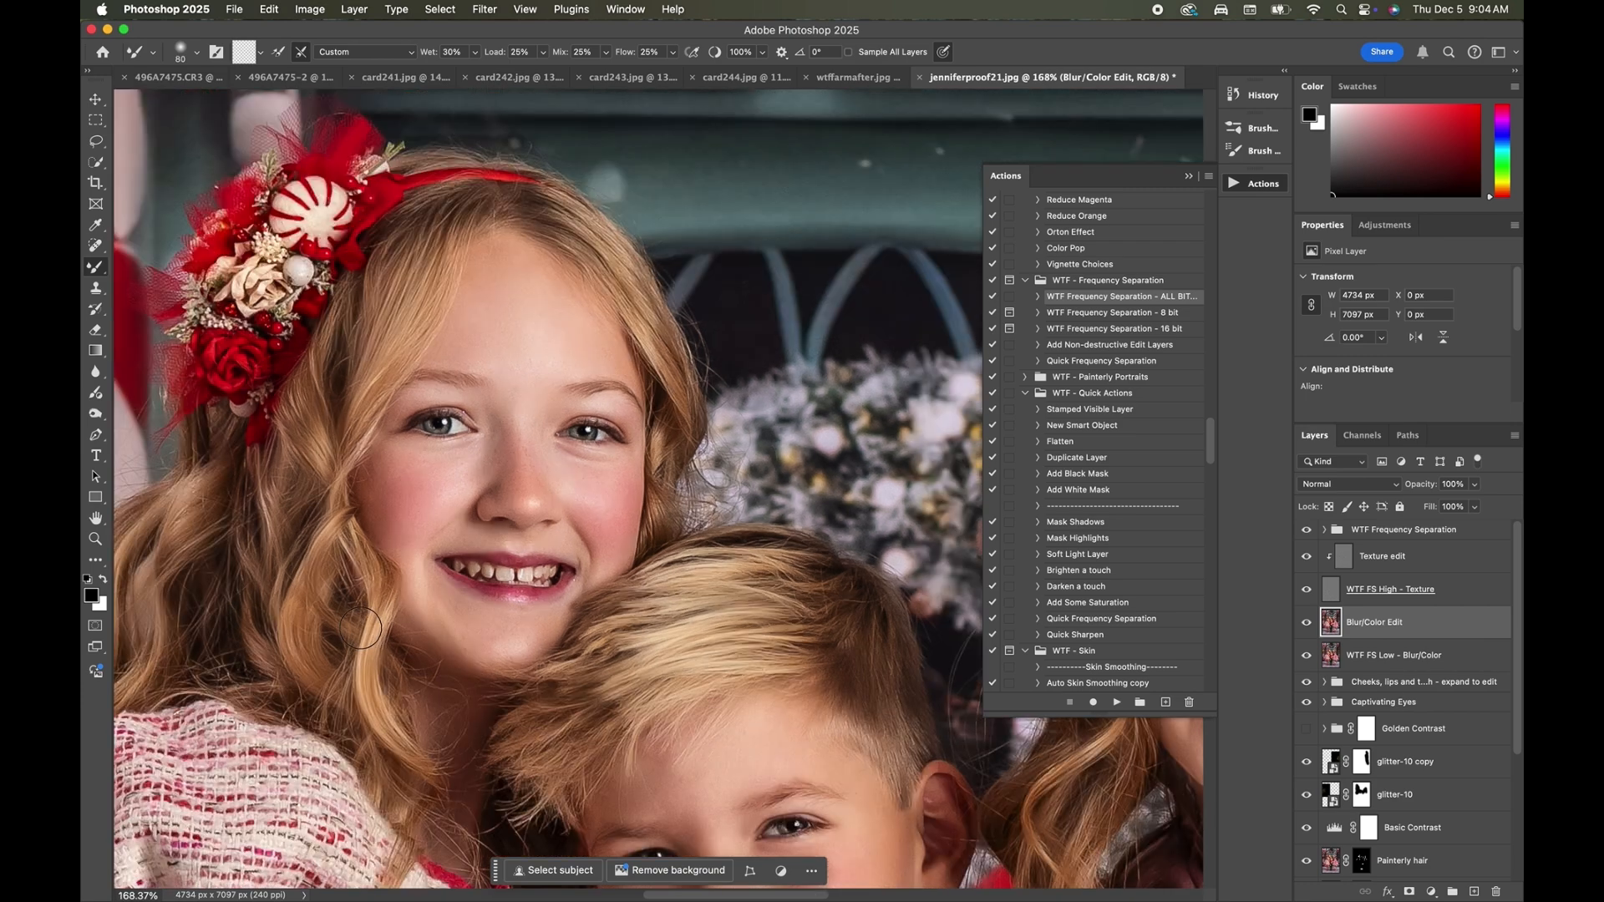
Smooth the skin on the girls' legs below the dress hems with a 175 px mixer brush.
{"action": "scroll", "coordinate": [300, 643], "scroll_direction": "right", "scroll_amount": 4}
{"action": "scroll", "coordinate": [301, 643], "scroll_direction": "down", "scroll_amount": 2}
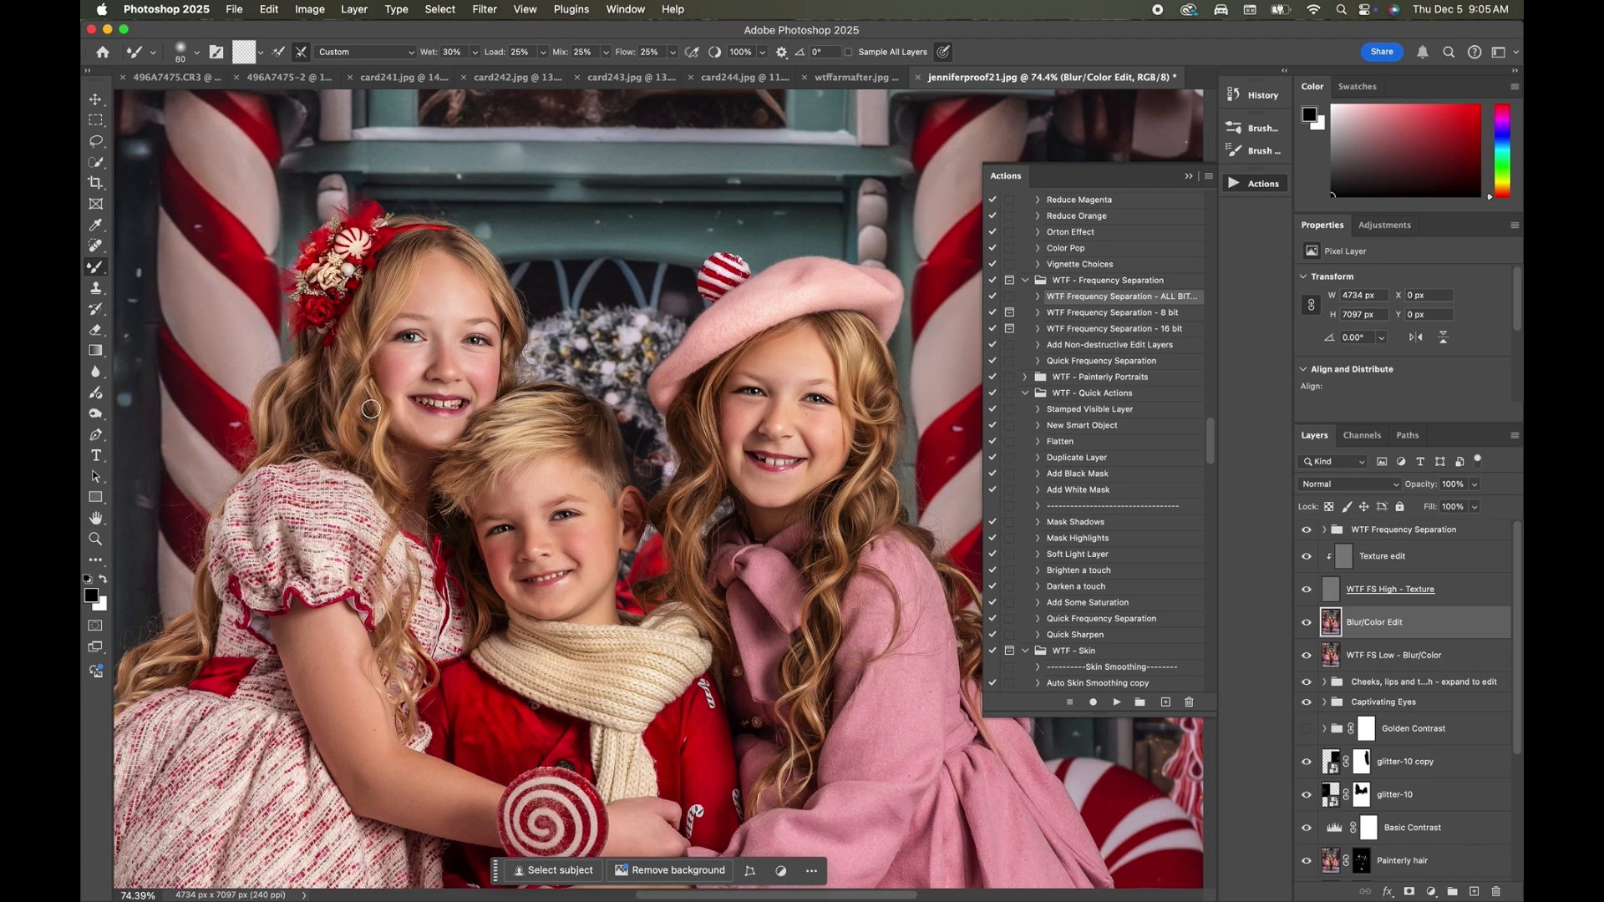
{"action": "scroll", "coordinate": [460, 426], "scroll_direction": "down", "scroll_amount": 8}
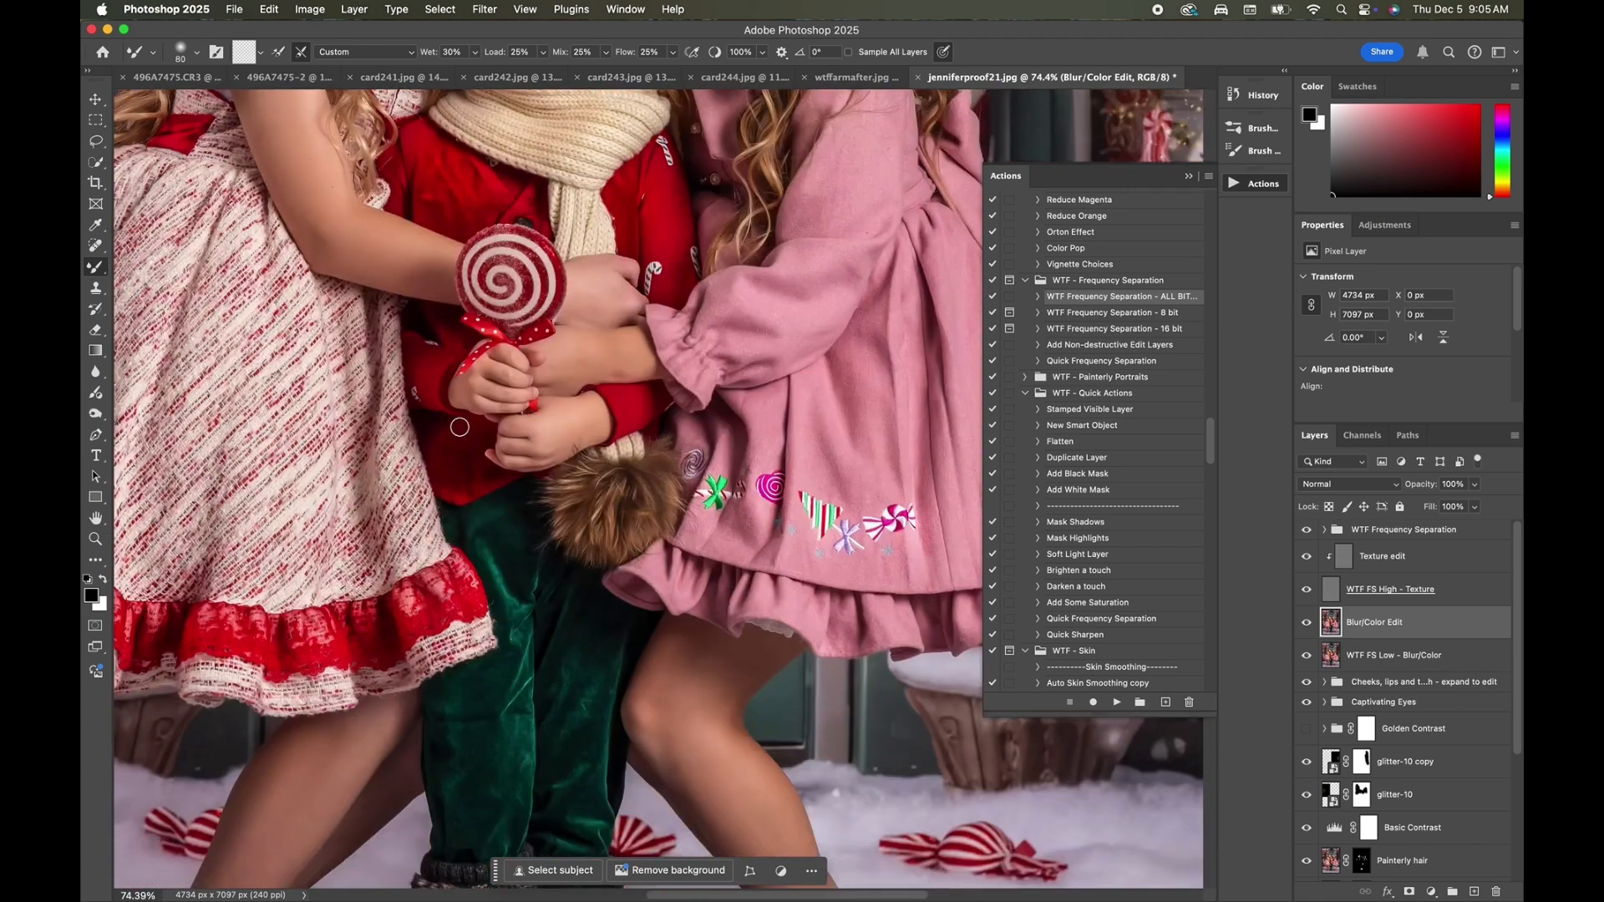
{"action": "scroll", "coordinate": [459, 427], "scroll_direction": "down", "scroll_amount": 5}
{"action": "key", "text": "bracketright"}
{"action": "key", "text": "bracketright"}
{"action": "key", "text": "bracketright"}
{"action": "key", "text": "bracketright"}
{"action": "key", "text": "bracketright"}
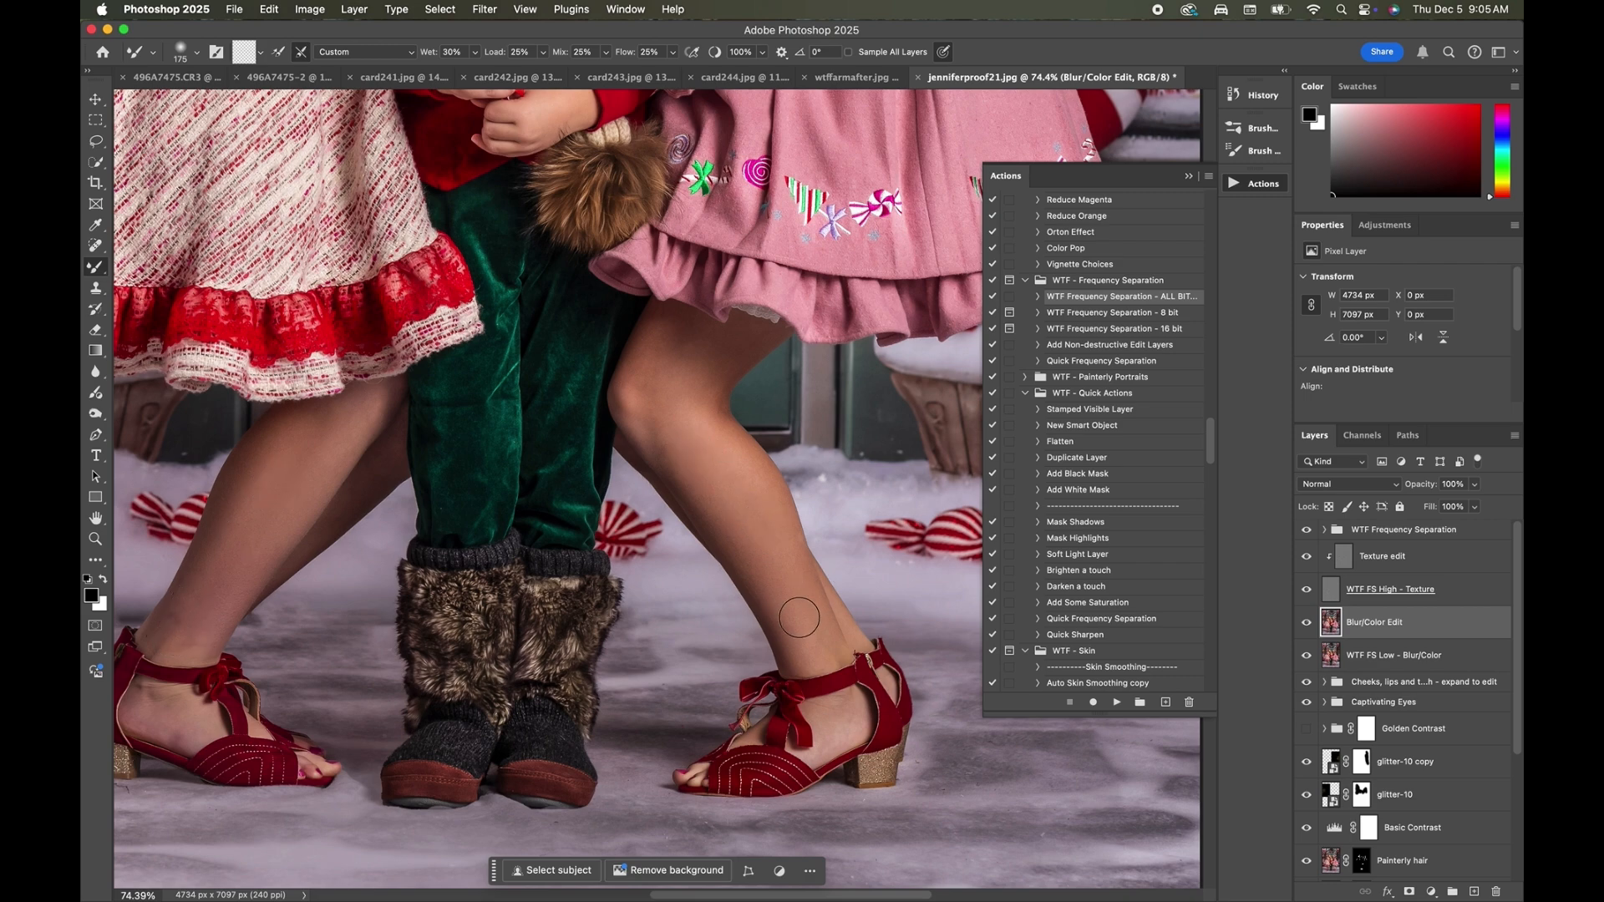
{"action": "scroll", "coordinate": [620, 305], "scroll_direction": "down", "scroll_amount": 10}
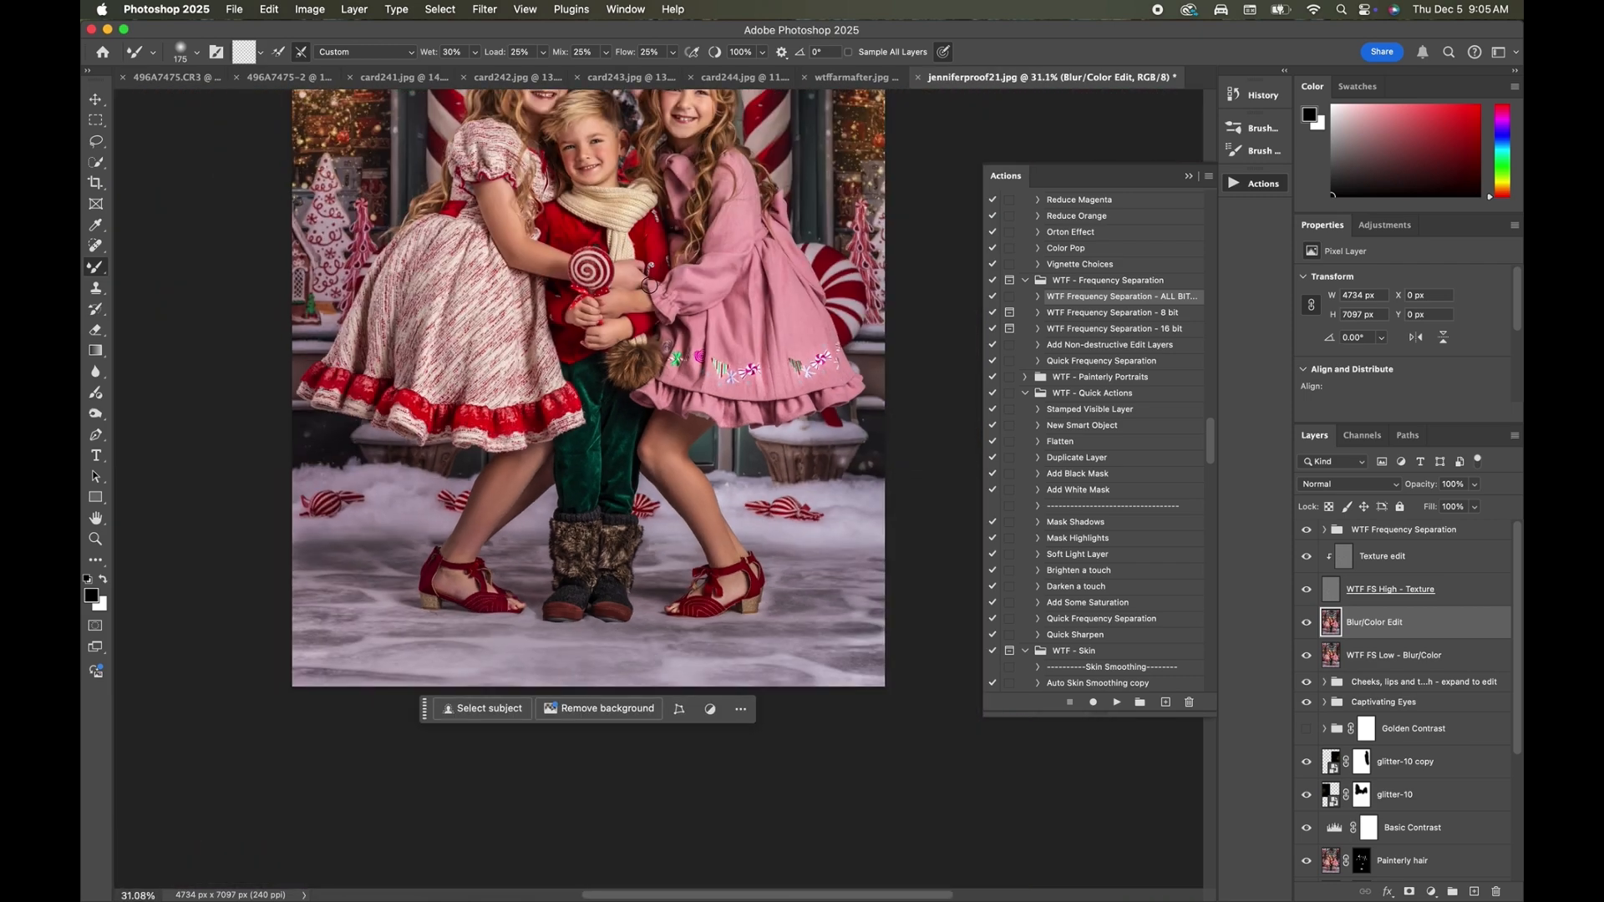
{"action": "scroll", "coordinate": [649, 285], "scroll_direction": "down", "scroll_amount": 1}
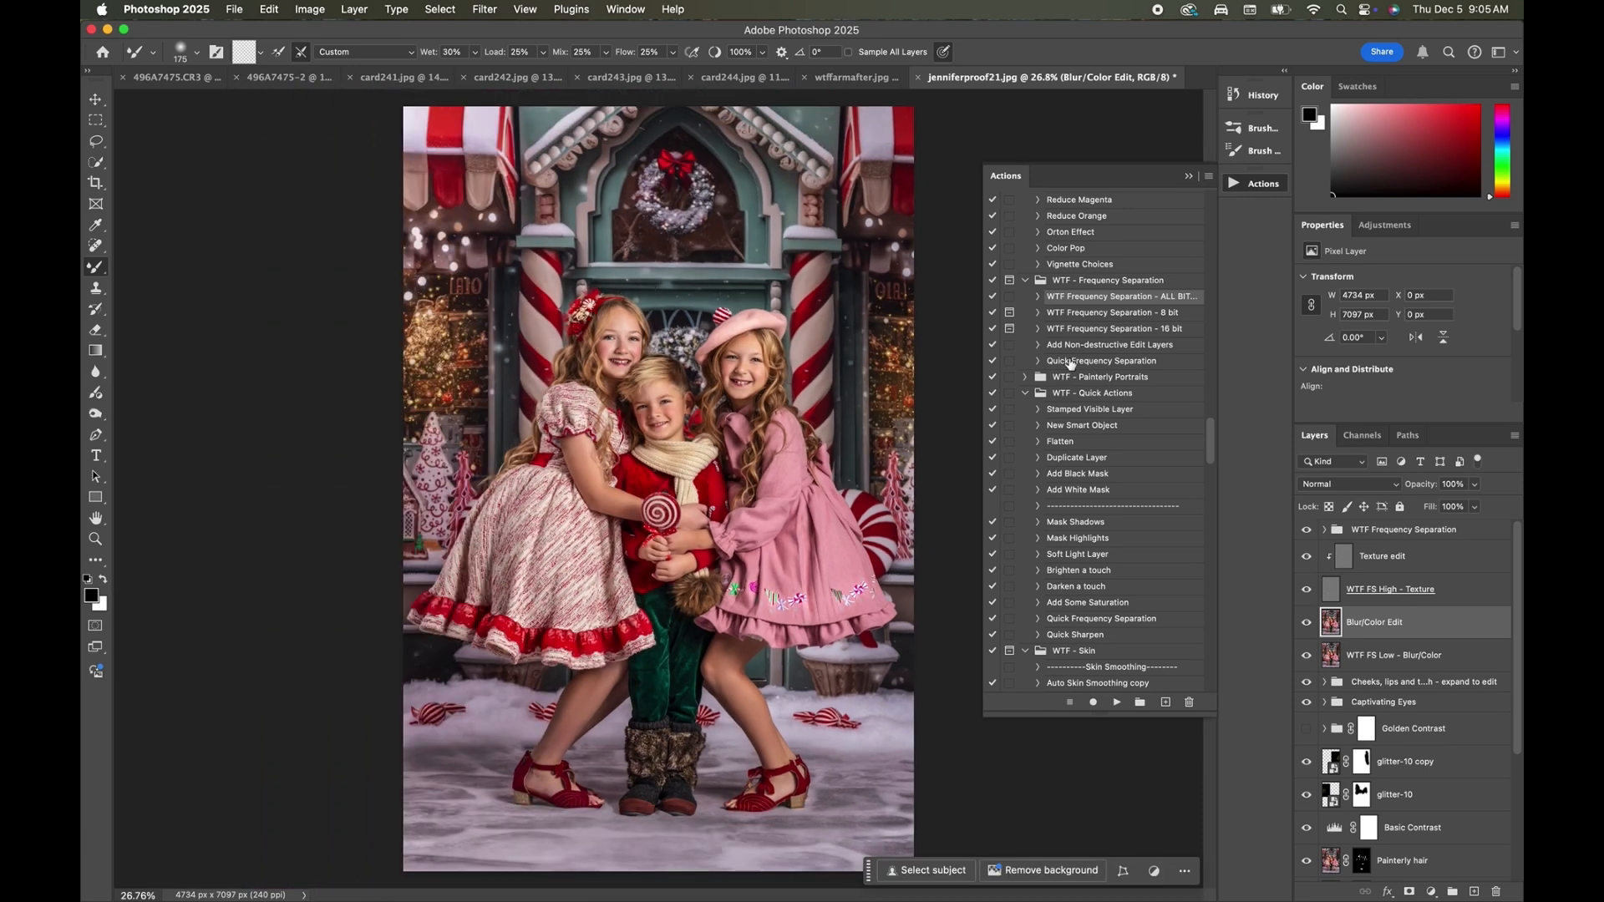
Compare the portrait with and without the Blur/Color Edit layer.
{"action": "scroll", "coordinate": [723, 489], "scroll_direction": "up", "scroll_amount": 4}
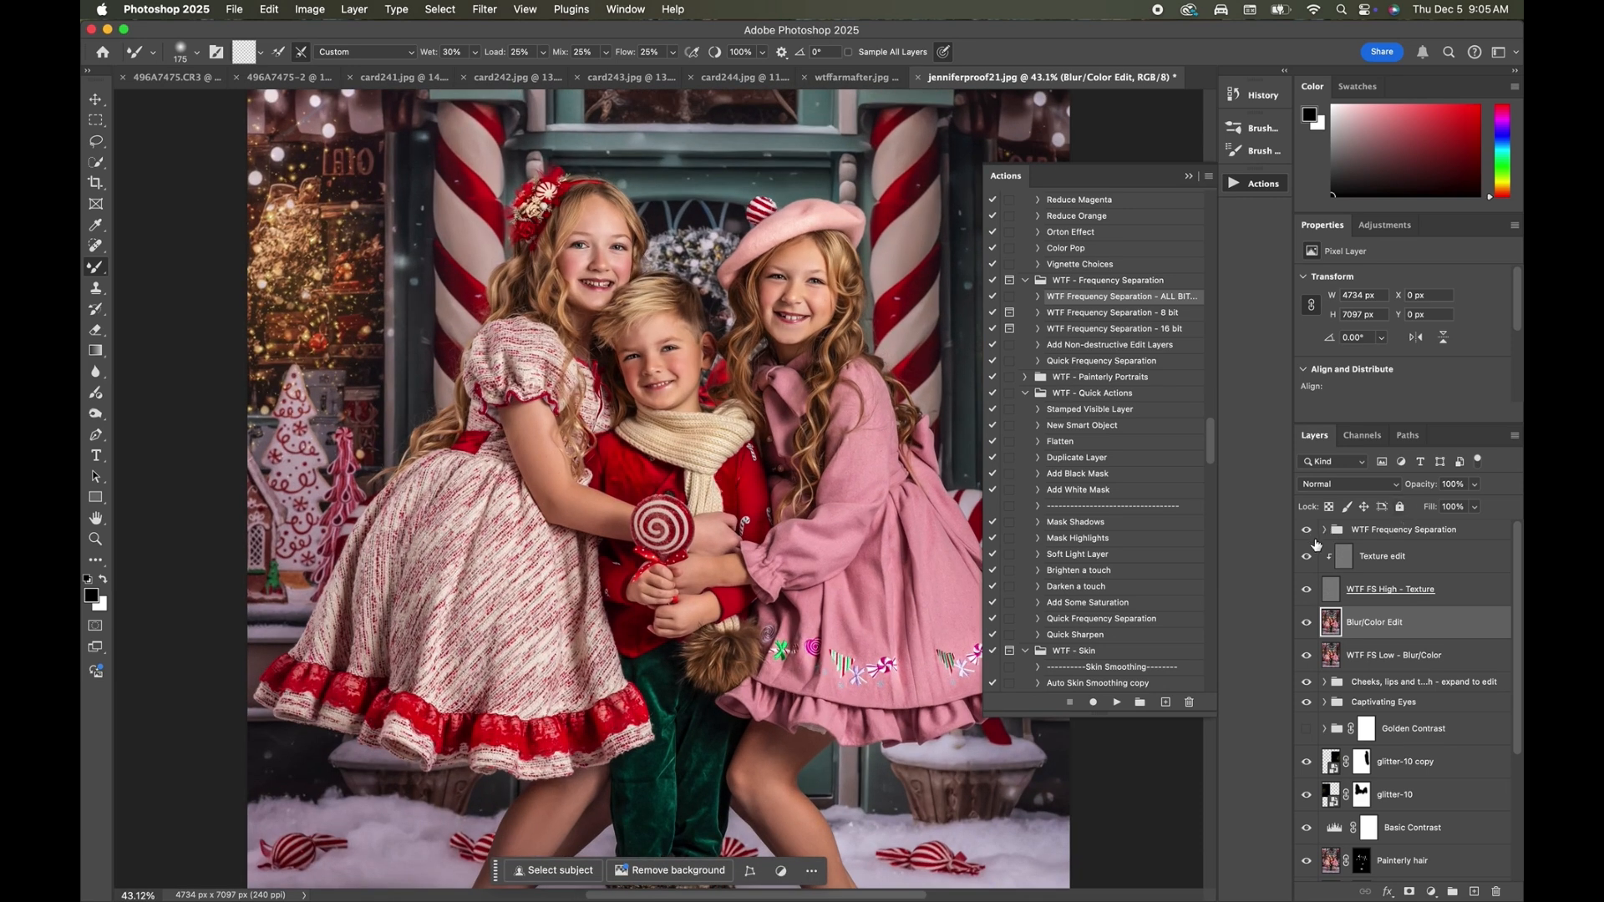
{"action": "left_click", "coordinate": [1307, 531]}
{"action": "left_click", "coordinate": [1305, 622]}
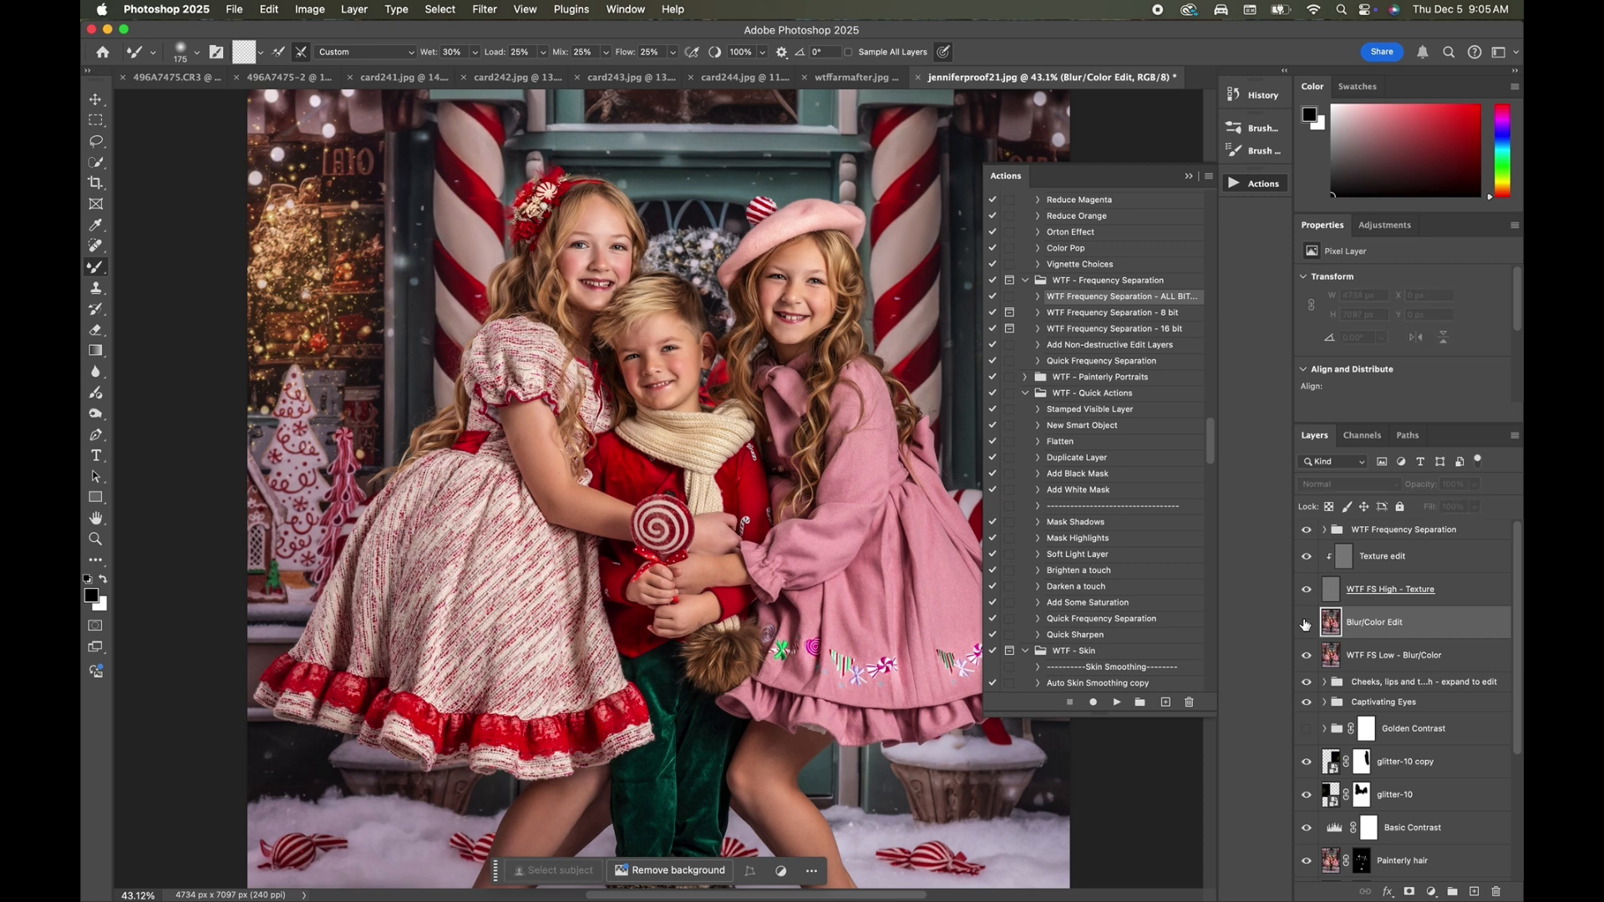
{"action": "left_click", "coordinate": [1306, 622]}
{"action": "left_click", "coordinate": [1305, 623]}
{"action": "left_click", "coordinate": [1305, 623]}
{"action": "left_click", "coordinate": [1306, 624]}
{"action": "left_click", "coordinate": [1305, 625]}
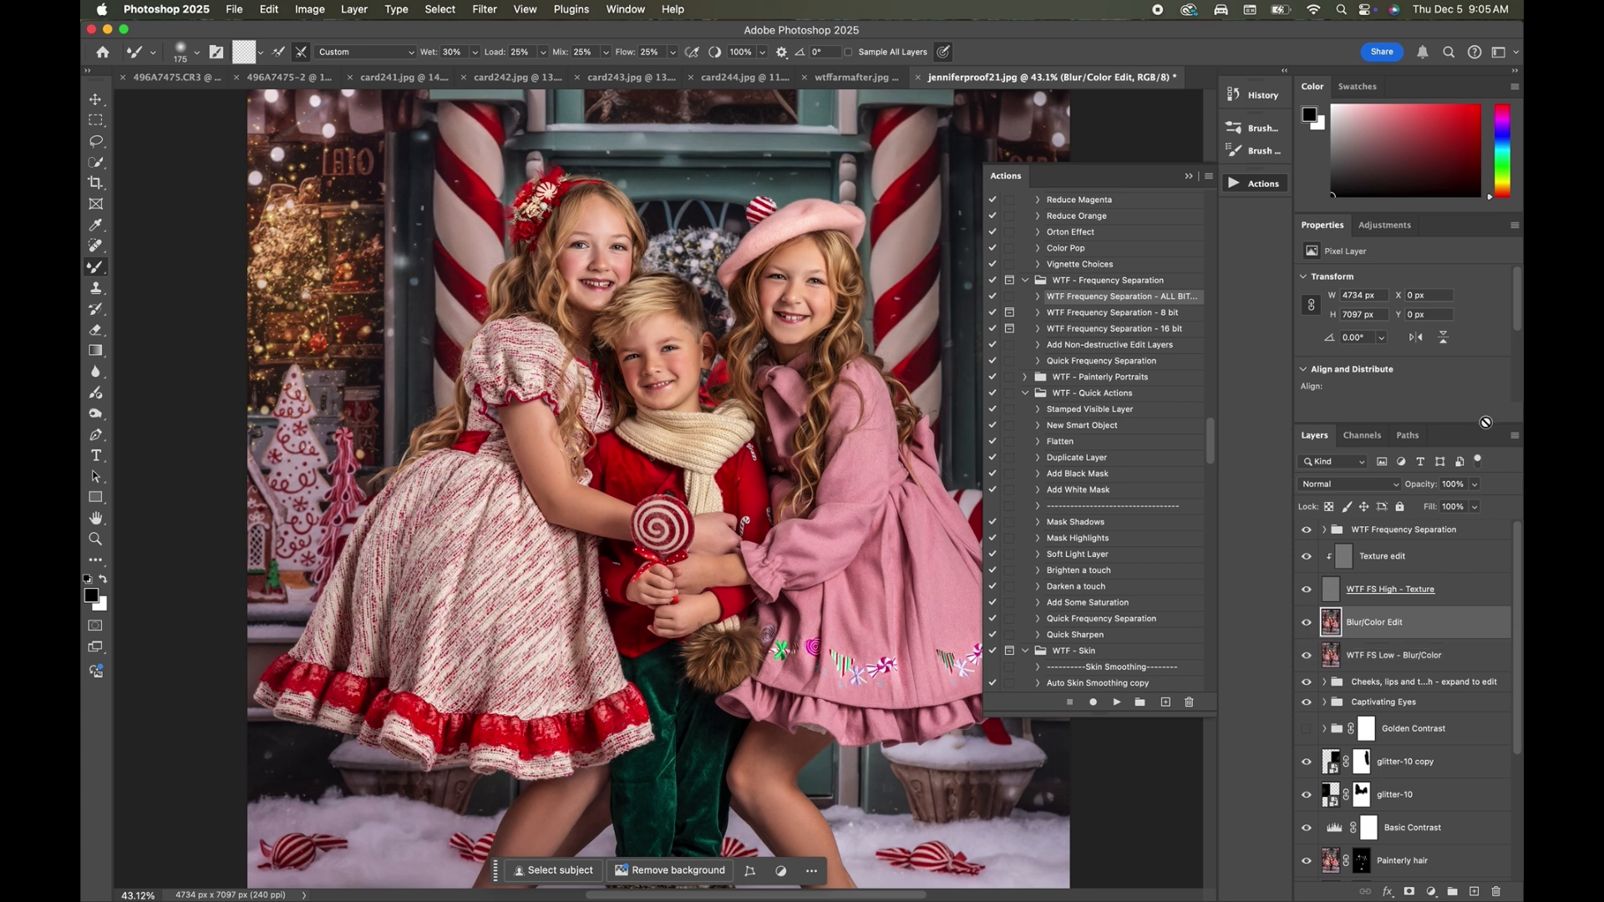
Flatten the image into a single layer, discarding the hidden layers.
{"action": "left_click", "coordinate": [481, 12]}
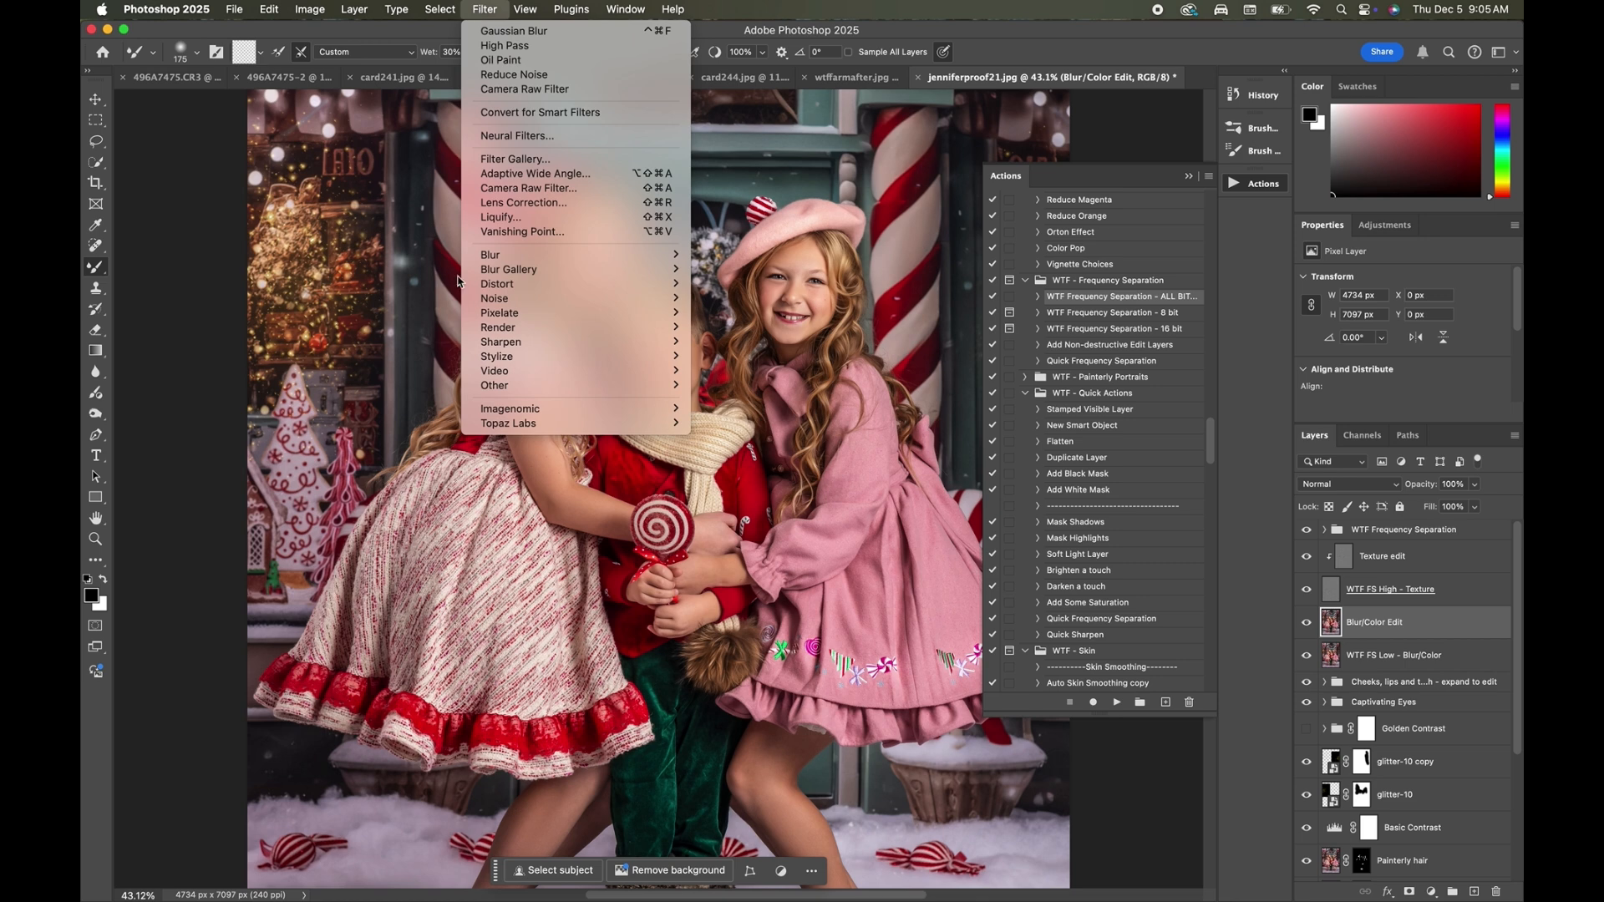
{"action": "mouse_move", "coordinate": [306, 11]}
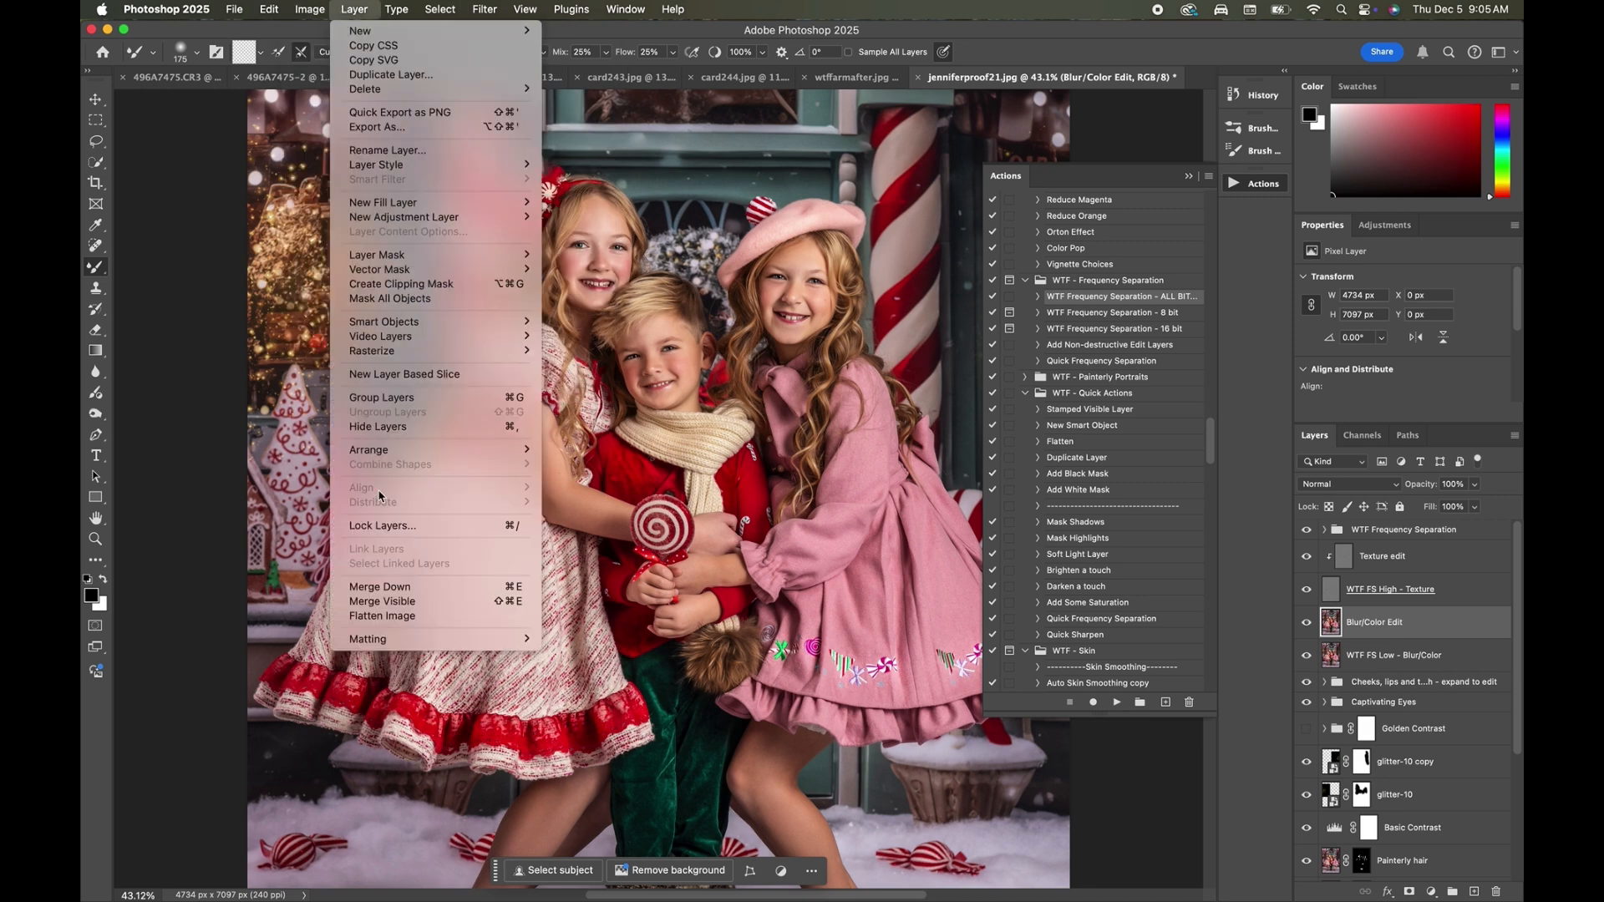
{"action": "left_click", "coordinate": [389, 622]}
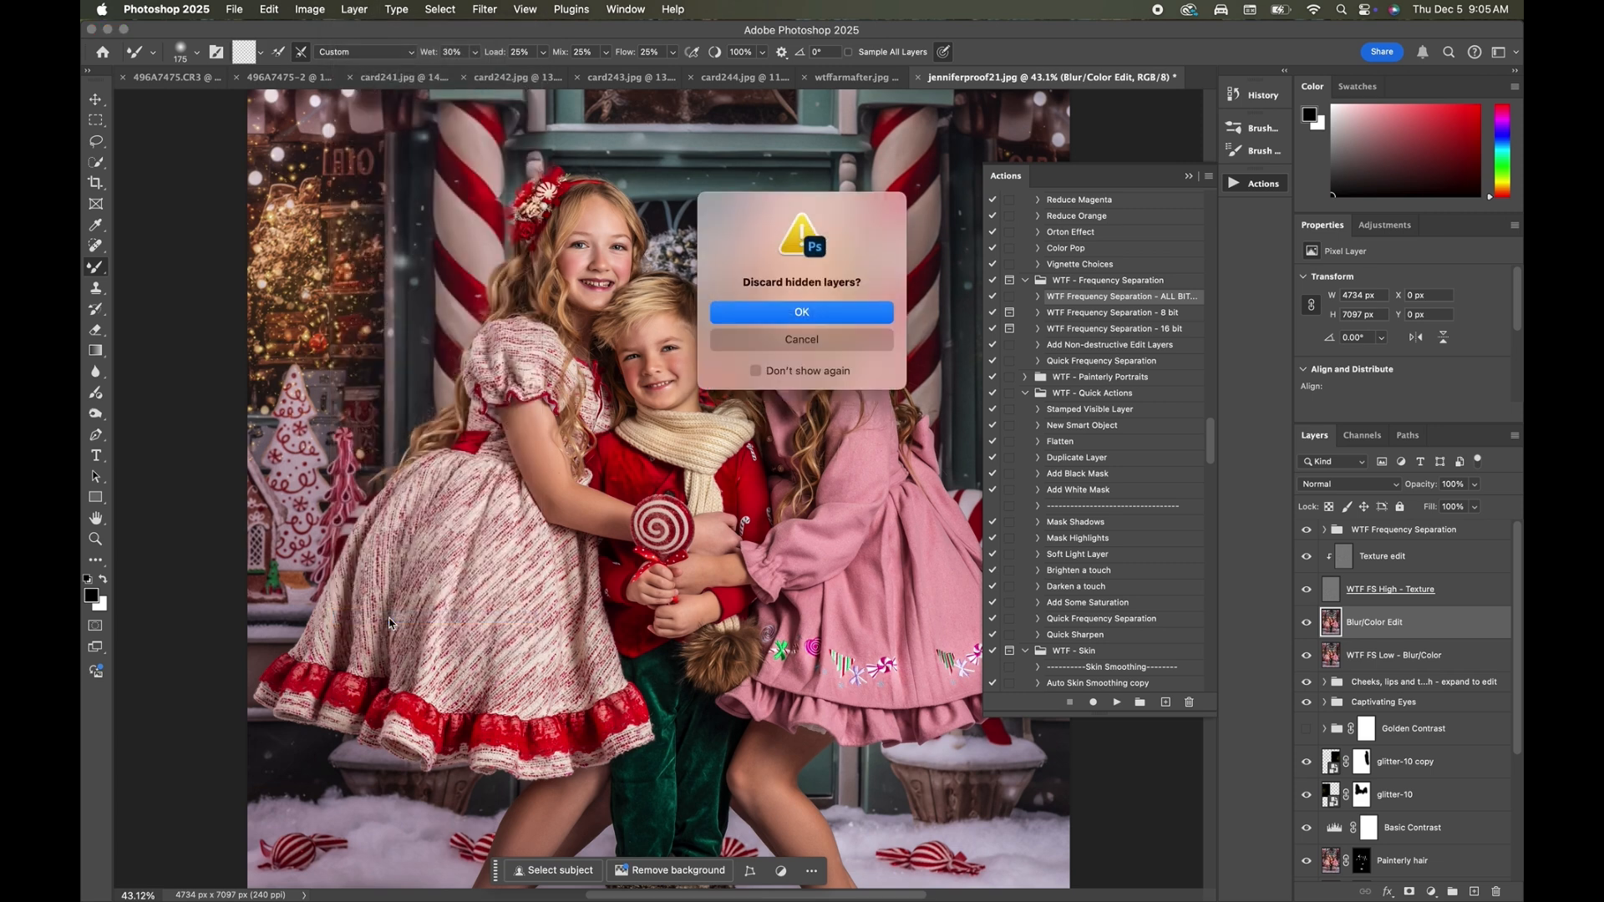
{"action": "left_click", "coordinate": [890, 322]}
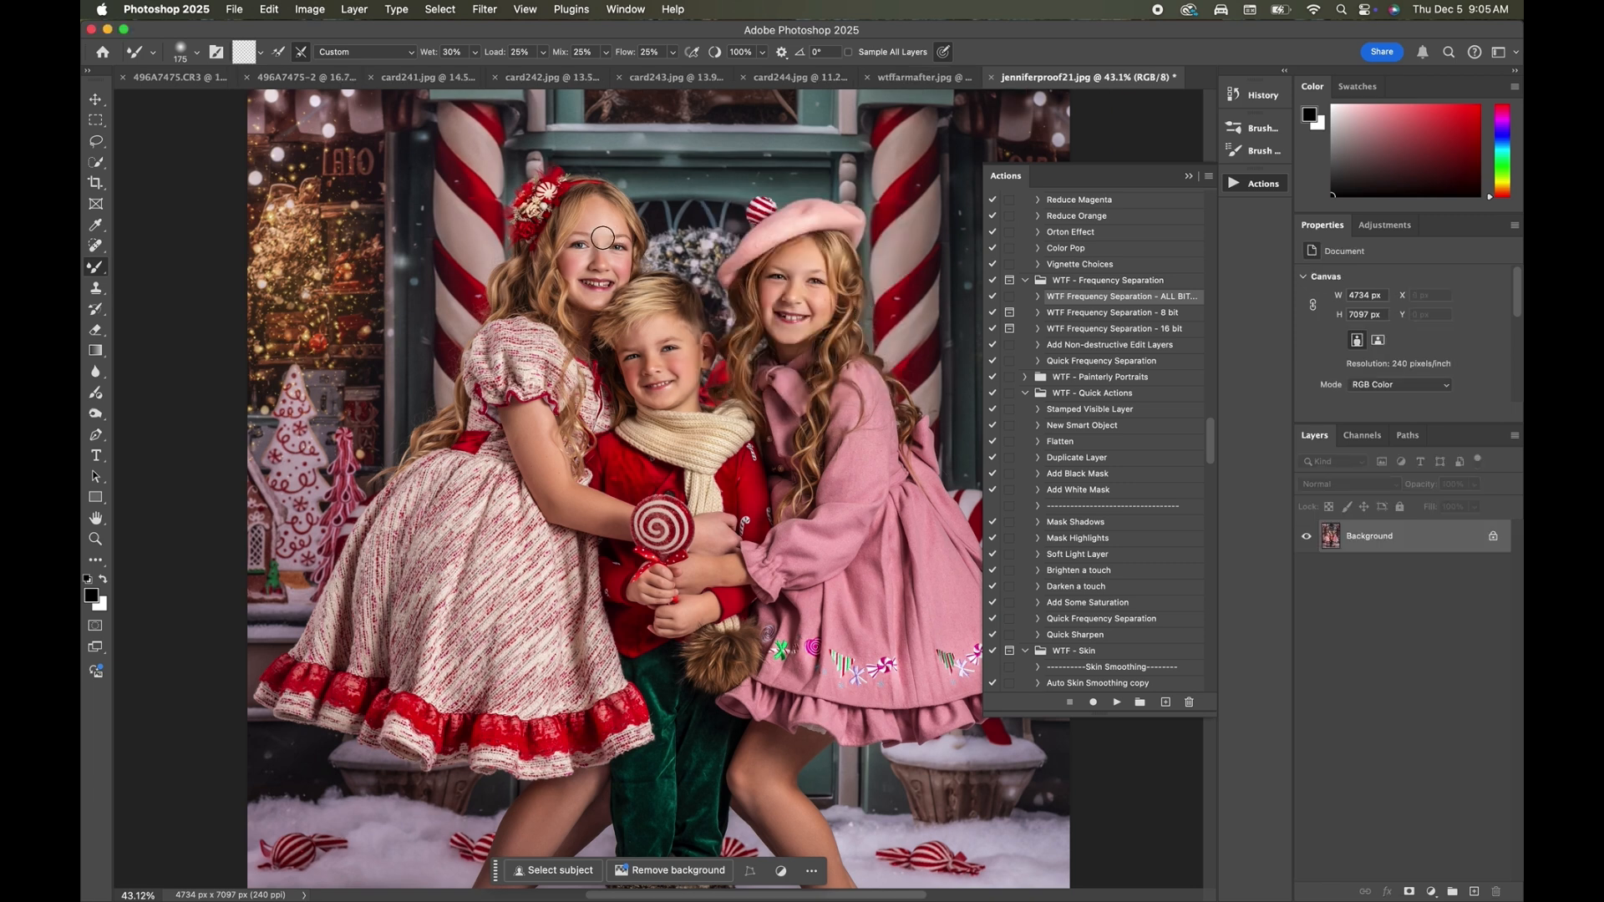
Duplicate the flattened background layer and set the copy's blend mode to Luminosity.
{"action": "scroll", "coordinate": [1023, 365], "scroll_direction": "up", "scroll_amount": 2}
{"action": "scroll", "coordinate": [1023, 365], "scroll_direction": "up", "scroll_amount": 10}
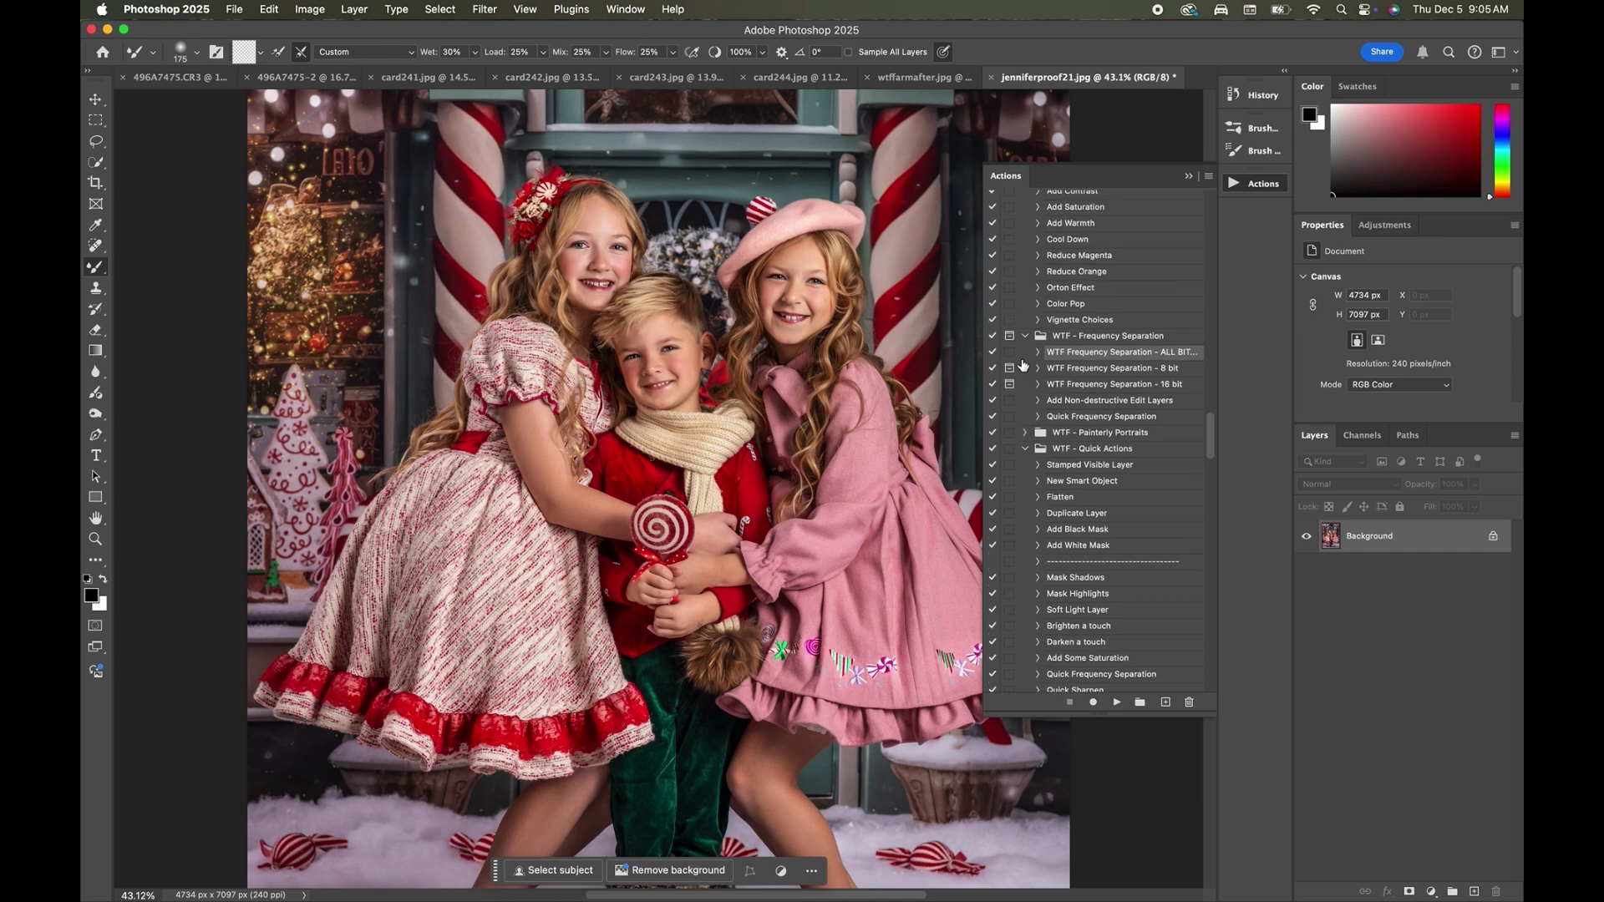
{"action": "scroll", "coordinate": [1023, 365], "scroll_direction": "down", "scroll_amount": 8}
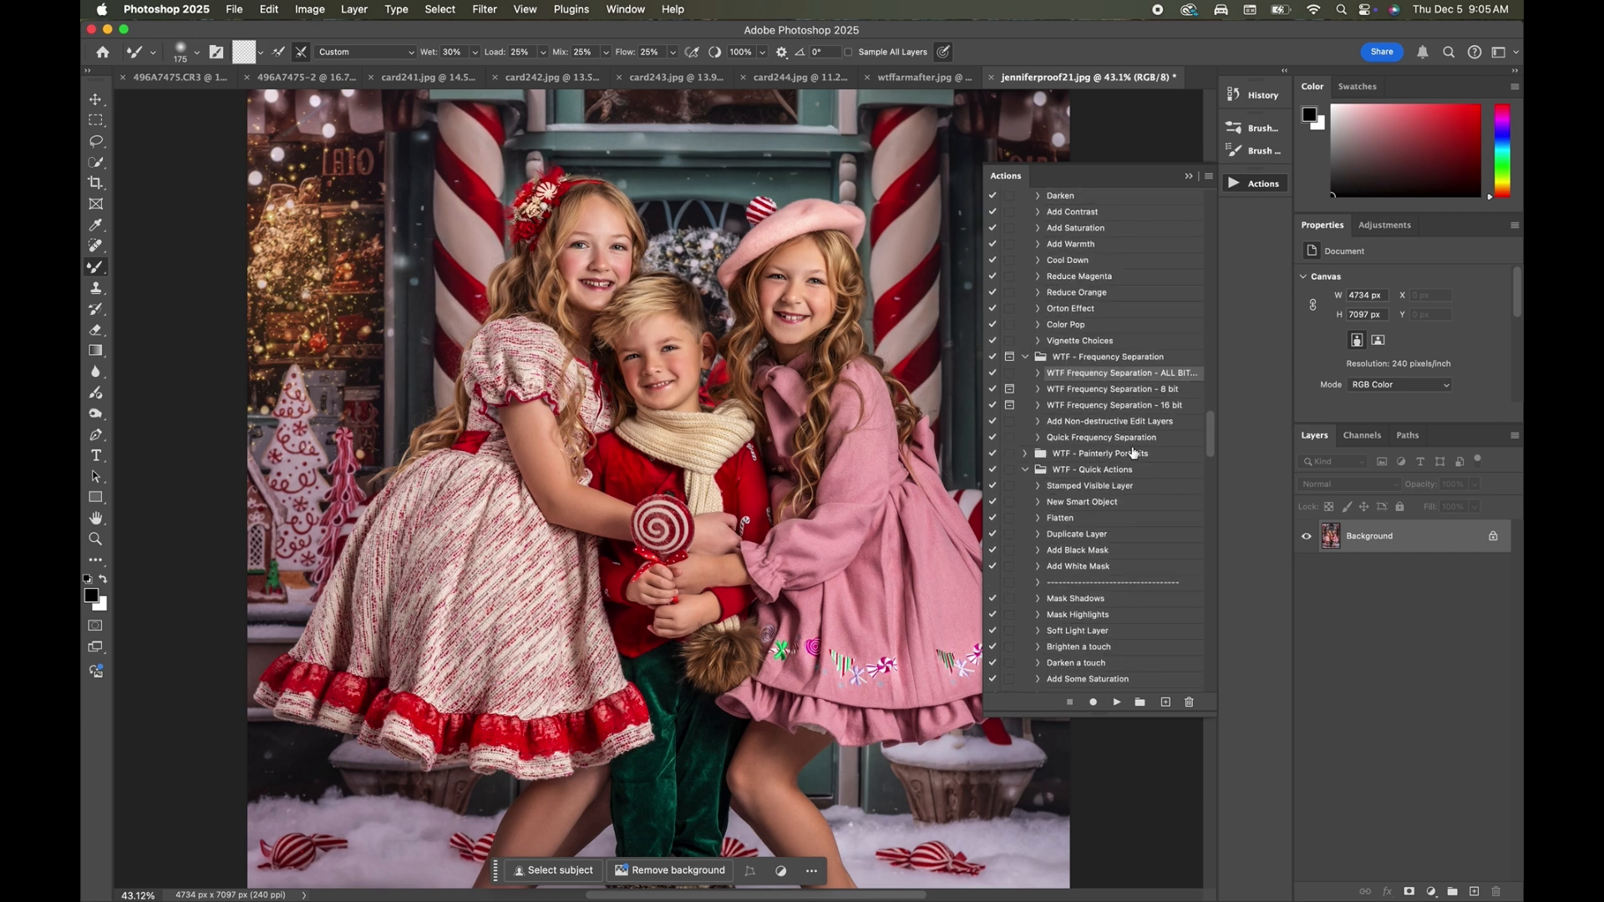
{"action": "key", "text": "super+j"}
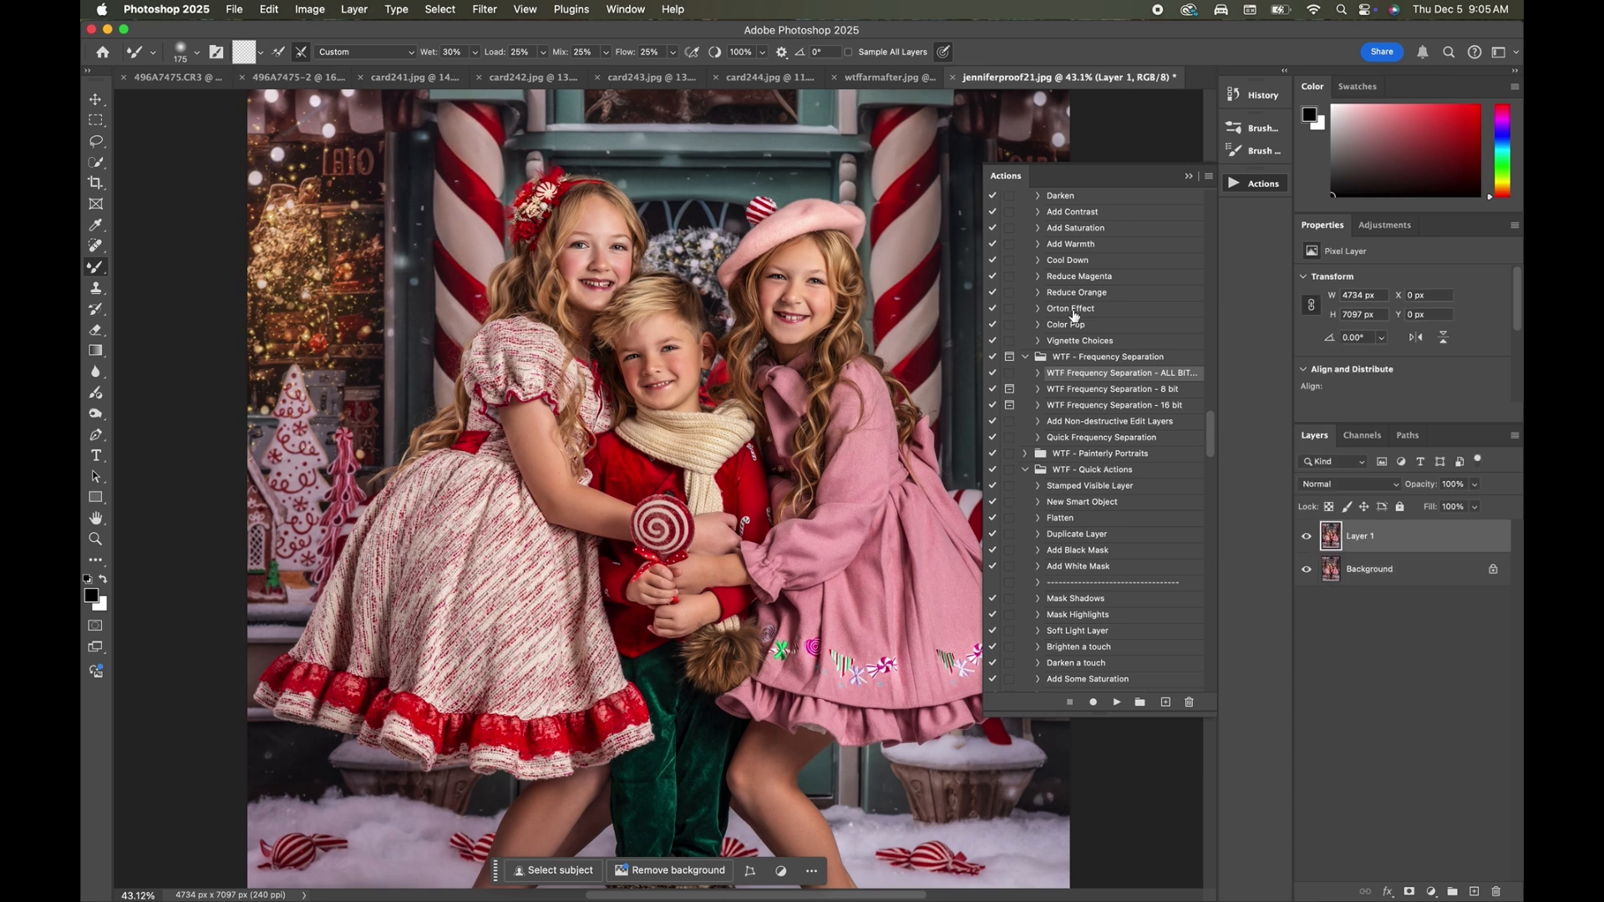
{"action": "left_click", "coordinate": [1353, 486]}
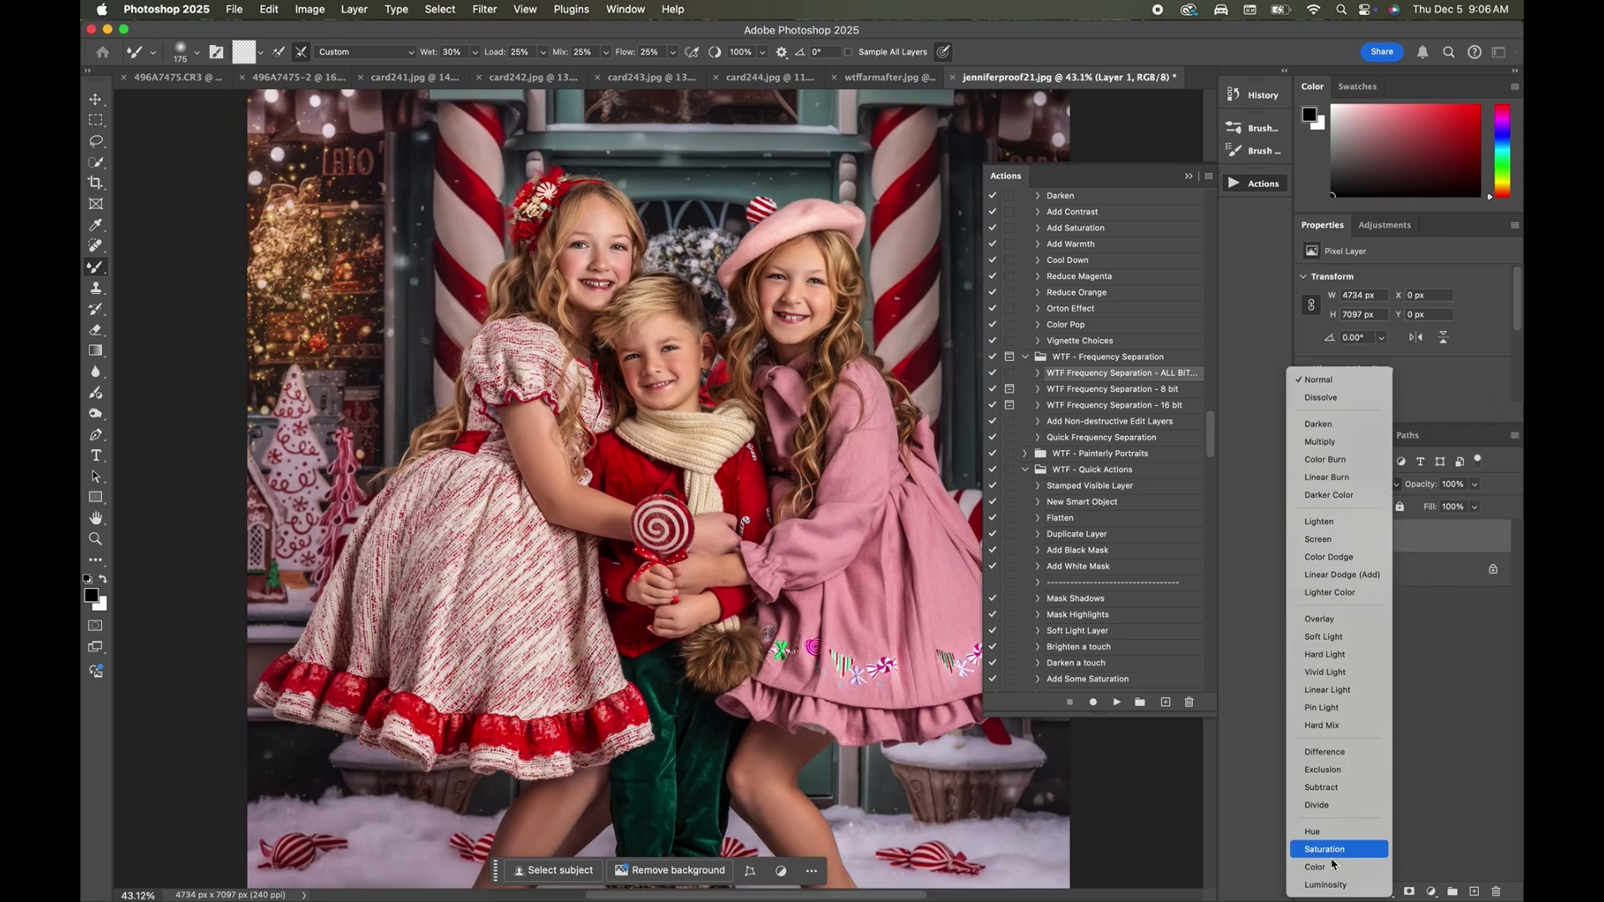
{"action": "left_click", "coordinate": [1328, 874]}
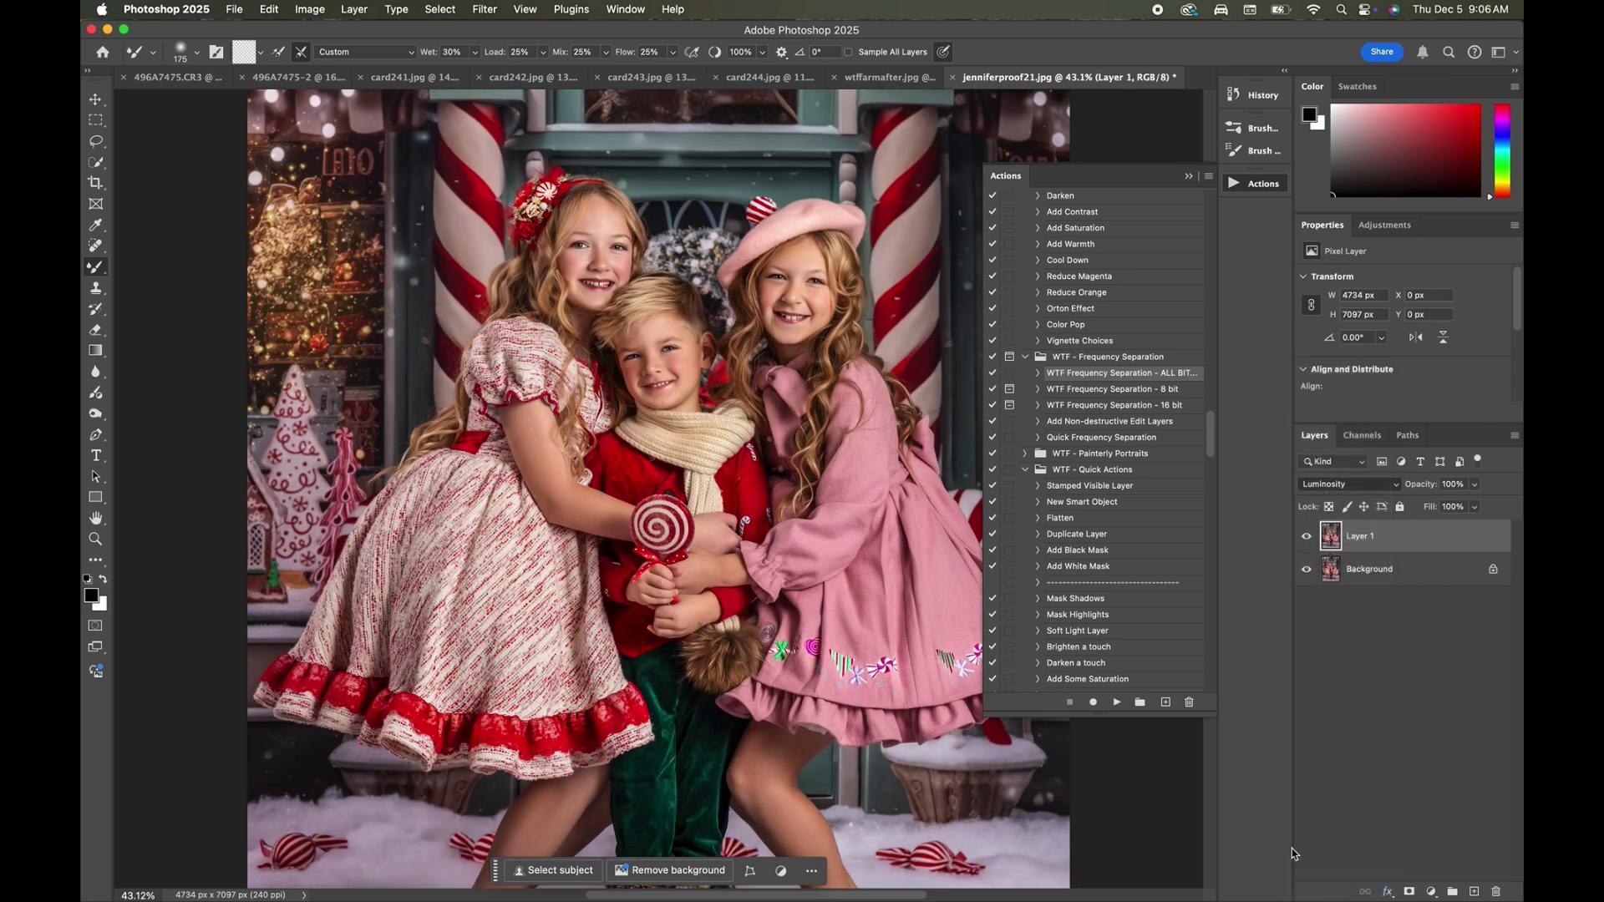
Start dodging and burning on the Luminosity layer with a 90 px brush, Midtones range and 11% exposure.
{"action": "left_click", "coordinate": [97, 414]}
{"action": "scroll", "coordinate": [585, 405], "scroll_direction": "up", "scroll_amount": 3}
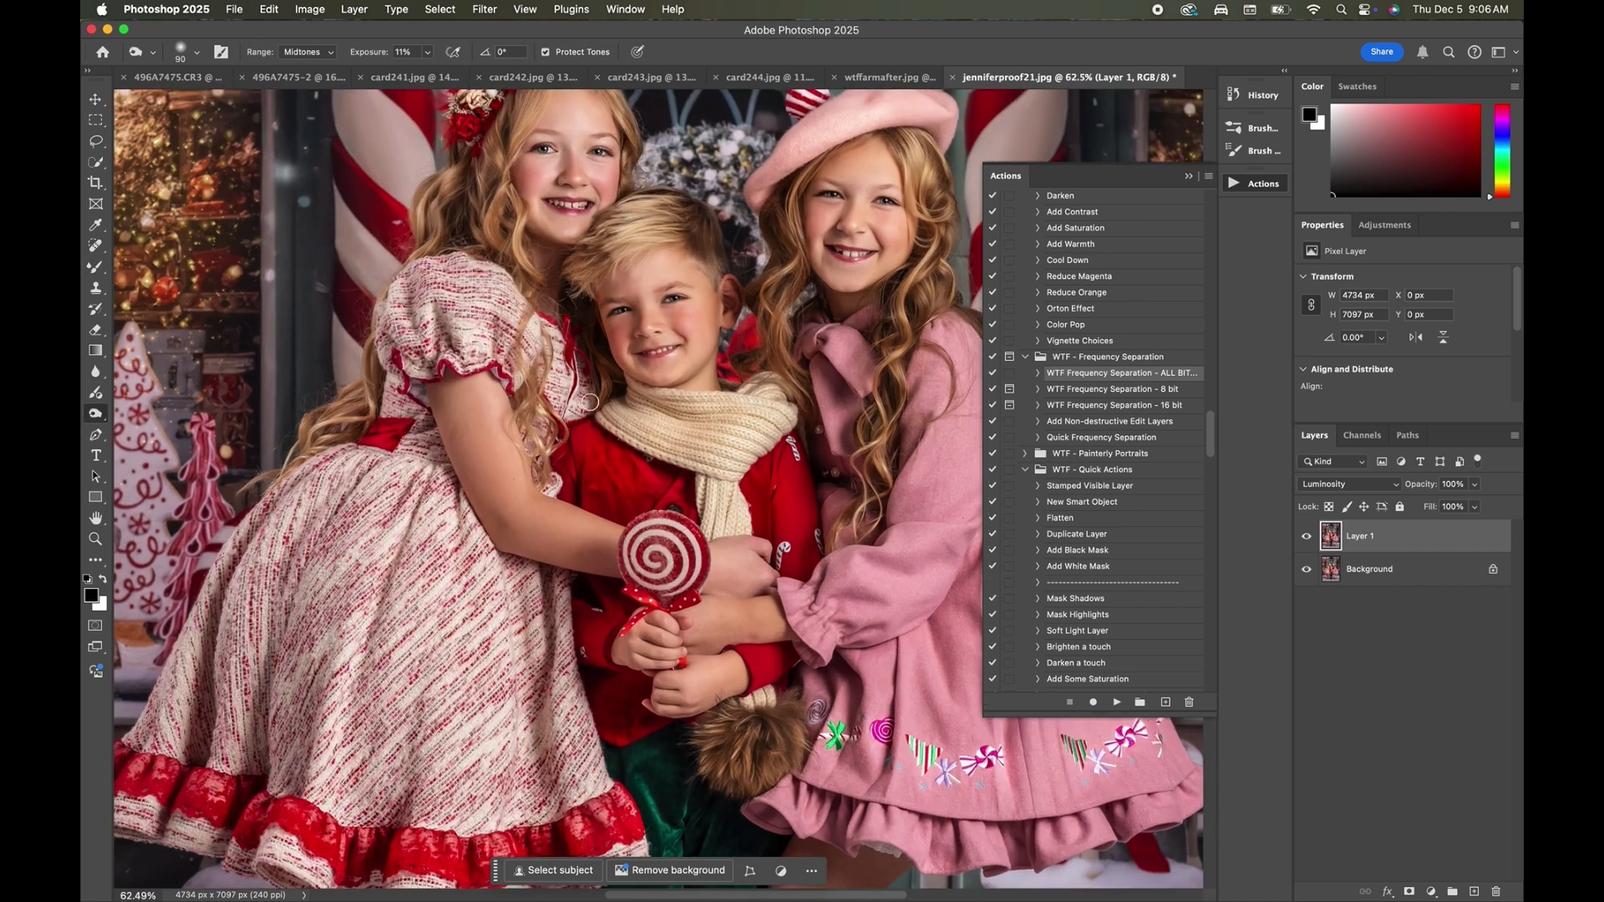
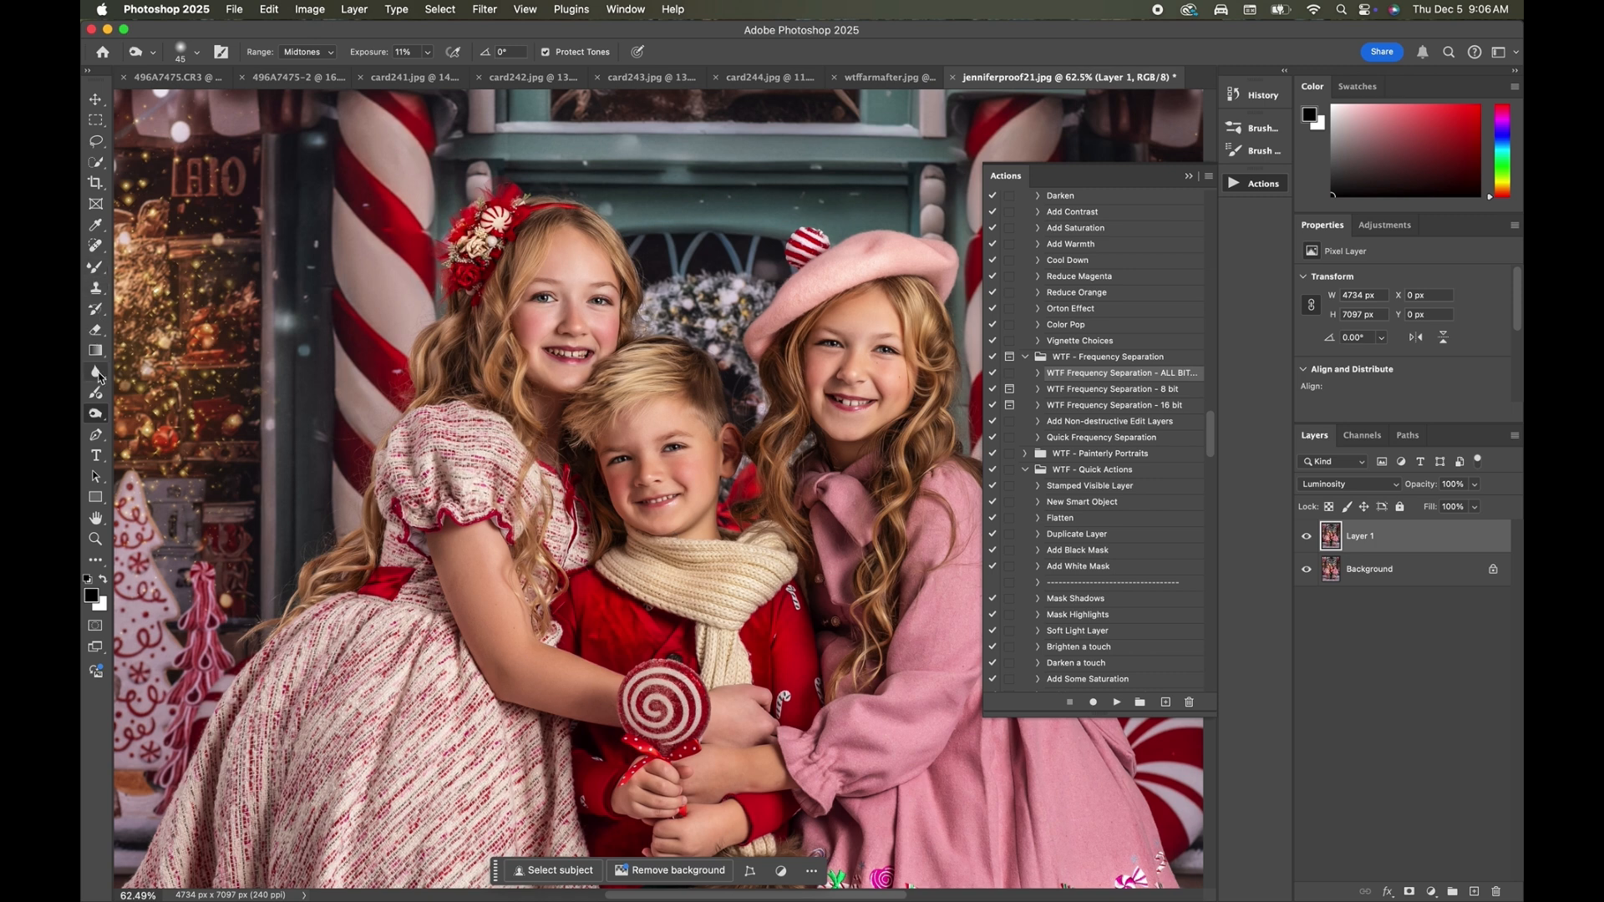
Dodge the children's faces on Layer 1 with a 35–40 px brush, using the Midtones range and 11% exposure.
{"action": "right_click", "coordinate": [95, 414]}
{"action": "left_click", "coordinate": [133, 413]}
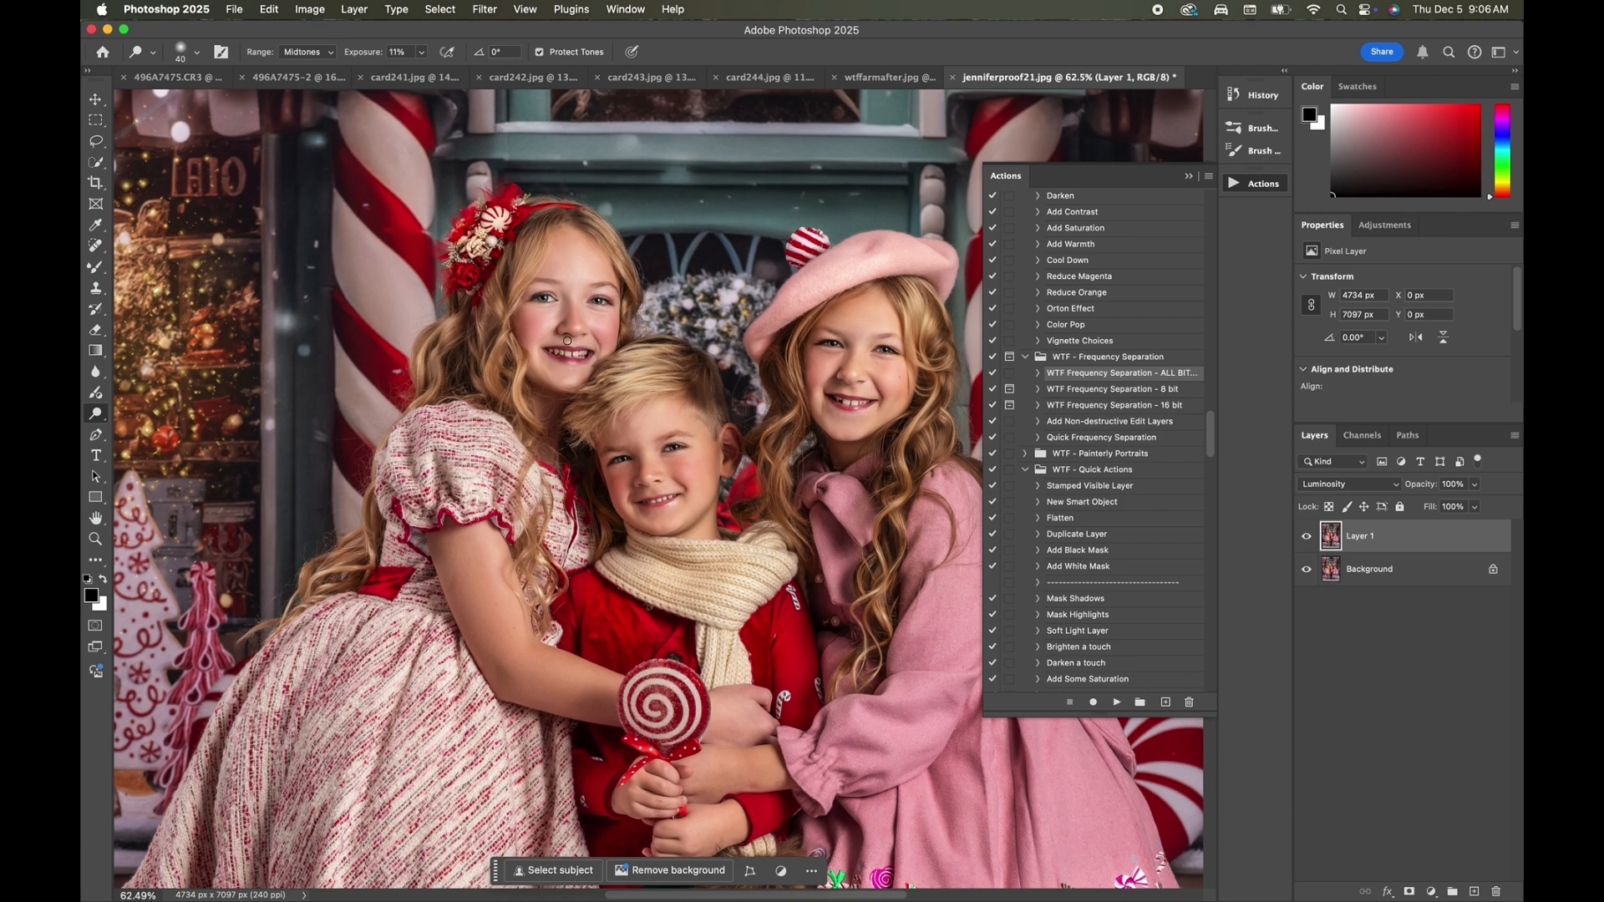
{"action": "scroll", "coordinate": [567, 341], "scroll_direction": "up", "scroll_amount": 5}
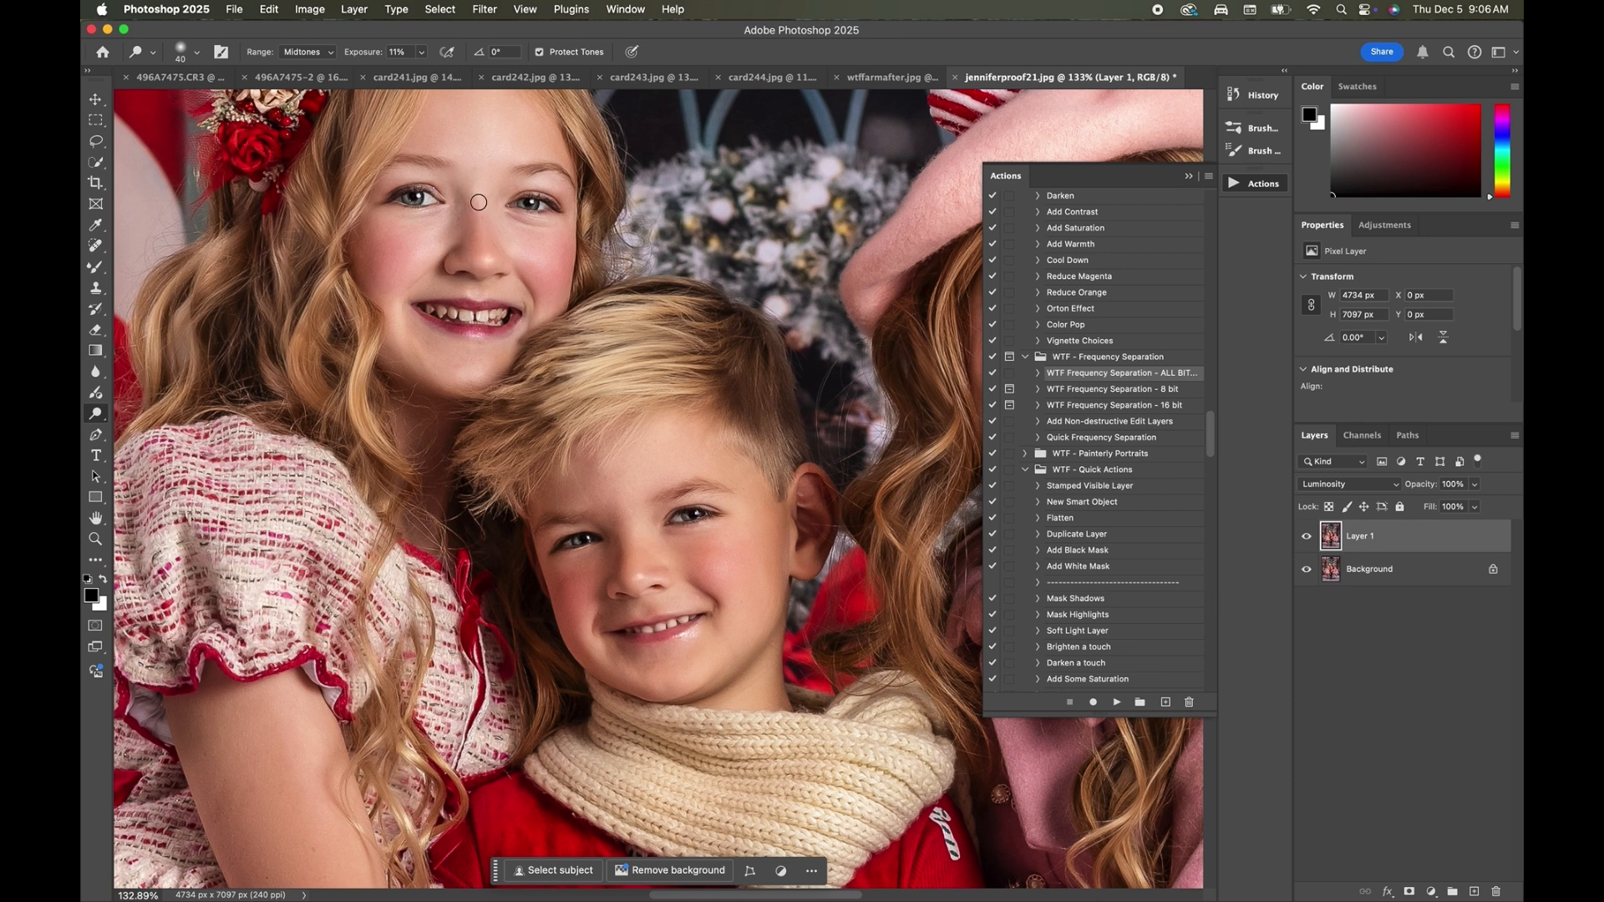
{"action": "key", "text": "bracketright"}
{"action": "key", "text": "bracketright"}
{"action": "key", "text": "bracketright"}
{"action": "key", "text": "bracketright"}
{"action": "key", "text": "bracketright"}
{"action": "key", "text": "bracketright"}
{"action": "key", "text": "bracketleft"}
{"action": "key", "text": "bracketleft"}
{"action": "key", "text": "bracketleft"}
{"action": "key", "text": "bracketleft"}
{"action": "scroll", "coordinate": [719, 501], "scroll_direction": "right", "scroll_amount": 5}
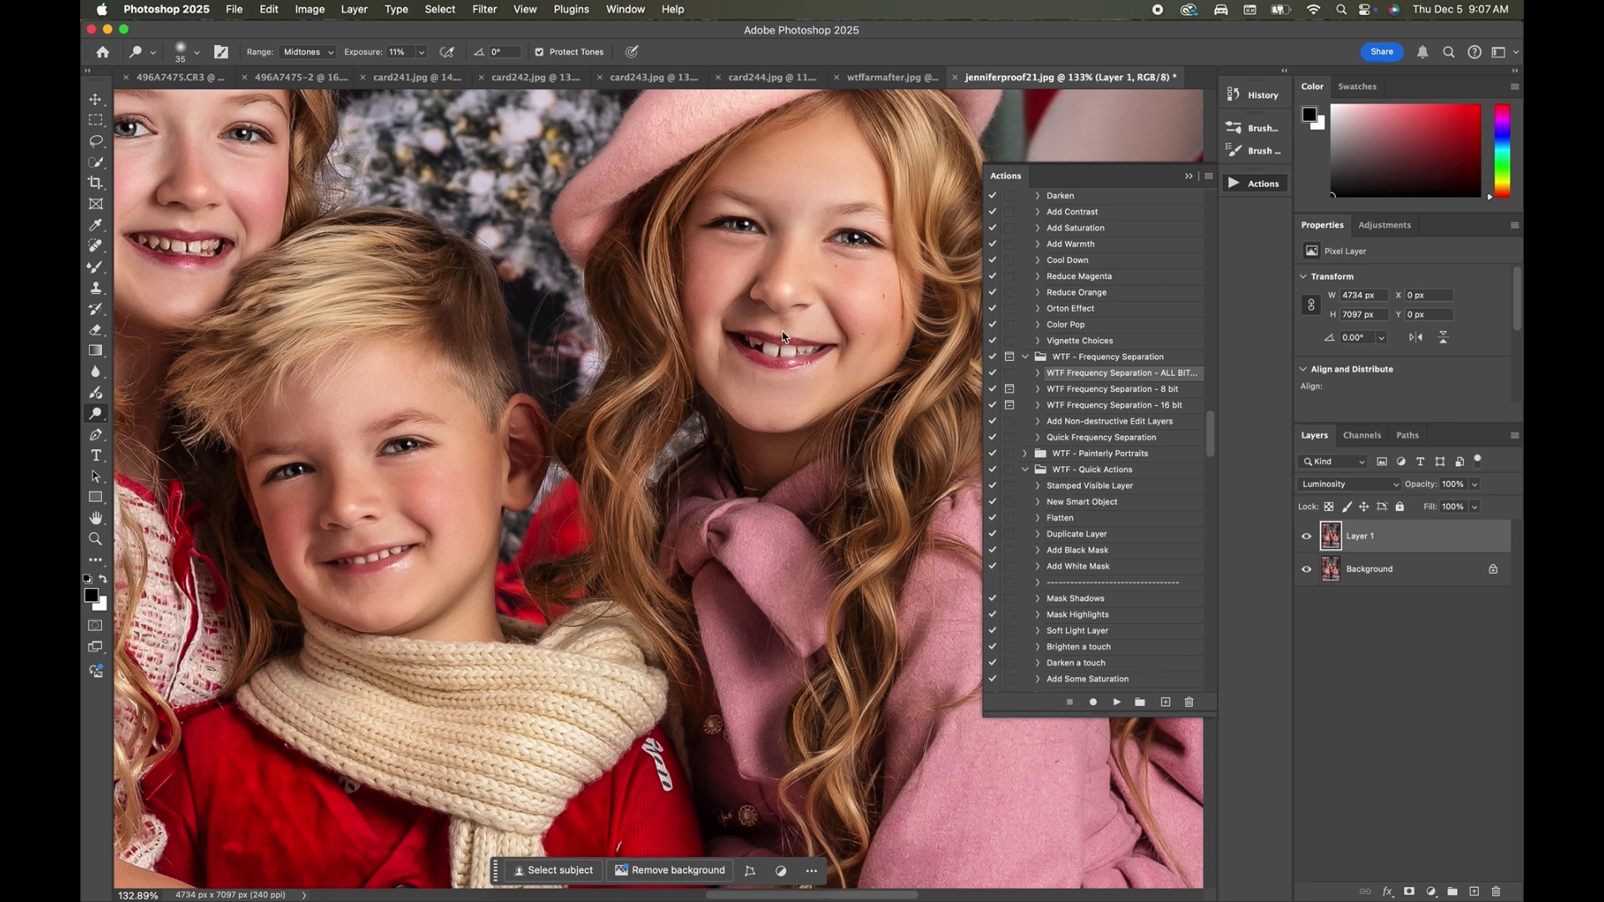
Dodge highlights on the girl in the pink beret with a 125 px brush.
{"action": "key", "text": "]"}
{"action": "key", "text": "]"}
{"action": "key", "text": "]"}
{"action": "key", "text": "]"}
{"action": "key", "text": "]"}
{"action": "key", "text": "]"}
{"action": "key", "text": "]"}
{"action": "key", "text": "]"}
{"action": "key", "text": "]"}
{"action": "scroll", "coordinate": [712, 279], "scroll_direction": "down", "scroll_amount": 6}
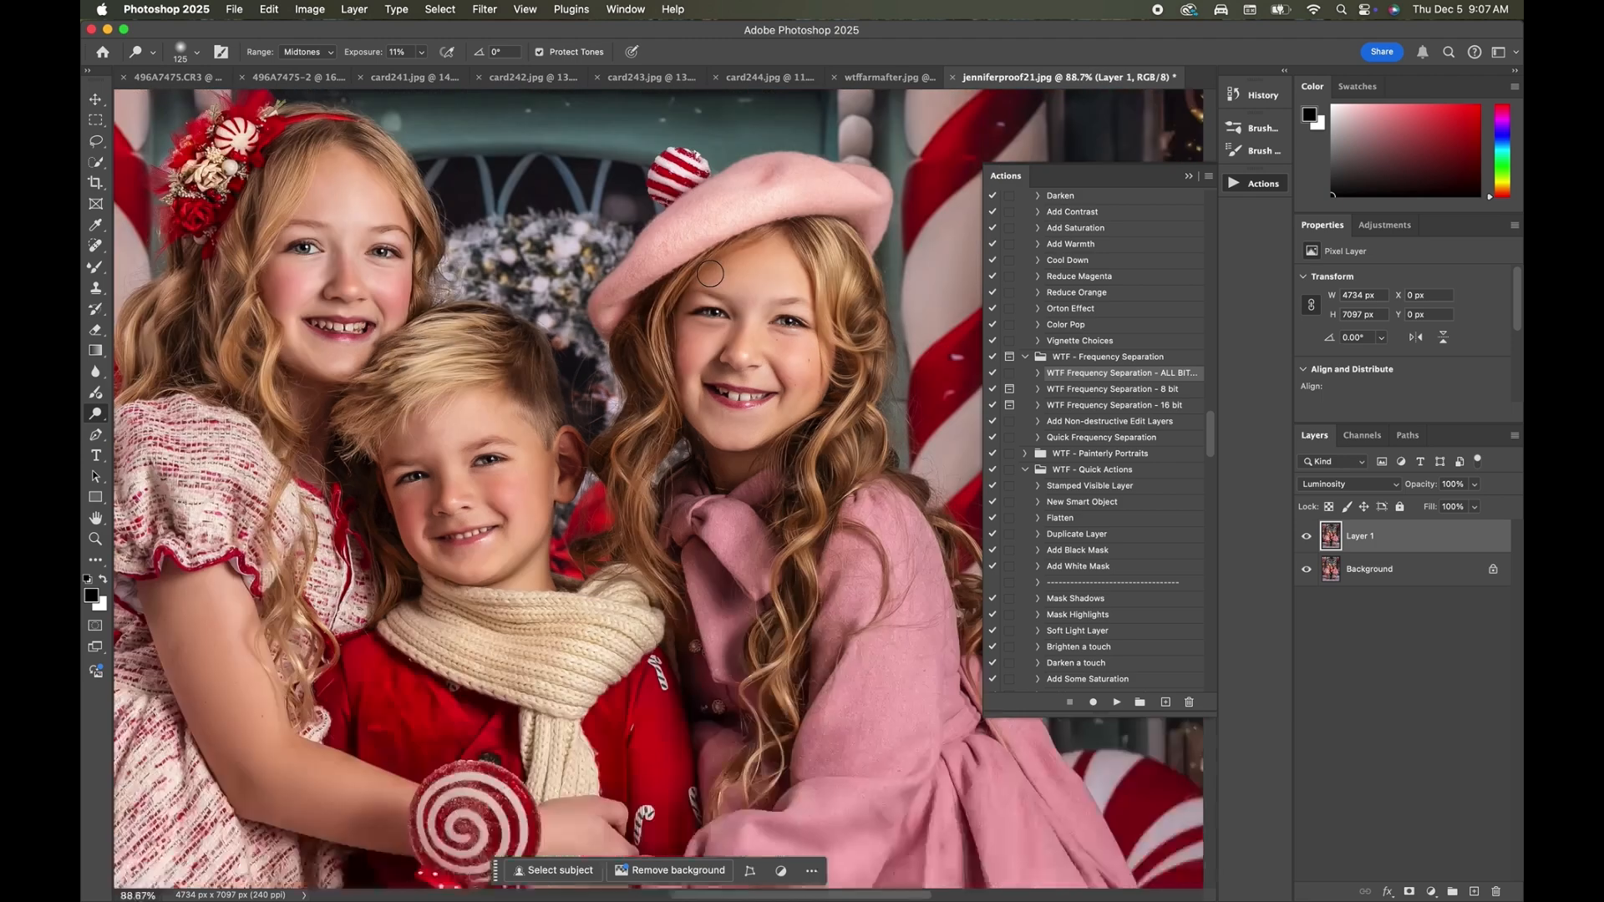
{"action": "scroll", "coordinate": [717, 267], "scroll_direction": "down", "scroll_amount": 3}
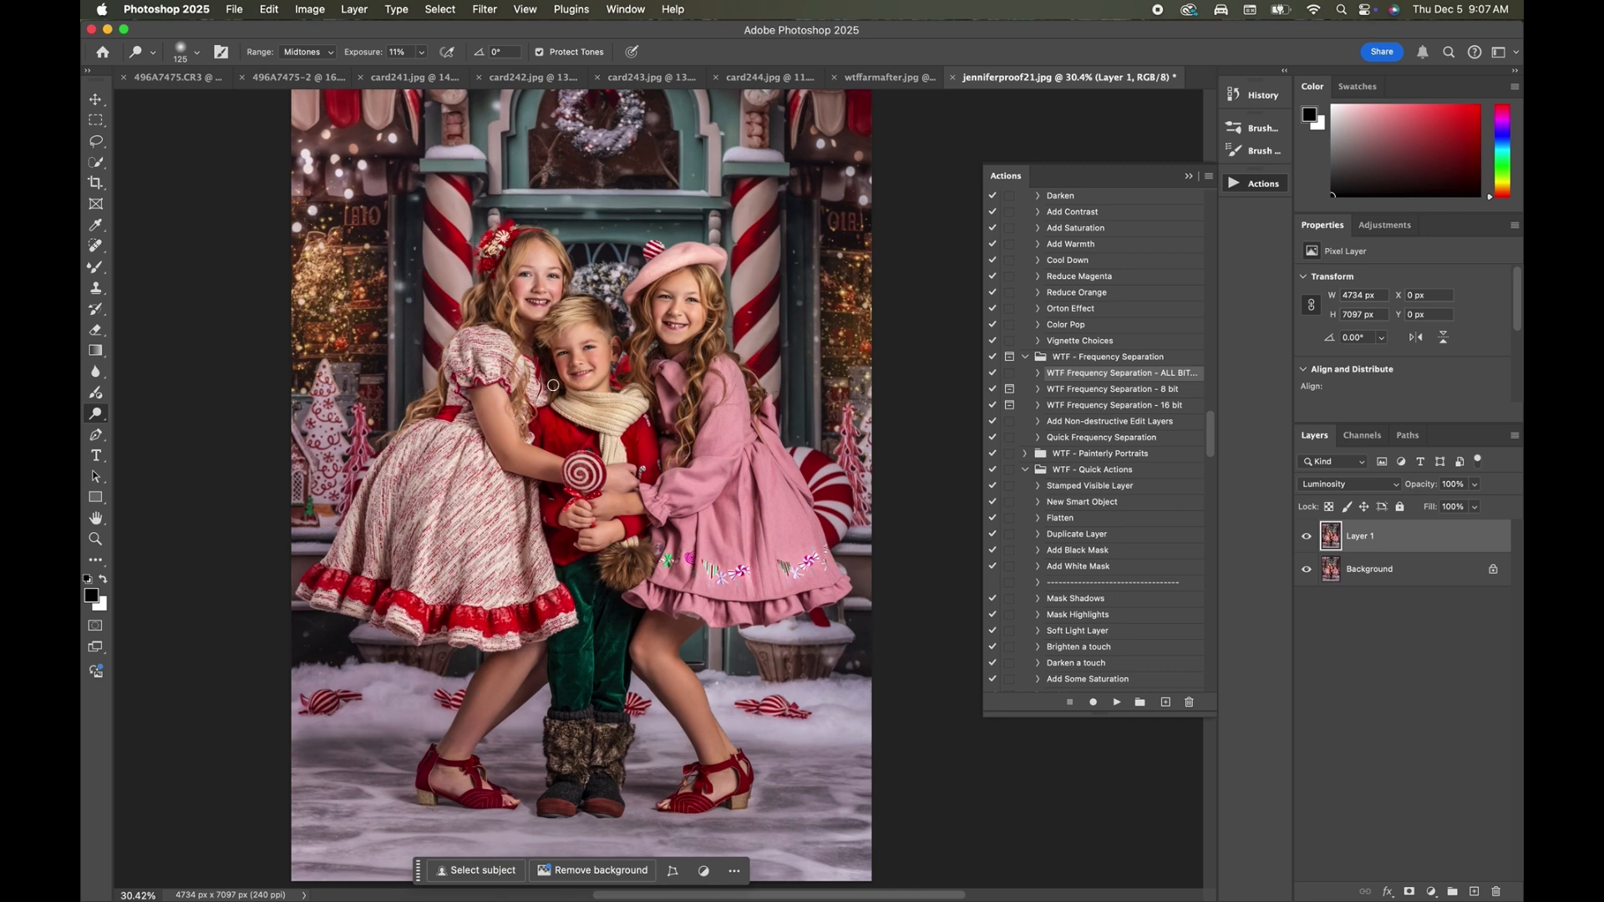
Run the Increase Shadows action above Layer 1 and compare the portrait with and without its group.
{"action": "scroll", "coordinate": [1069, 496], "scroll_direction": "down", "scroll_amount": 10}
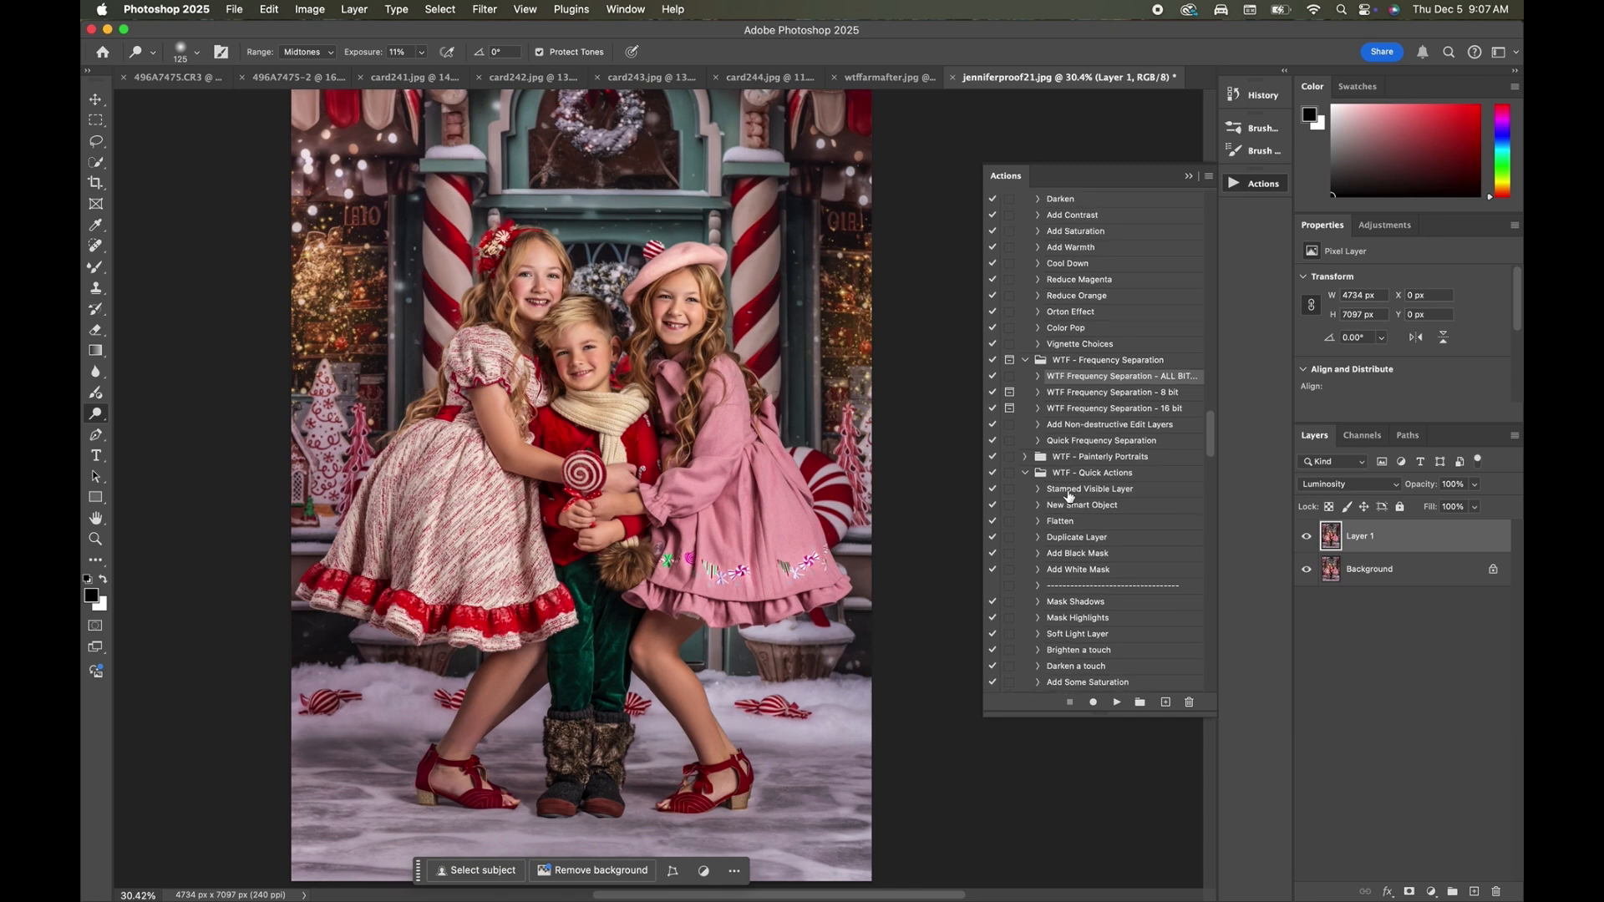
{"action": "scroll", "coordinate": [1070, 497], "scroll_direction": "down", "scroll_amount": 9}
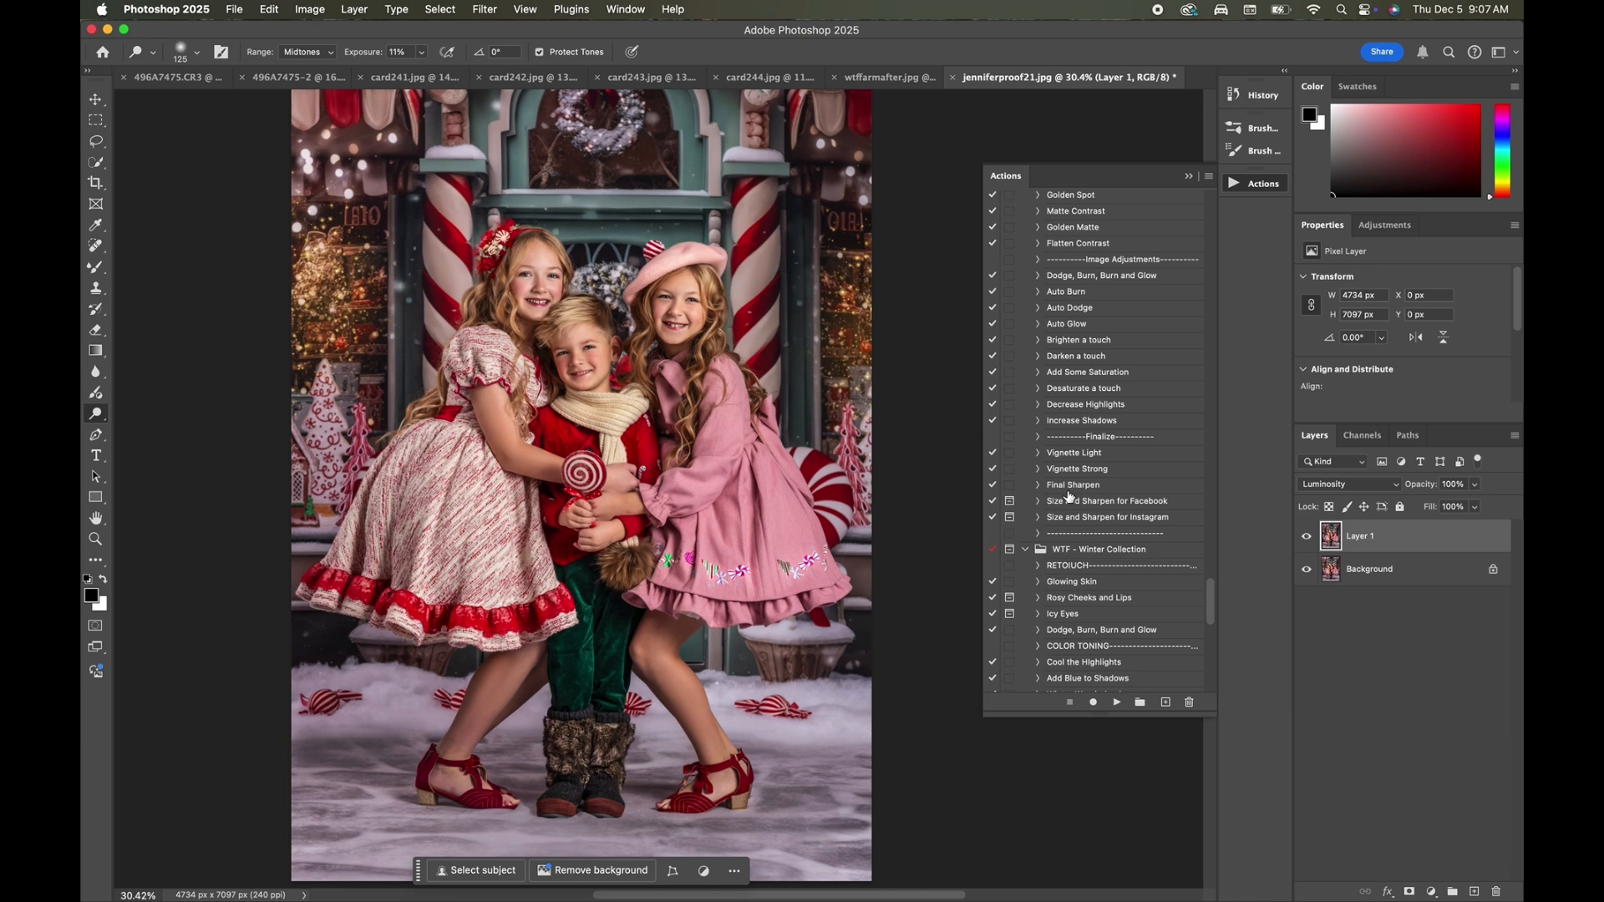
{"action": "scroll", "coordinate": [1069, 496], "scroll_direction": "down", "scroll_amount": 3}
{"action": "scroll", "coordinate": [1069, 496], "scroll_direction": "up", "scroll_amount": 2}
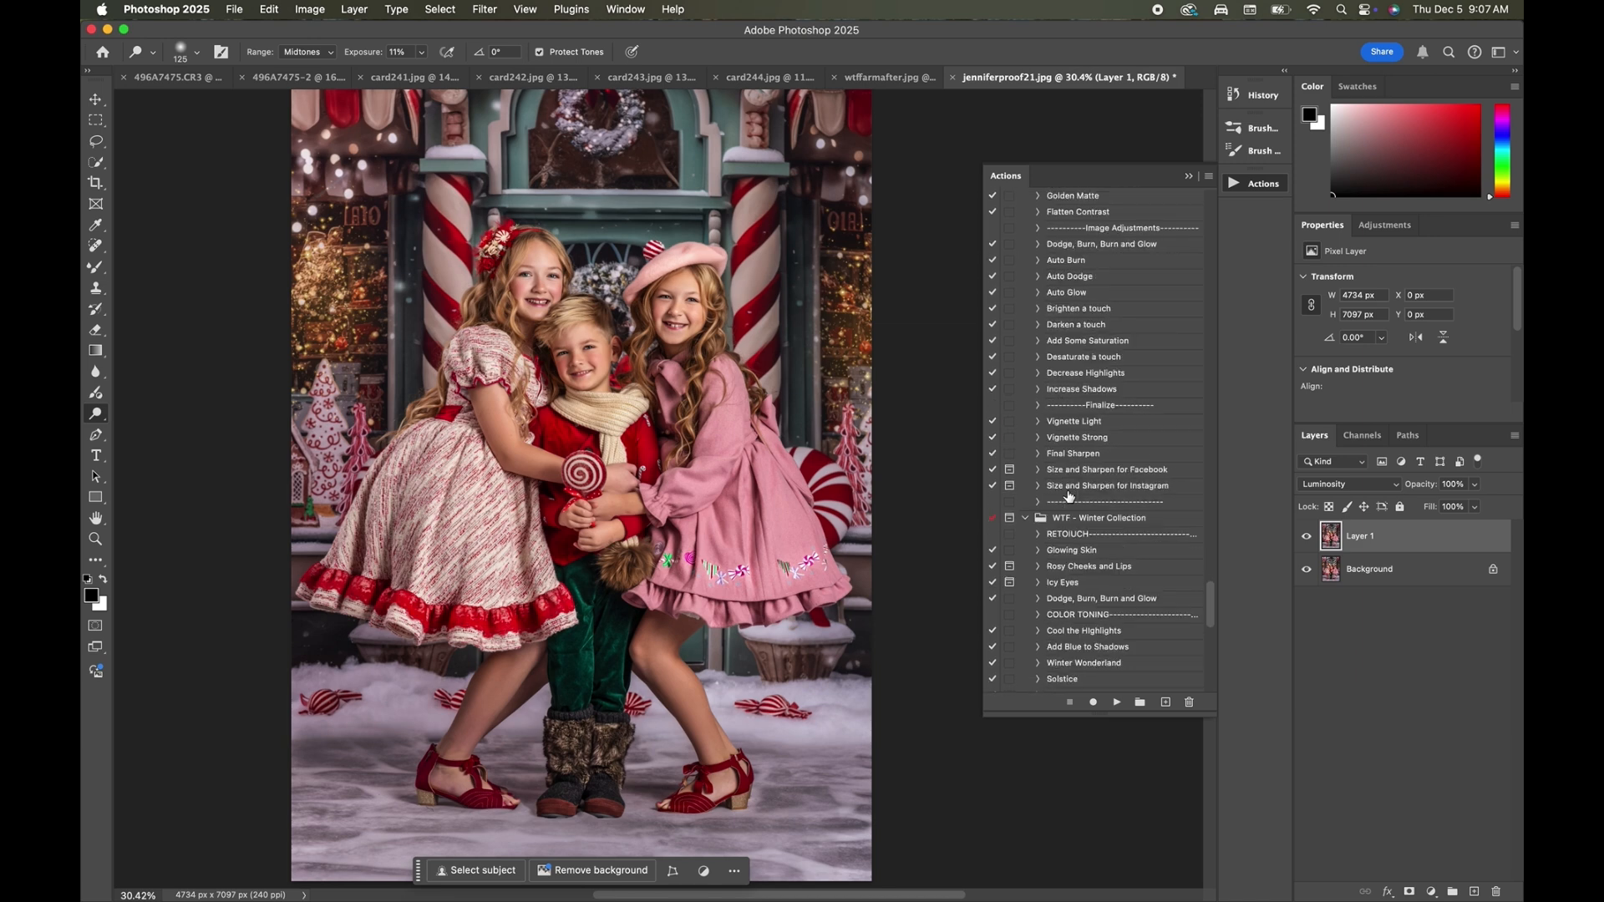
{"action": "scroll", "coordinate": [1068, 496], "scroll_direction": "up", "scroll_amount": 5}
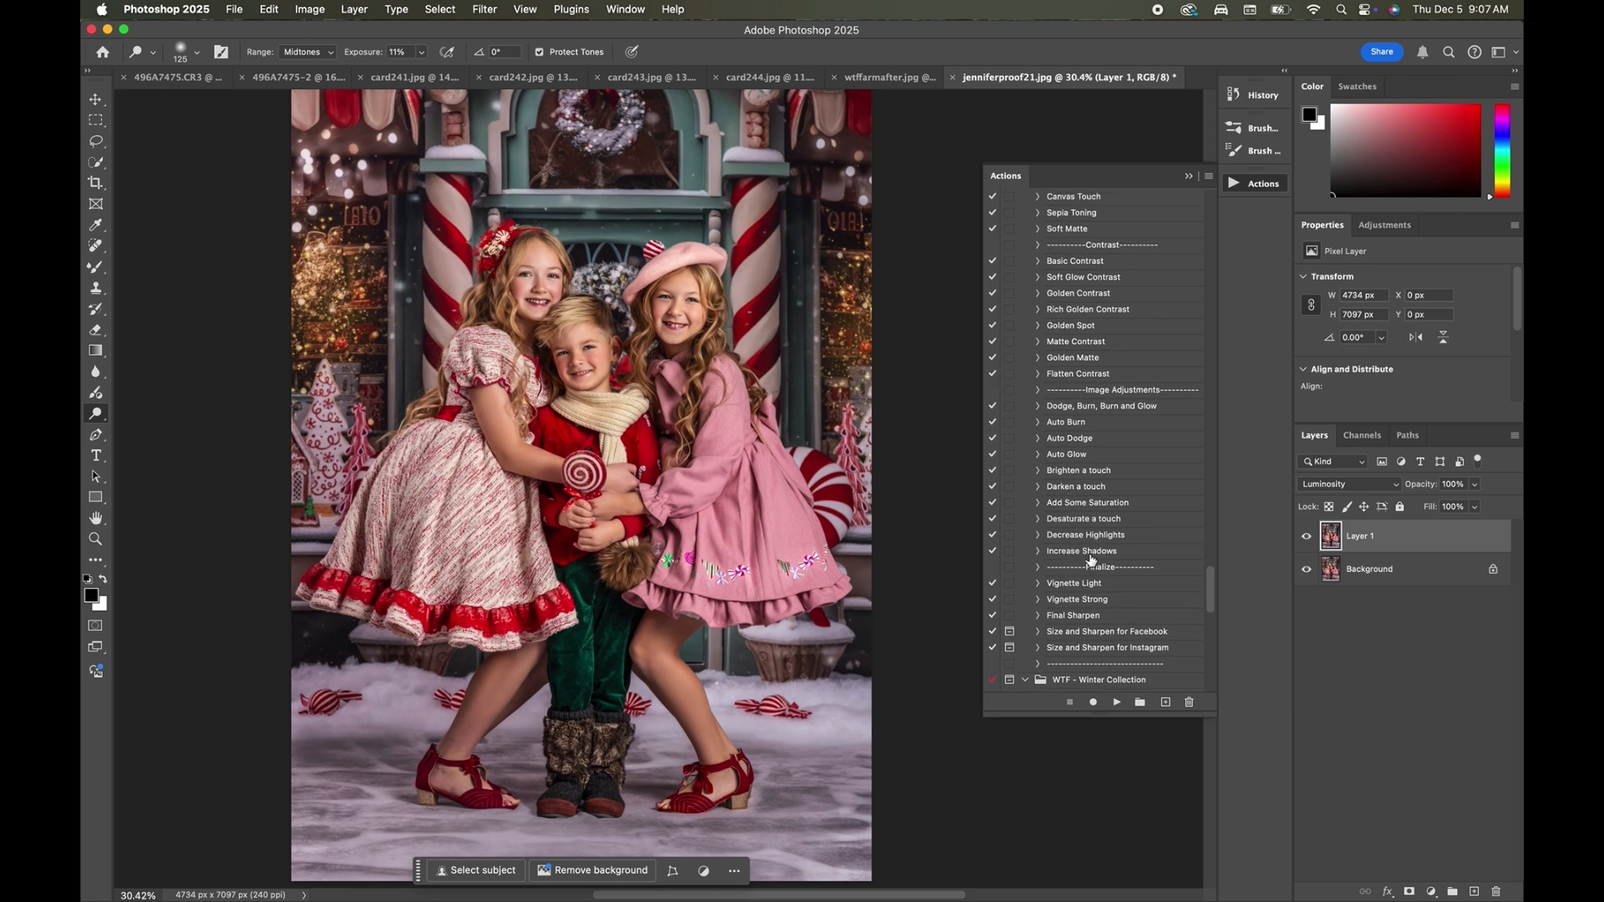
{"action": "left_click", "coordinate": [1091, 553]}
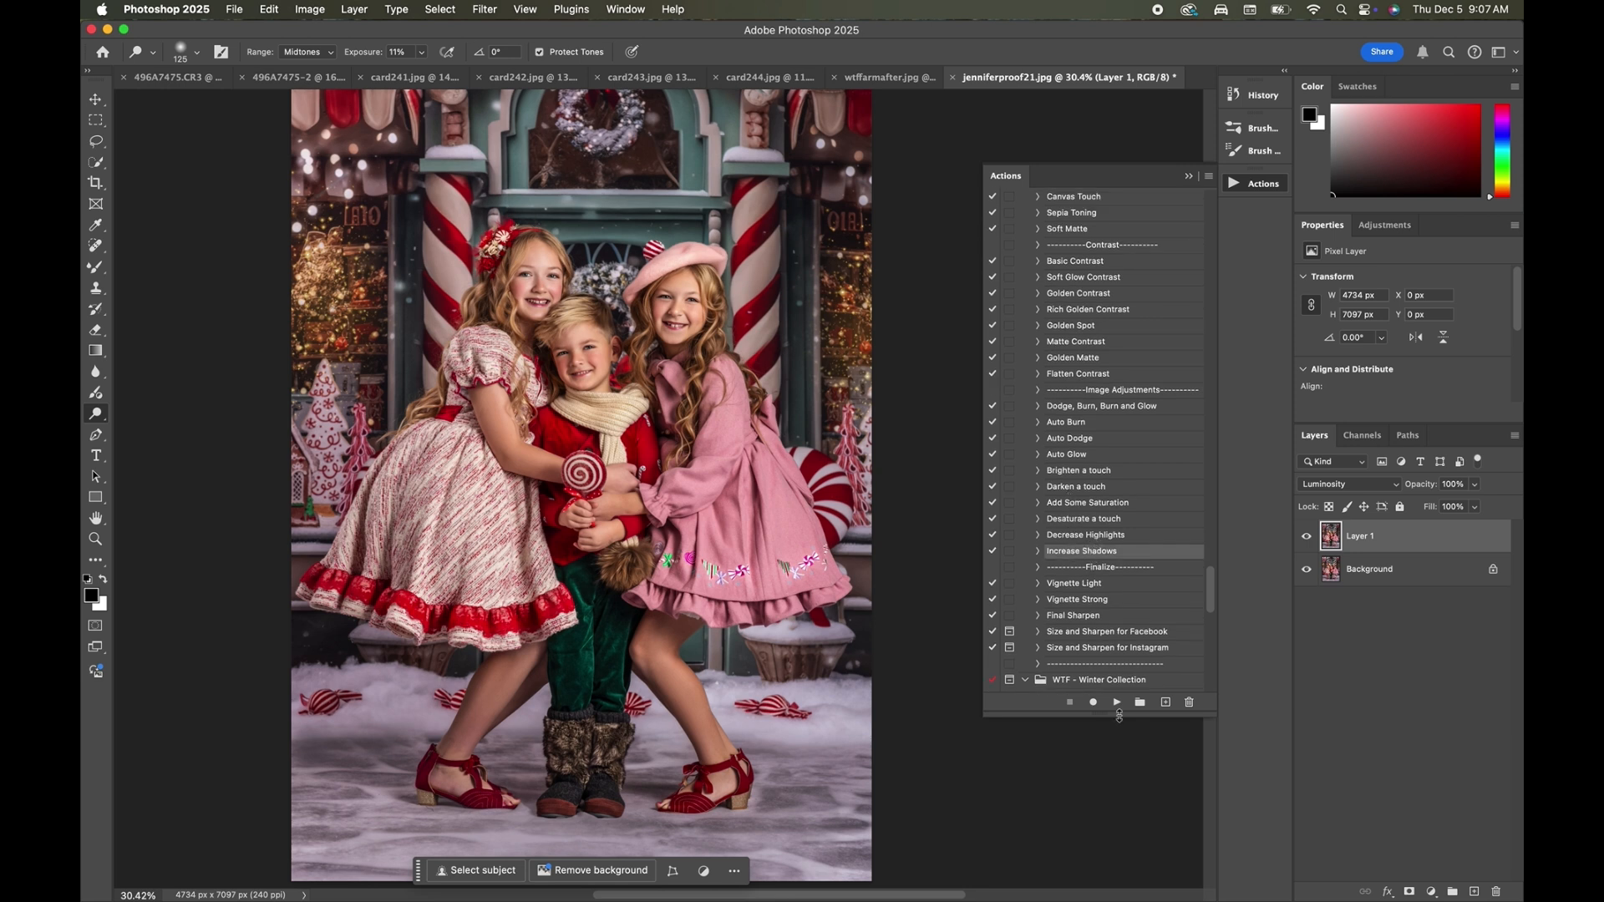
{"action": "left_click", "coordinate": [1117, 702]}
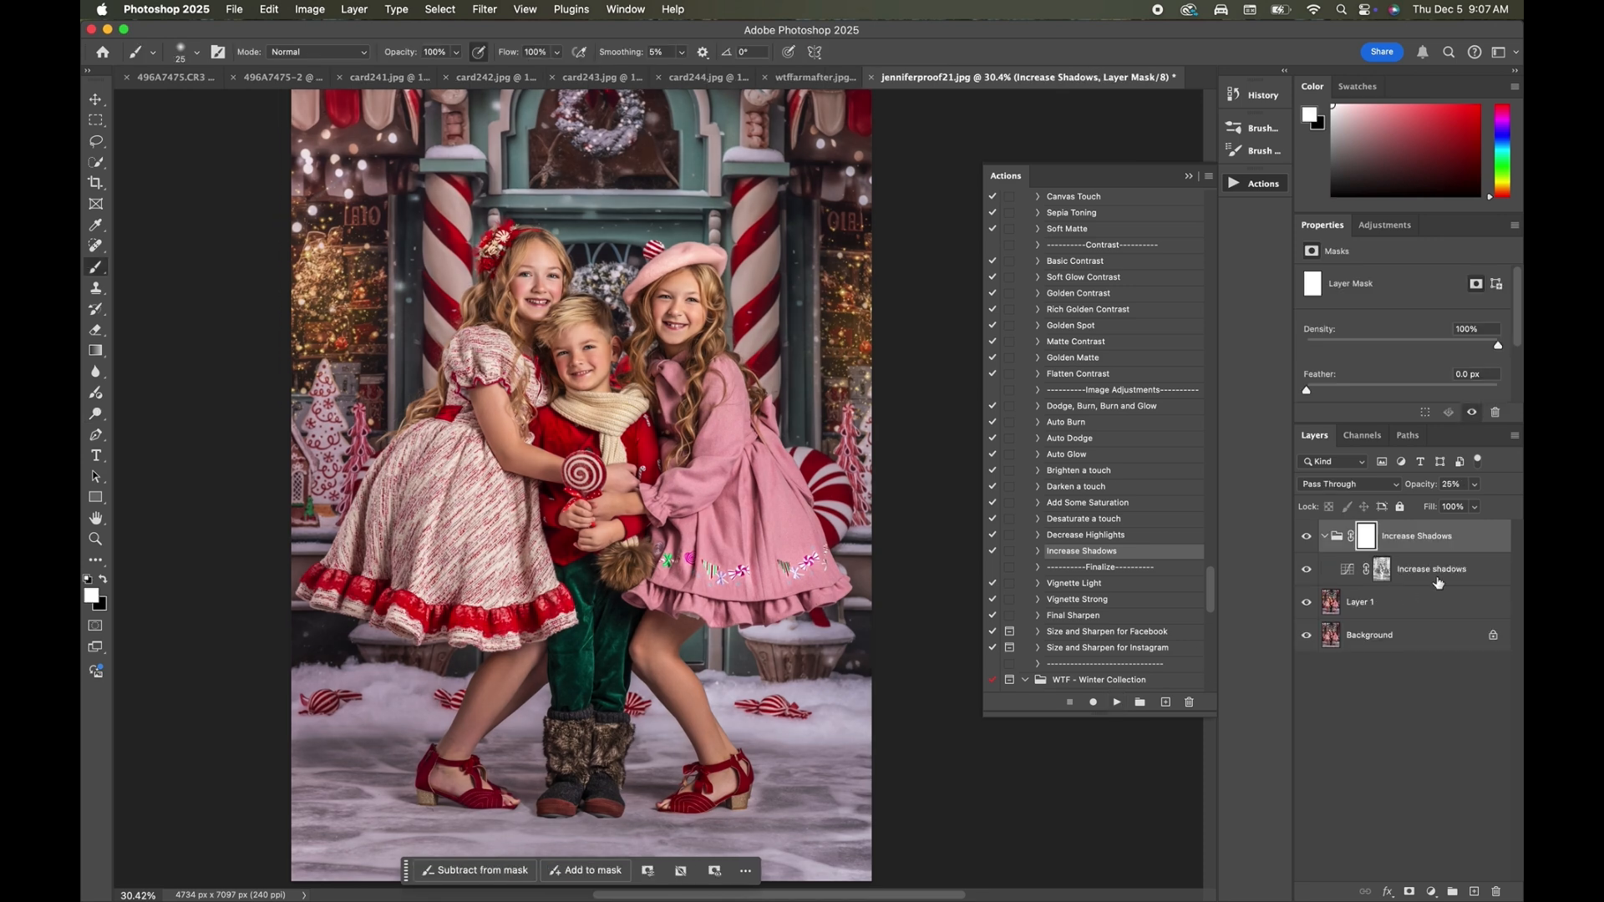
{"action": "left_click", "coordinate": [1307, 539]}
{"action": "left_click", "coordinate": [1308, 540]}
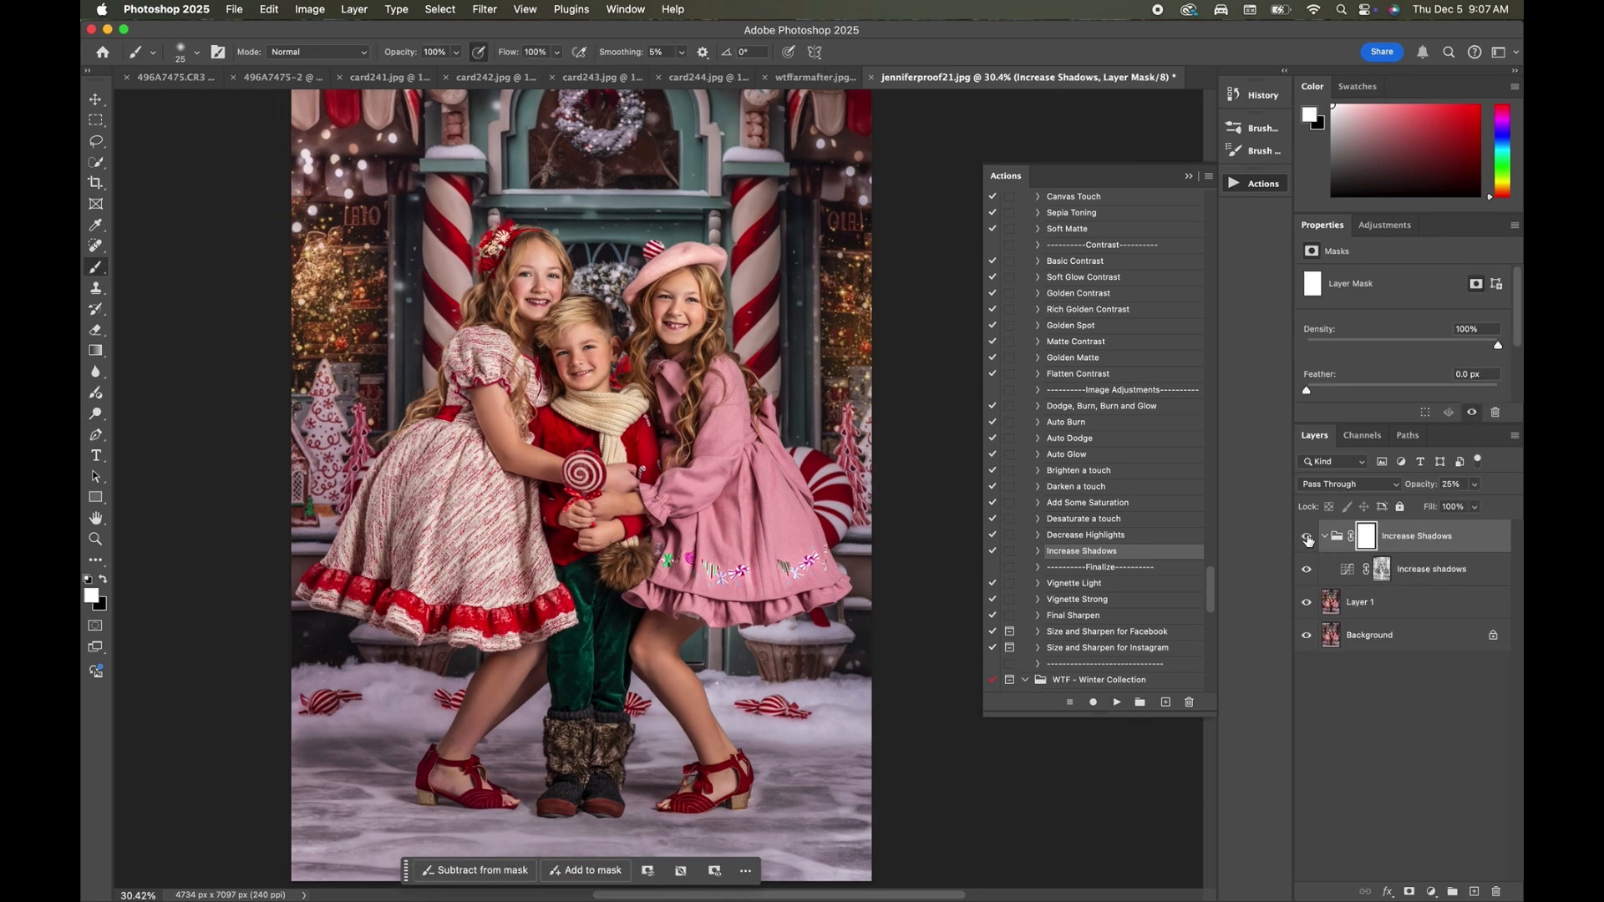
{"action": "left_click", "coordinate": [1308, 539]}
{"action": "left_click", "coordinate": [1308, 539]}
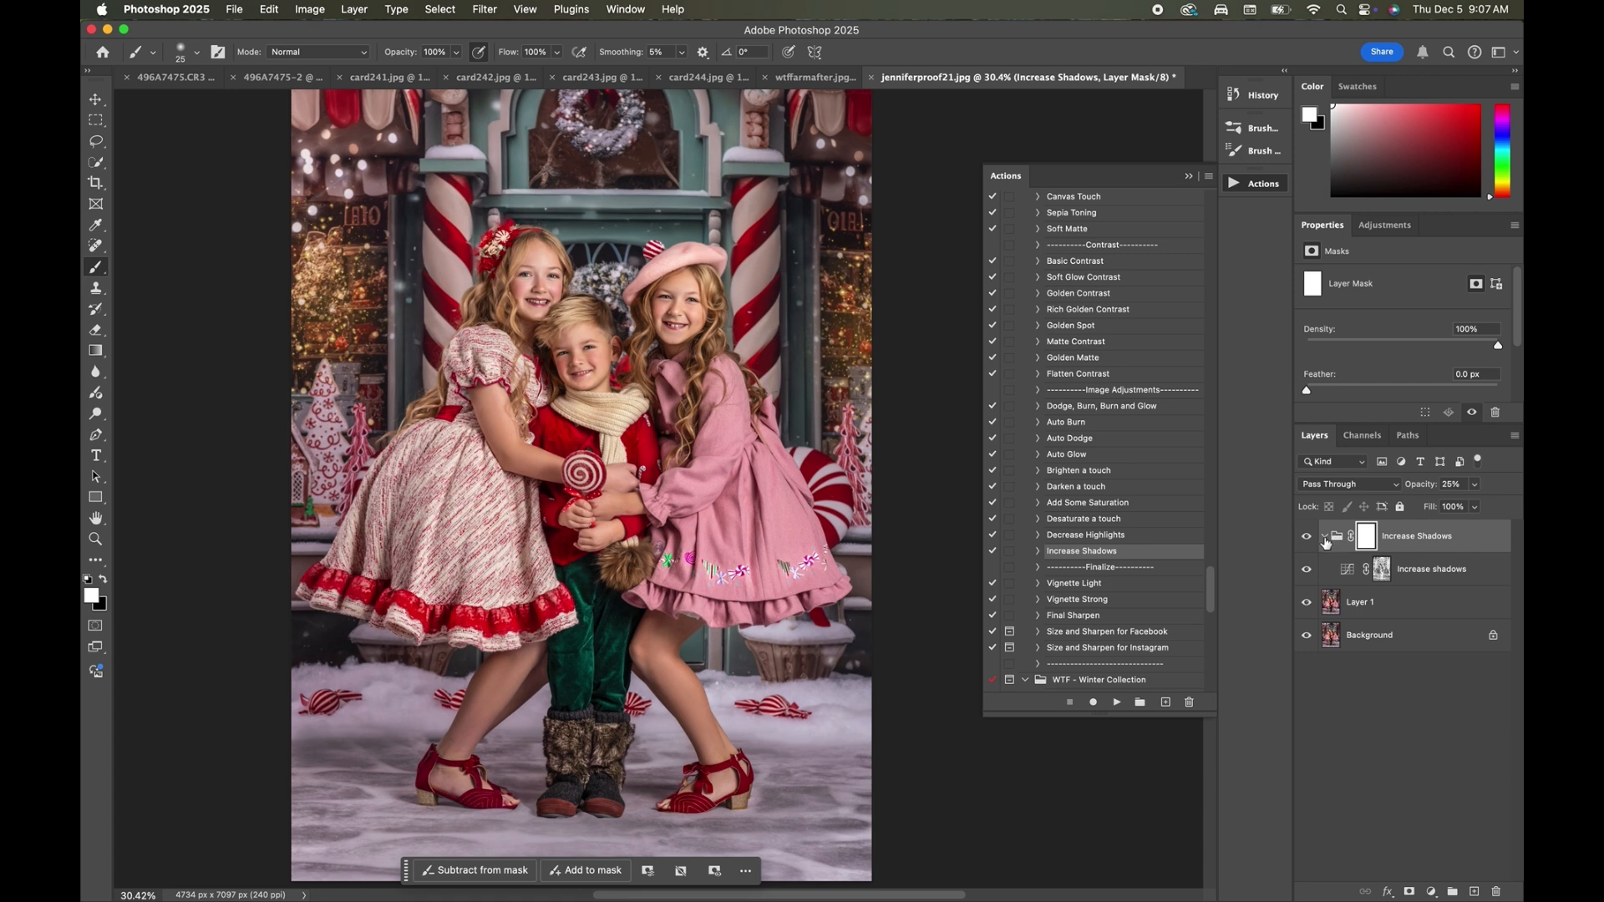
Invert the Increase Shadows group mask to black and paint the effect onto the boy's cheek with a 100 px white brush.
{"action": "left_click", "coordinate": [1325, 539]}
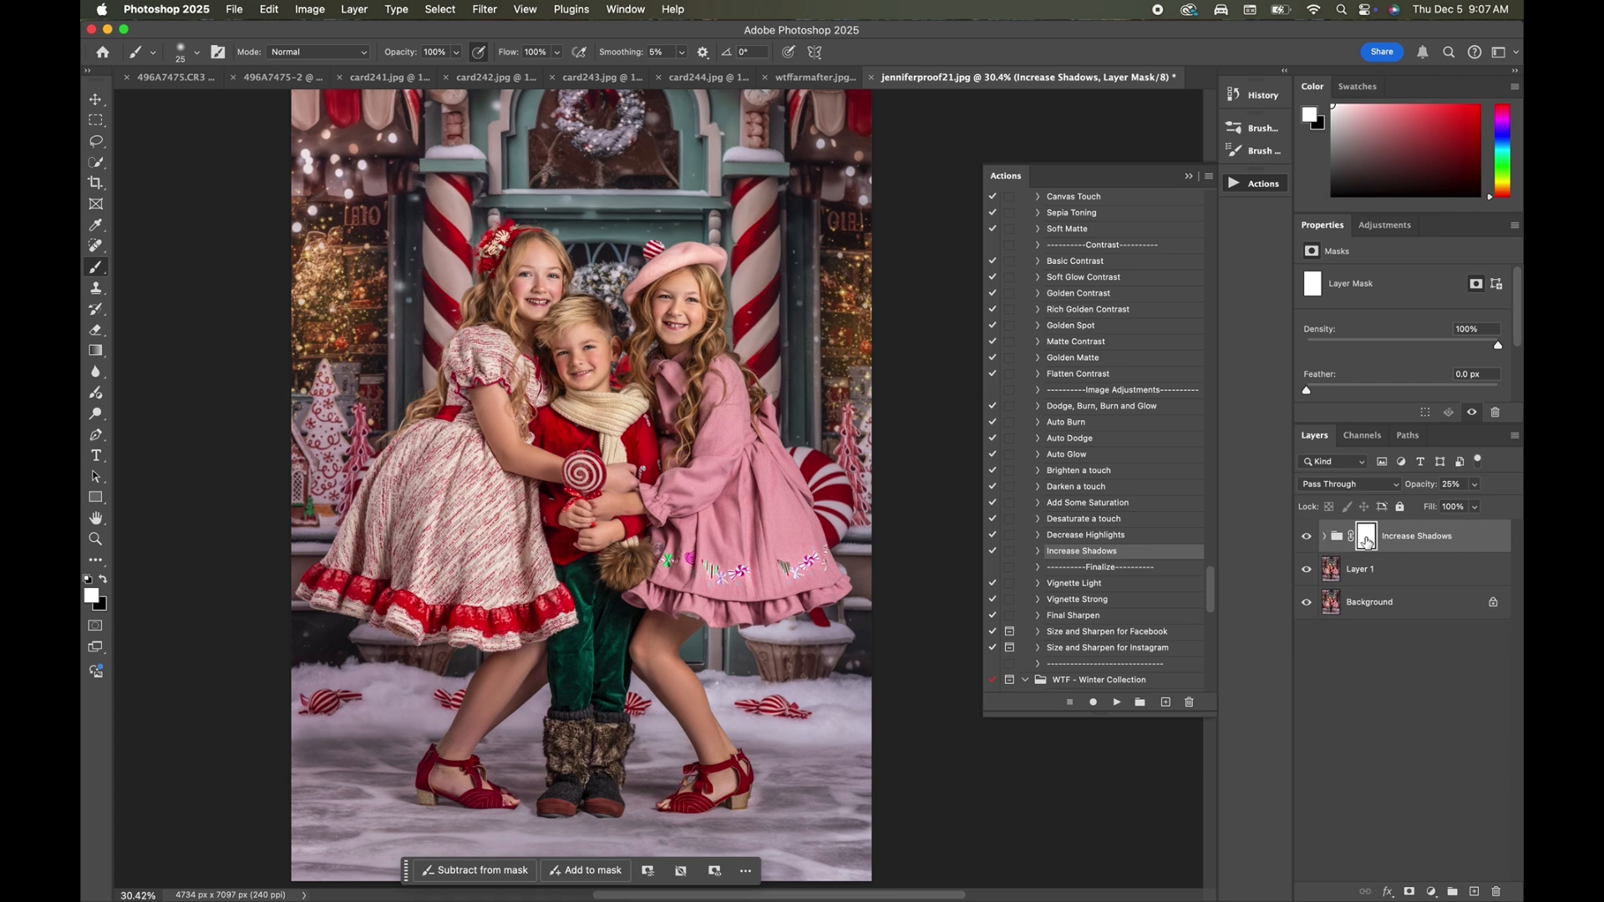
{"action": "key", "text": "super+i"}
{"action": "scroll", "coordinate": [658, 488], "scroll_direction": "up", "scroll_amount": 5}
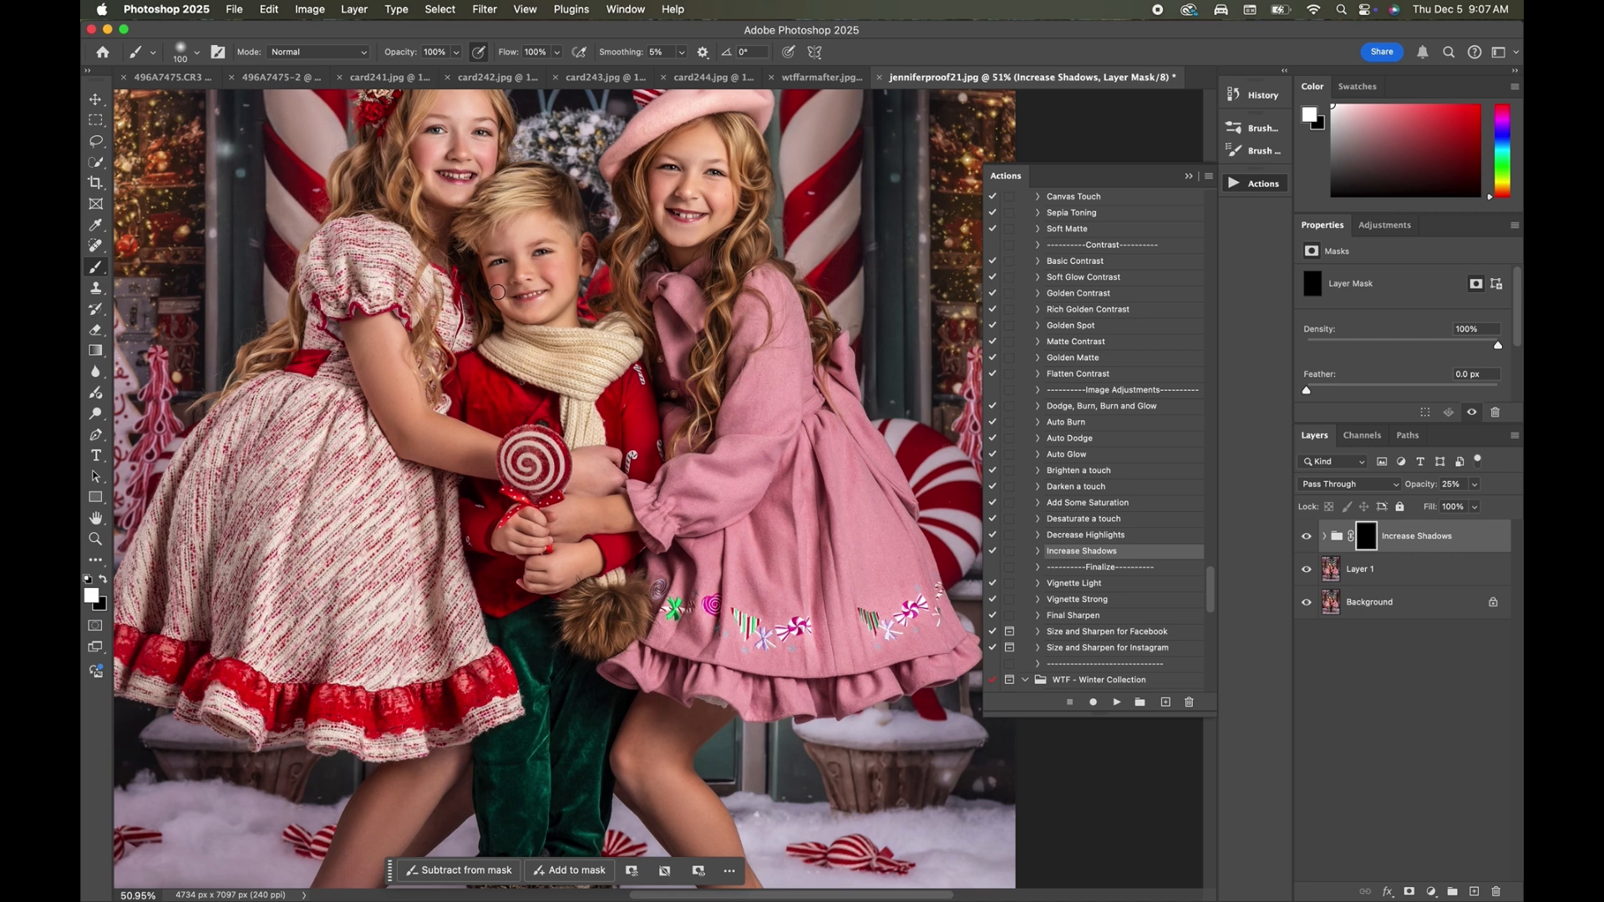
{"action": "left_click_drag", "start_coordinate": [497, 292], "coordinate": [510, 308]}
Set the Increase Shadows group's opacity to 15% and compare the portrait with and without the effect.
{"action": "left_click", "coordinate": [1308, 540]}
{"action": "left_click", "coordinate": [1308, 540]}
{"action": "left_click", "coordinate": [1308, 540]}
{"action": "left_click", "coordinate": [1308, 539]}
{"action": "left_click", "coordinate": [1477, 485]}
{"action": "left_click_drag", "start_coordinate": [1451, 511], "coordinate": [1448, 512]}
{"action": "scroll", "coordinate": [442, 381], "scroll_direction": "down", "scroll_amount": 3}
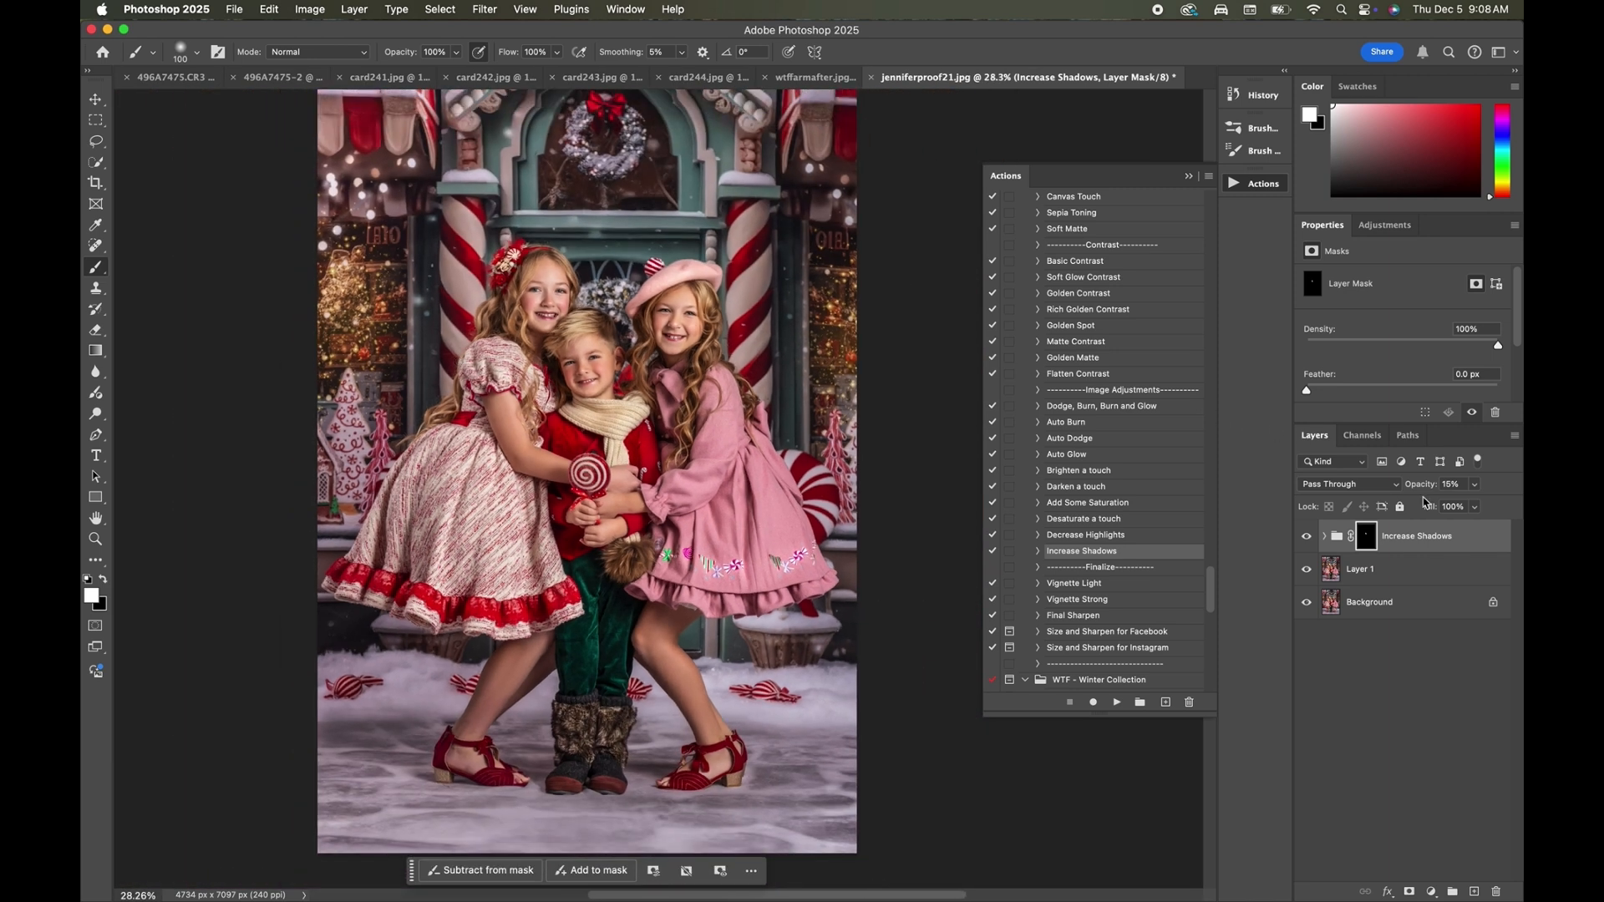
{"action": "left_click", "coordinate": [1307, 537]}
{"action": "left_click", "coordinate": [1307, 537]}
{"action": "left_click", "coordinate": [1307, 537]}
{"action": "left_click", "coordinate": [1307, 537]}
{"action": "left_click", "coordinate": [1308, 537]}
{"action": "left_click", "coordinate": [1308, 538]}
Dodge the girls' legs on Layer 1 with the brush enlarged to 250 px.
{"action": "scroll", "coordinate": [1086, 475], "scroll_direction": "down", "scroll_amount": 2}
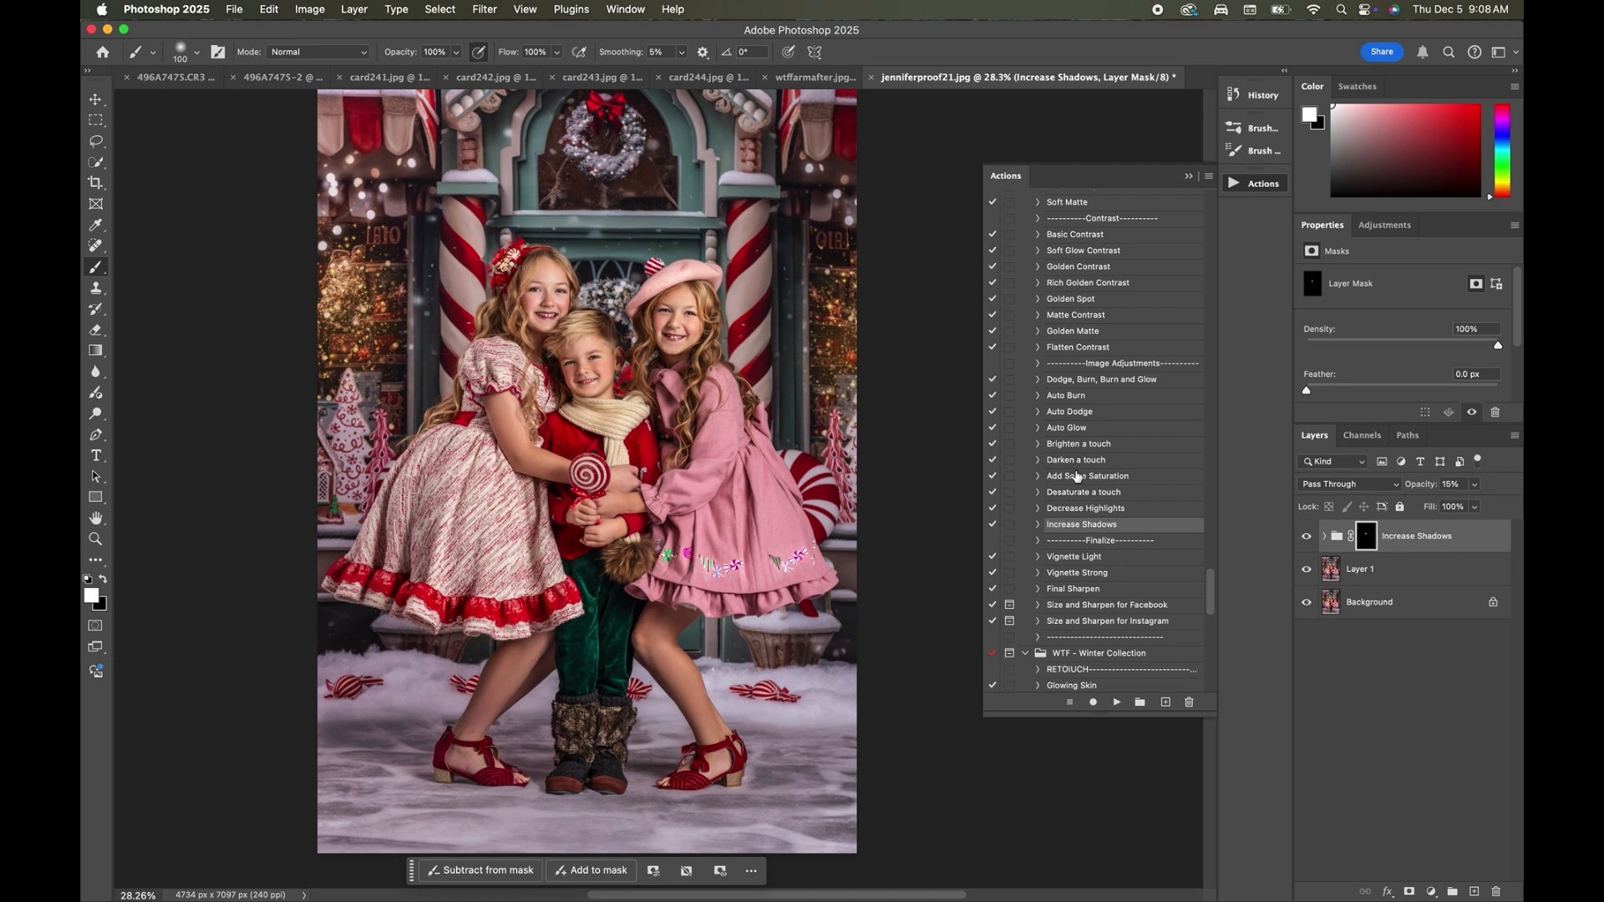
{"action": "left_click", "coordinate": [1387, 572]}
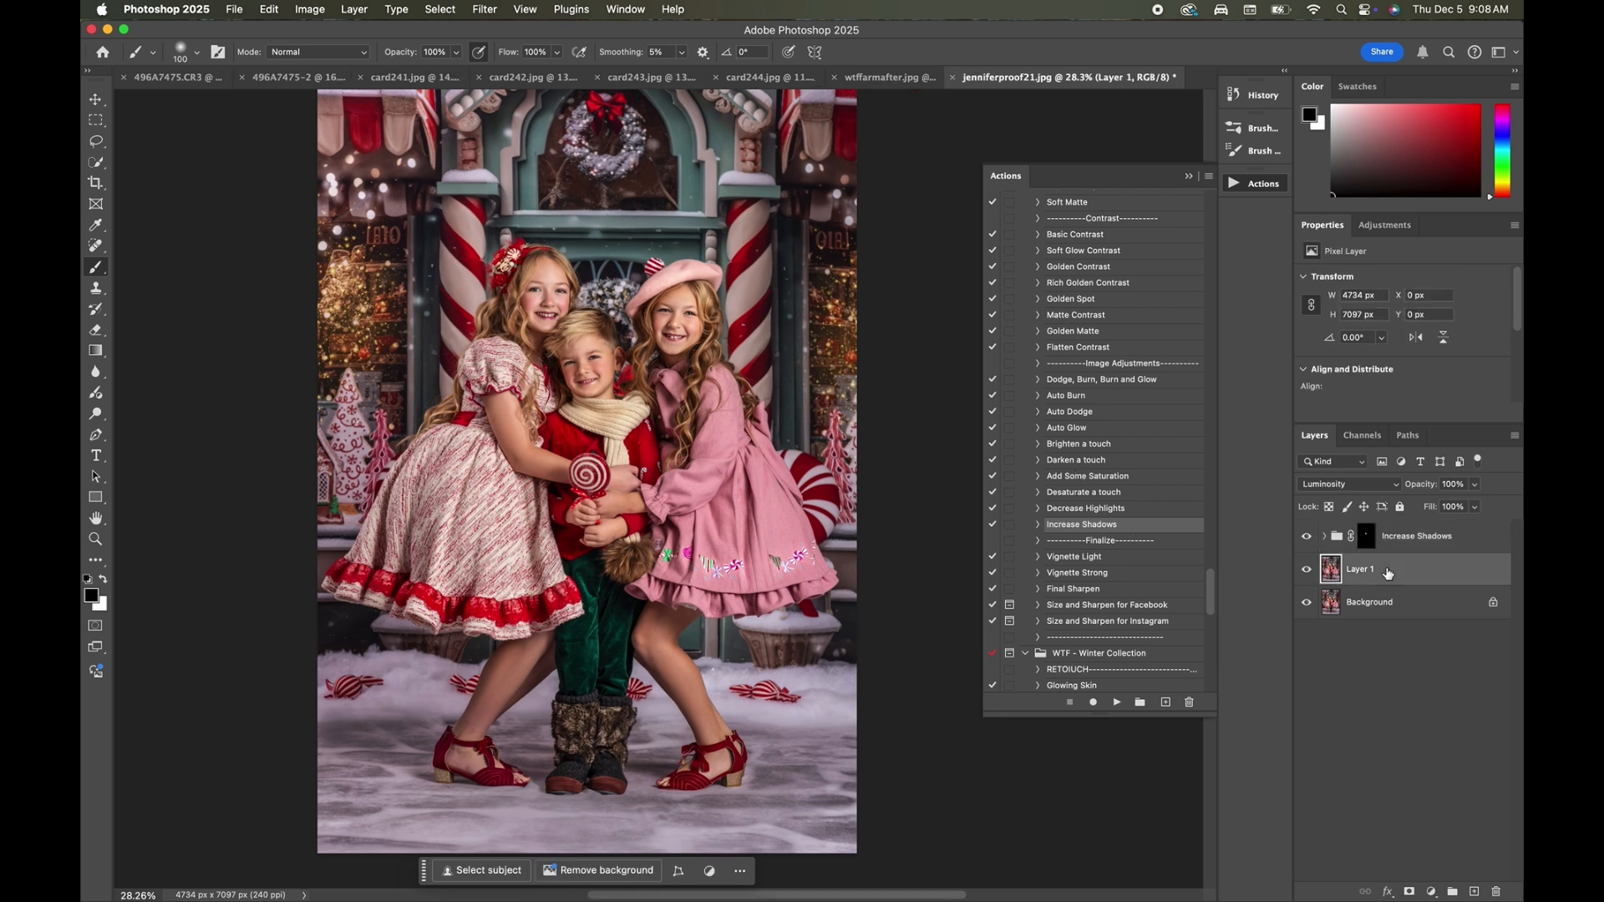
{"action": "left_click", "coordinate": [96, 414]}
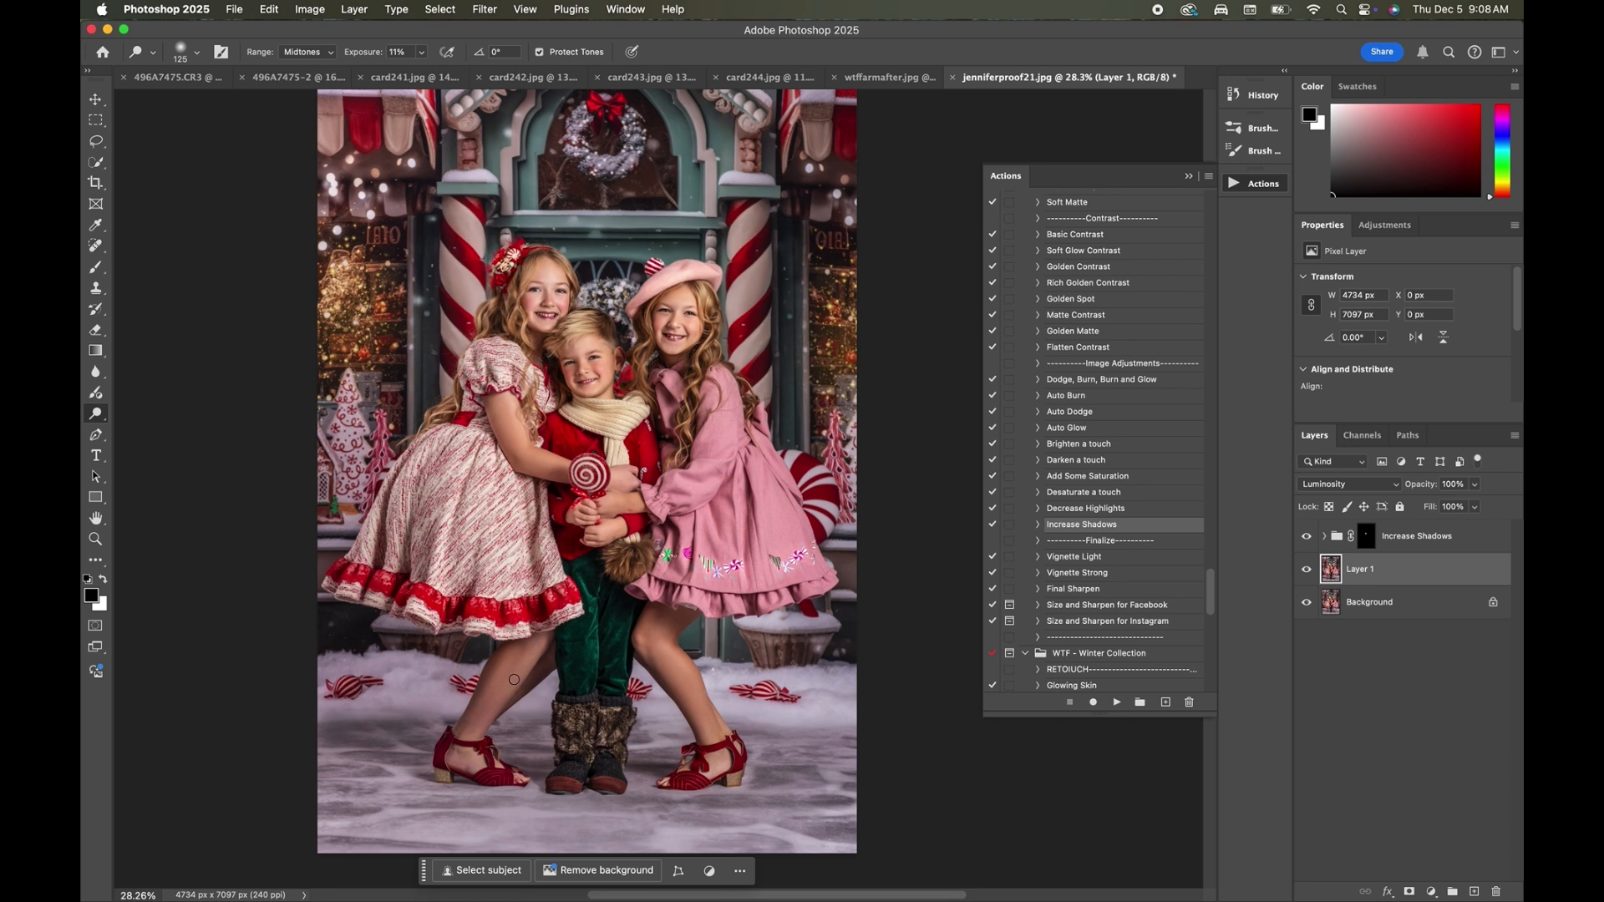
{"action": "key", "text": "bracketright"}
{"action": "key", "text": "bracketright"}
{"action": "key", "text": "bracketright"}
{"action": "key", "text": "bracketright"}
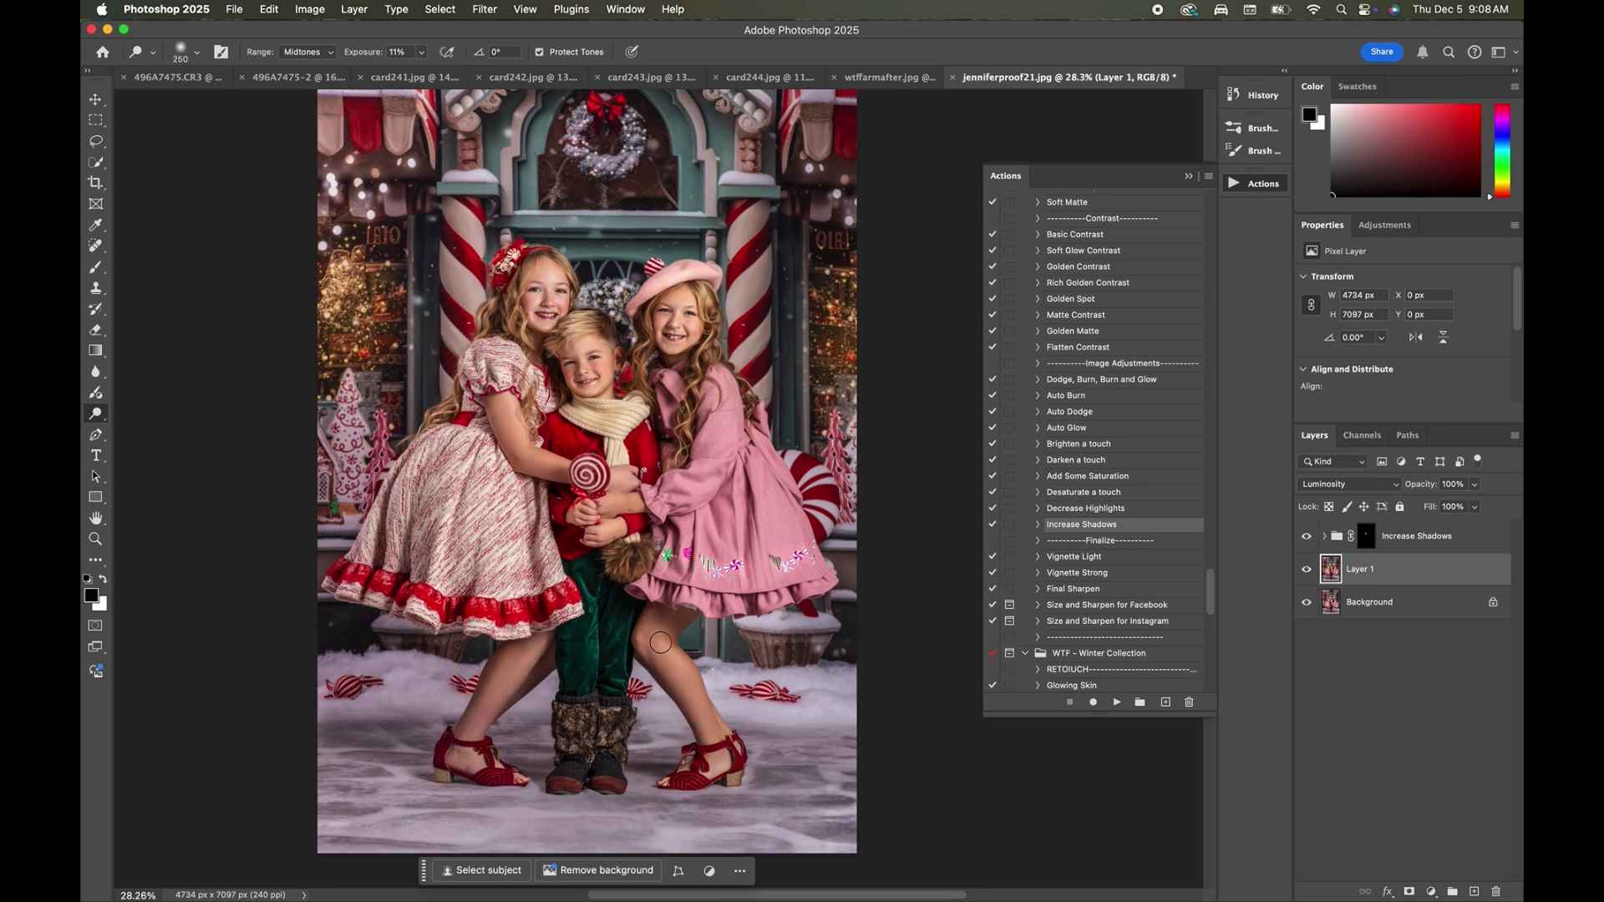
Add a Curves adjustment layer above the Increase Shadows group, pull its shadows down slightly, and invert the mask to black.
{"action": "left_click", "coordinate": [1432, 544]}
{"action": "key", "text": "x"}
{"action": "left_click", "coordinate": [354, 10]}
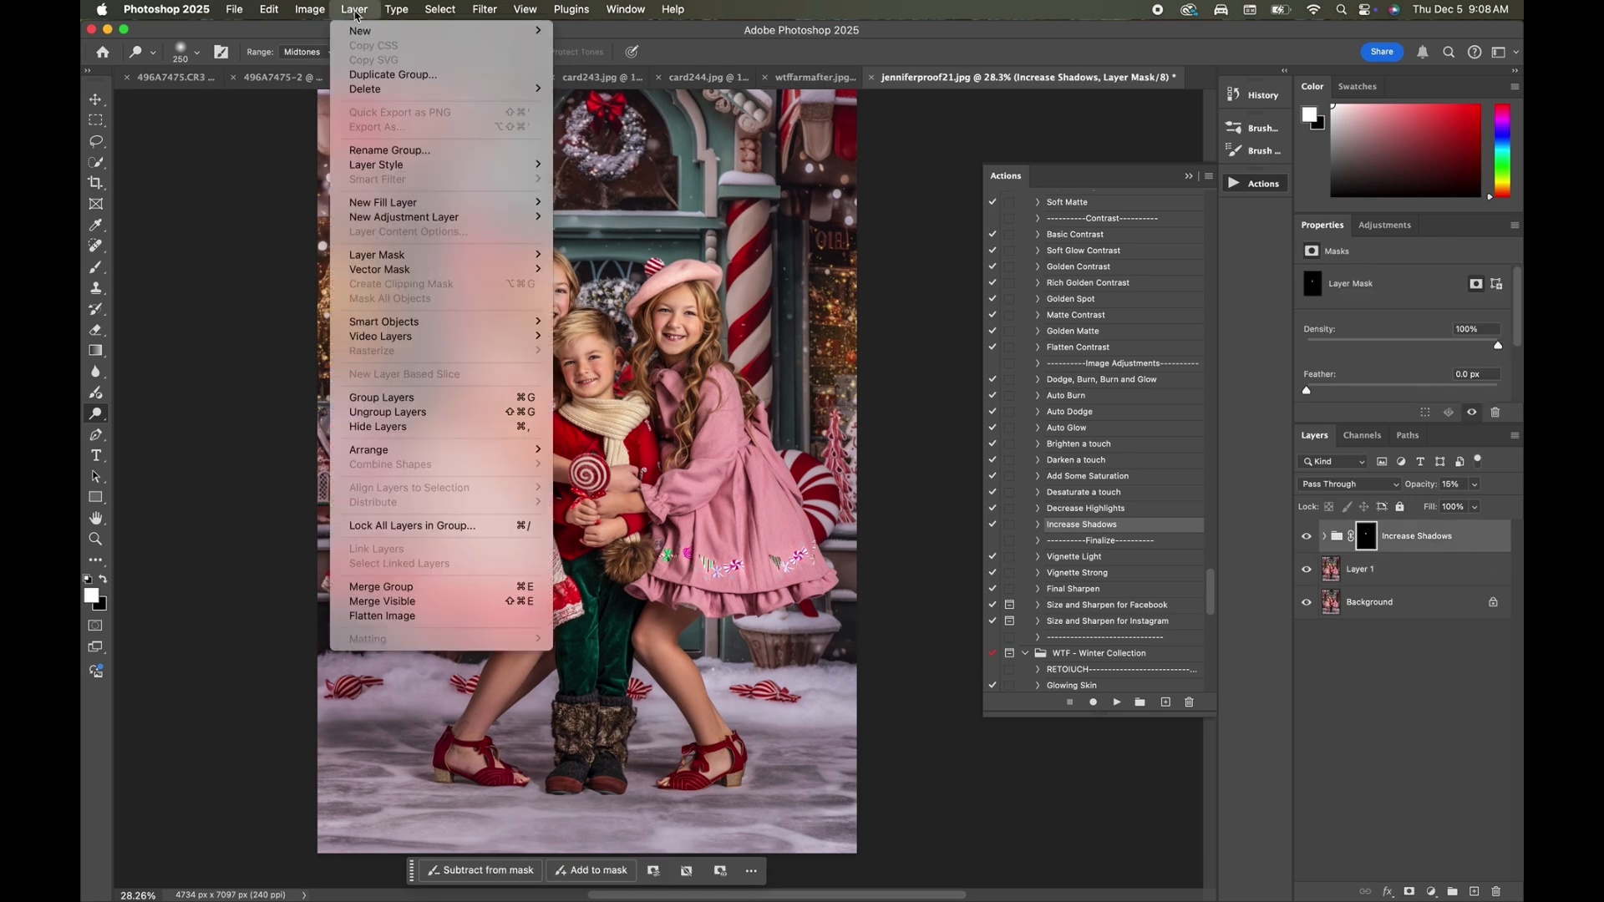
{"action": "mouse_move", "coordinate": [401, 218]}
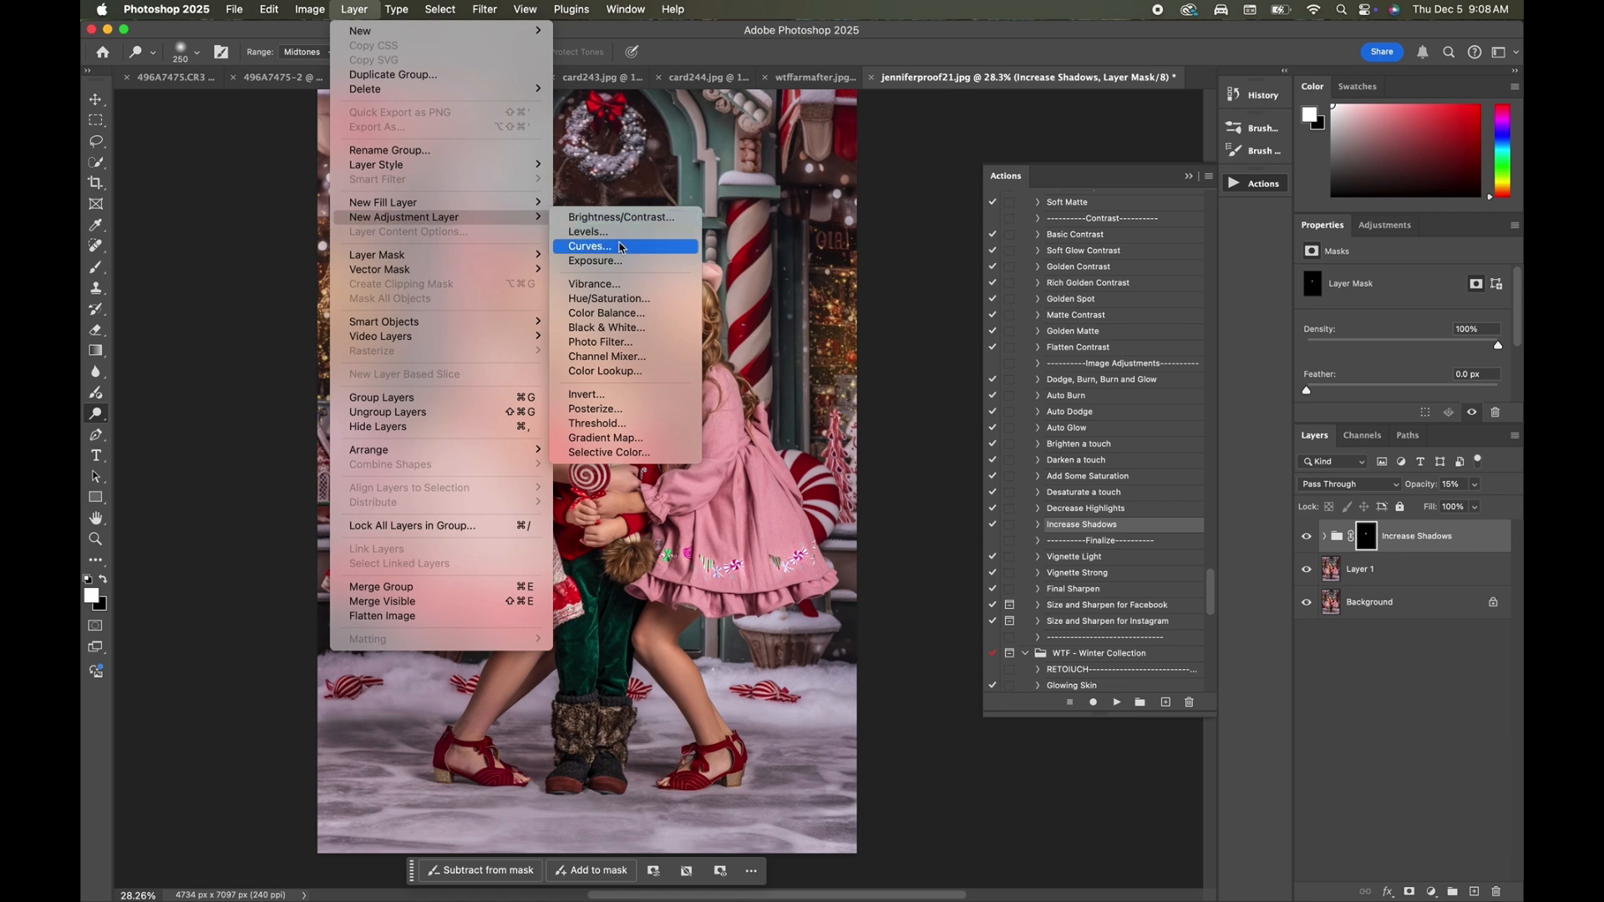
{"action": "left_click", "coordinate": [619, 247]}
{"action": "left_click", "coordinate": [941, 398]}
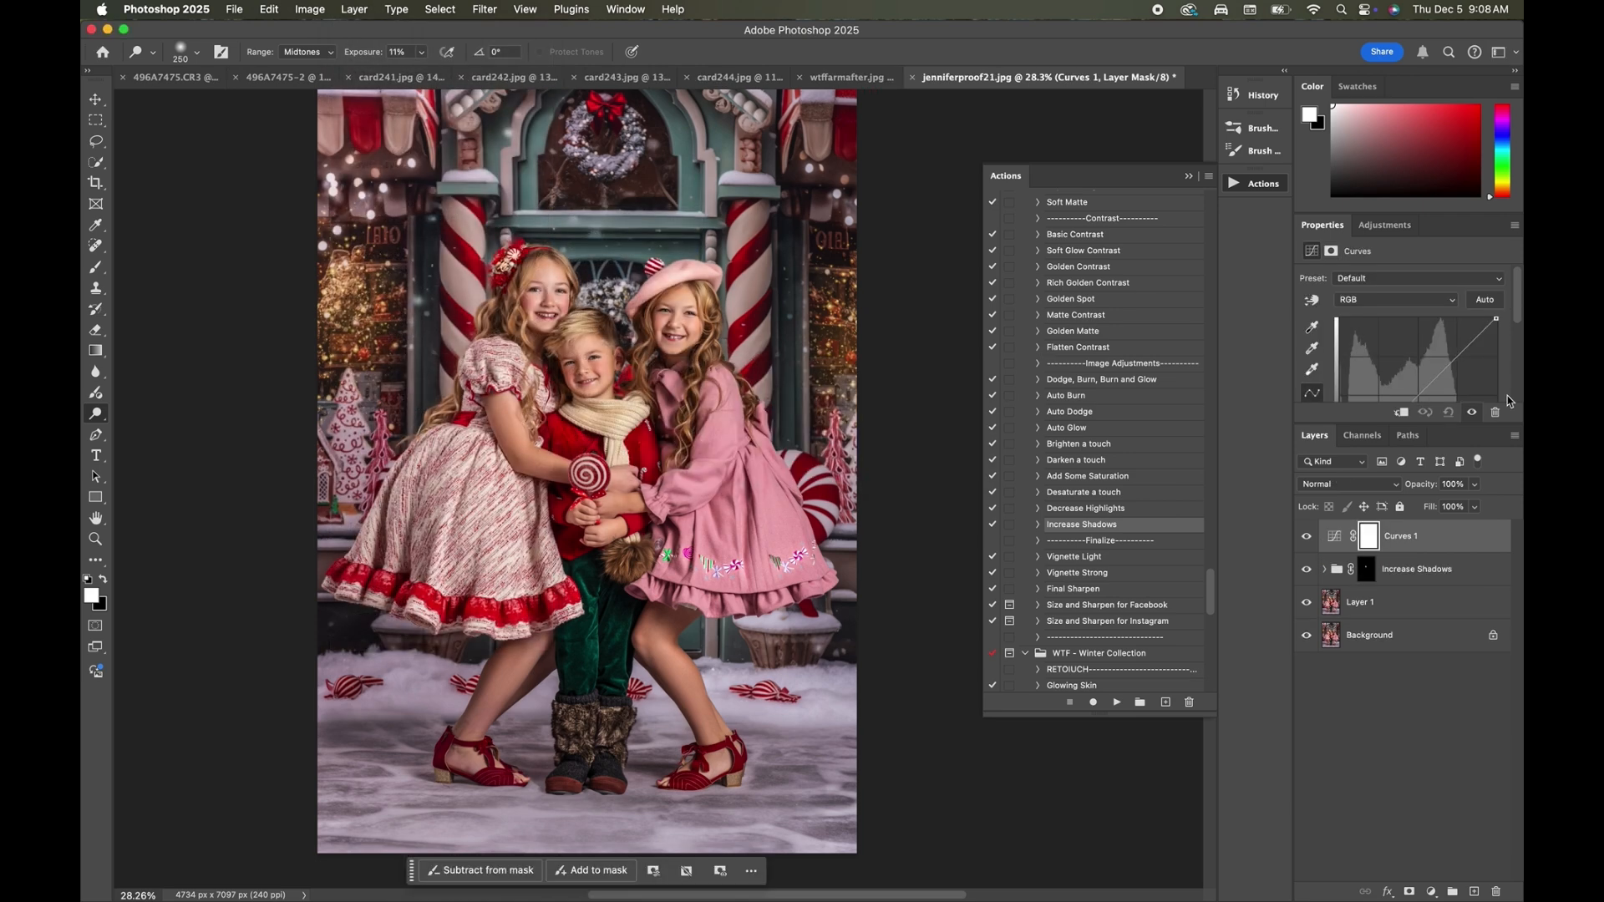
{"action": "scroll", "coordinate": [1441, 325], "scroll_direction": "down", "scroll_amount": 1}
{"action": "left_click_drag", "start_coordinate": [1379, 339], "coordinate": [1376, 346]}
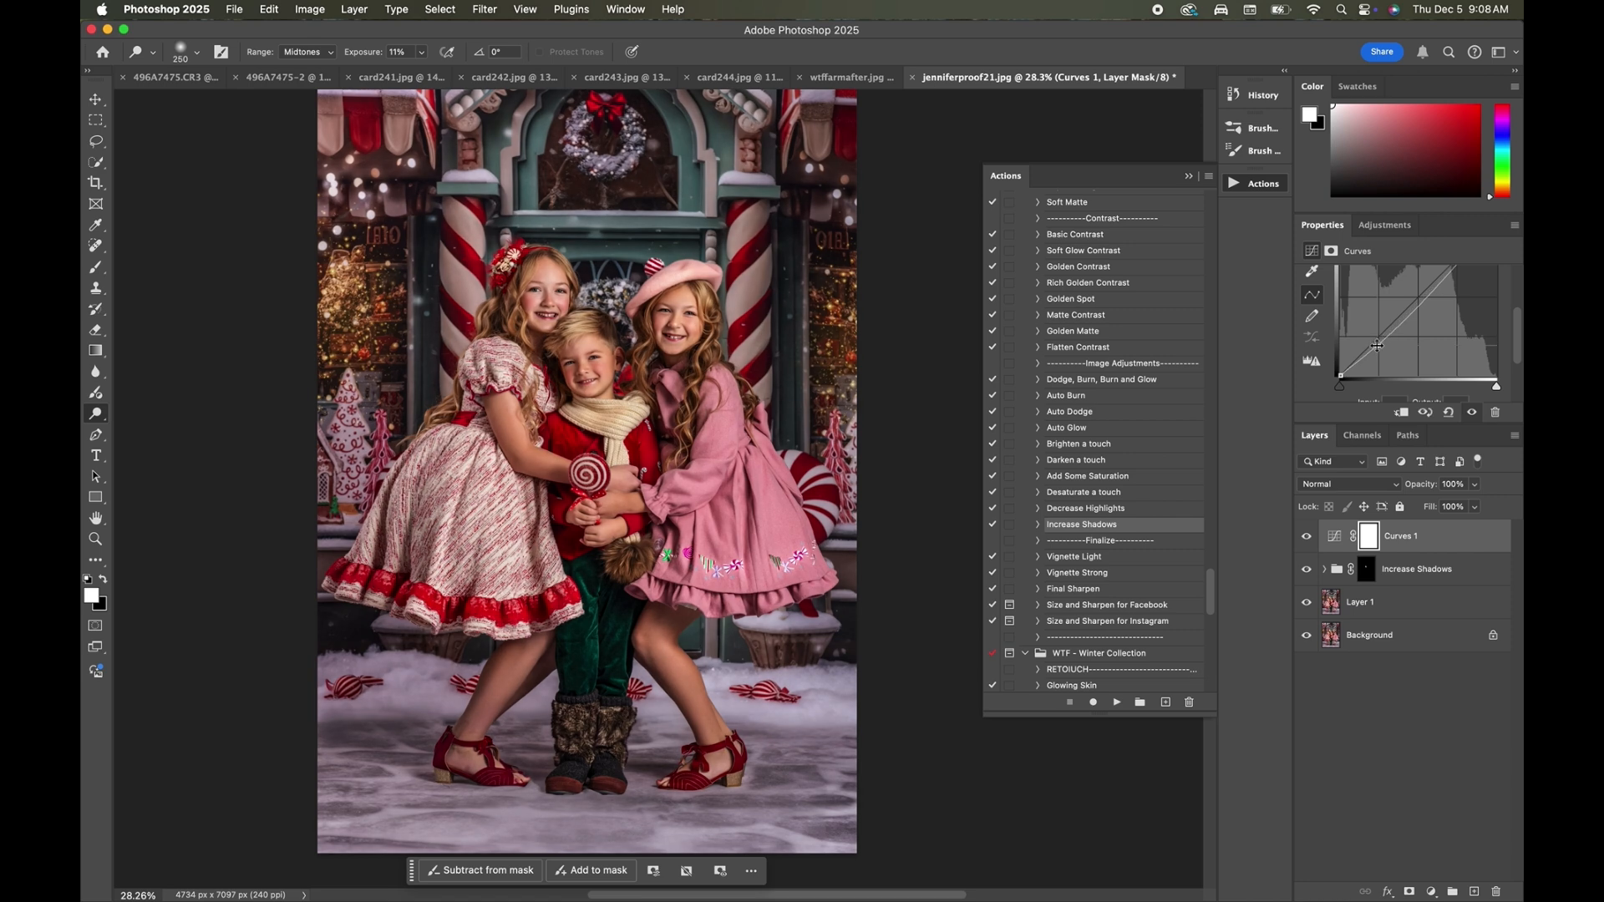
{"action": "key", "text": "super+i"}
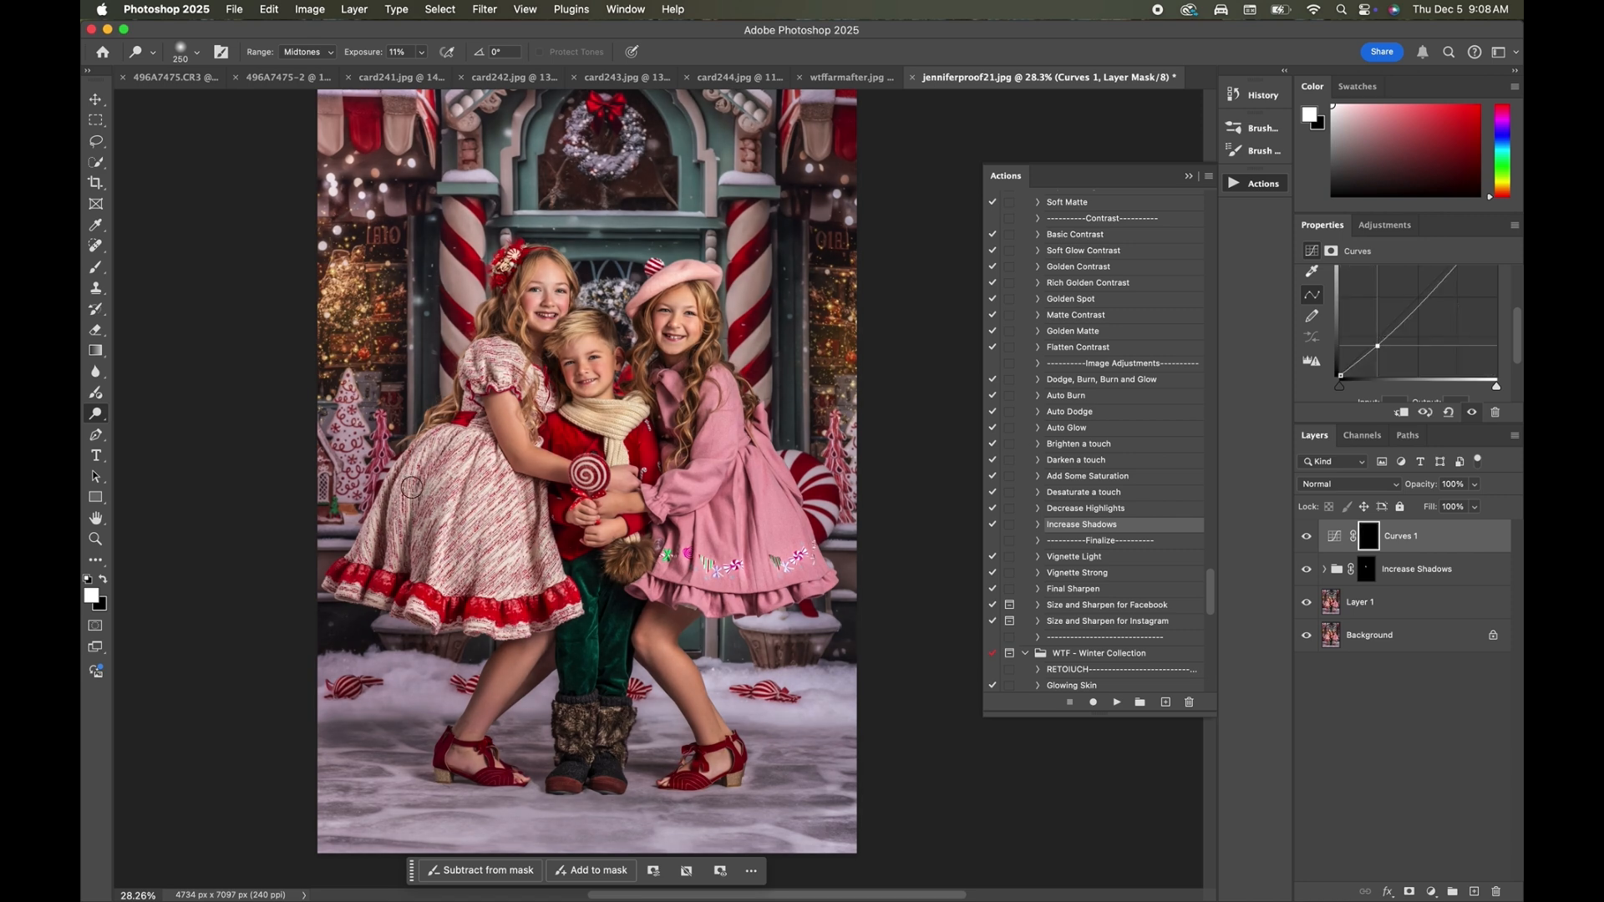
Paint the darkening curve into selected areas of the children with a 100 px white brush.
{"action": "key", "text": "bracketleft"}
{"action": "key", "text": "bracketleft"}
{"action": "left_click", "coordinate": [99, 269]}
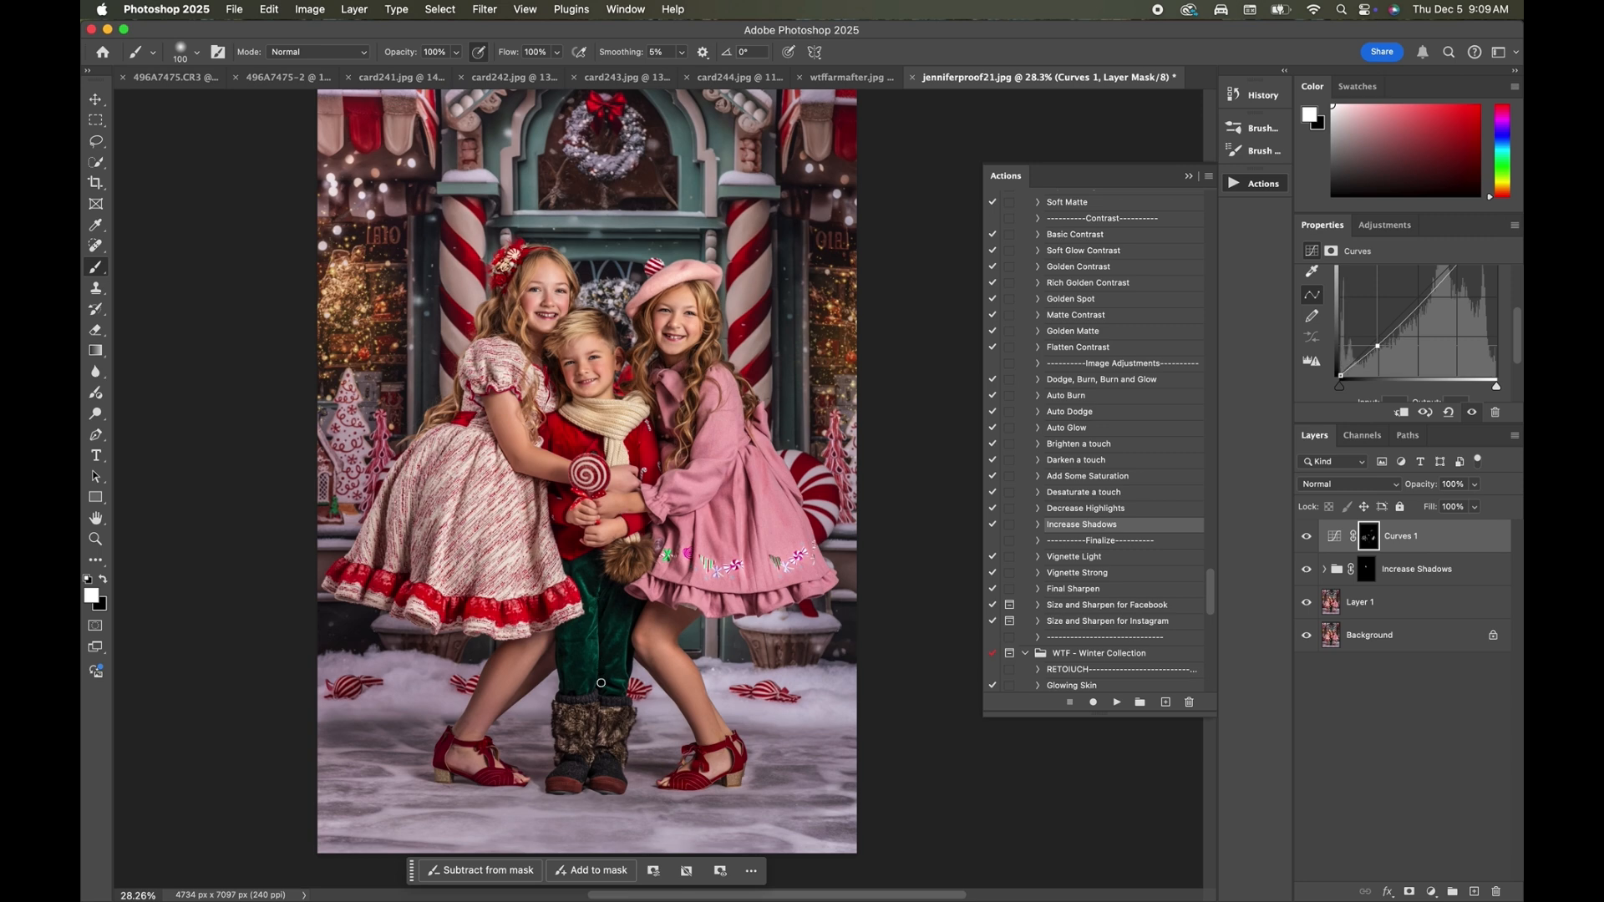
Add a second Curves adjustment layer, raise its midtones slightly, and invert its mask to black.
{"action": "left_click", "coordinate": [353, 9]}
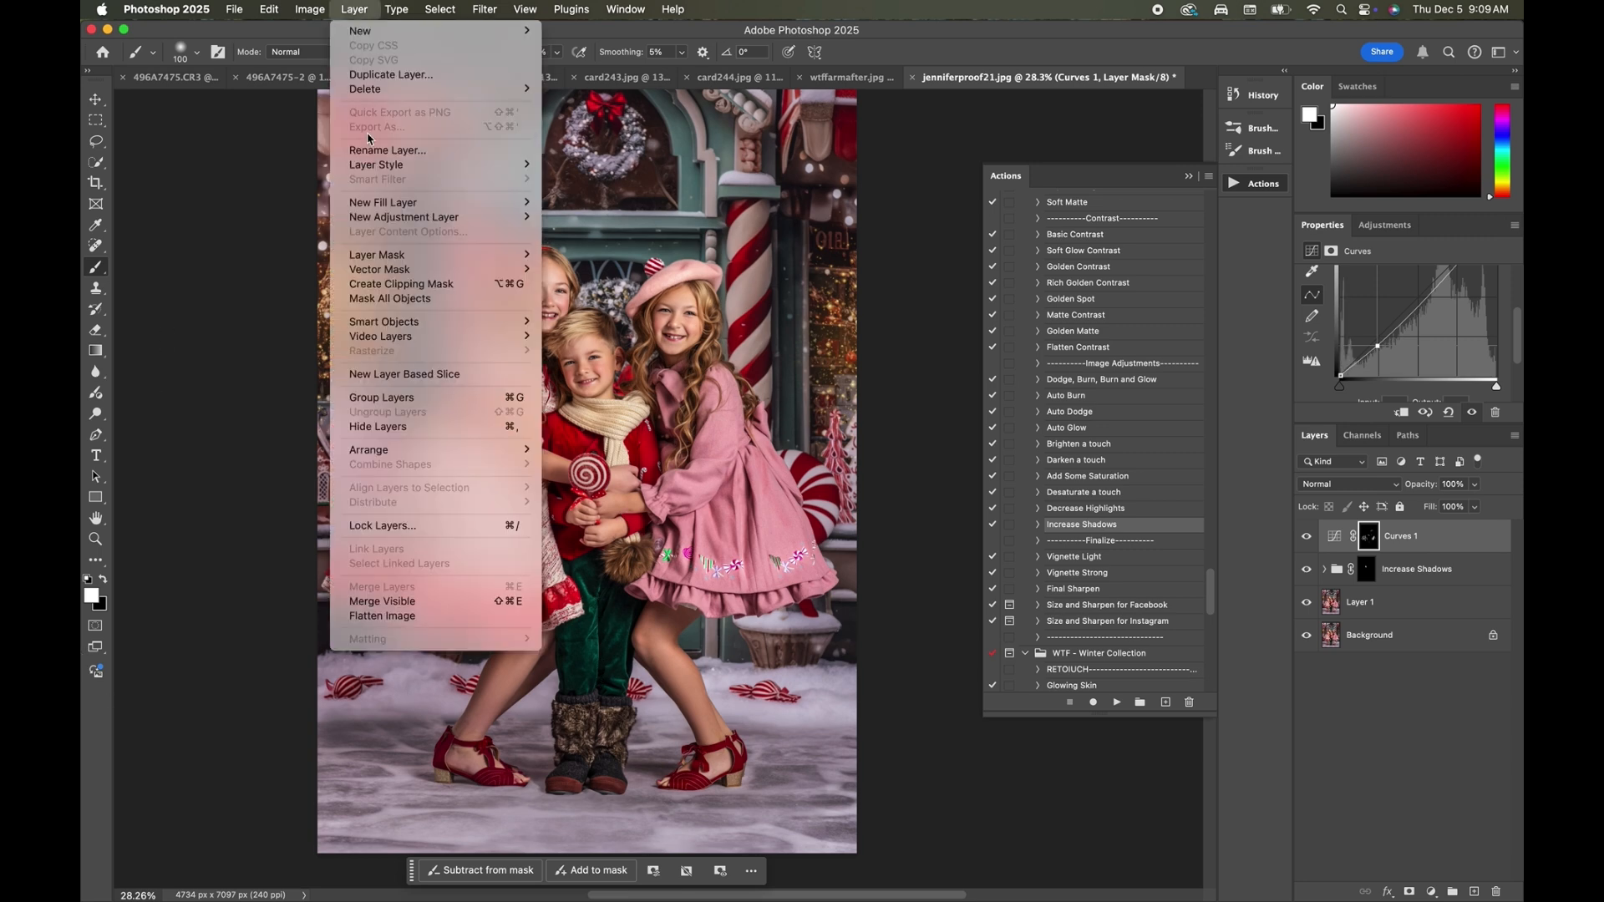
{"action": "mouse_move", "coordinate": [512, 219]}
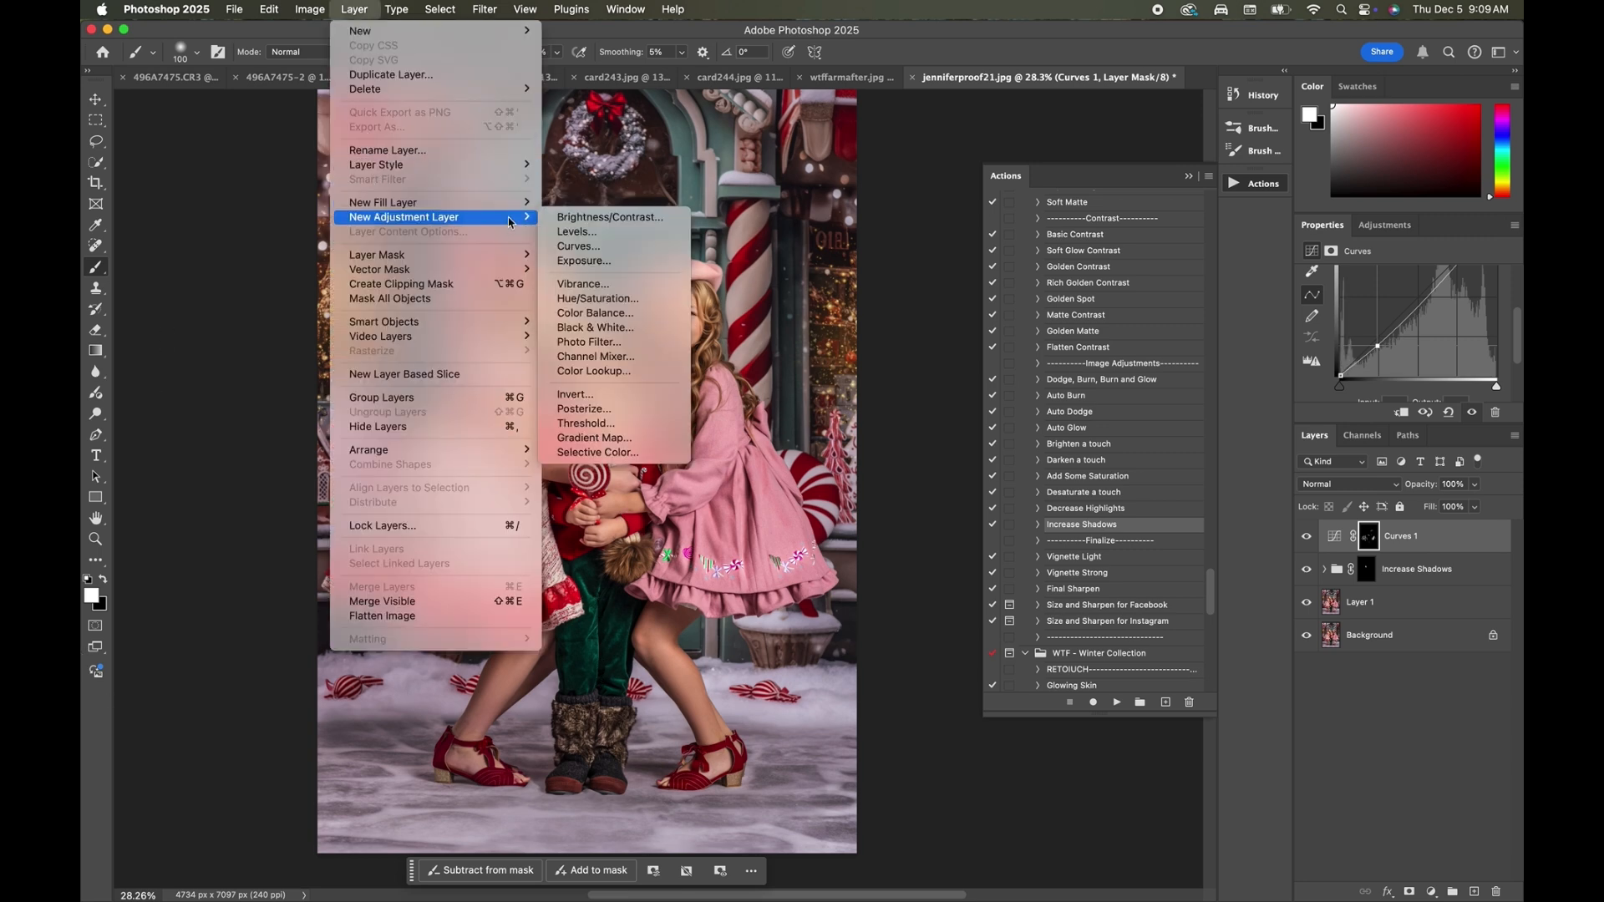
{"action": "left_click", "coordinate": [574, 244]}
{"action": "left_click", "coordinate": [942, 404]}
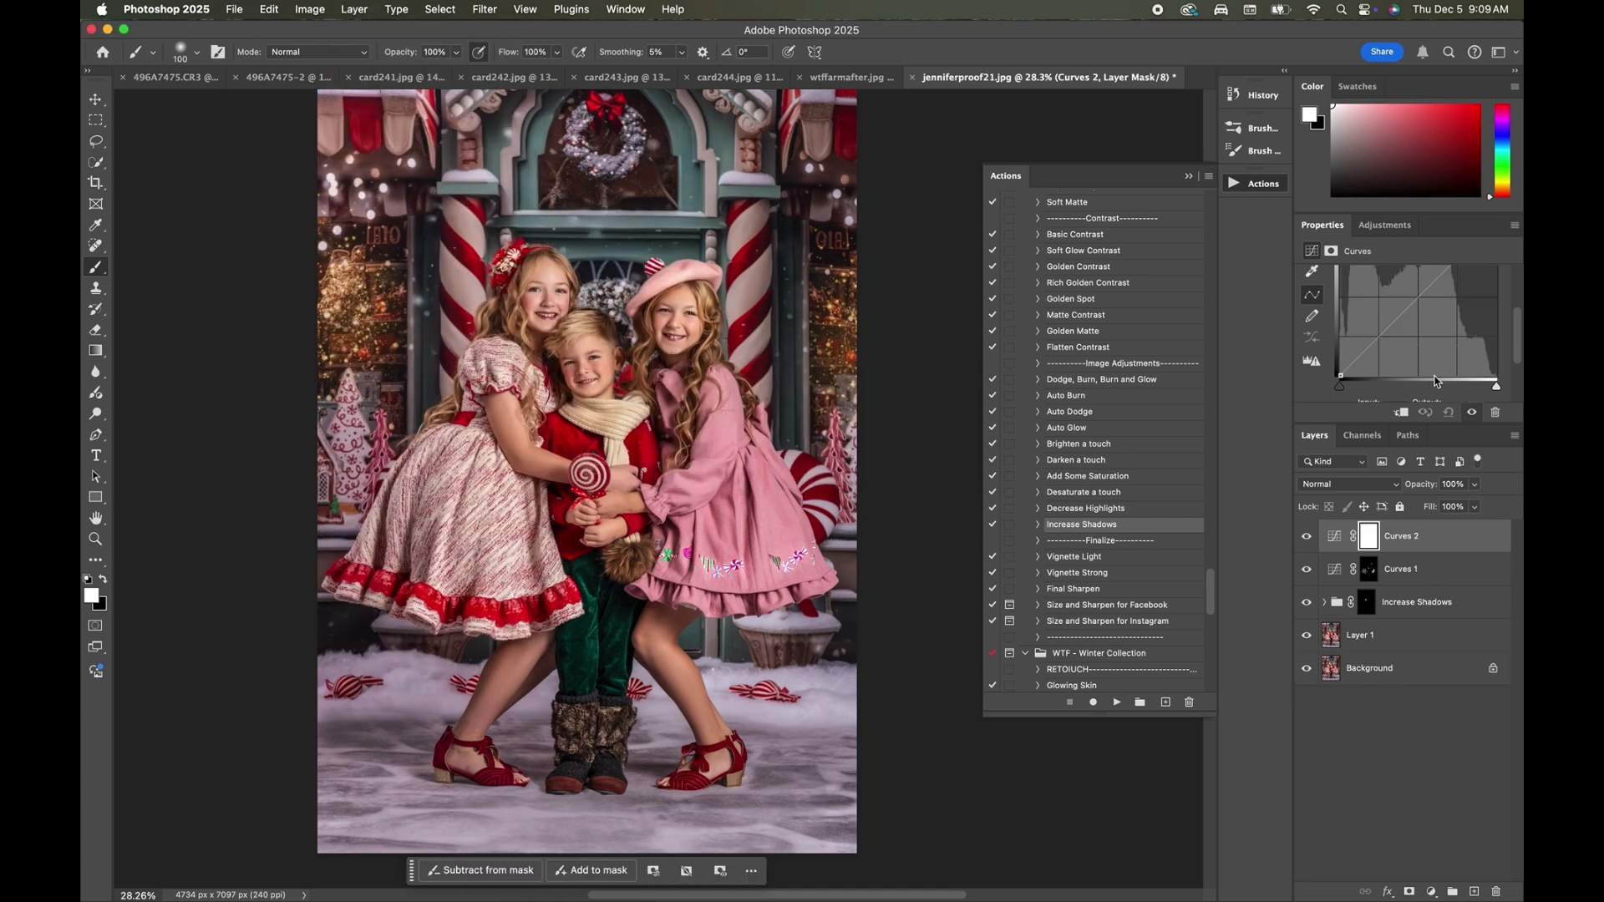
{"action": "left_click_drag", "start_coordinate": [1419, 349], "coordinate": [1412, 343]}
{"action": "key", "text": "super+i"}
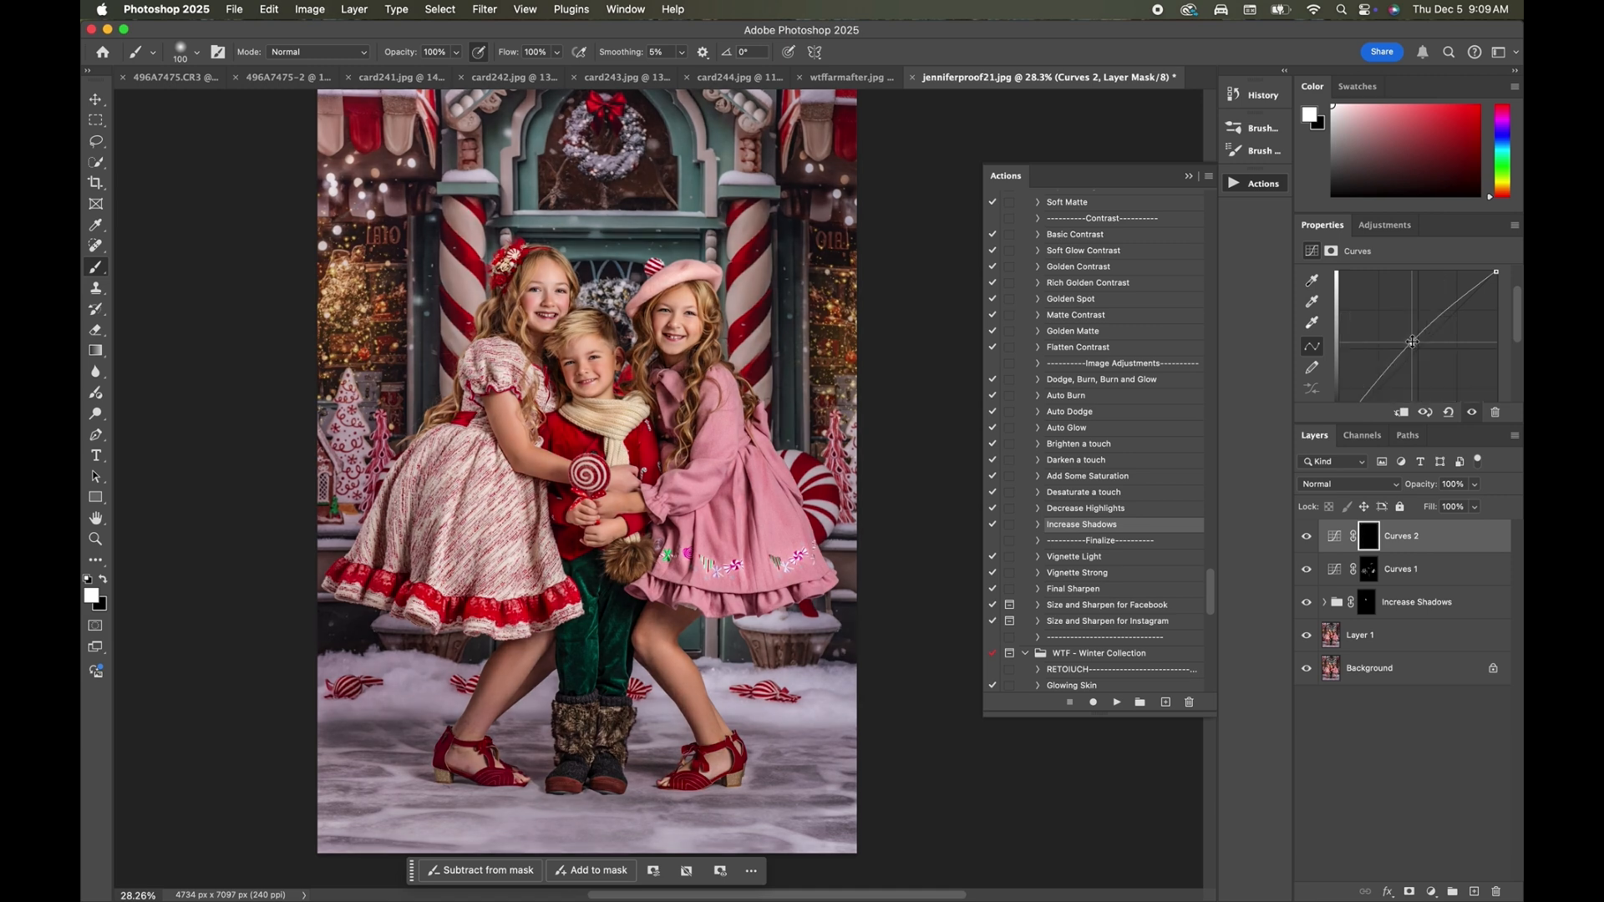
Paint the brightening curve onto the girls' hair and the pink dress's folds with a 100 px white brush.
{"action": "mouse_move", "coordinate": [507, 303]}
{"action": "left_mouse_down"}
{"action": "mouse_move", "coordinate": [518, 288]}
{"action": "mouse_move", "coordinate": [503, 322]}
{"action": "left_mouse_up"}
{"action": "mouse_move", "coordinate": [646, 298]}
{"action": "left_mouse_down"}
{"action": "mouse_move", "coordinate": [660, 298]}
{"action": "mouse_move", "coordinate": [645, 299]}
{"action": "mouse_move", "coordinate": [635, 360]}
{"action": "left_mouse_up"}
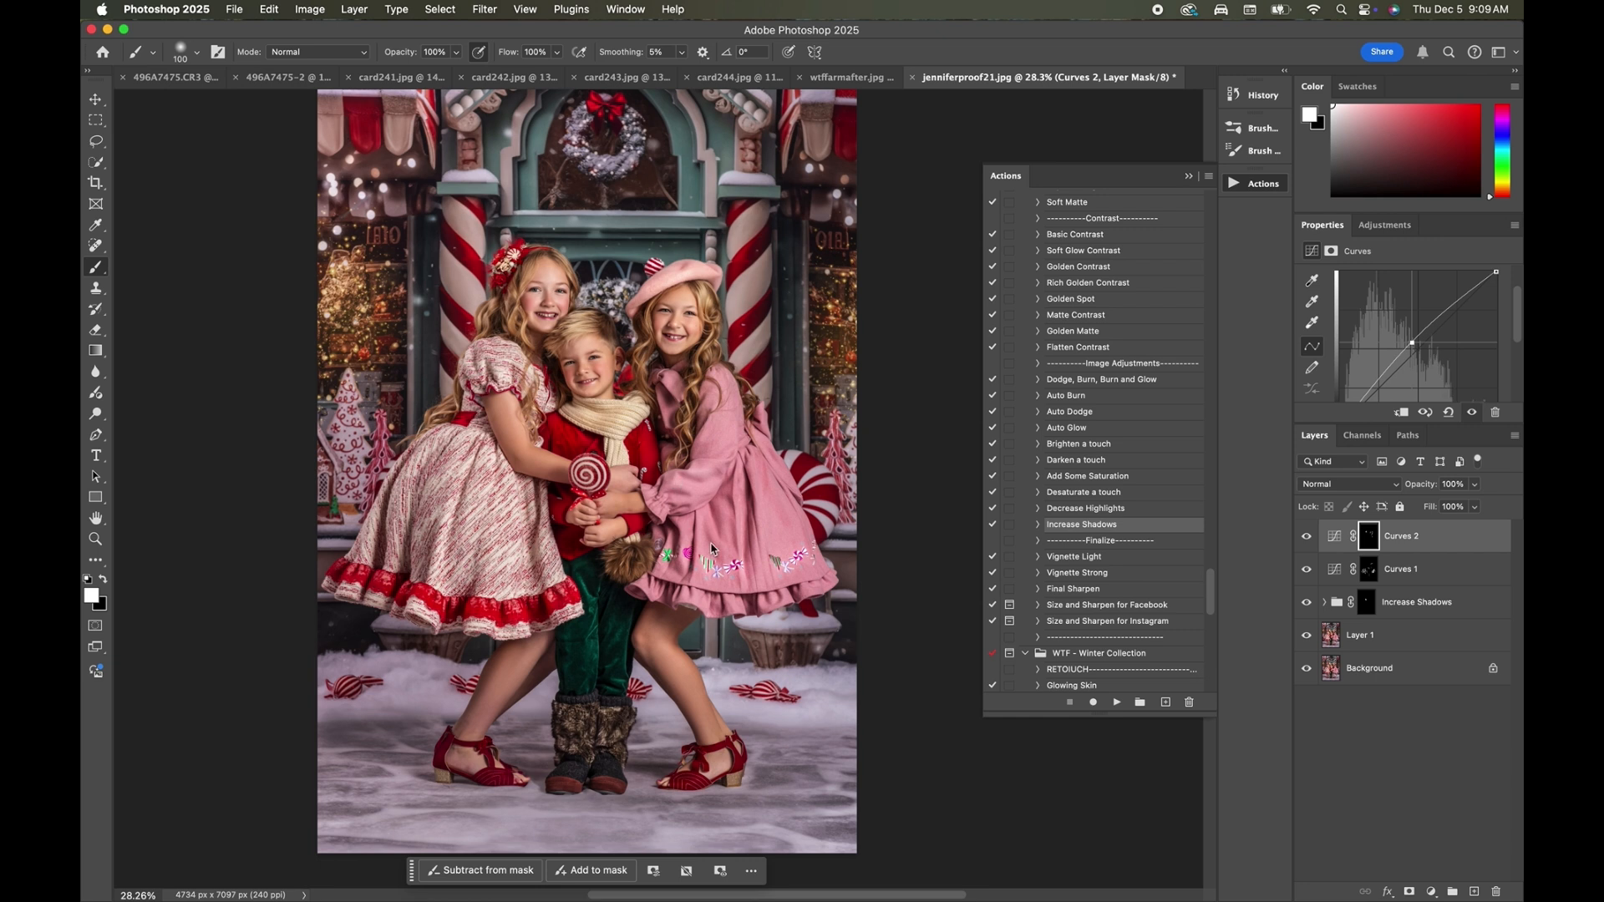
{"action": "left_click_drag", "start_coordinate": [704, 527], "coordinate": [699, 571]}
{"action": "left_click_drag", "start_coordinate": [734, 485], "coordinate": [735, 574]}
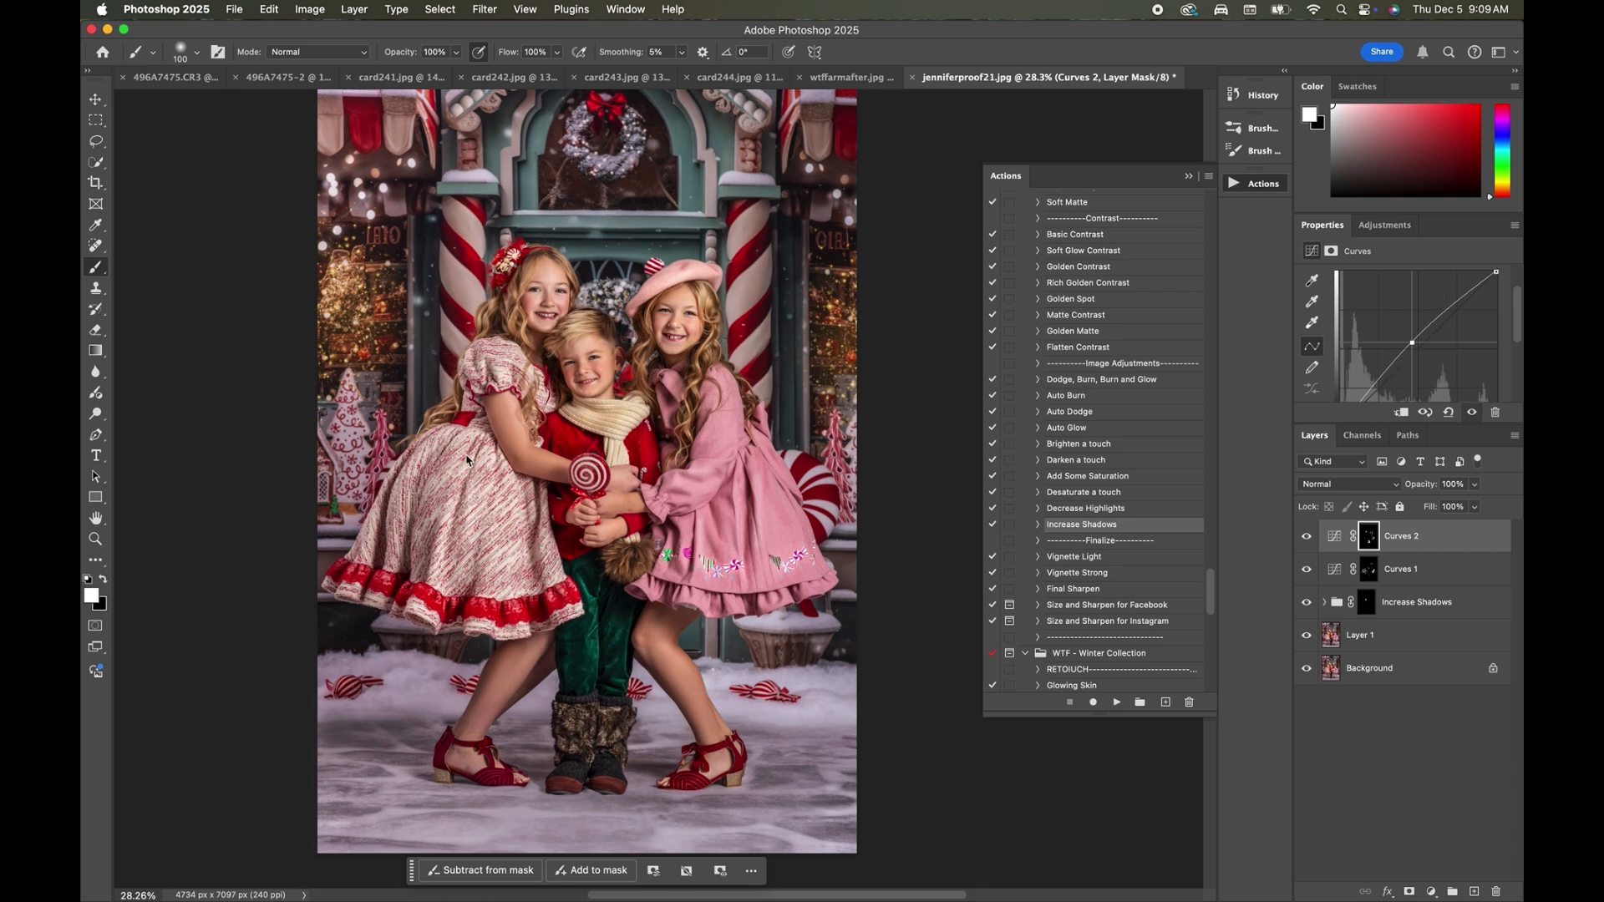
Brighten the glowing shop window behind the girl in the red-and-white dress with a 2200 px brush, and set the Curves 2 opacity to 85%.
{"action": "key", "text": "bracketright"}
{"action": "key", "text": "bracketright"}
{"action": "key", "text": "bracketright"}
{"action": "key", "text": "bracketright"}
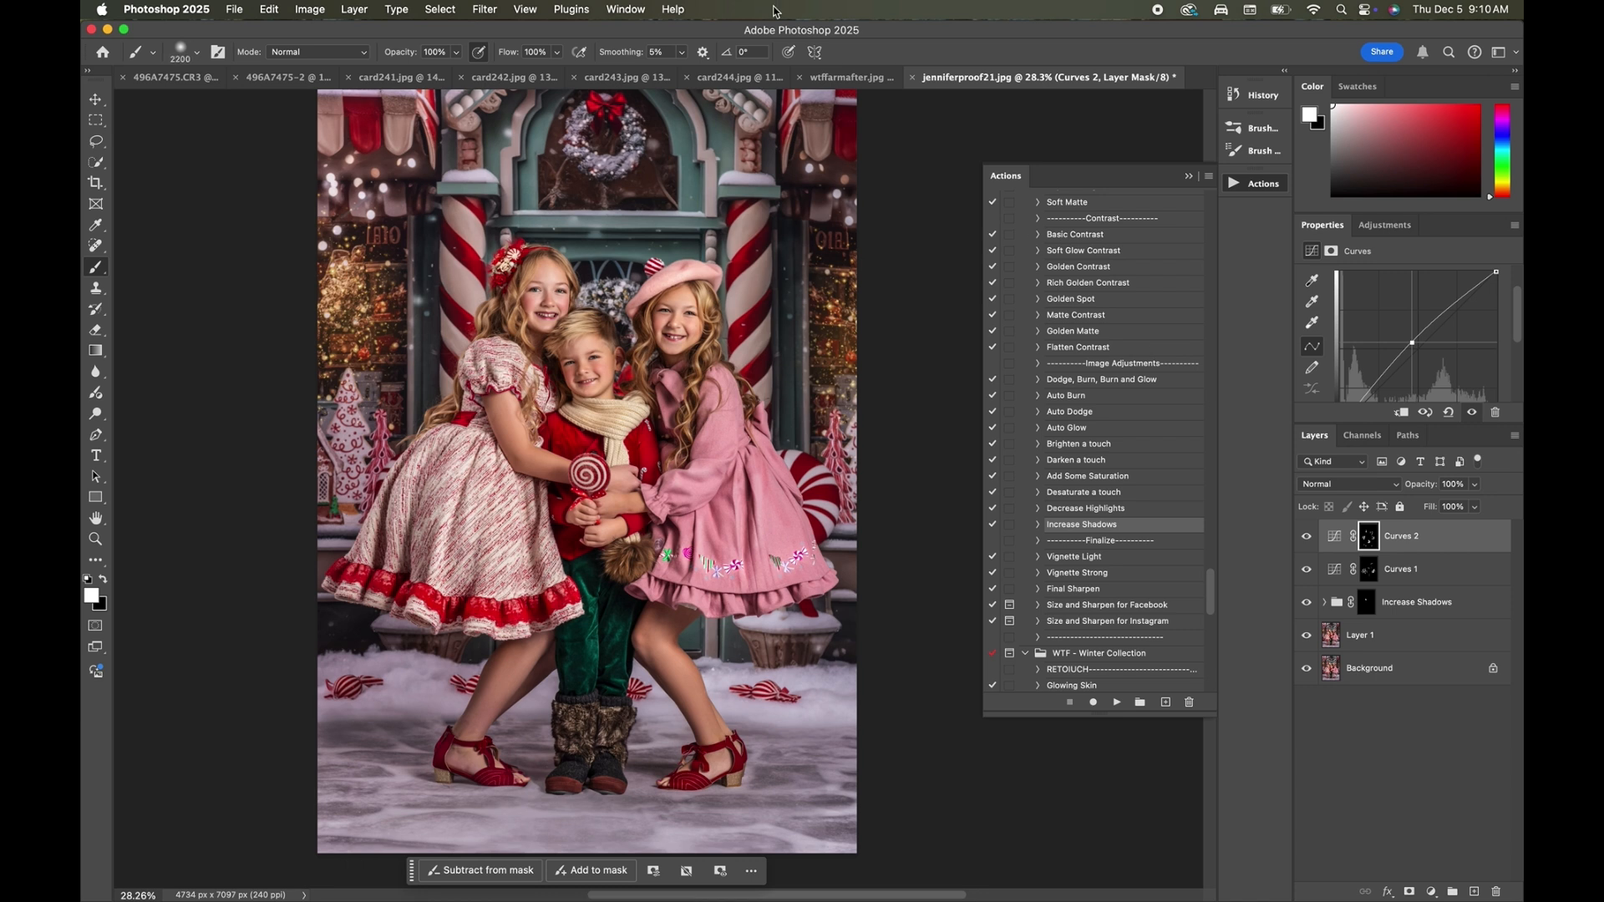
{"action": "left_click", "coordinate": [348, 299]}
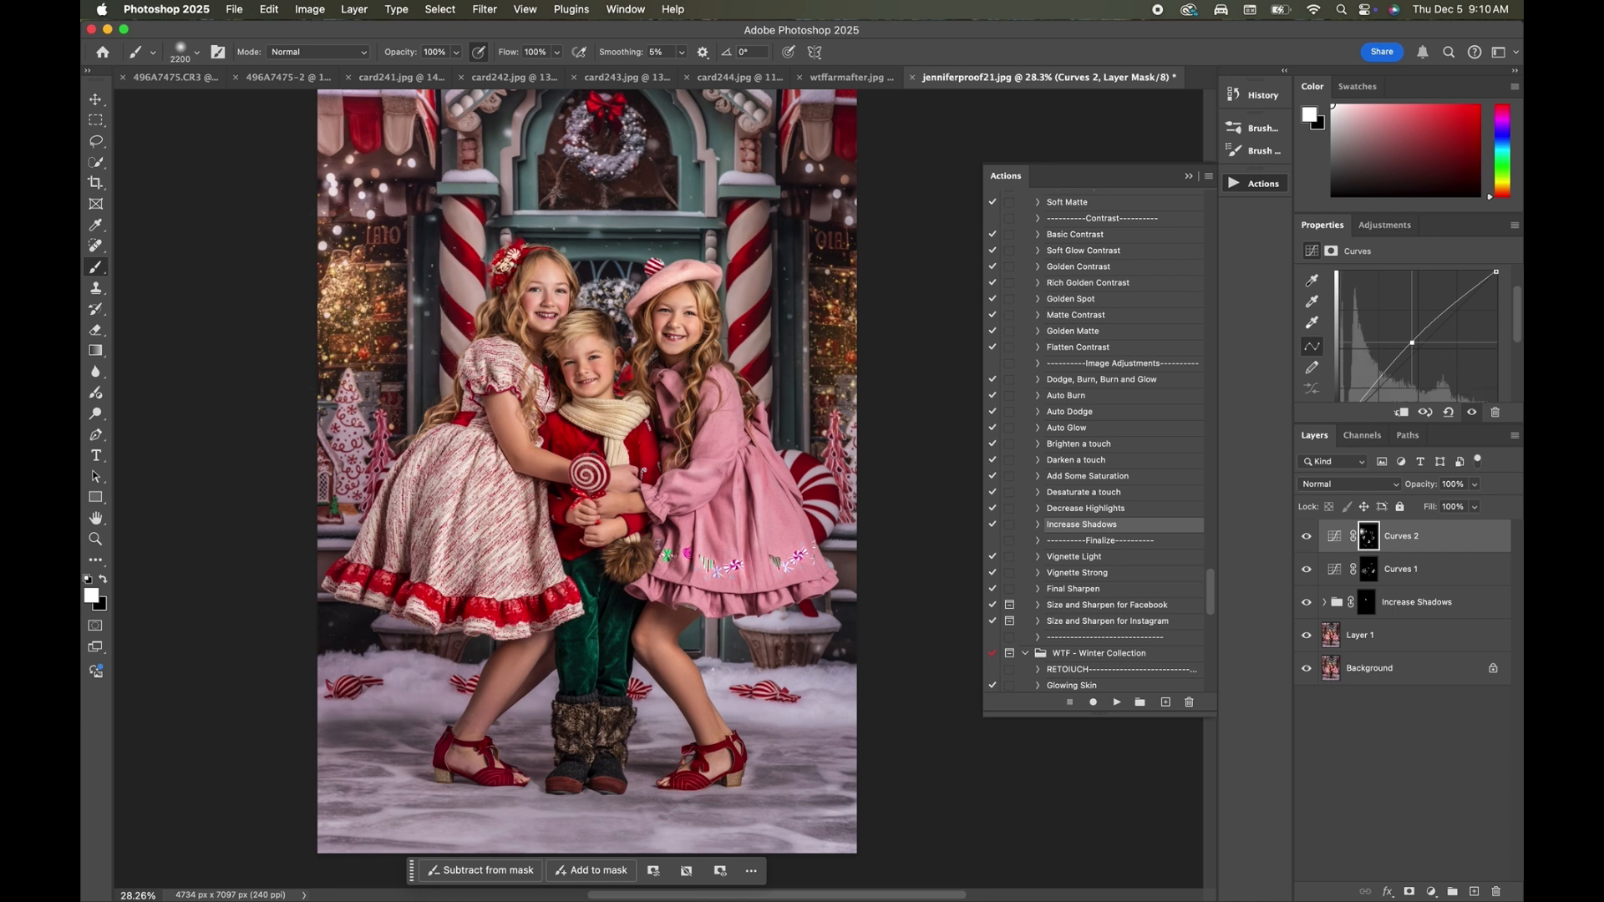
{"action": "left_click", "coordinate": [1475, 485]}
{"action": "left_click_drag", "start_coordinate": [1474, 503], "coordinate": [1465, 507]}
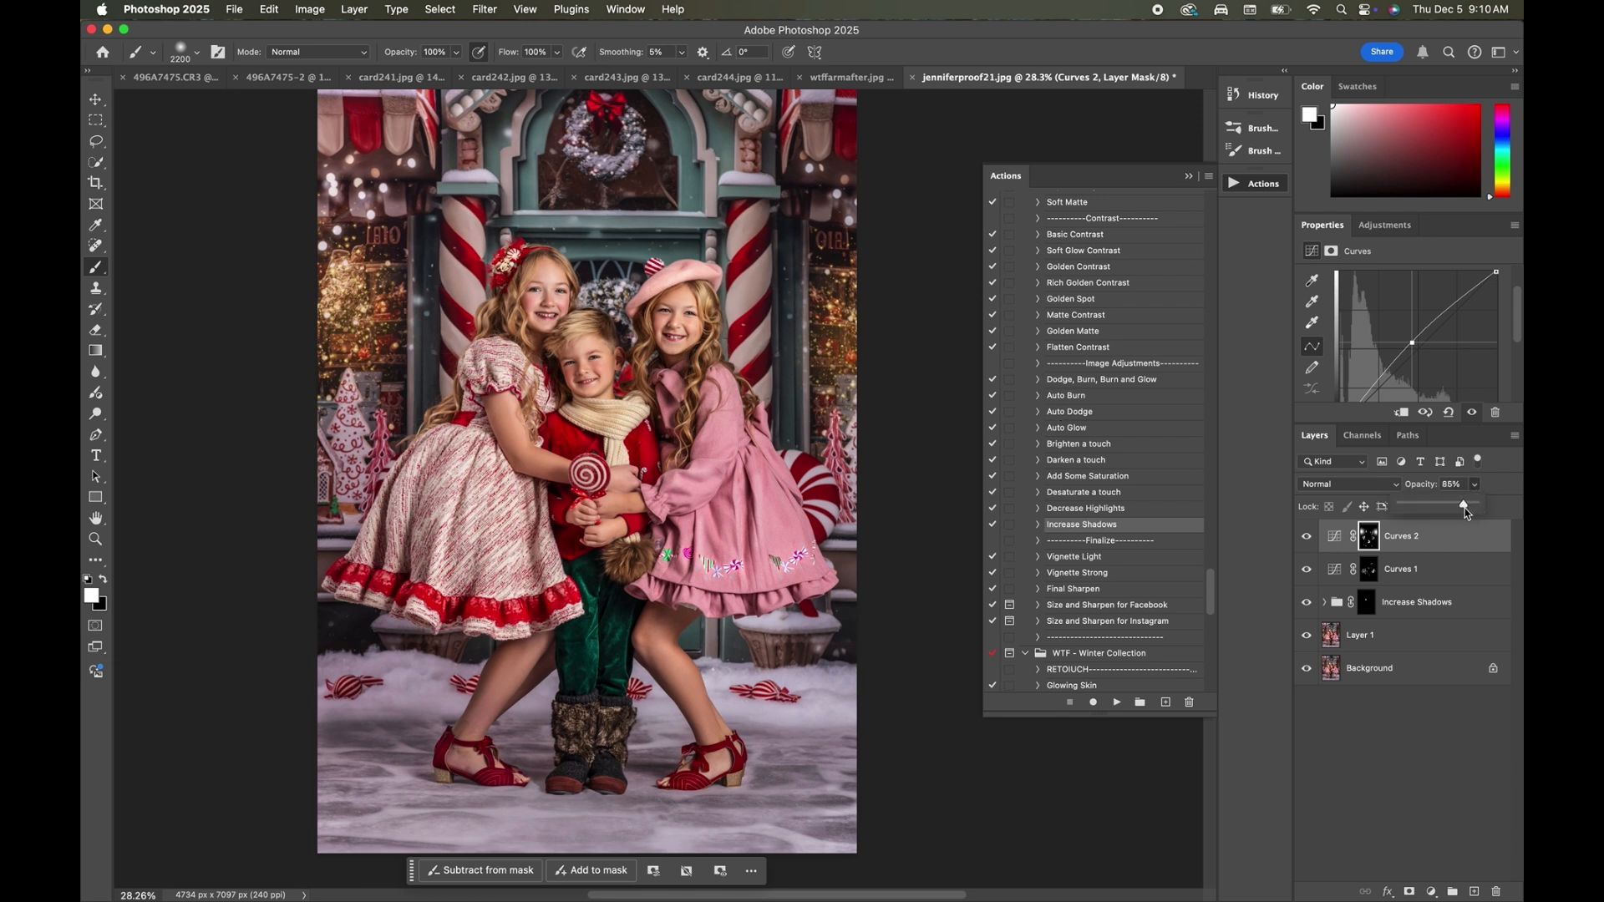
Compare the portrait with and without the Curves 2 brightening by toggling that layer's visibility.
{"action": "left_click", "coordinate": [1306, 537]}
{"action": "left_click", "coordinate": [1307, 537]}
{"action": "left_click", "coordinate": [1306, 537]}
{"action": "left_click", "coordinate": [1306, 537]}
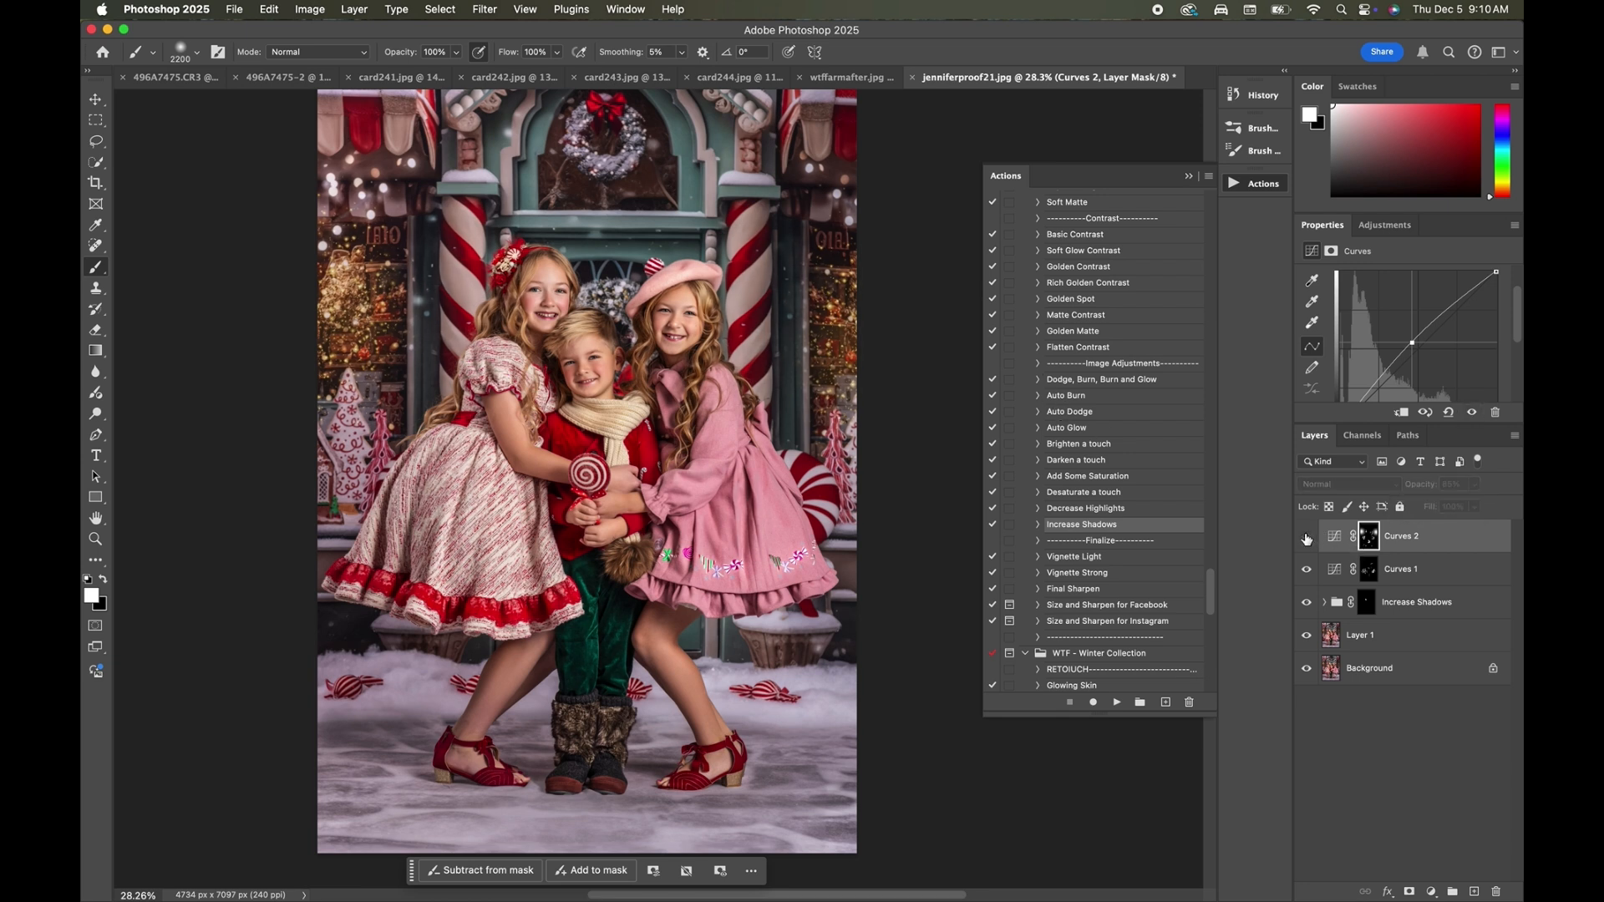
{"action": "left_click", "coordinate": [1307, 537]}
{"action": "left_click", "coordinate": [1307, 537]}
{"action": "left_click", "coordinate": [1307, 537]}
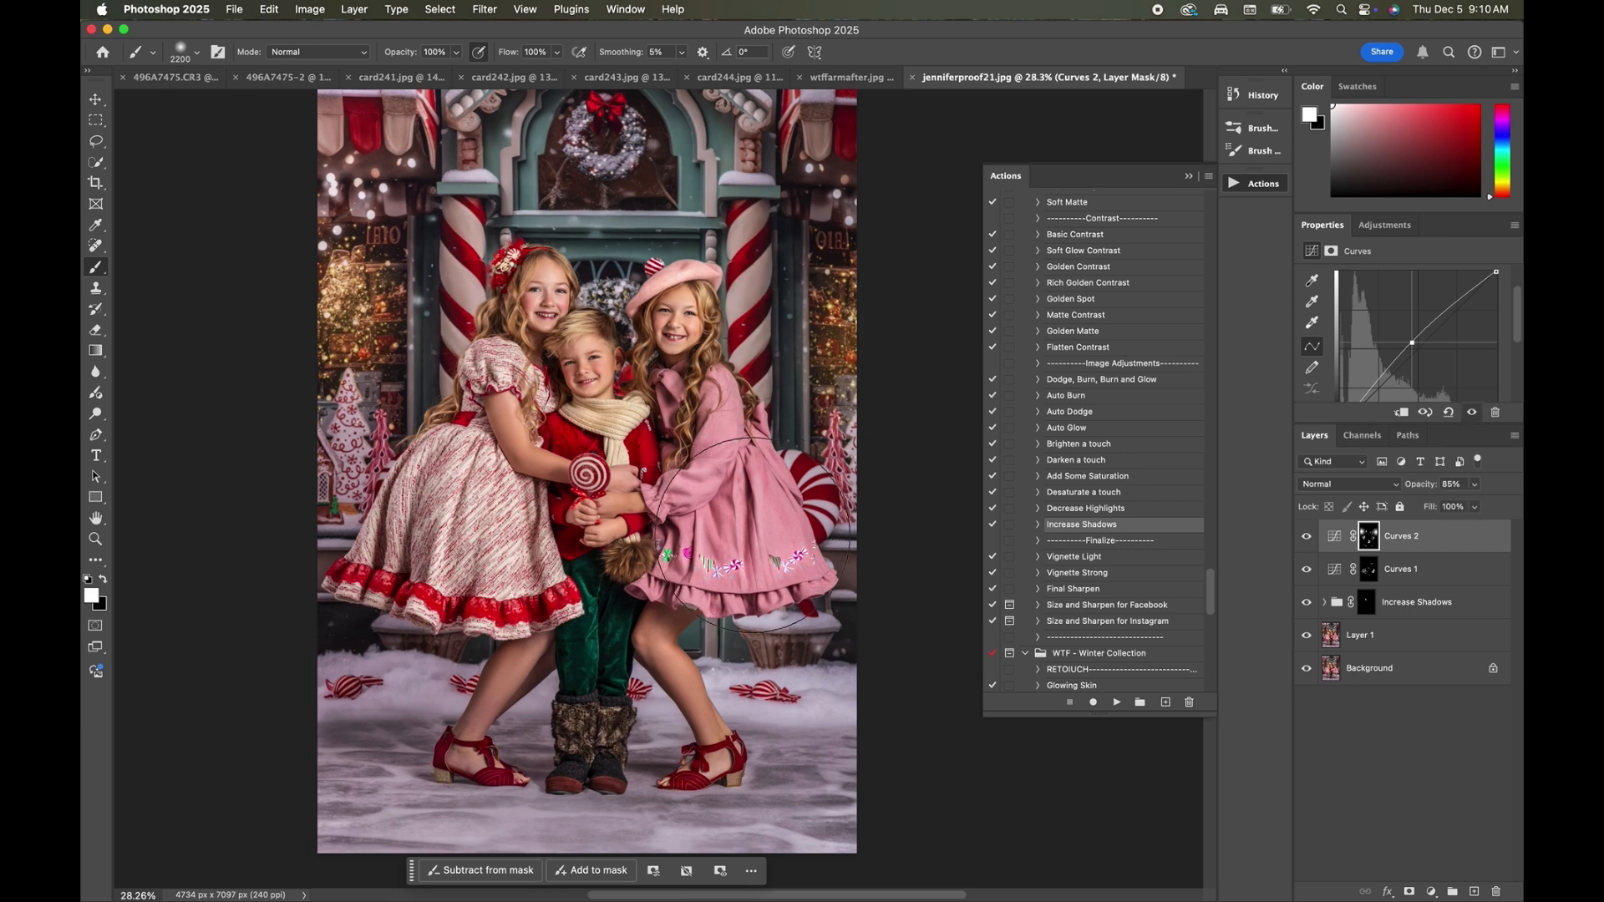
Run the Holiday Pop action from the final touches in the WTF - Winter Collection set.
{"action": "scroll", "coordinate": [751, 535], "scroll_direction": "down", "scroll_amount": 3}
{"action": "scroll", "coordinate": [1107, 504], "scroll_direction": "down", "scroll_amount": 1}
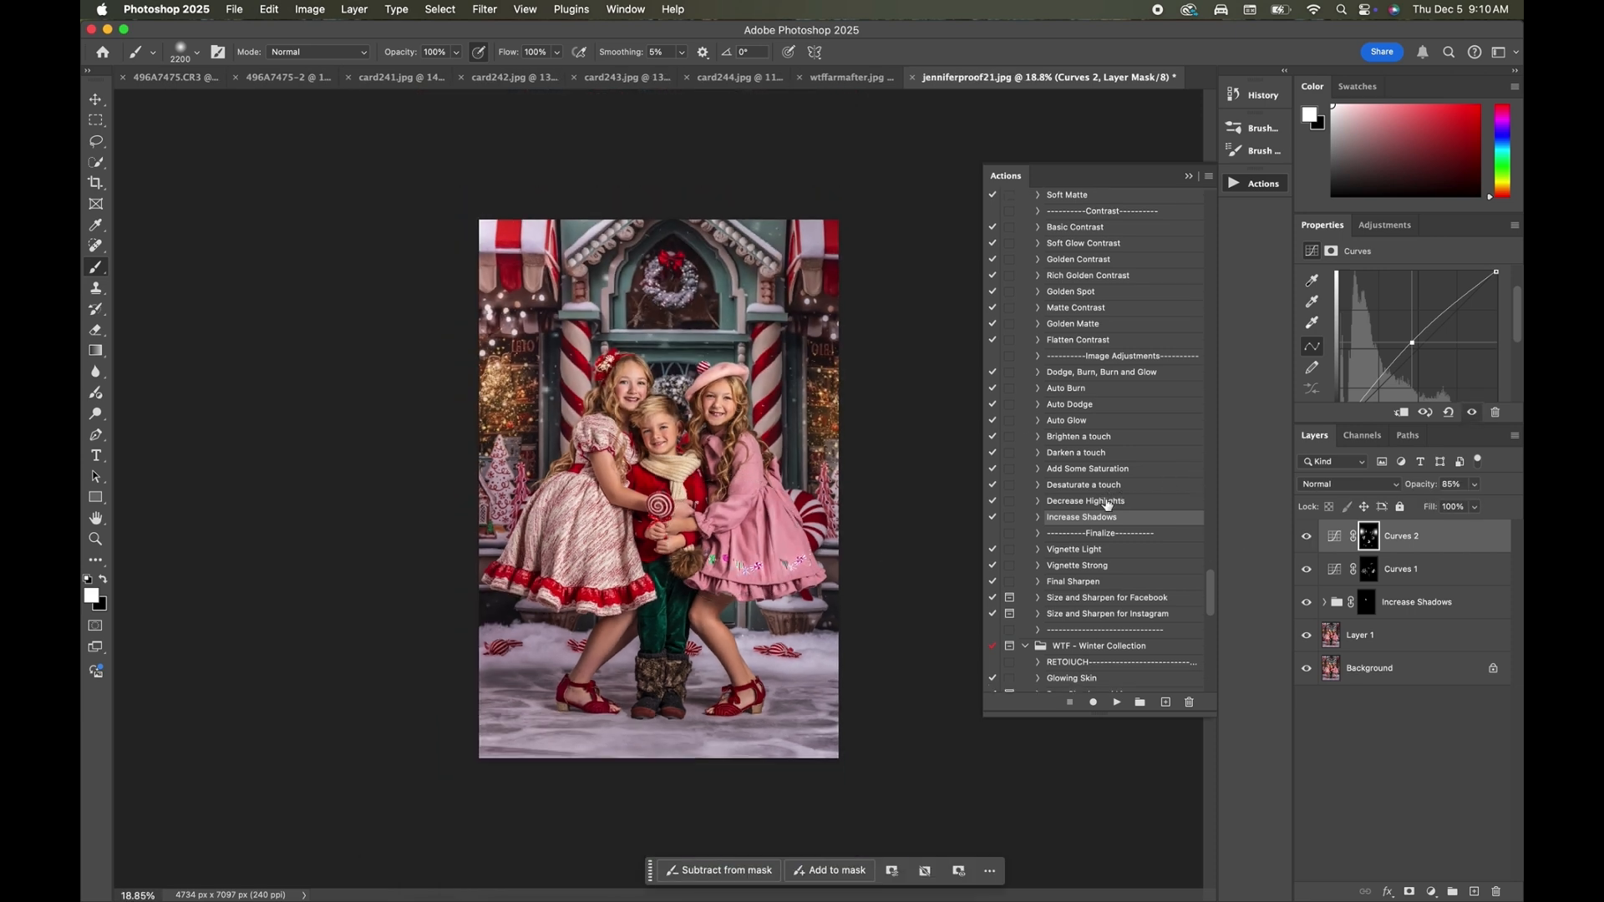
{"action": "scroll", "coordinate": [1107, 504], "scroll_direction": "down", "scroll_amount": 5}
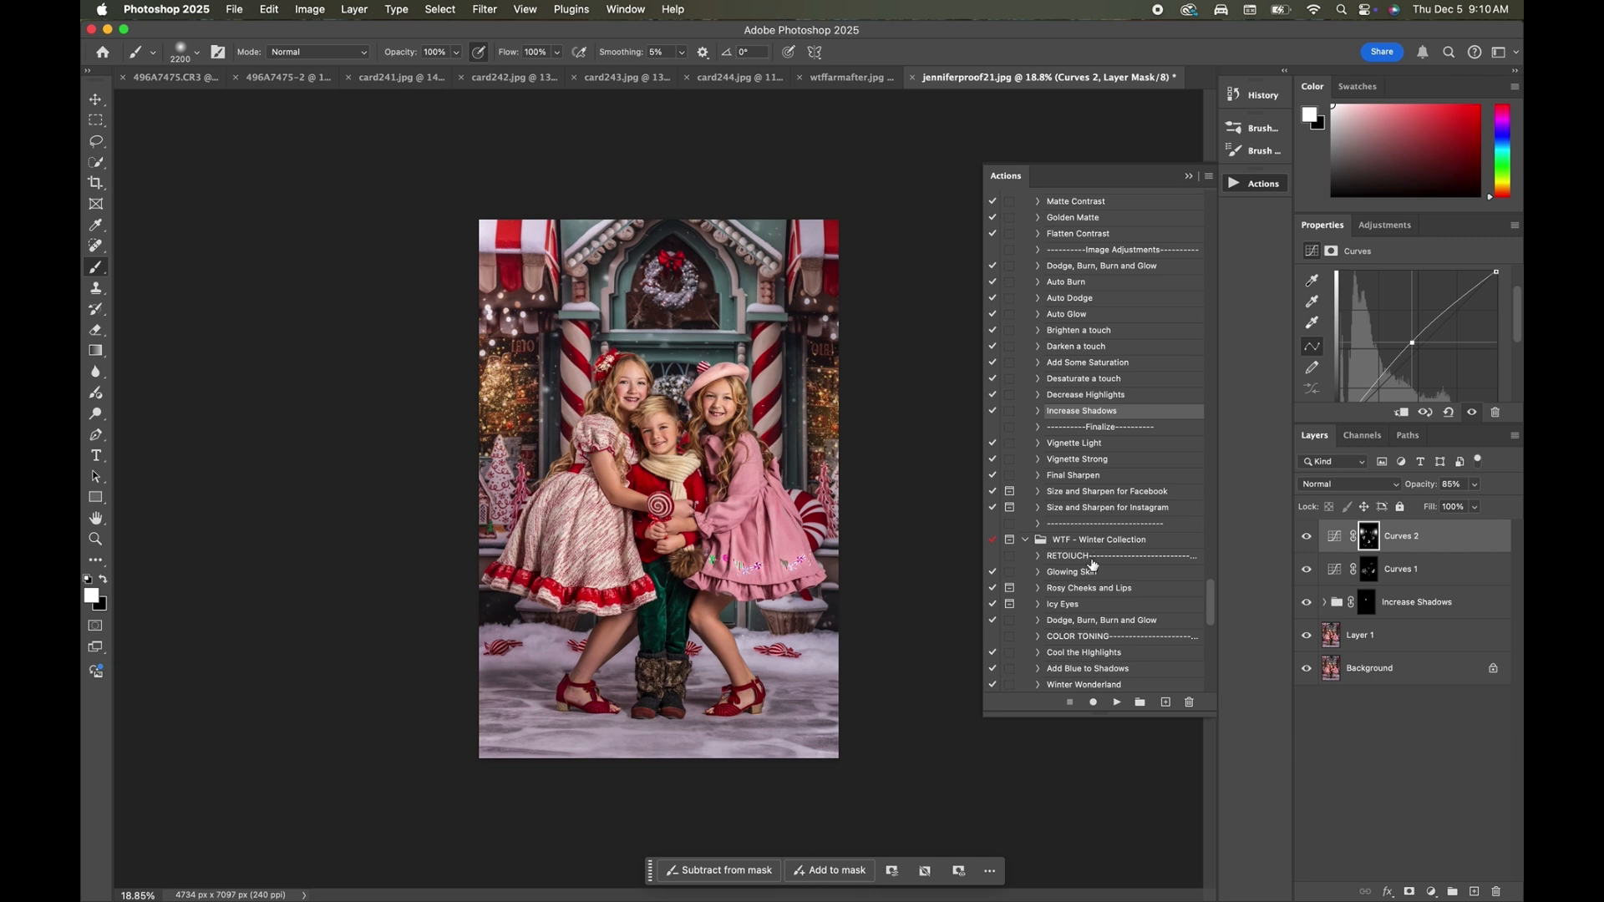
{"action": "scroll", "coordinate": [1092, 564], "scroll_direction": "down", "scroll_amount": 4}
{"action": "scroll", "coordinate": [1093, 564], "scroll_direction": "down", "scroll_amount": 6}
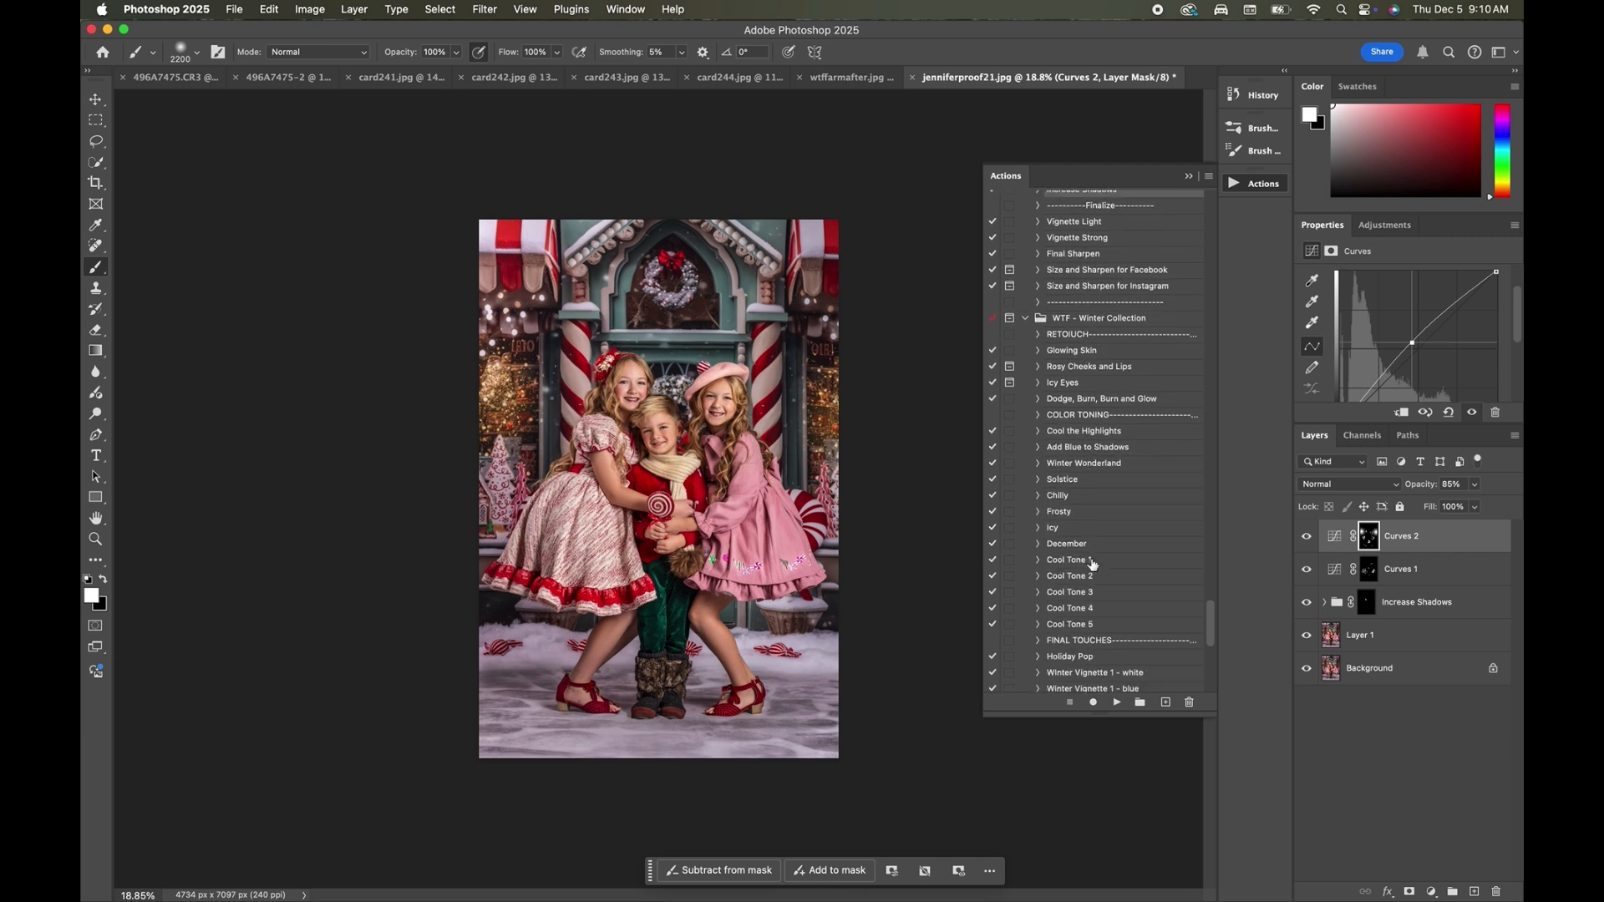
{"action": "scroll", "coordinate": [1093, 564], "scroll_direction": "down", "scroll_amount": 5}
{"action": "left_click", "coordinate": [1081, 545]}
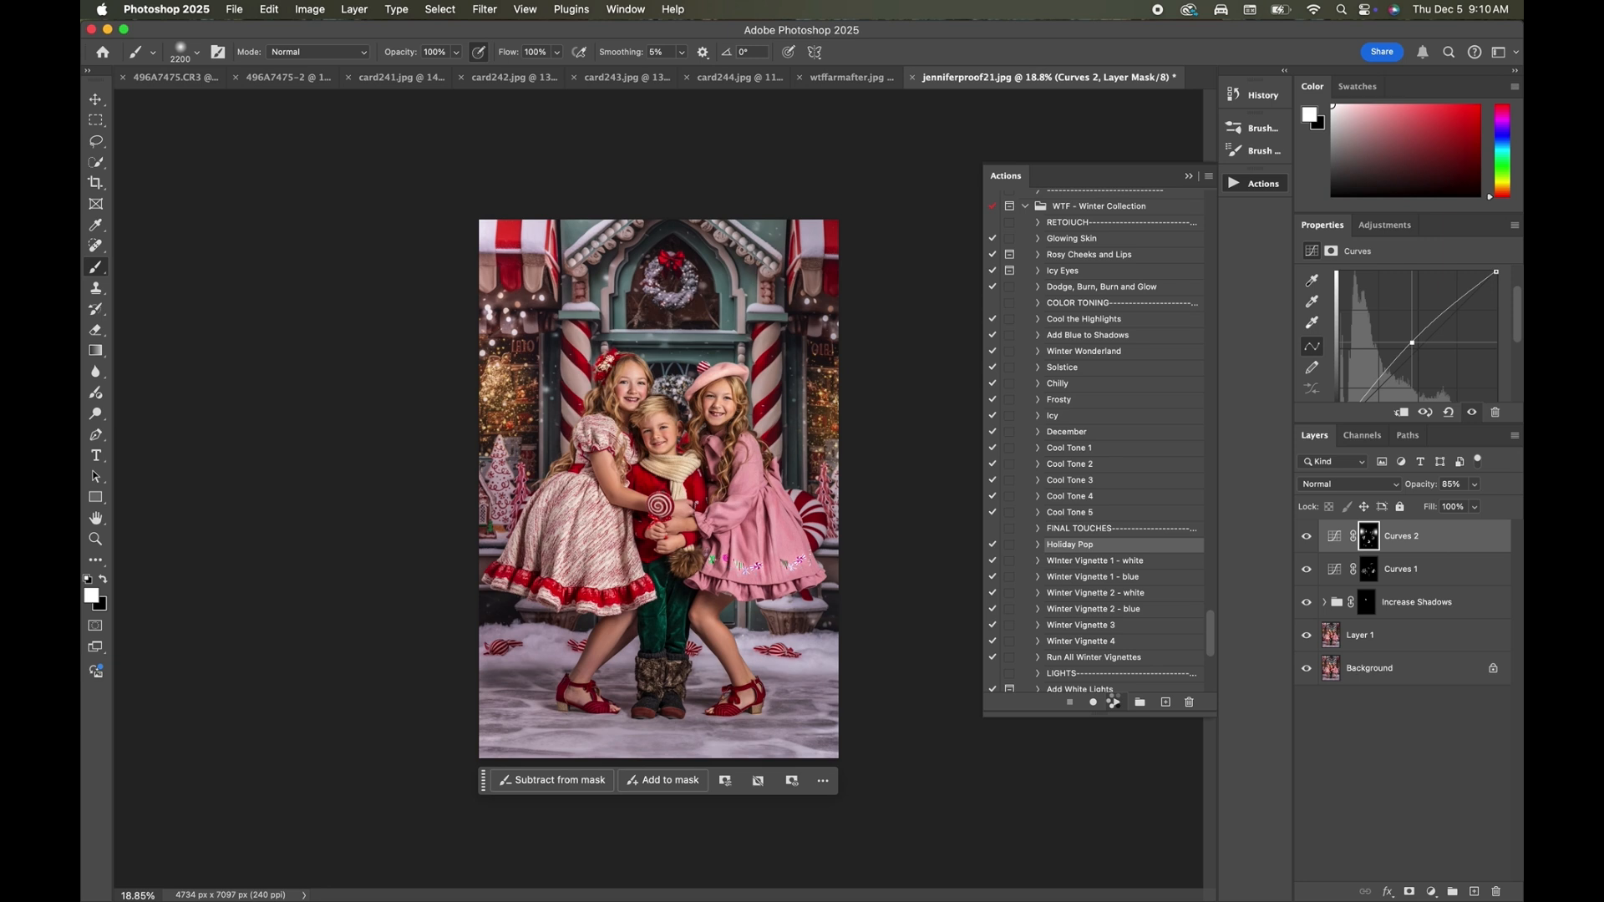
{"action": "left_click", "coordinate": [1114, 703]}
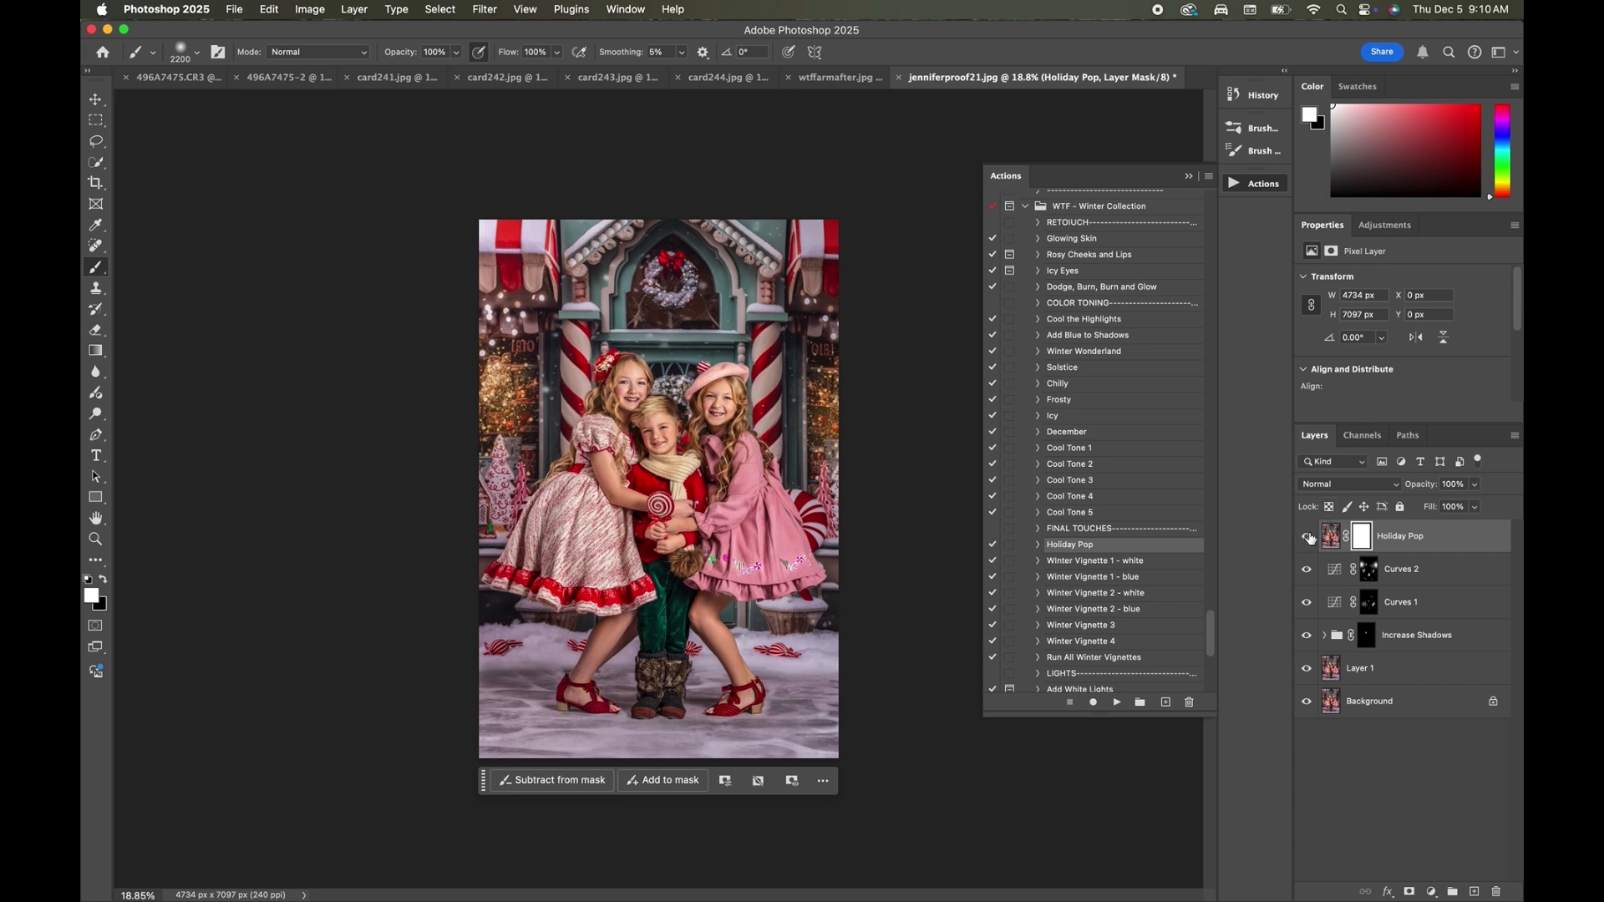
Compare the image with and without the Holiday Pop layer, both in full view and close up on the children.
{"action": "left_click", "coordinate": [1309, 536]}
{"action": "left_click", "coordinate": [1308, 536]}
{"action": "left_click", "coordinate": [1308, 537]}
{"action": "left_click", "coordinate": [1308, 536]}
{"action": "left_click", "coordinate": [1308, 537]}
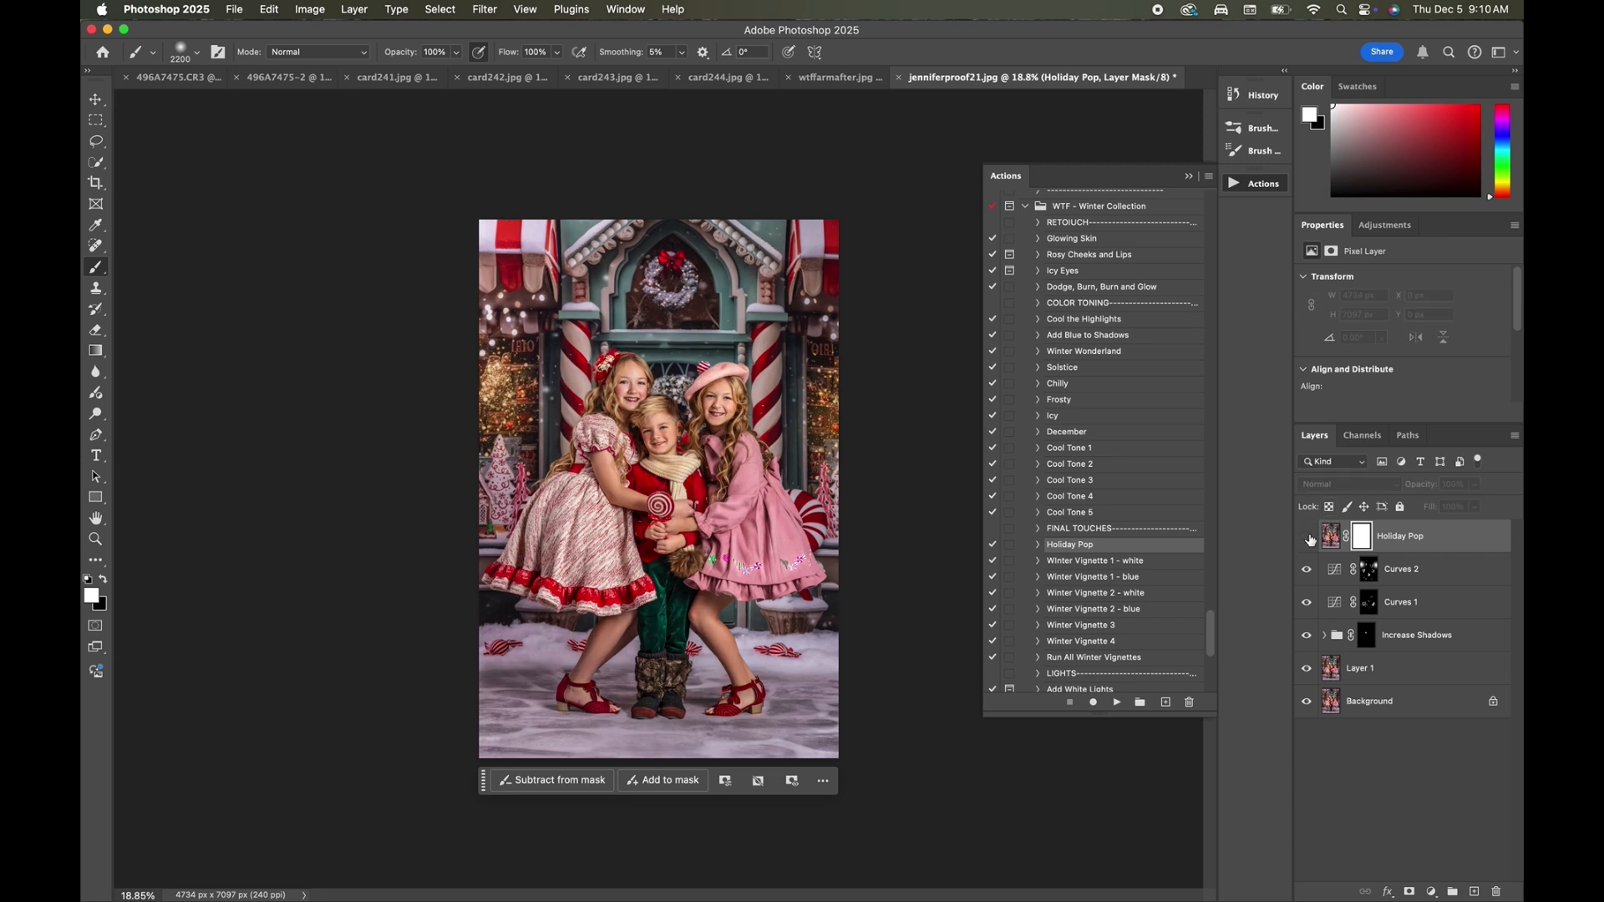
{"action": "left_click", "coordinate": [1308, 537]}
{"action": "scroll", "coordinate": [974, 475], "scroll_direction": "up", "scroll_amount": 5}
{"action": "scroll", "coordinate": [974, 475], "scroll_direction": "up", "scroll_amount": 4}
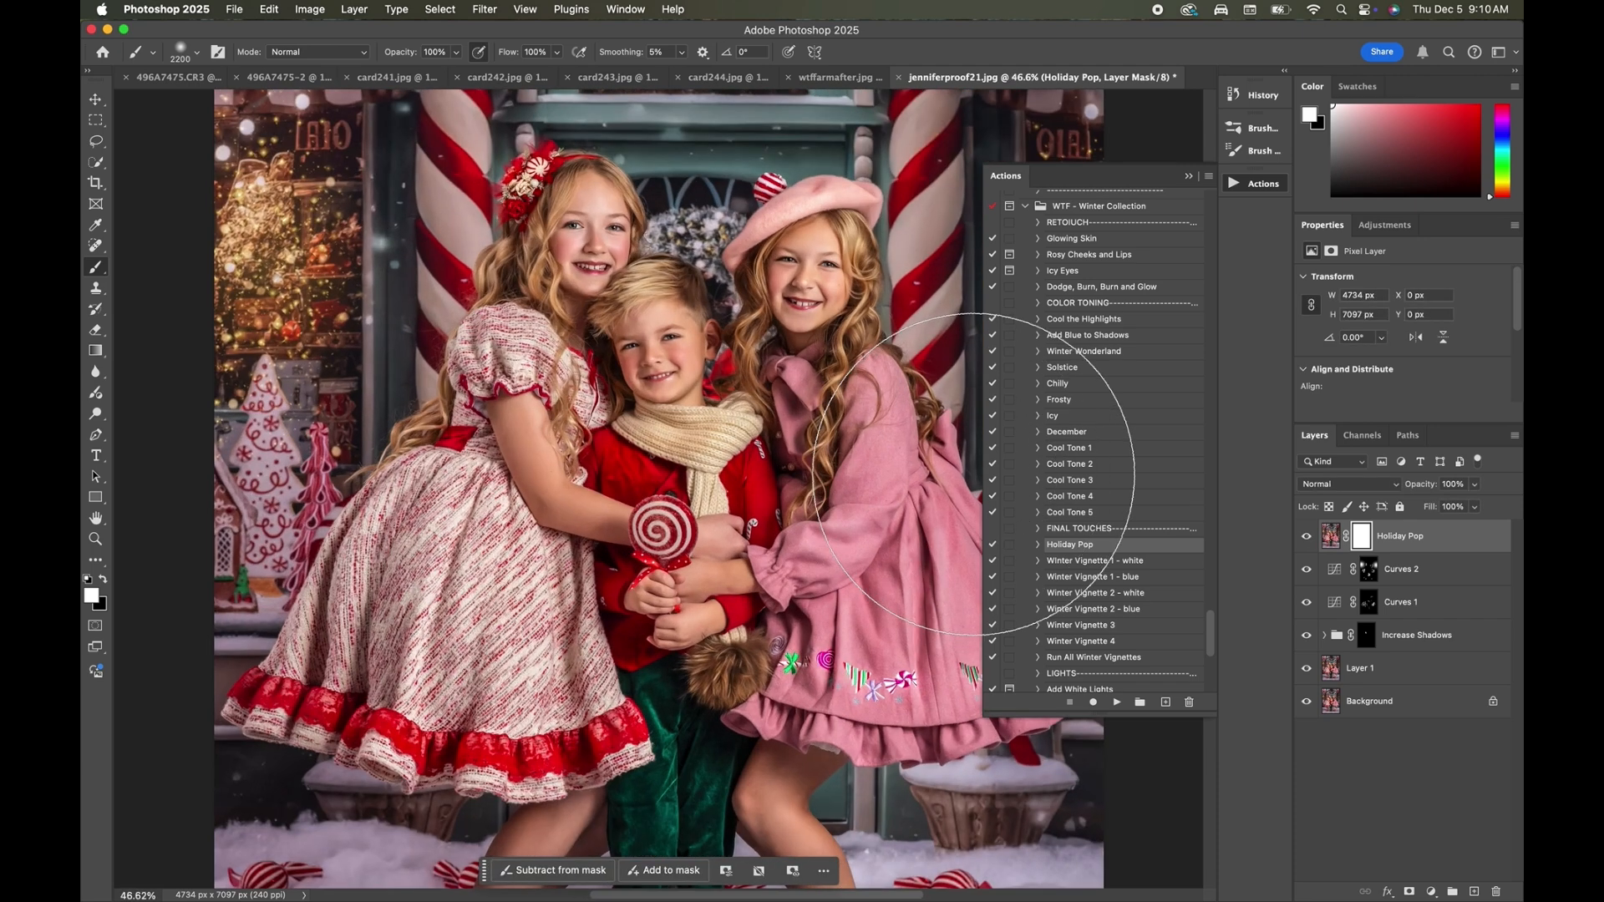
{"action": "left_click", "coordinate": [1308, 536]}
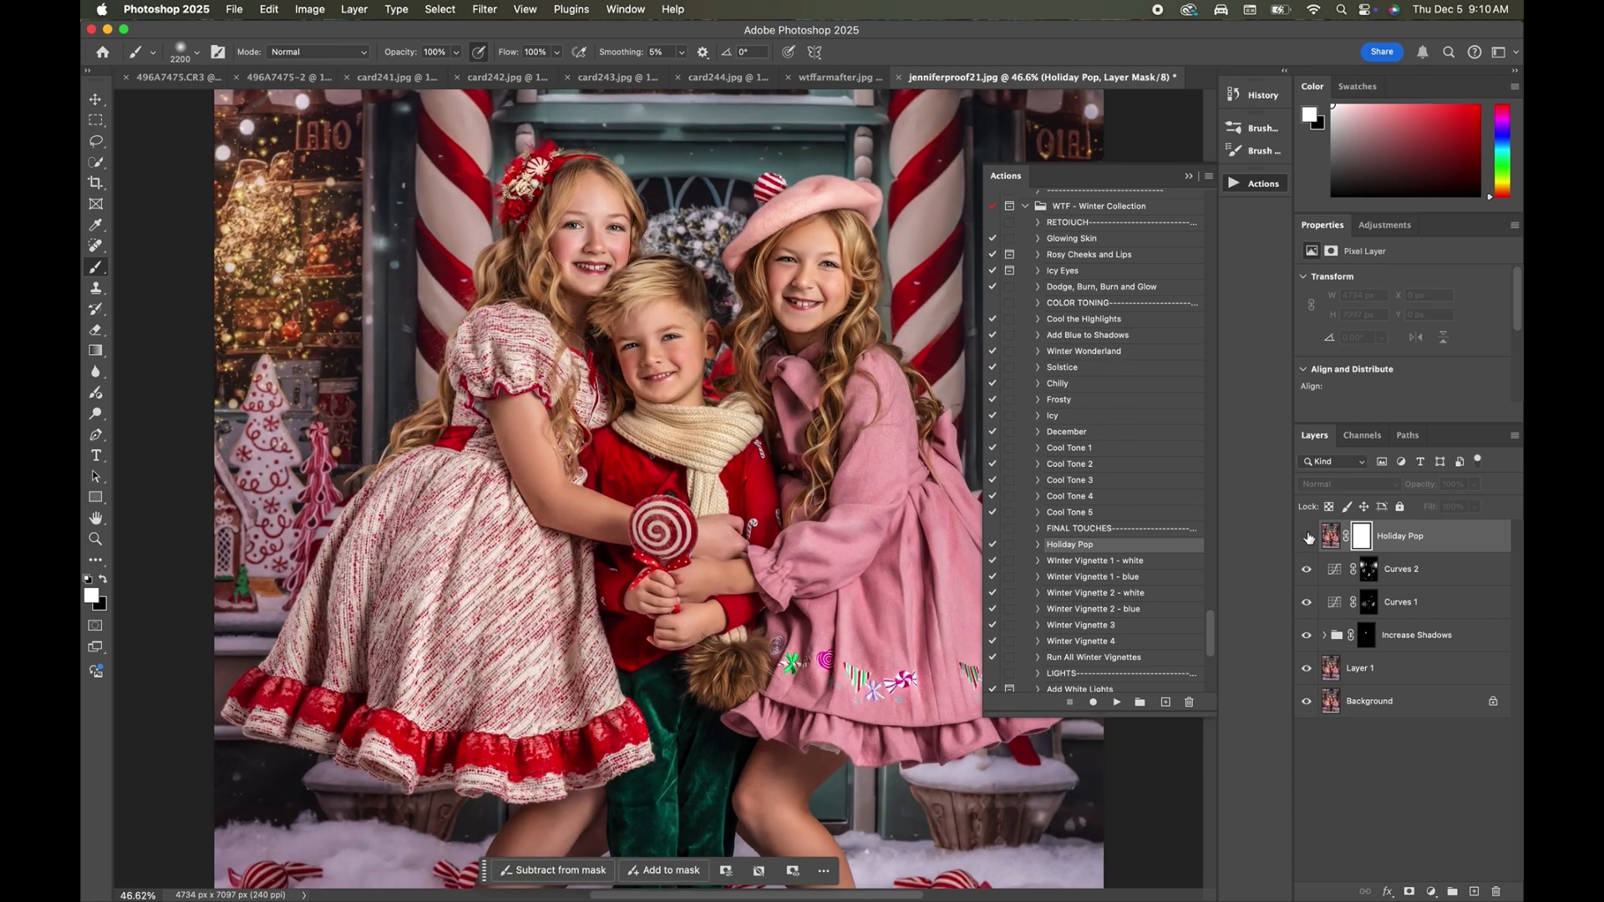
{"action": "left_click", "coordinate": [1308, 537]}
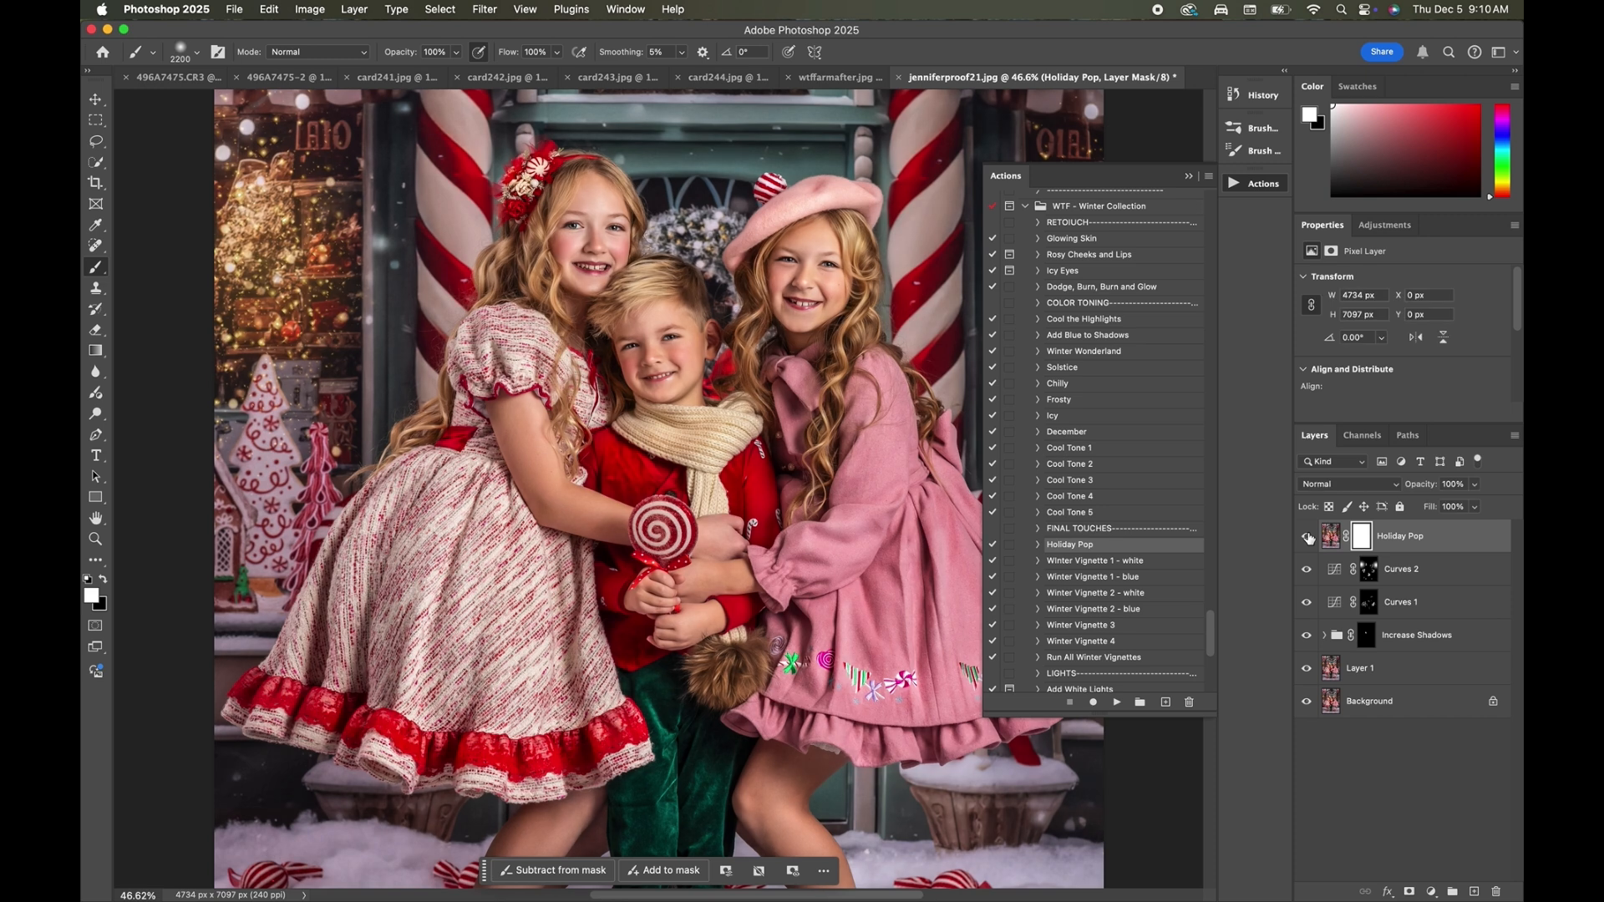
{"action": "left_click", "coordinate": [1308, 537]}
{"action": "left_click", "coordinate": [1308, 537]}
{"action": "scroll", "coordinate": [781, 484], "scroll_direction": "down", "scroll_amount": 4}
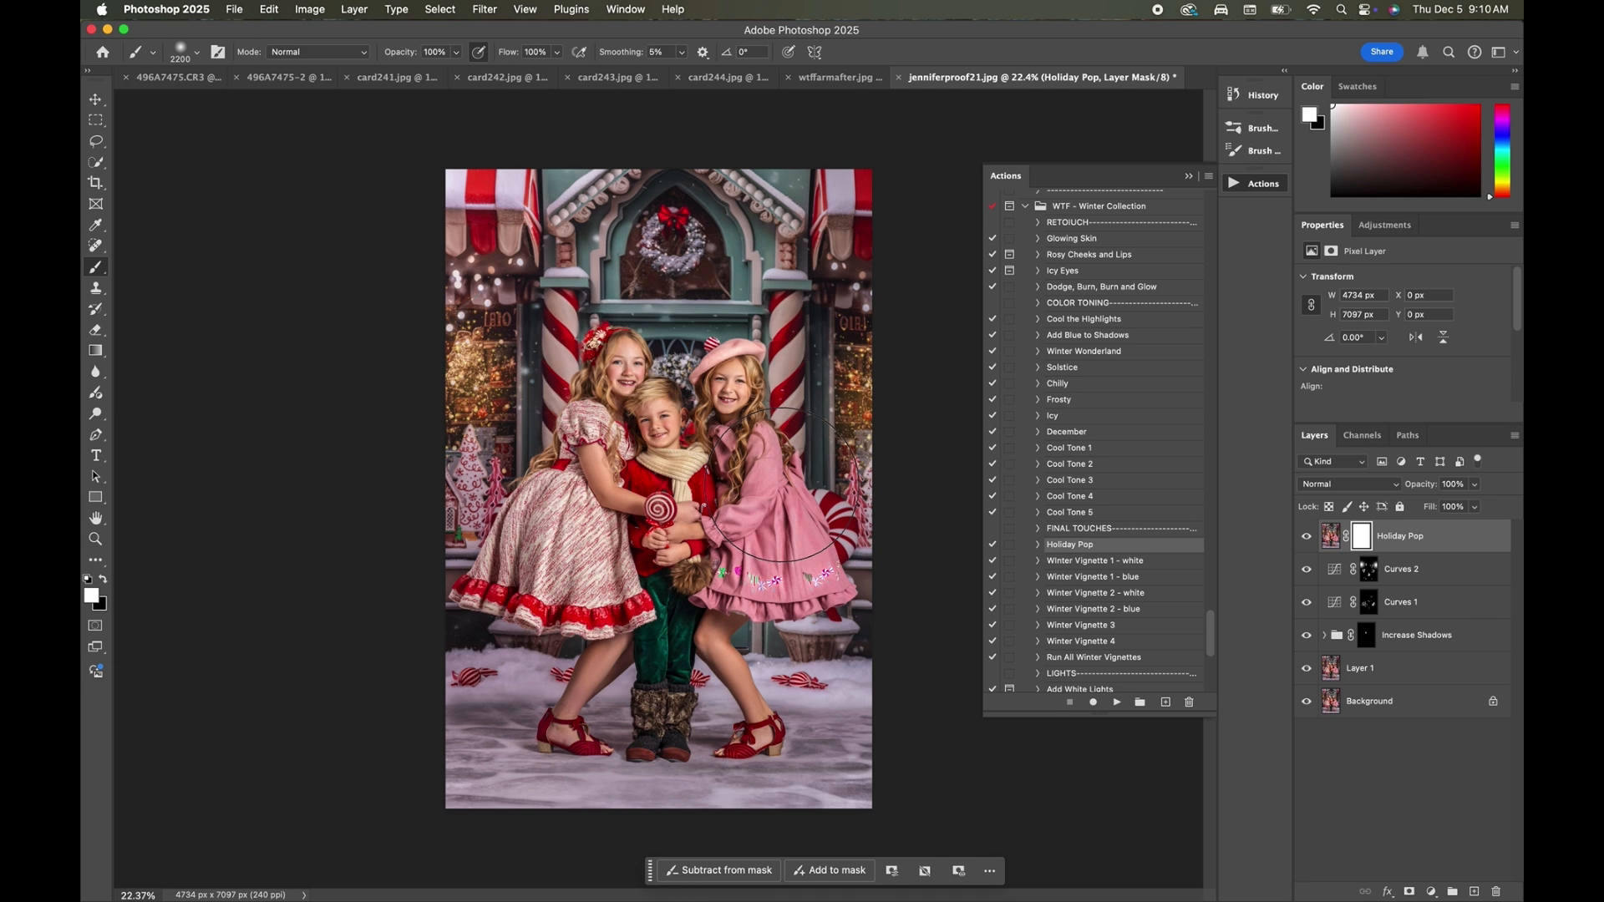
{"action": "left_click", "coordinate": [1475, 487]}
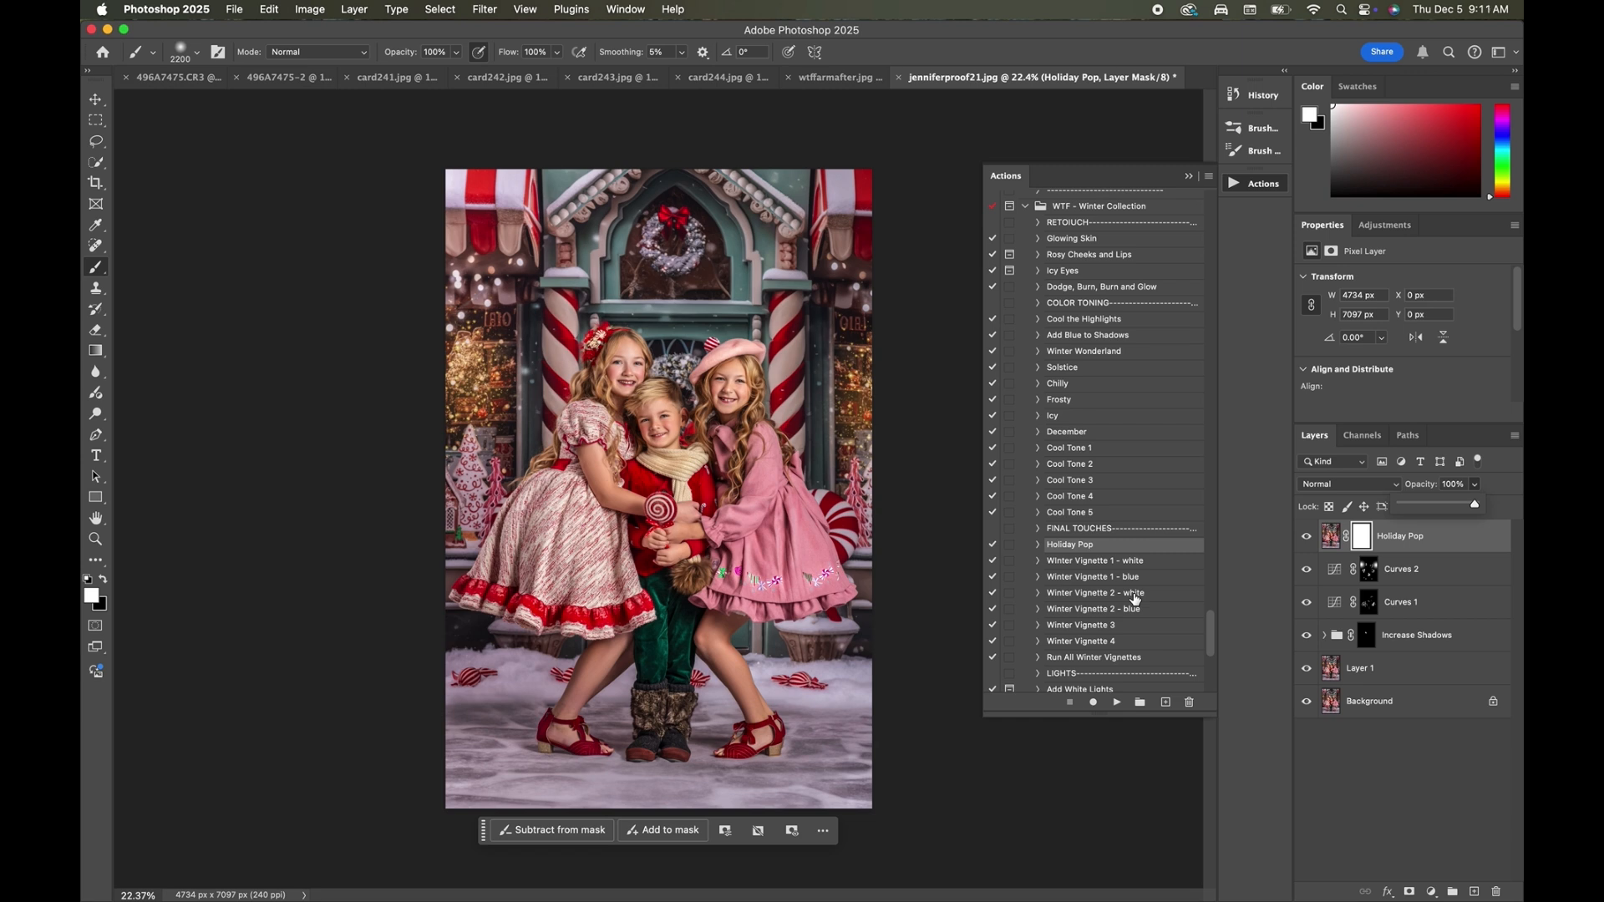
Run the Add Yellow Lights action from the Winter Collection set and continue past its brush instructions.
{"action": "scroll", "coordinate": [1134, 598], "scroll_direction": "down", "scroll_amount": 5}
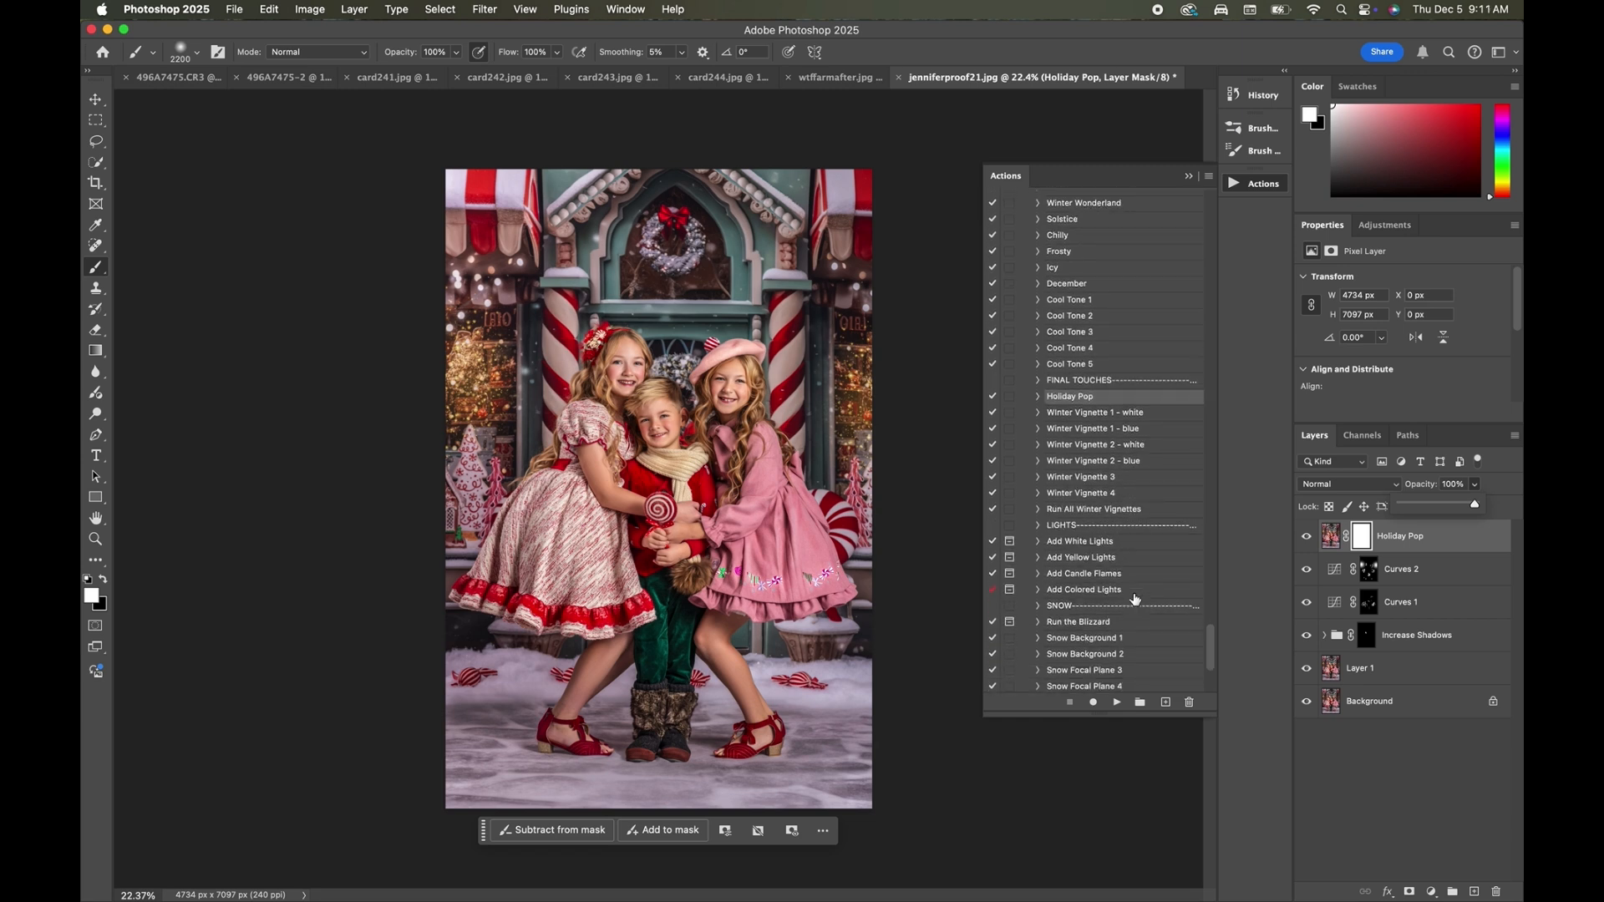
{"action": "scroll", "coordinate": [1135, 598], "scroll_direction": "down", "scroll_amount": 3}
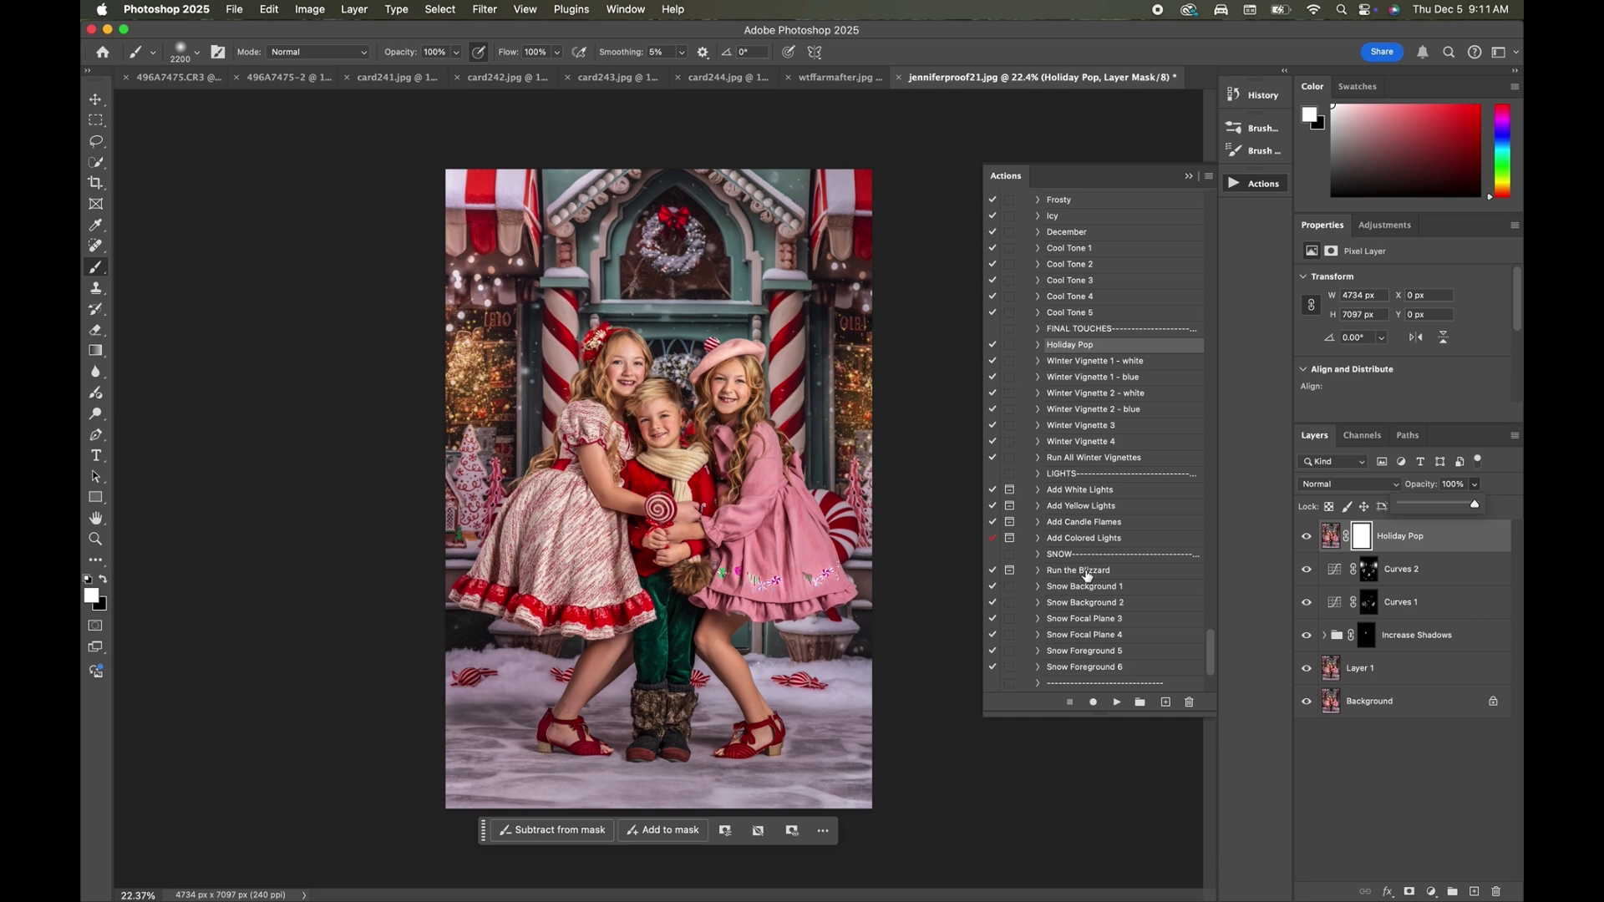
{"action": "left_click", "coordinate": [1086, 573]}
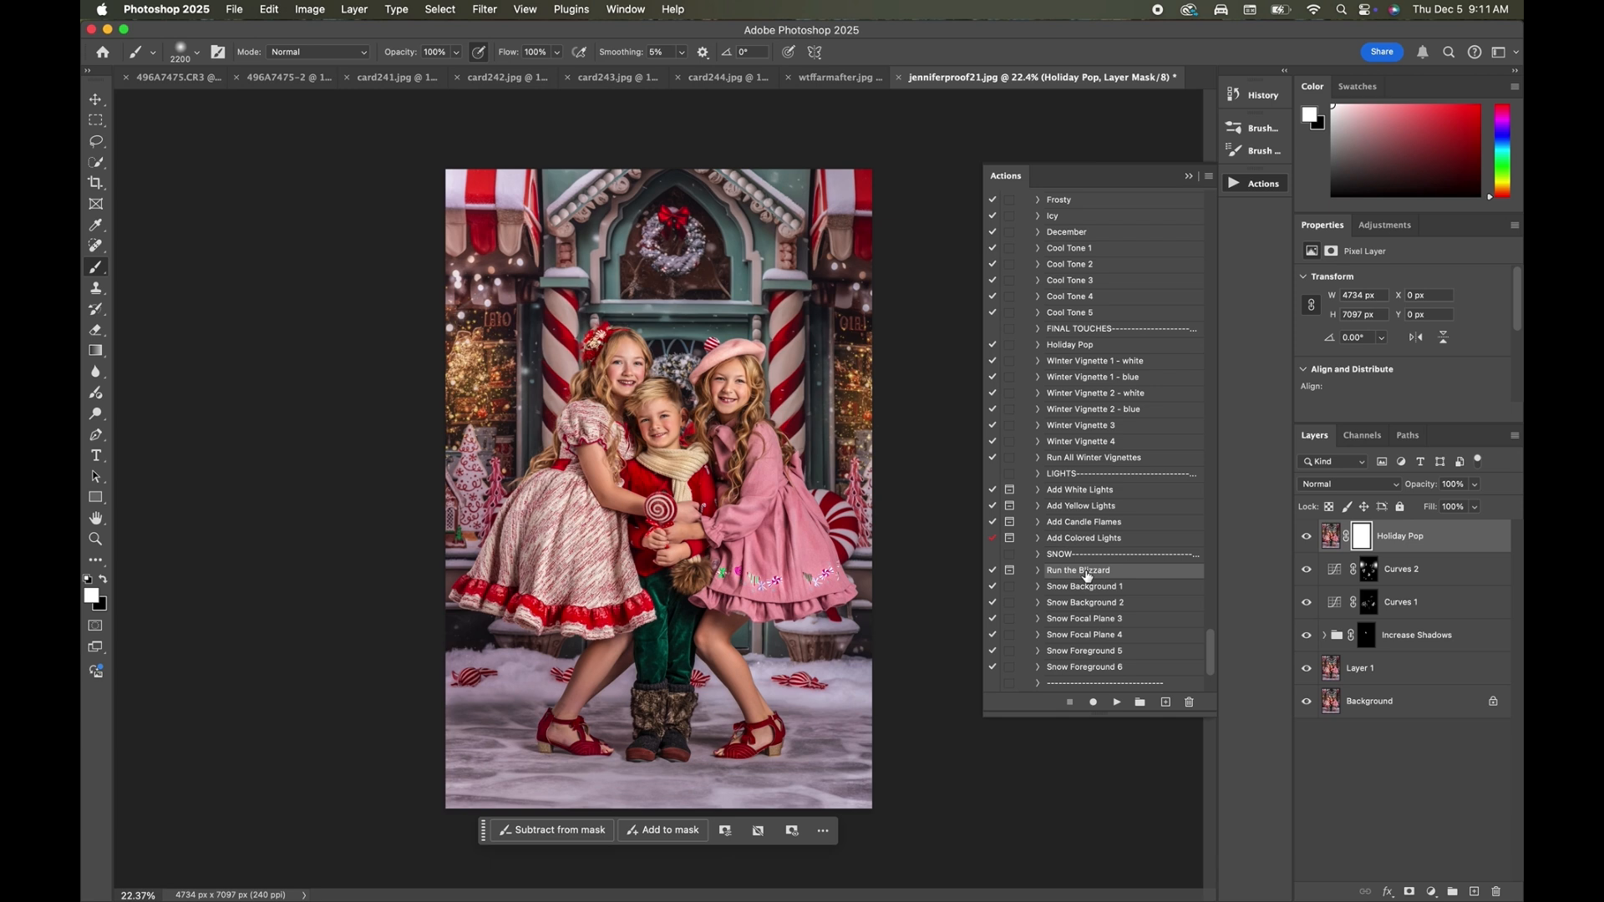
{"action": "left_click", "coordinate": [1085, 507]}
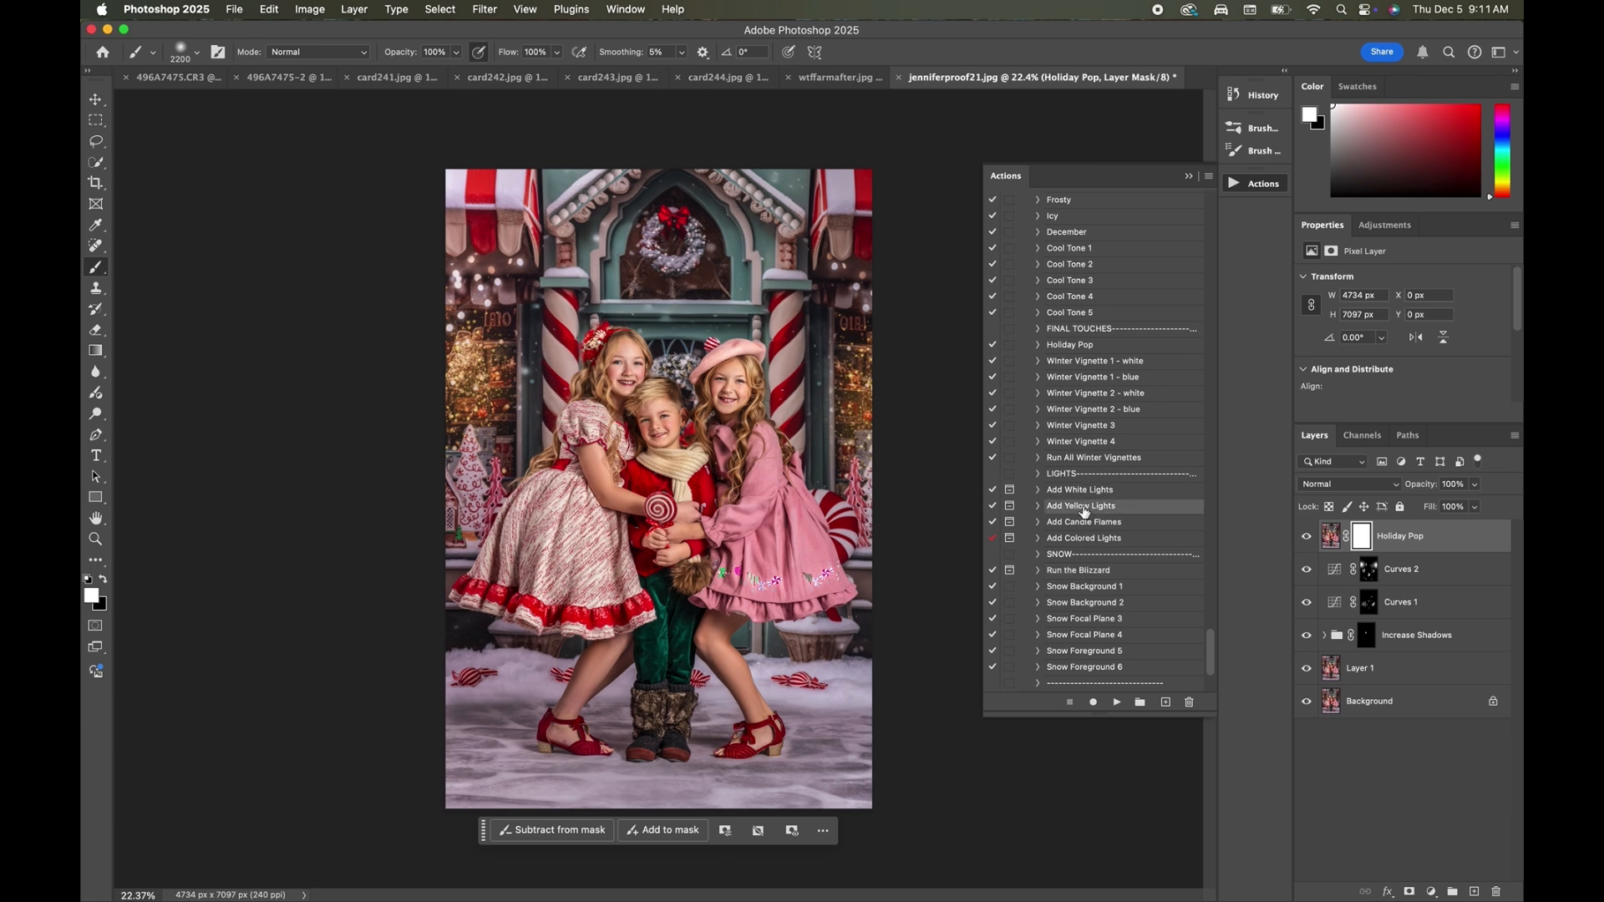
{"action": "left_click", "coordinate": [1118, 706]}
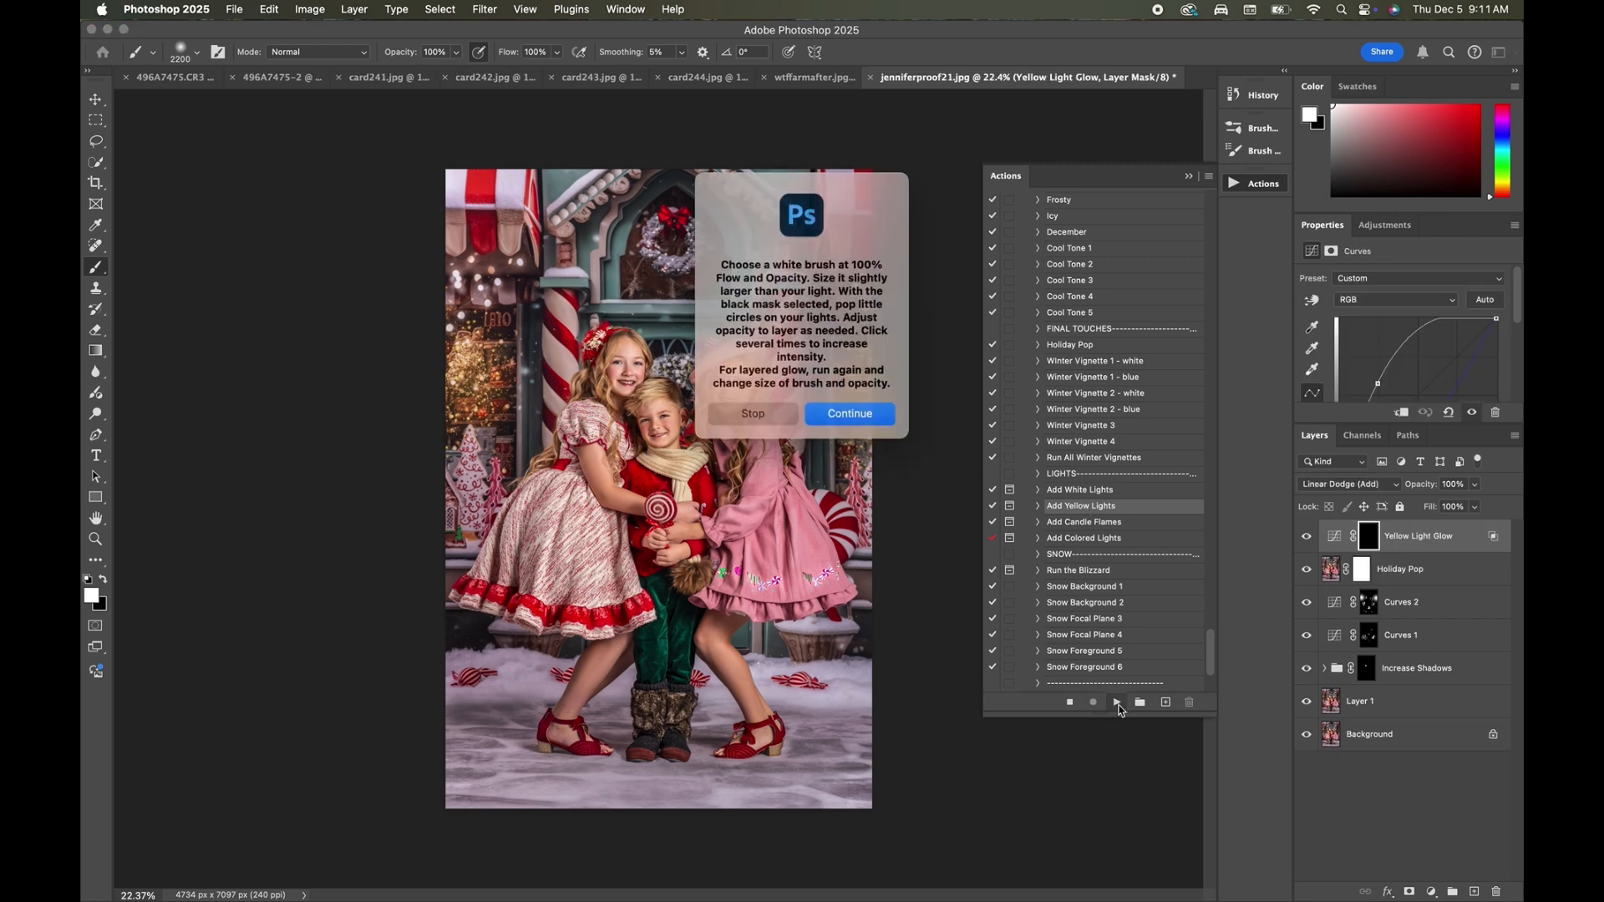
{"action": "left_click", "coordinate": [863, 417]}
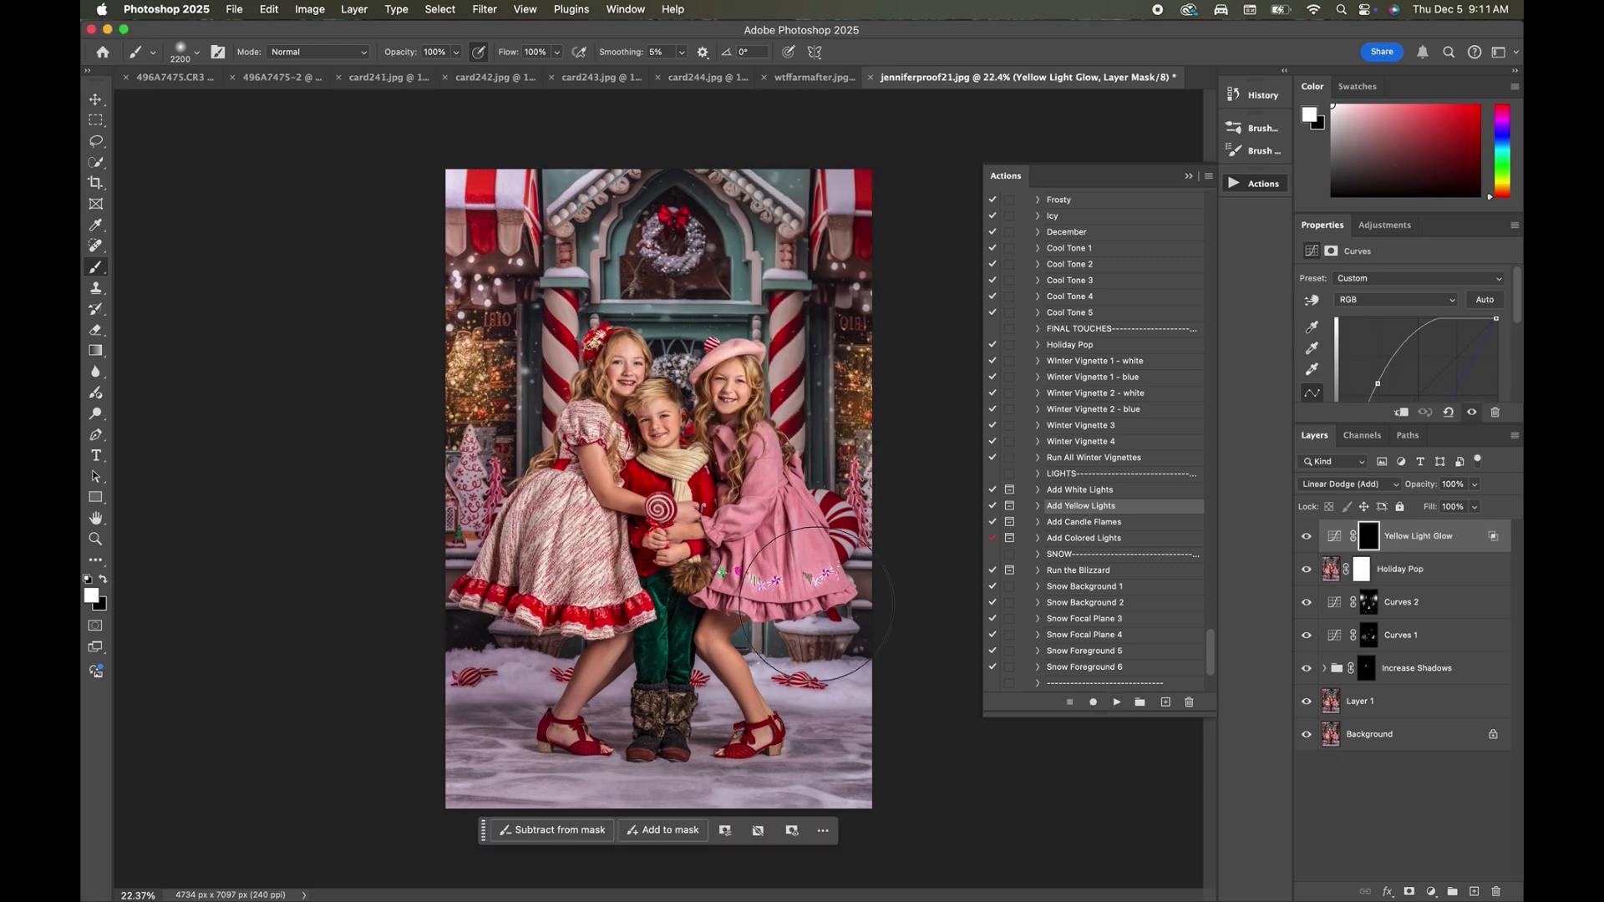
Paint the yellow glow onto both shop windows with a 2200 px white brush, and set the Yellow Light Glow opacity to 12%.
{"action": "left_click_drag", "start_coordinate": [850, 409], "coordinate": [848, 409]}
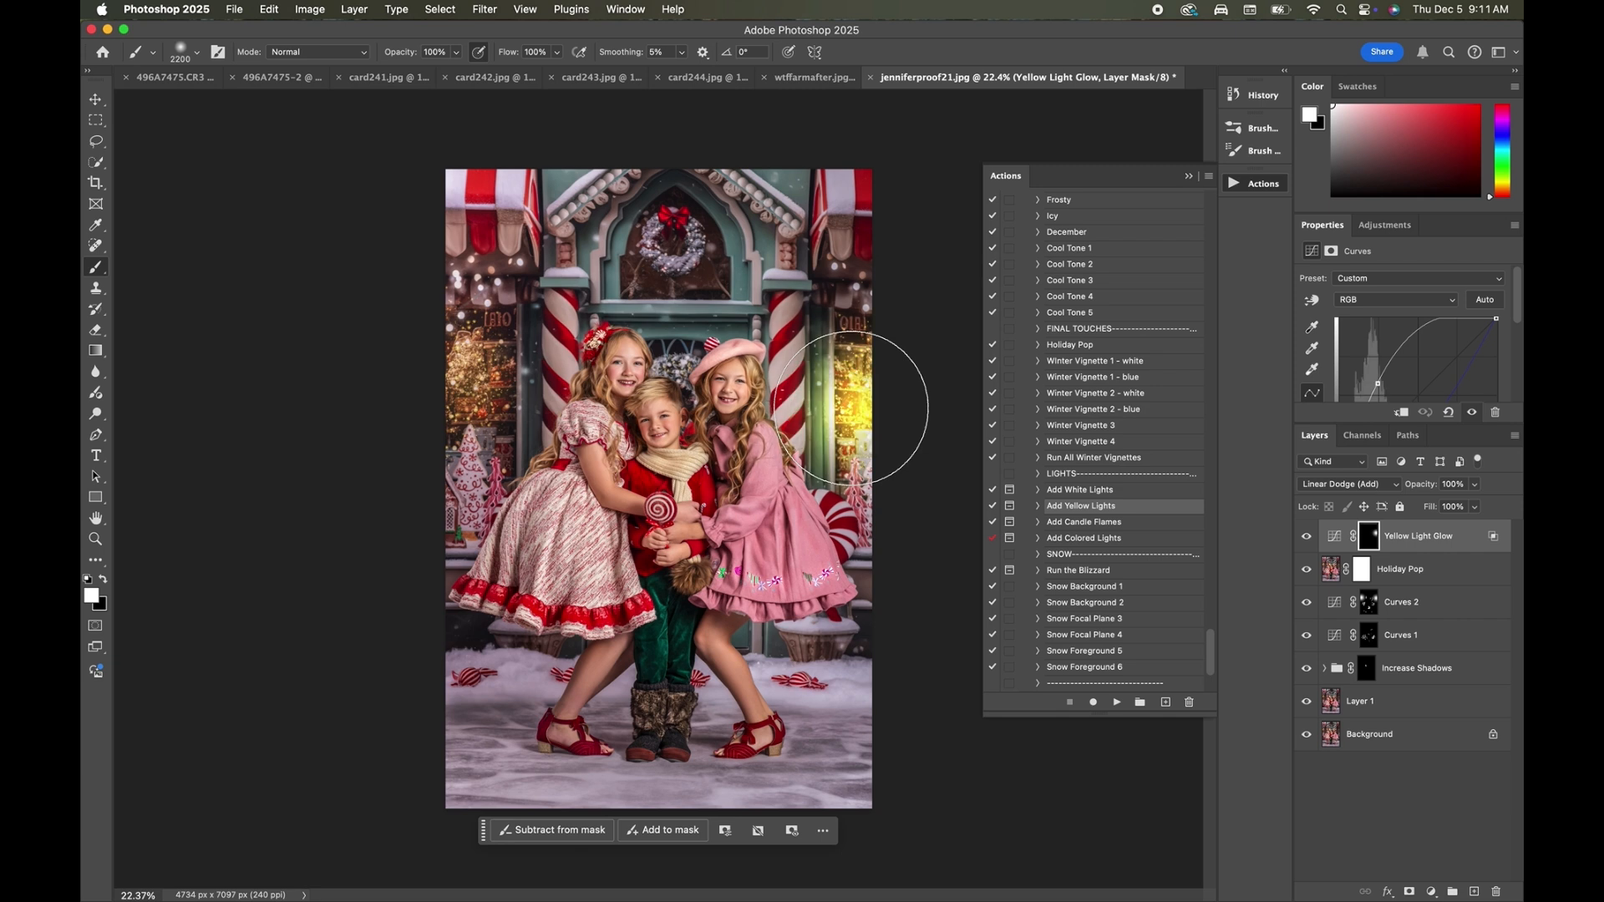
{"action": "left_click", "coordinate": [478, 380]}
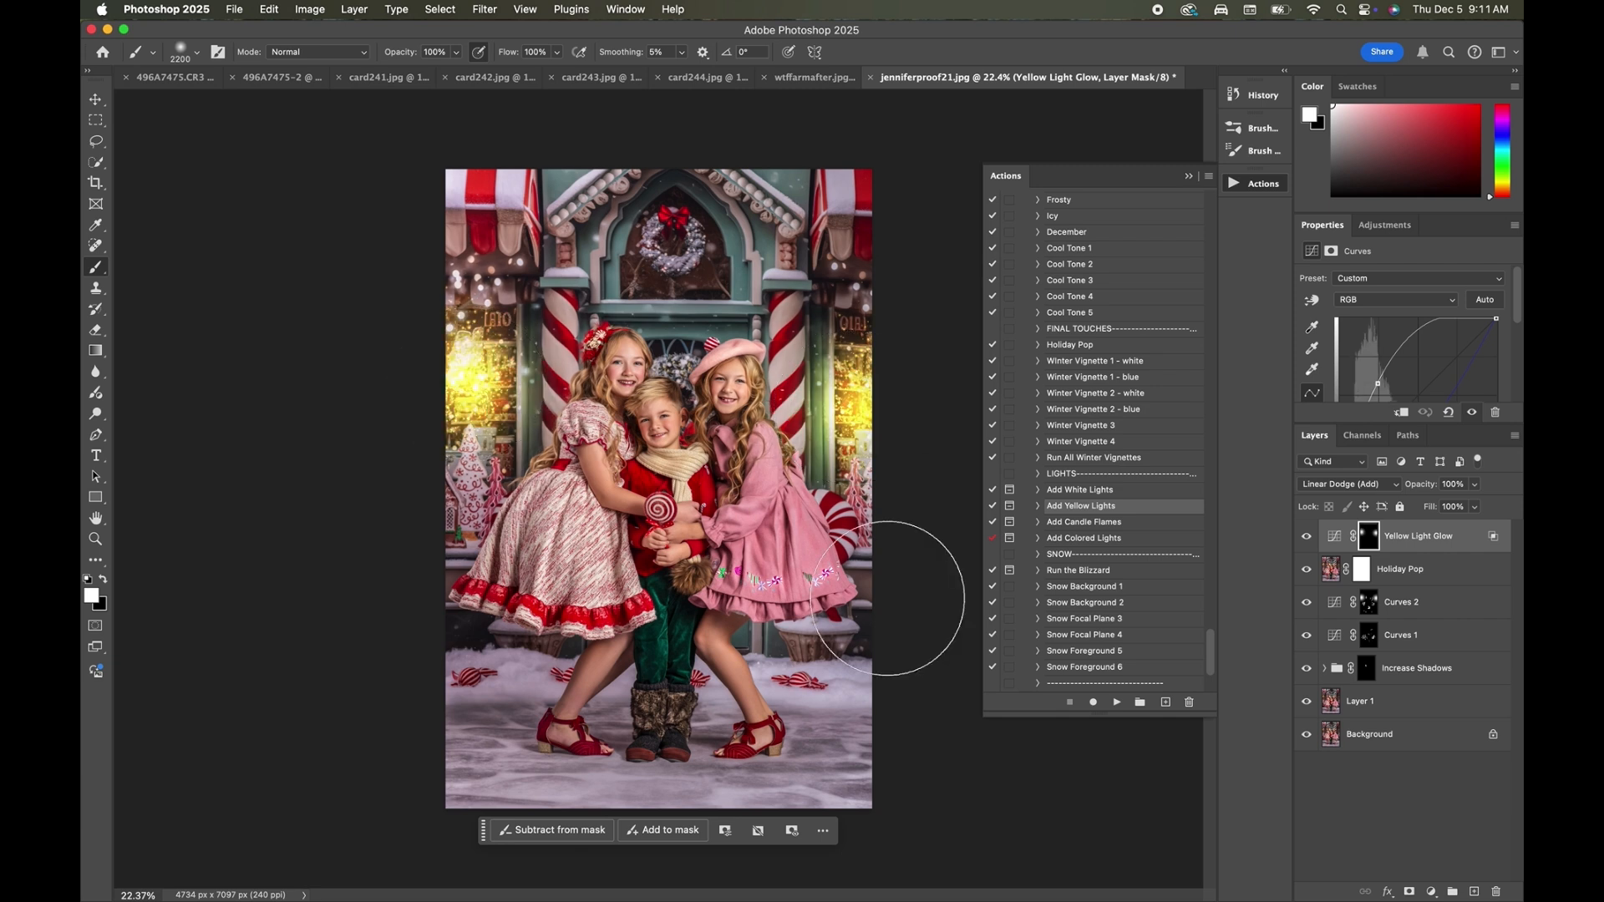
{"action": "left_click_drag", "start_coordinate": [1474, 484], "coordinate": [1419, 521]}
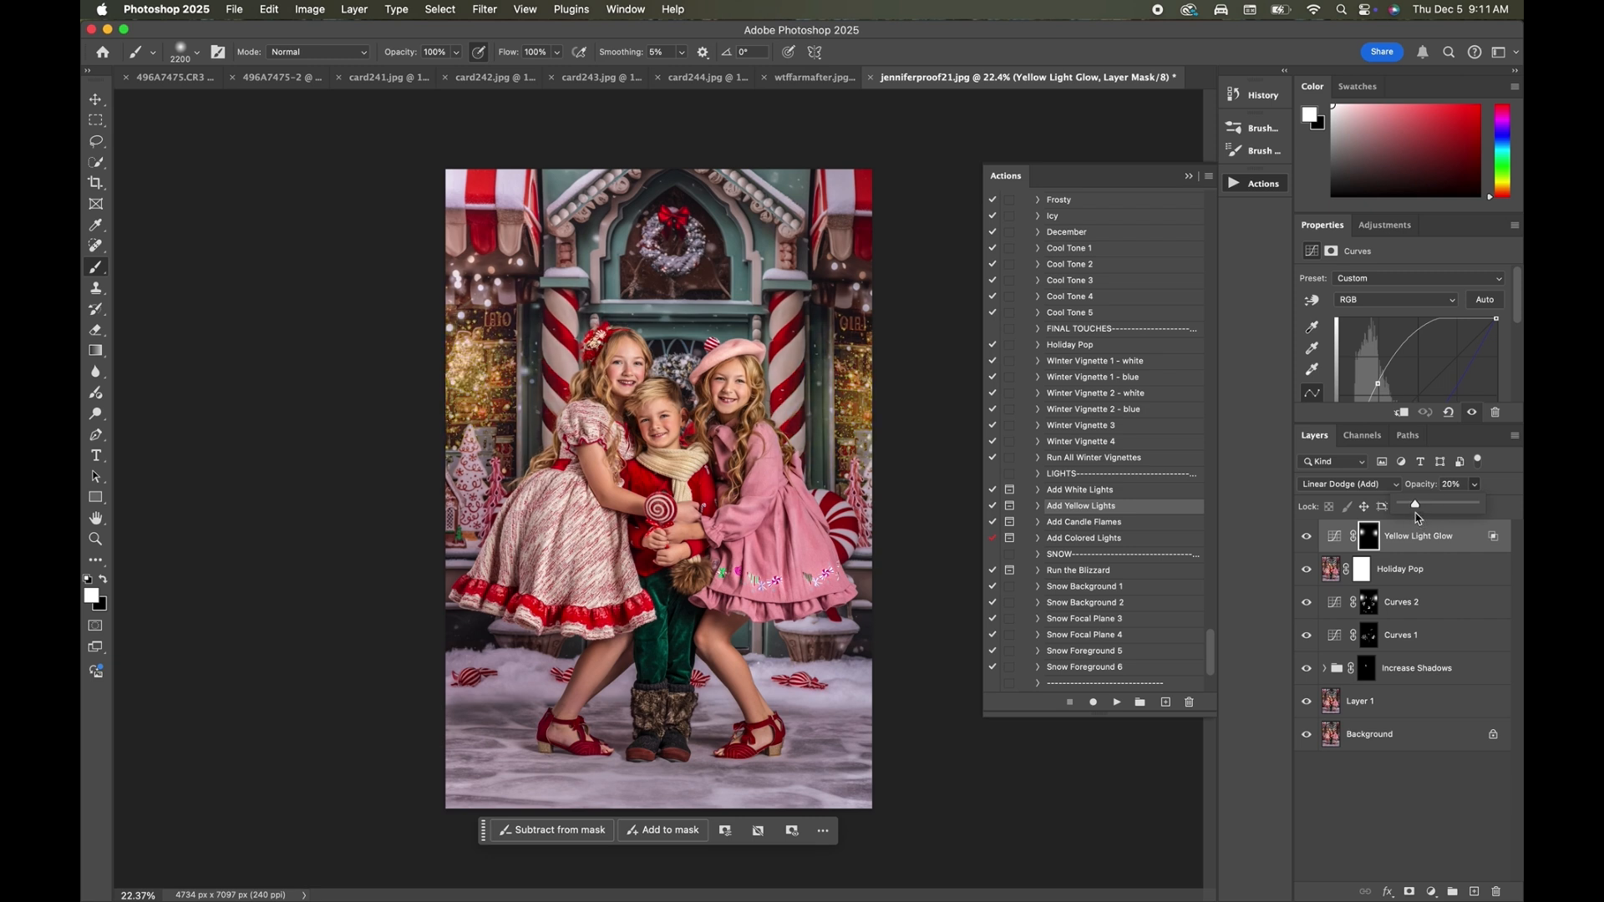
{"action": "left_click", "coordinate": [1306, 536]}
{"action": "left_click", "coordinate": [1307, 536]}
{"action": "left_click", "coordinate": [1474, 485]}
{"action": "left_click_drag", "start_coordinate": [1452, 511], "coordinate": [1446, 511]}
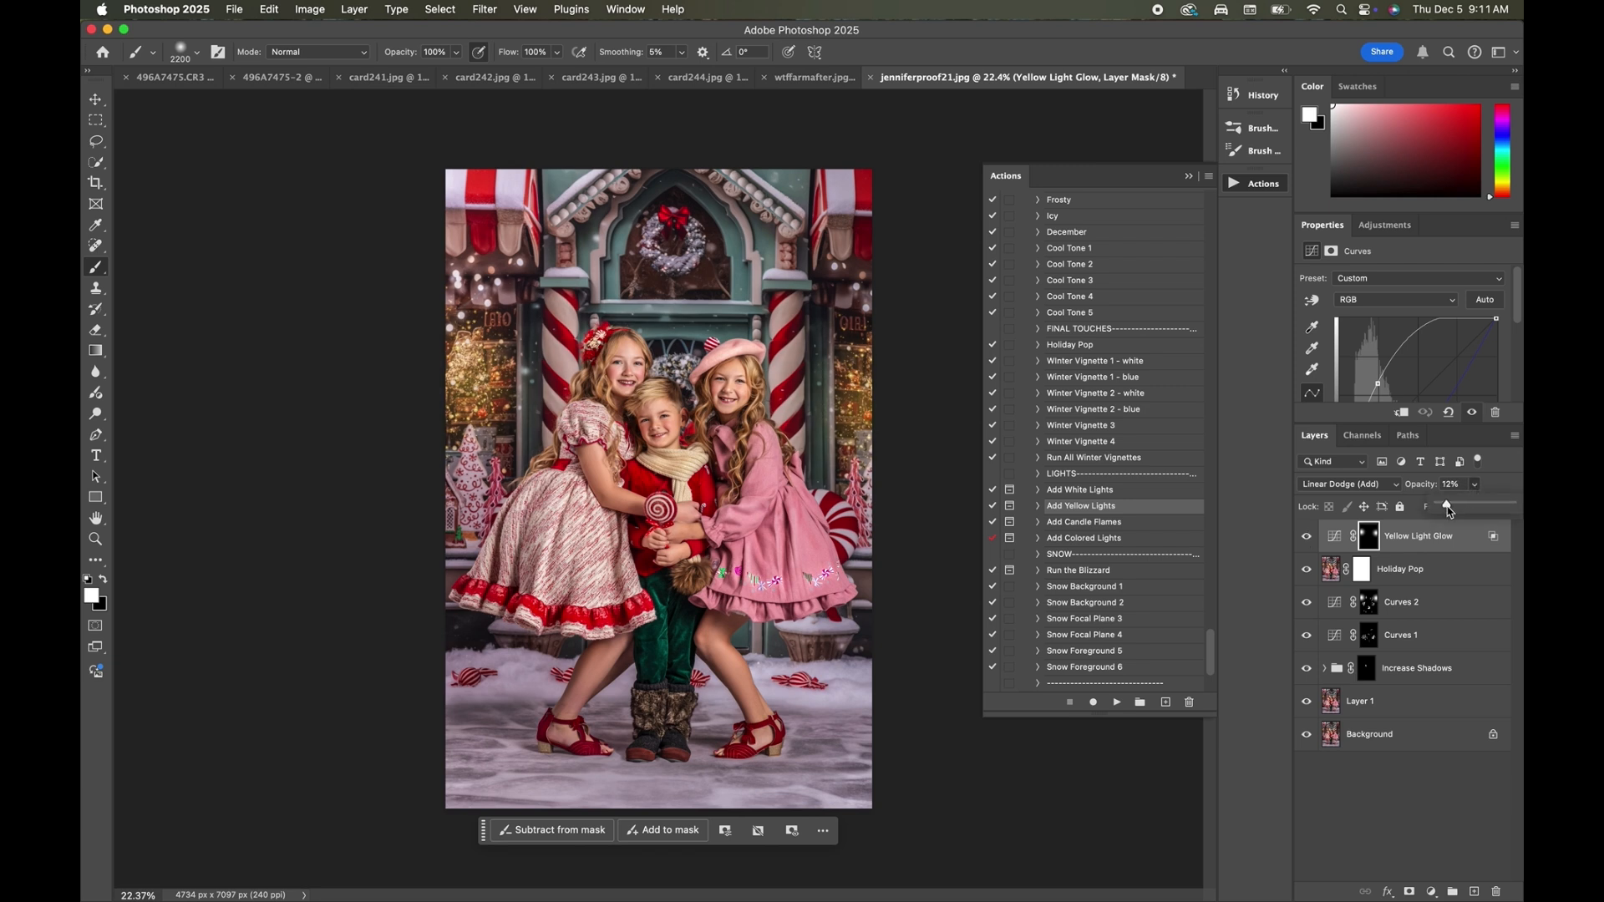
Run the Run the Blizzard action to add the layered snow group, continuing past its messages.
{"action": "left_click", "coordinate": [1085, 523]}
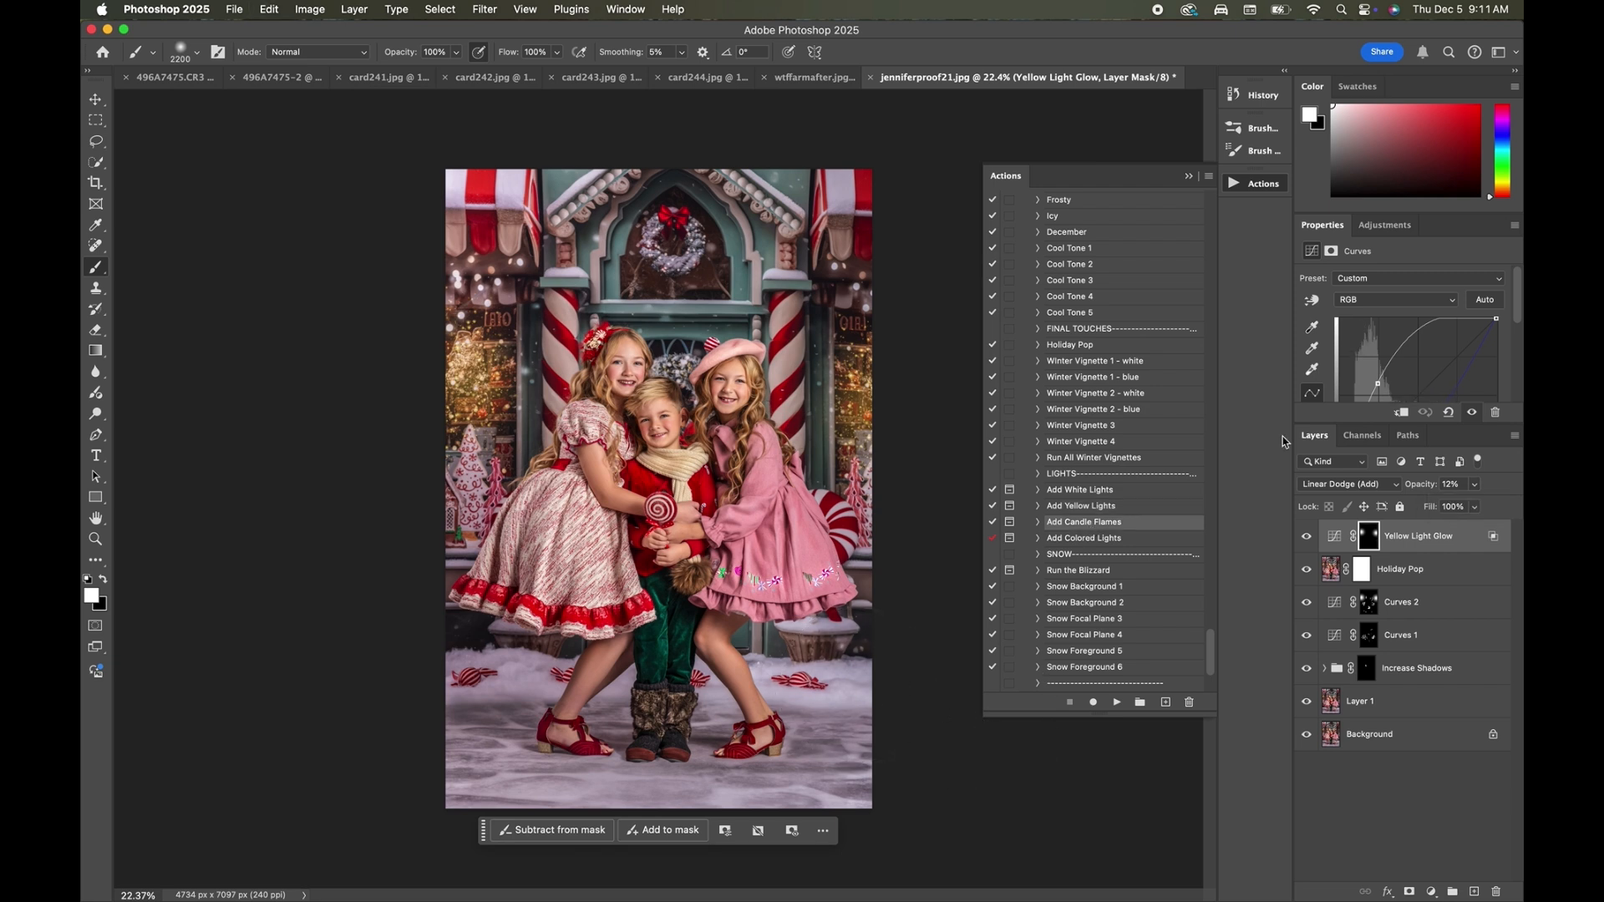
{"action": "scroll", "coordinate": [1086, 571], "scroll_direction": "down", "scroll_amount": 2}
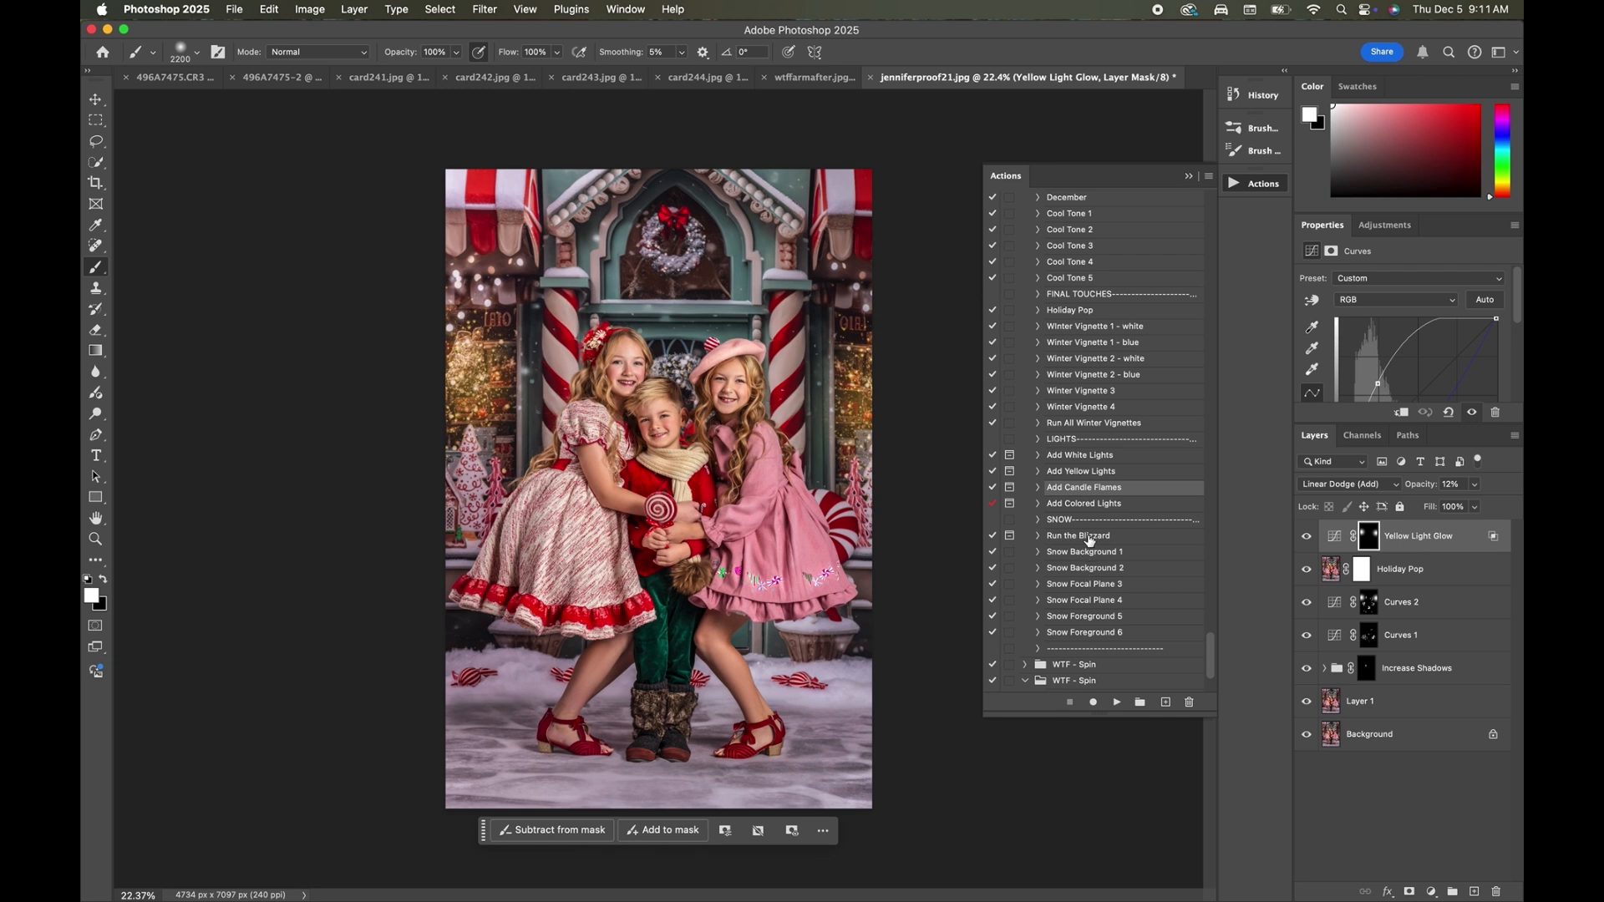
{"action": "left_click", "coordinate": [1090, 537]}
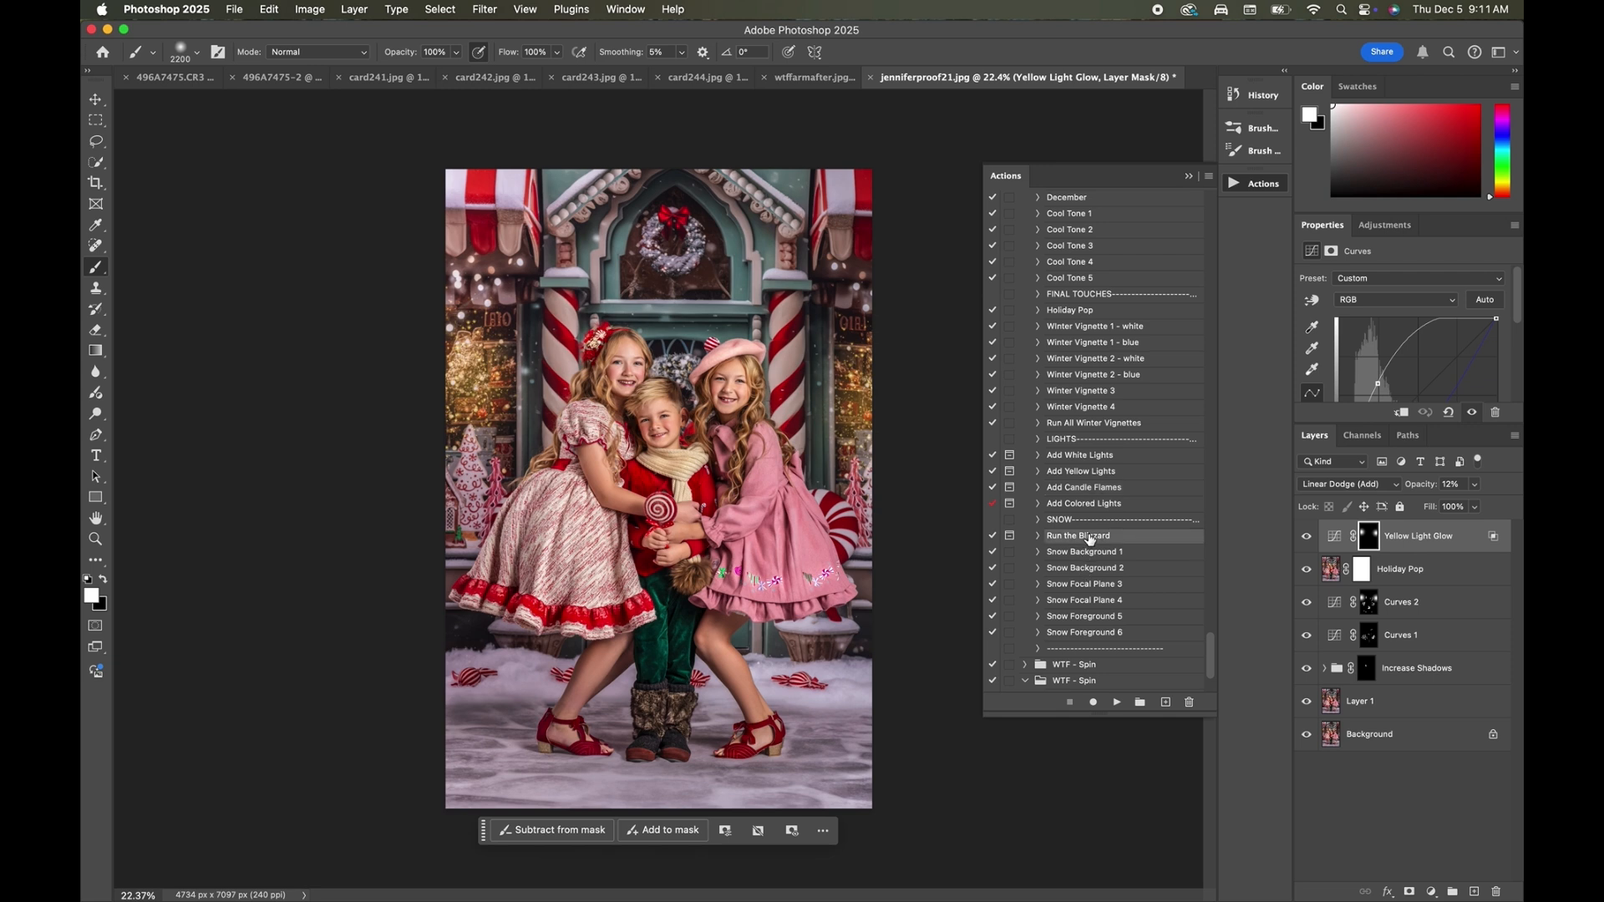
{"action": "left_click", "coordinate": [1117, 703]}
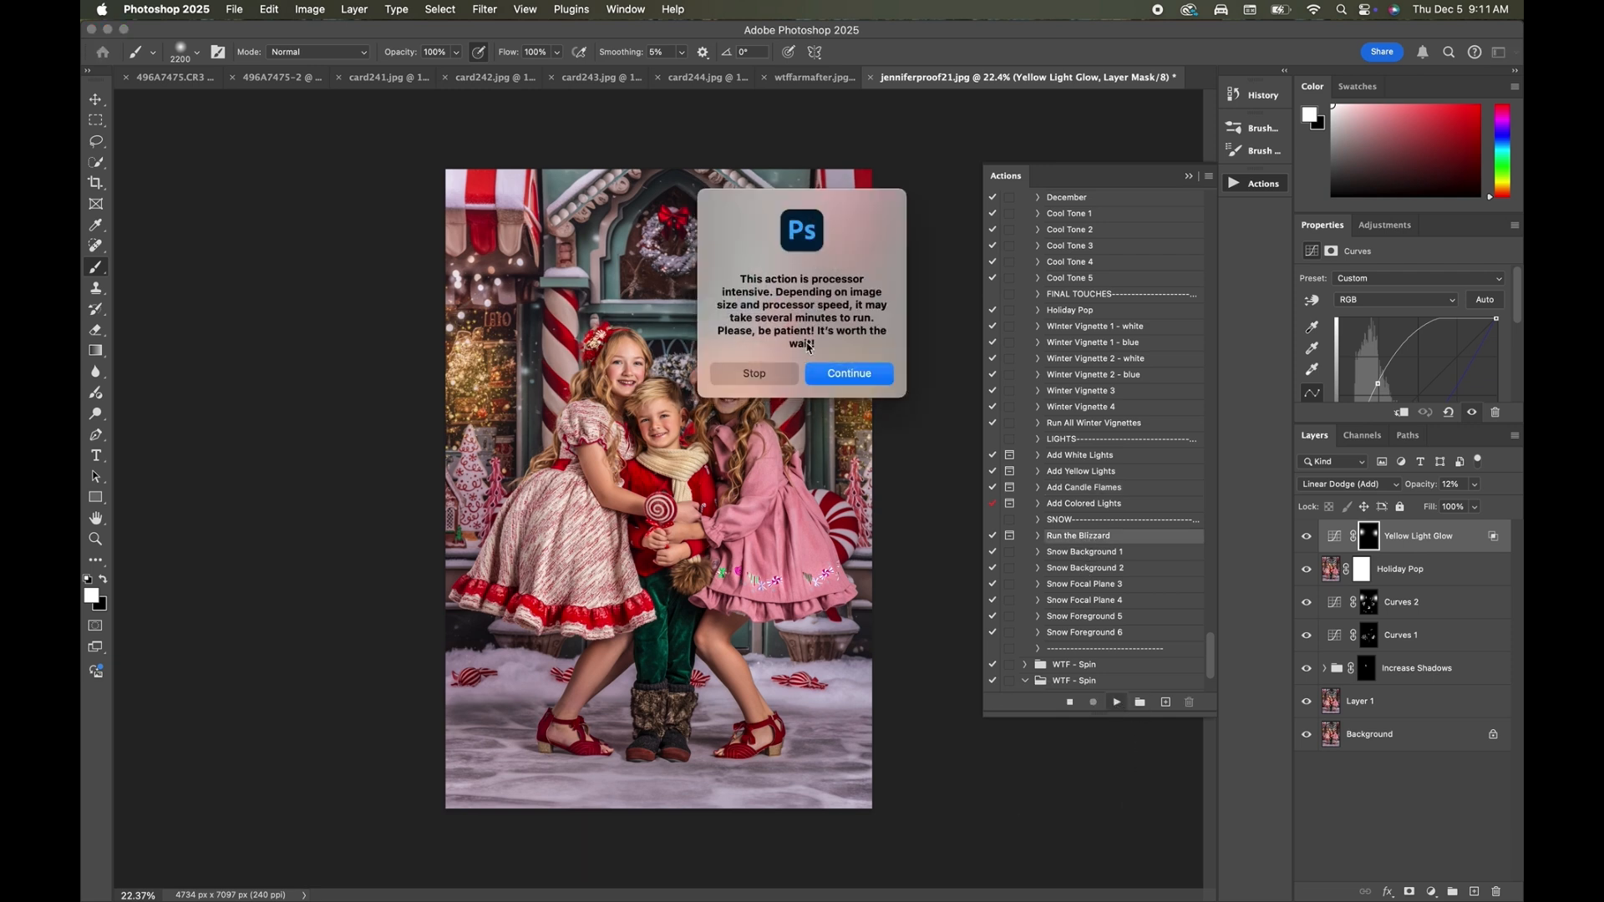
{"action": "left_click", "coordinate": [840, 371]}
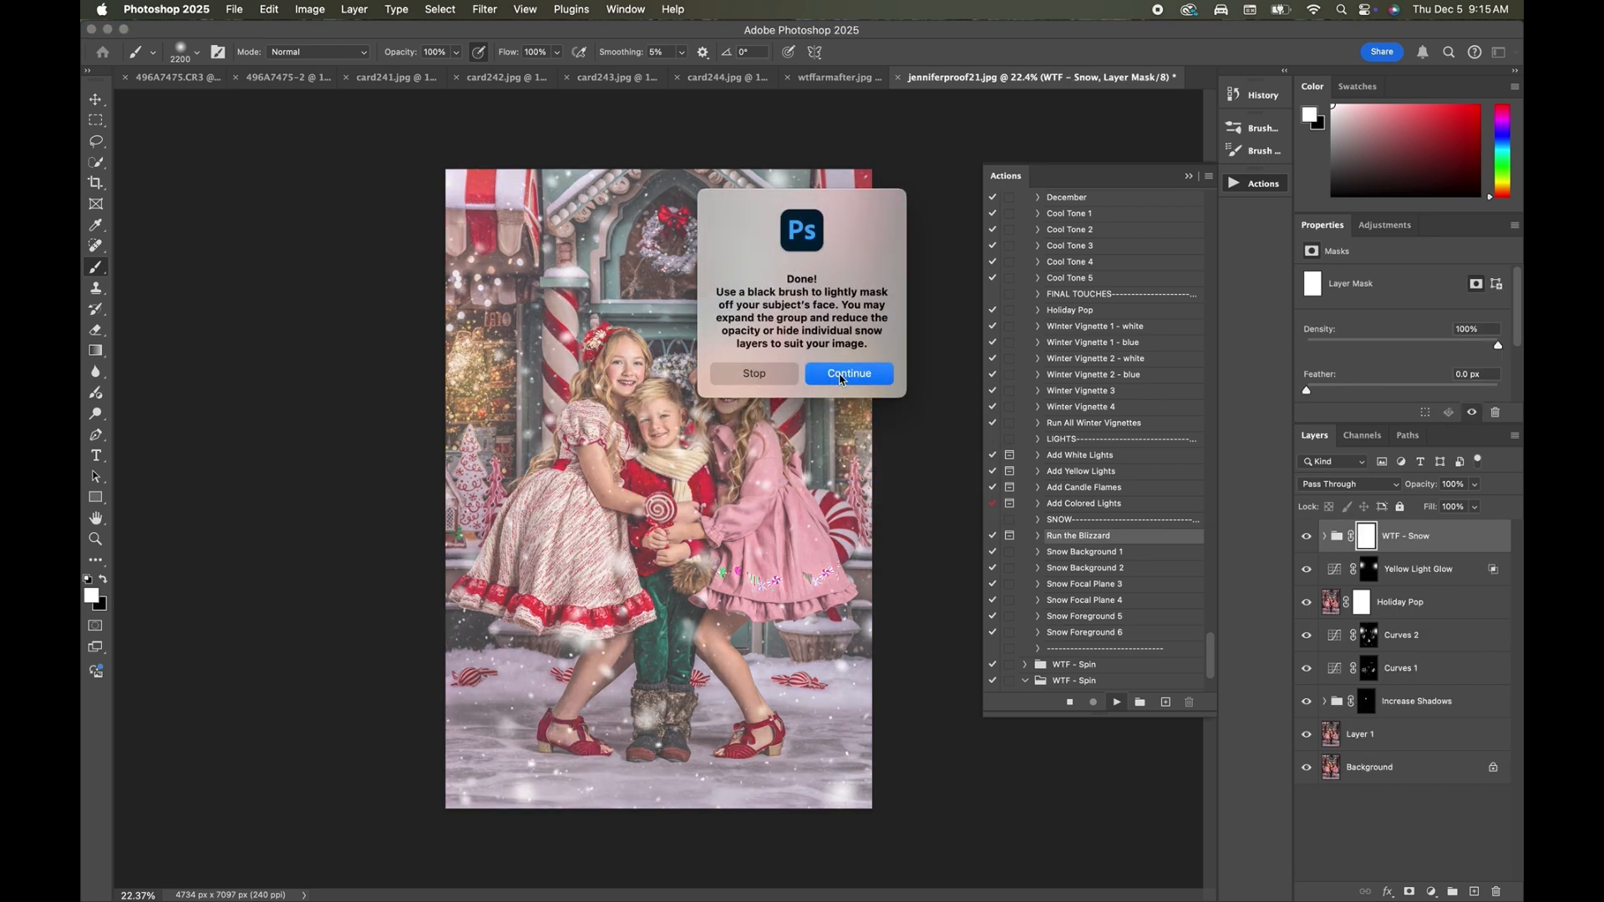
{"action": "left_click", "coordinate": [841, 378]}
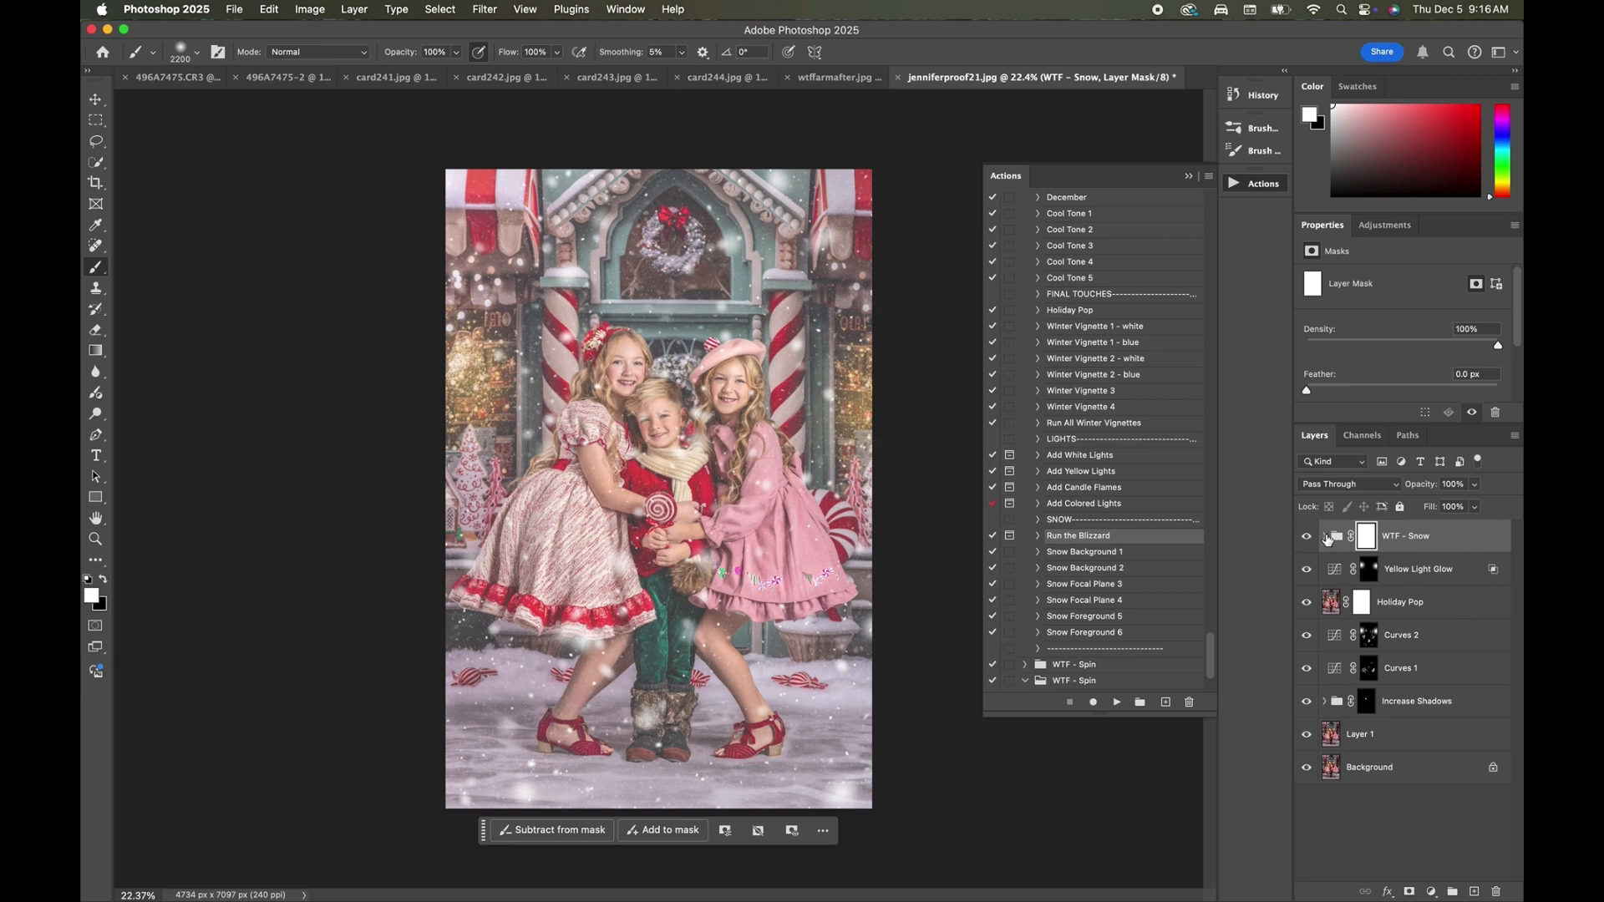
Mask the WTF - Snow group off the three children with a large black brush, reducing its size from 2200 to 1700 px.
{"action": "left_click", "coordinate": [103, 580]}
{"action": "mouse_move", "coordinate": [629, 475]}
{"action": "left_mouse_down"}
{"action": "mouse_move", "coordinate": [643, 451]}
{"action": "mouse_move", "coordinate": [614, 410]}
{"action": "mouse_move", "coordinate": [555, 582]}
{"action": "mouse_move", "coordinate": [633, 615]}
{"action": "left_mouse_up"}
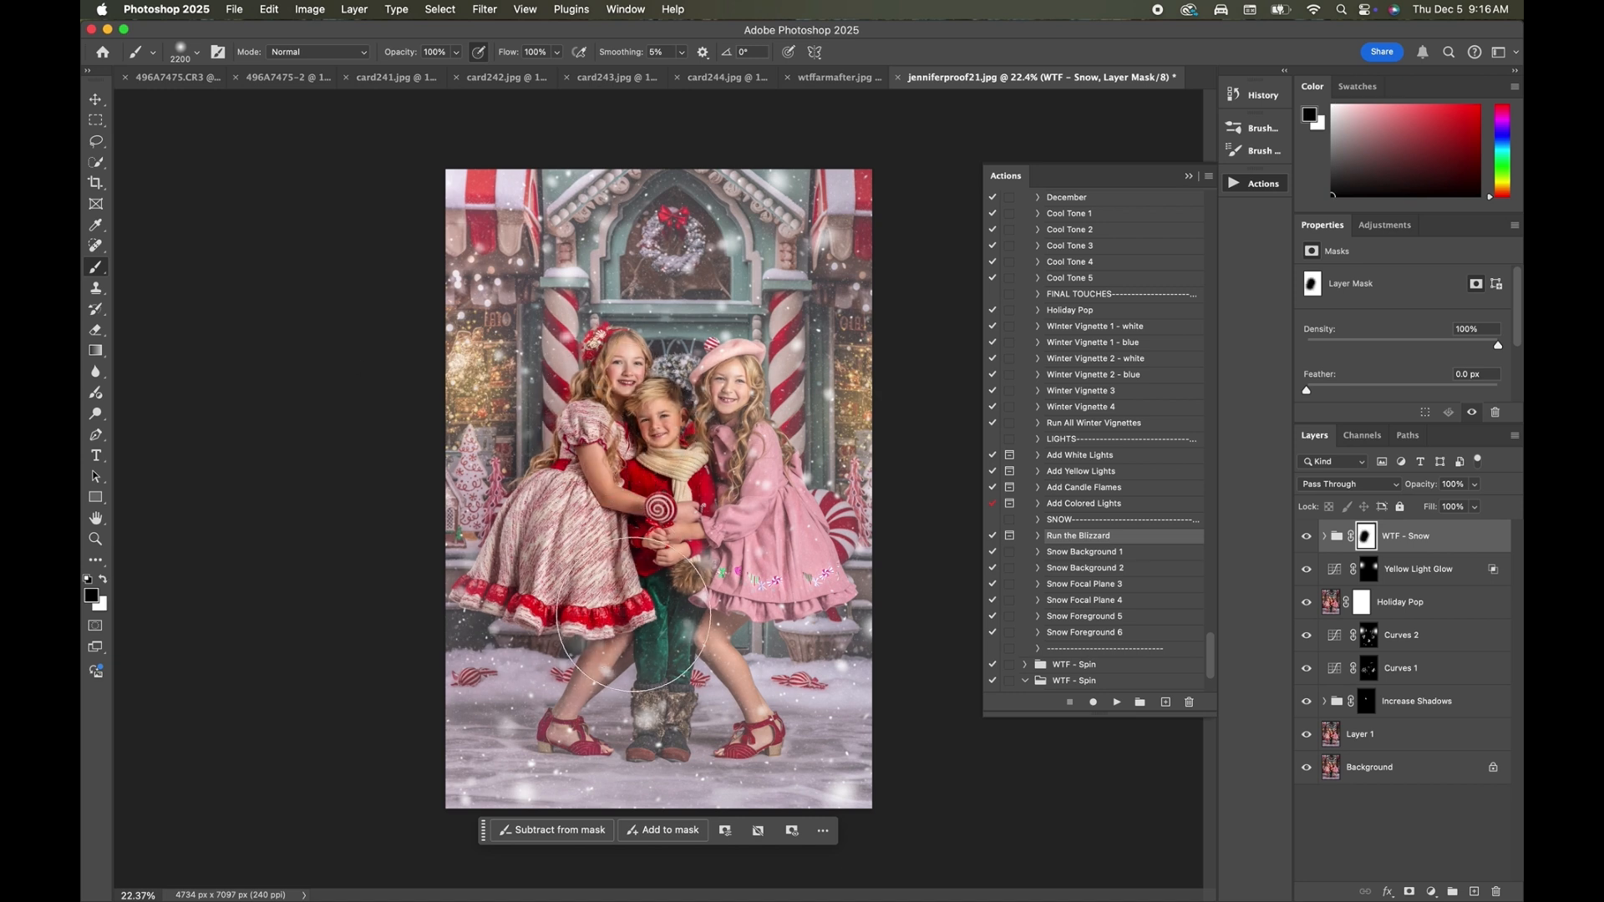
{"action": "key", "text": "bracketleft"}
{"action": "left_click", "coordinate": [784, 398]}
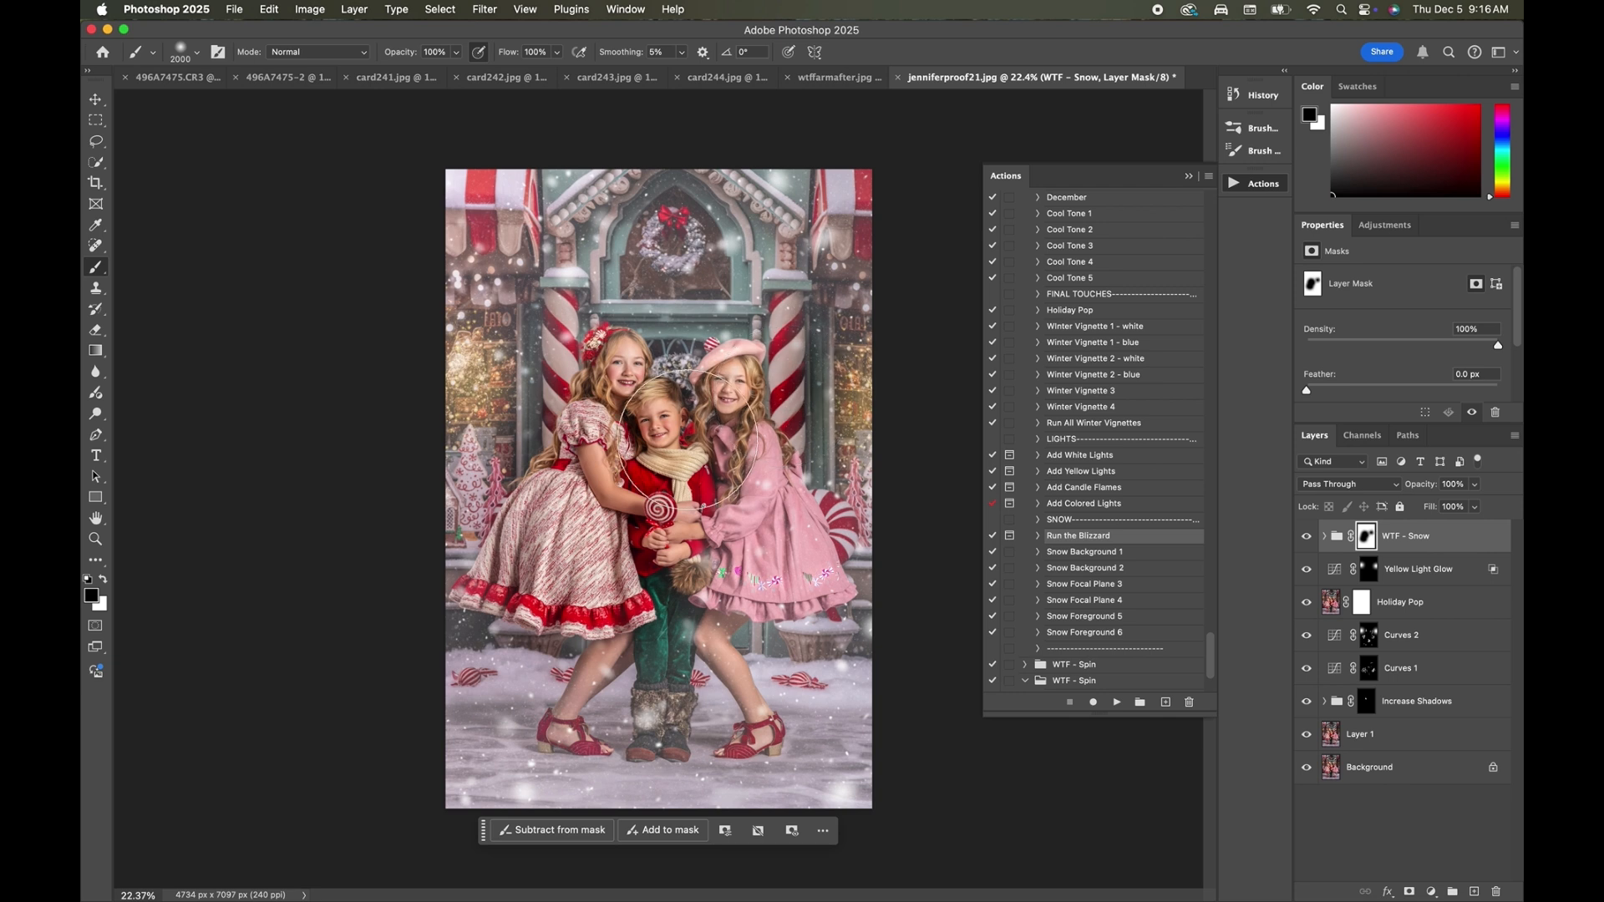
{"action": "mouse_move", "coordinate": [717, 411]}
{"action": "left_mouse_down"}
{"action": "mouse_move", "coordinate": [718, 561]}
{"action": "mouse_move", "coordinate": [683, 628]}
{"action": "mouse_move", "coordinate": [621, 659]}
{"action": "mouse_move", "coordinate": [602, 694]}
{"action": "mouse_move", "coordinate": [648, 707]}
{"action": "mouse_move", "coordinate": [704, 627]}
{"action": "left_mouse_up"}
{"action": "key", "text": "bracketleft"}
{"action": "key", "text": "bracketleft"}
{"action": "key", "text": "bracketleft"}
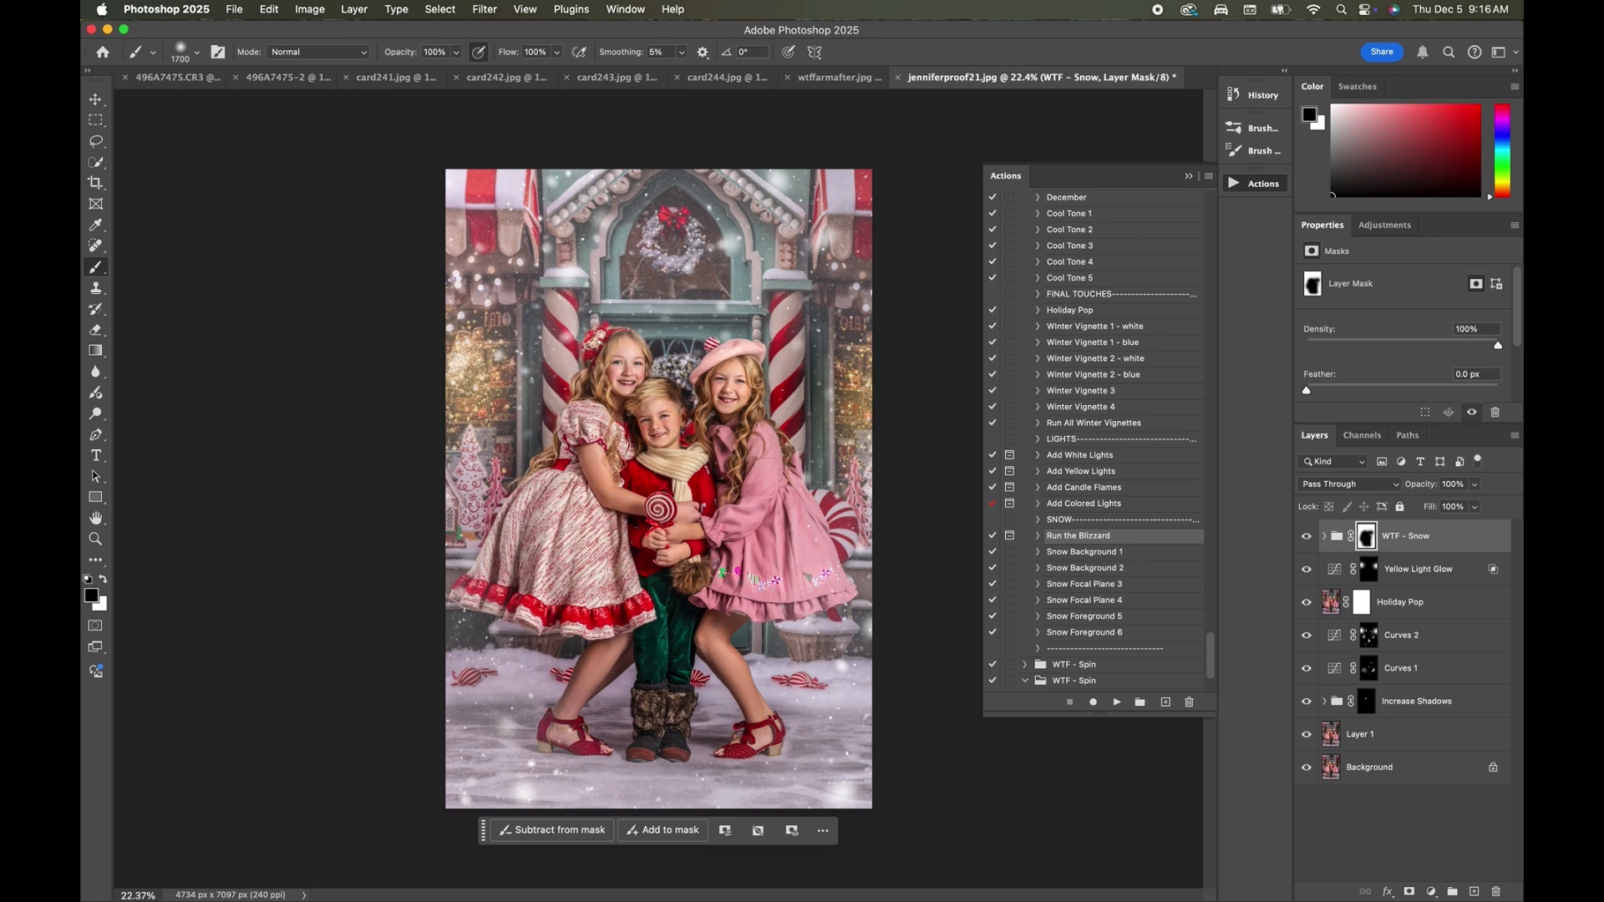
Expand the WTF - Snow group and hide the Snow Foreground 6 layer after comparing the image with and without it.
{"action": "left_click", "coordinate": [1324, 539]}
{"action": "left_click", "coordinate": [1418, 575]}
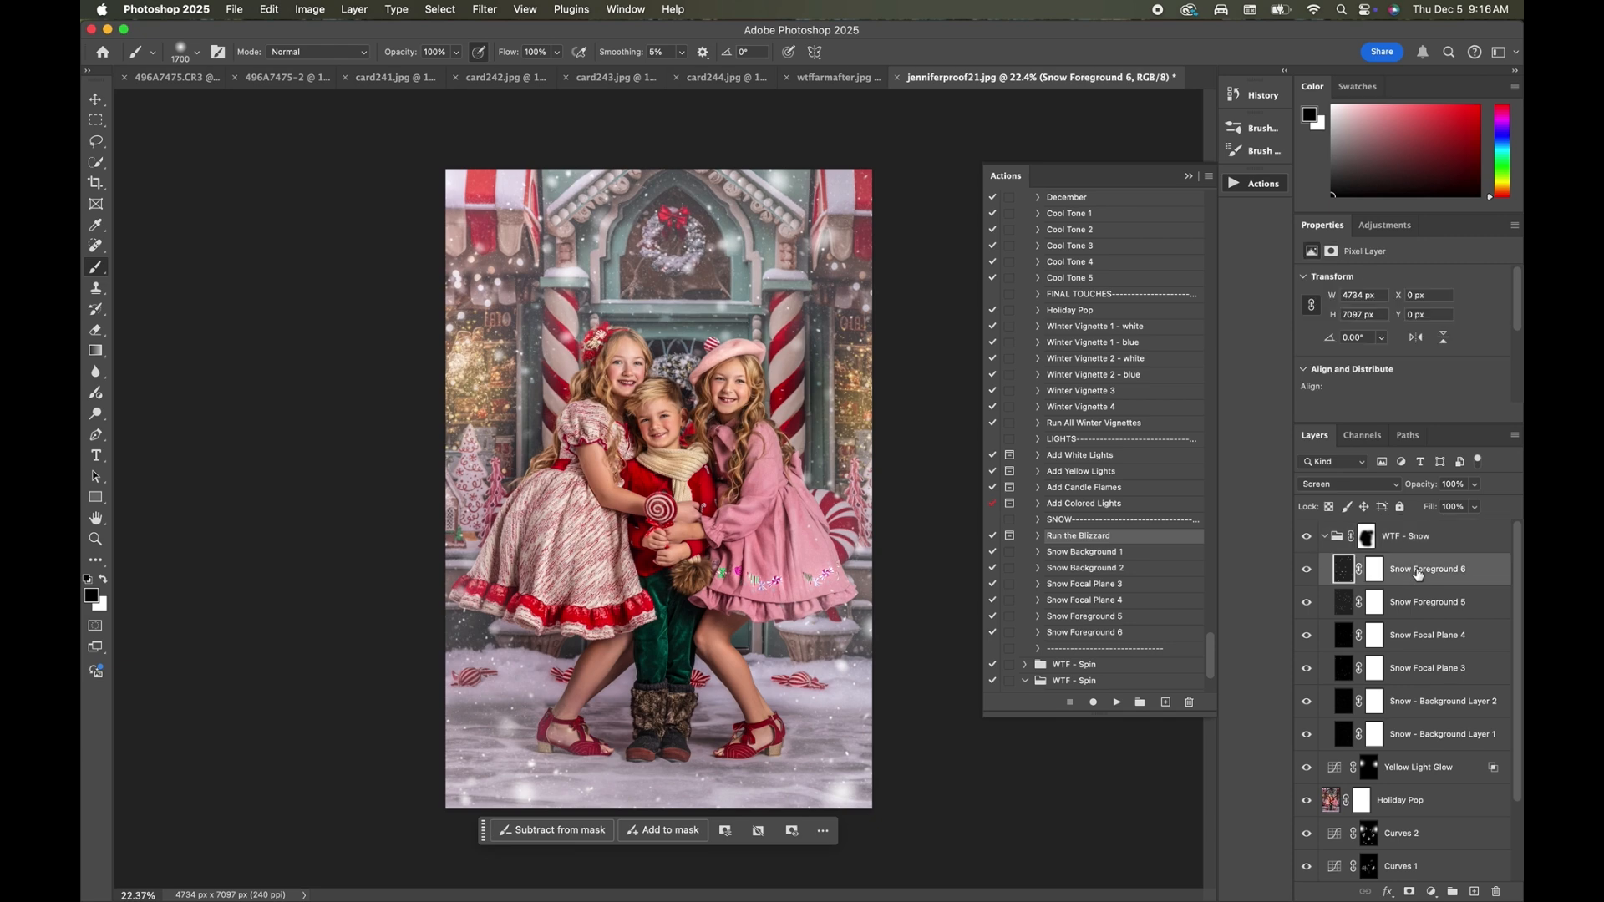
{"action": "left_click", "coordinate": [1307, 569]}
{"action": "left_click", "coordinate": [1307, 571]}
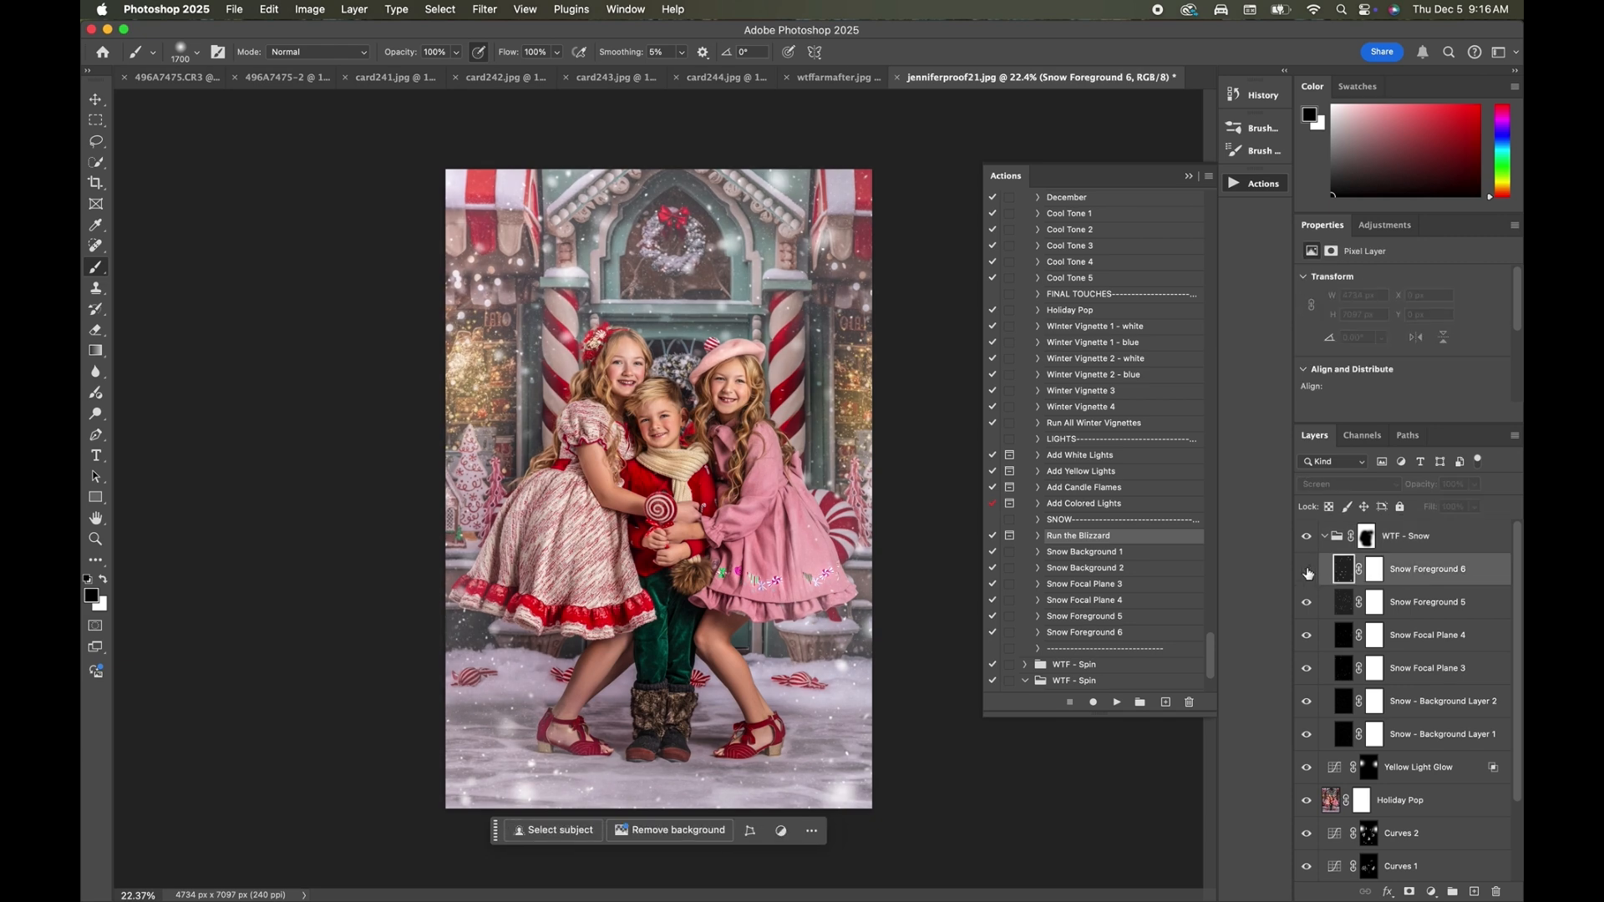
{"action": "left_click", "coordinate": [1308, 571]}
{"action": "left_click", "coordinate": [1307, 571]}
{"action": "left_click", "coordinate": [1307, 570]}
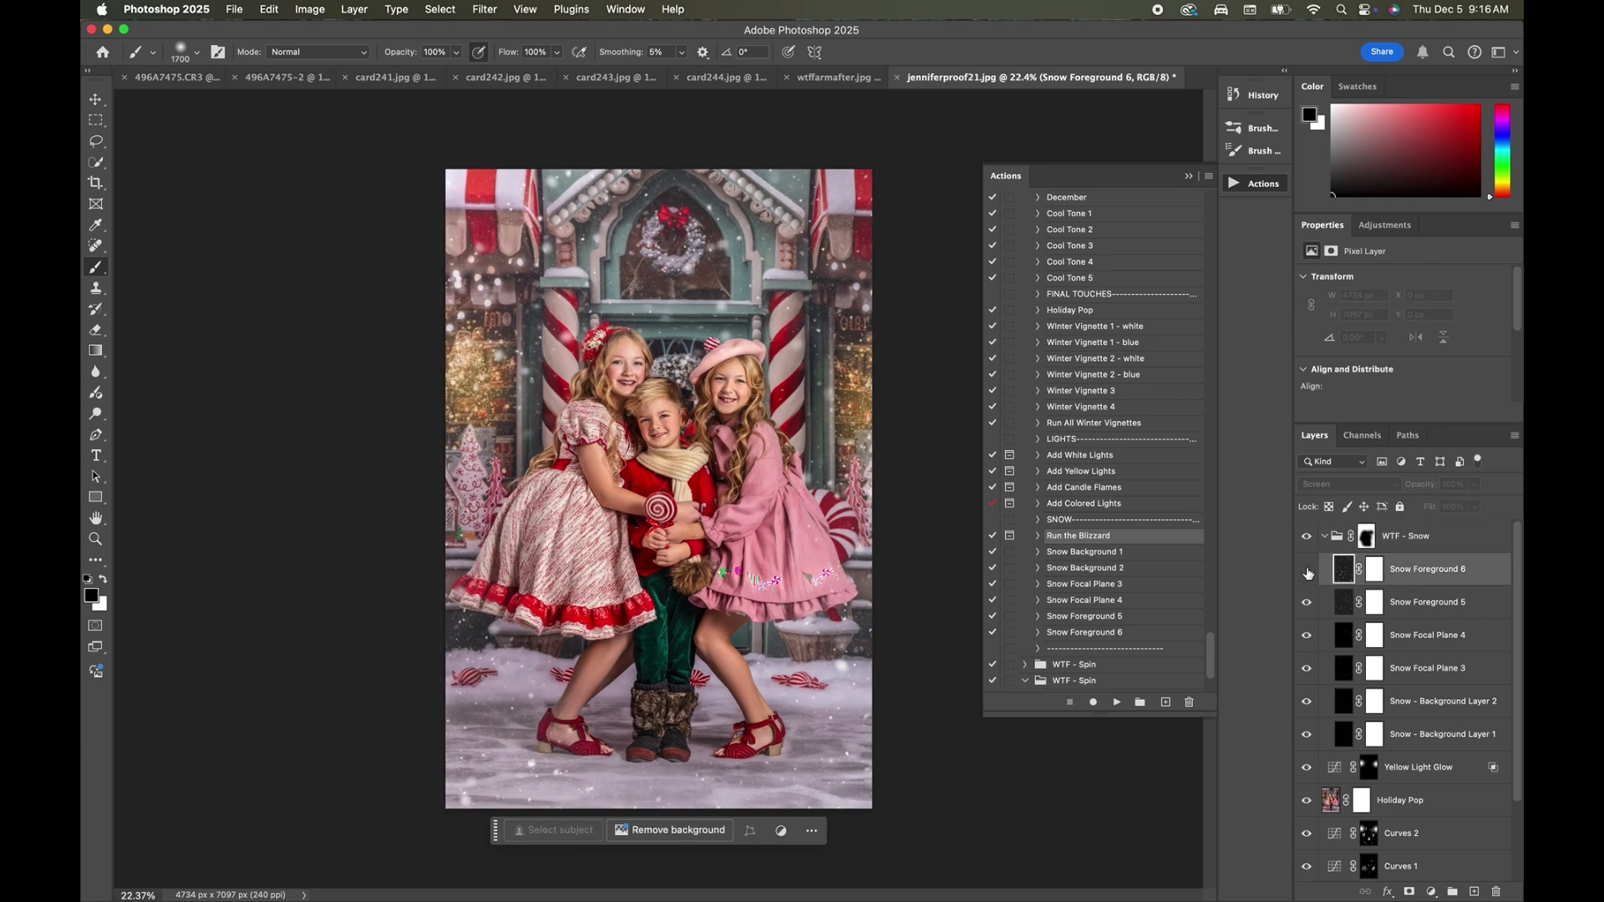
Try a lower opacity on the Snow Foreground 5 layer, and hide that layer.
{"action": "left_click", "coordinate": [1413, 608]}
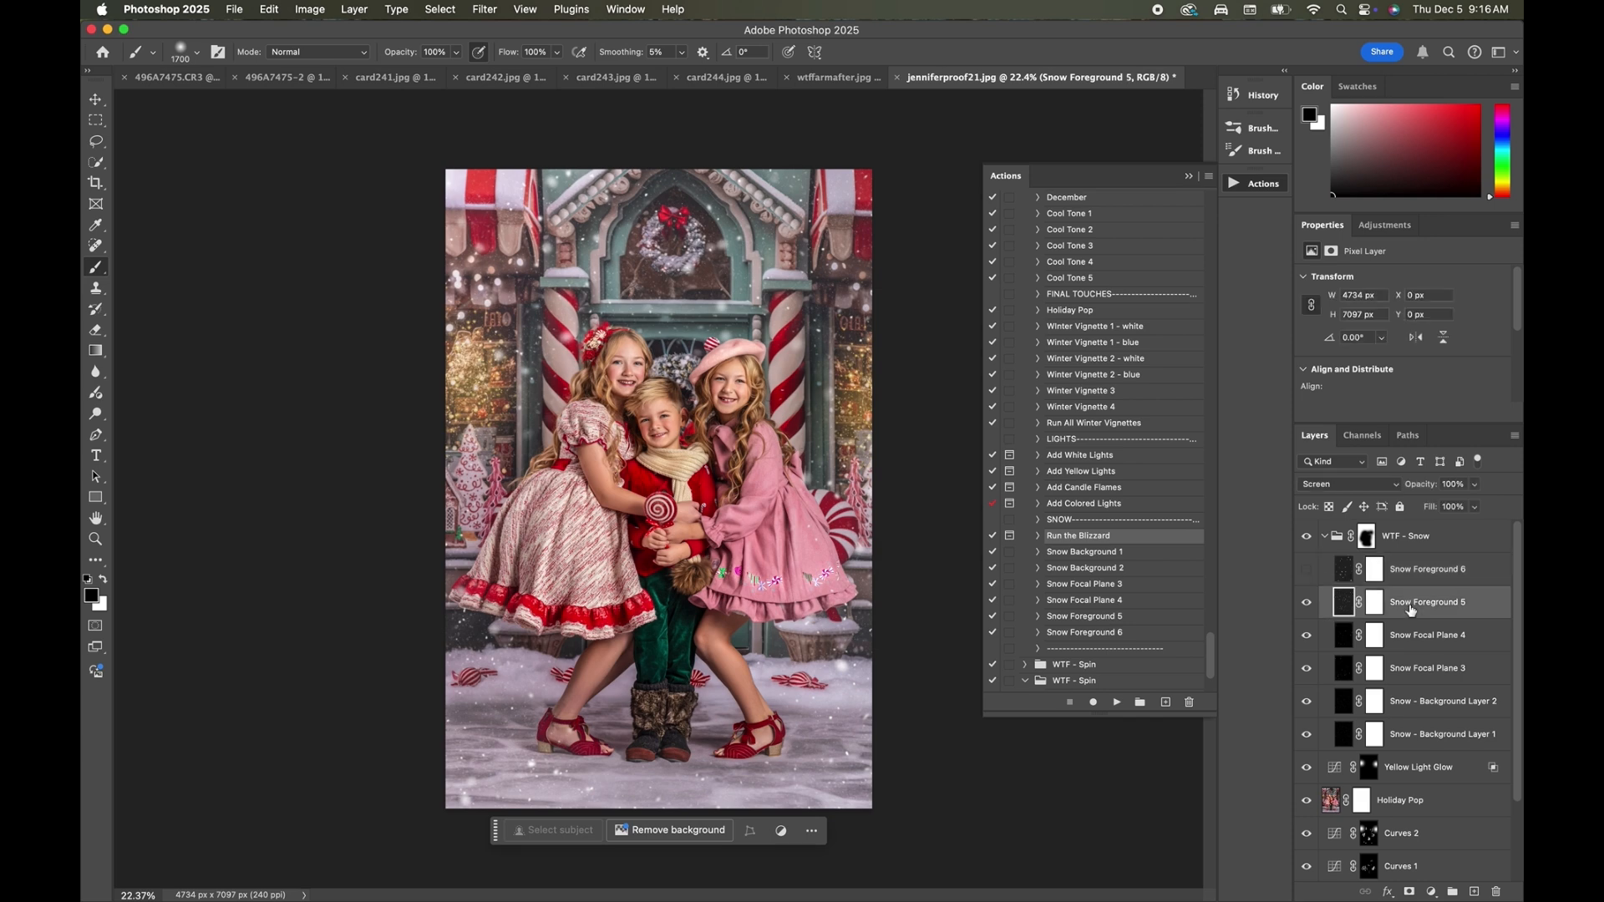
{"action": "left_click", "coordinate": [1304, 603]}
{"action": "left_click", "coordinate": [1303, 603]}
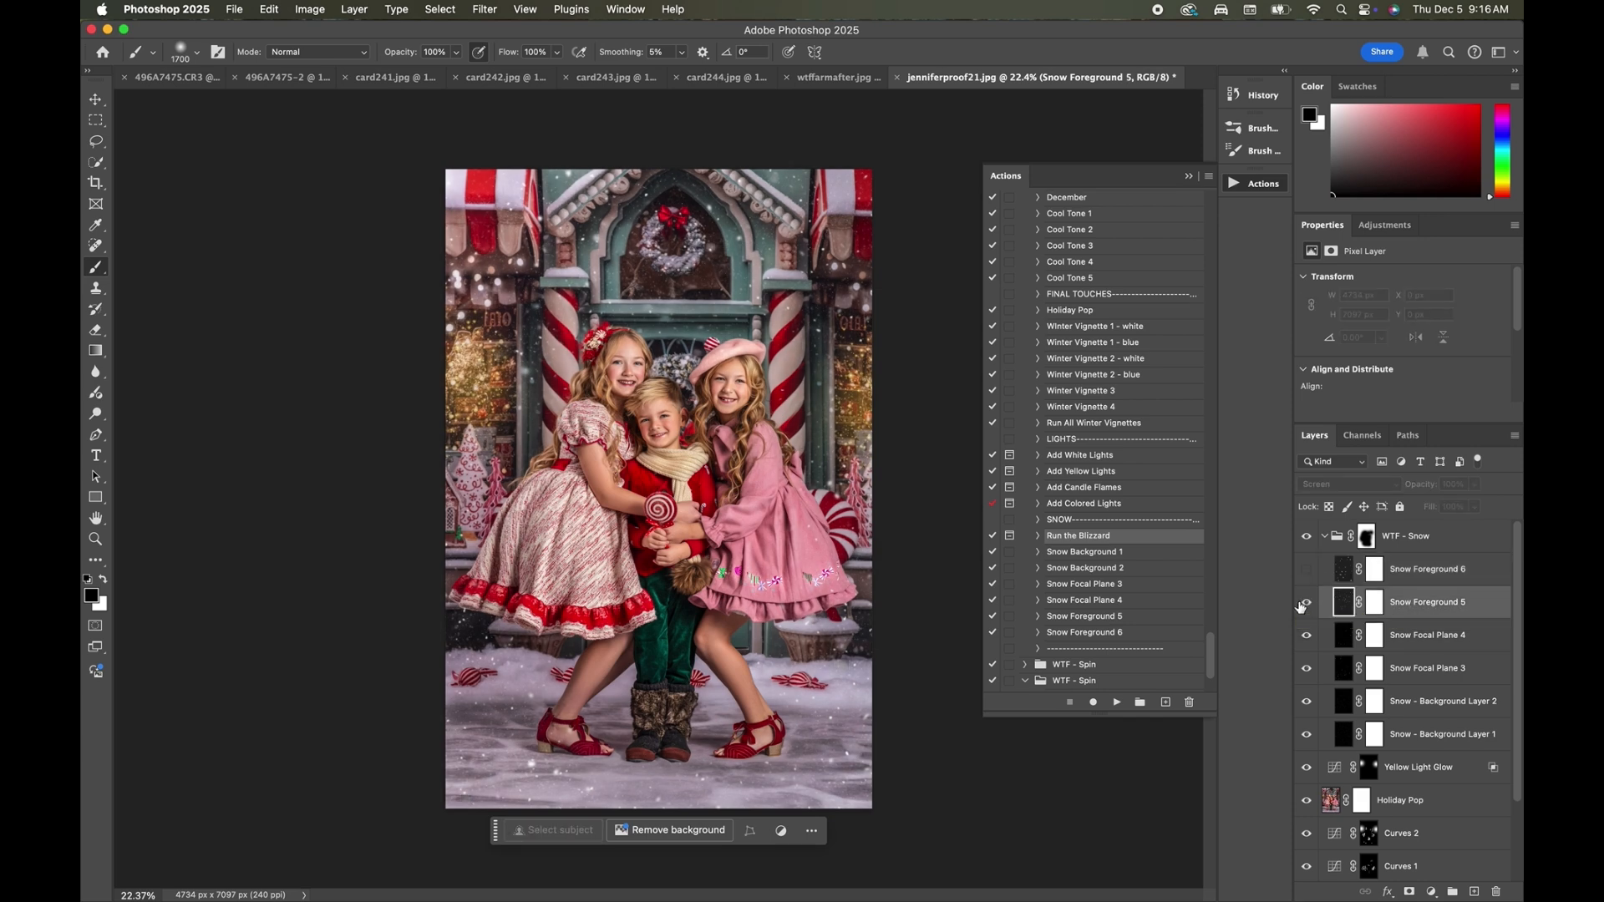
{"action": "left_click", "coordinate": [1474, 485]}
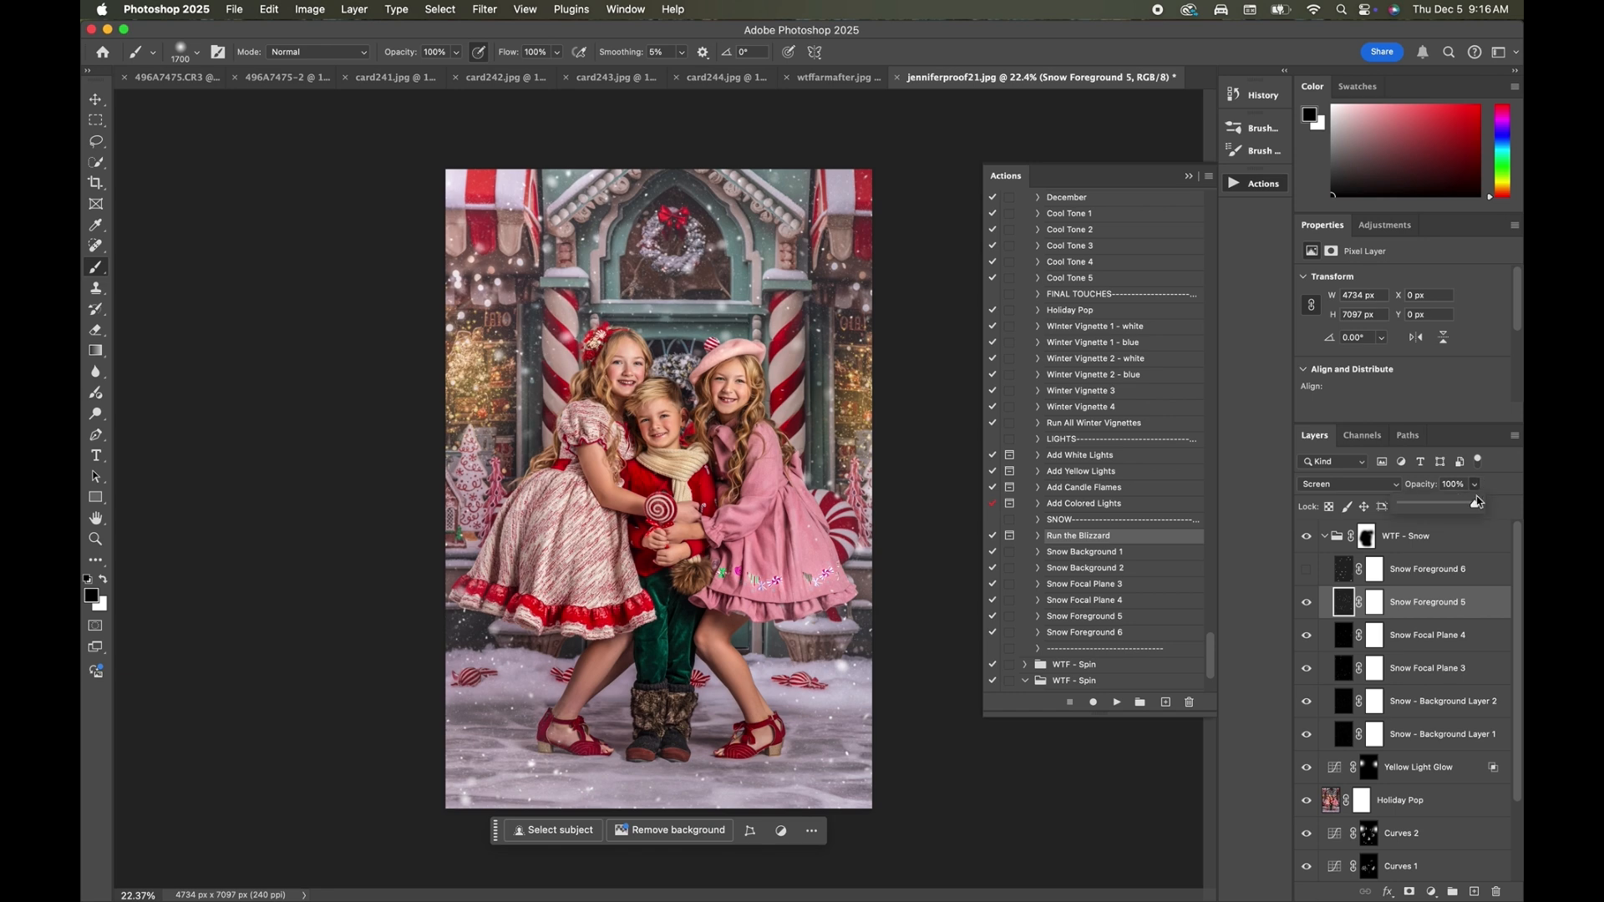
{"action": "left_click_drag", "start_coordinate": [1479, 504], "coordinate": [1420, 552]}
{"action": "left_click", "coordinate": [1308, 602]}
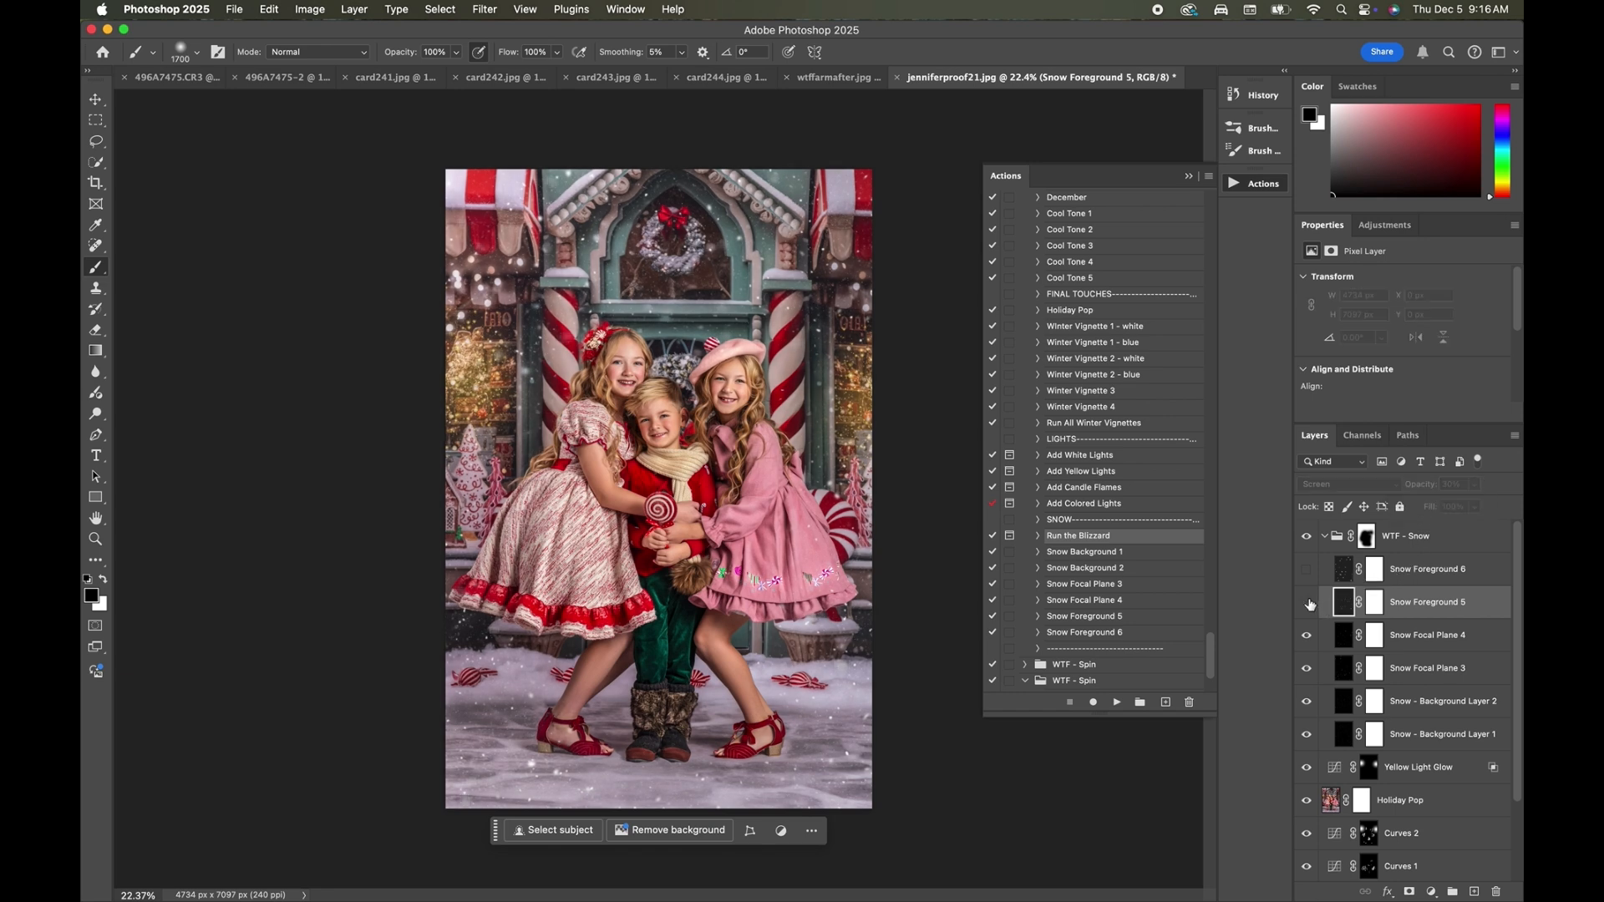
{"action": "left_click", "coordinate": [1308, 602]}
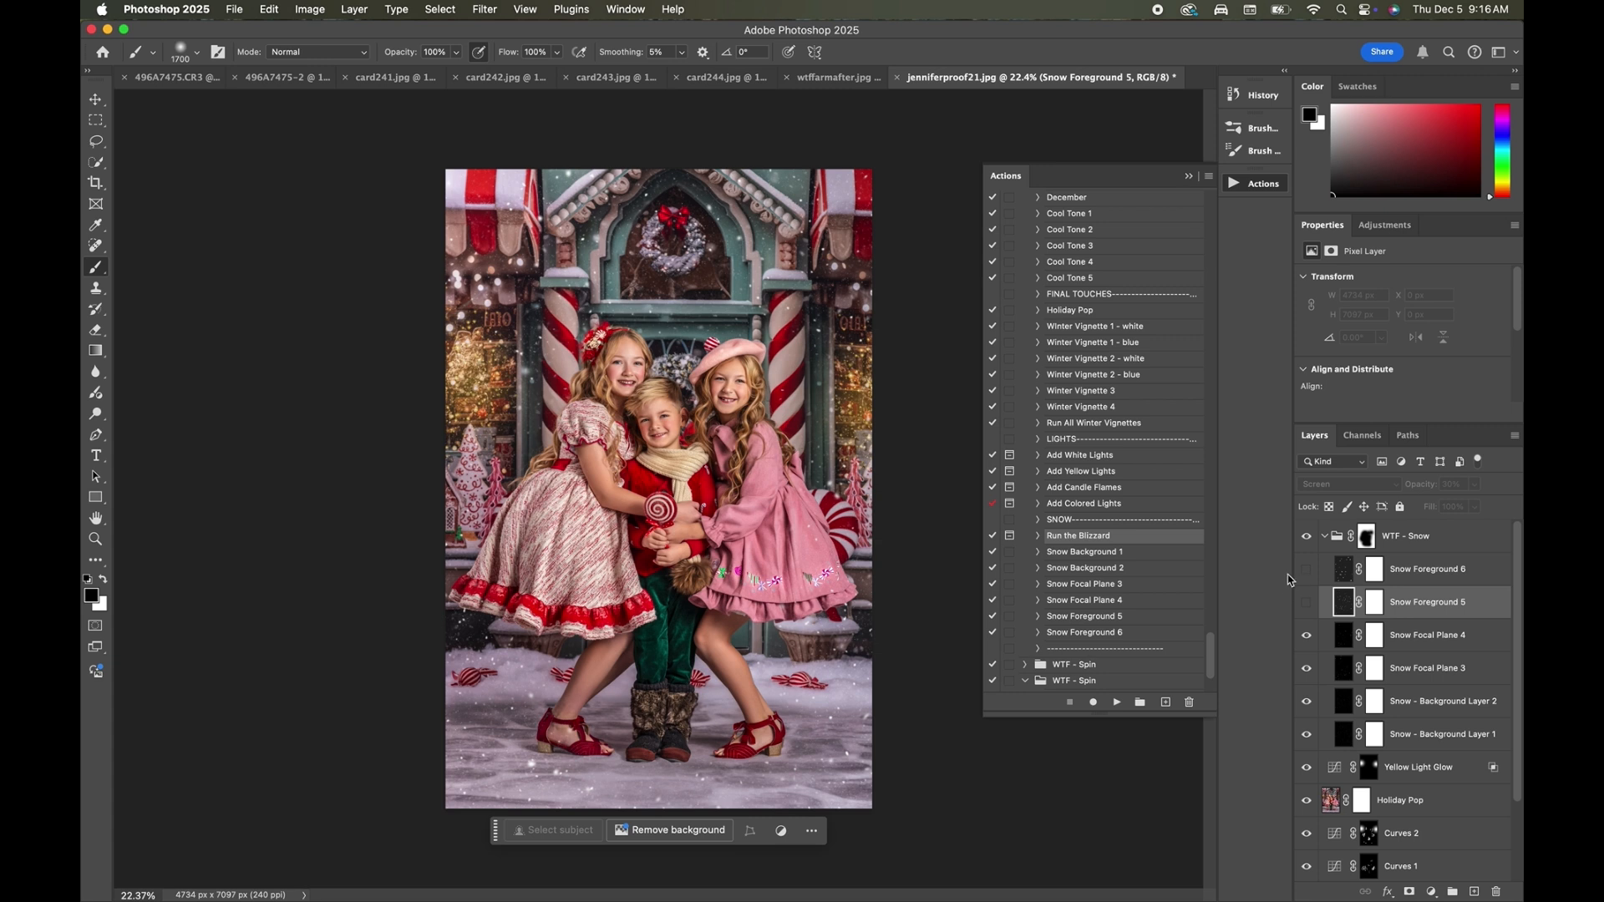
Collapse the WTF - Snow group and compare the portrait with and without its snow.
{"action": "left_click", "coordinate": [1325, 537]}
{"action": "left_click", "coordinate": [1307, 539]}
{"action": "left_click", "coordinate": [1307, 539]}
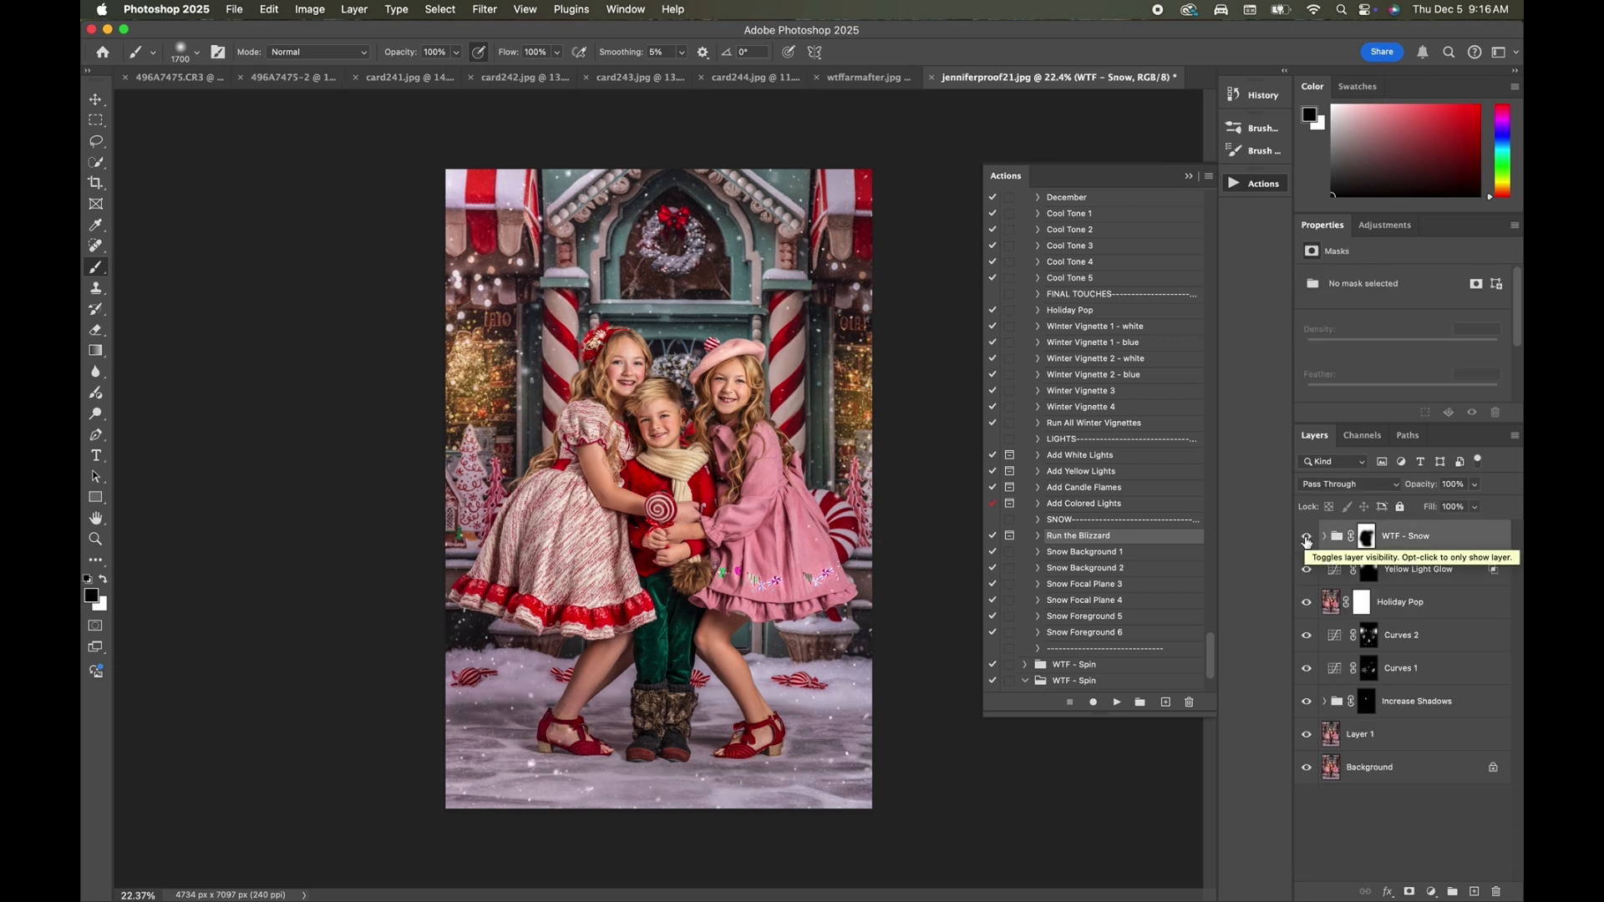
{"action": "left_click", "coordinate": [1308, 540]}
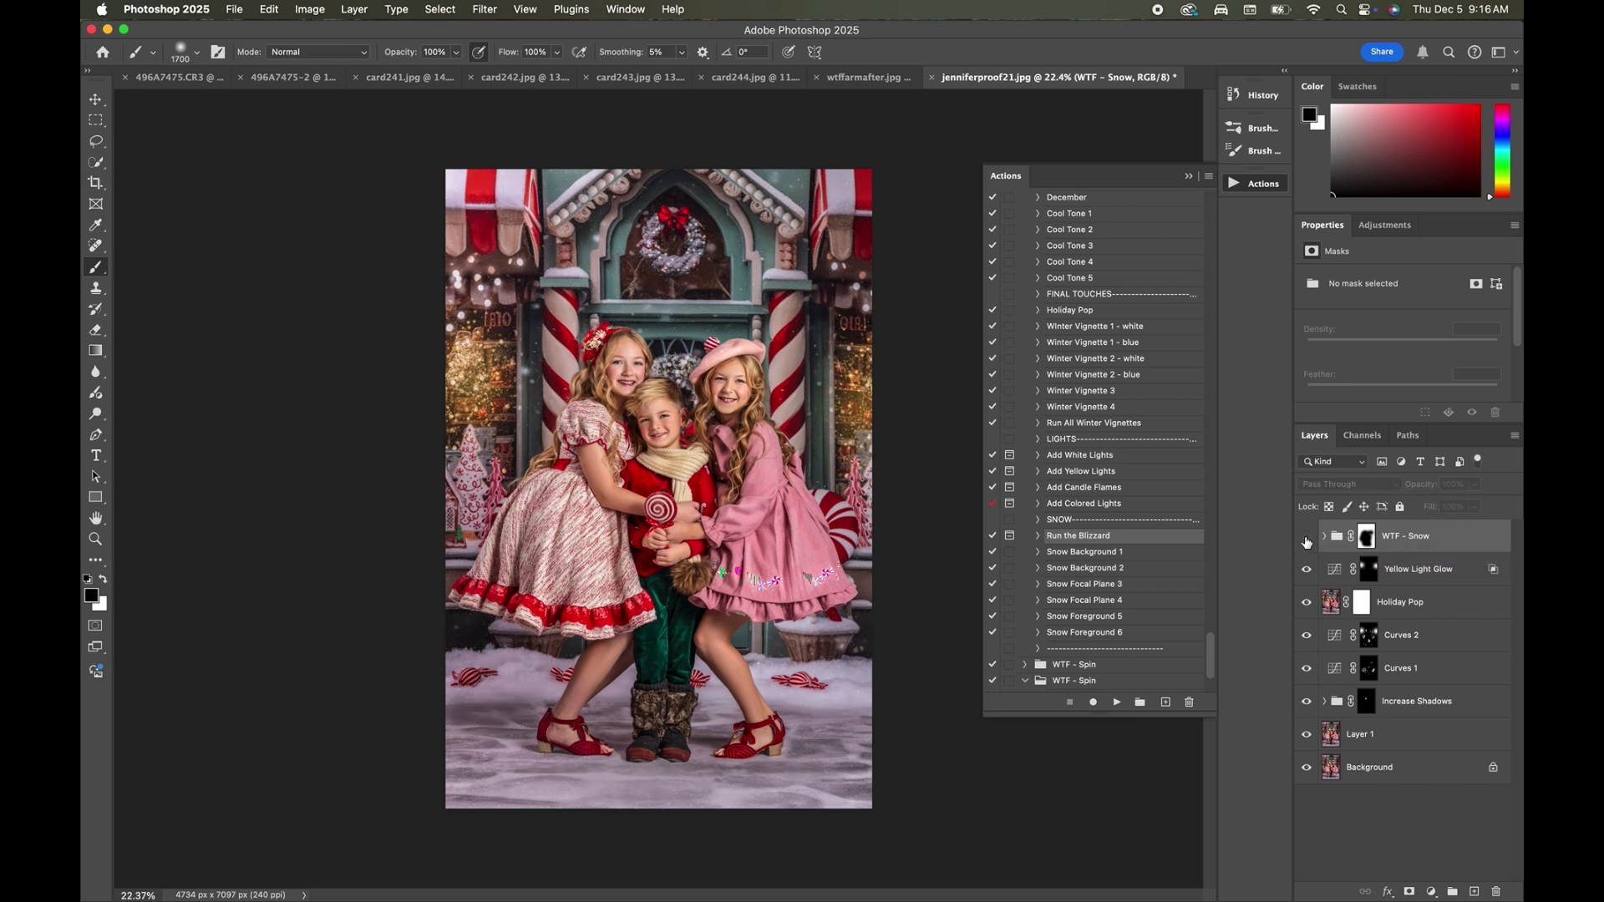
{"action": "left_click", "coordinate": [1307, 540]}
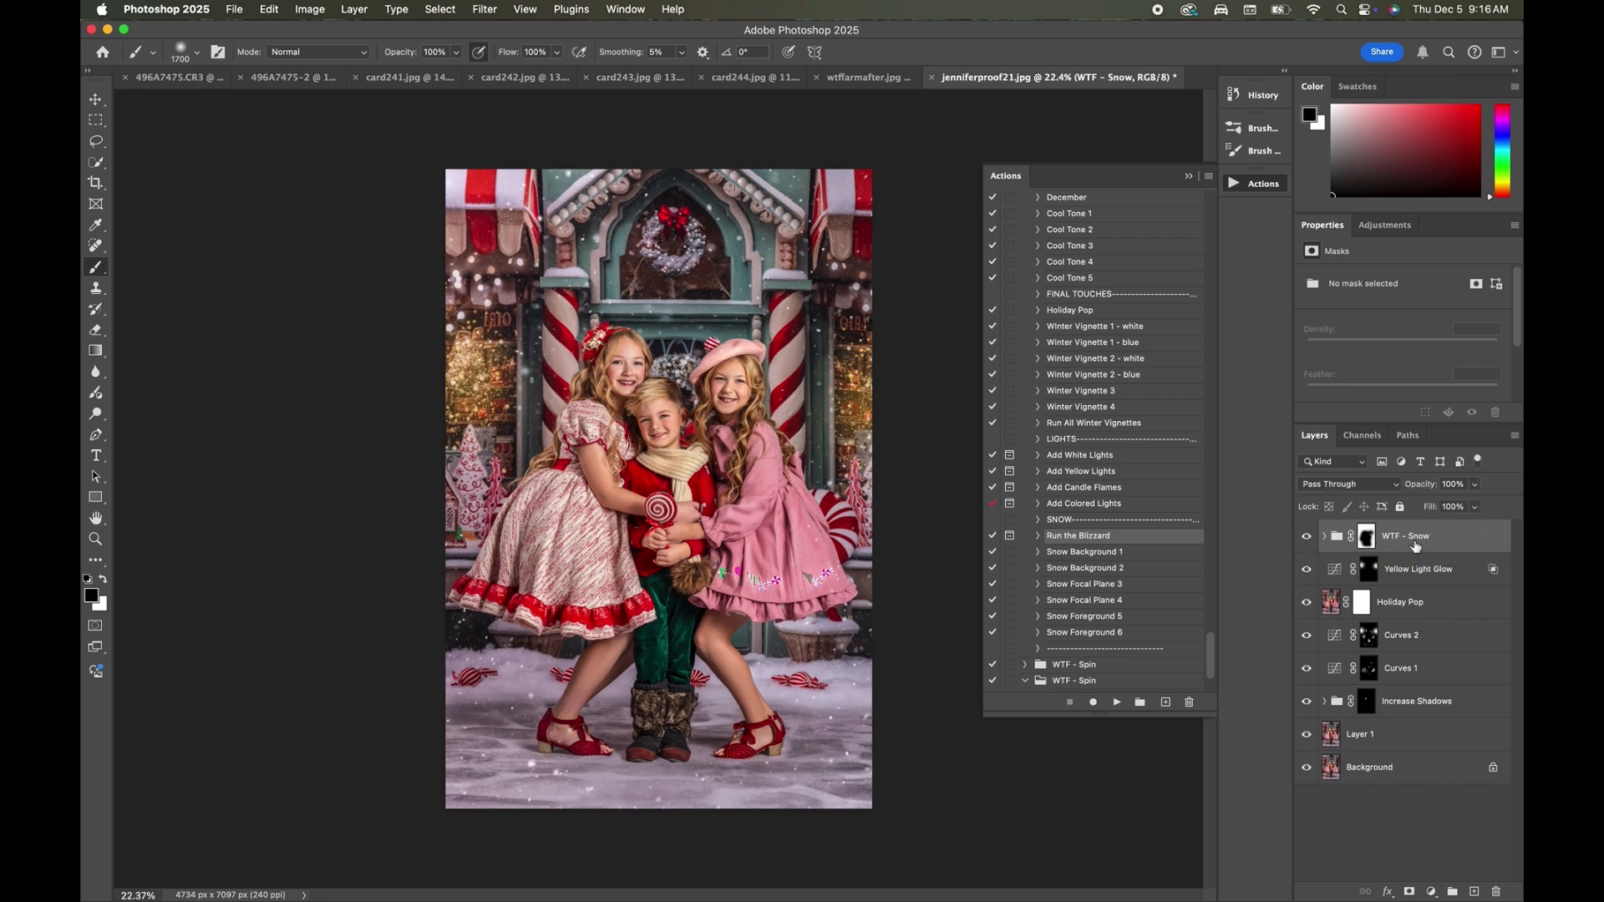
Select the WTF - Snow group's mask, reduce the brush to 175 px, and examine the snow around the children up close.
{"action": "left_click", "coordinate": [1366, 536]}
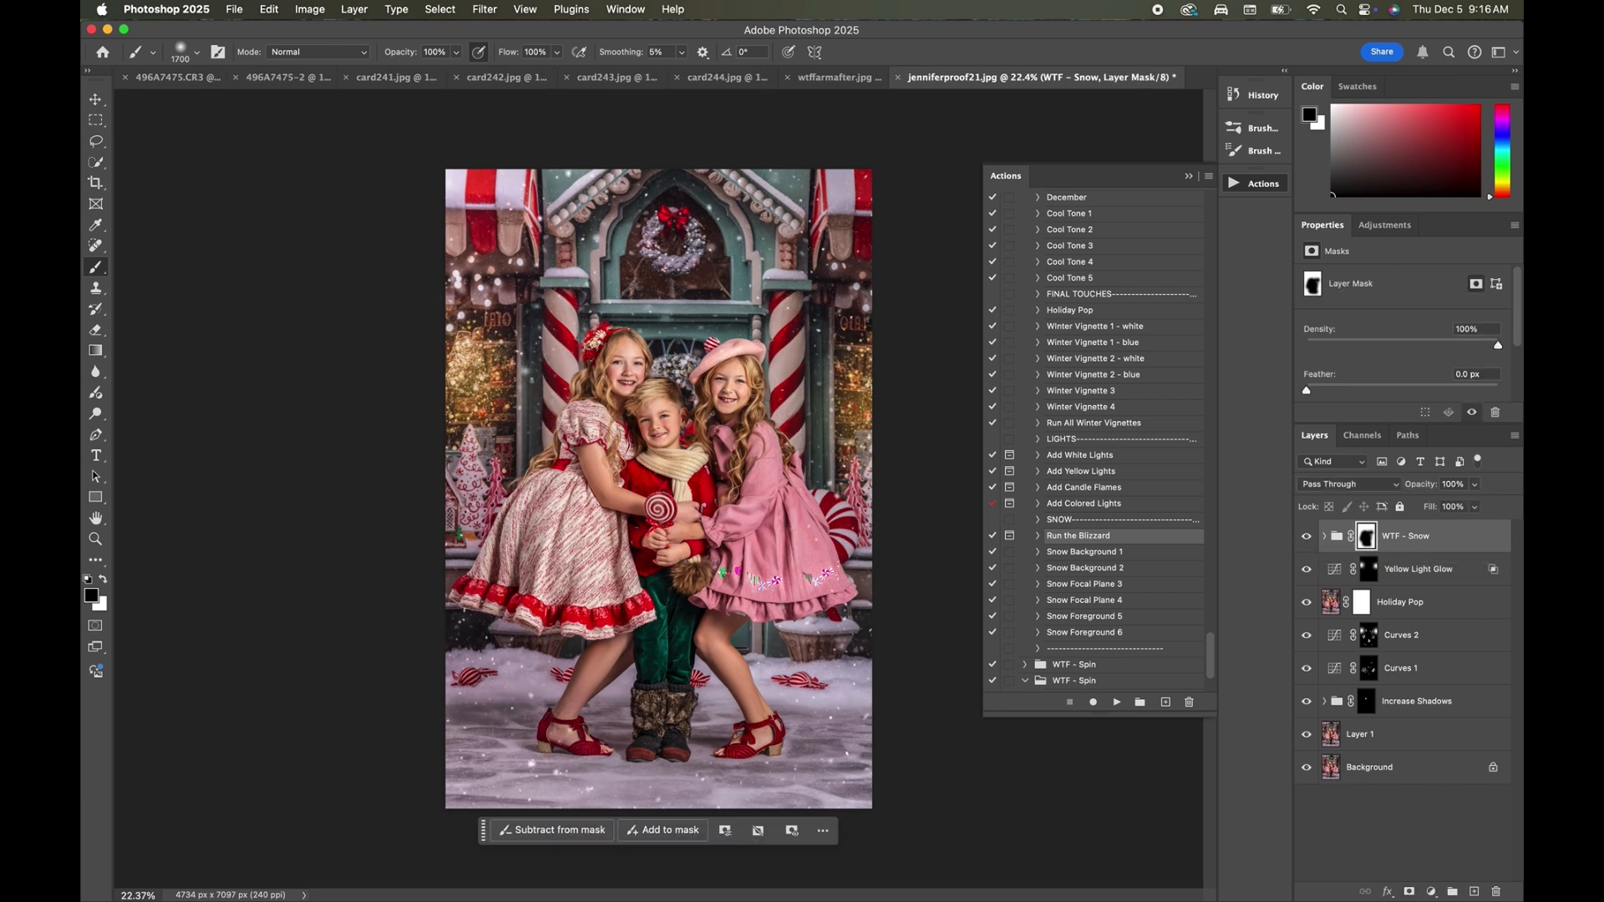
{"action": "key", "text": "bracketleft"}
{"action": "key", "text": "bracketleft"}
{"action": "key", "text": "bracketleft"}
{"action": "key", "text": "bracketleft"}
{"action": "key", "text": "bracketleft"}
{"action": "key", "text": "bracketleft"}
{"action": "key", "text": "bracketleft"}
{"action": "key", "text": "bracketleft"}
{"action": "key", "text": "bracketleft"}
{"action": "key", "text": "bracketleft"}
{"action": "key", "text": "bracketleft"}
{"action": "key", "text": "bracketleft"}
{"action": "key", "text": "bracketleft"}
{"action": "key", "text": "bracketleft"}
{"action": "key", "text": "bracketleft"}
{"action": "key", "text": "bracketleft"}
{"action": "key", "text": "bracketleft"}
{"action": "left_click", "coordinate": [354, 9]}
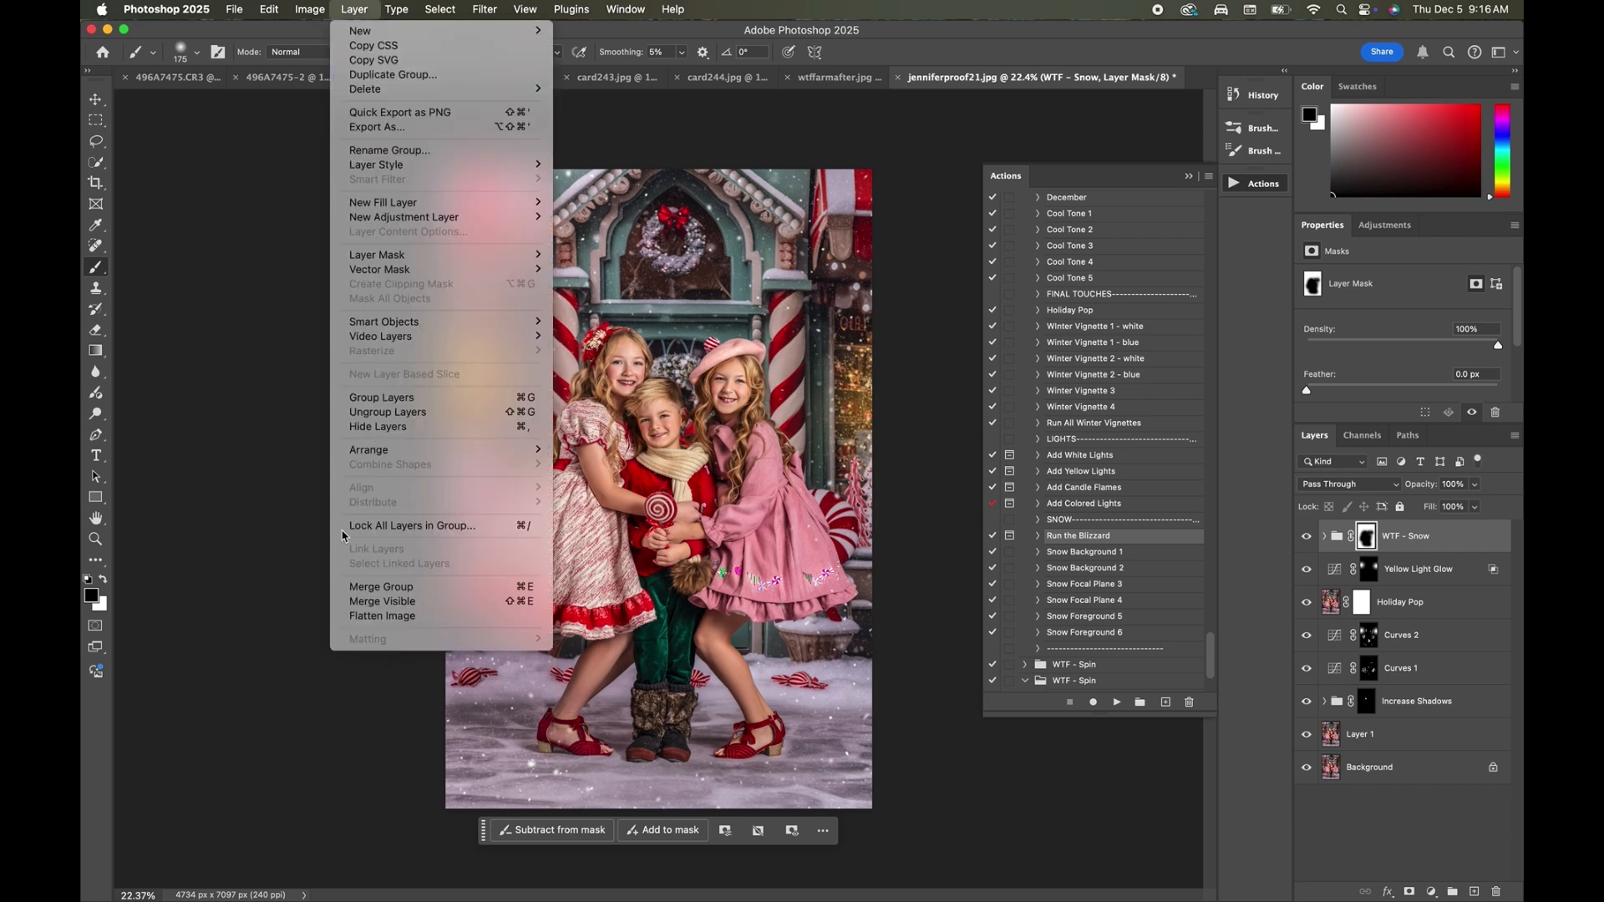
{"action": "left_click", "coordinate": [395, 622]}
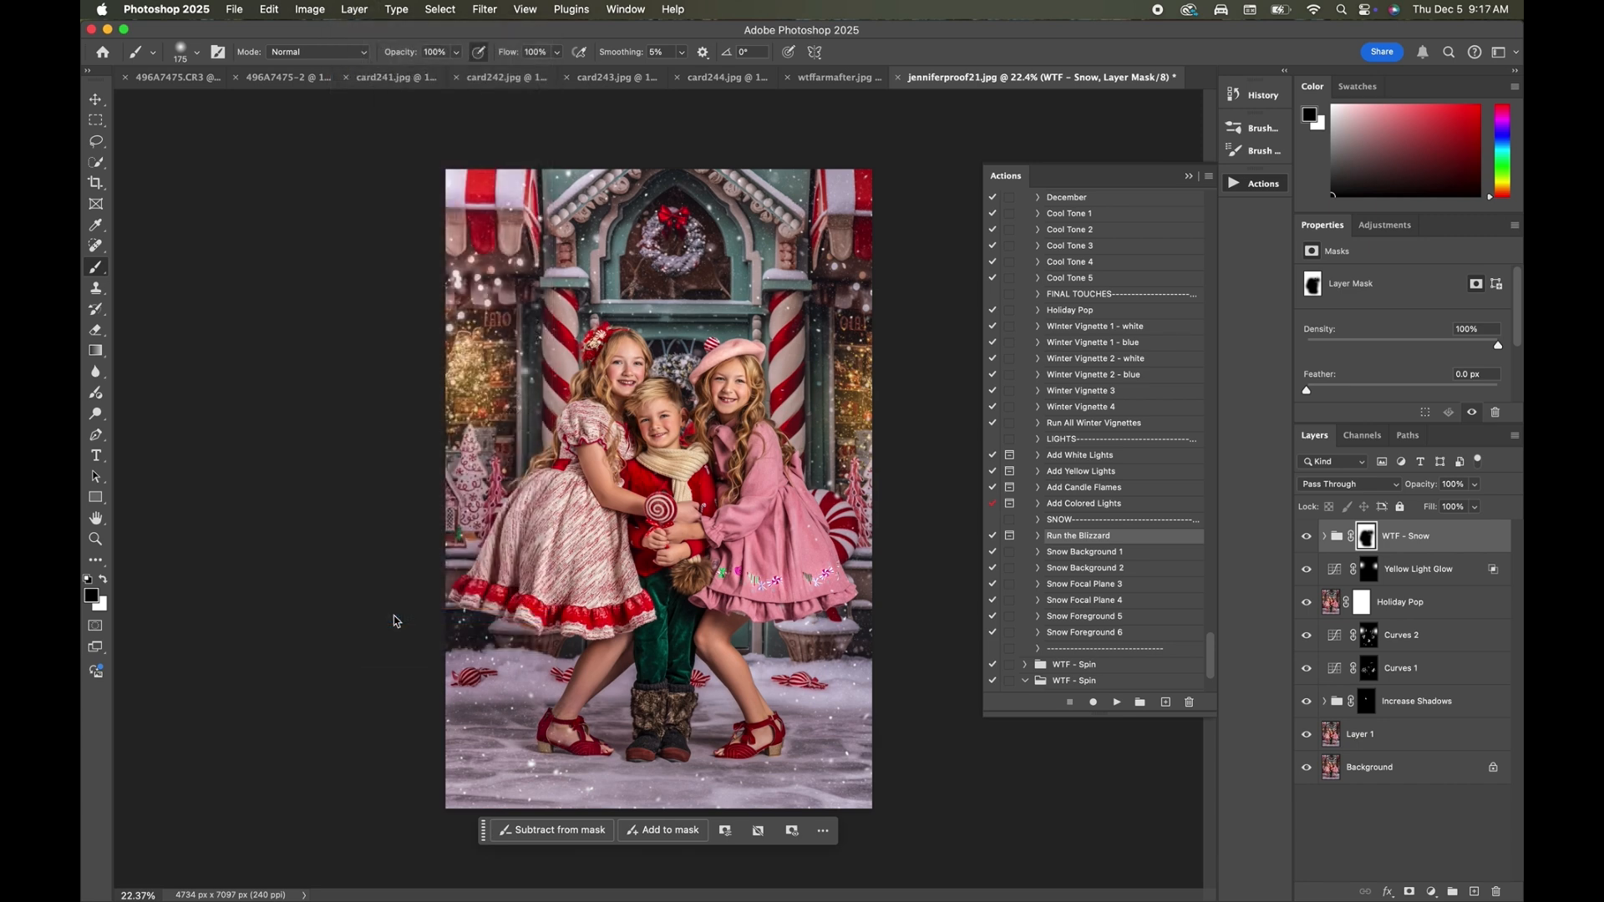
{"action": "left_click", "coordinate": [790, 352]}
{"action": "scroll", "coordinate": [600, 418], "scroll_direction": "up", "scroll_amount": 2}
{"action": "scroll", "coordinate": [601, 418], "scroll_direction": "up", "scroll_amount": 2}
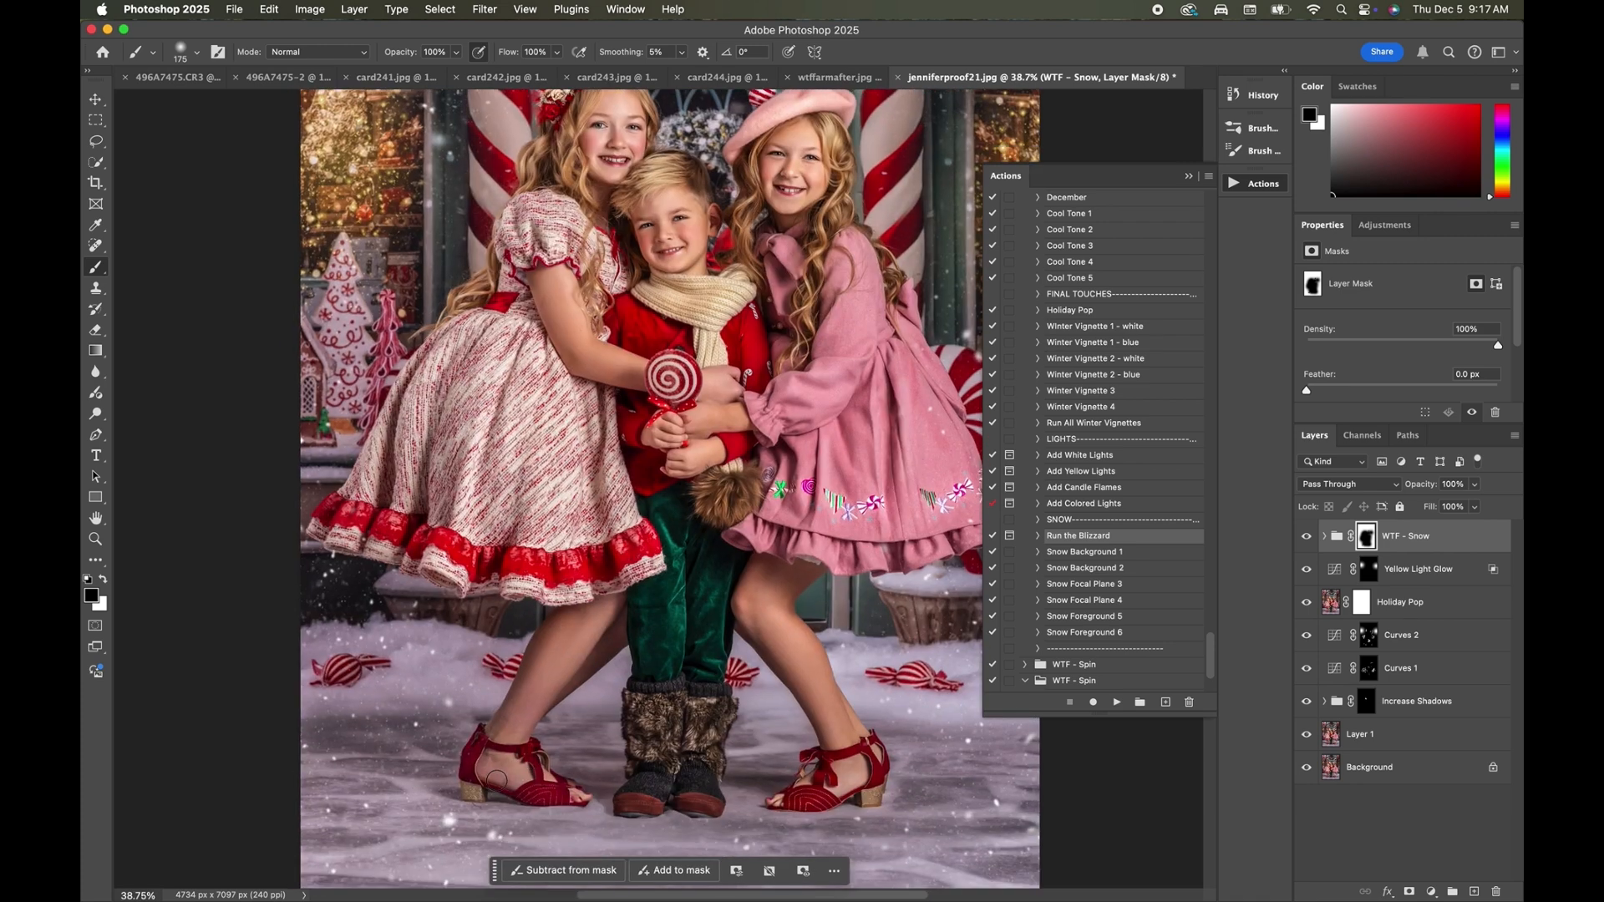
{"action": "scroll", "coordinate": [497, 777], "scroll_direction": "up", "scroll_amount": 5}
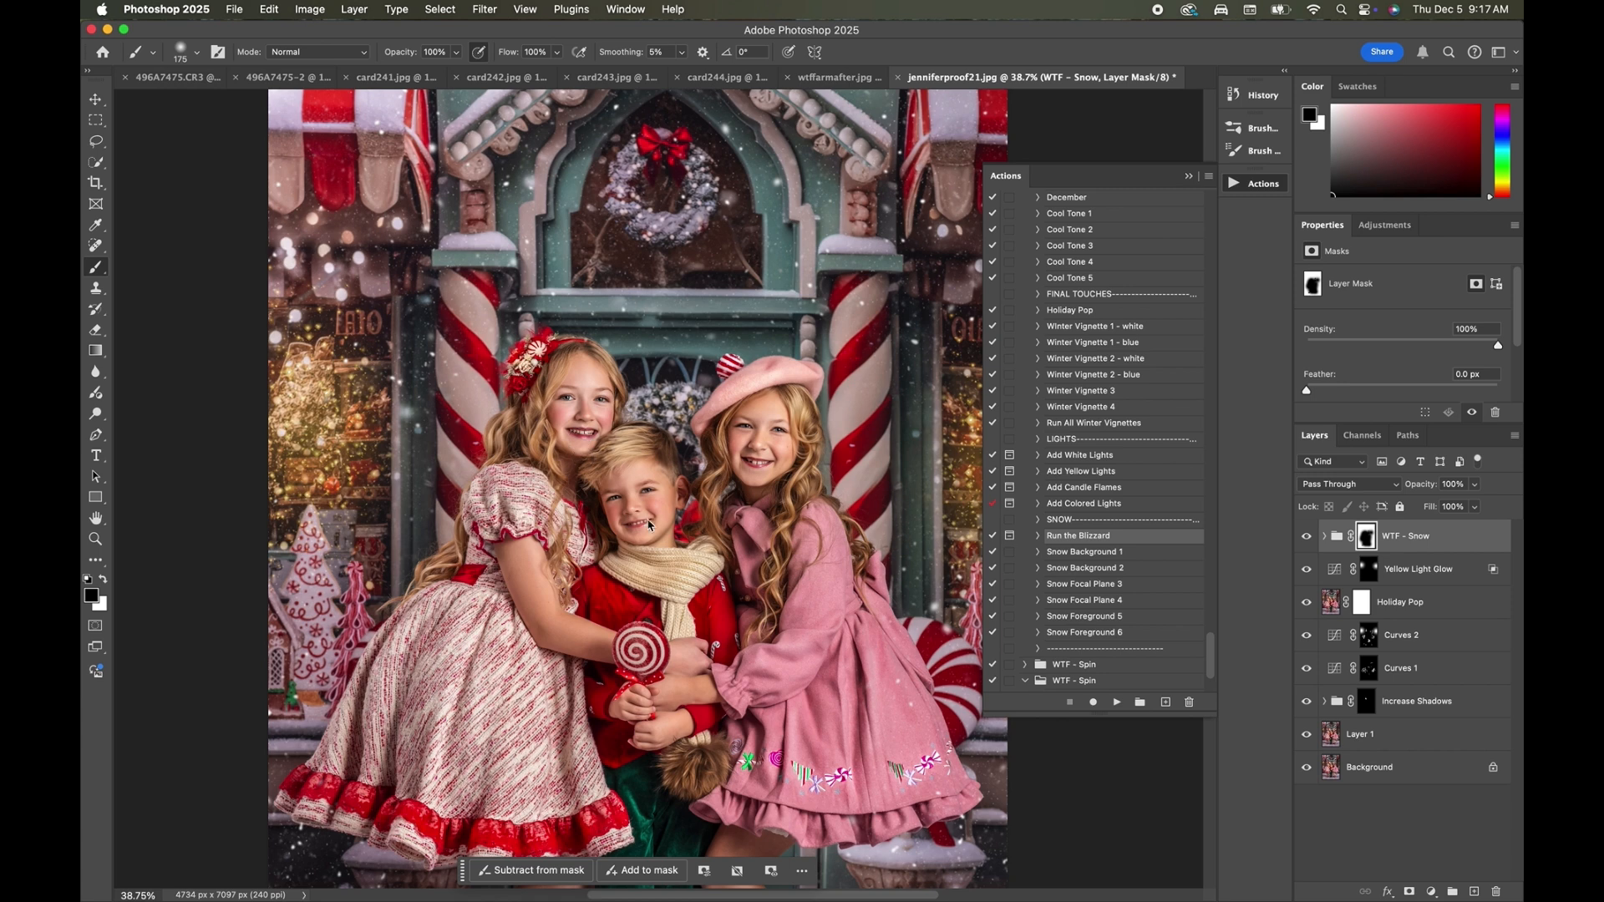
{"action": "scroll", "coordinate": [693, 490], "scroll_direction": "down", "scroll_amount": 1}
{"action": "scroll", "coordinate": [693, 490], "scroll_direction": "down", "scroll_amount": 5}
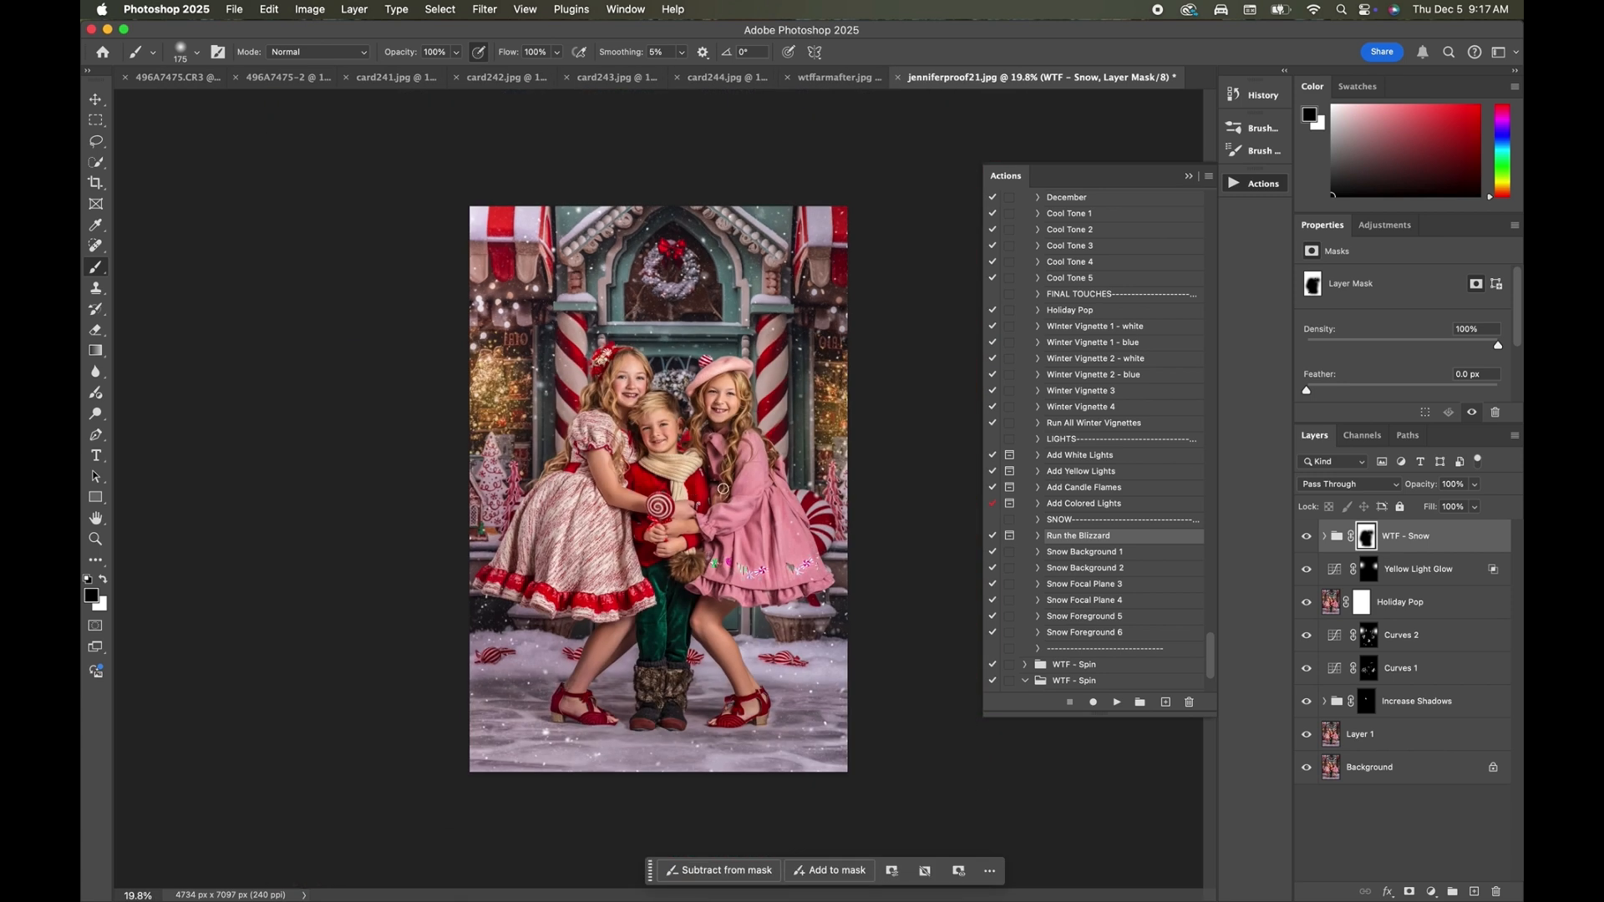
Set the WTF - Snow group's opacity to 76% and add a new Normal-mode layer above it.
{"action": "left_click", "coordinate": [1474, 485]}
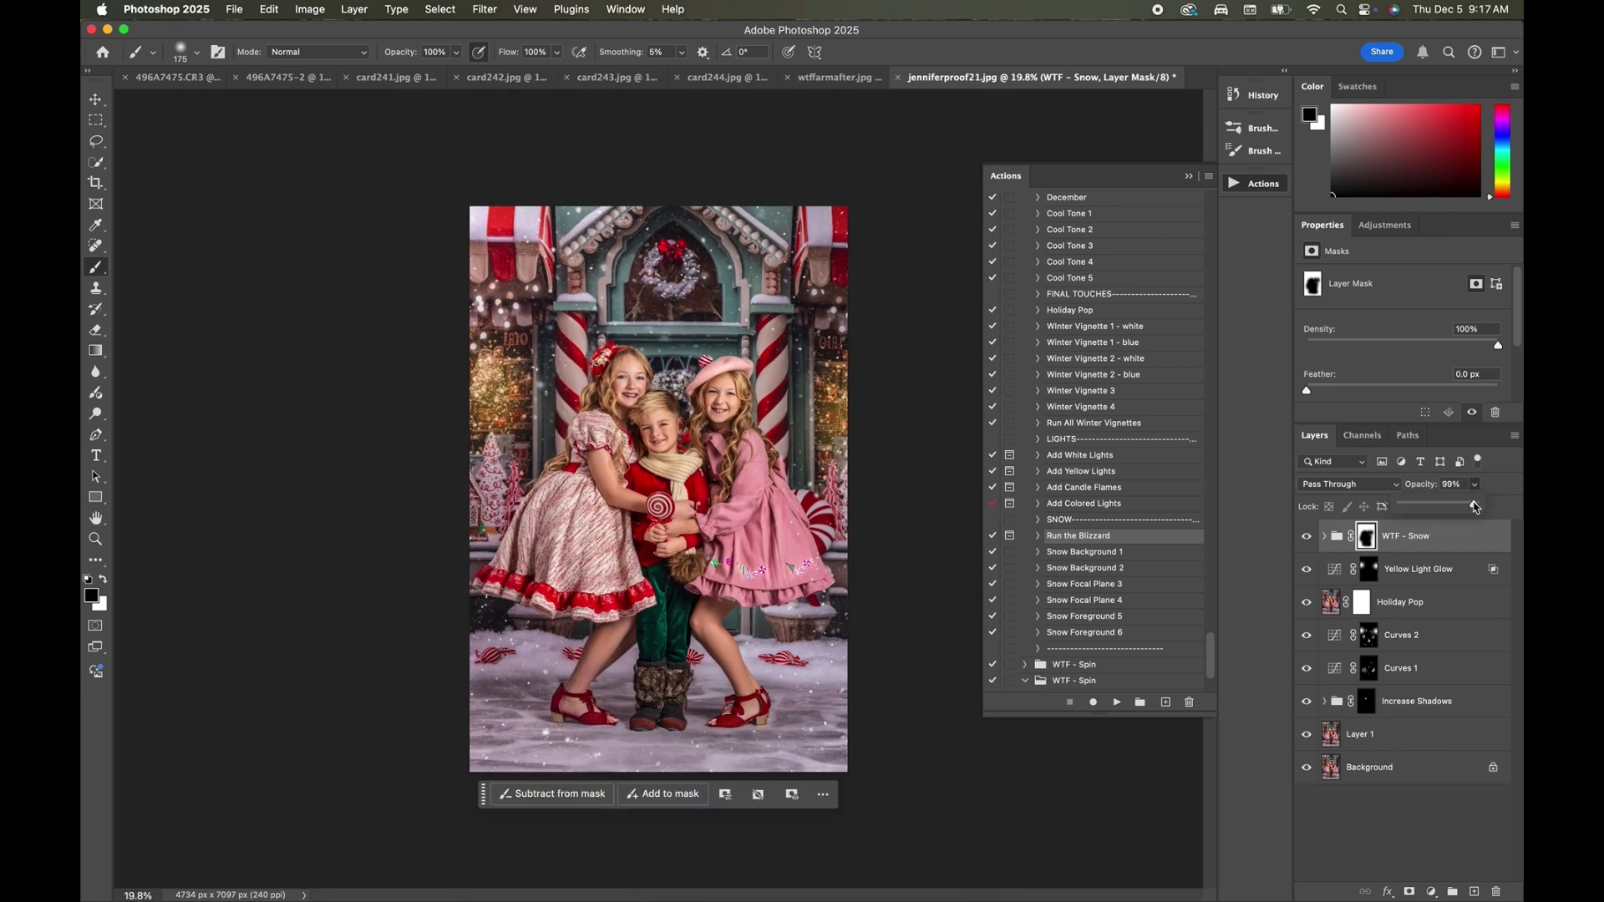
{"action": "left_click_drag", "start_coordinate": [1478, 504], "coordinate": [1458, 510]}
{"action": "left_click", "coordinate": [352, 9]}
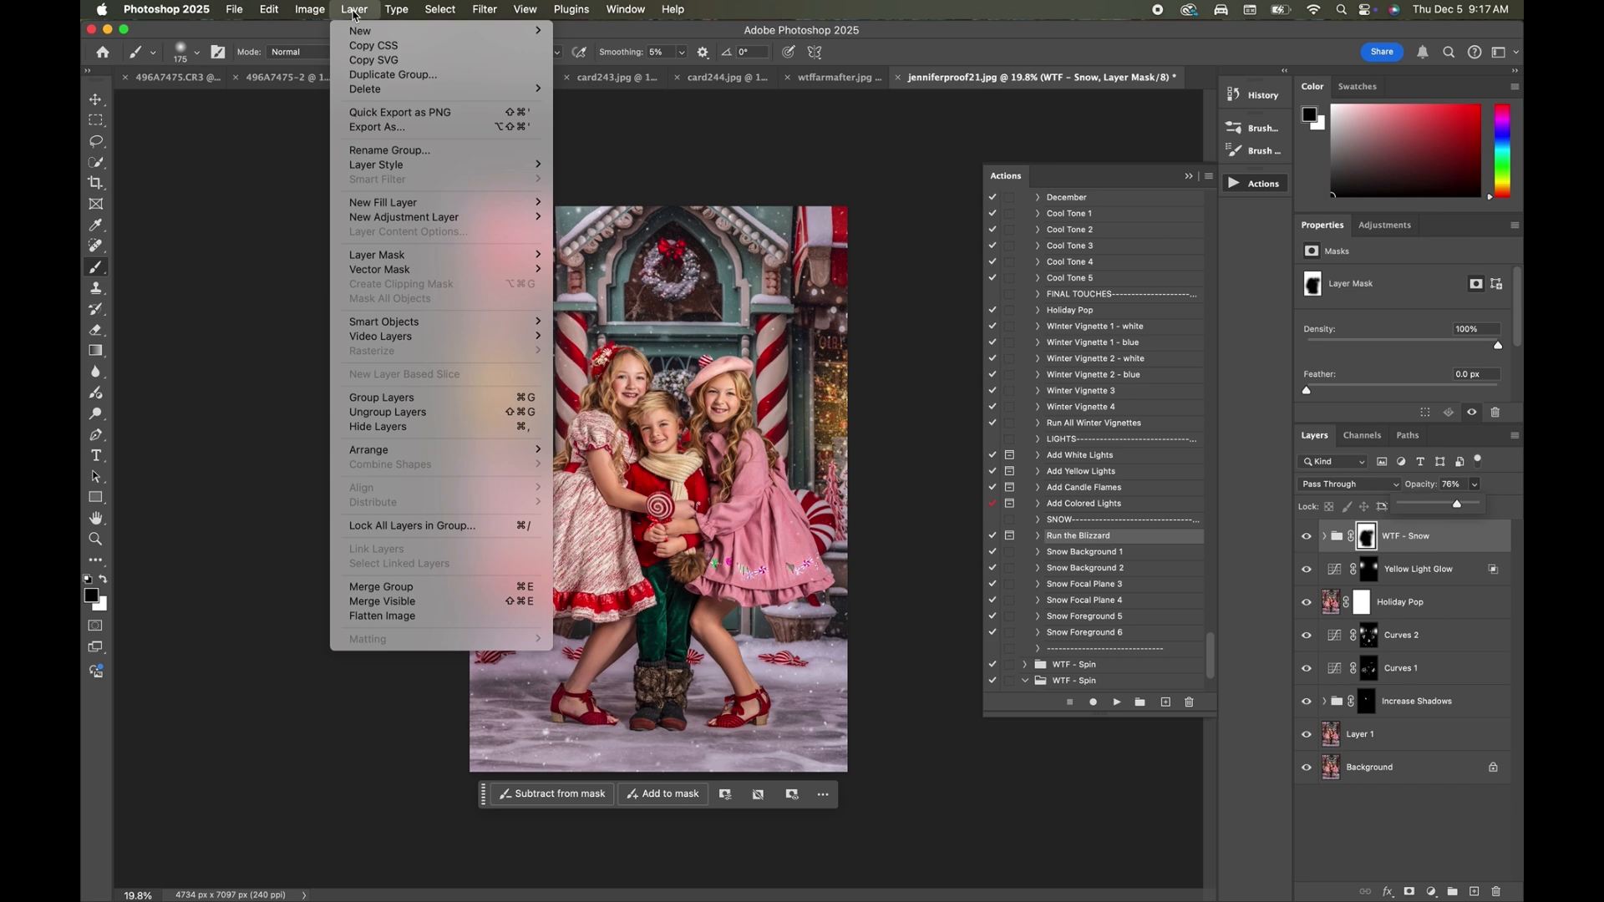
{"action": "mouse_move", "coordinate": [368, 32]}
{"action": "left_click", "coordinate": [576, 32]}
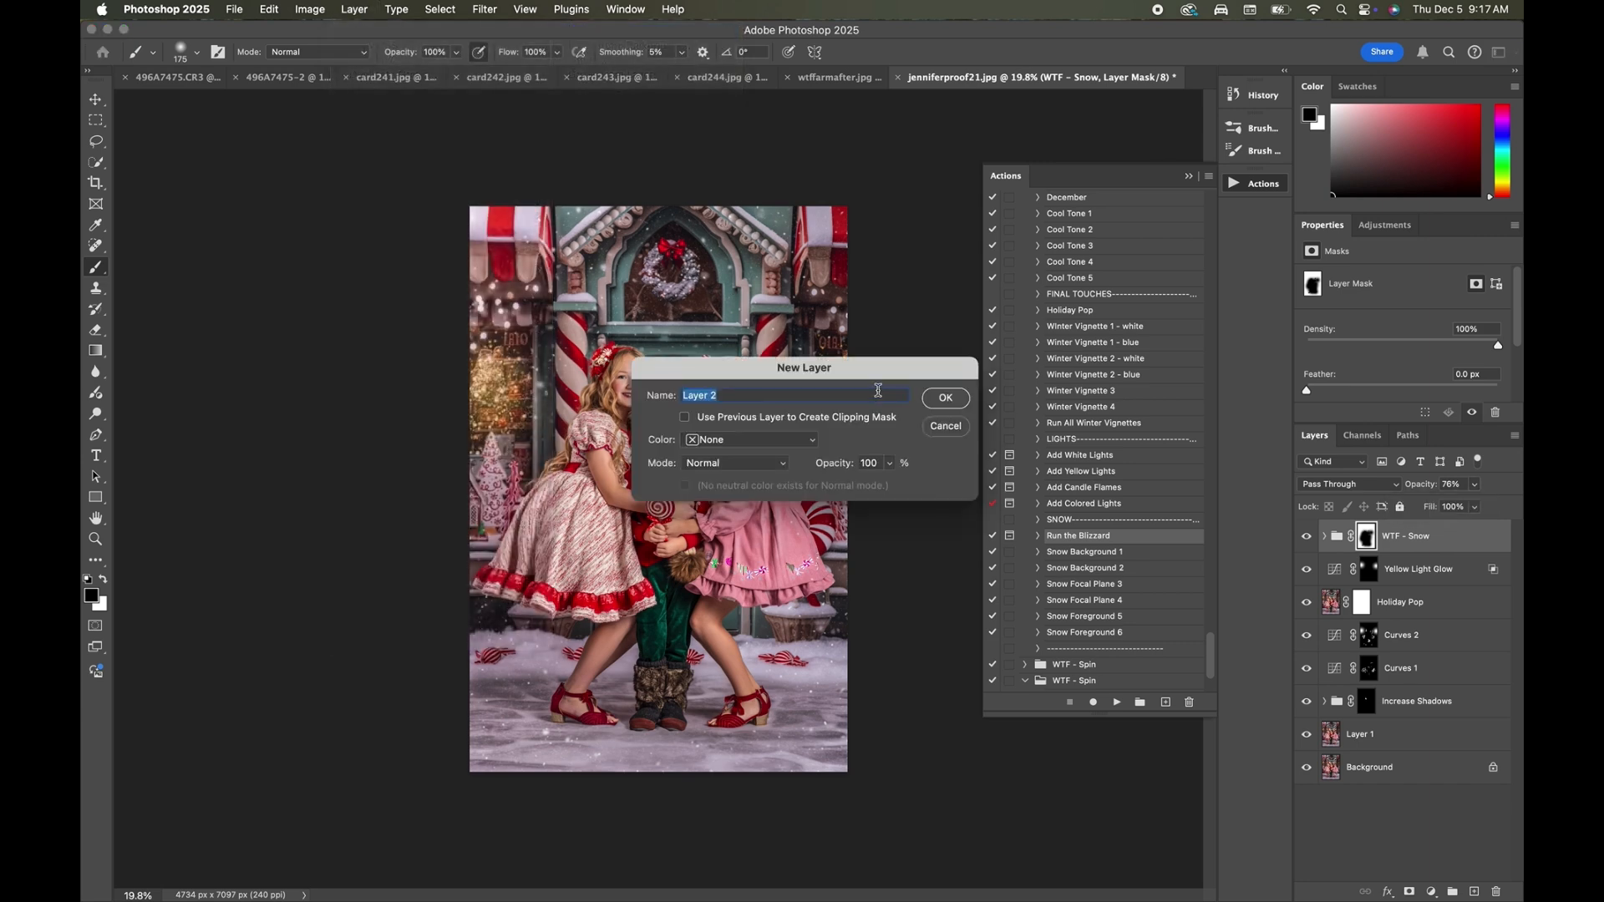
{"action": "left_click", "coordinate": [941, 400]}
Sample the pink of the girl's dress and paint it over her beret on Layer 2 with a 70 px brush.
{"action": "left_click", "coordinate": [94, 209]}
{"action": "left_click", "coordinate": [95, 224]}
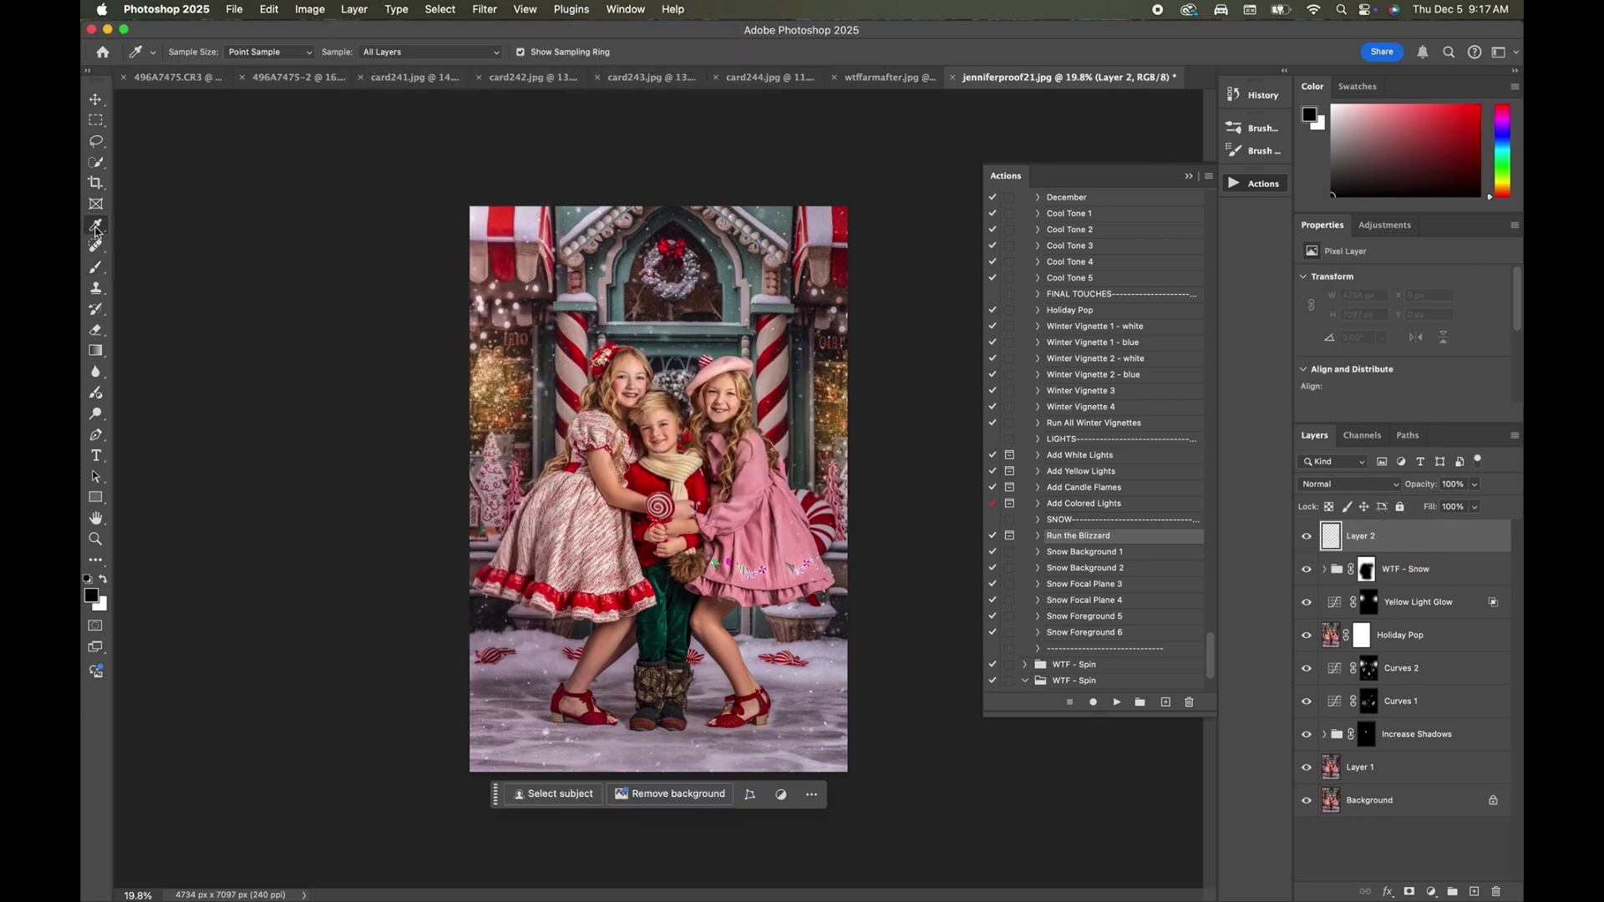
{"action": "left_click", "coordinate": [765, 524]}
{"action": "left_click", "coordinate": [96, 267]}
{"action": "scroll", "coordinate": [727, 326], "scroll_direction": "up", "scroll_amount": 5}
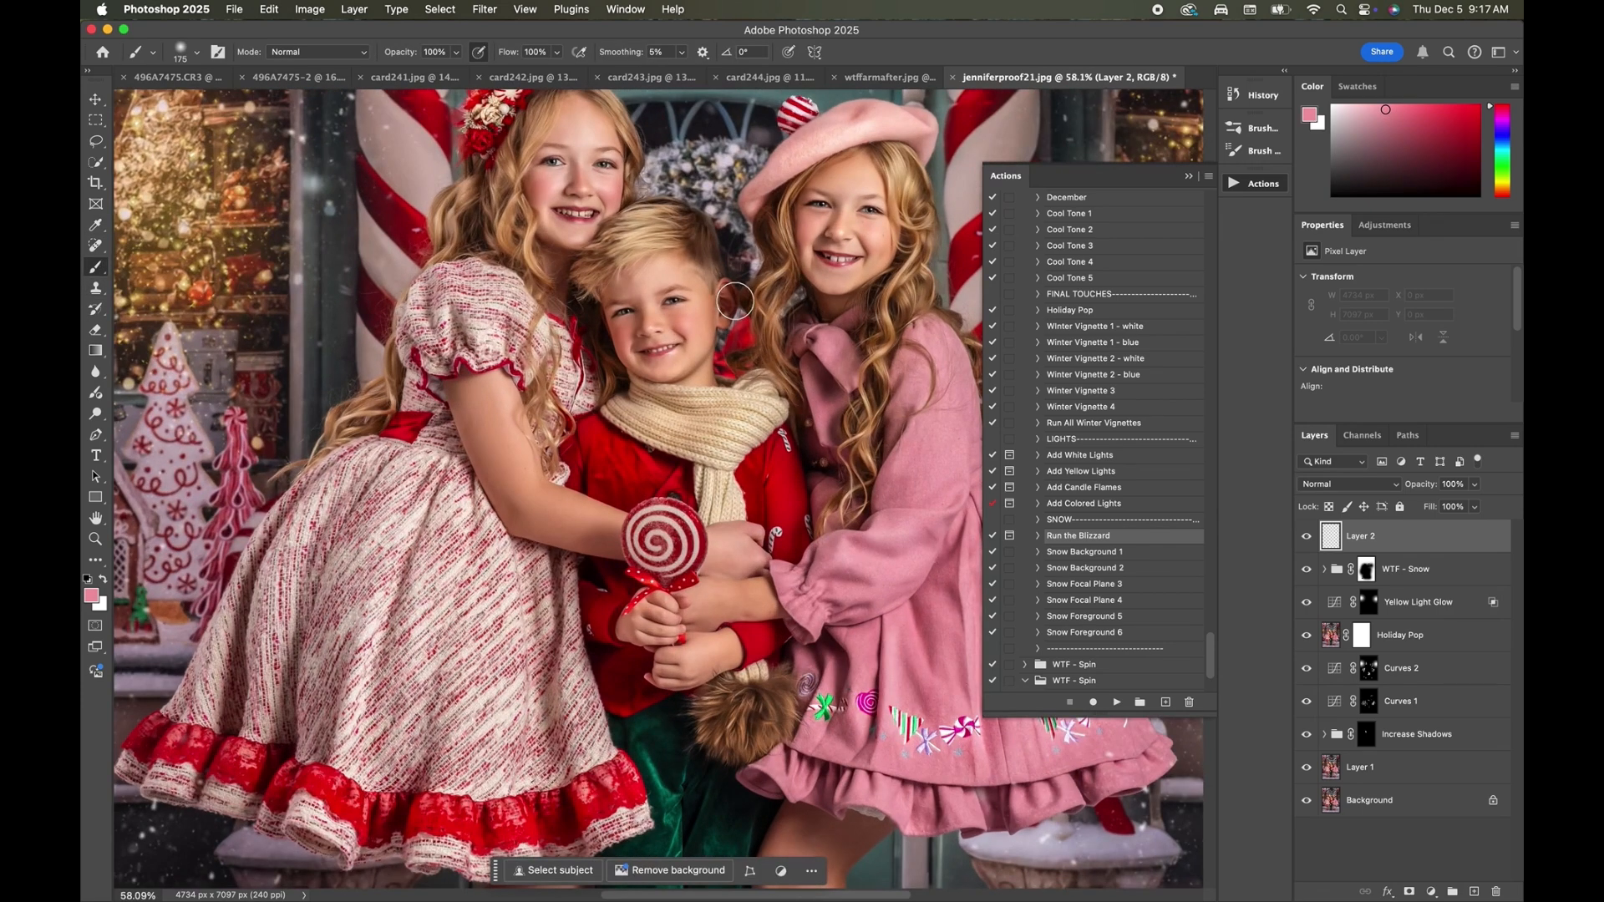
{"action": "scroll", "coordinate": [735, 301], "scroll_direction": "up", "scroll_amount": 5}
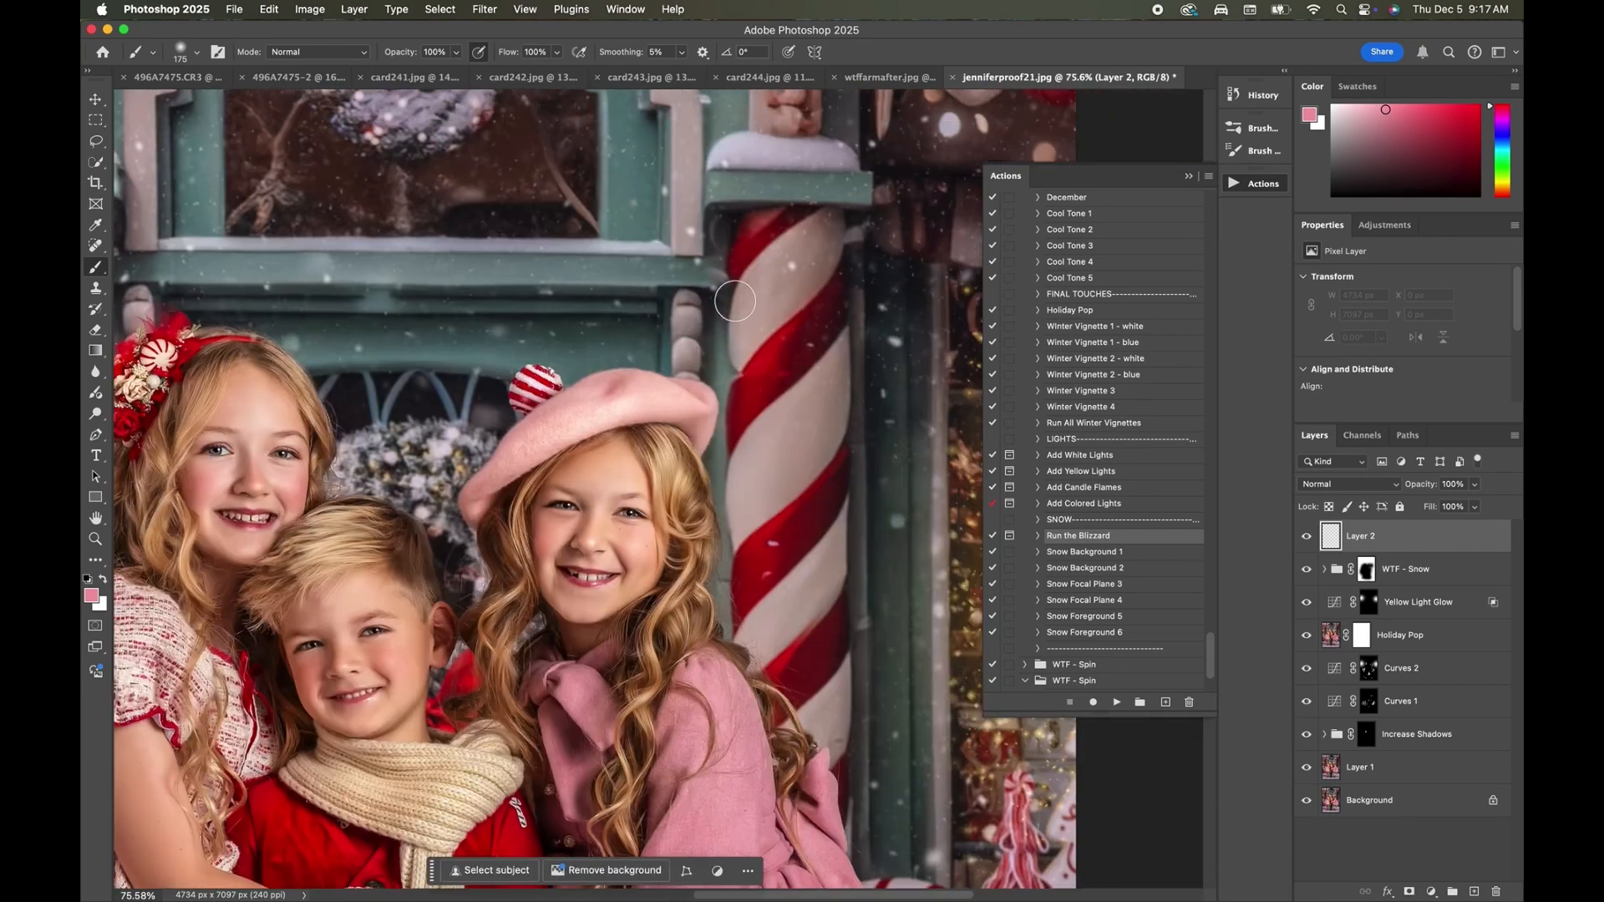
{"action": "key", "text": "bracketleft"}
{"action": "key", "text": "bracketleft"}
{"action": "key", "text": "bracketleft"}
{"action": "key", "text": "bracketleft"}
{"action": "key", "text": "bracketleft"}
{"action": "key", "text": "bracketleft"}
{"action": "mouse_move", "coordinate": [596, 403]}
{"action": "left_mouse_down"}
{"action": "mouse_move", "coordinate": [496, 472]}
{"action": "mouse_move", "coordinate": [476, 511]}
{"action": "mouse_move", "coordinate": [568, 406]}
{"action": "mouse_move", "coordinate": [500, 472]}
{"action": "mouse_move", "coordinate": [608, 418]}
{"action": "mouse_move", "coordinate": [679, 410]}
{"action": "mouse_move", "coordinate": [701, 433]}
{"action": "mouse_move", "coordinate": [685, 387]}
{"action": "mouse_move", "coordinate": [691, 404]}
{"action": "mouse_move", "coordinate": [622, 401]}
{"action": "mouse_move", "coordinate": [701, 398]}
{"action": "mouse_move", "coordinate": [623, 382]}
{"action": "mouse_move", "coordinate": [557, 411]}
{"action": "mouse_move", "coordinate": [588, 388]}
{"action": "mouse_move", "coordinate": [709, 400]}
{"action": "mouse_move", "coordinate": [705, 422]}
{"action": "mouse_move", "coordinate": [556, 432]}
{"action": "left_mouse_up"}
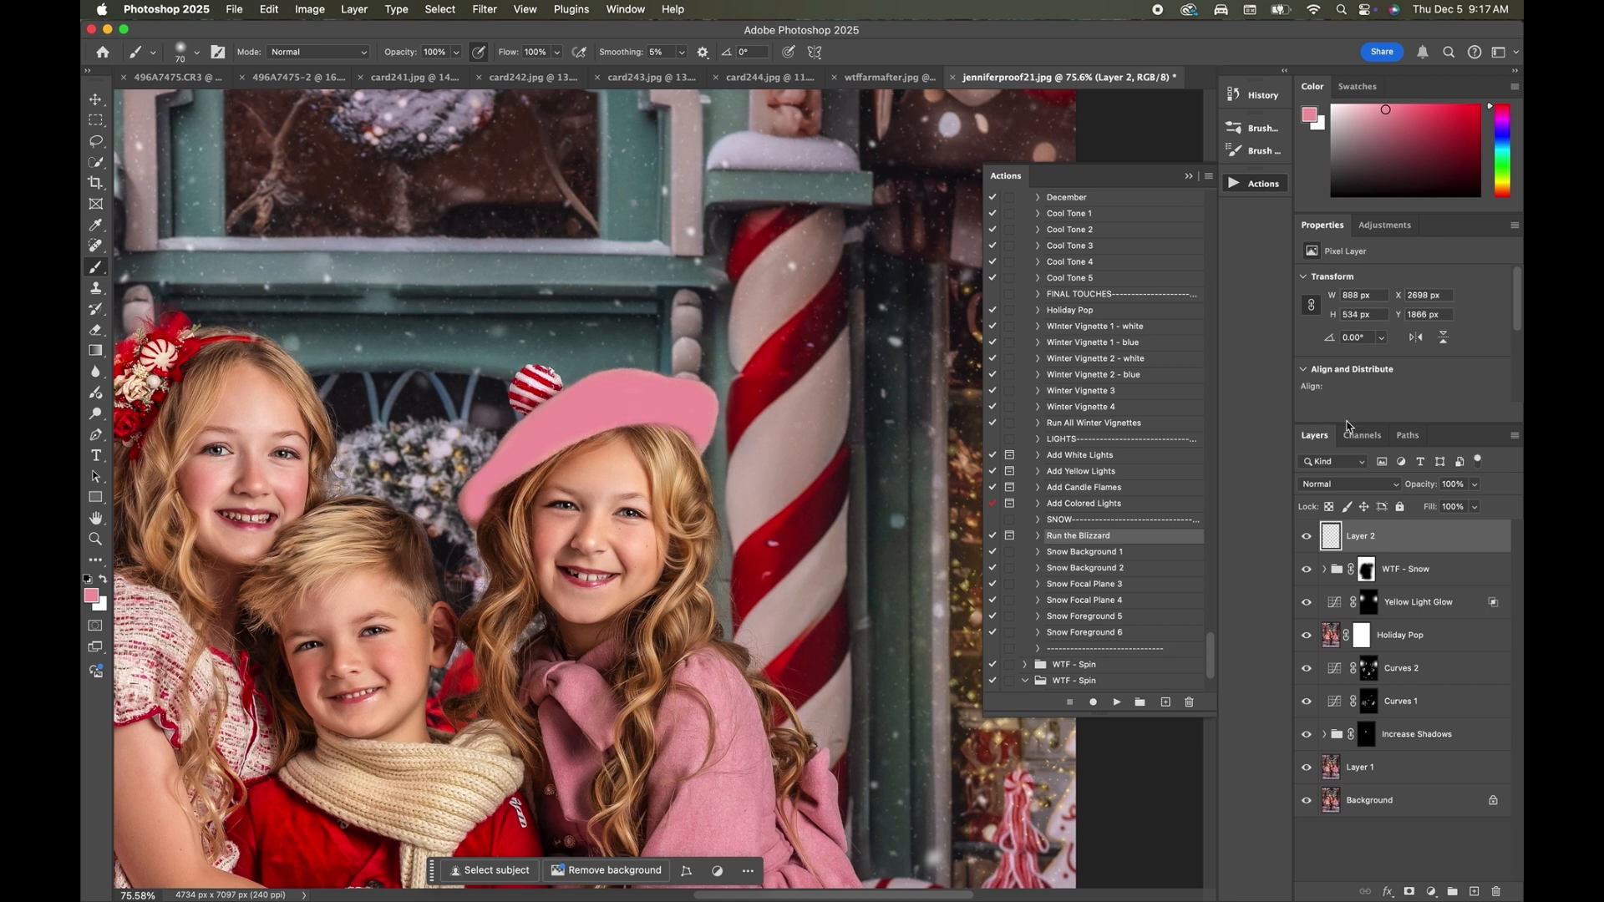
Set Layer 2 to Color blend mode at 51% opacity, and reduce the brush to 40 px.
{"action": "left_click", "coordinate": [1392, 493]}
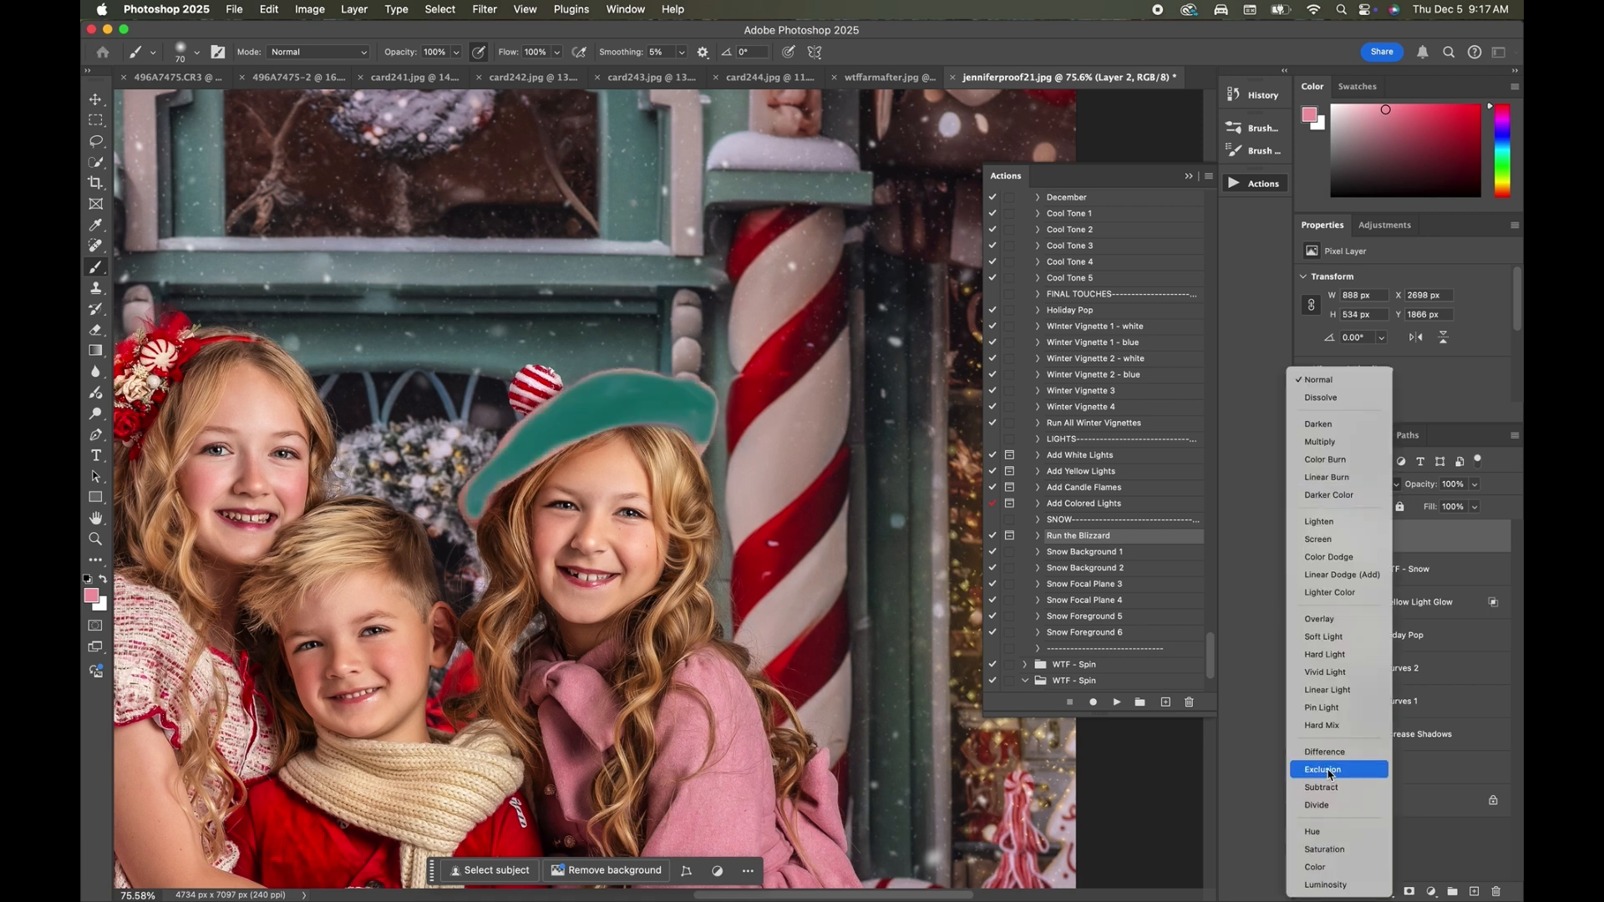
{"action": "left_click", "coordinate": [1319, 869]}
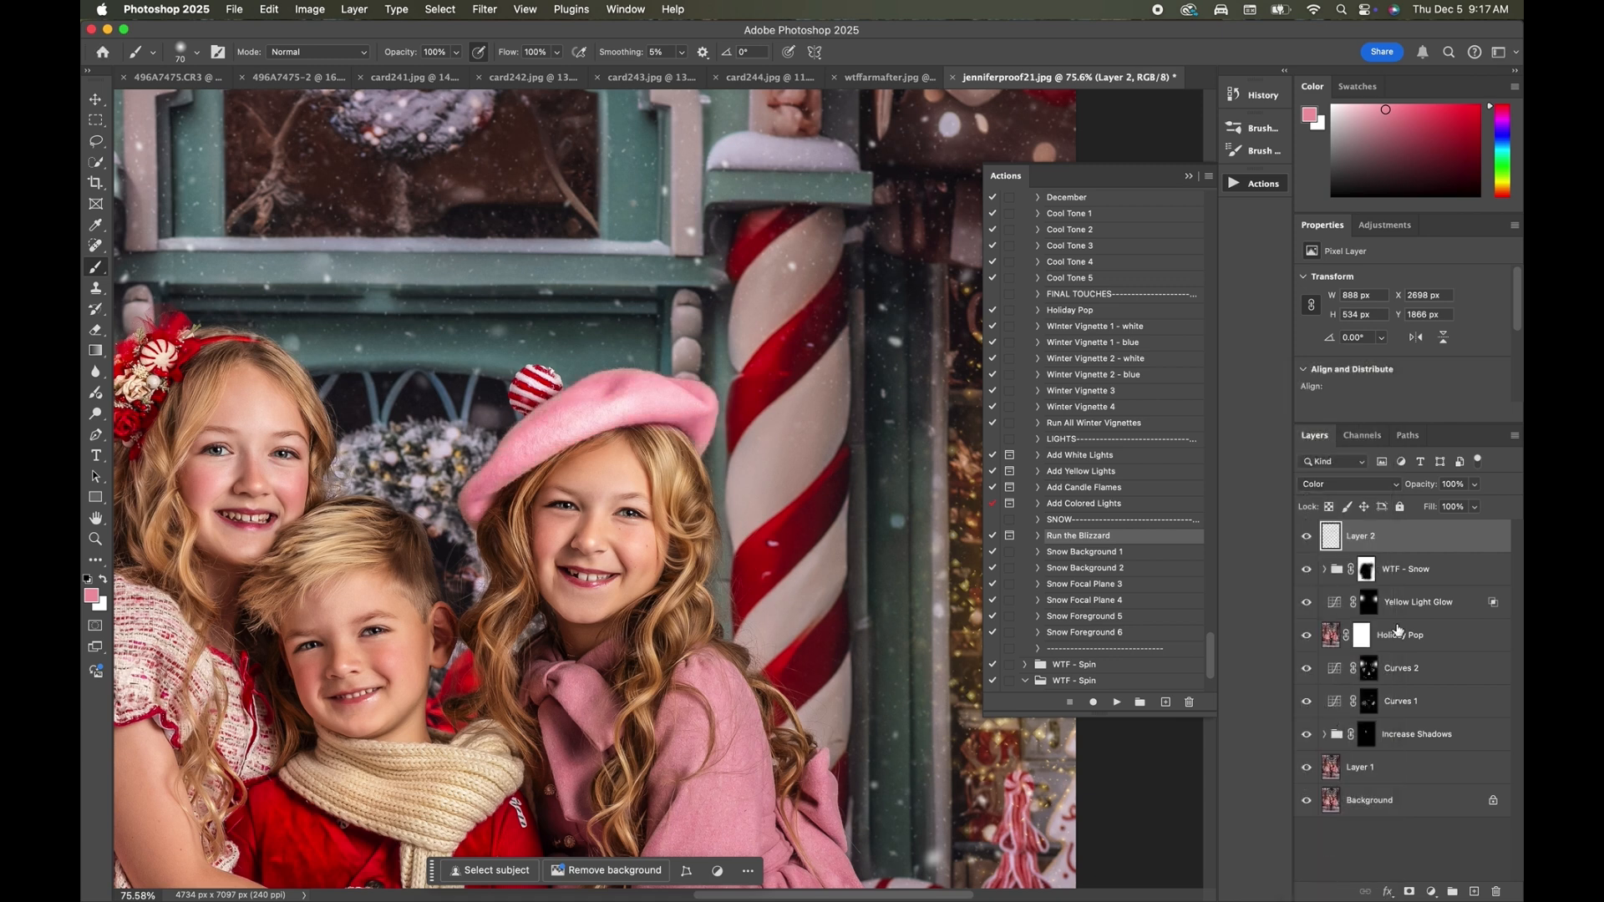
{"action": "left_click", "coordinate": [1474, 485]}
{"action": "left_click_drag", "start_coordinate": [1478, 504], "coordinate": [1440, 516]}
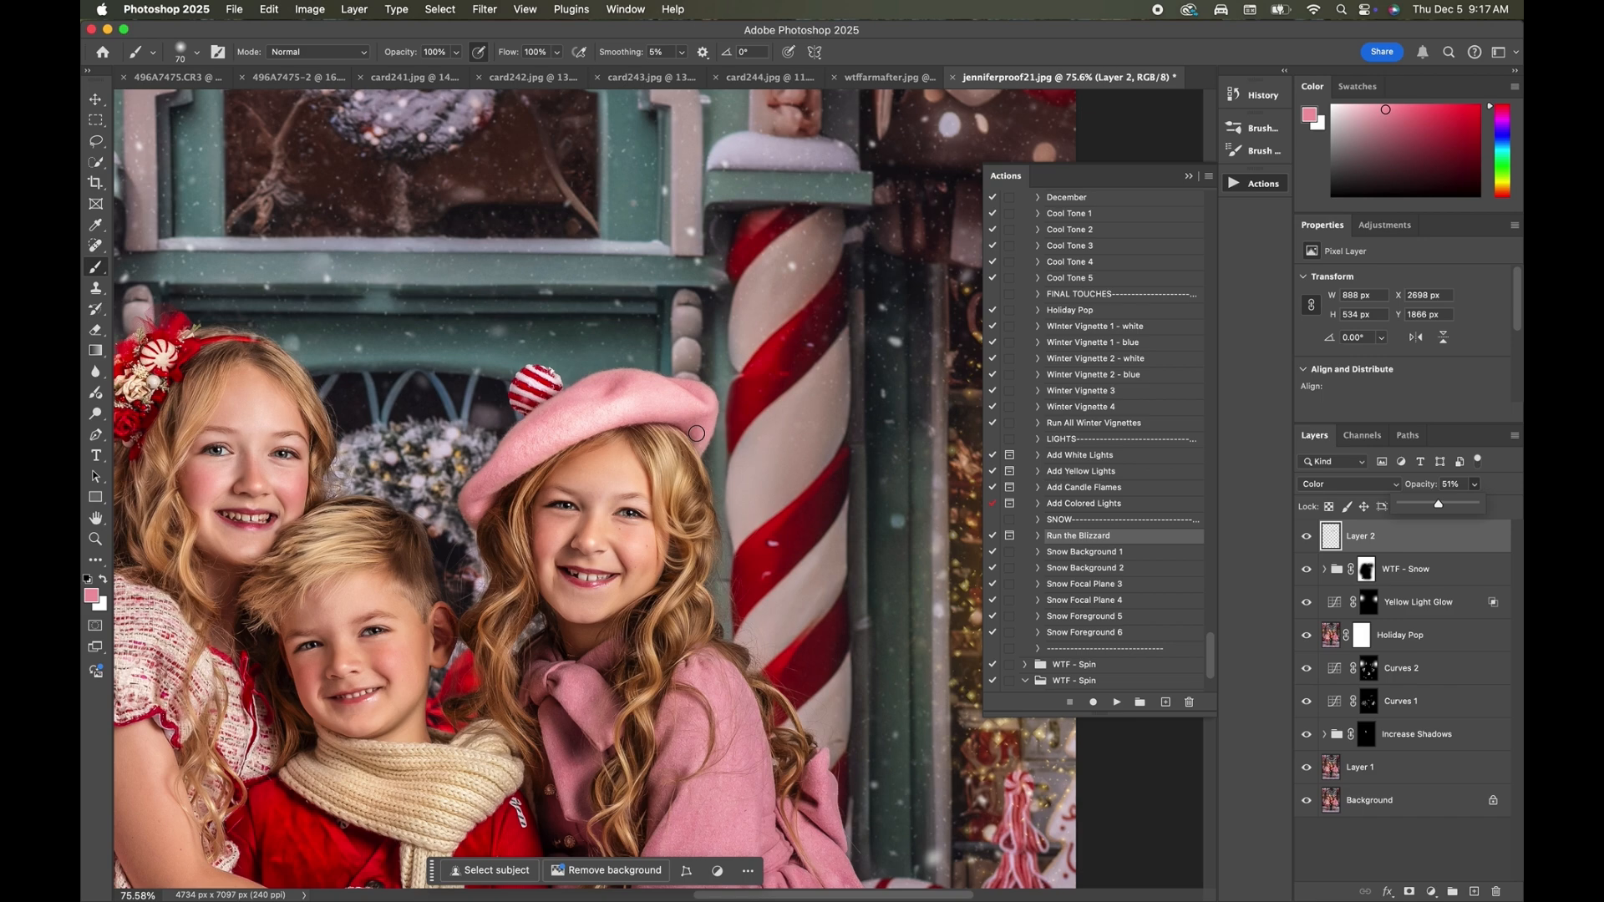
{"action": "key", "text": "bracketleft"}
{"action": "key", "text": "bracketleft"}
{"action": "key", "text": "bracketleft"}
Compare the full portrait with and without the pink beret tint on Layer 2, keeping the Color blend mode.
{"action": "scroll", "coordinate": [700, 414], "scroll_direction": "down", "scroll_amount": 10}
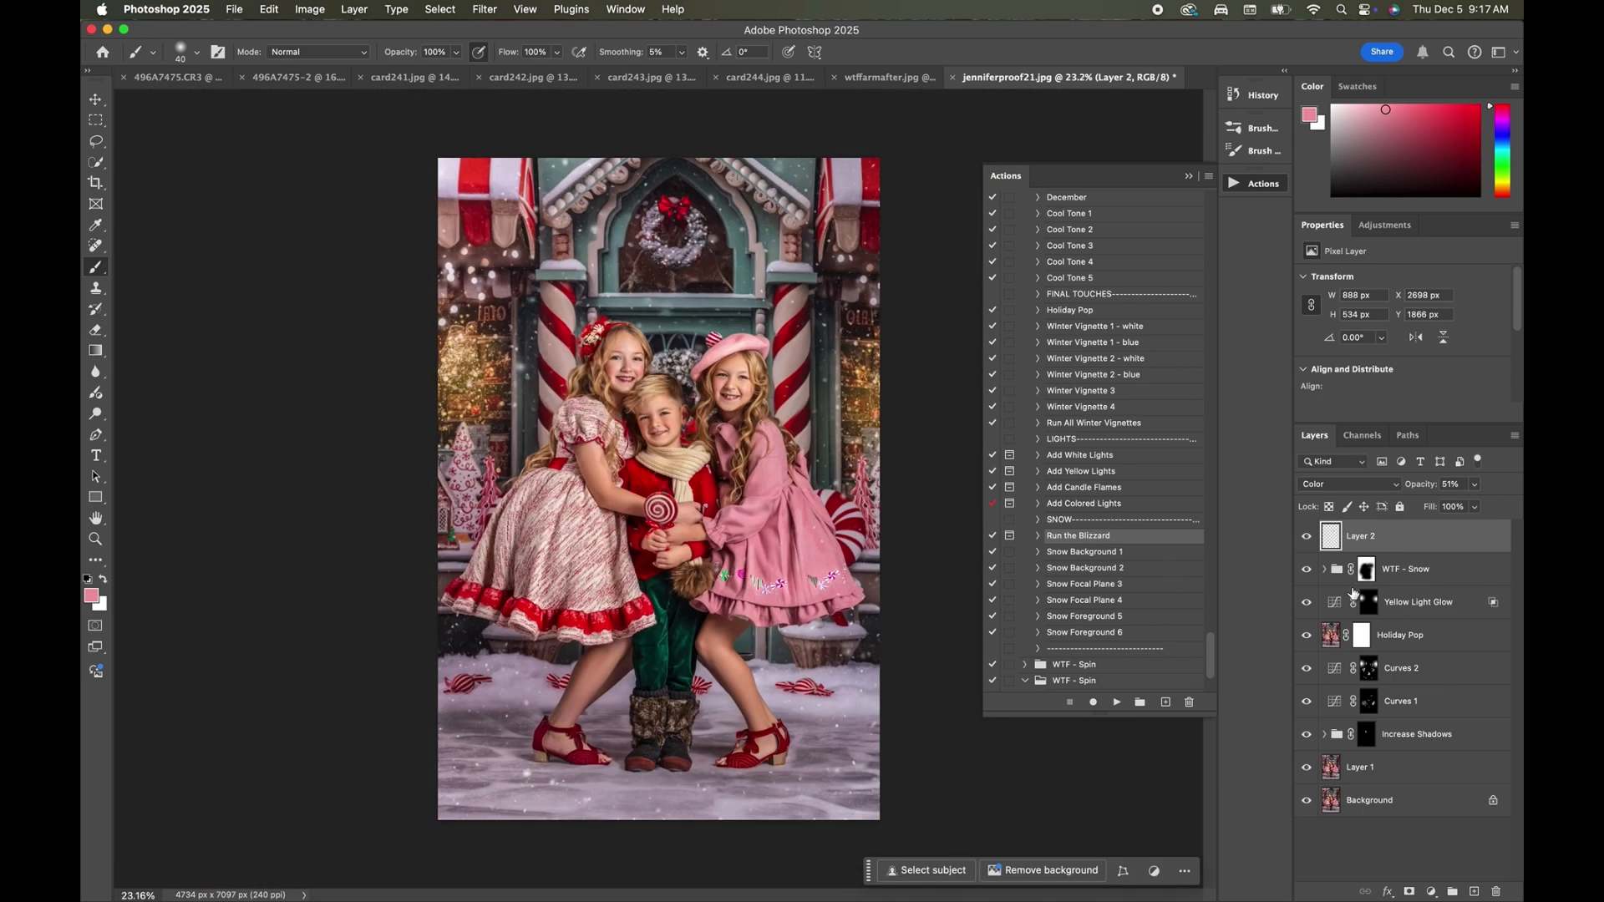
{"action": "left_click", "coordinate": [1304, 537]}
{"action": "left_click", "coordinate": [1305, 537]}
{"action": "left_click", "coordinate": [1304, 537]}
{"action": "left_click", "coordinate": [1305, 537]}
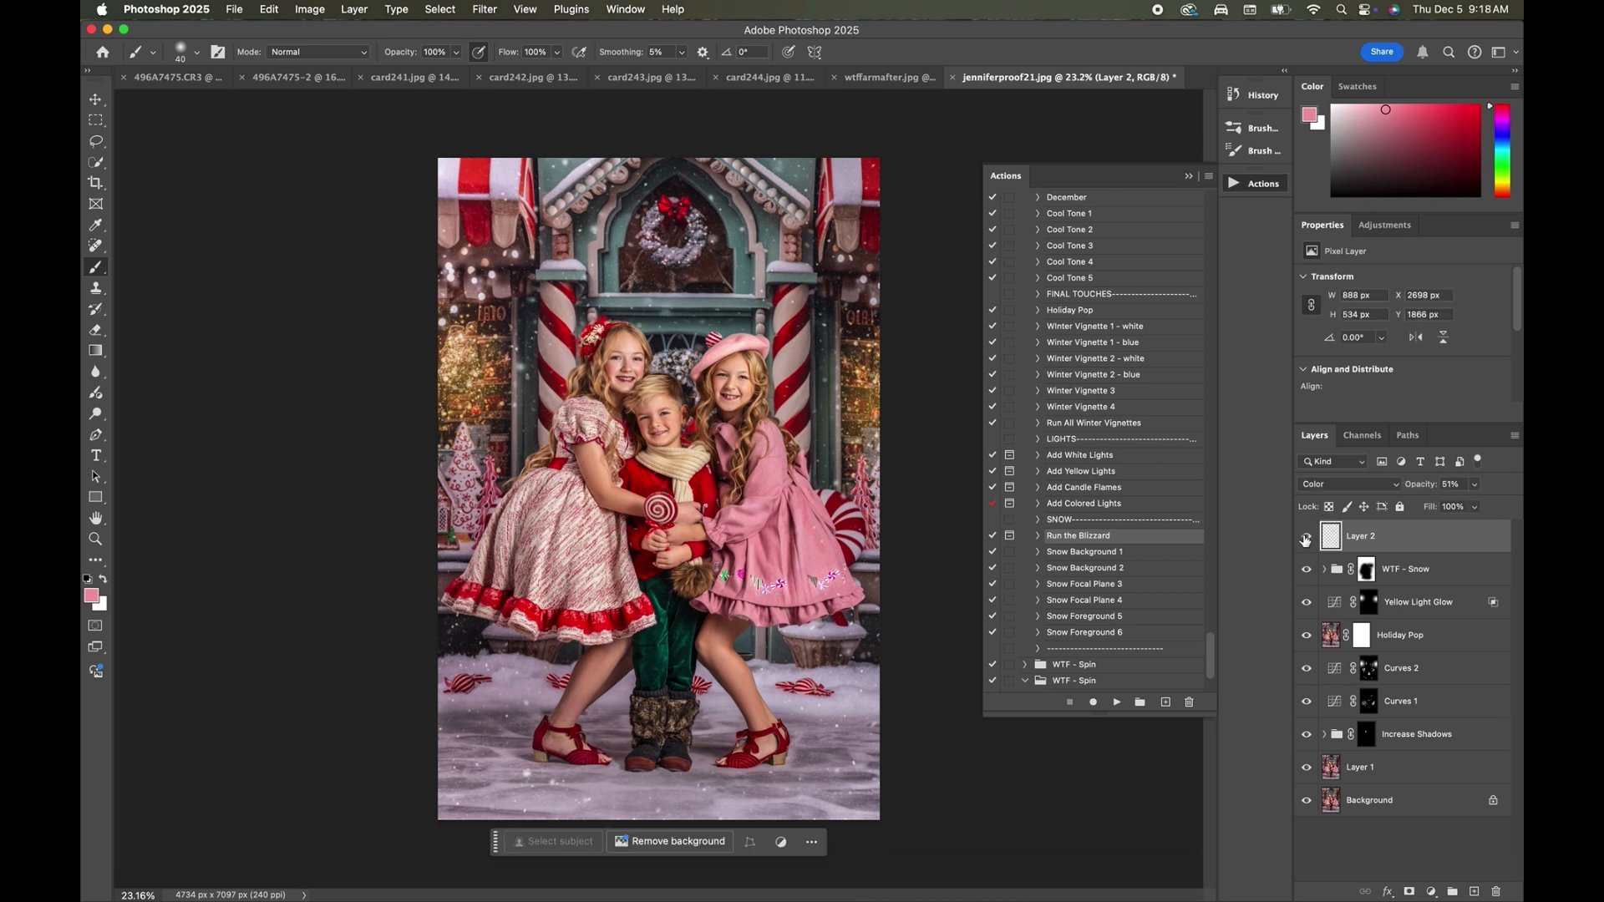
{"action": "left_click", "coordinate": [1349, 484]}
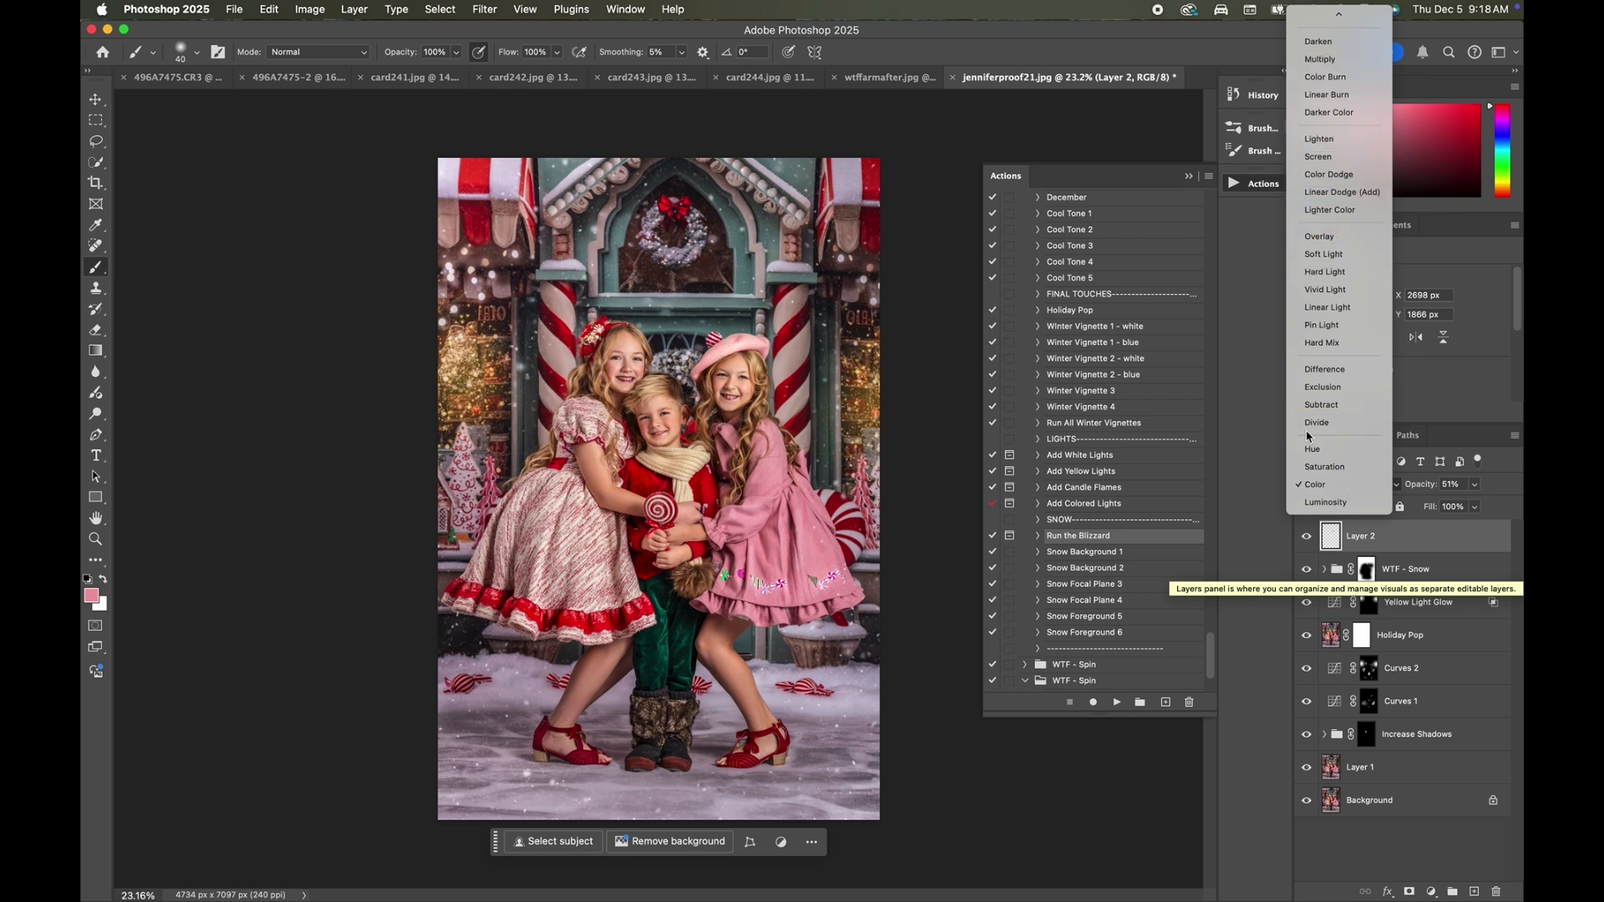
{"action": "left_click", "coordinate": [1315, 484]}
{"action": "key", "text": "super+minus"}
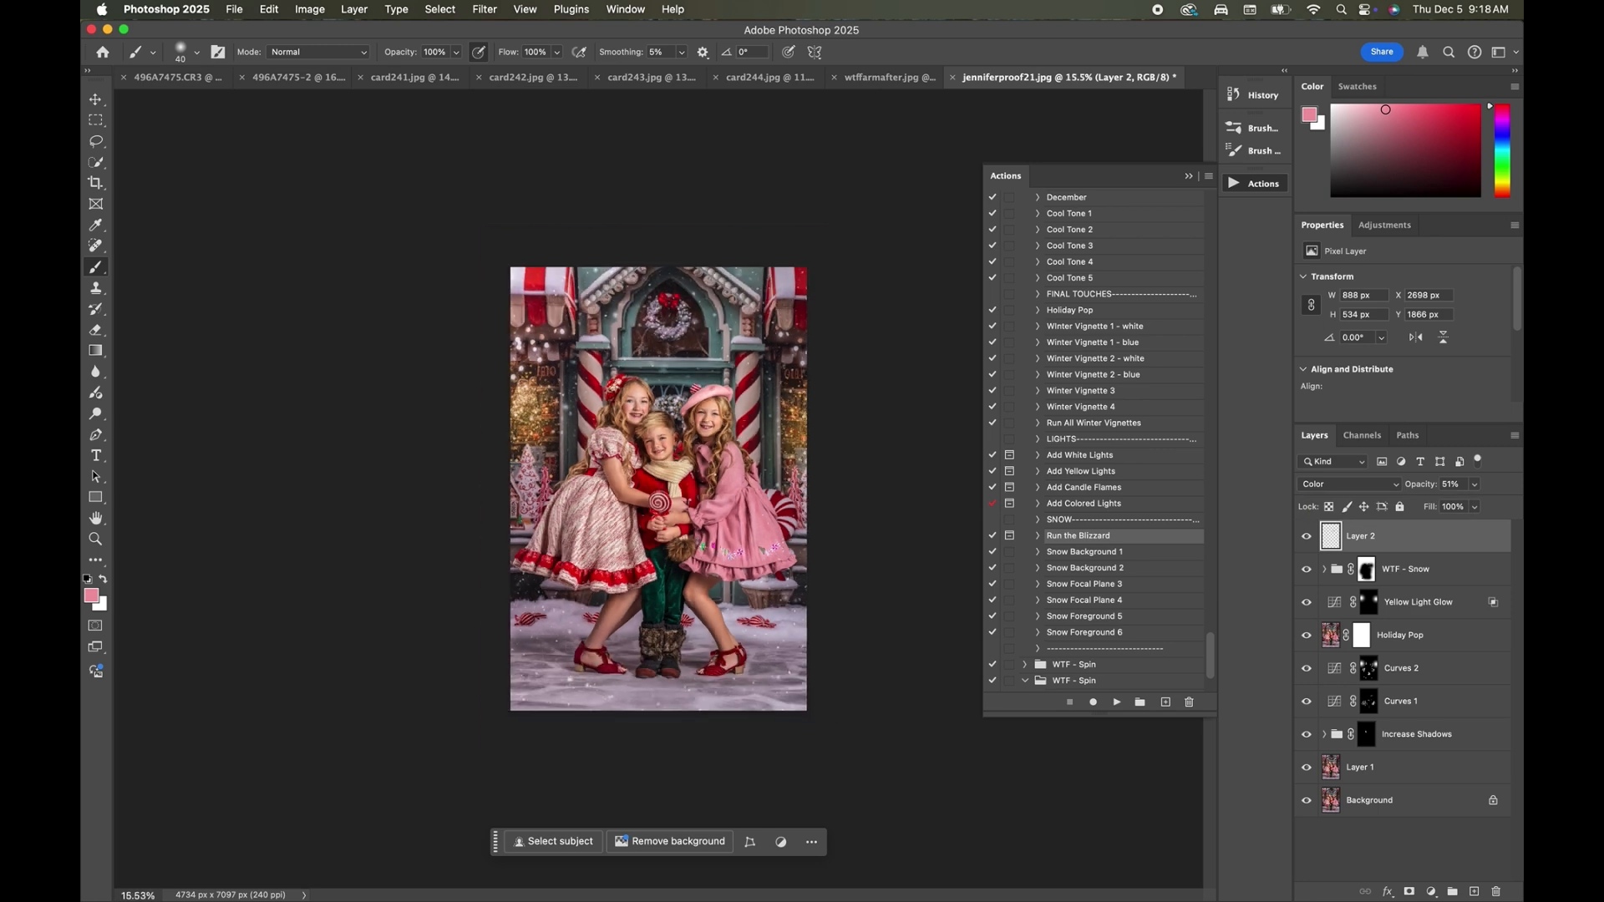
{"action": "key", "text": "super+plus"}
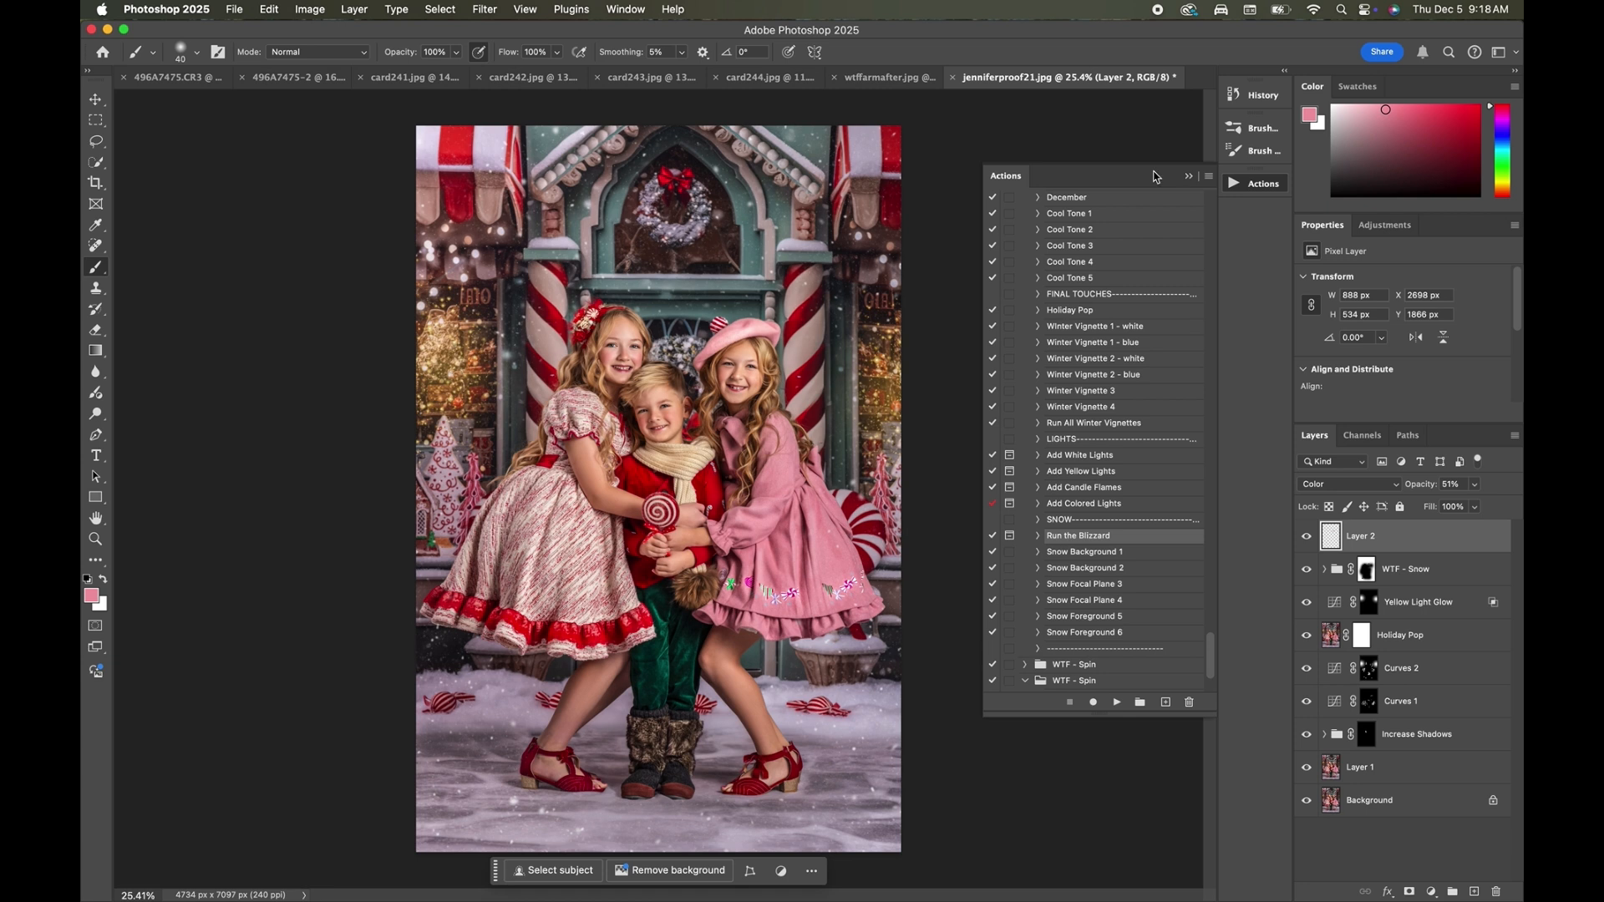
Compare the original jenniferproof21.jpg state with Snapshot 1 in the history, finishing on Snapshot 1.
{"action": "left_click", "coordinate": [1259, 107]}
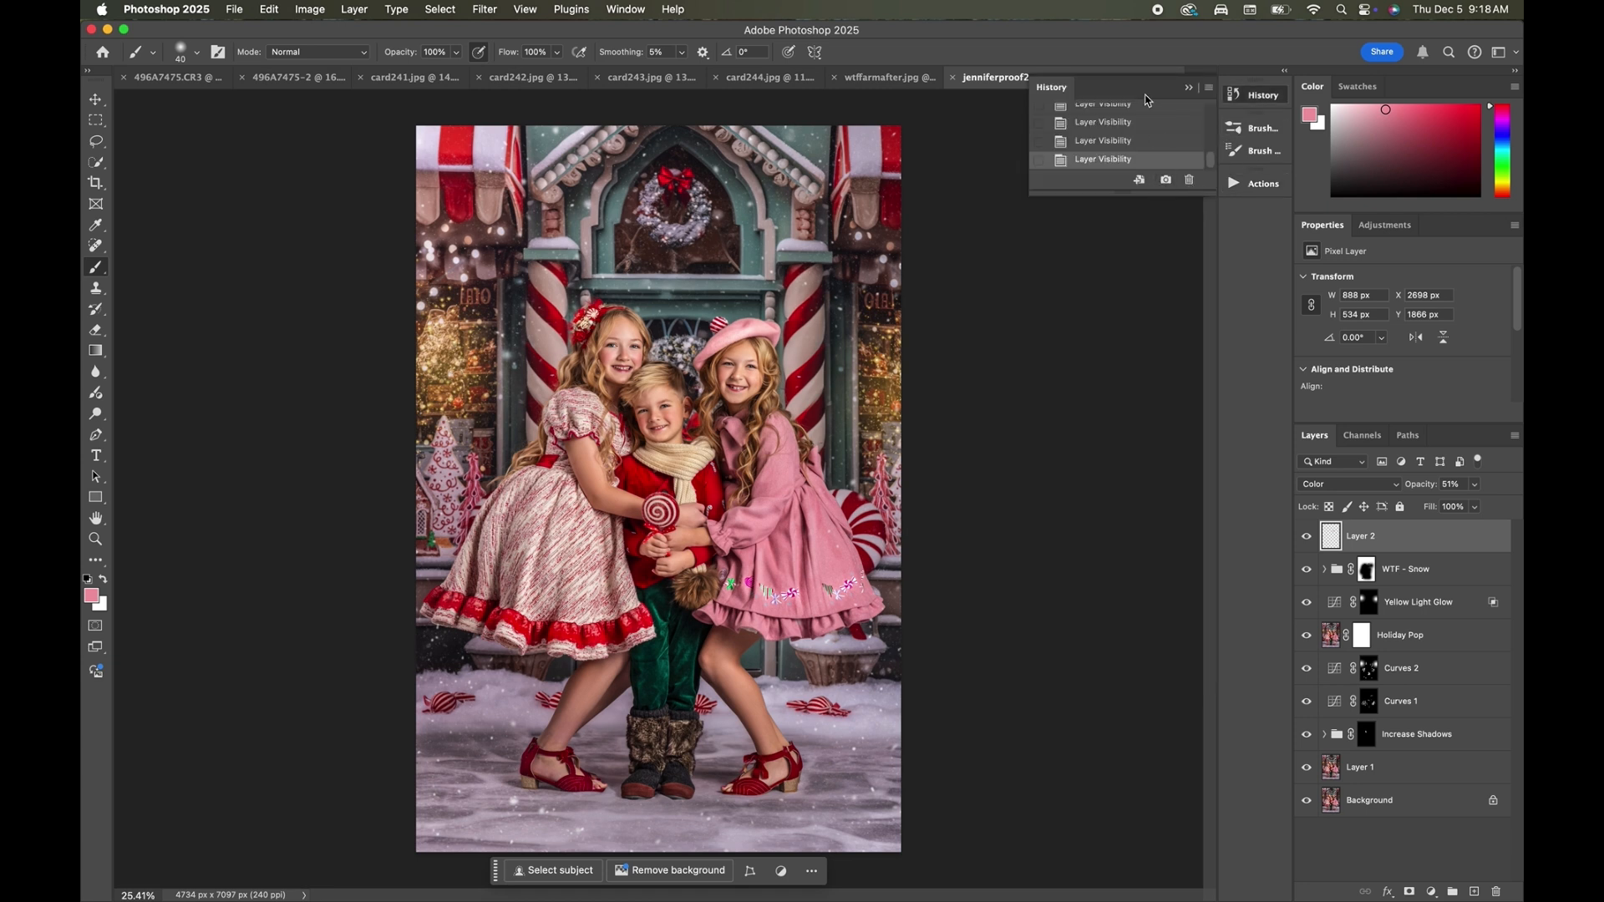
{"action": "scroll", "coordinate": [1127, 125], "scroll_direction": "up", "scroll_amount": 10}
{"action": "left_click", "coordinate": [1124, 119]}
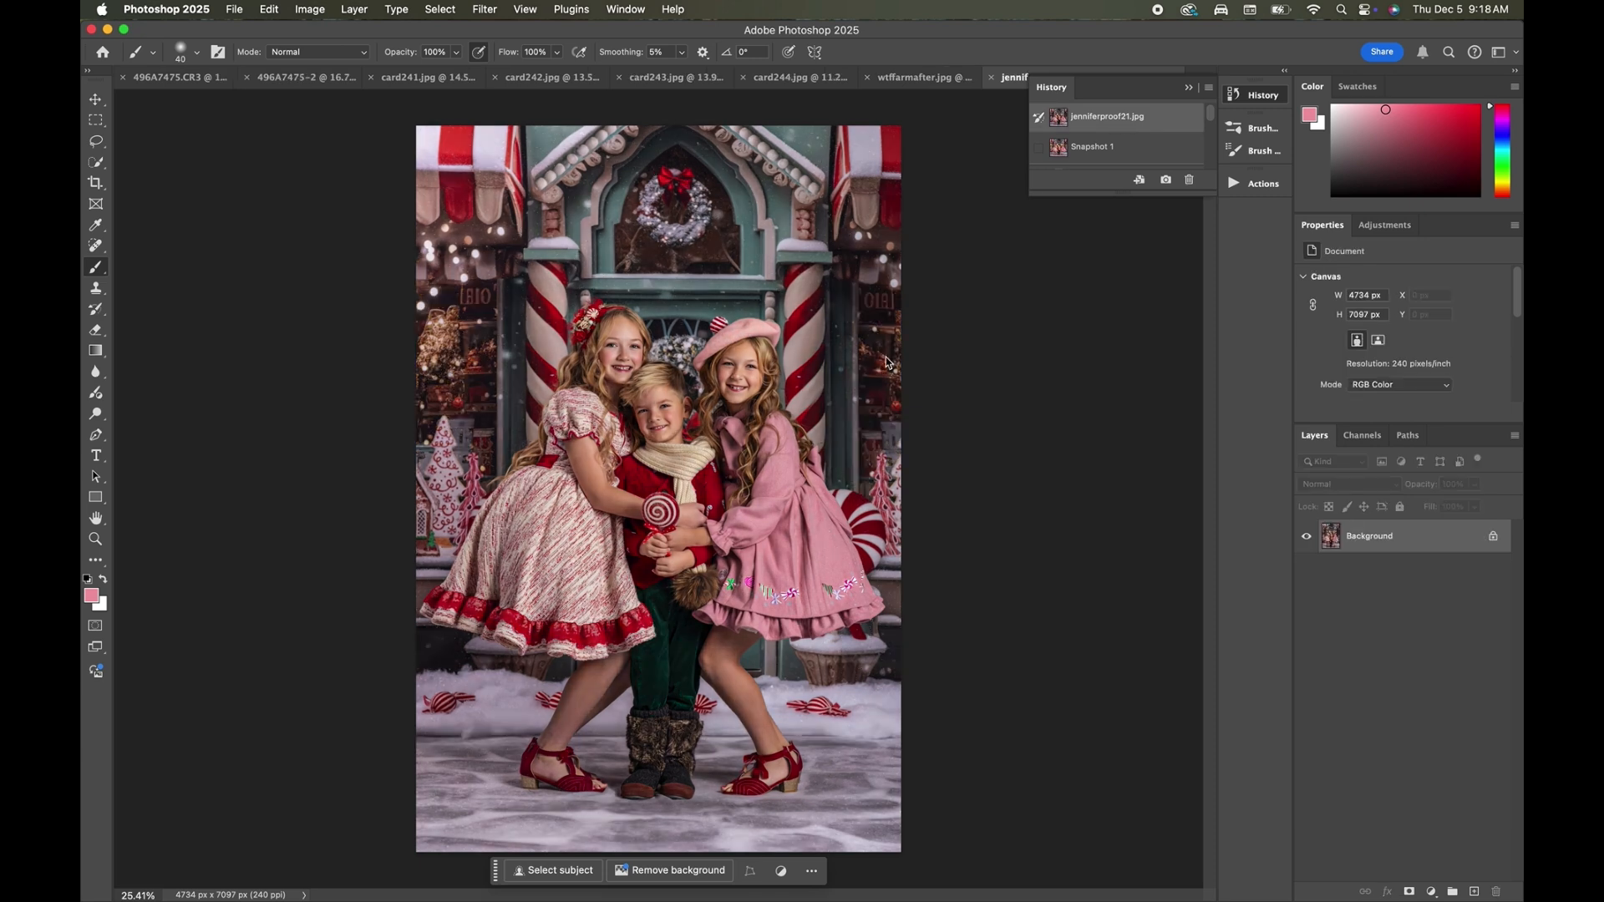
{"action": "left_click", "coordinate": [1108, 148]}
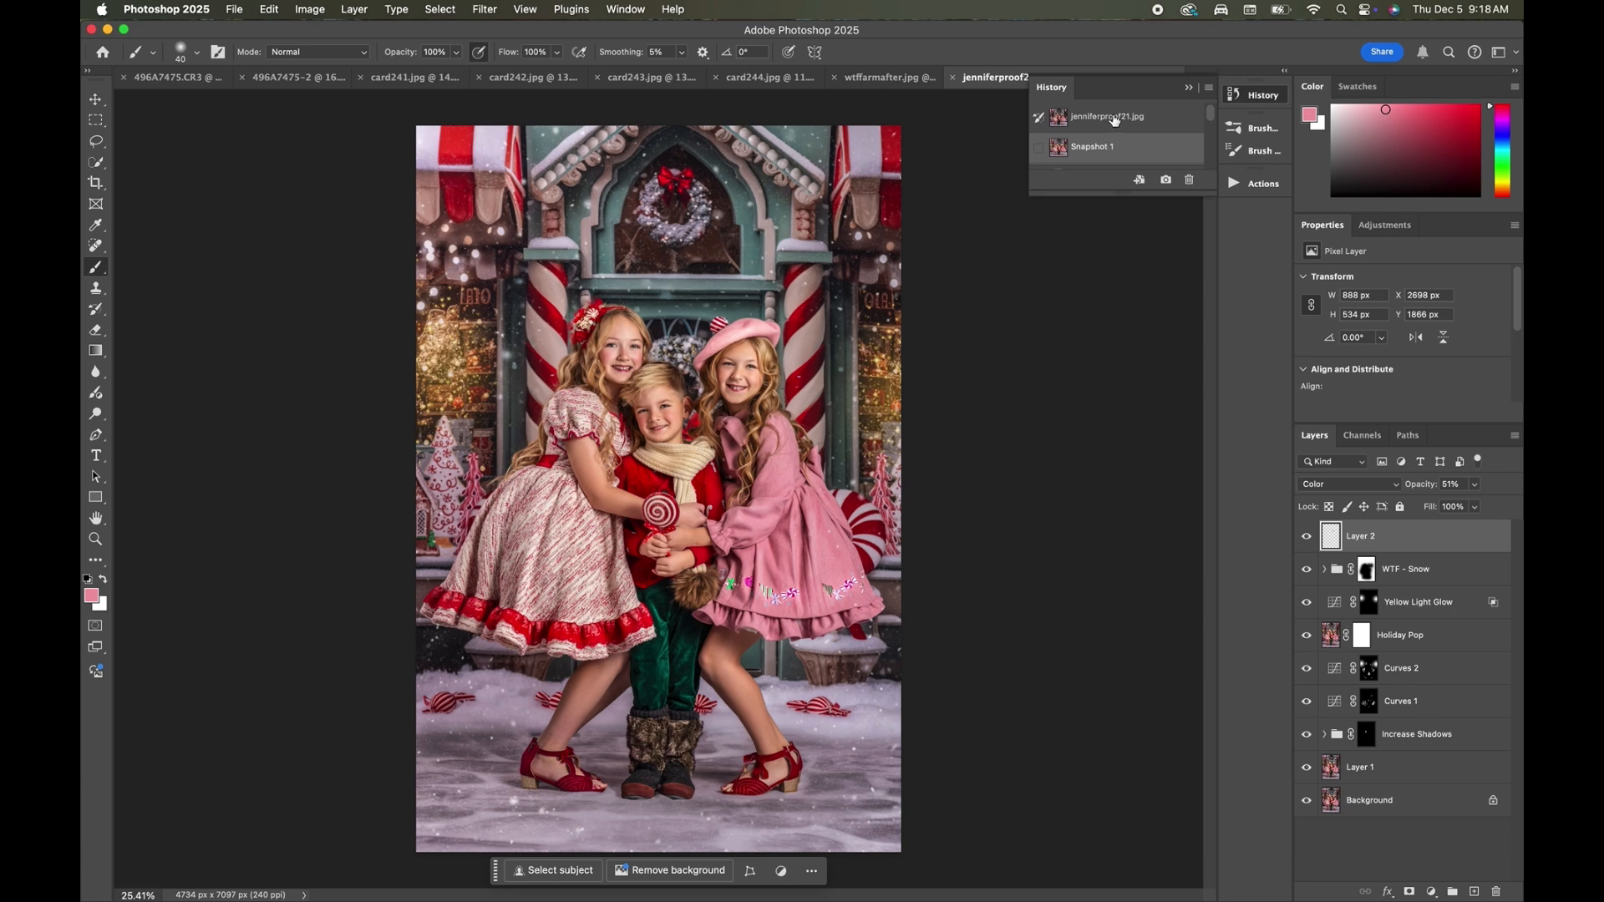
{"action": "left_click", "coordinate": [1114, 121]}
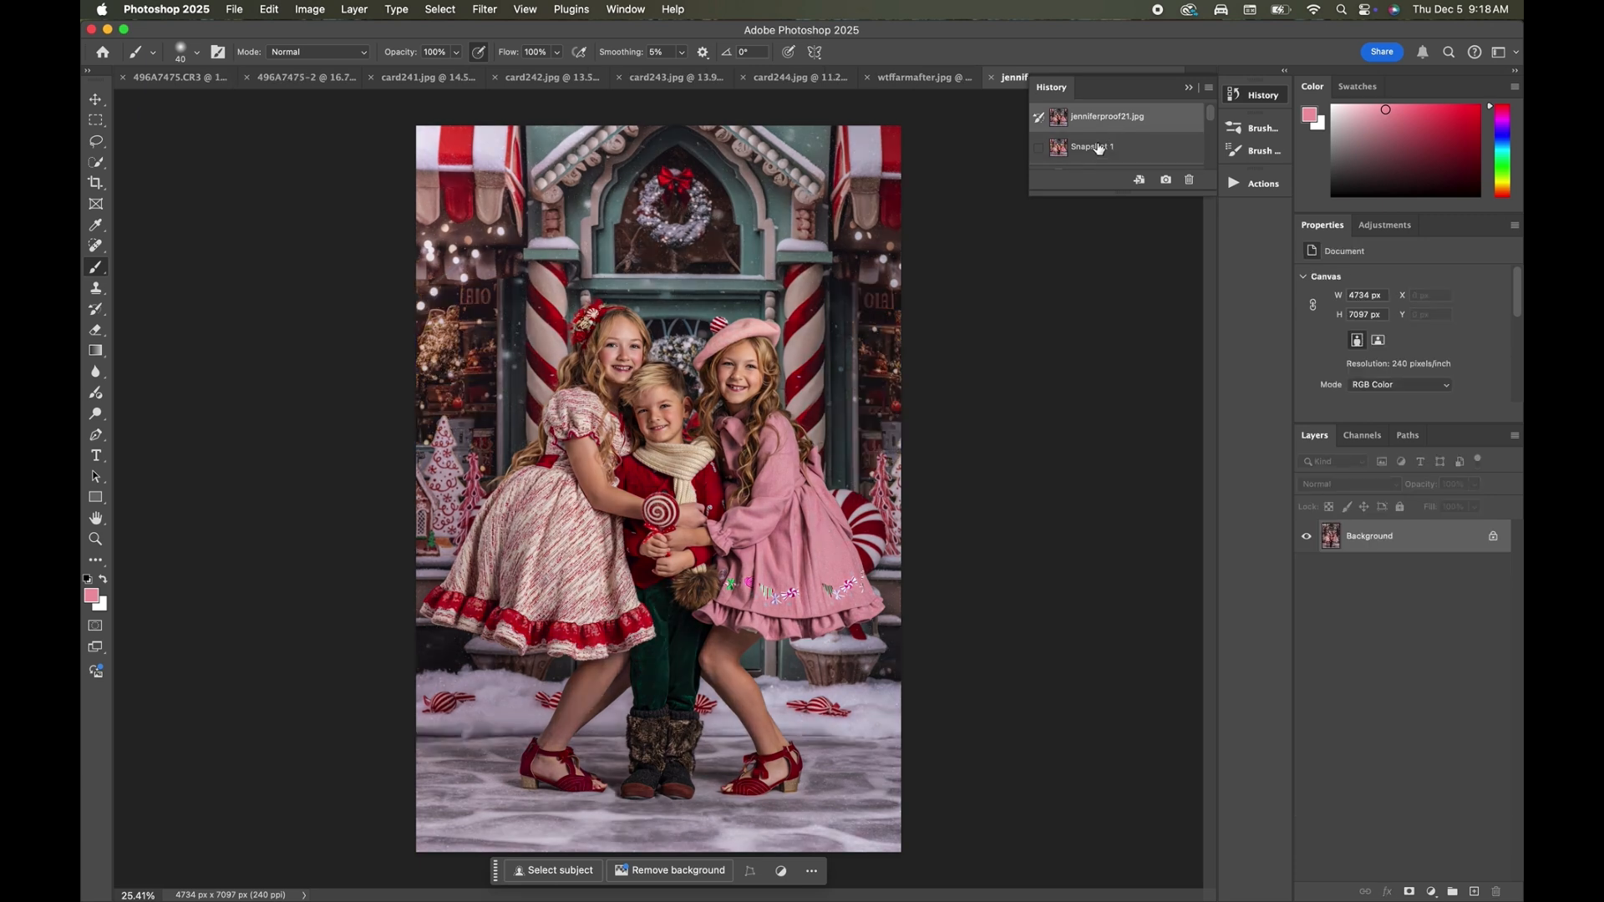
{"action": "left_click", "coordinate": [1099, 148]}
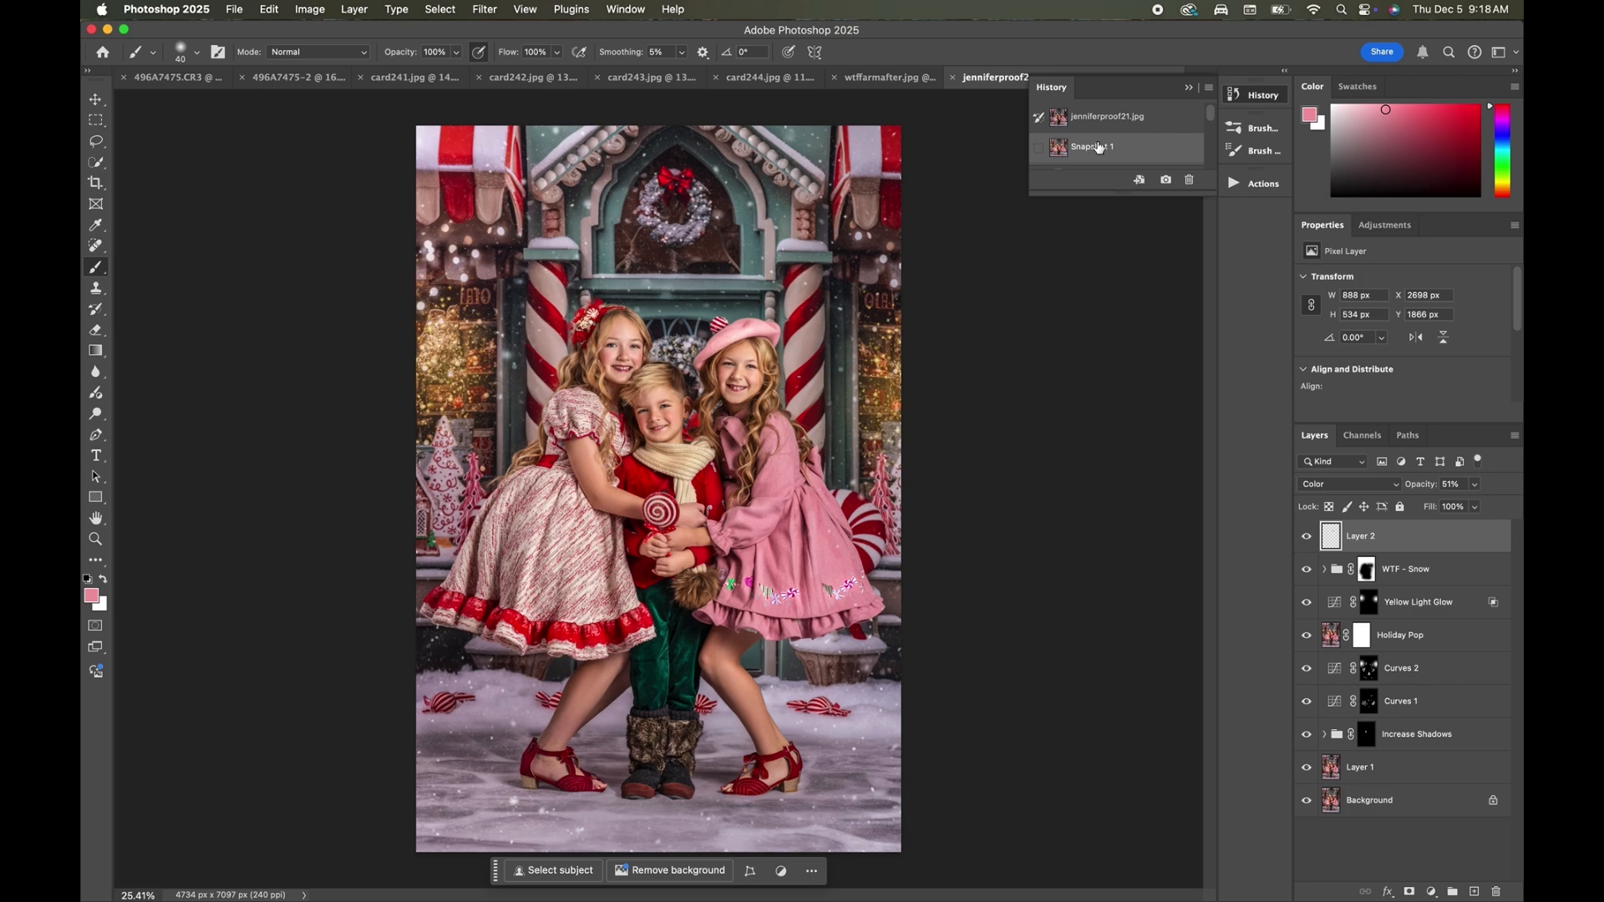